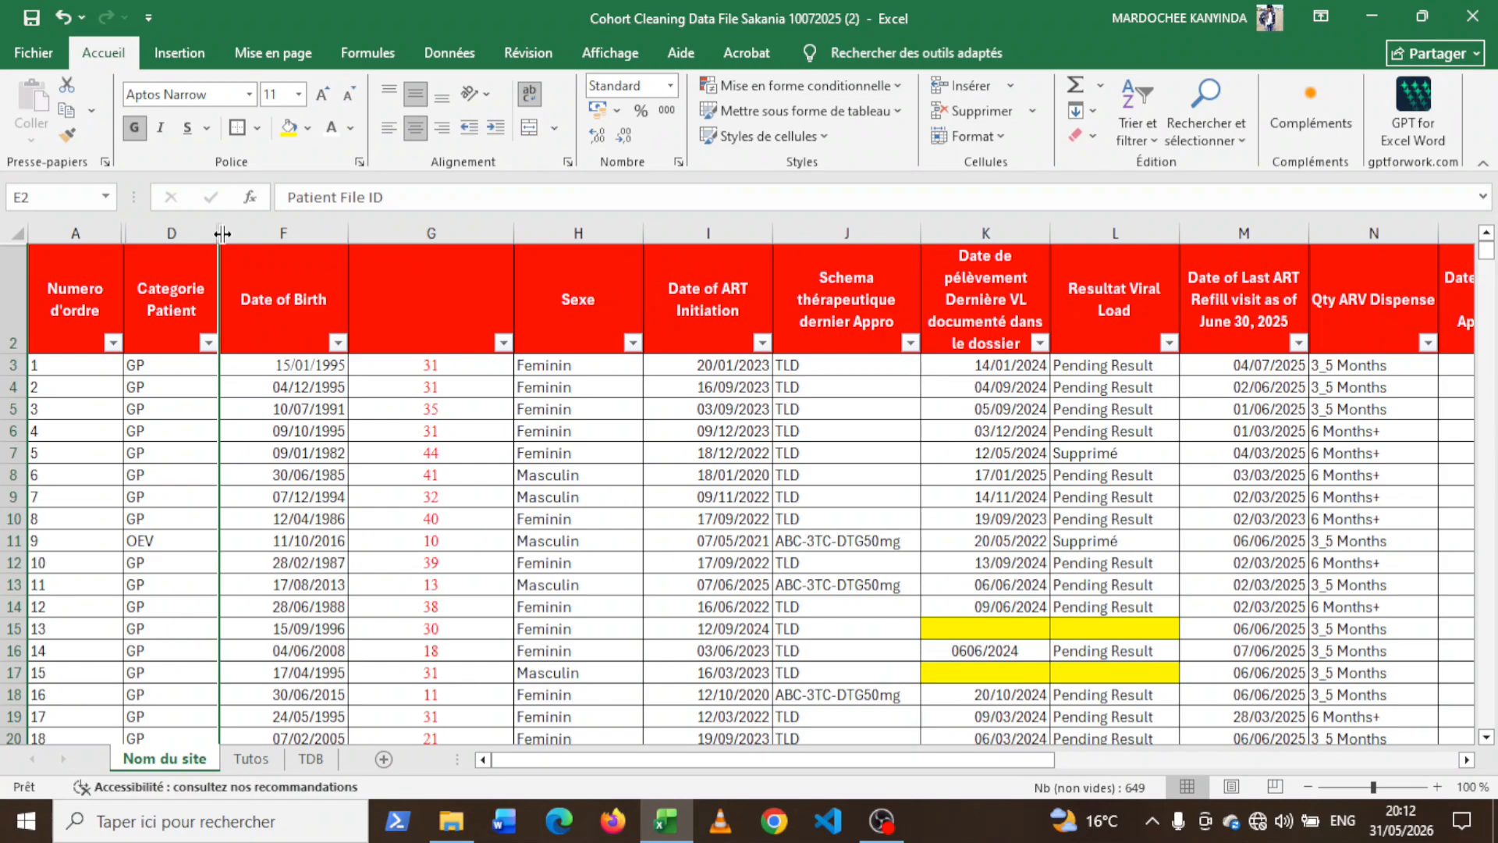
Step: Examine the cohort columns on the Nom du site sheet, including the summary by age group and sex in columns U to X
left_click_drag(785, 766, 1190, 768)
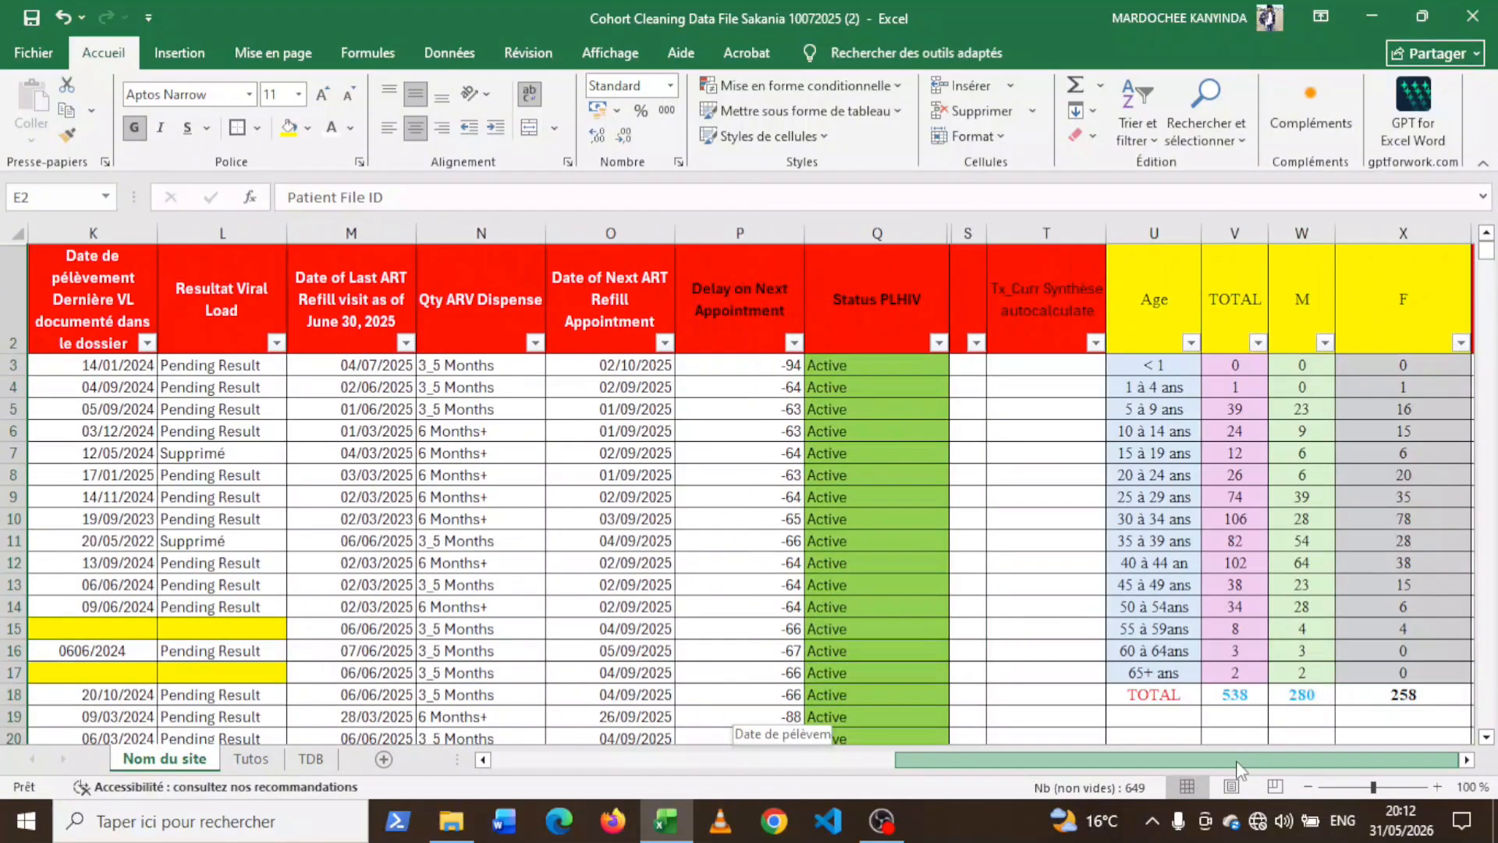
left_click(1486, 736)
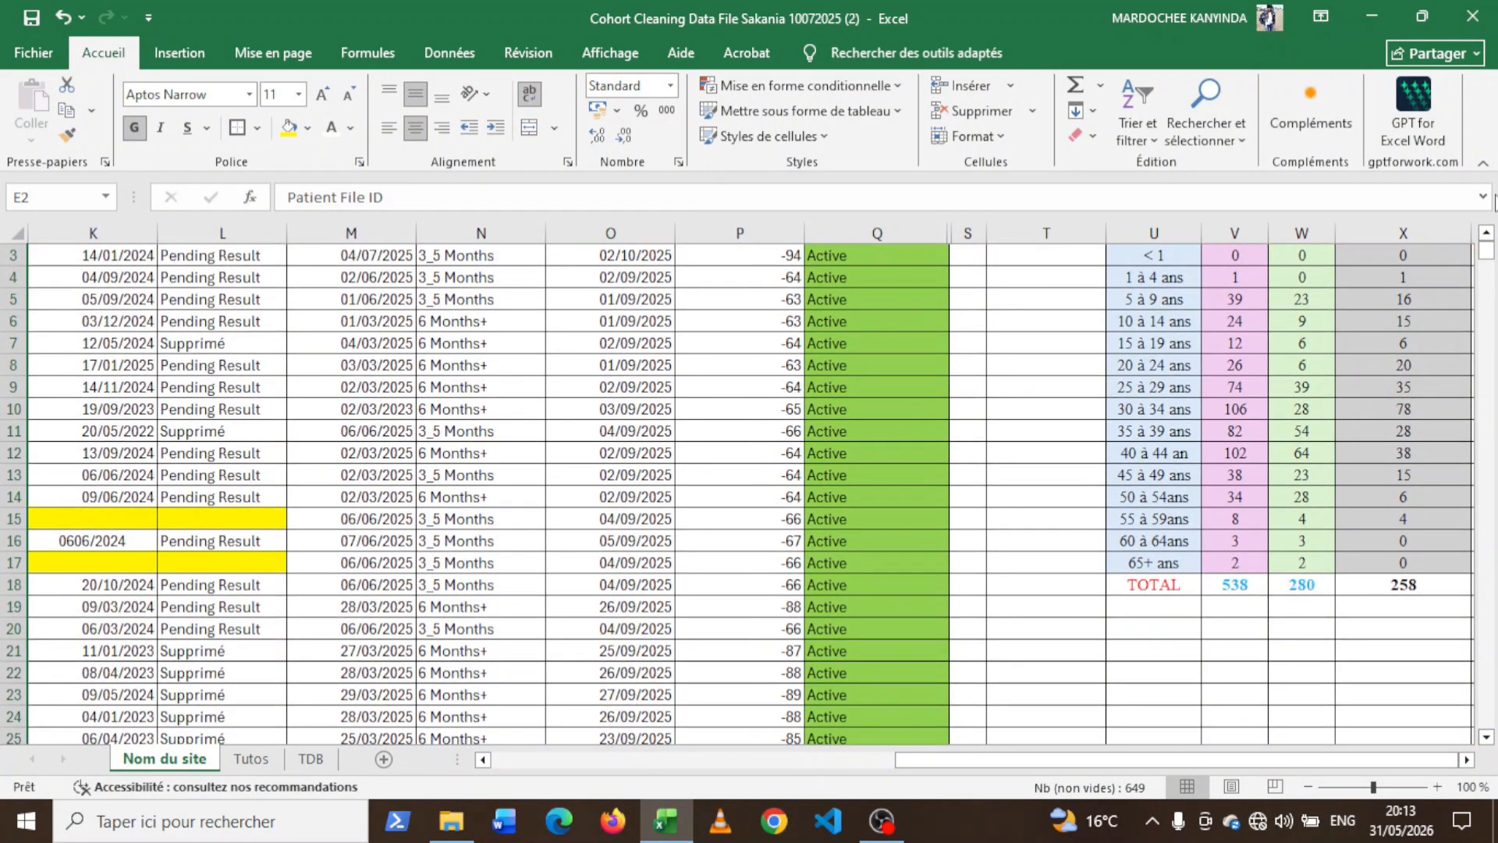
left_click(1486, 232)
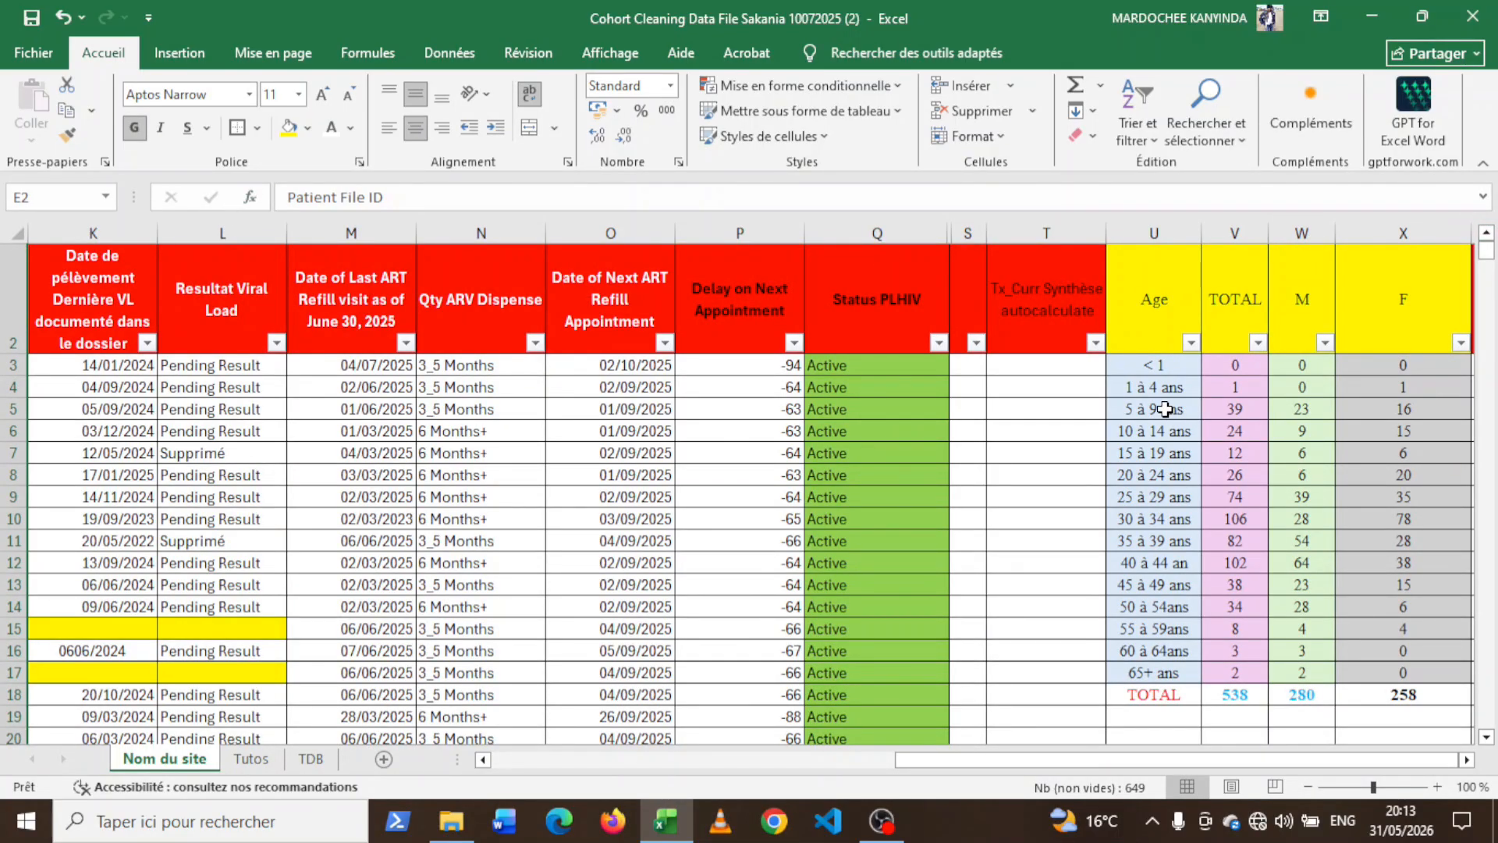
left_click(1164, 409)
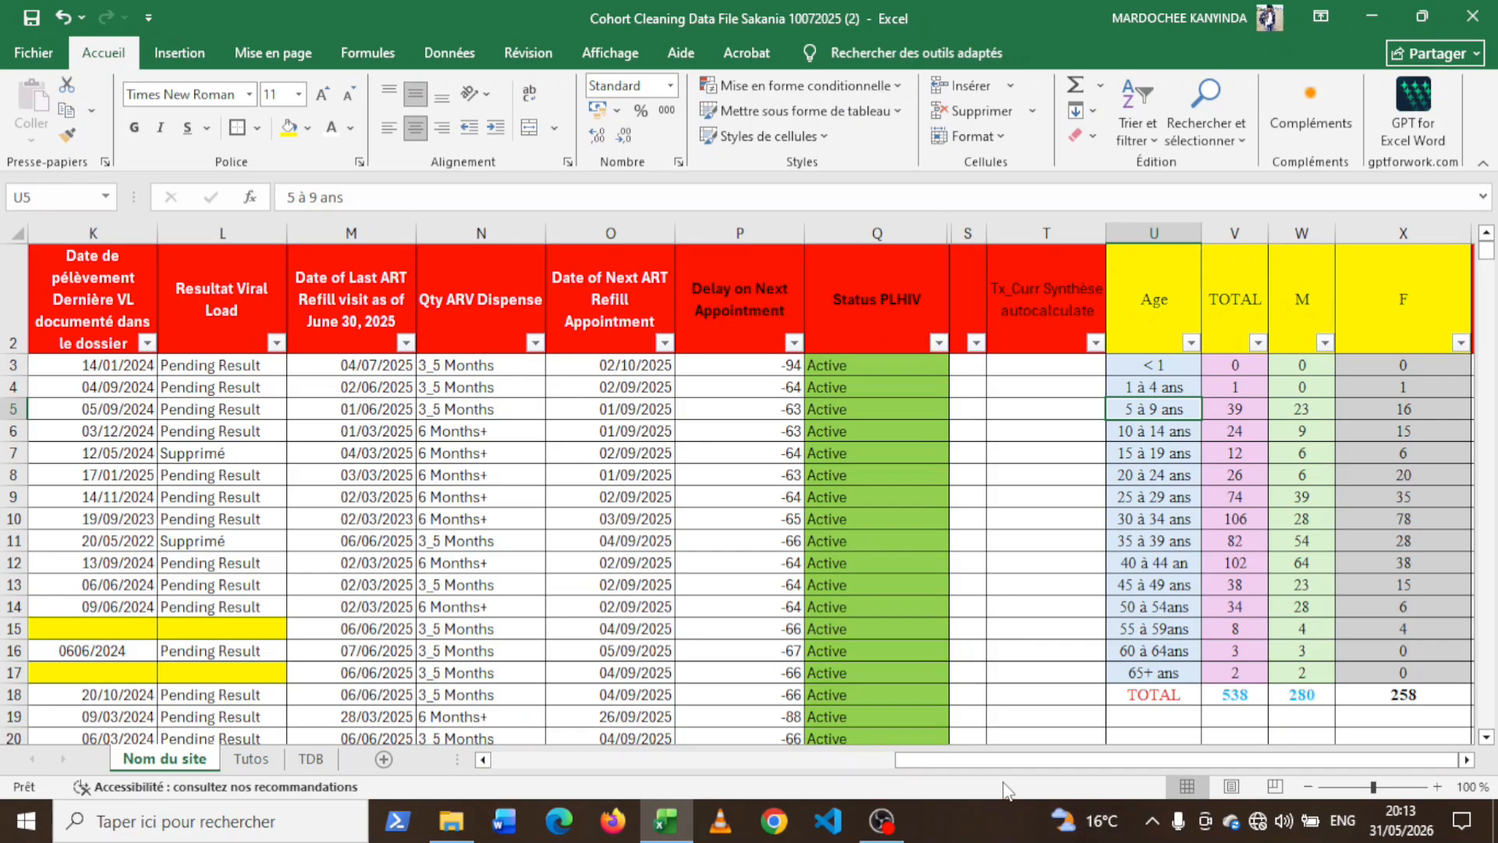
left_click_drag(1003, 759, 599, 758)
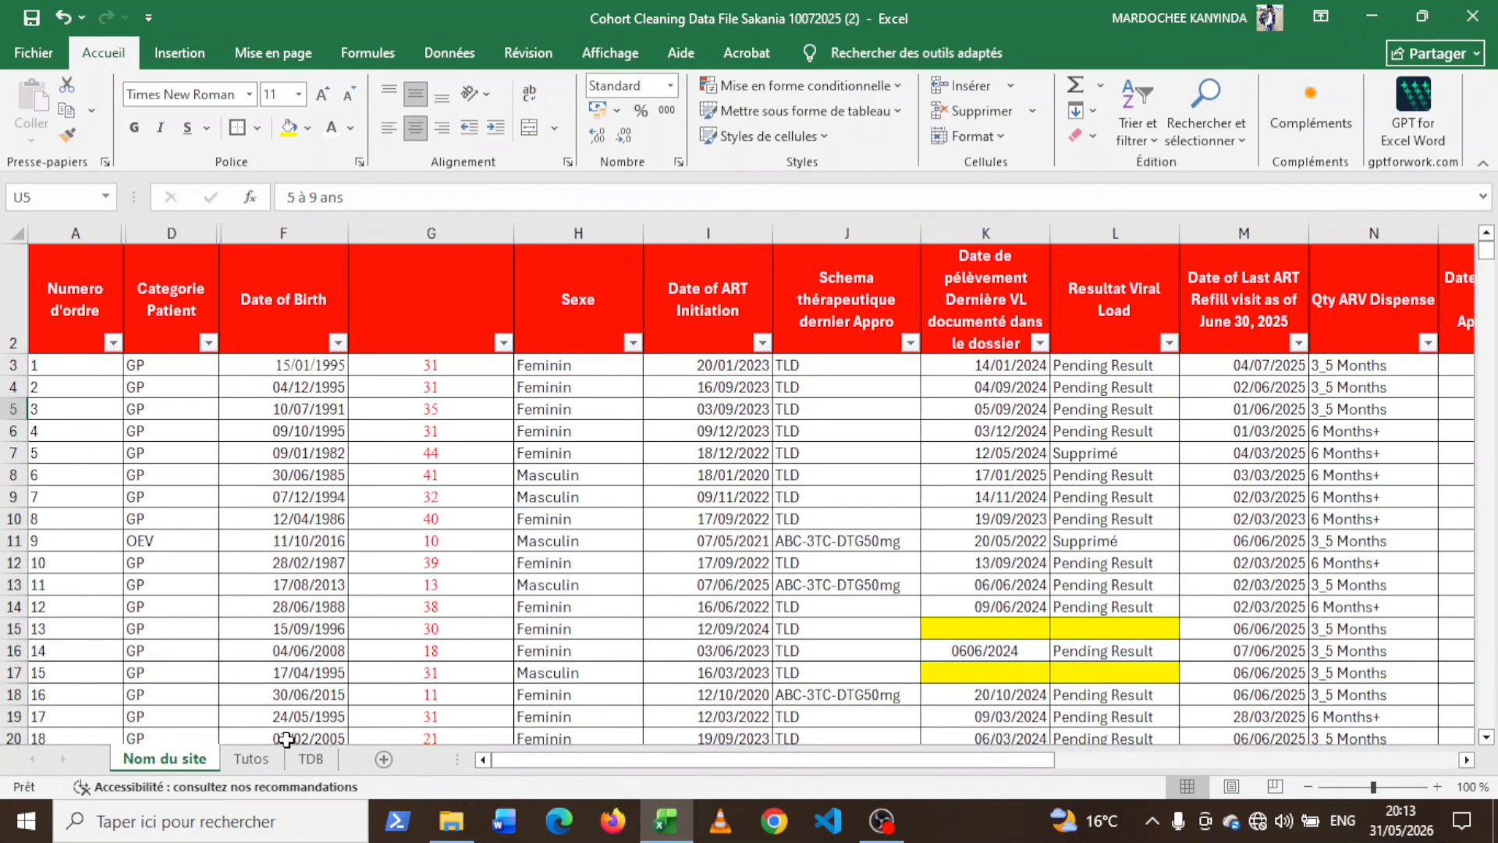
Step: Review the headers on the Tutos sheet and autofit the width of the Patient File ID column
left_click(238, 761)
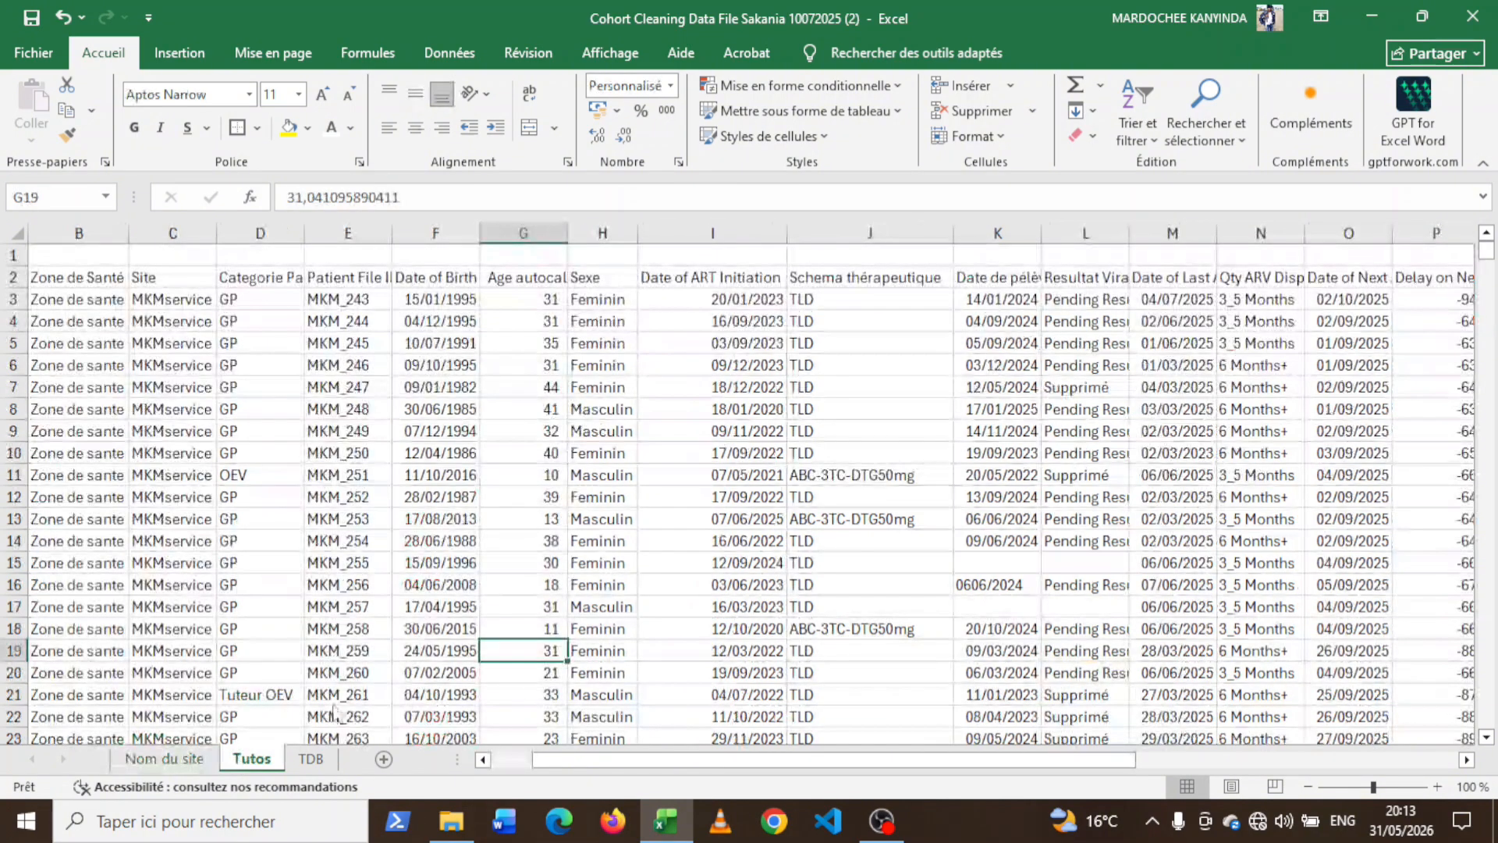
left_click(84, 321)
left_click(185, 281)
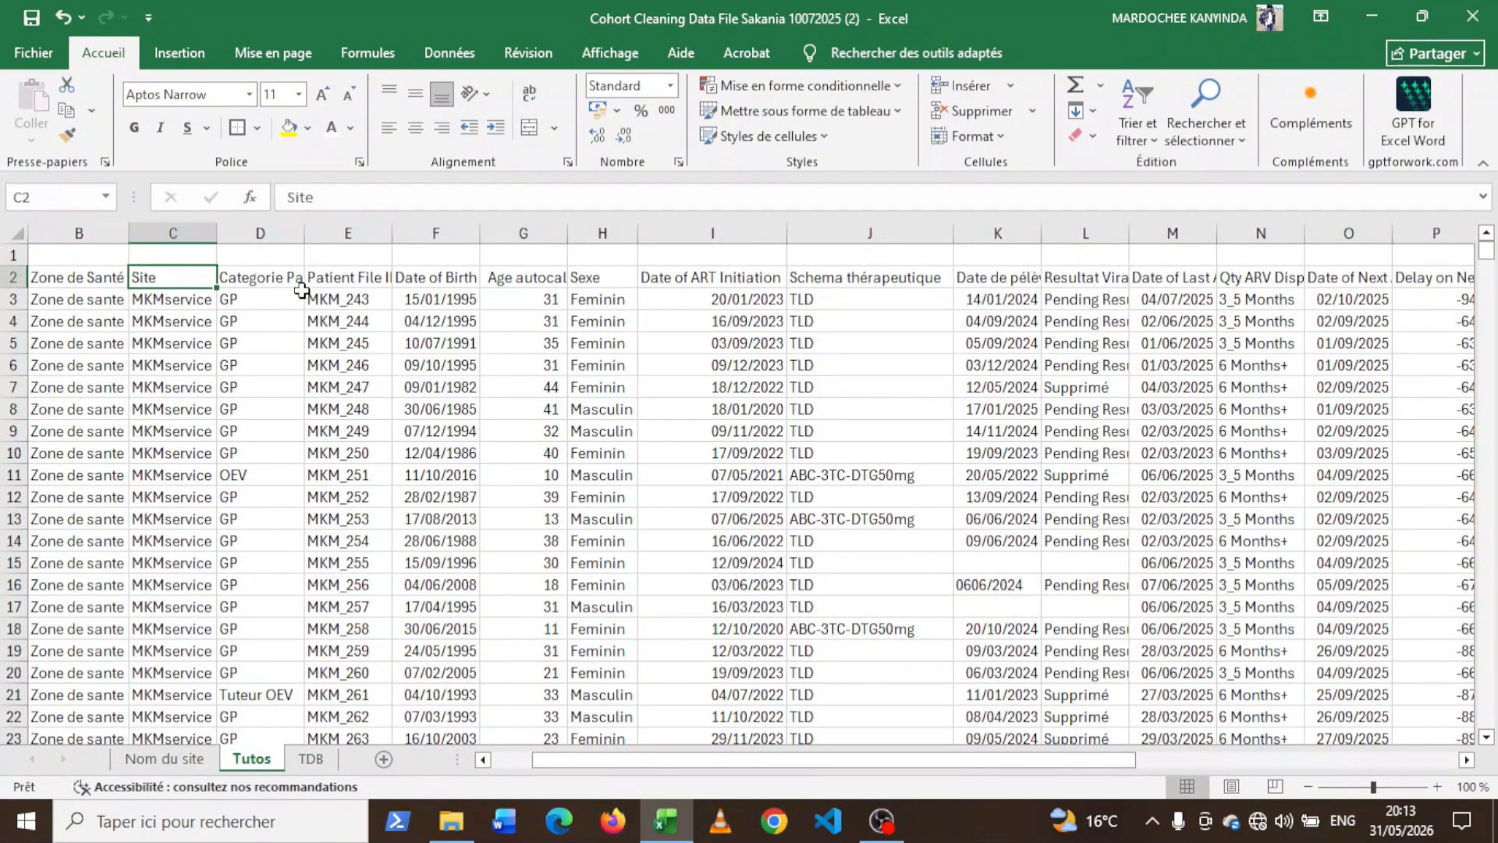
left_click(268, 282)
left_click(341, 279)
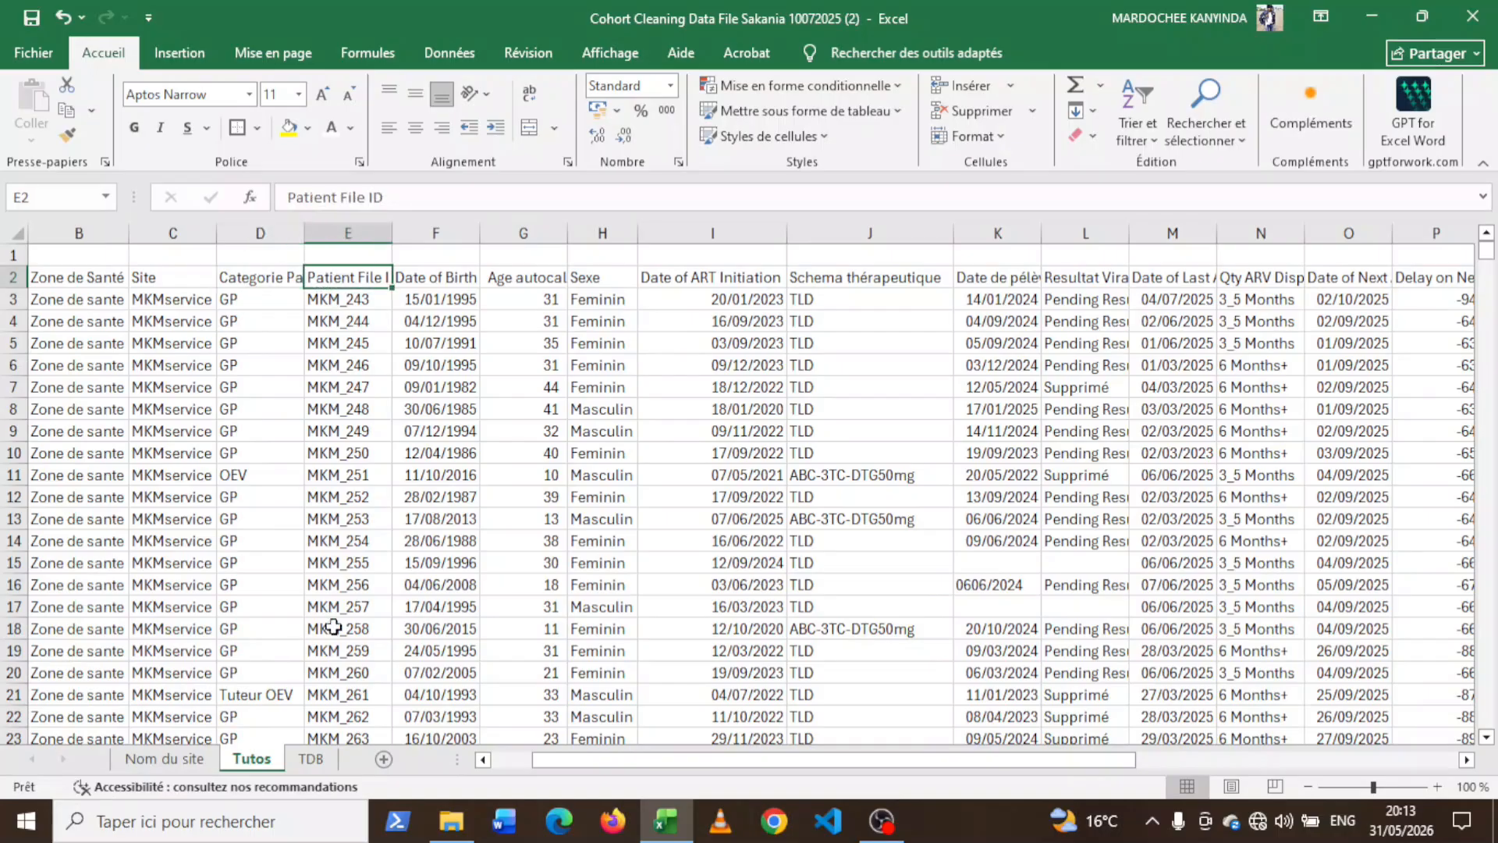
double_click(388, 233)
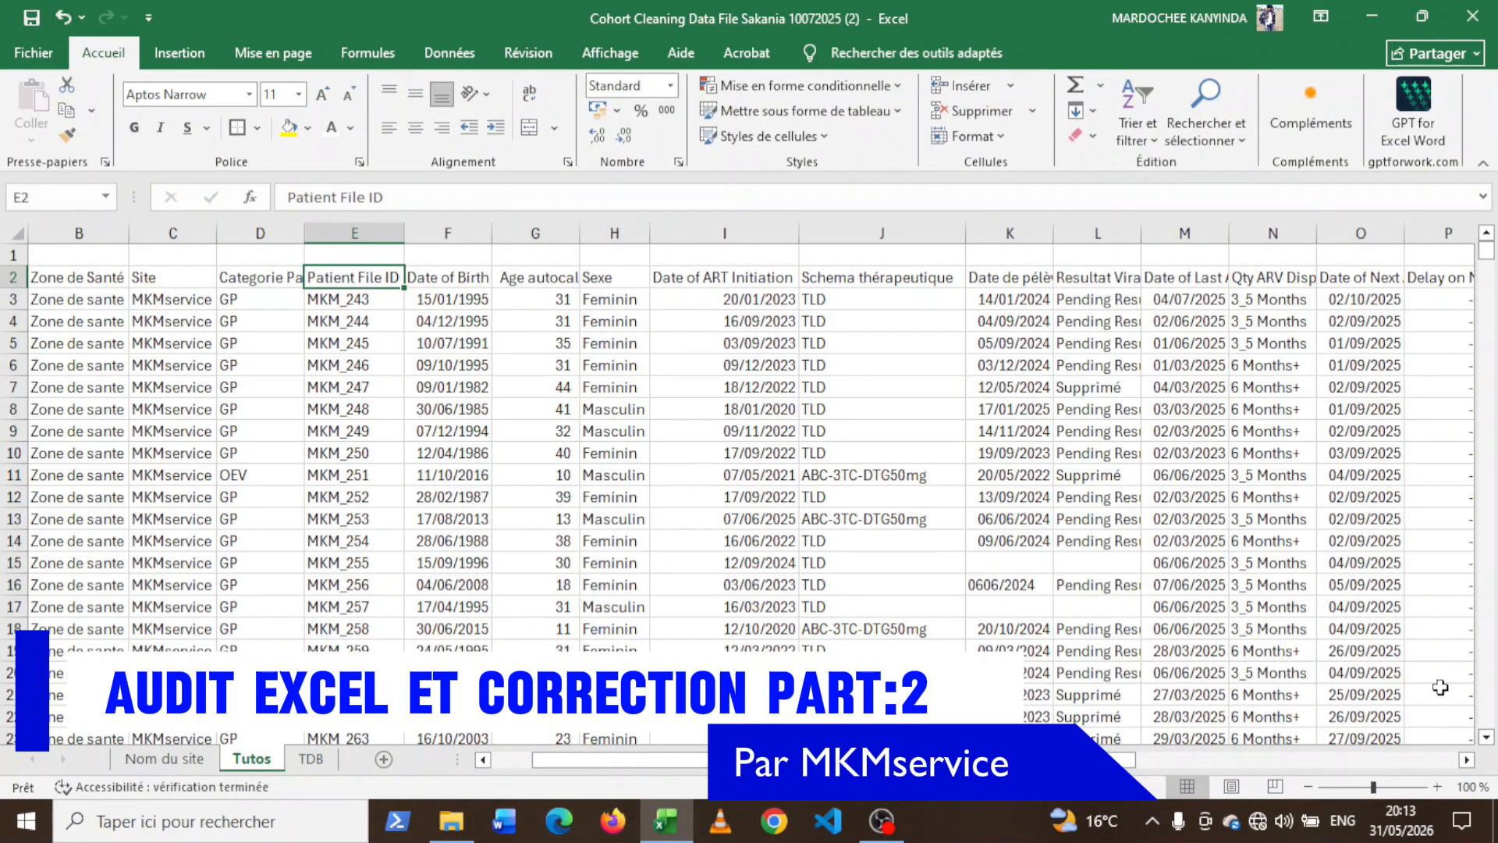
Step: Look over the age table on the TDB sheet and return to the age summary on the Nom du site sheet
left_click(832, 449)
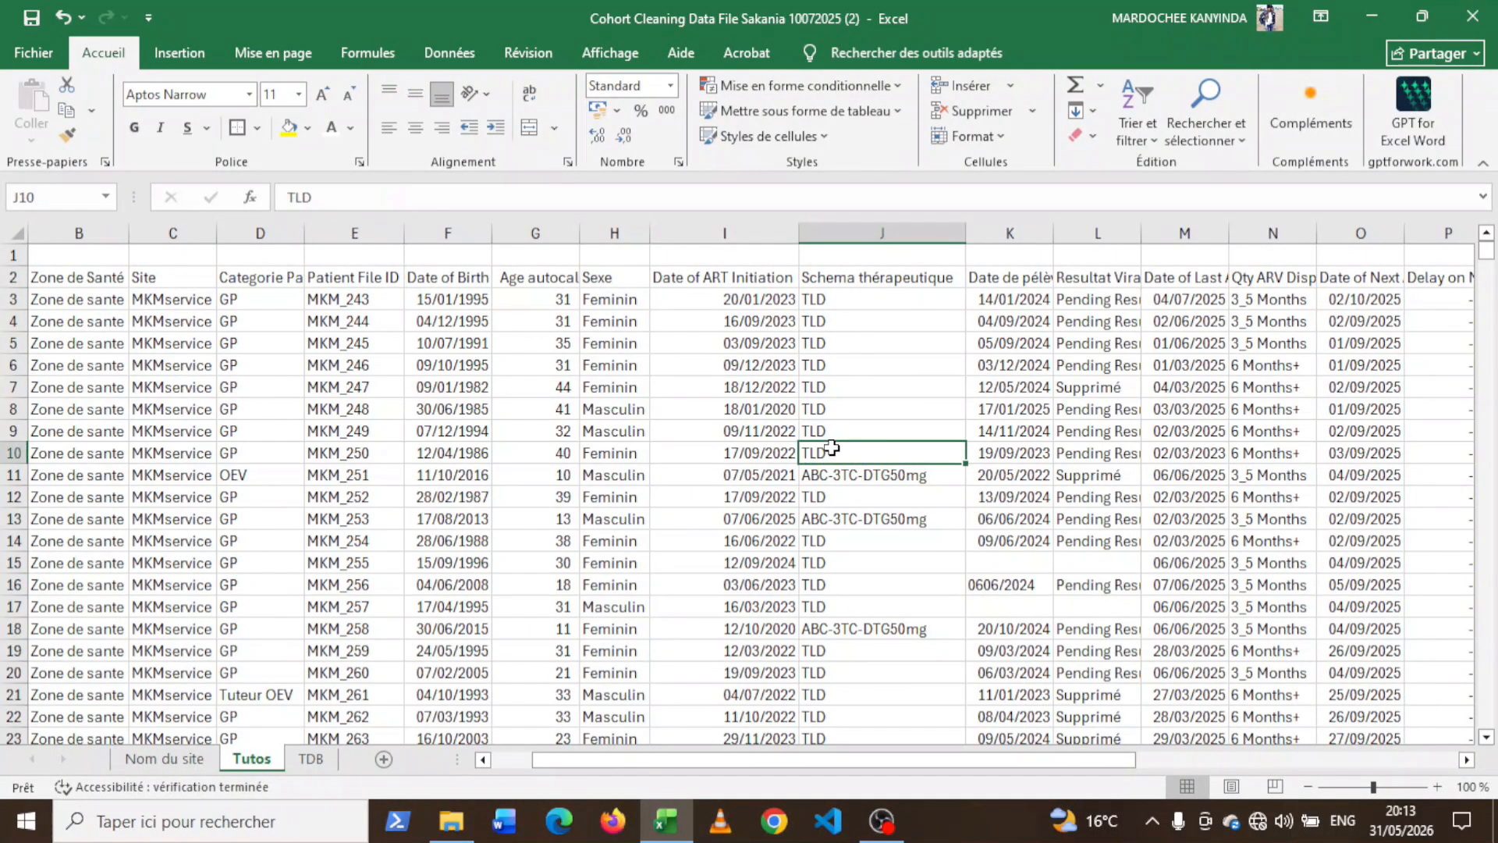
left_click(310, 760)
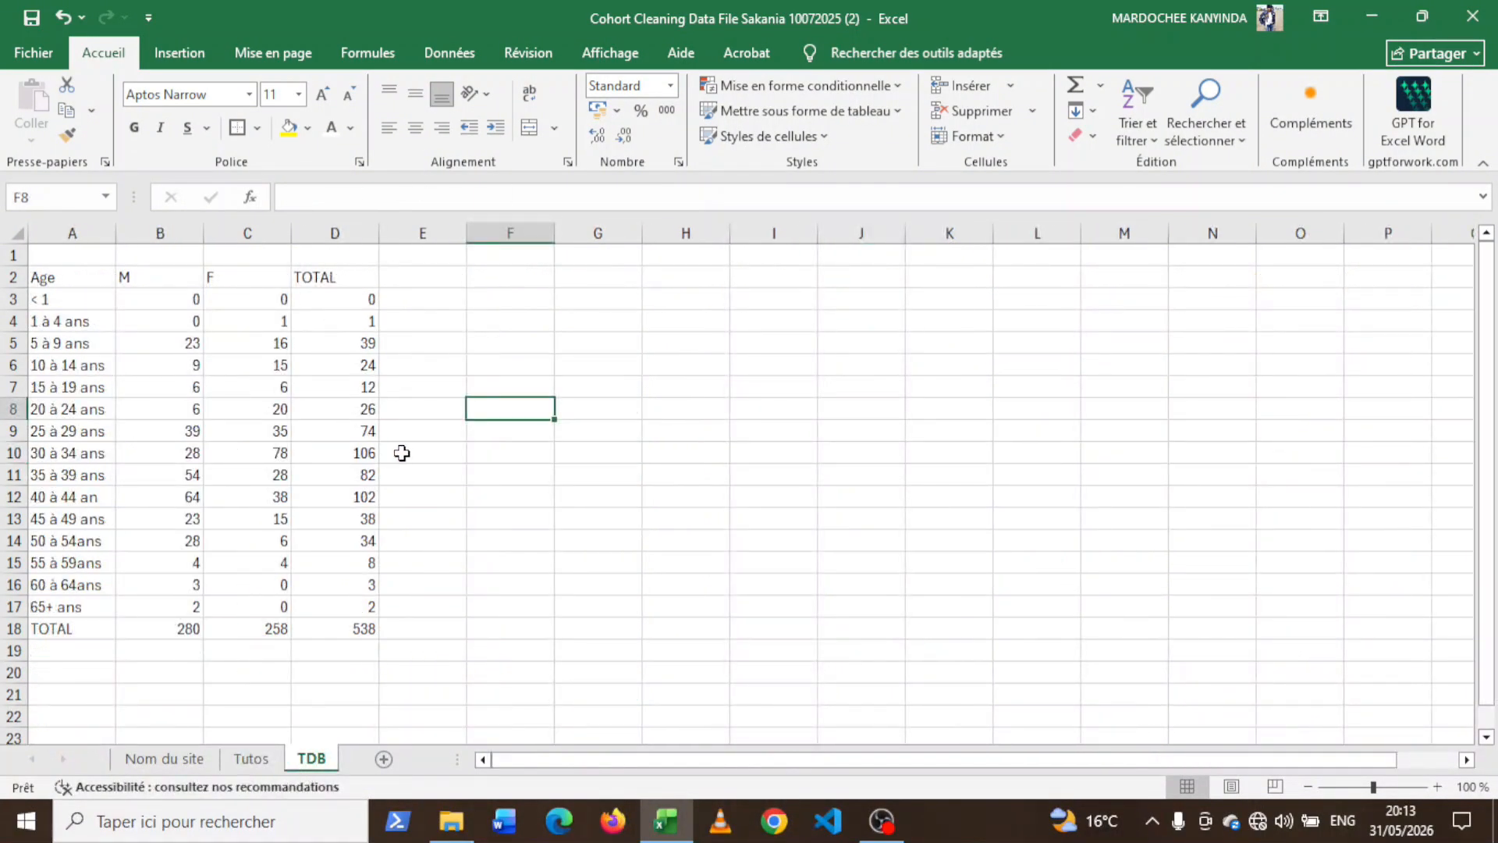
left_click(183, 759)
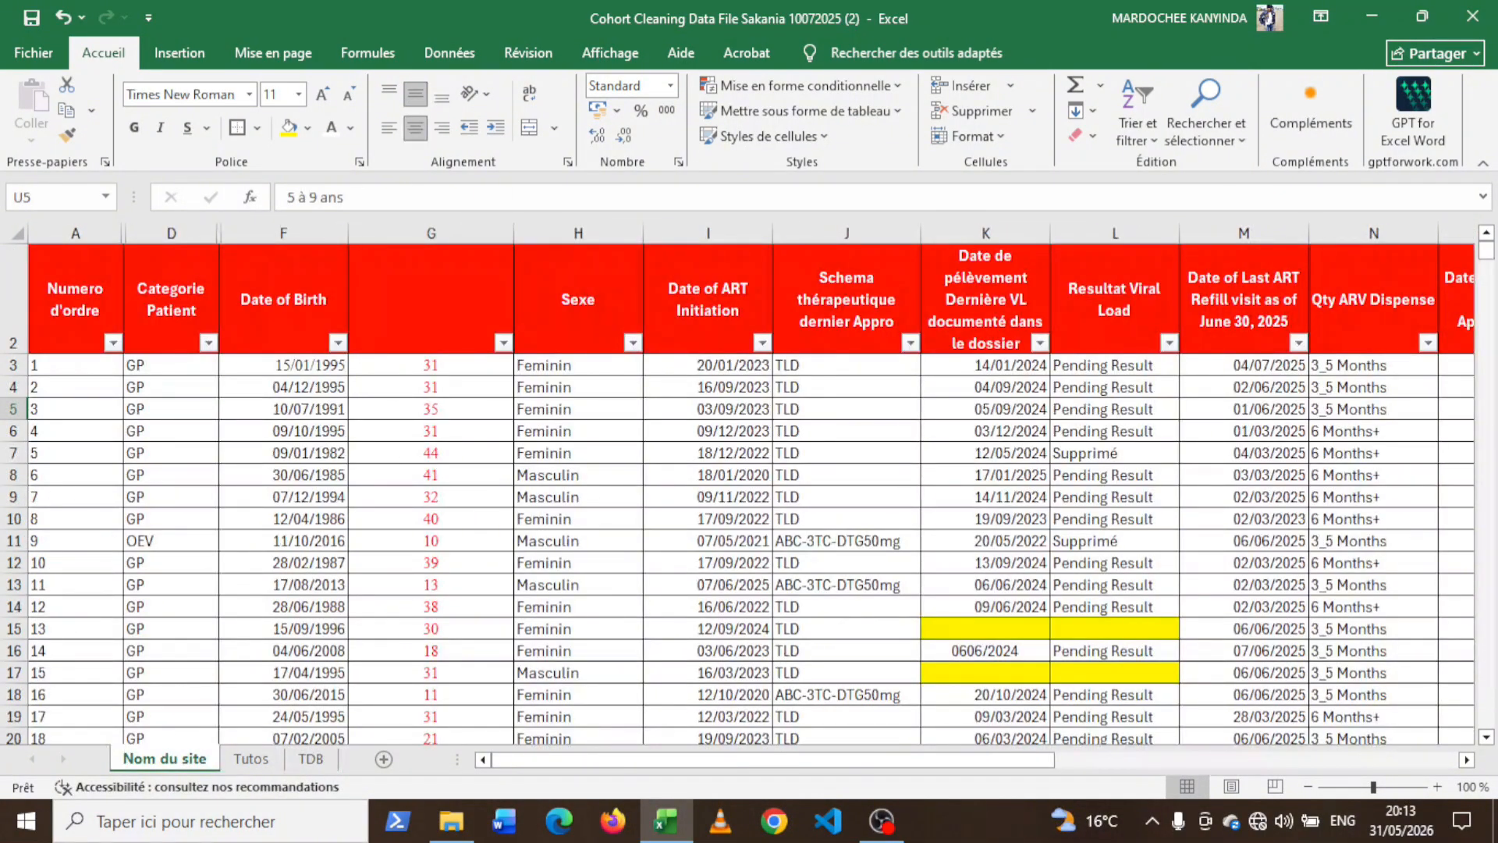
left_click_drag(1009, 761, 1413, 761)
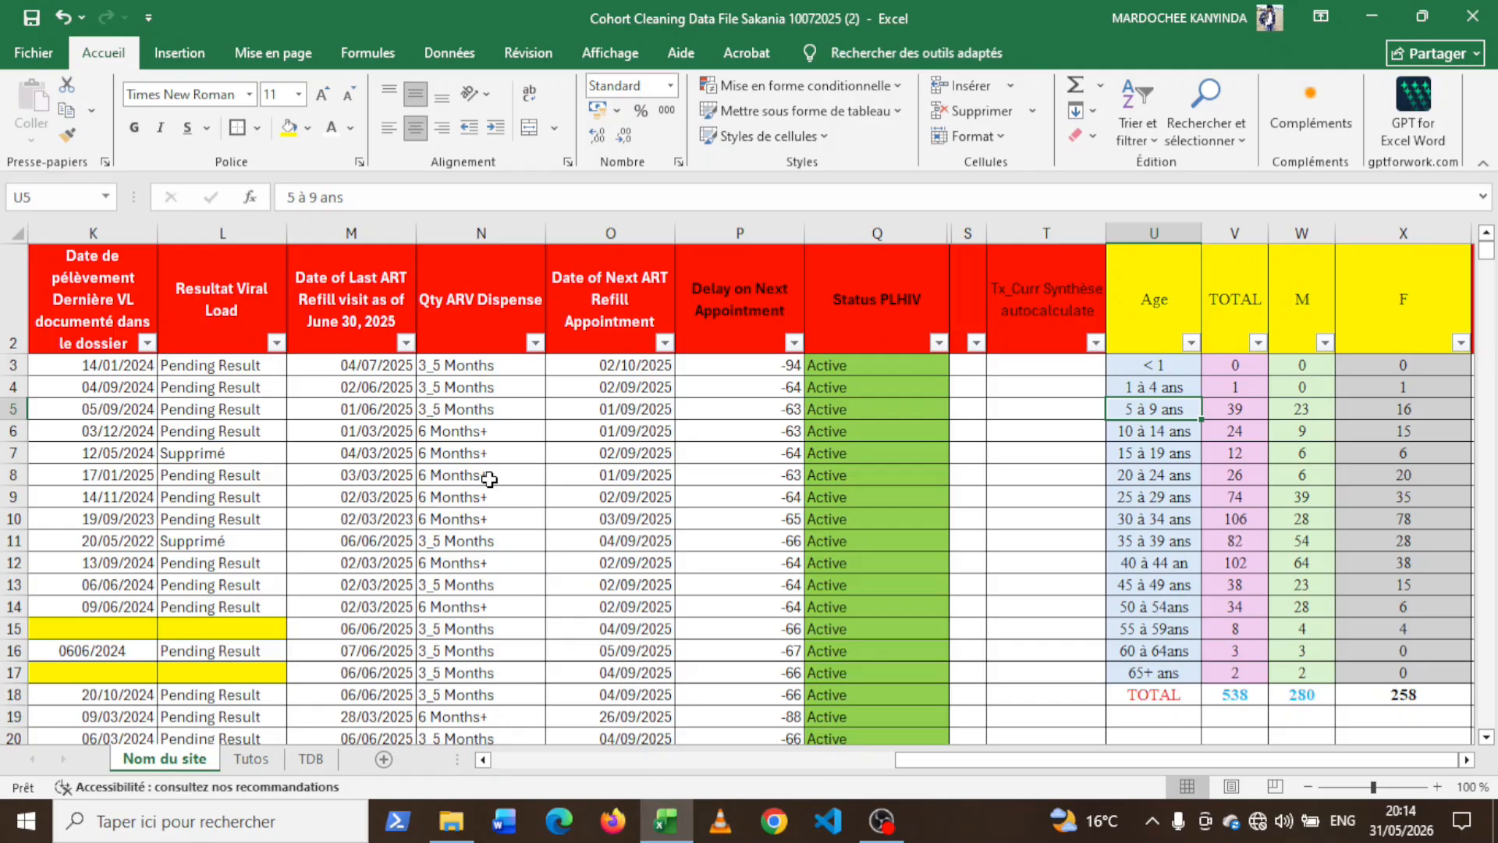
Step: Inspect the formula behind the overall total in cell V18 and view the summary enlarged to 220%
left_click(1234, 697)
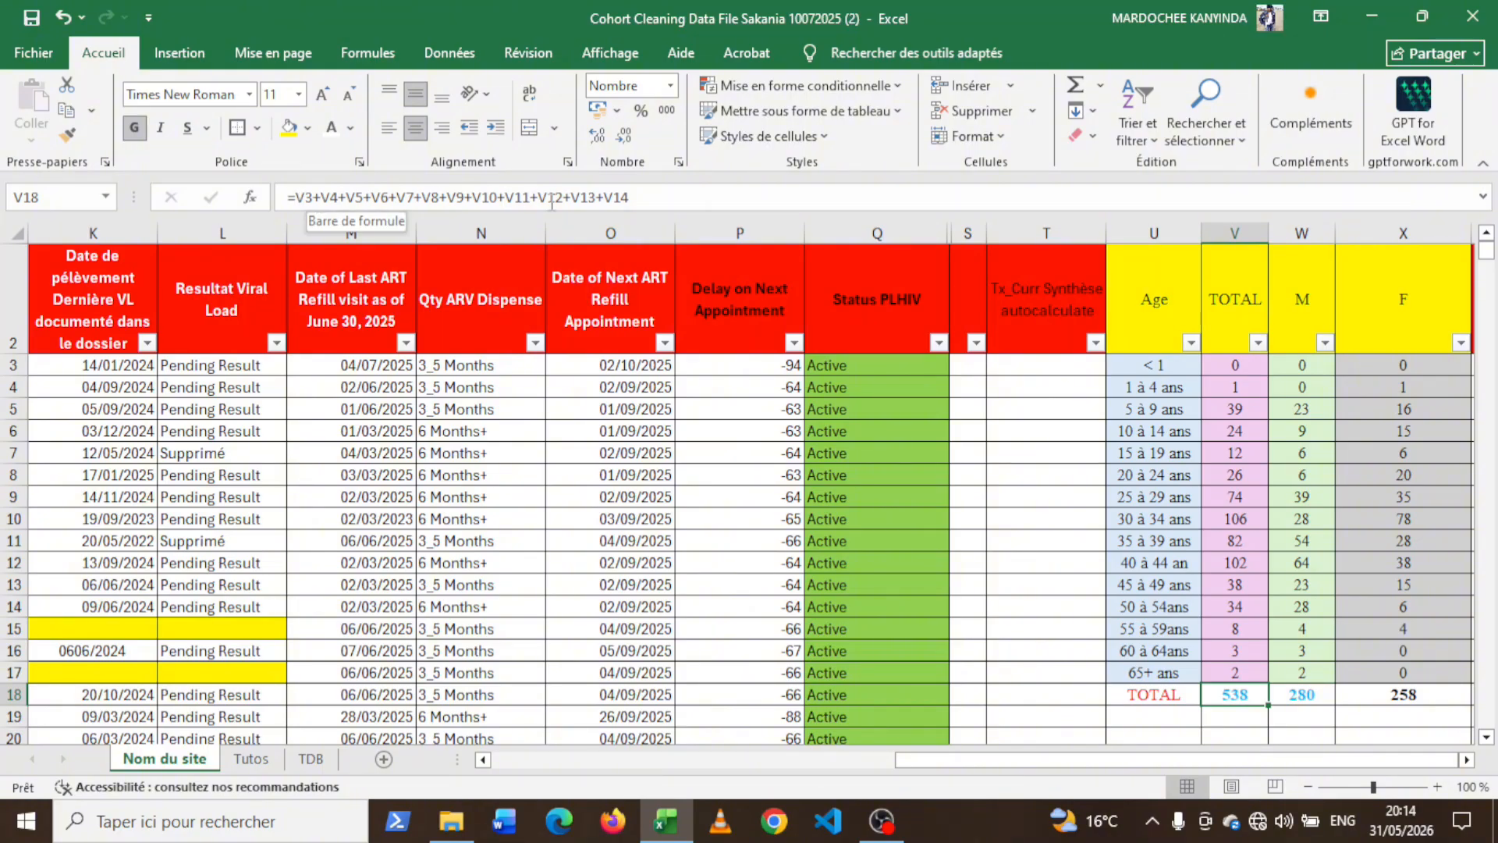
left_click(641, 205)
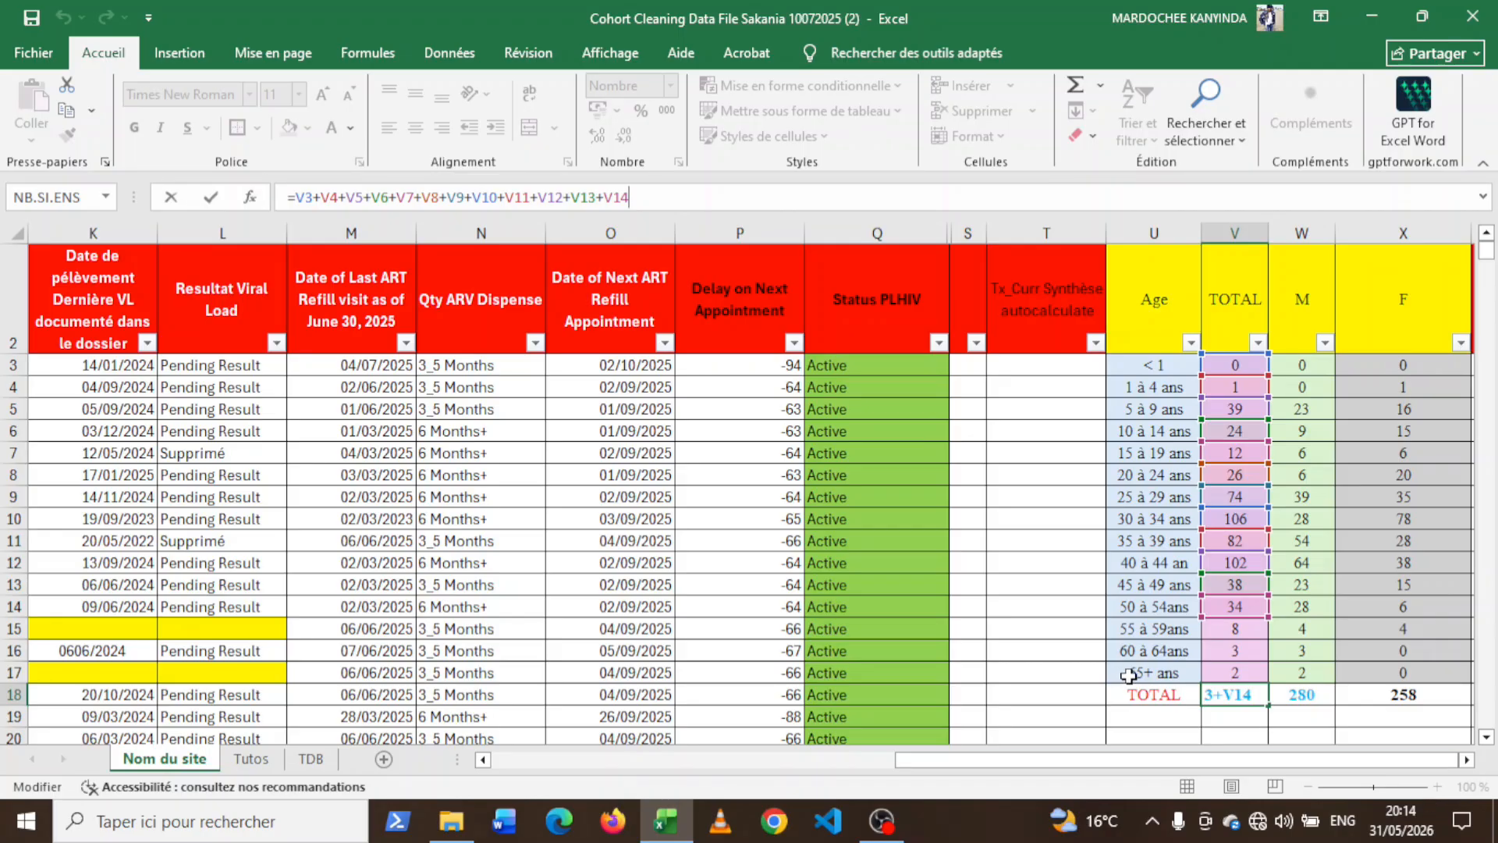
key("ctrl+Return")
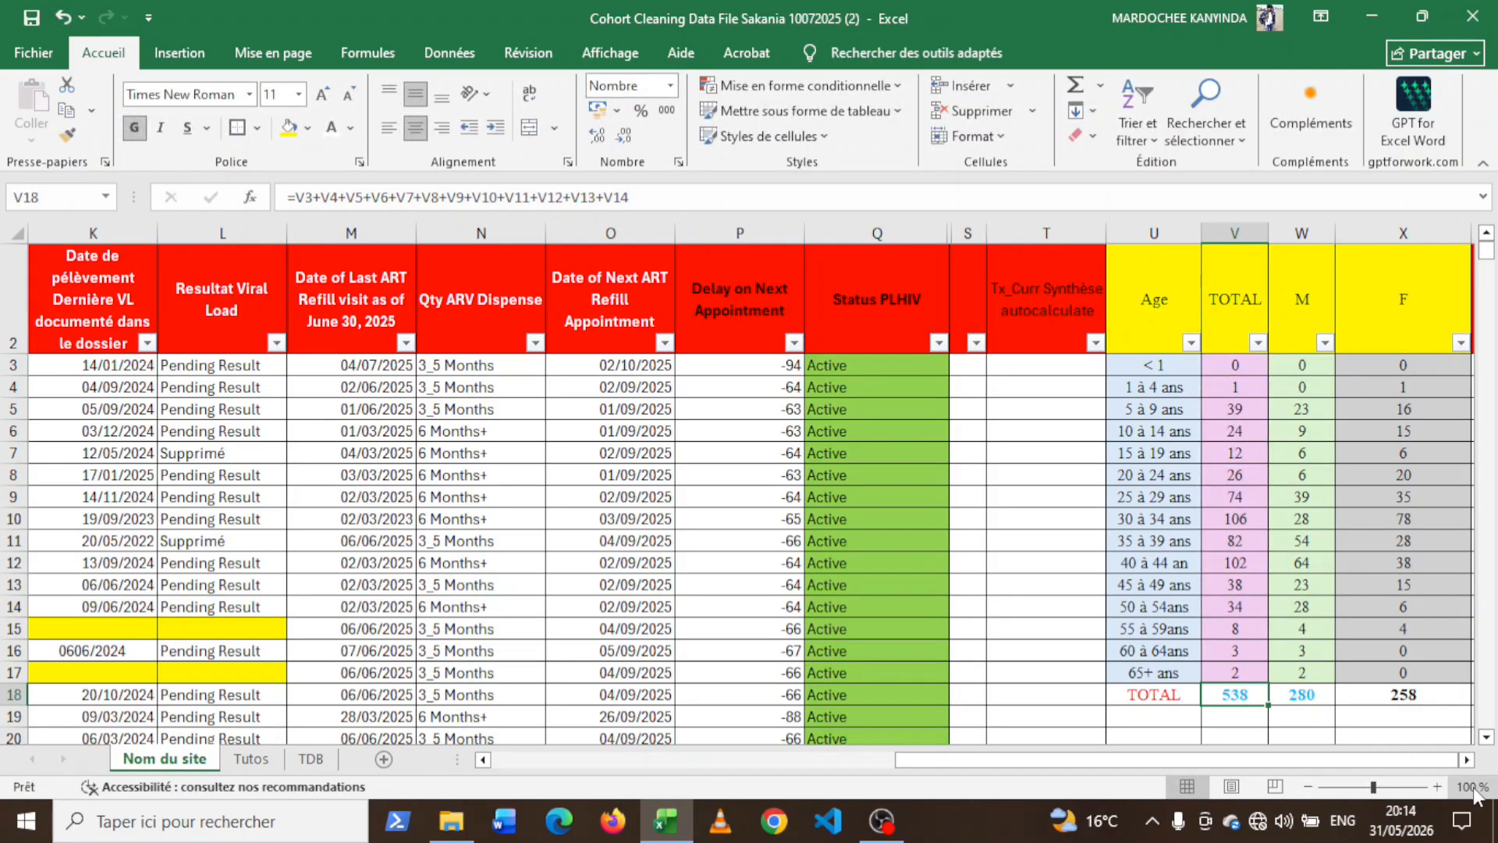
left_click(1438, 786)
left_click(1438, 787)
left_click(1438, 787)
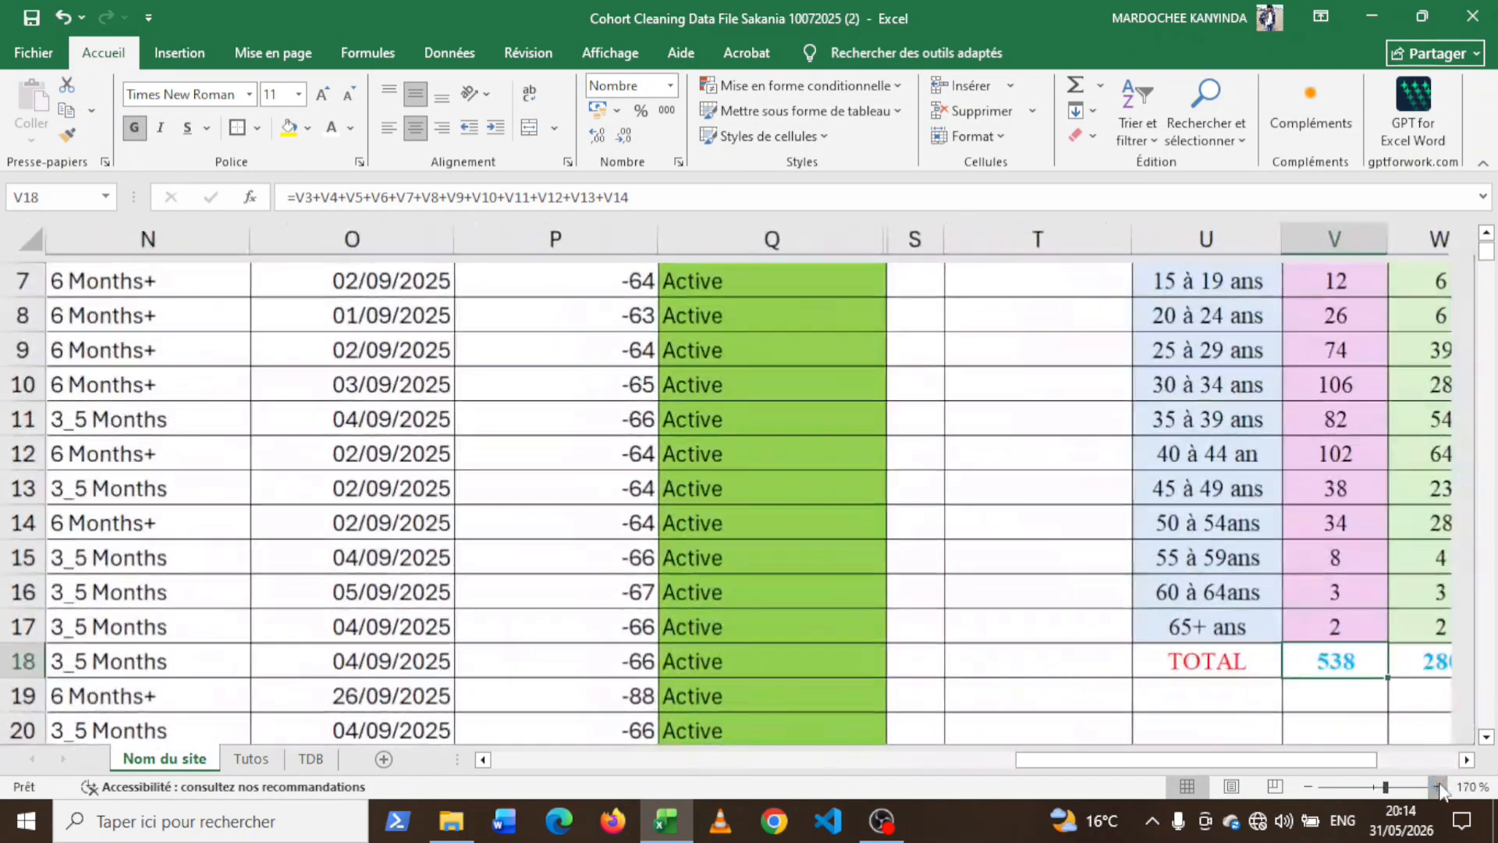
left_click(1438, 786)
left_click(1438, 787)
left_click(1438, 787)
left_click(1438, 787)
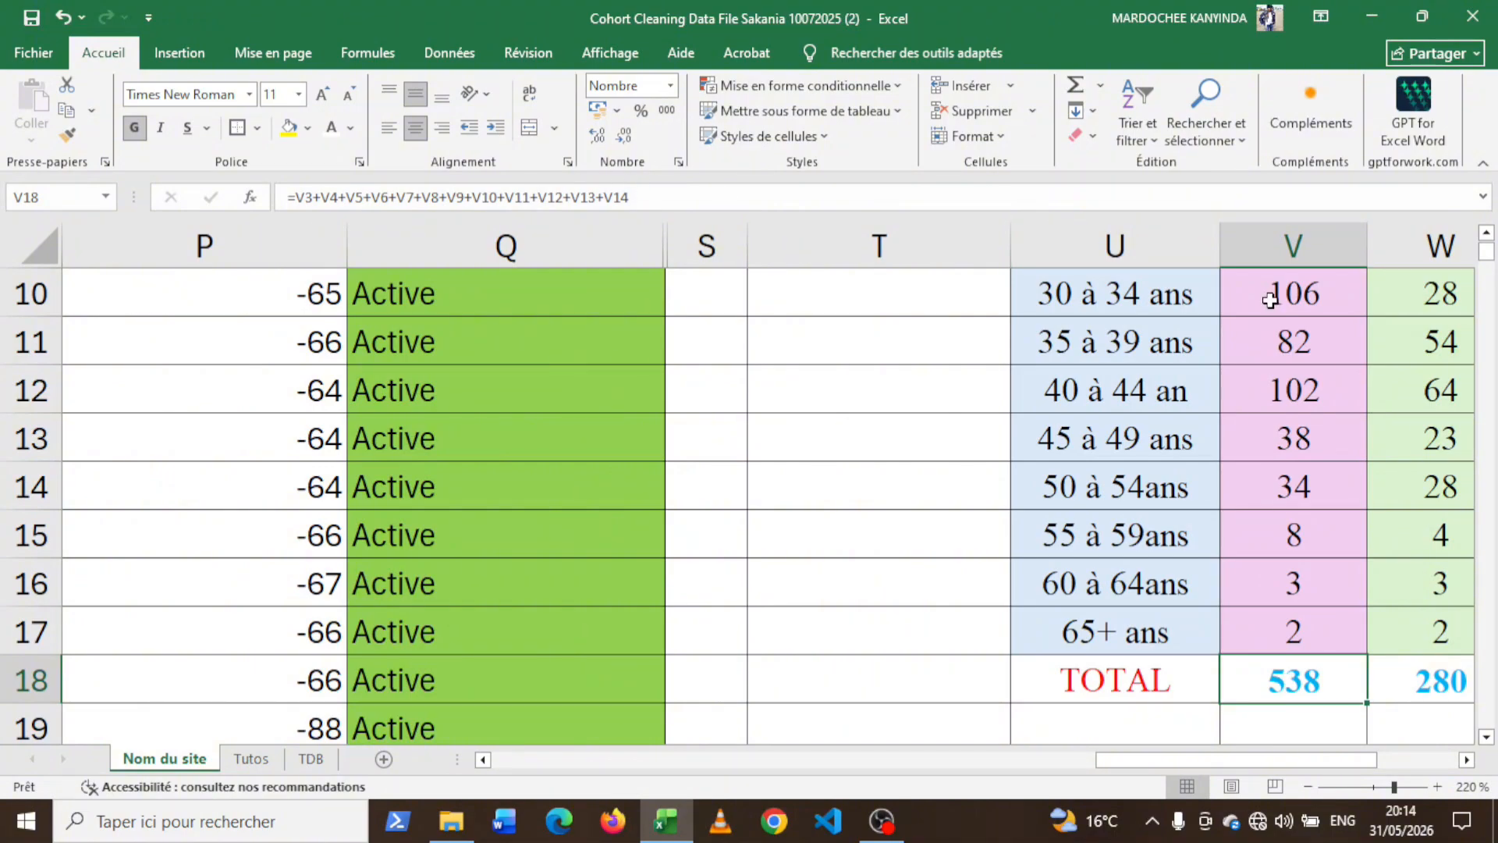
Step: Format the data range A2:R649 on the Tutos sheet as a table with headers, using a light green style with a solid header
left_click(251, 761)
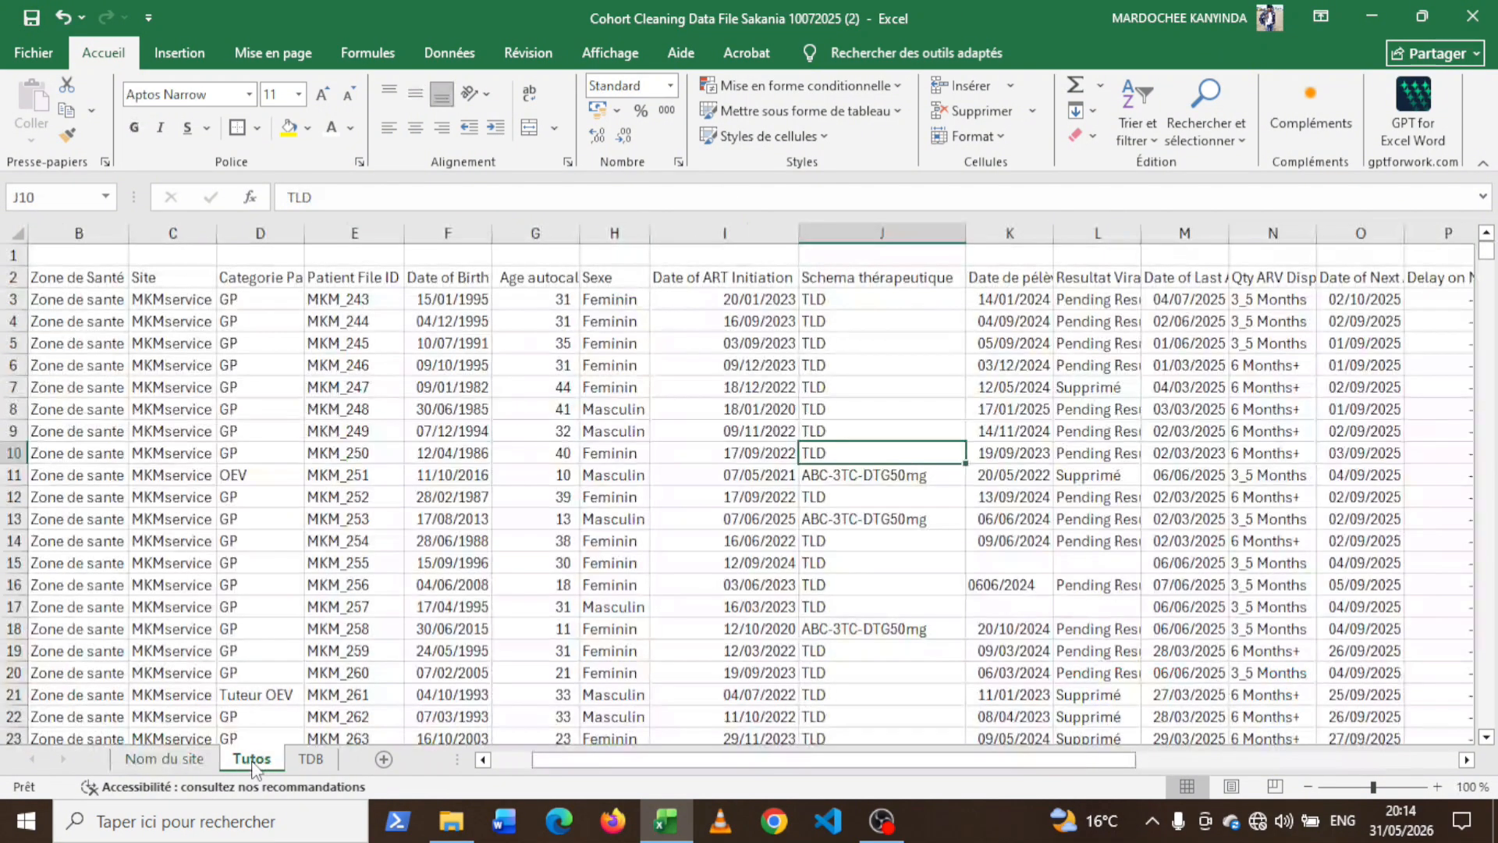
left_click_drag(825, 763, 443, 716)
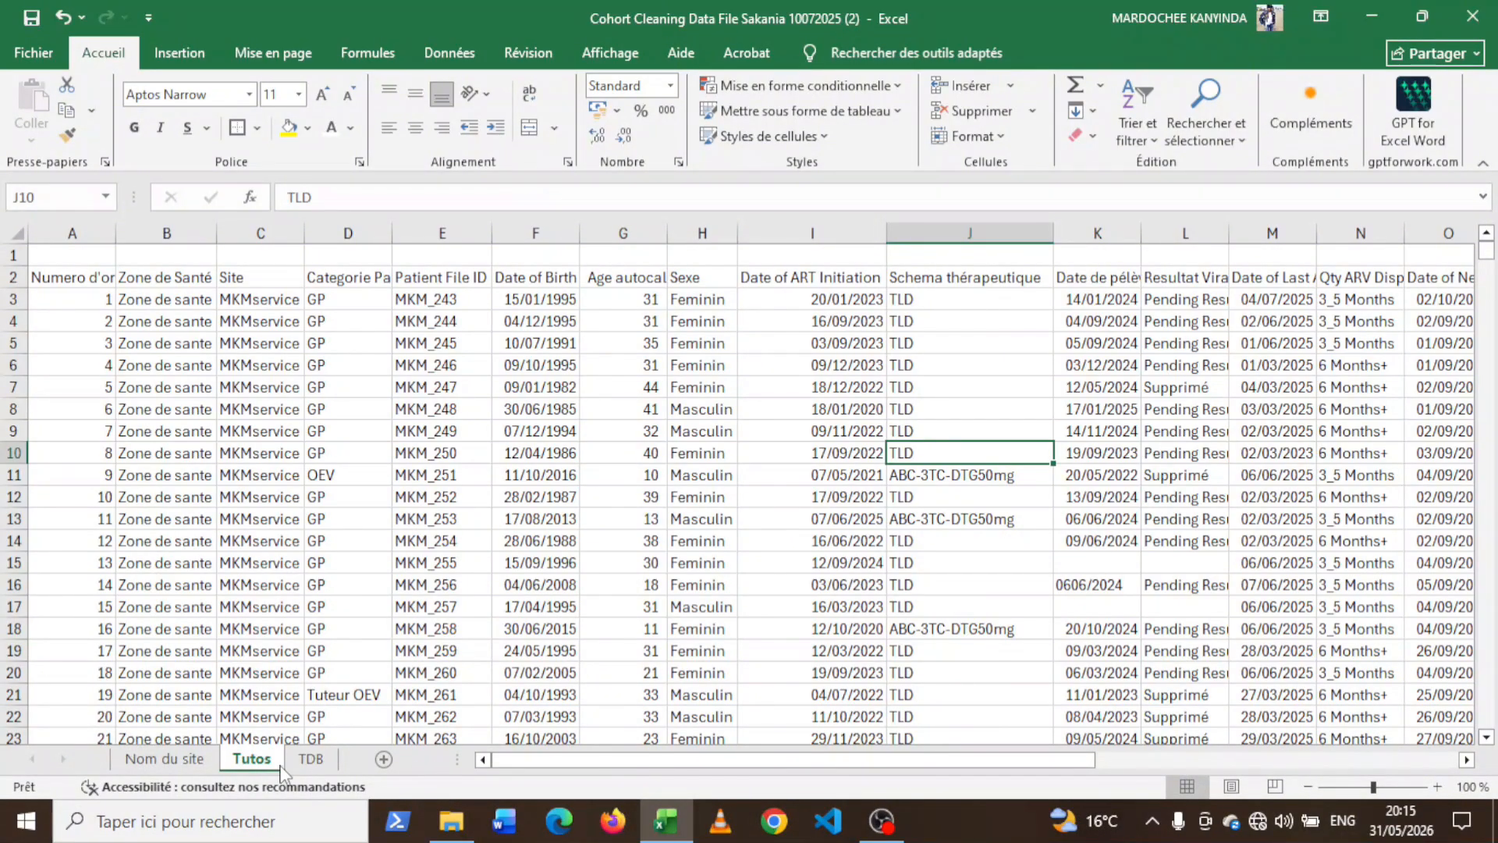
left_click(559, 548)
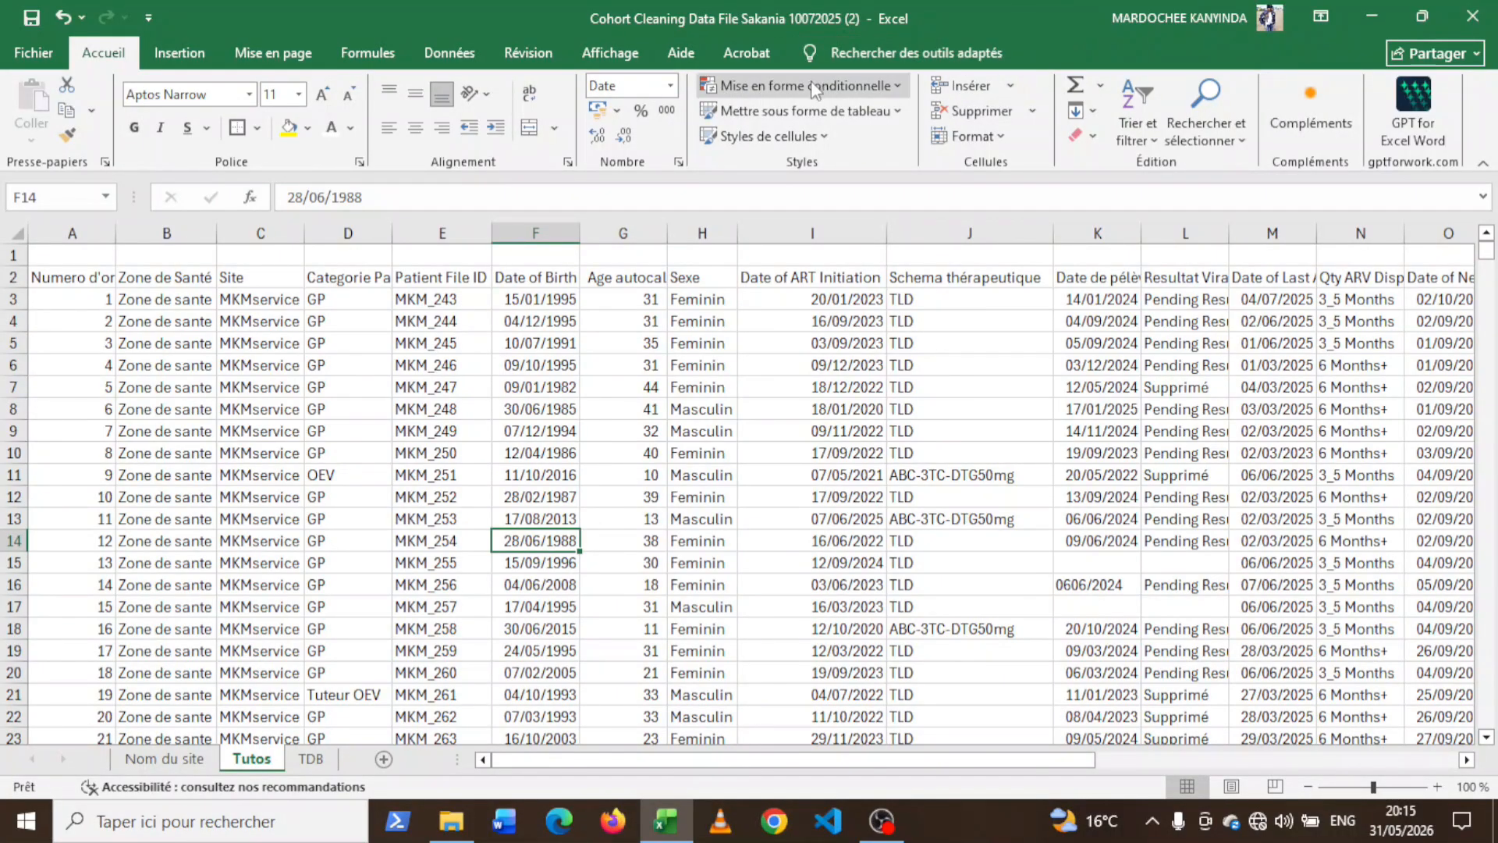
left_click(894, 88)
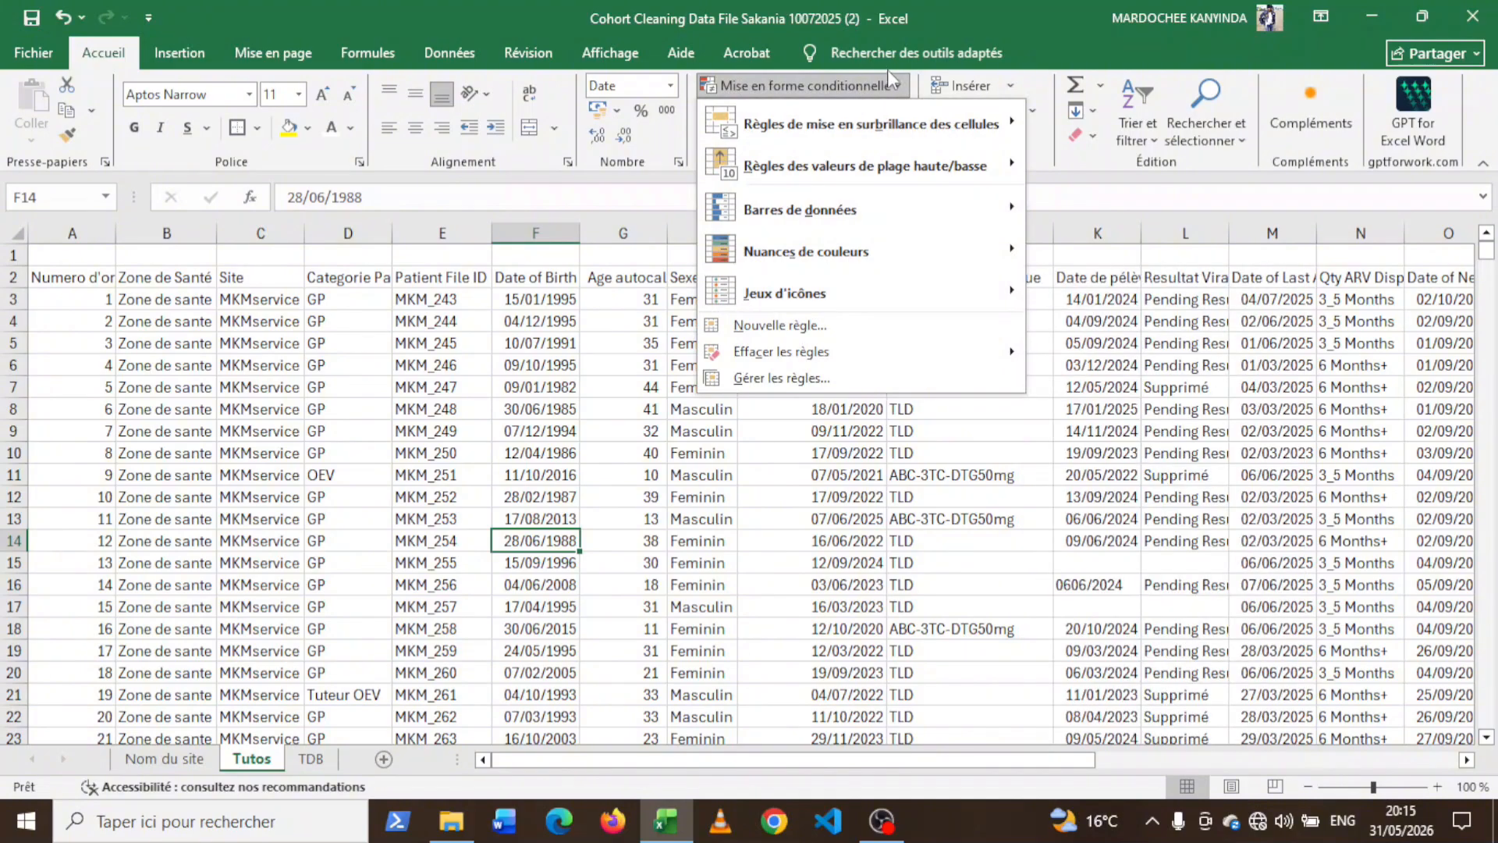
left_click(893, 74)
left_click(897, 109)
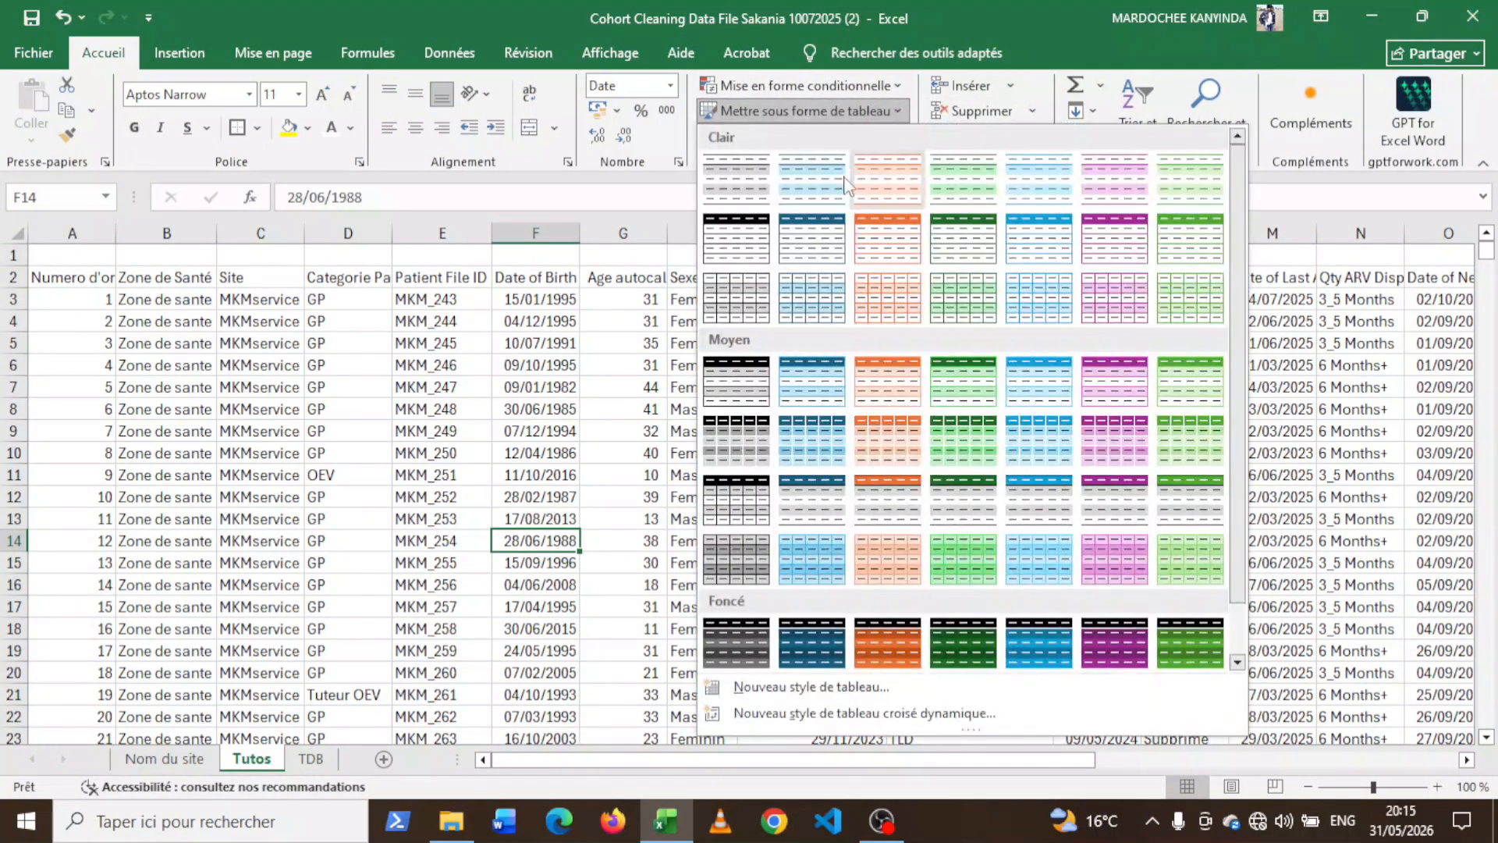
left_click(958, 260)
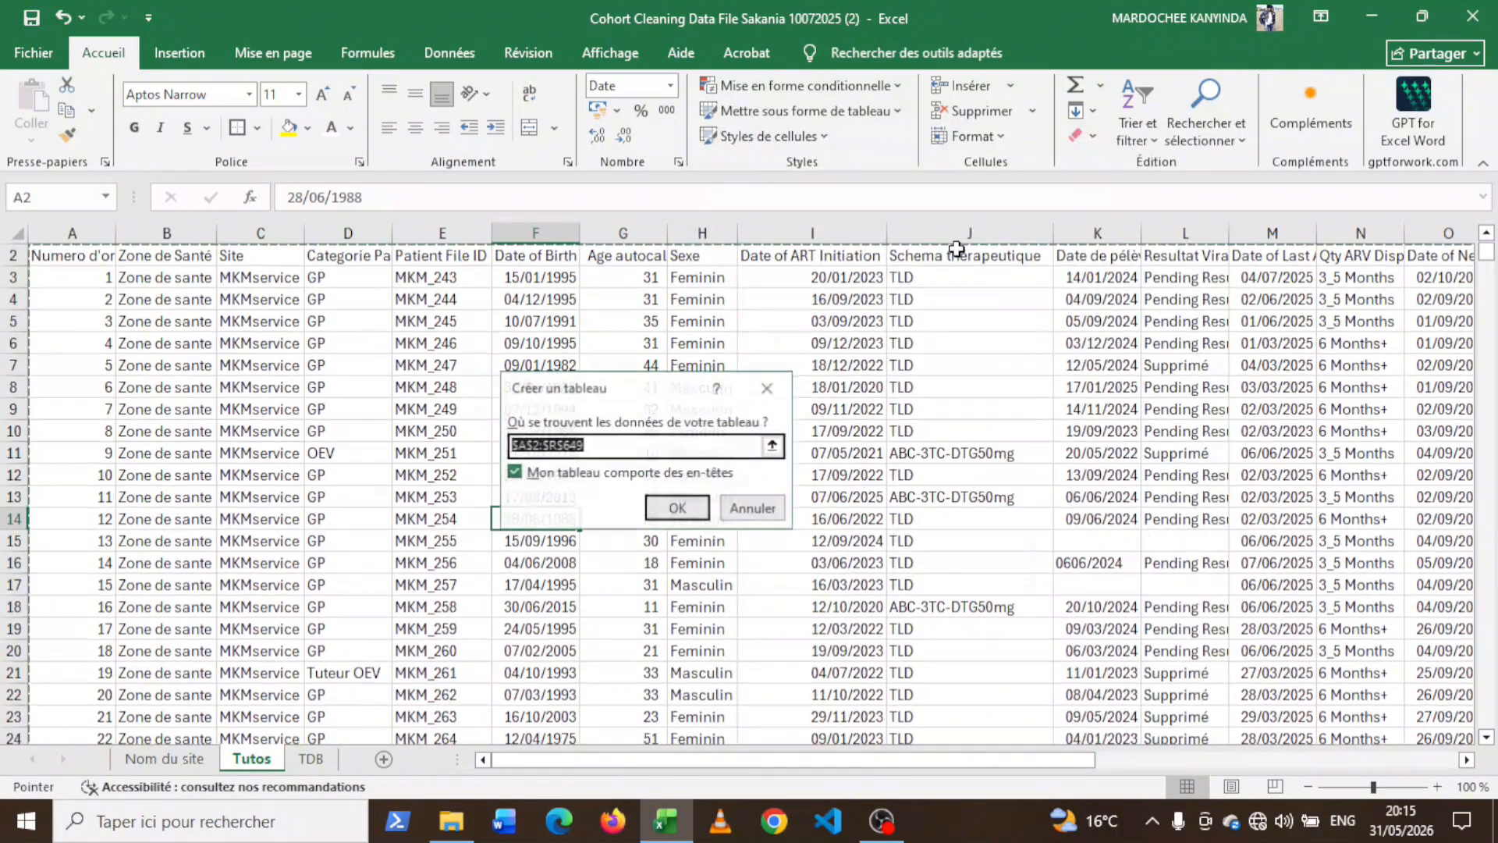
left_click(675, 511)
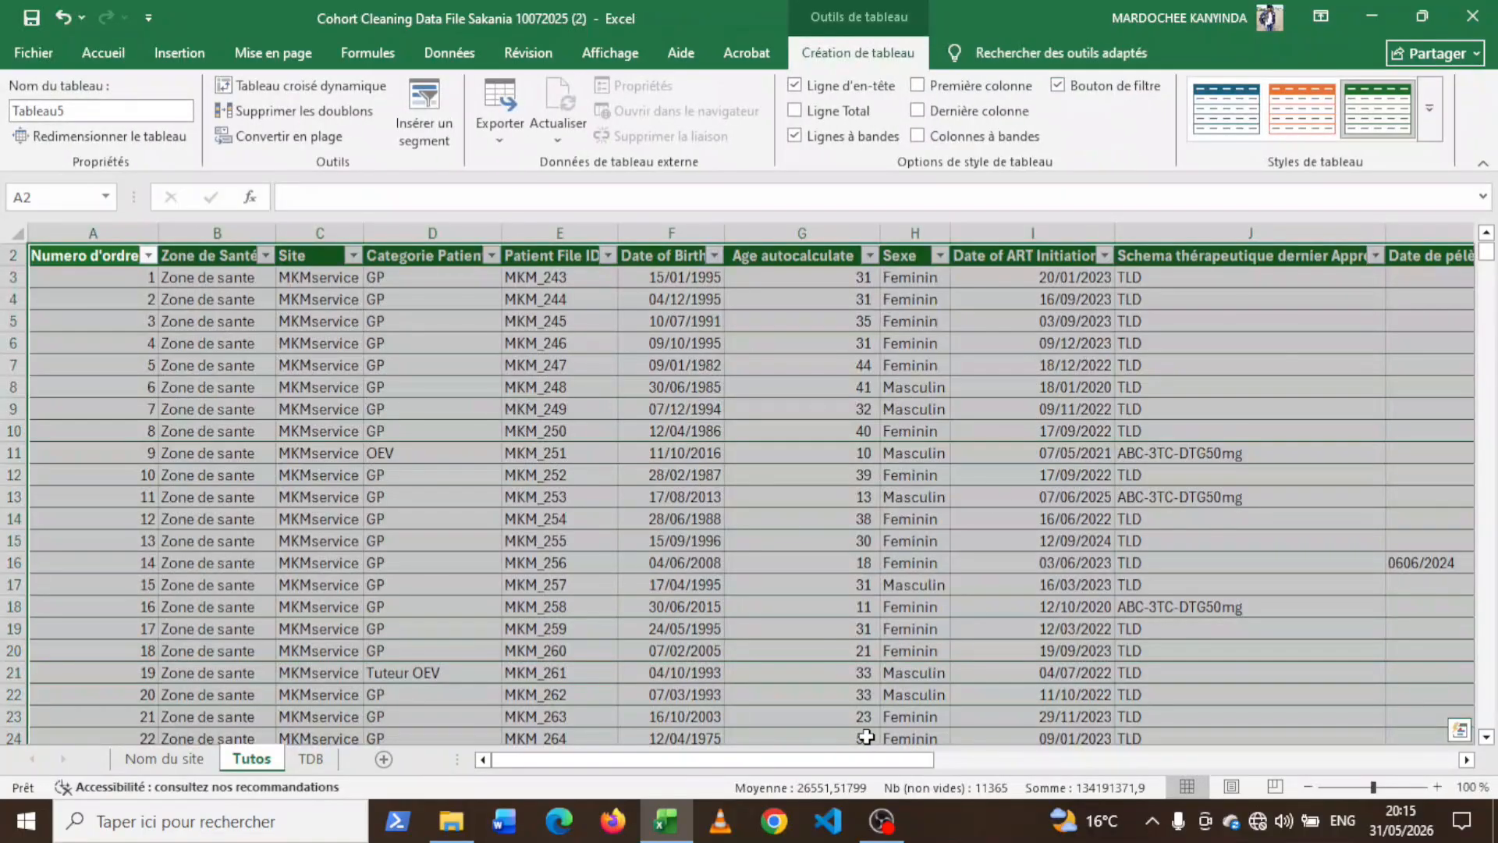
left_click(953, 585)
left_click_drag(897, 768, 628, 678)
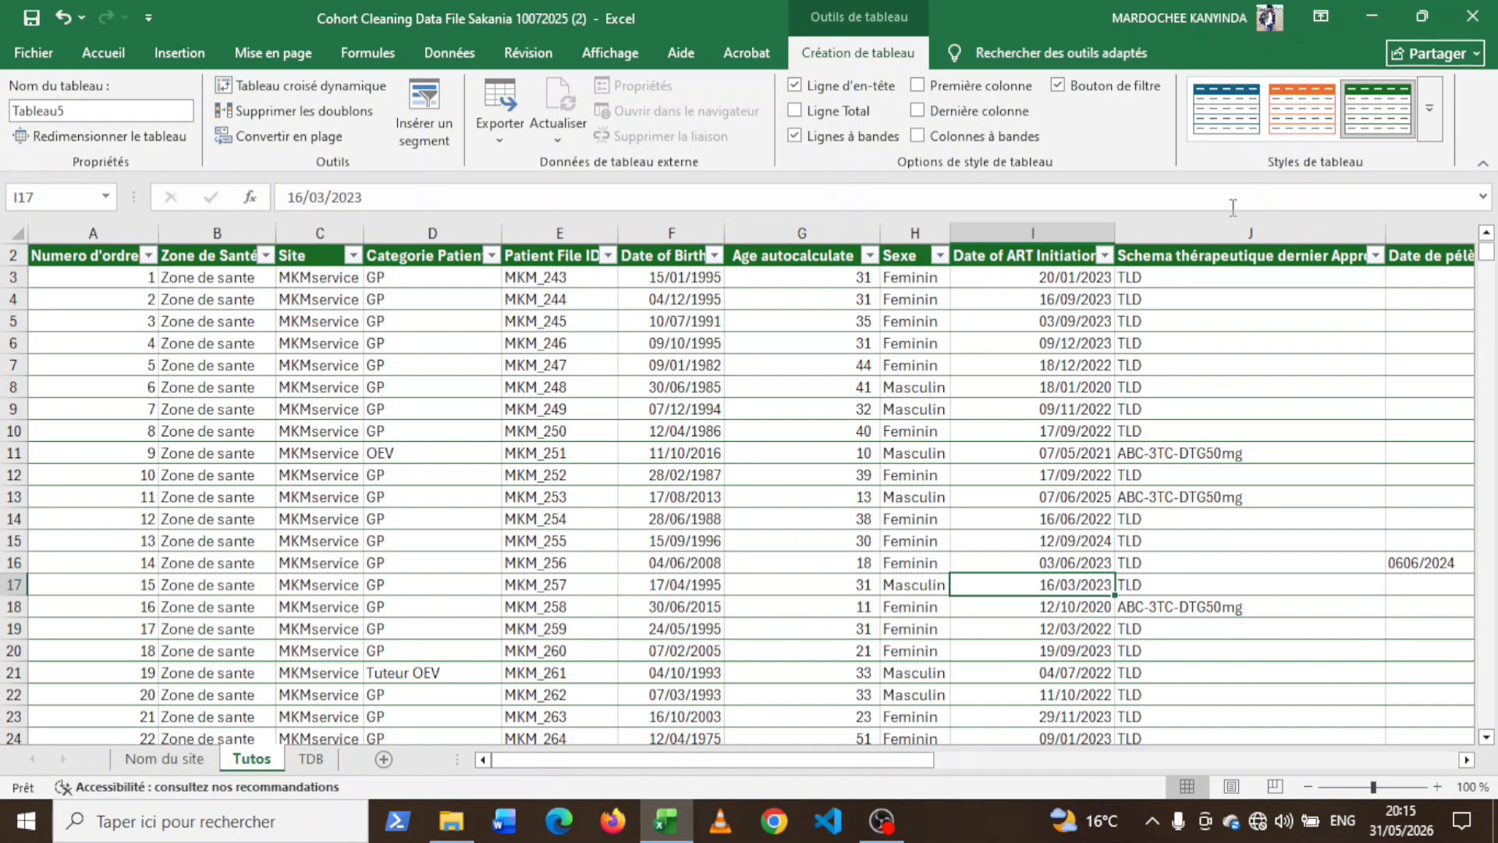
Step: Clear the M, F and TOTAL values in B3:D18 of the age table on the TDB sheet
left_click(316, 759)
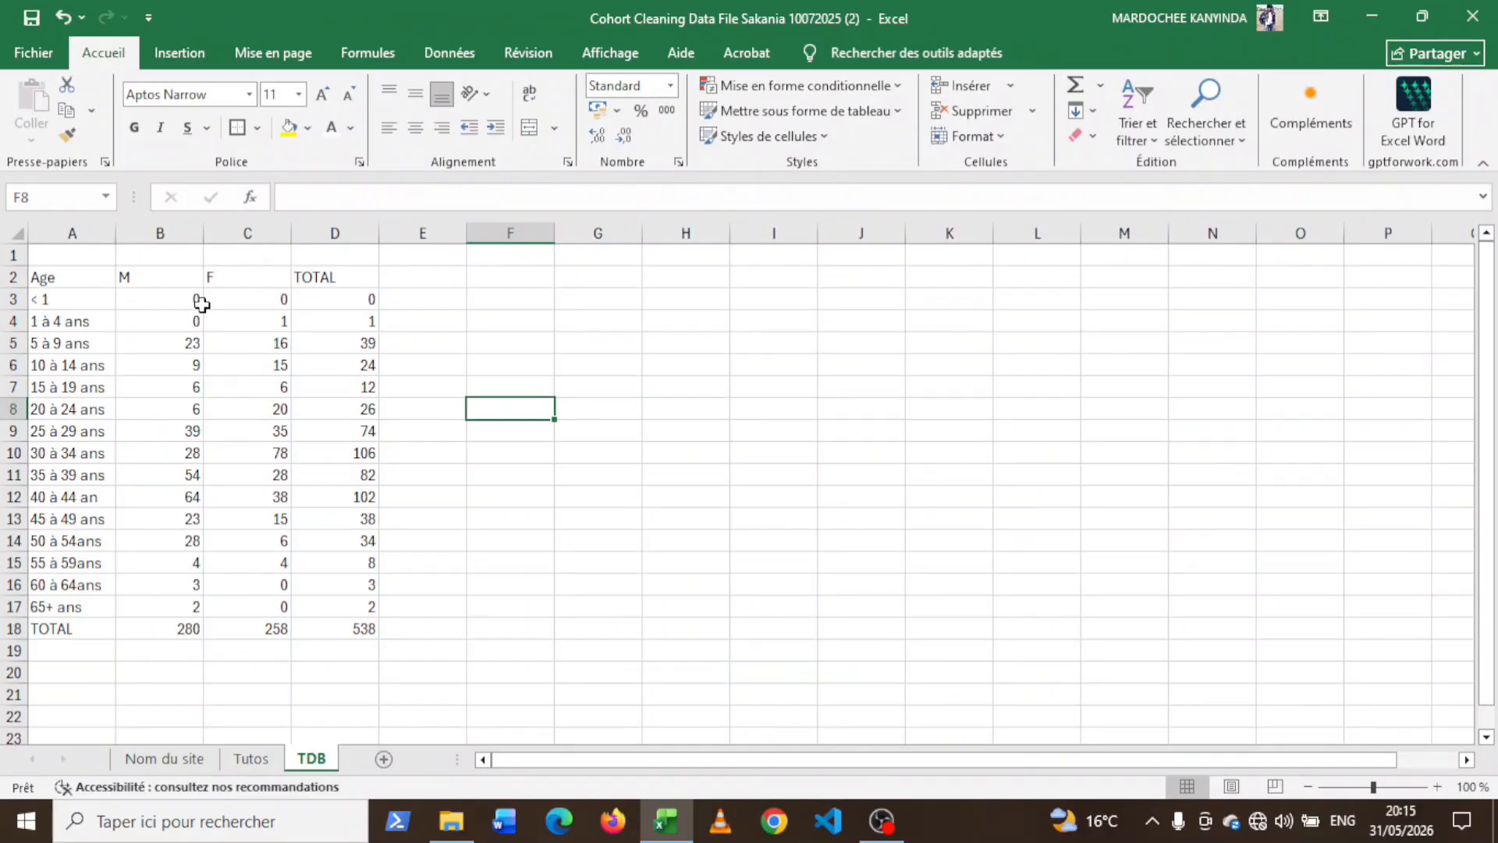
left_click(173, 299)
left_click_drag(203, 335, 353, 634)
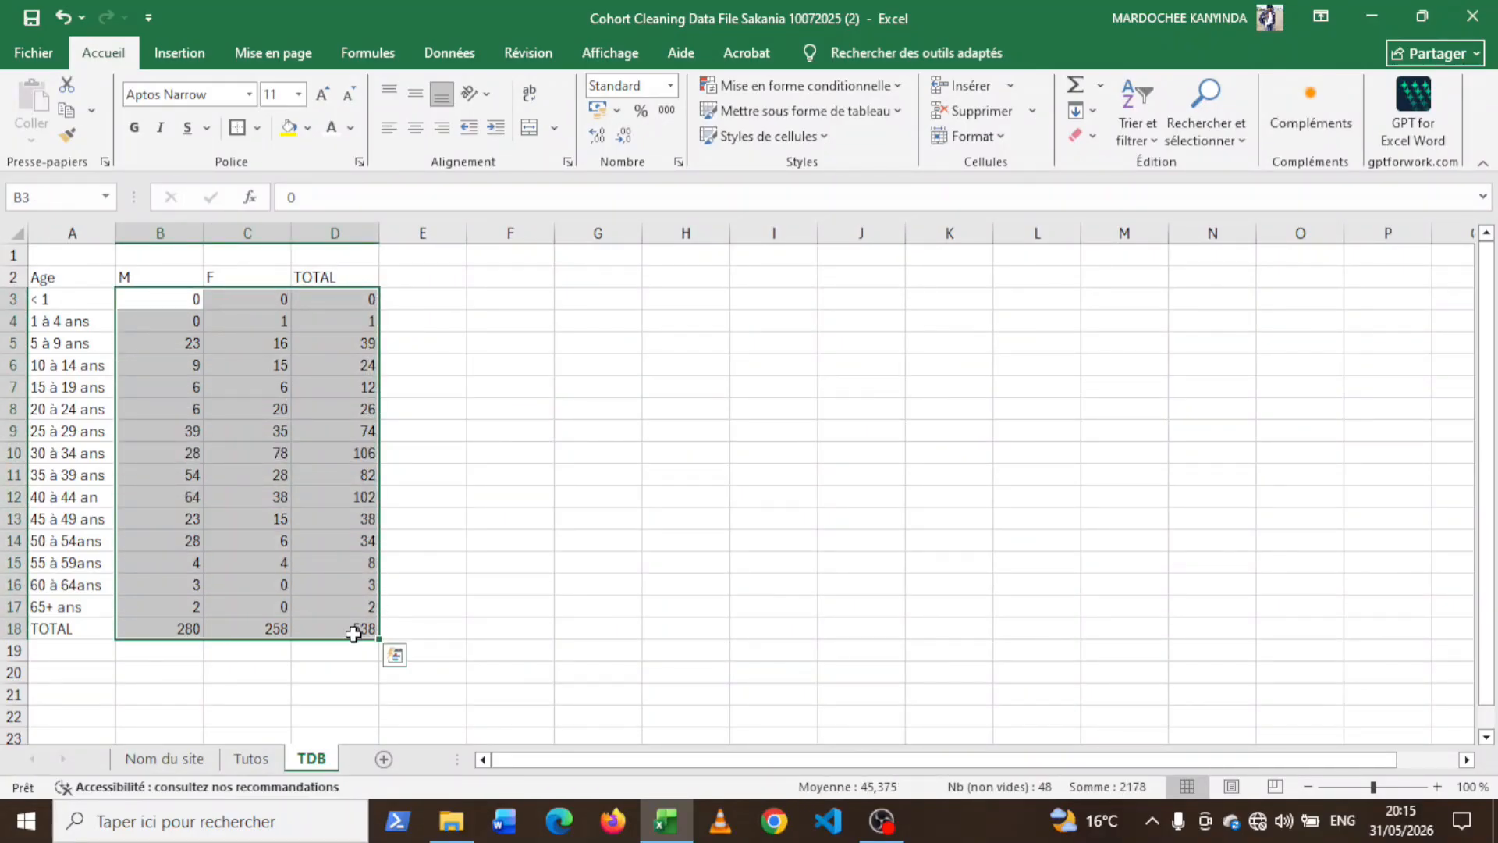
key("Delete")
left_click(1387, 518)
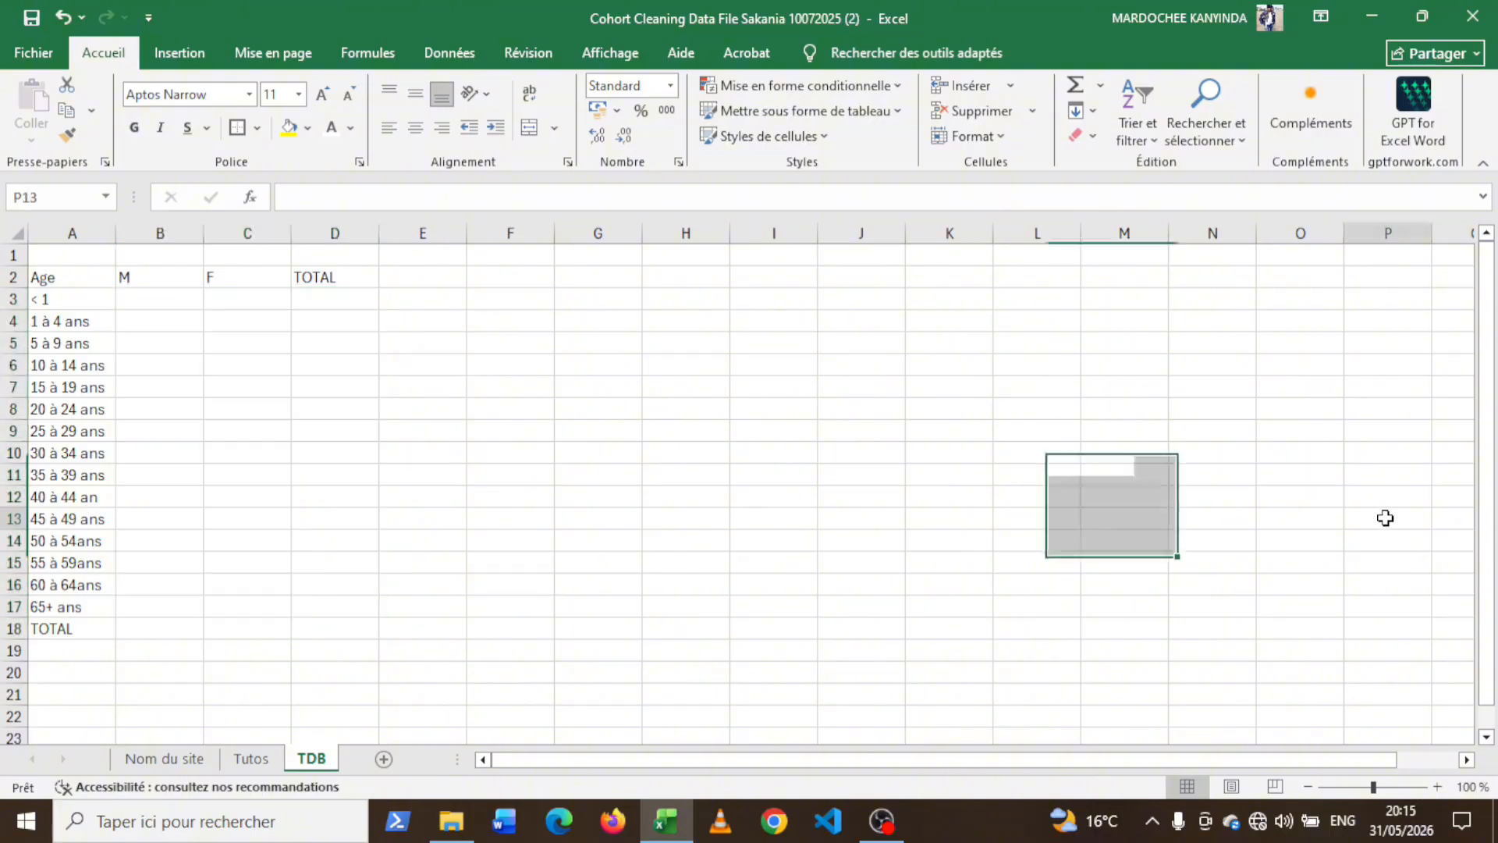
Step: Set the TDB sheet's zoom to 112% and bring the age table from column A into view
left_click(1437, 786)
left_click(1431, 789)
left_click(1430, 788)
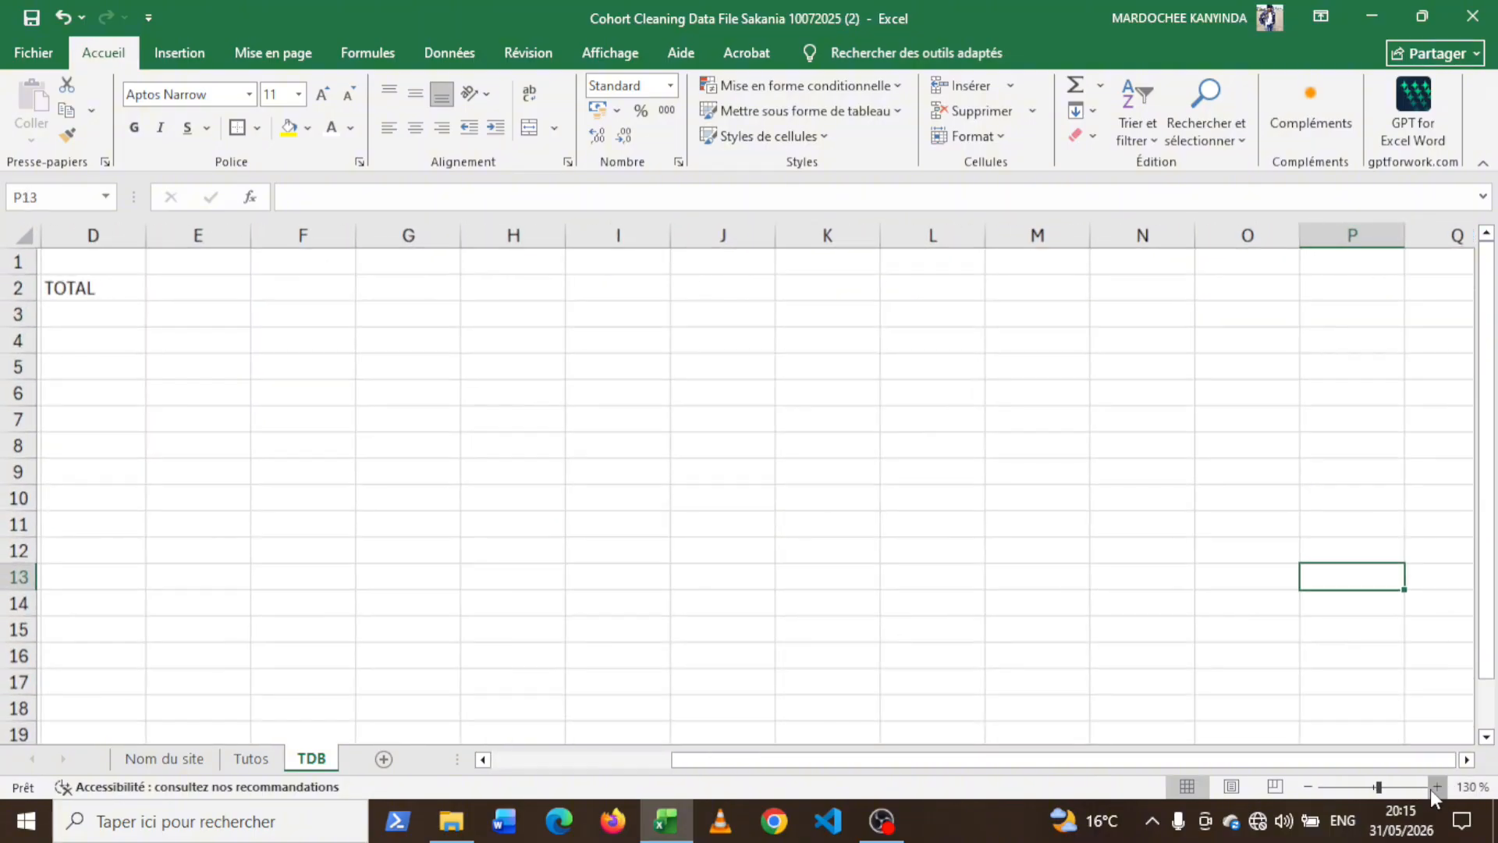
left_click(1431, 788)
left_click(1431, 789)
left_click(1431, 788)
left_click(1431, 789)
left_click(1431, 789)
left_click(1431, 789)
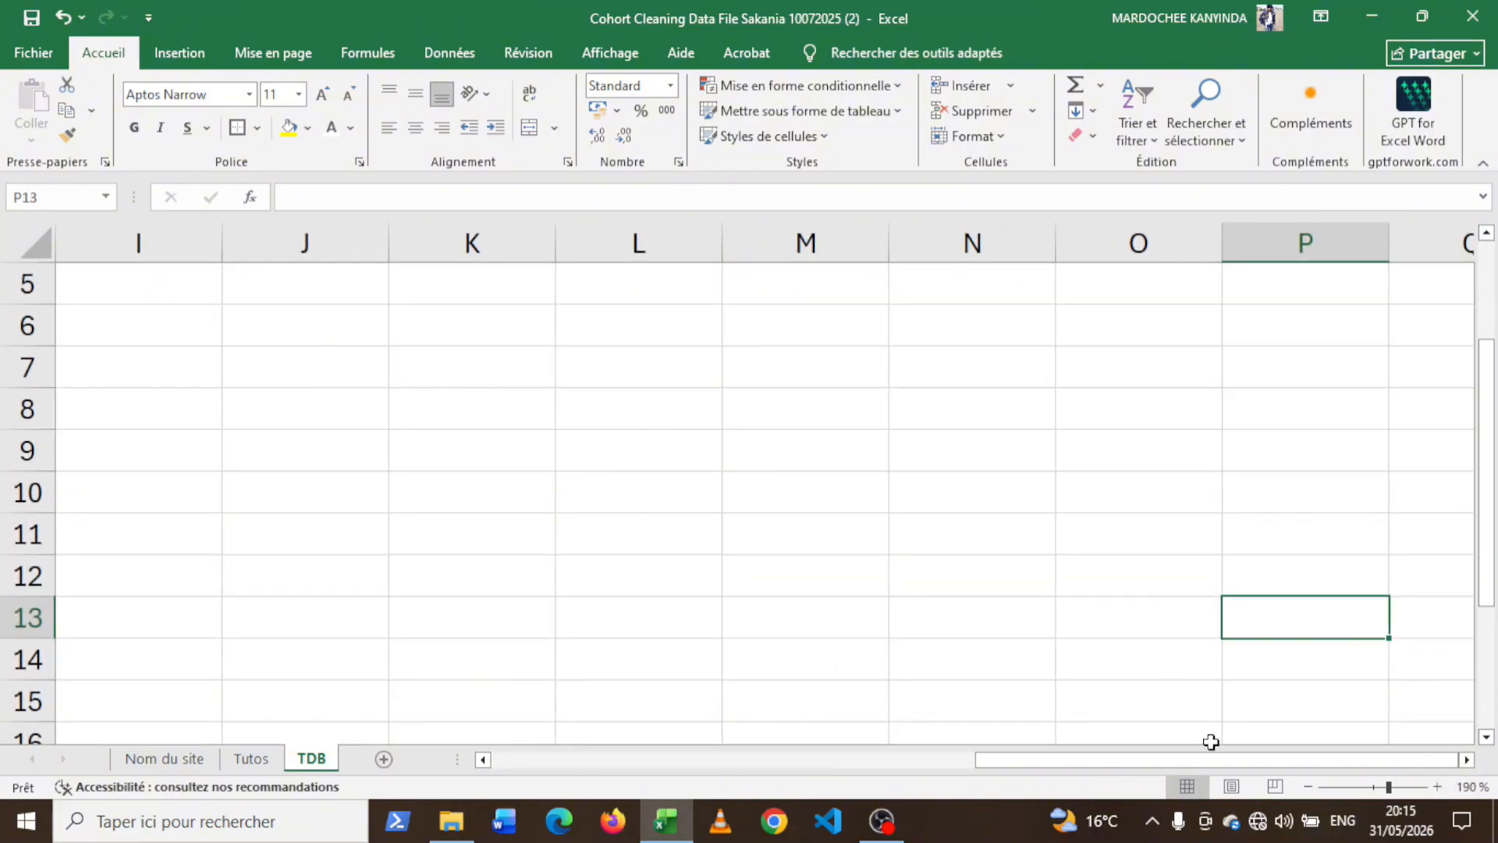
left_click_drag(1214, 760, 376, 729)
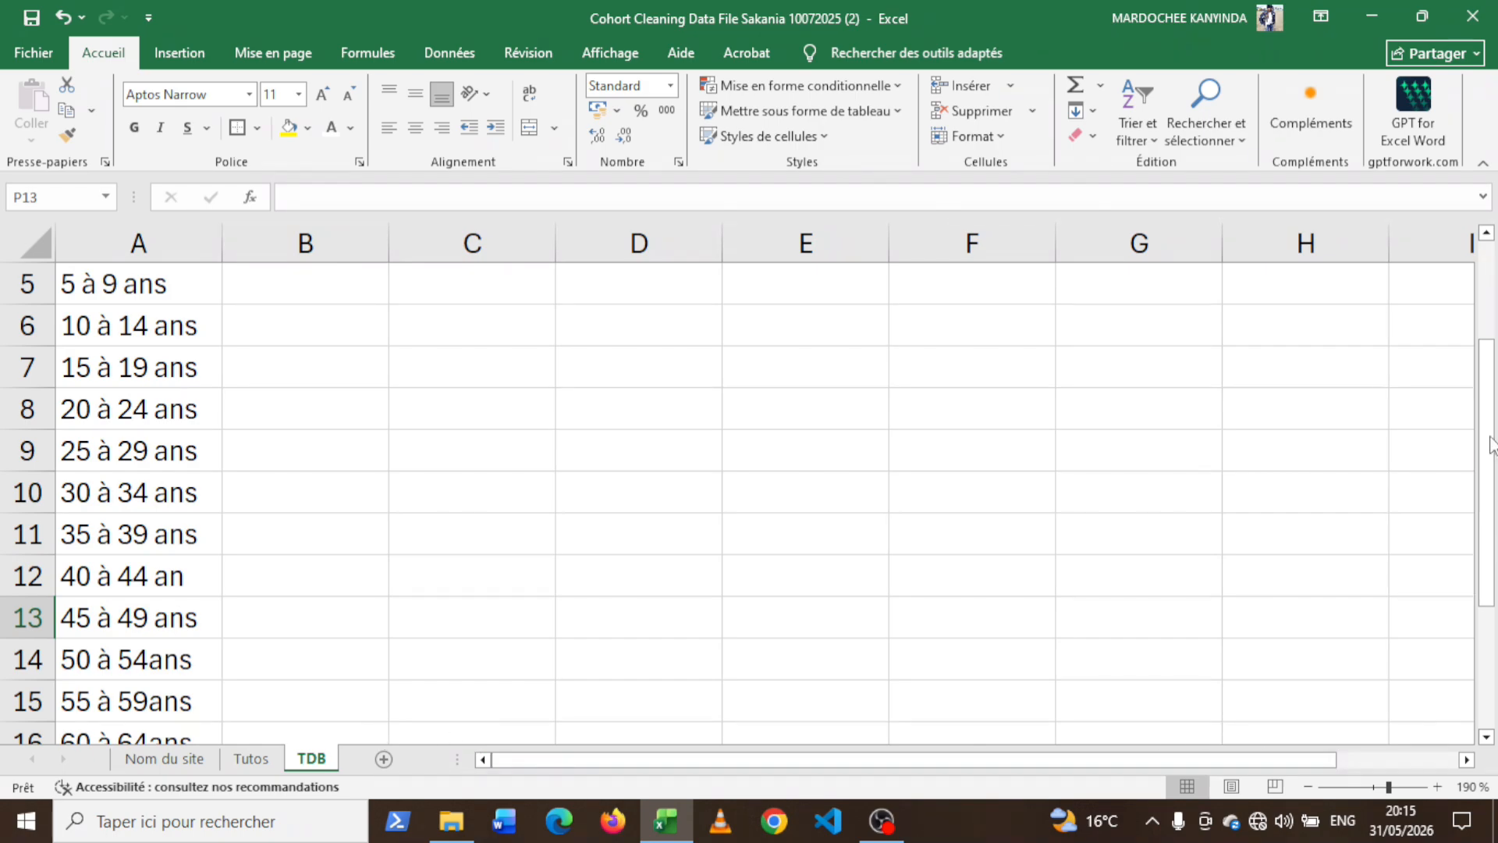
left_click(1342, 788)
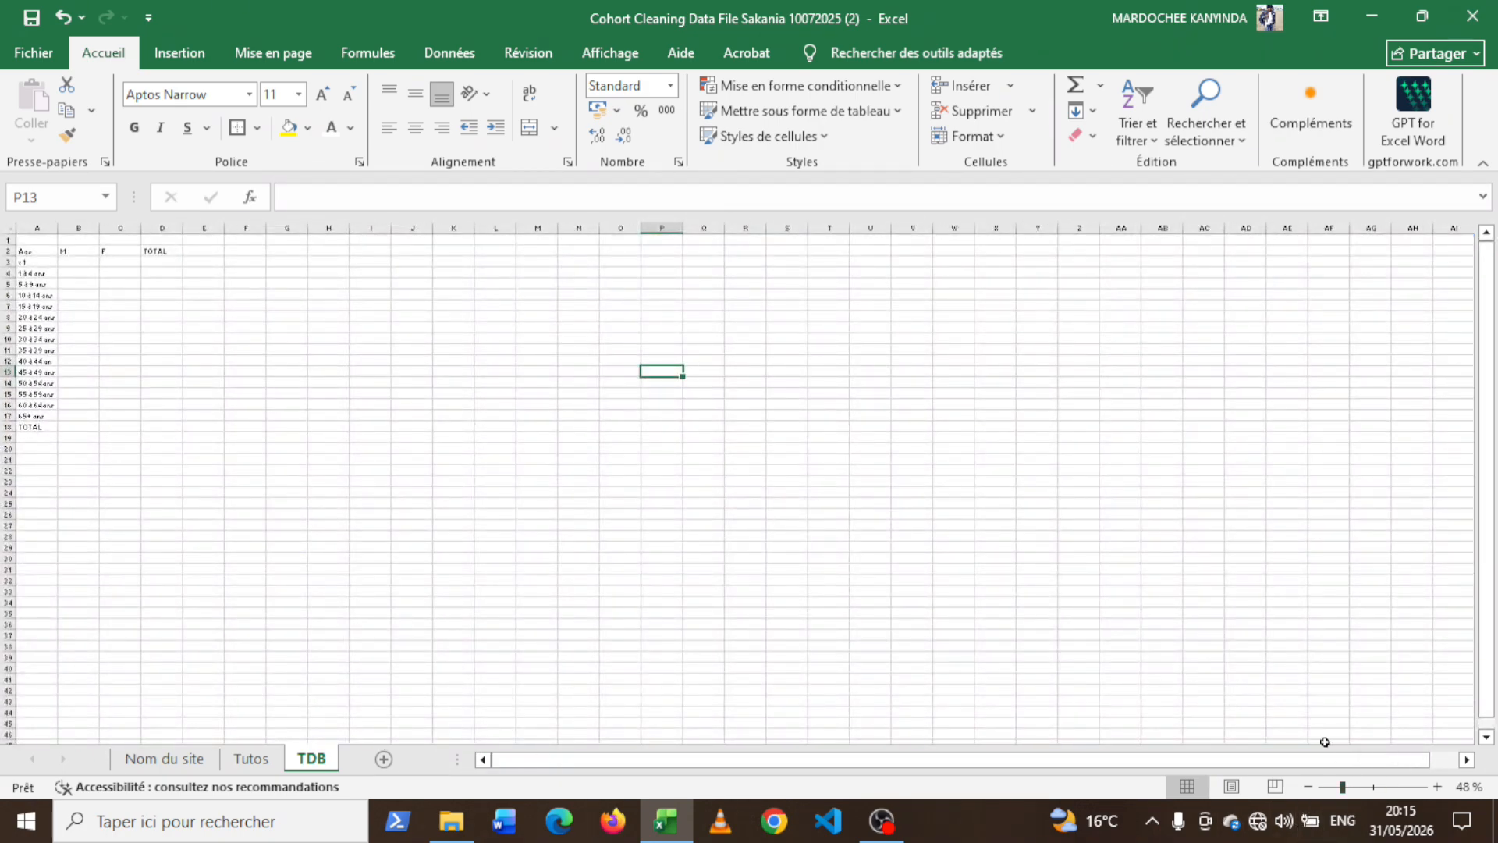
left_click(1375, 788)
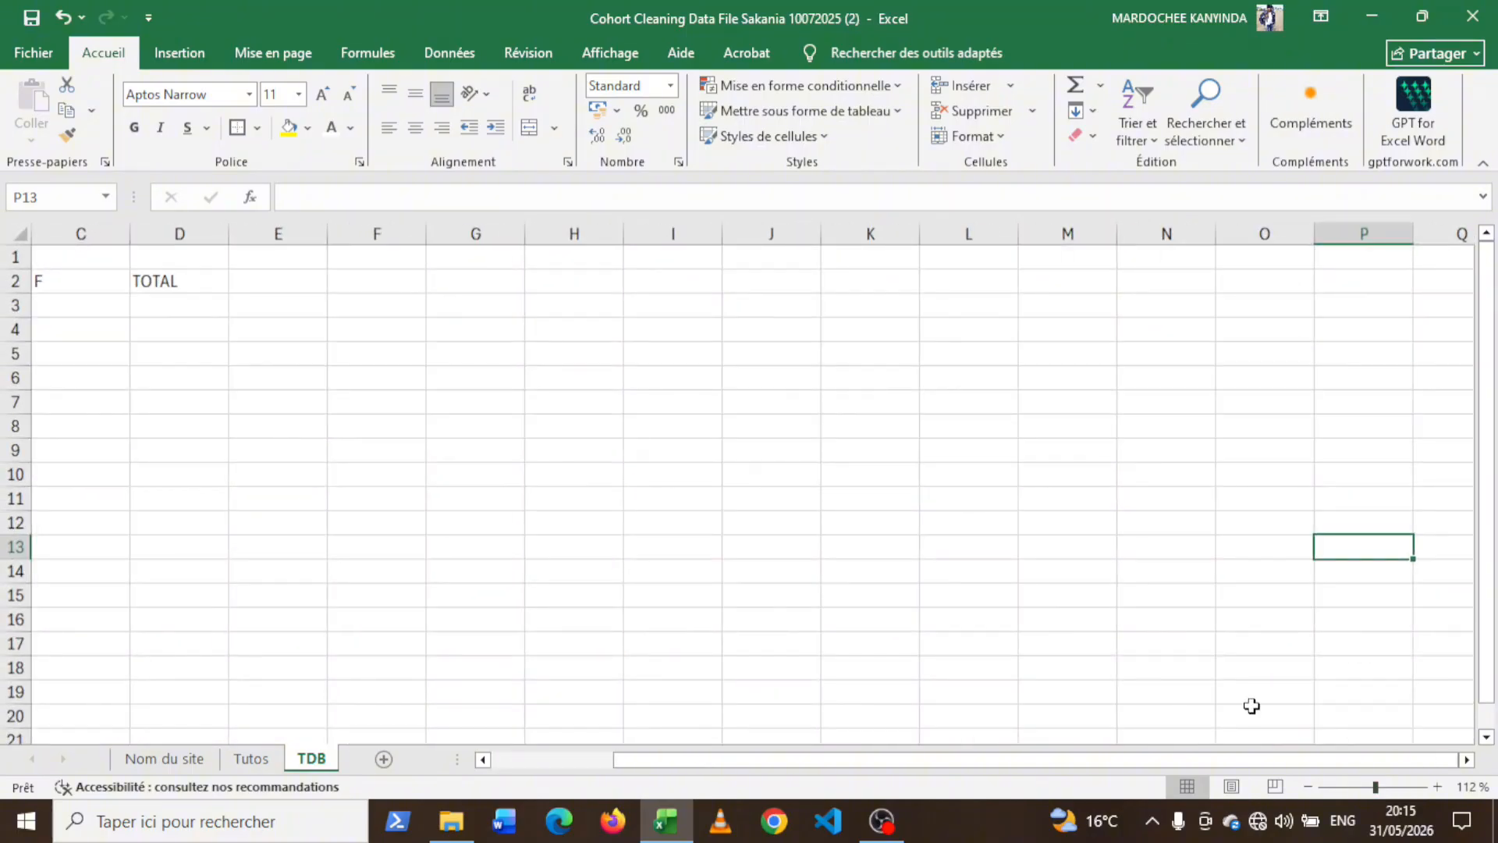
left_click_drag(1225, 762, 827, 769)
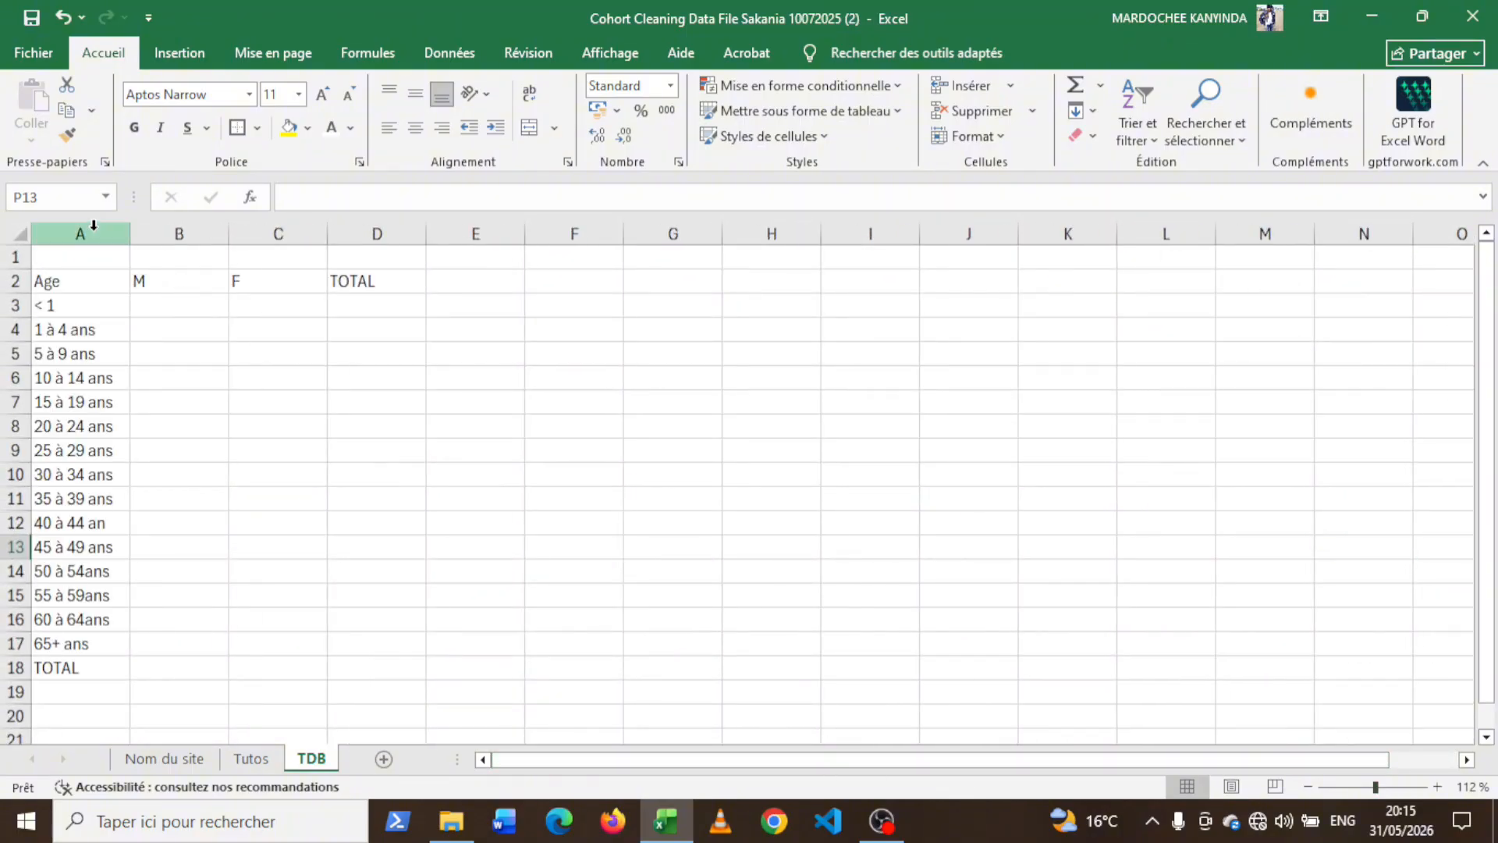
Step: Apply all borders and a thick outside border to the age table A2:D18 on the TDB sheet
left_click_drag(83, 278, 354, 564)
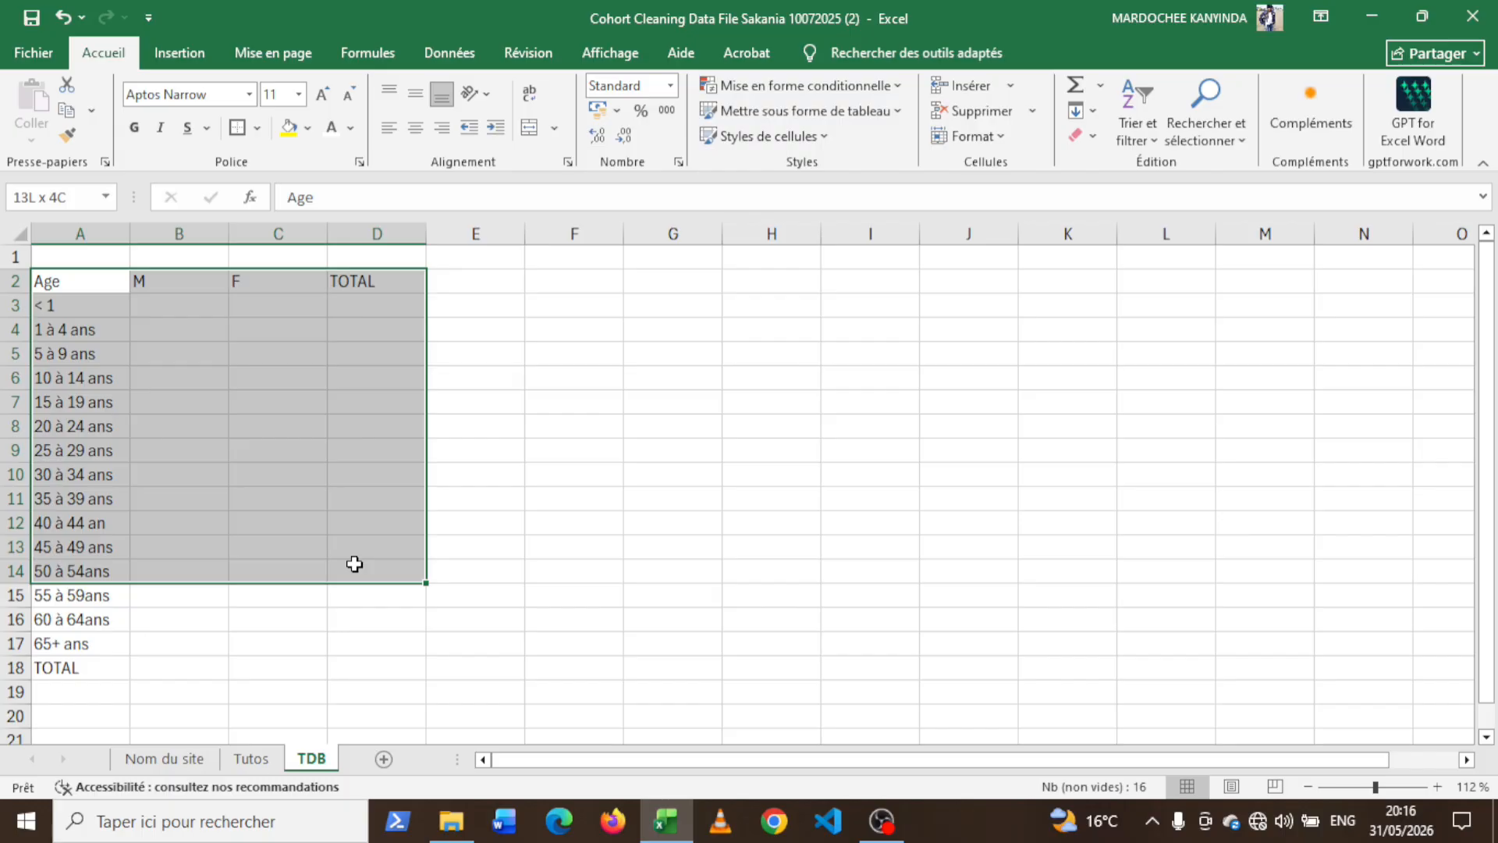
left_click_drag(354, 564, 337, 660)
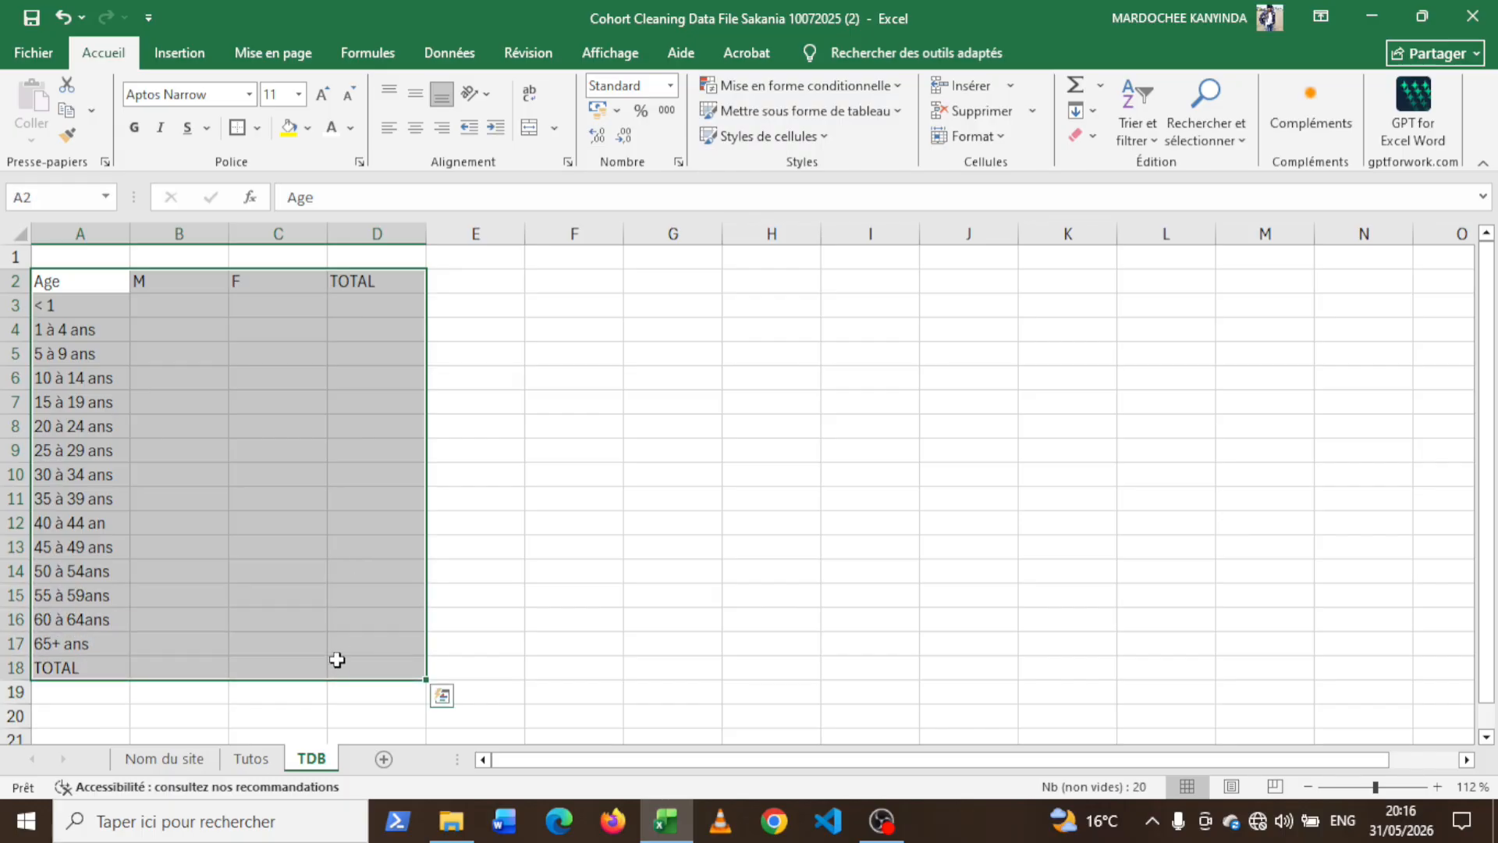
left_click(257, 128)
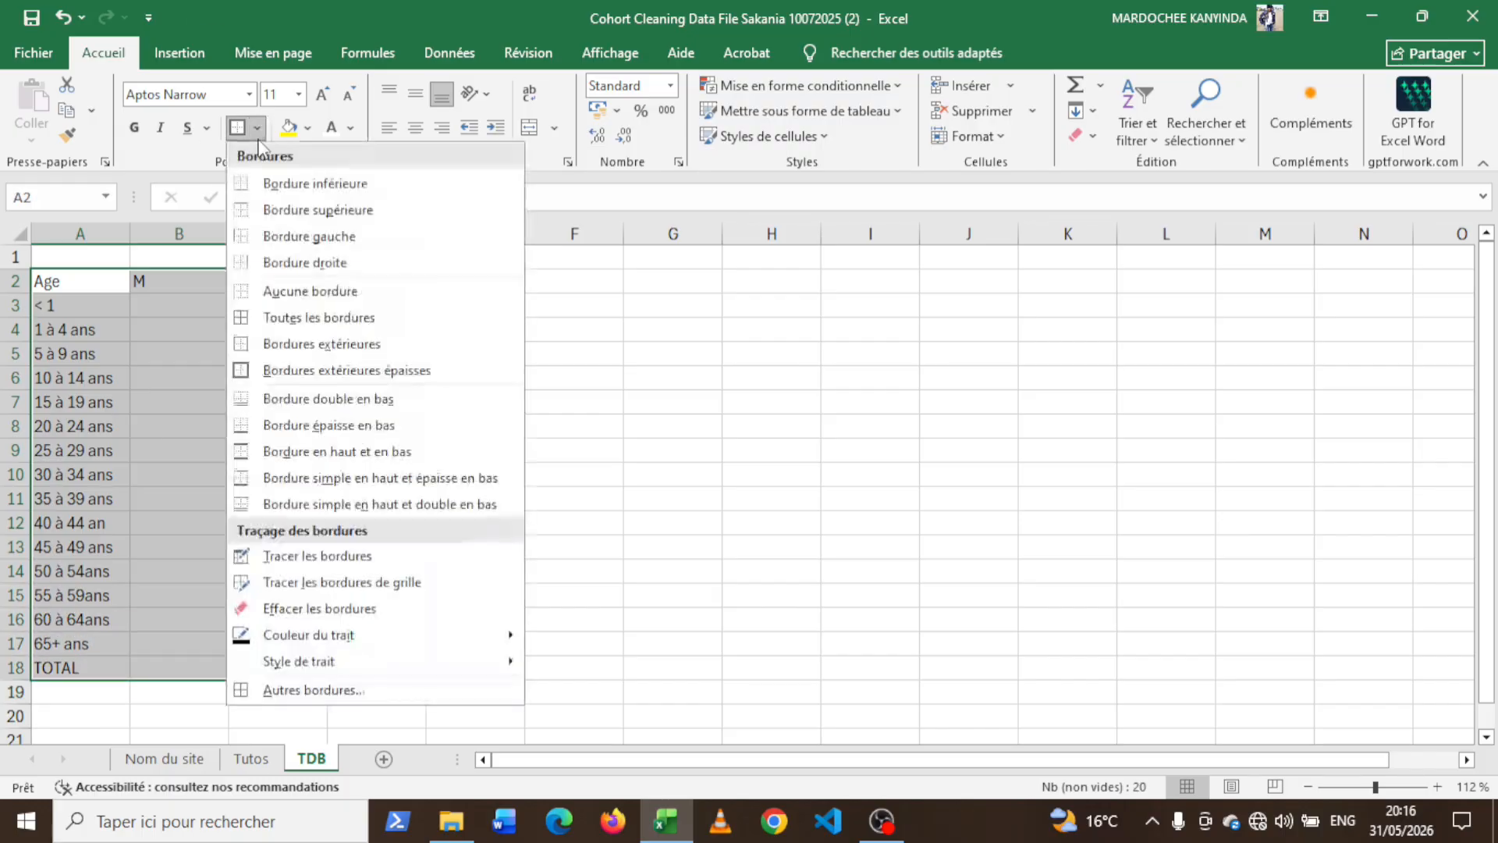
left_click(321, 312)
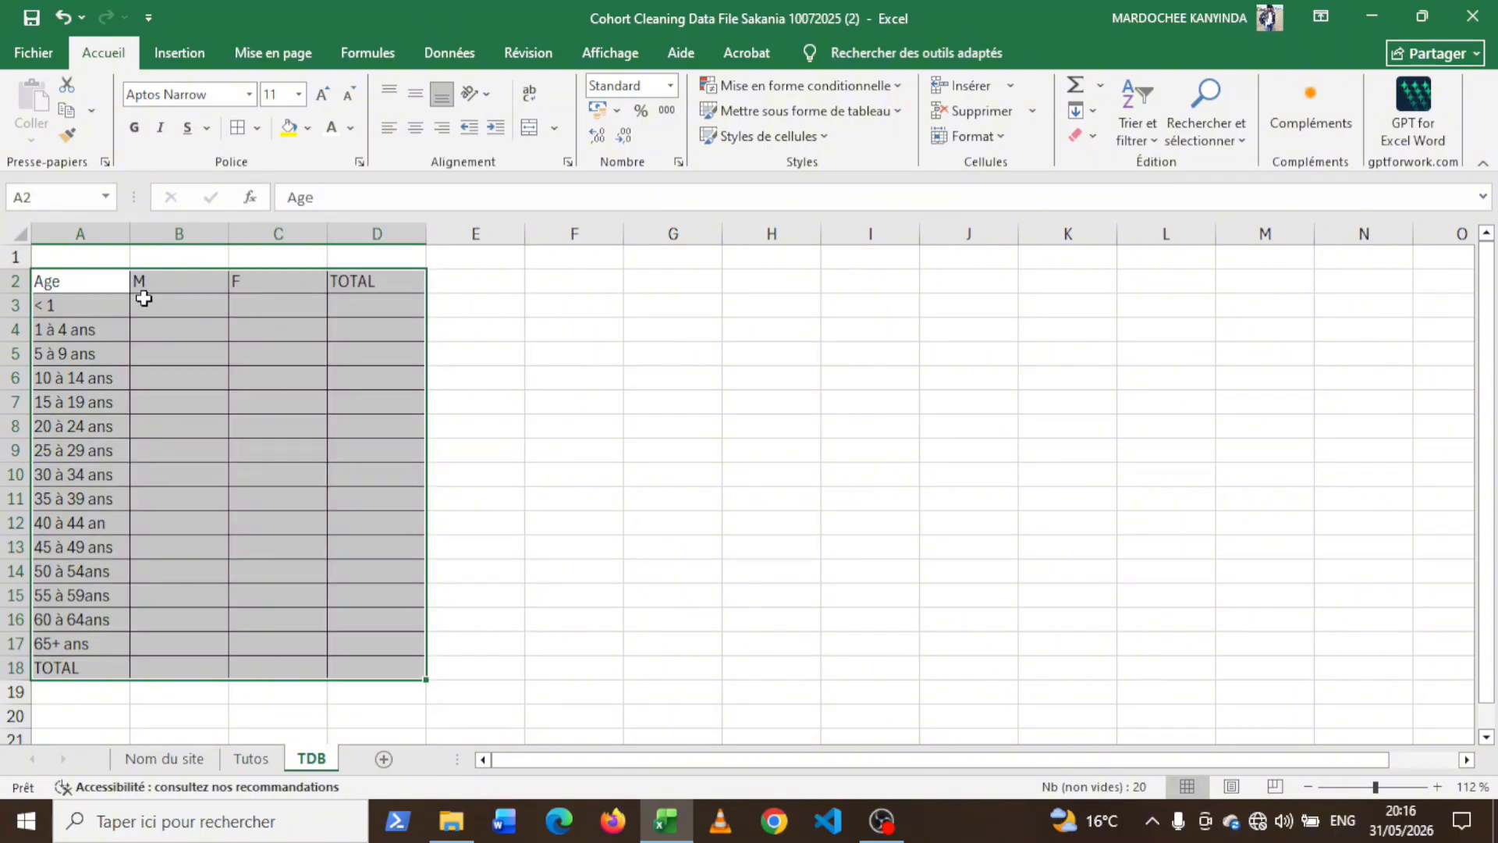
left_click(256, 130)
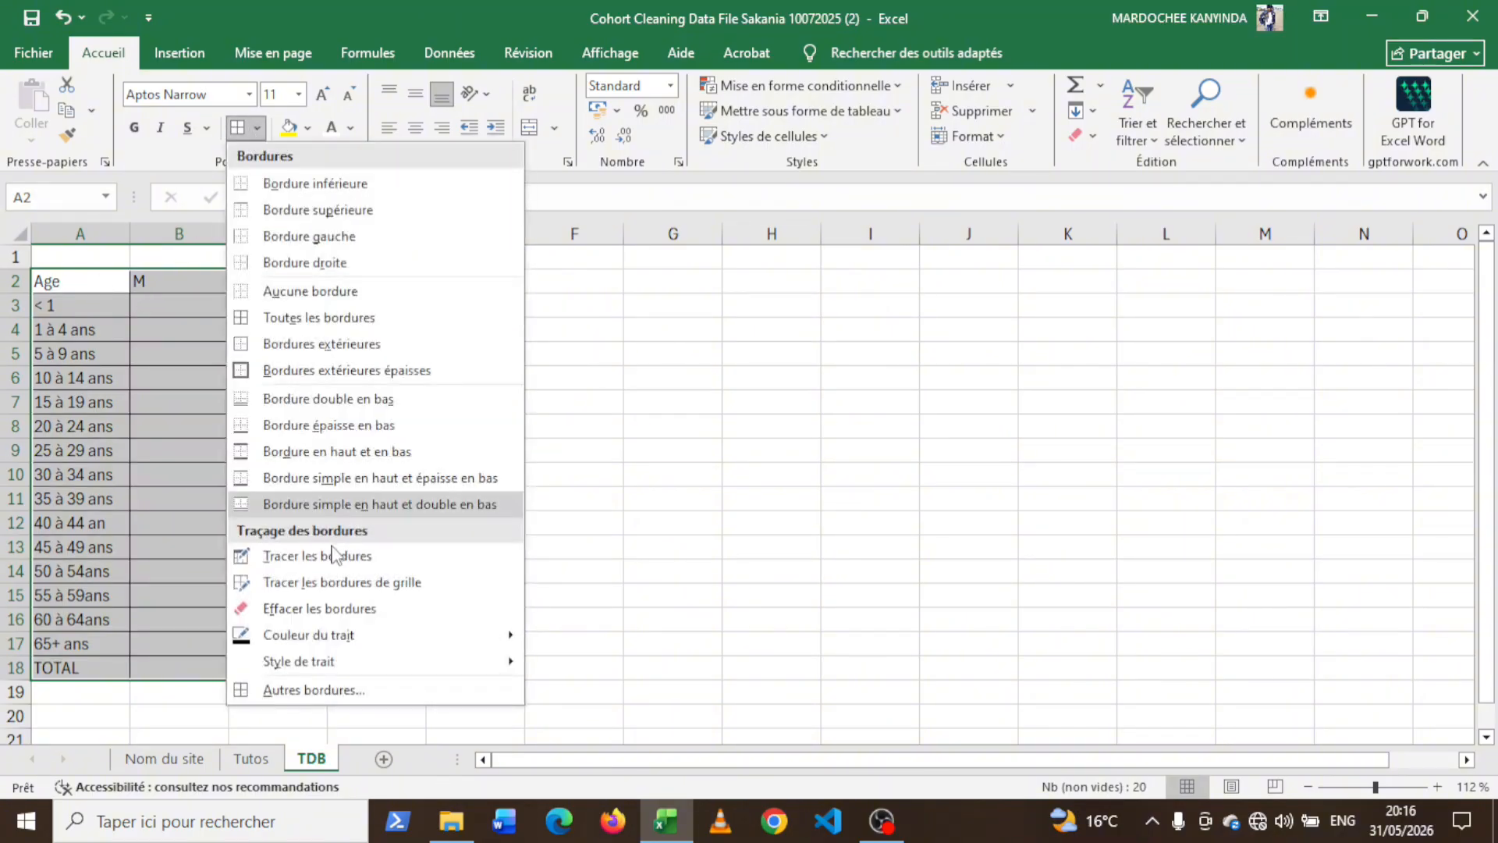
left_click(340, 375)
left_click(505, 471)
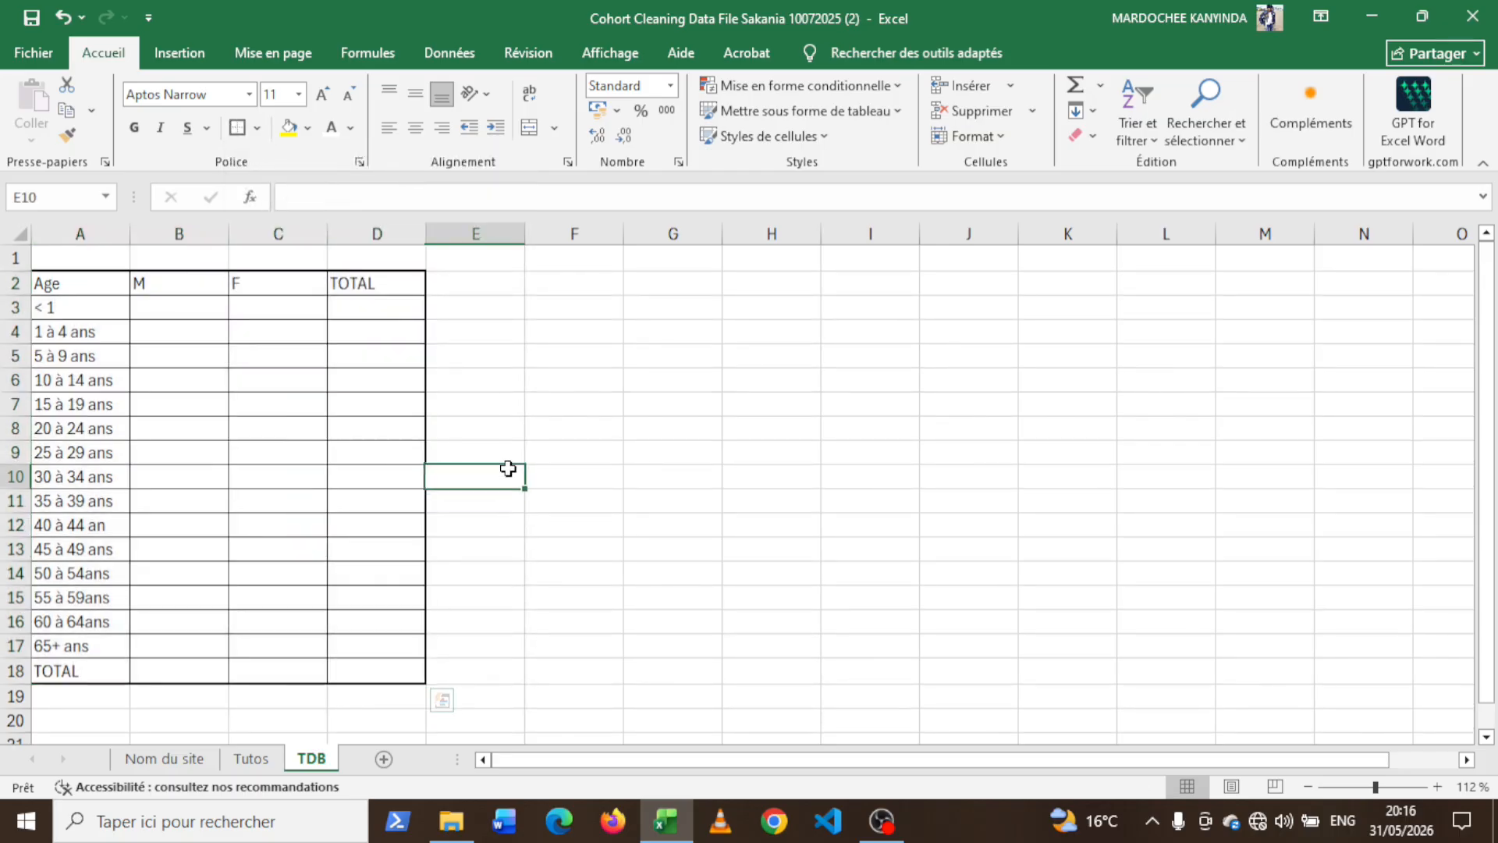
Step: Fill the table's header row A2:D2 with light blue
left_click_drag(54, 283, 370, 279)
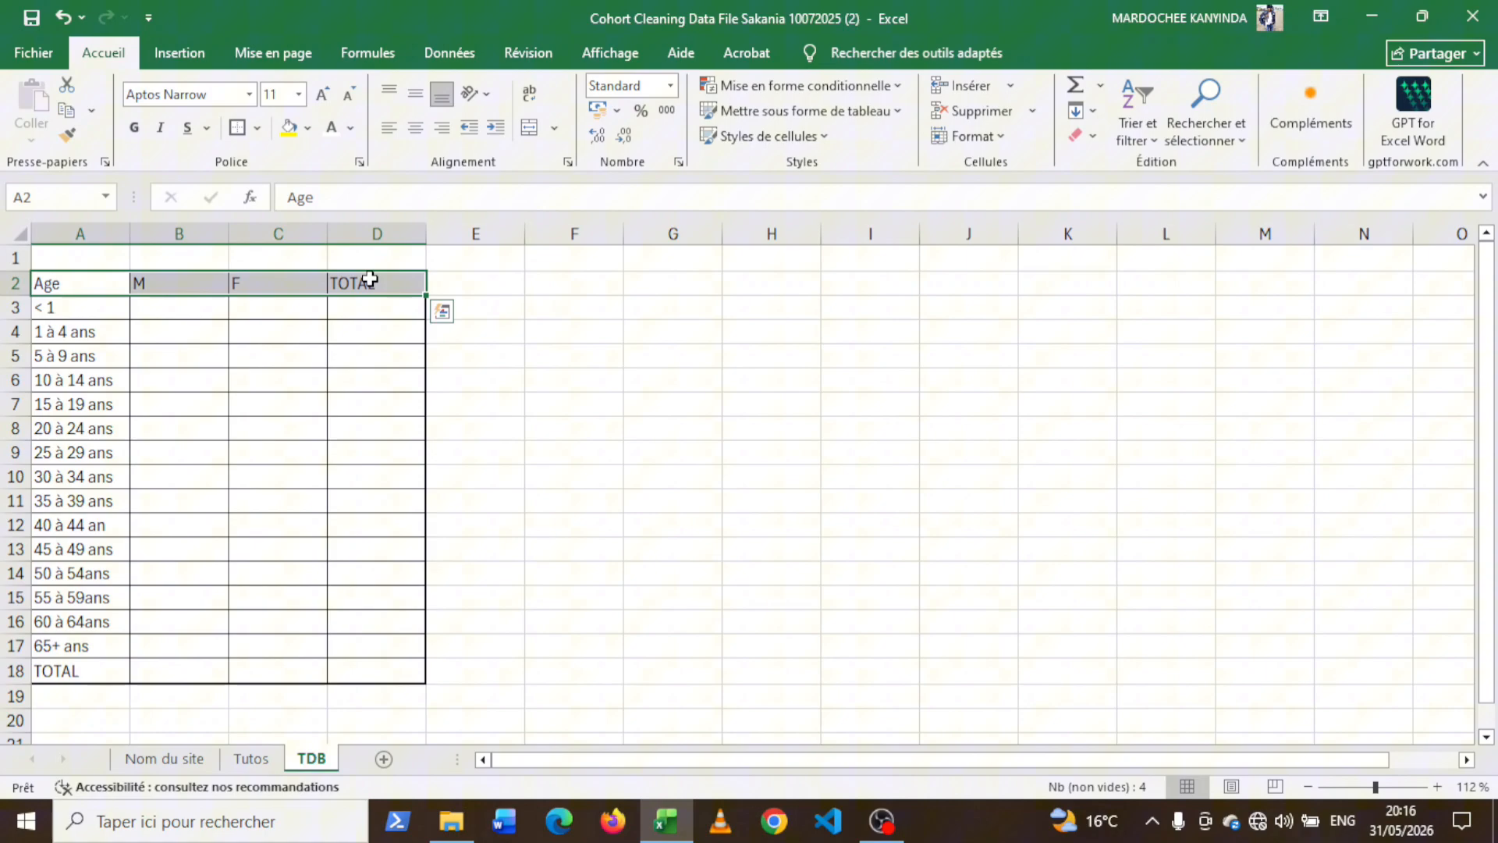
left_click(309, 128)
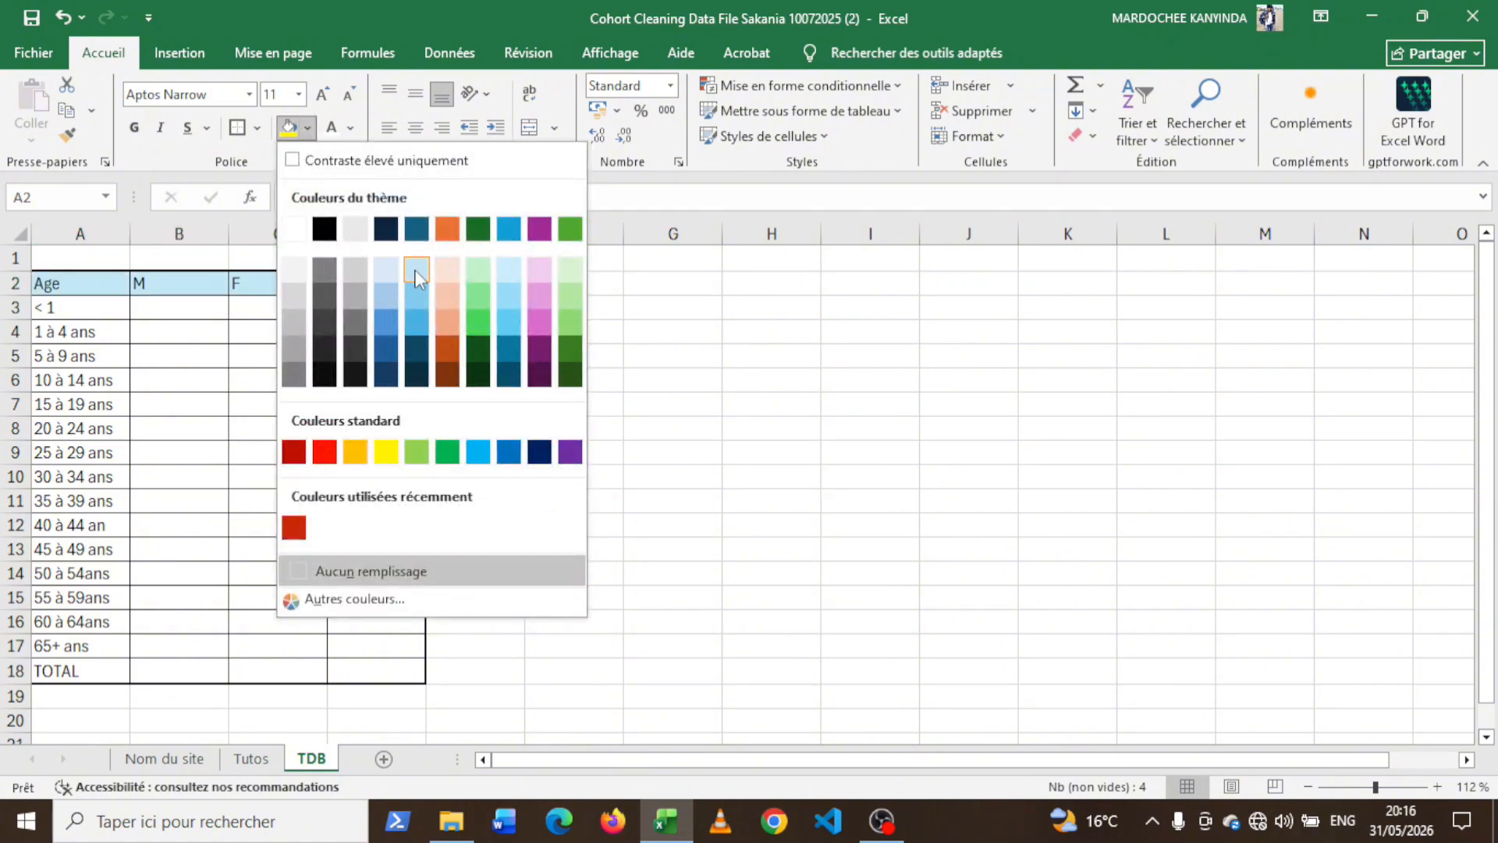
left_click(417, 274)
Step: Fill the M and F cells B3:C17 with light green and the TOTAL column cells D3:D17 with orange
left_click_drag(178, 306, 268, 644)
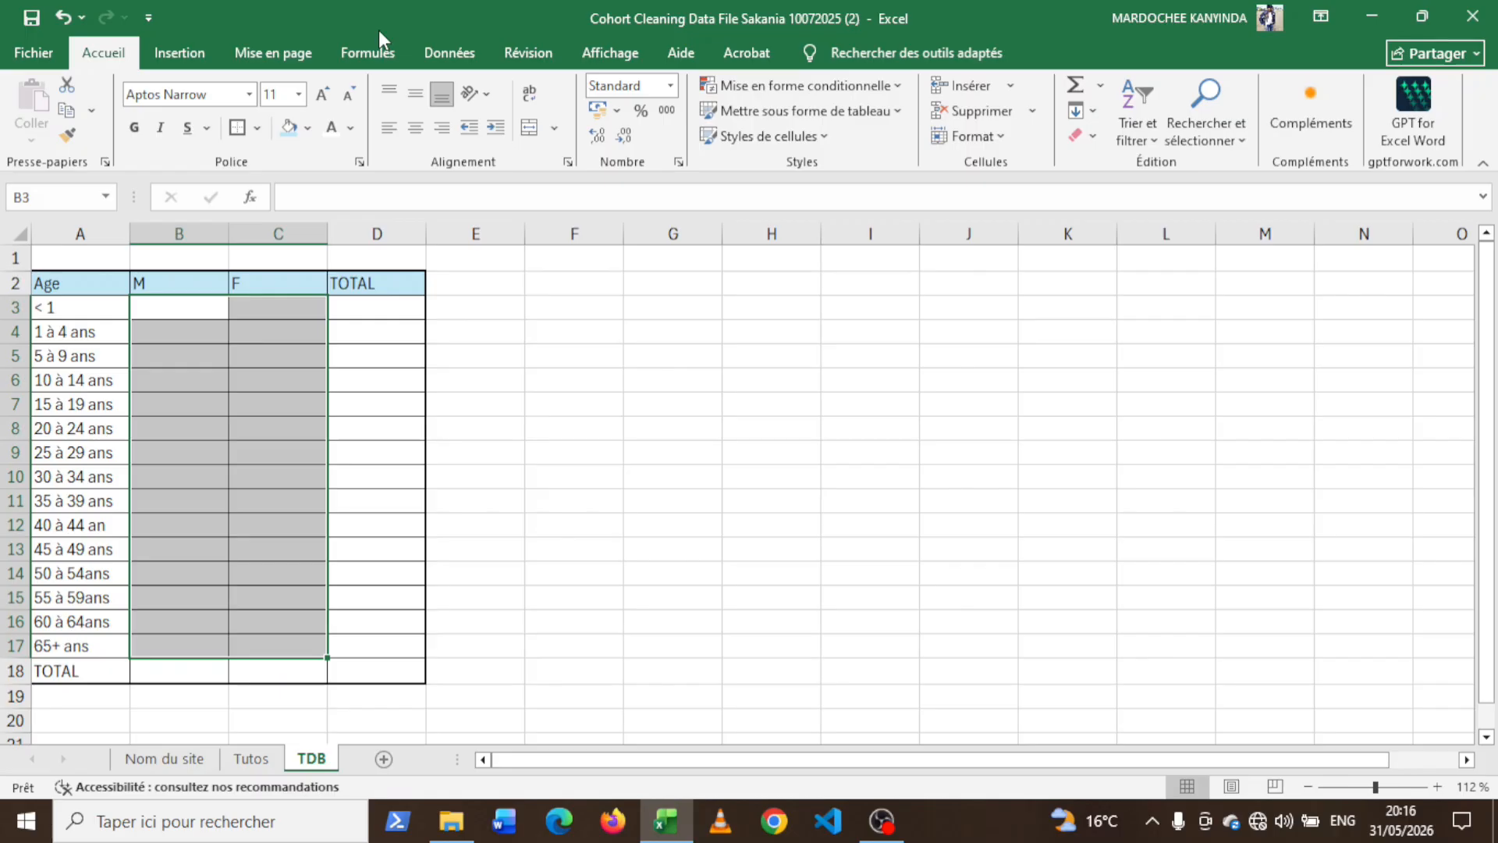
left_click(308, 127)
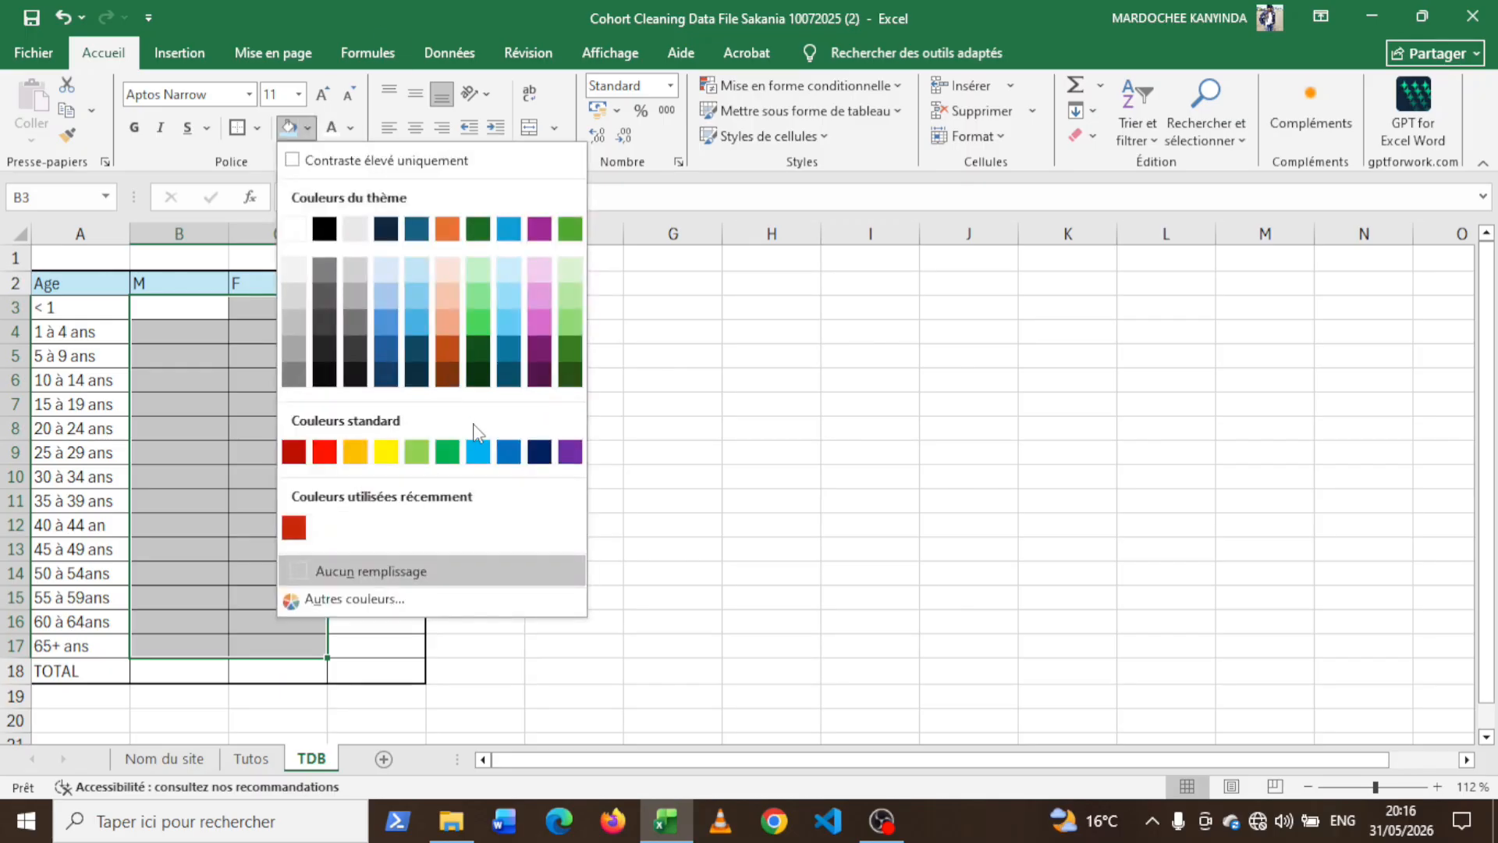
left_click(568, 282)
left_click_drag(401, 306, 387, 645)
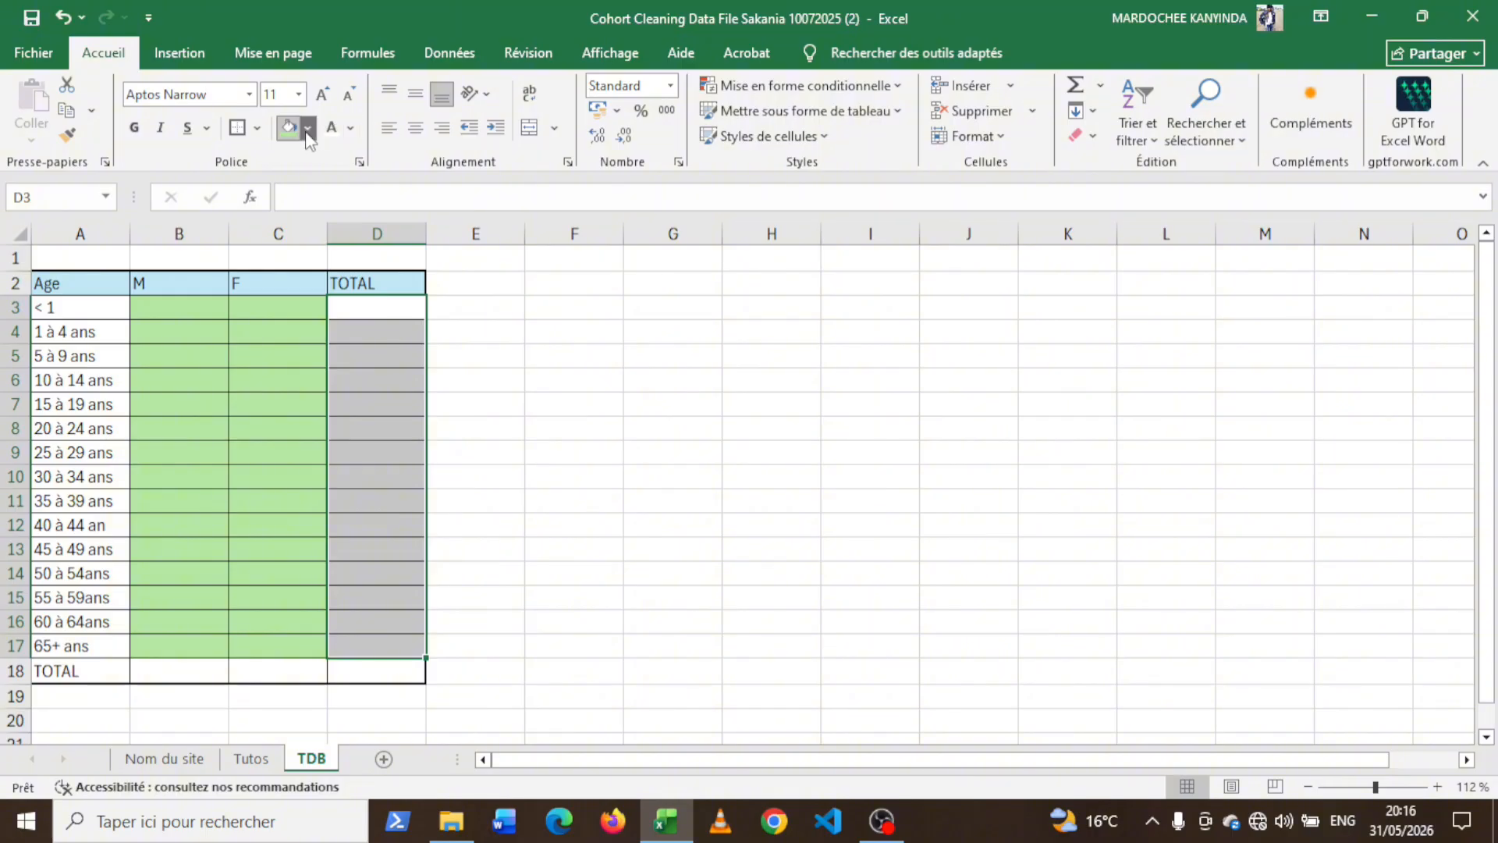
left_click(307, 134)
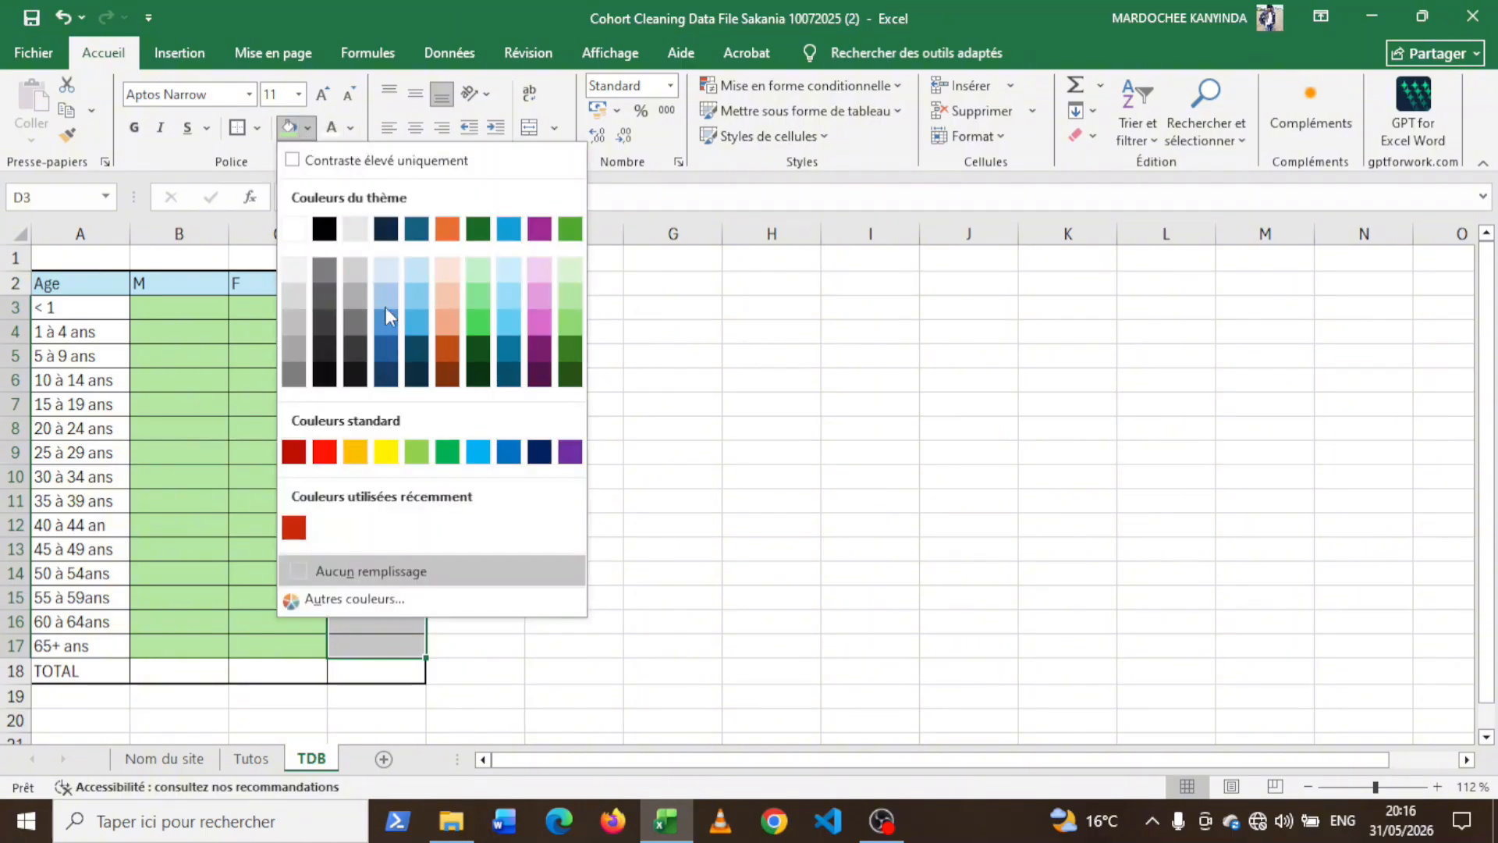
left_click(365, 459)
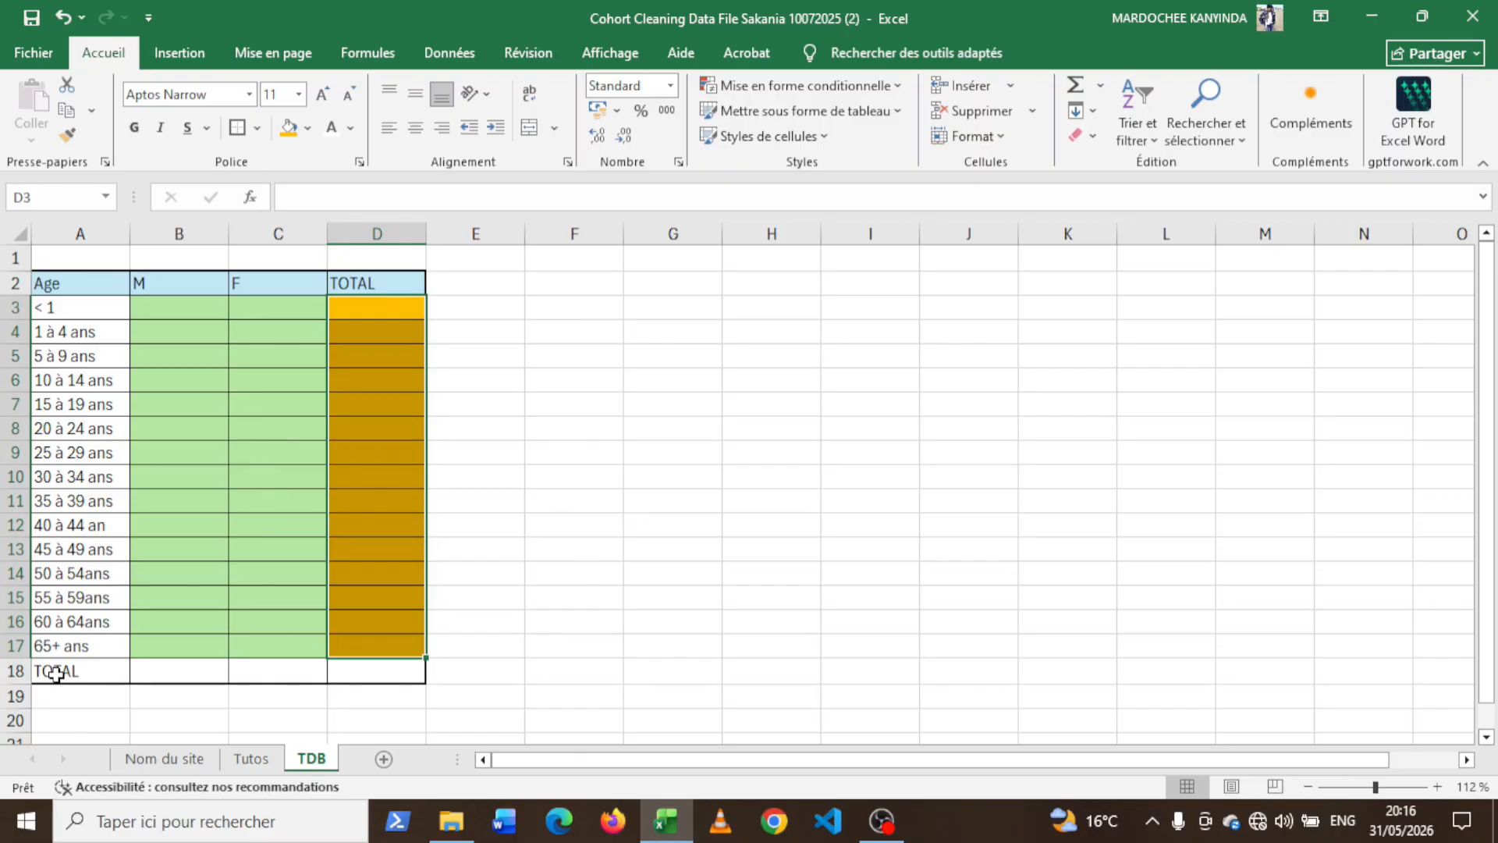
Step: Fill the TOTAL row A18:D18 with medium green
left_click_drag(56, 674, 358, 677)
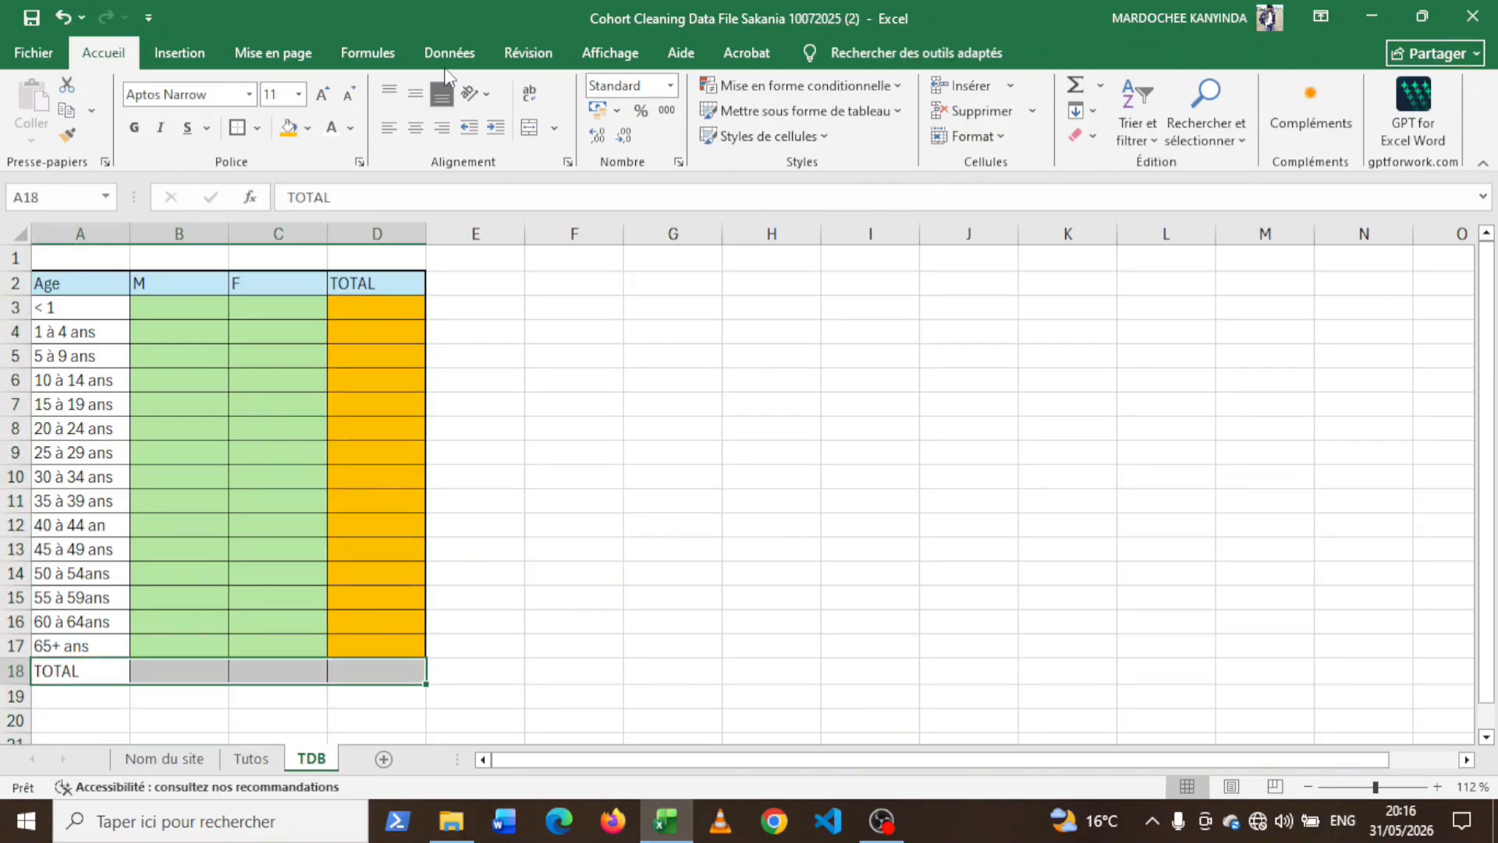
left_click(308, 128)
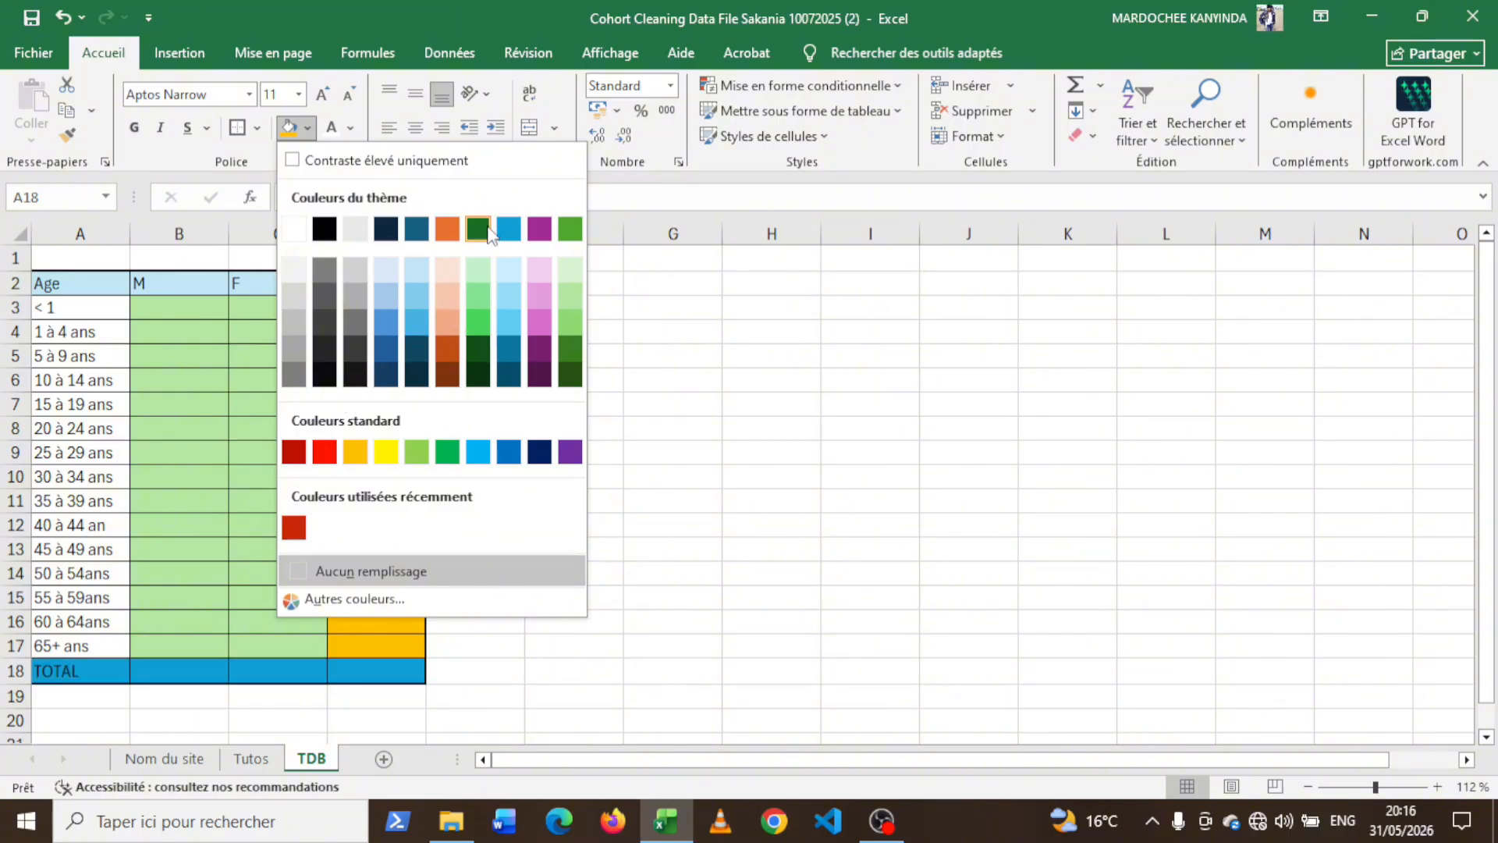
left_click(574, 327)
left_click(763, 574)
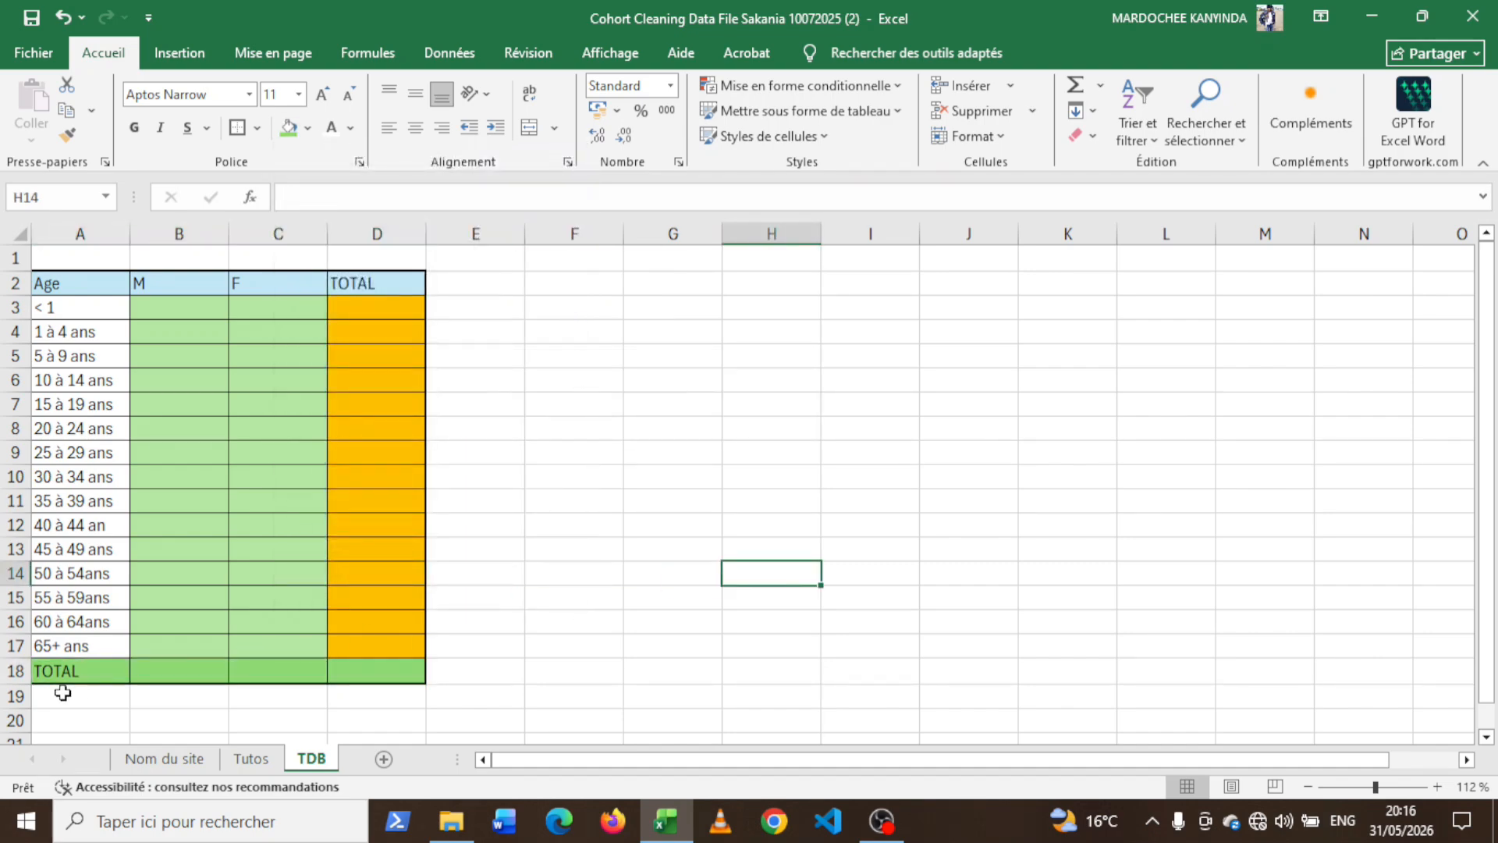
Step: Fill the TOTAL row A18:D18 with red
left_click_drag(62, 671, 366, 669)
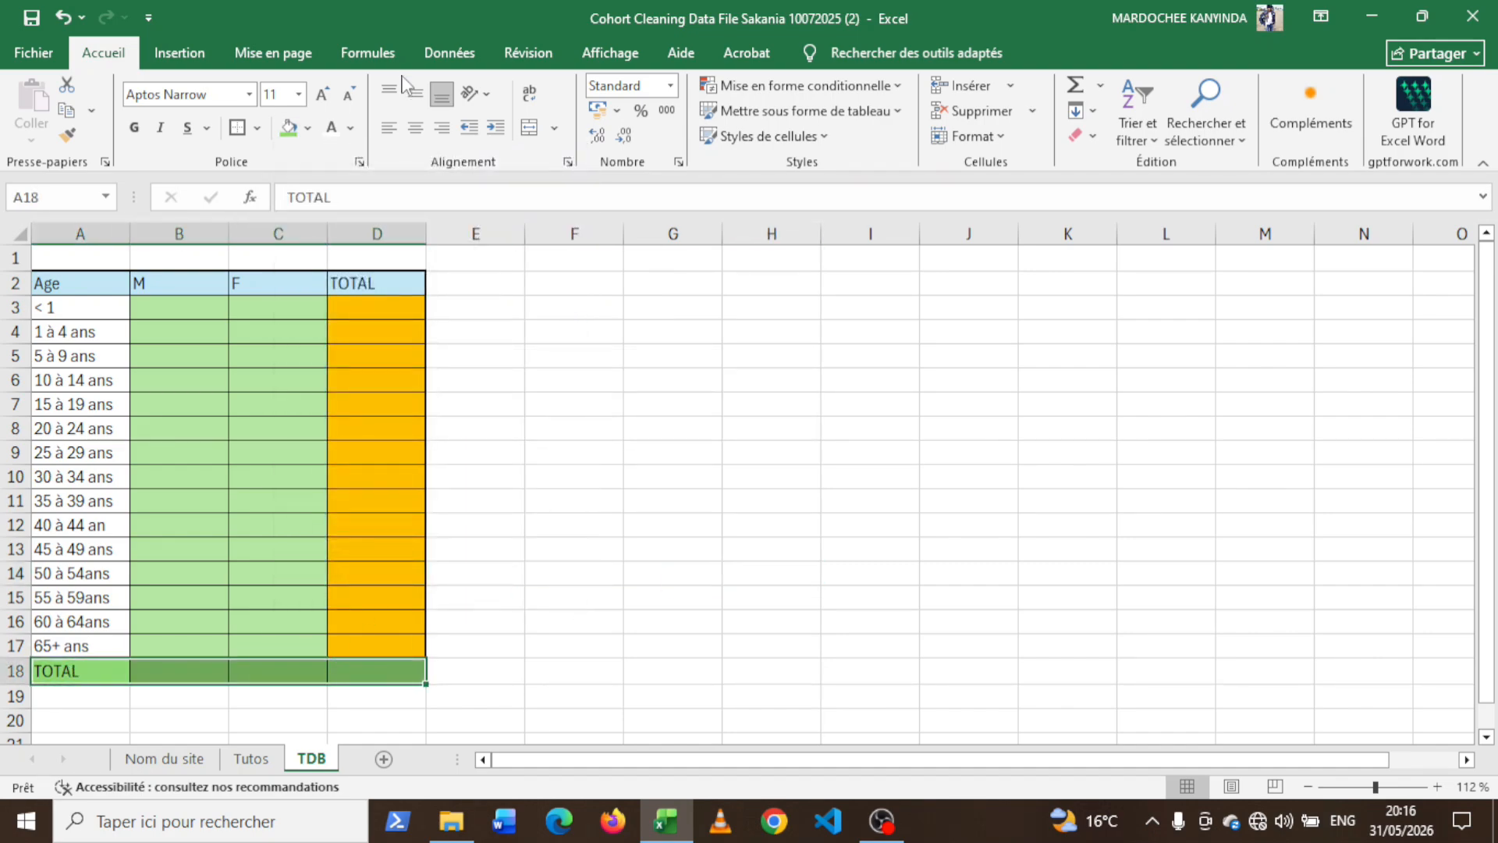
left_click(308, 129)
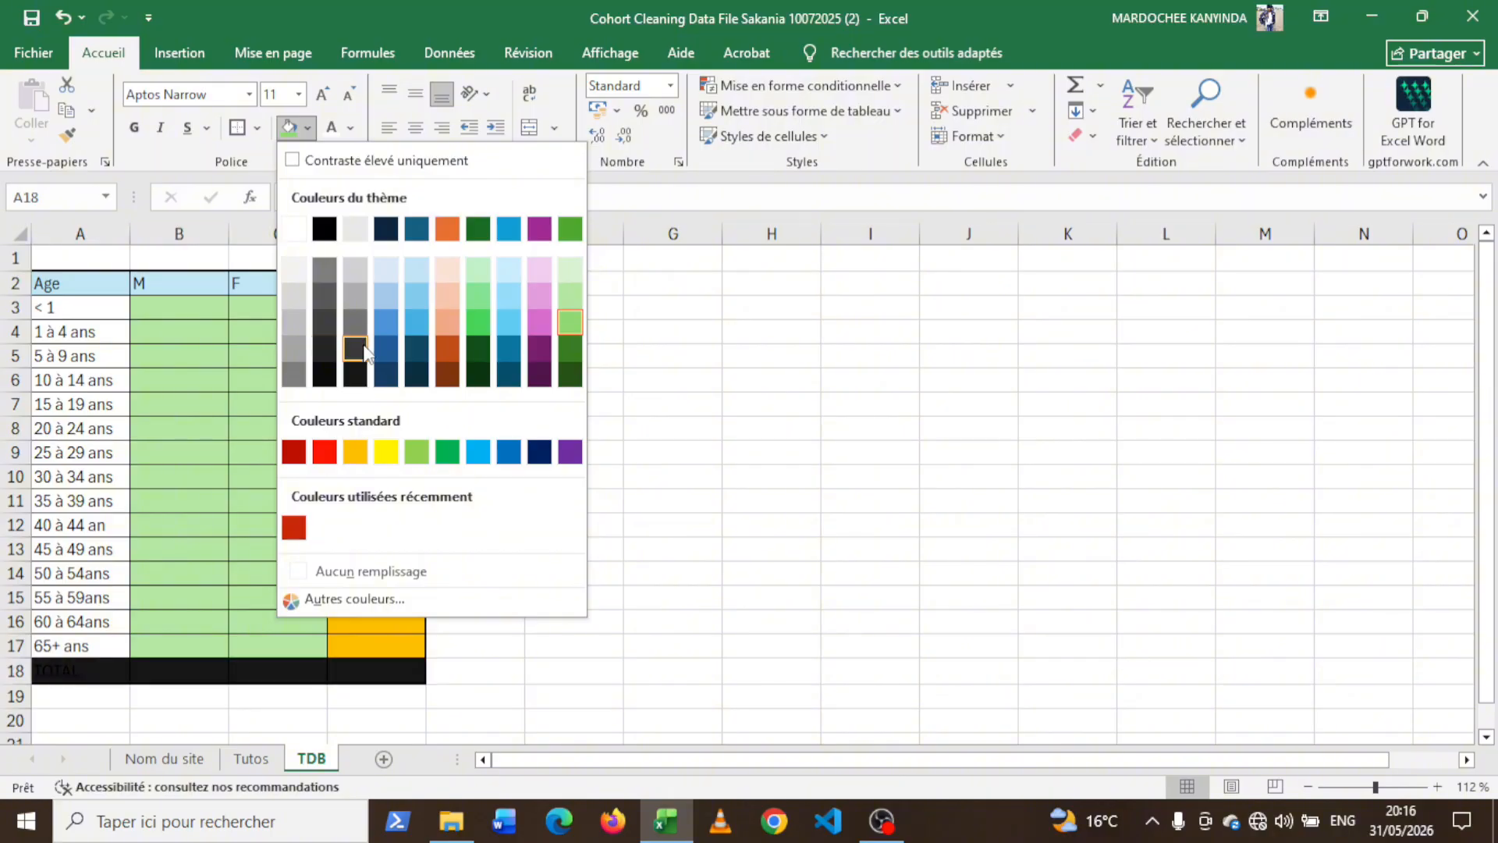
left_click(330, 462)
left_click(542, 525)
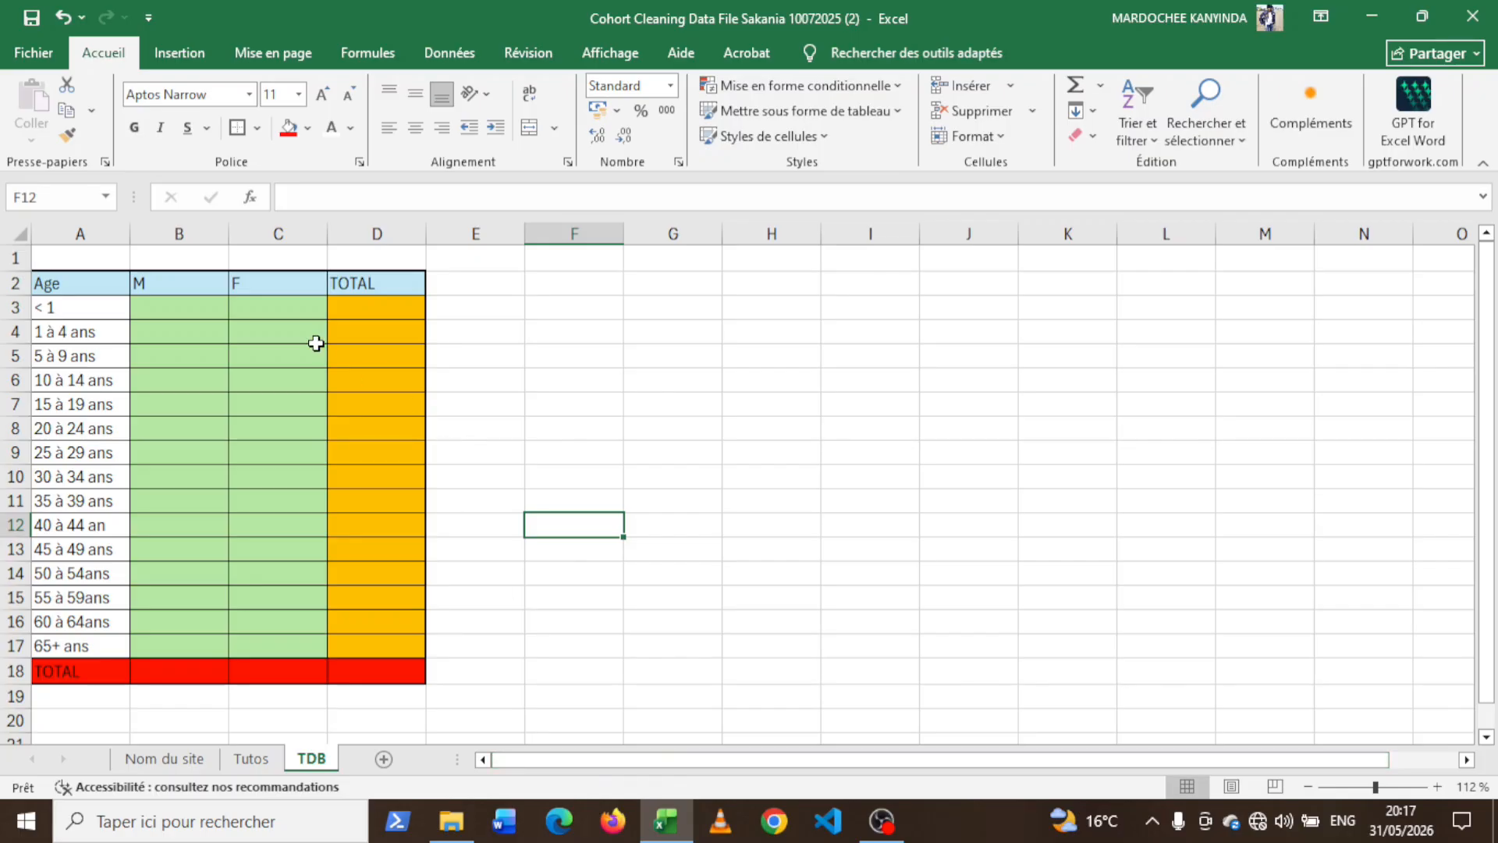
Step: Enlarge the TDB sheet to 190% and bring the age table's header row into view
left_click(1436, 787)
left_click(1437, 786)
left_click(1437, 787)
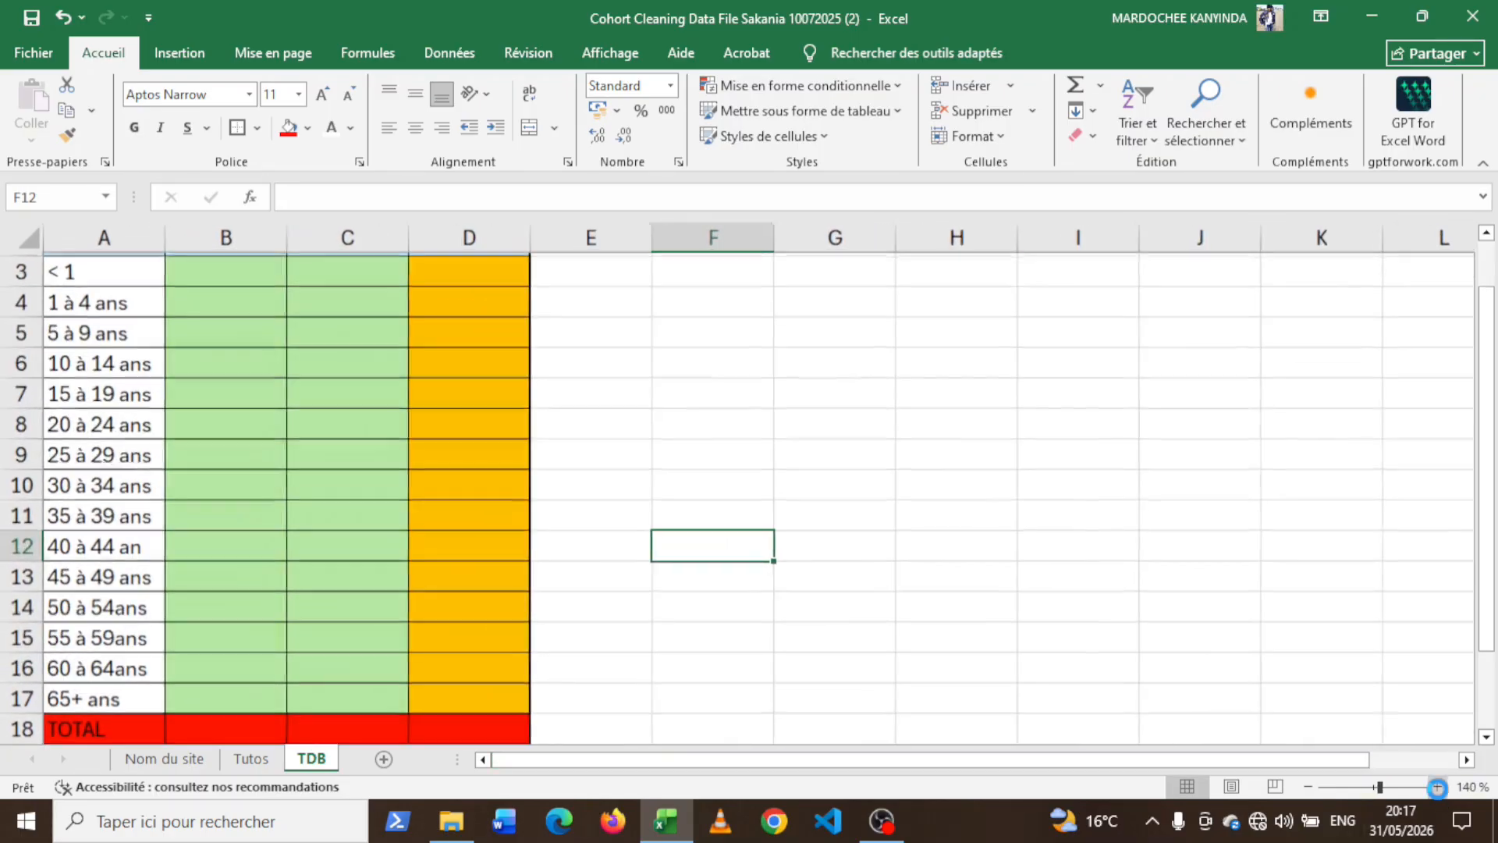
left_click(1436, 786)
left_click(1437, 786)
left_click(1437, 786)
left_click(1436, 787)
left_click(1436, 786)
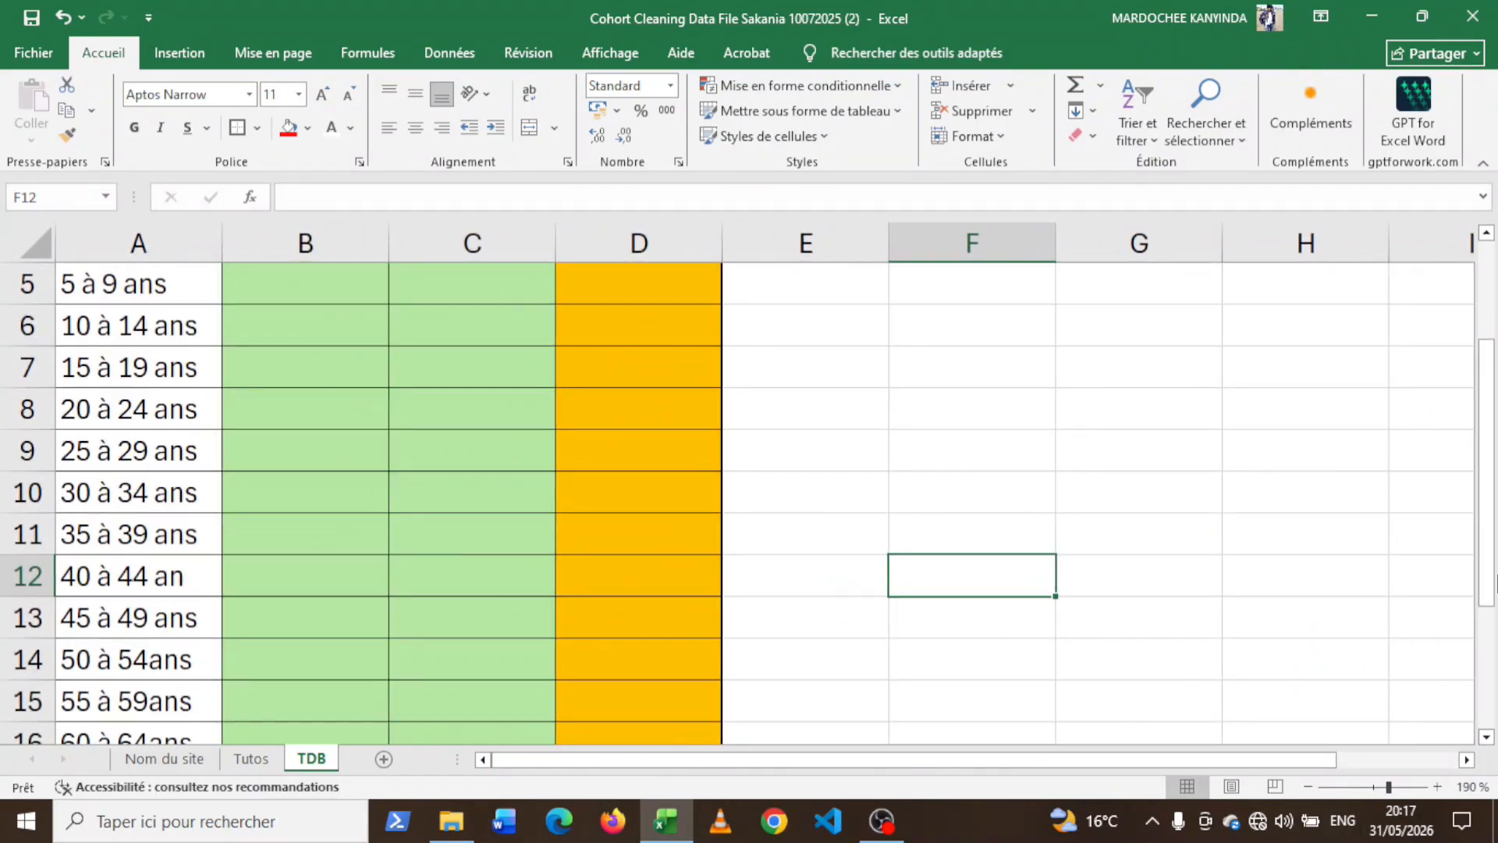
left_click_drag(1494, 582, 1490, 476)
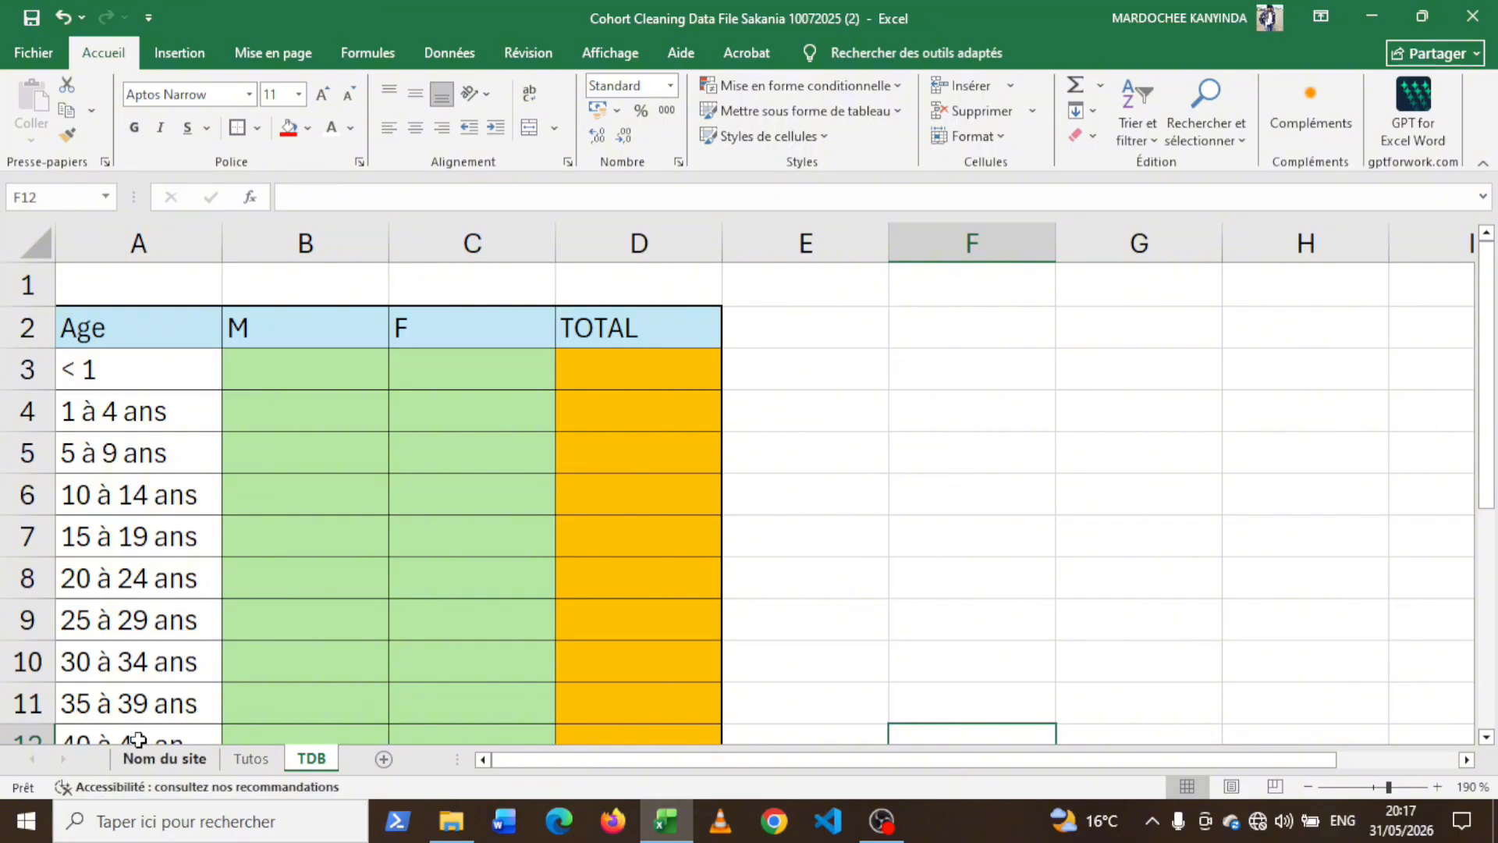
Step: Review the existing age summary in U2:X18 on the Nom du site sheet, from its headers down to its TOTAL row
left_click(164, 758)
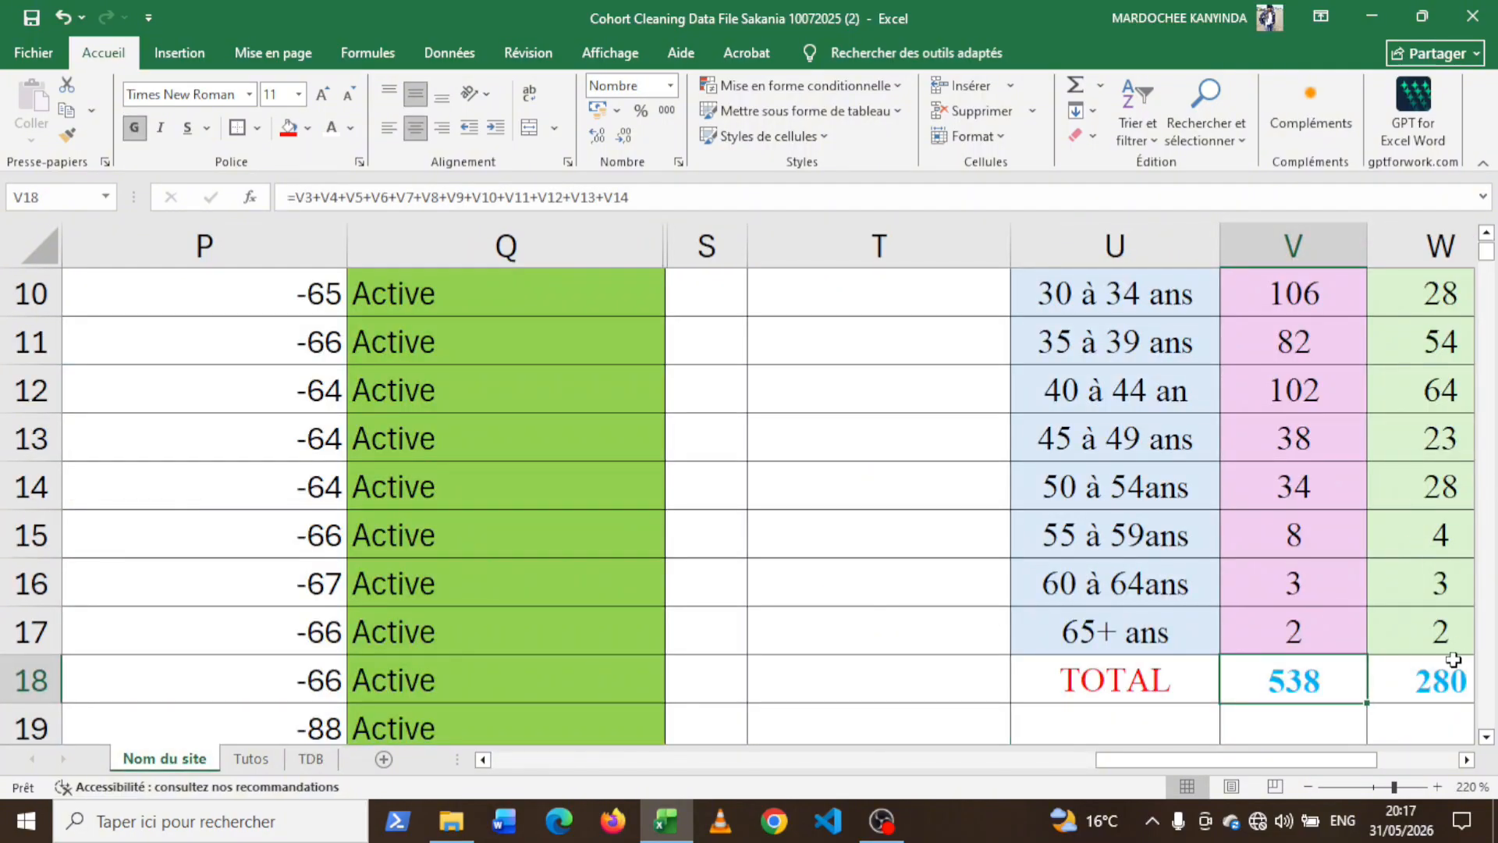
left_click(1487, 233)
scroll(1487, 233, "up", 3)
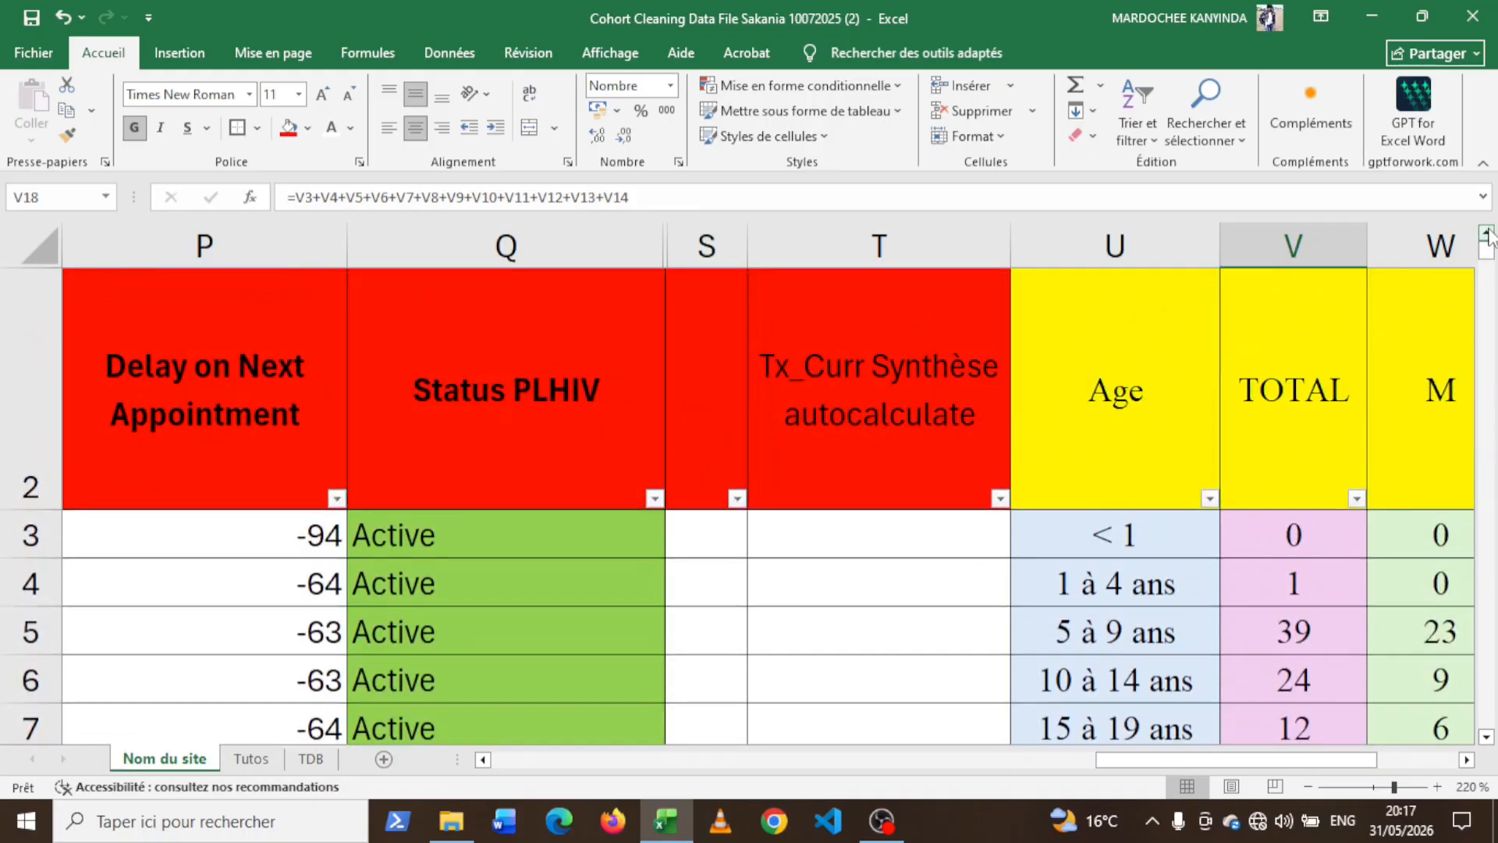
left_click_drag(1280, 763, 1317, 747)
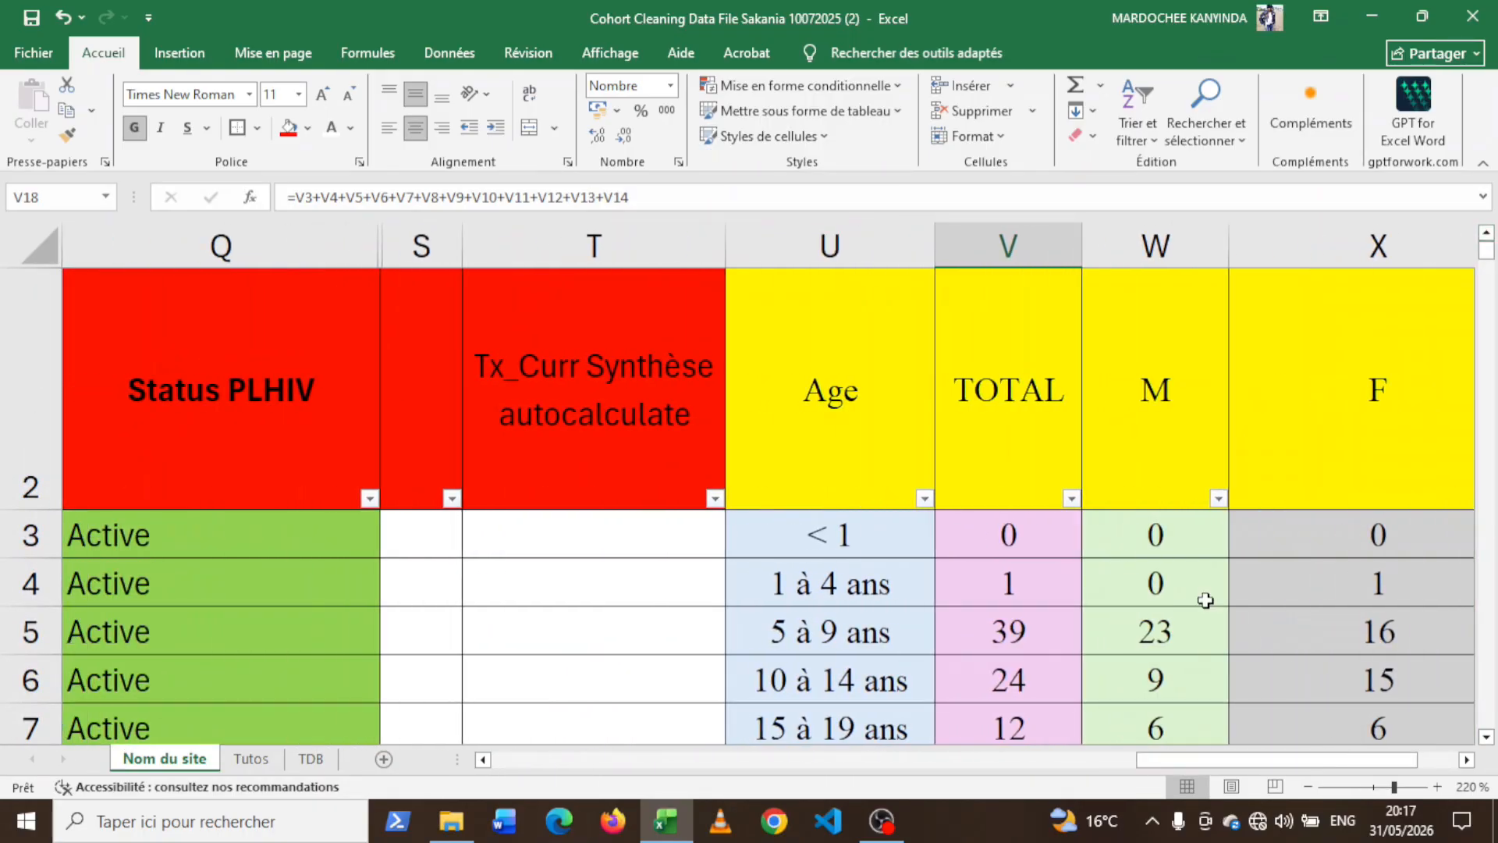
left_click(1486, 737)
left_click_drag(1485, 737, 1486, 737)
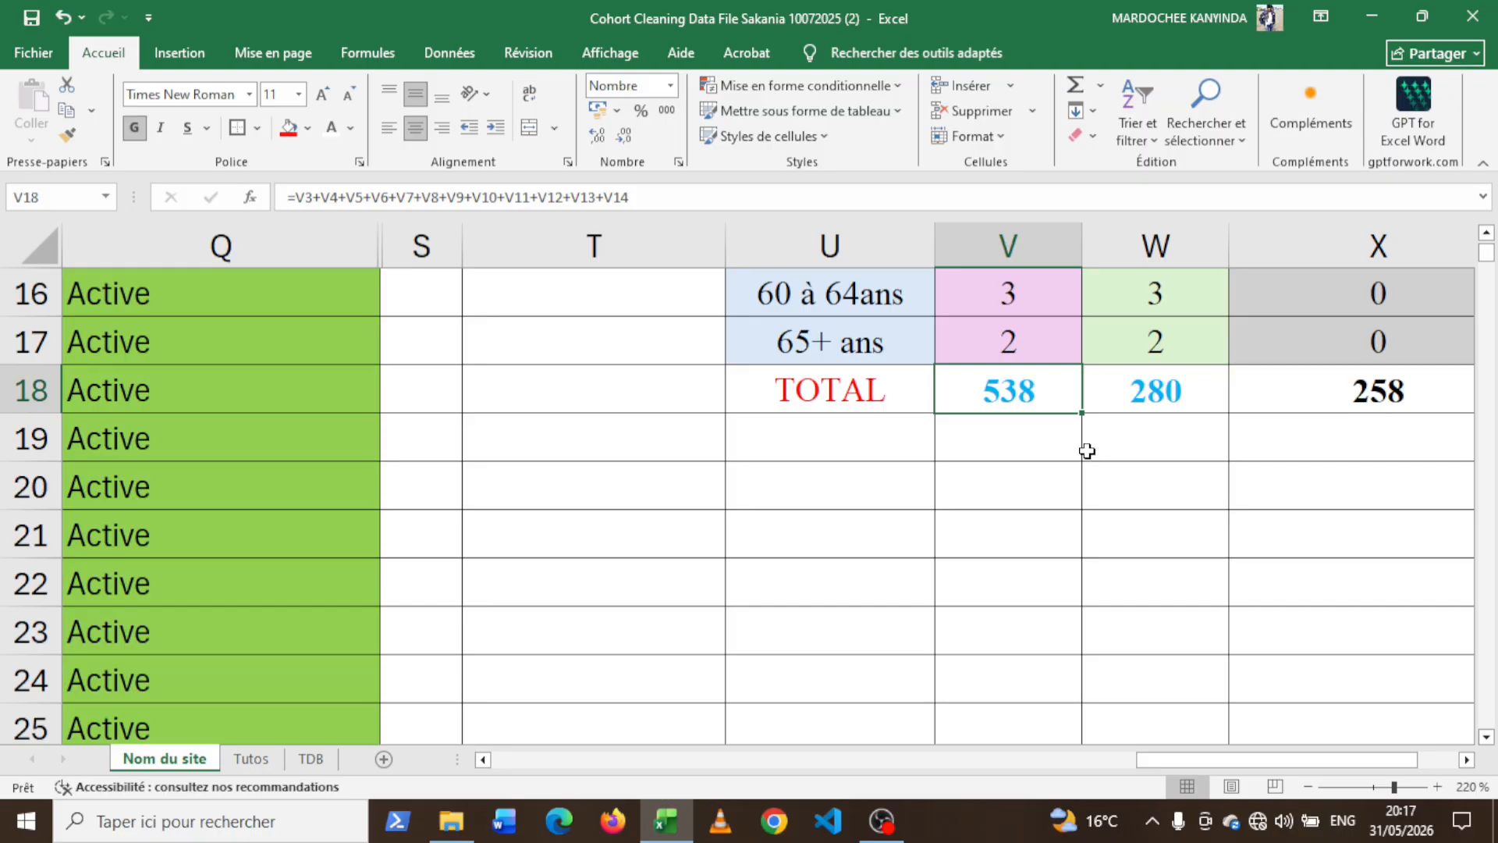
Step: Start an NB.SI.ENS formula in cell B3 of the TDB sheet, for males under 1 year
left_click(310, 759)
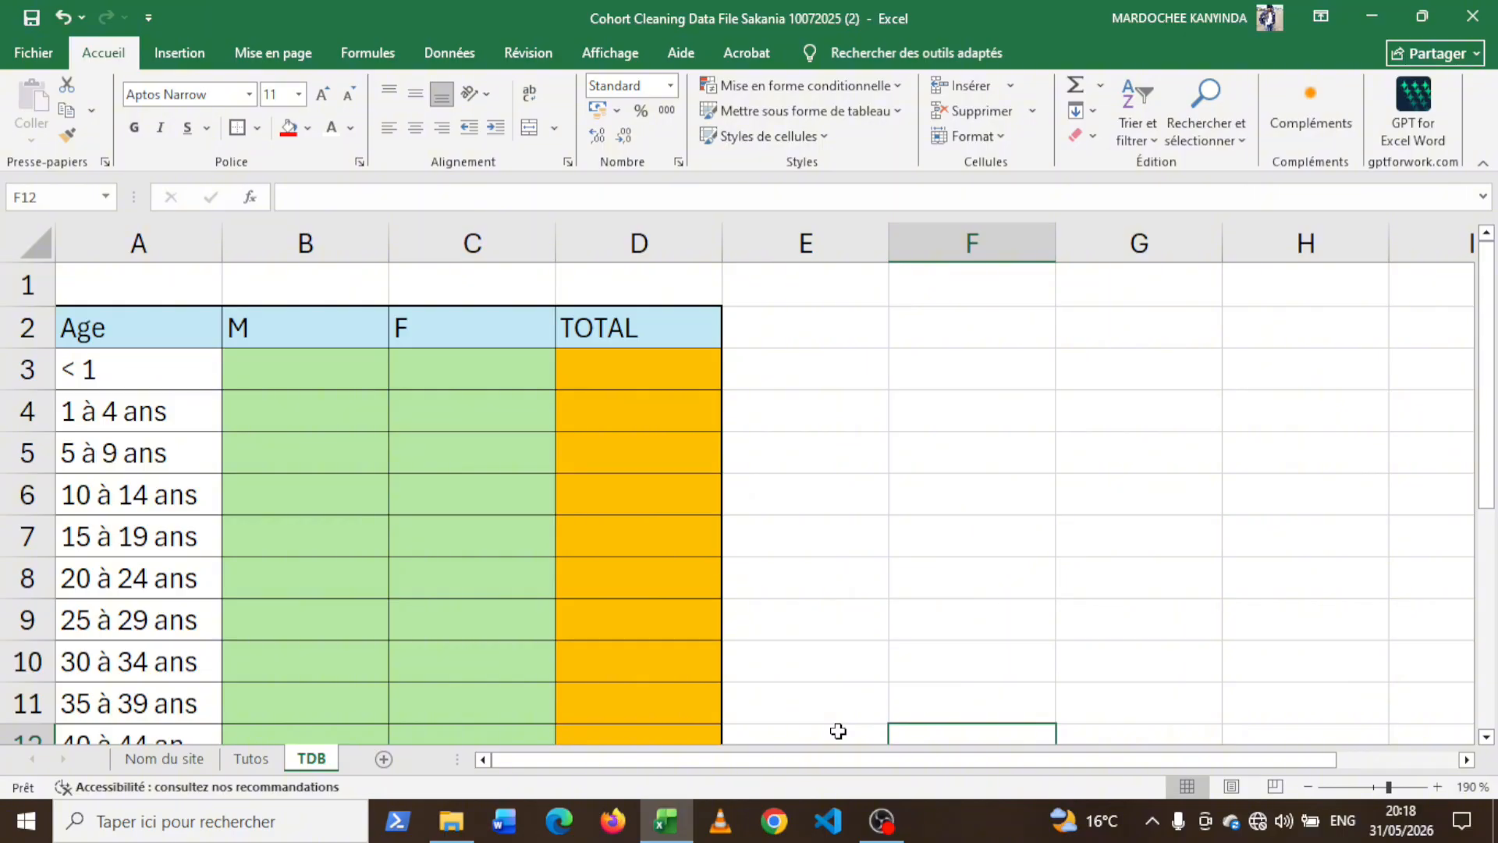
left_click(1486, 736)
left_click(1486, 736)
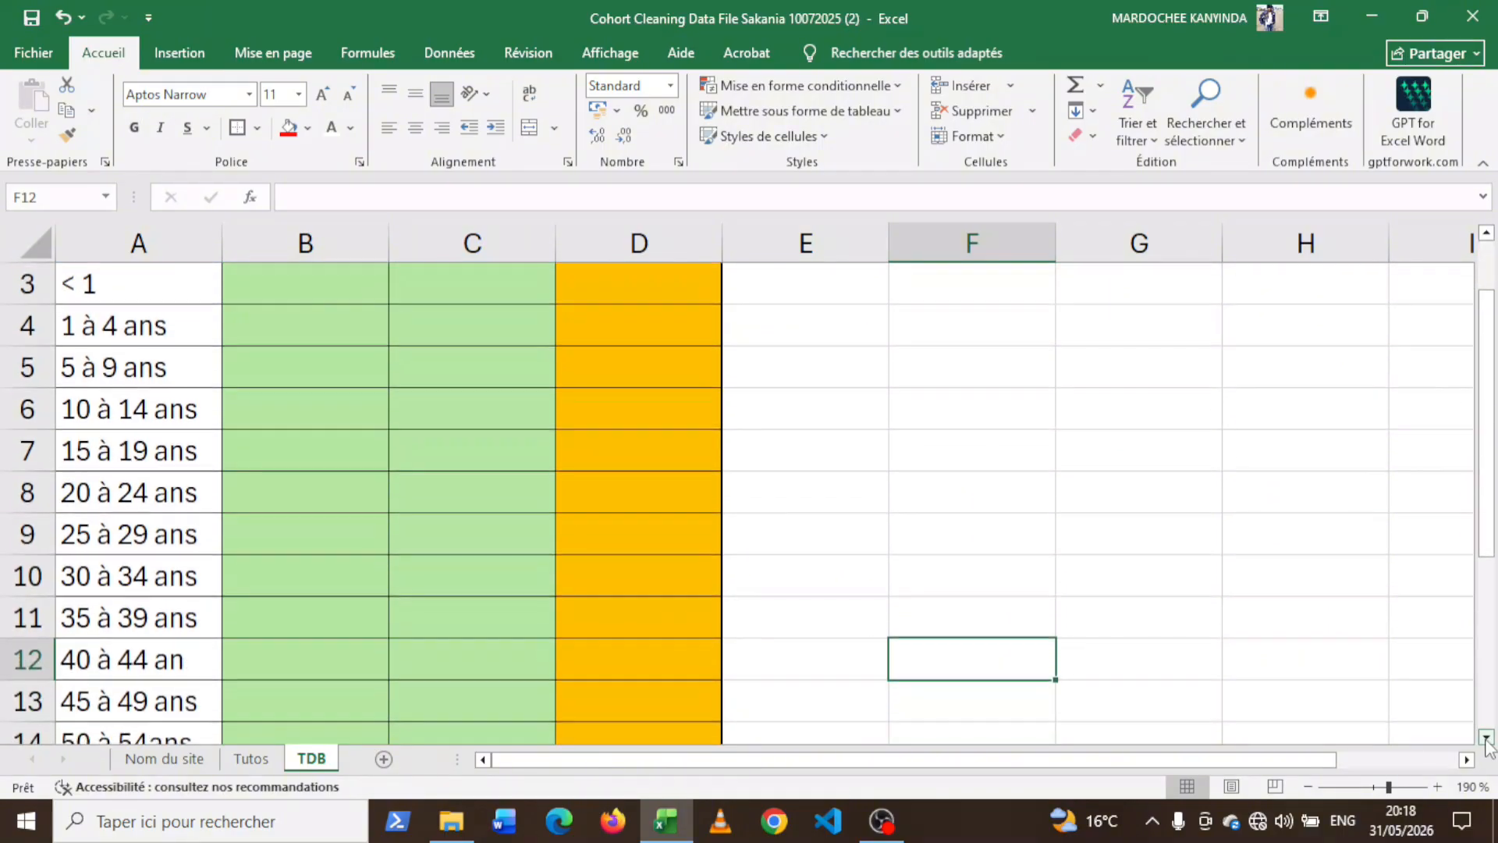
left_click(1486, 231)
left_click(1486, 232)
left_click(279, 371)
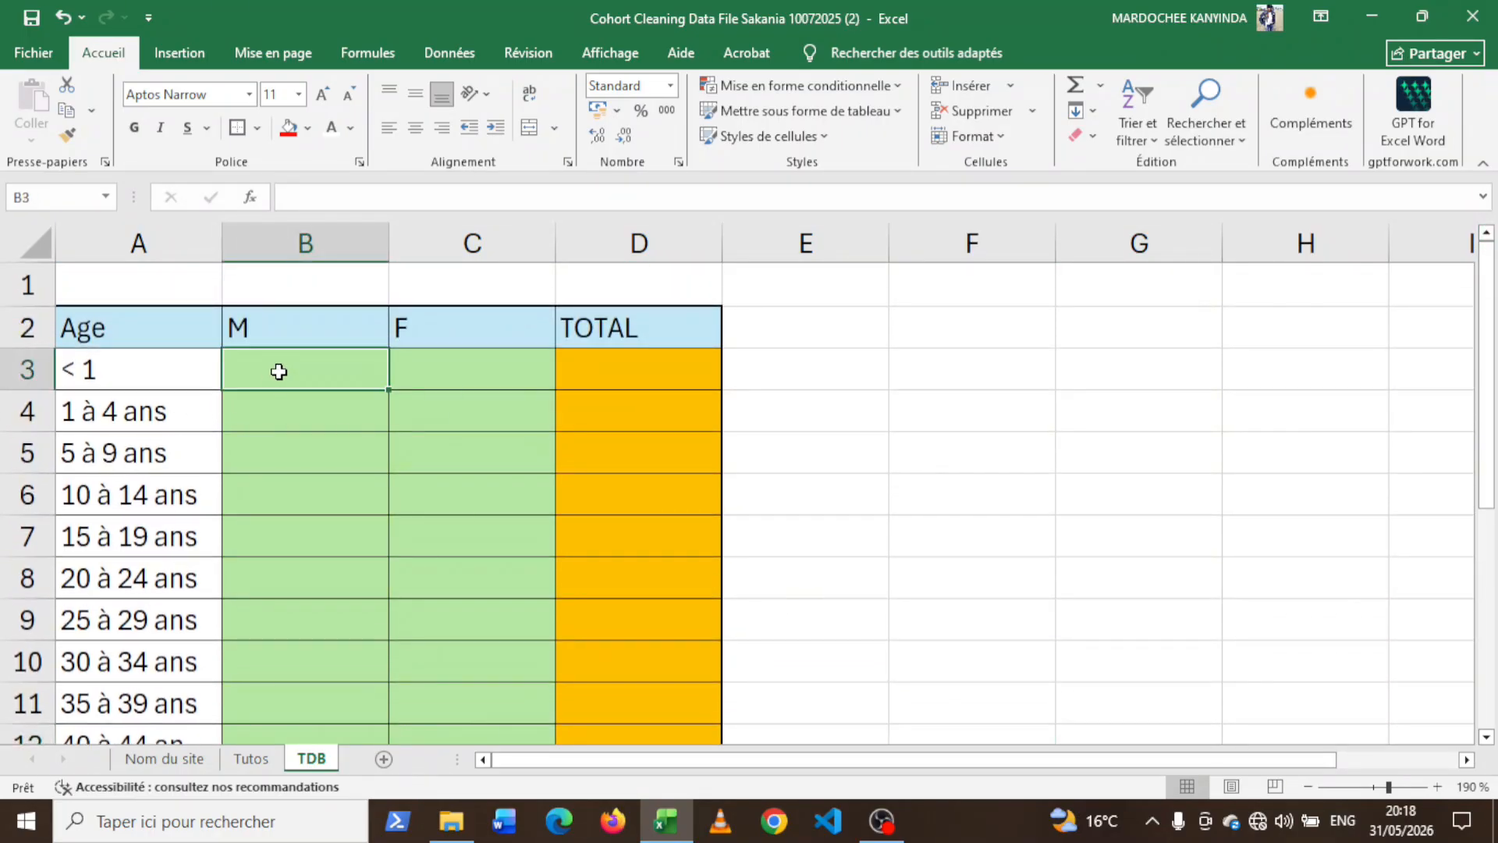
type("=")
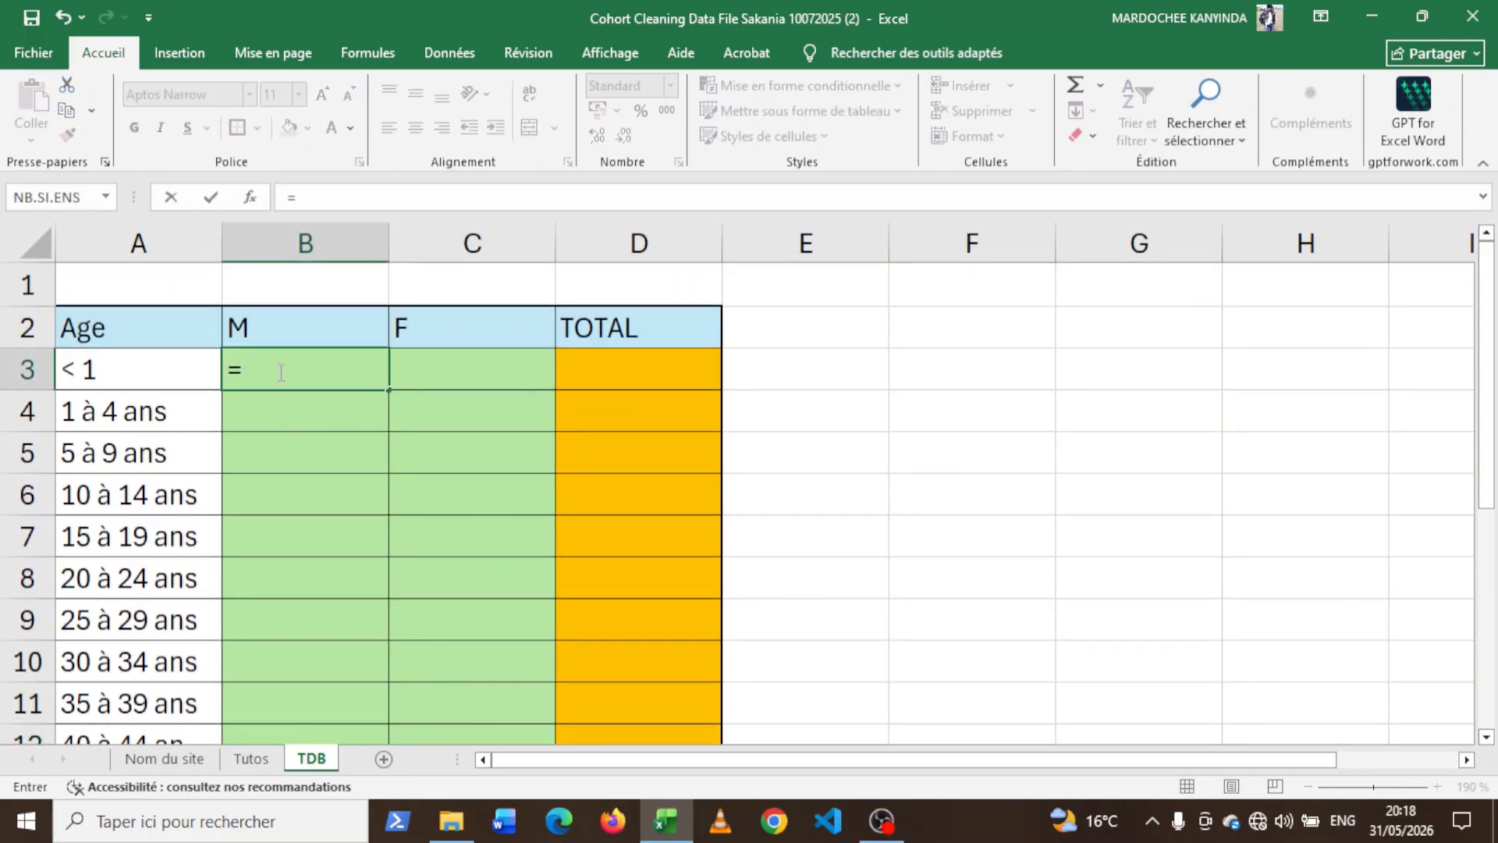
type("nb")
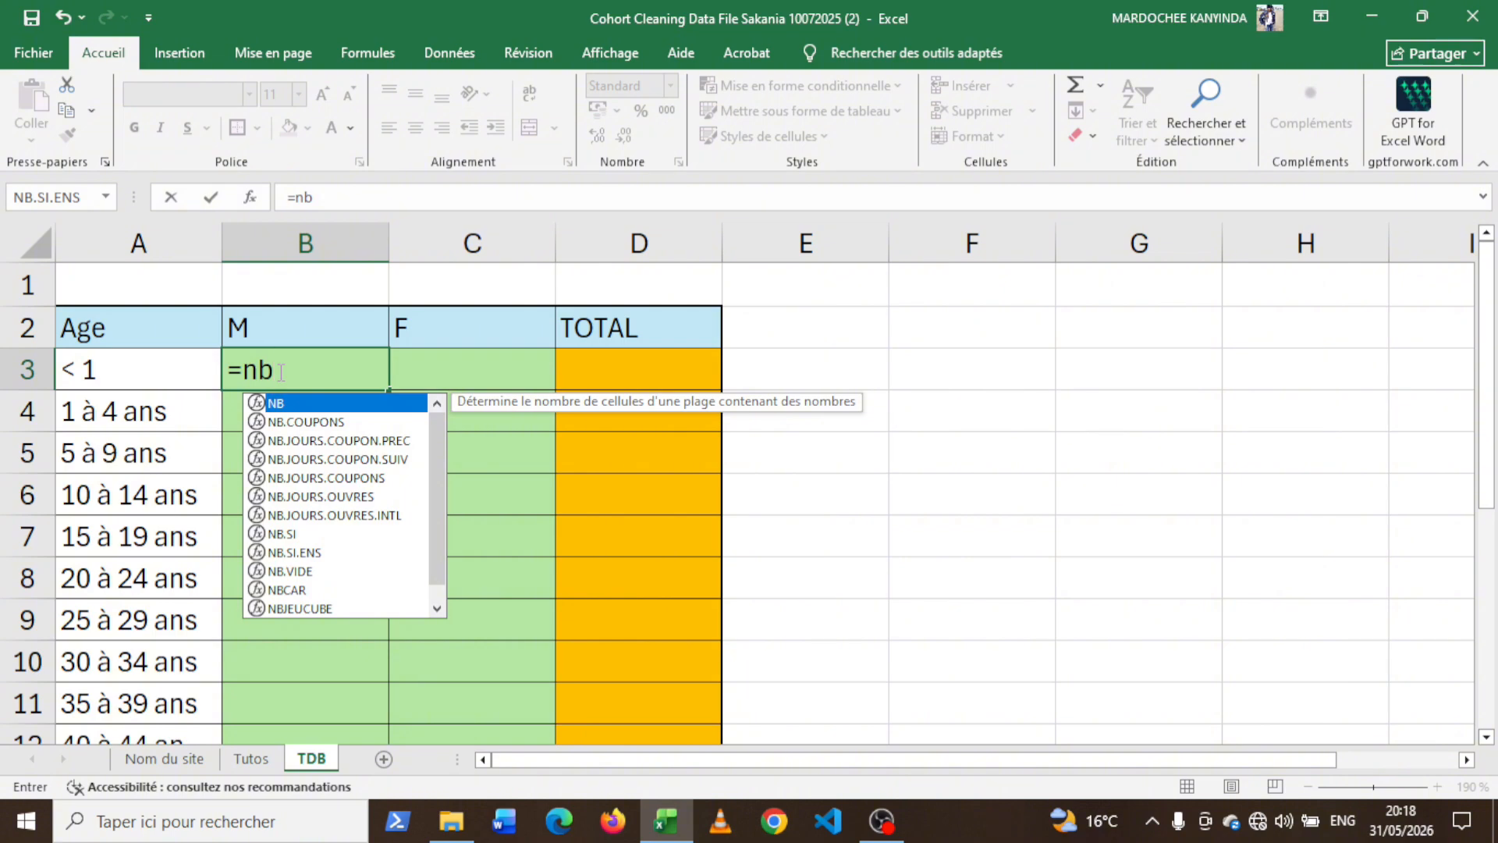
double_click(295, 552)
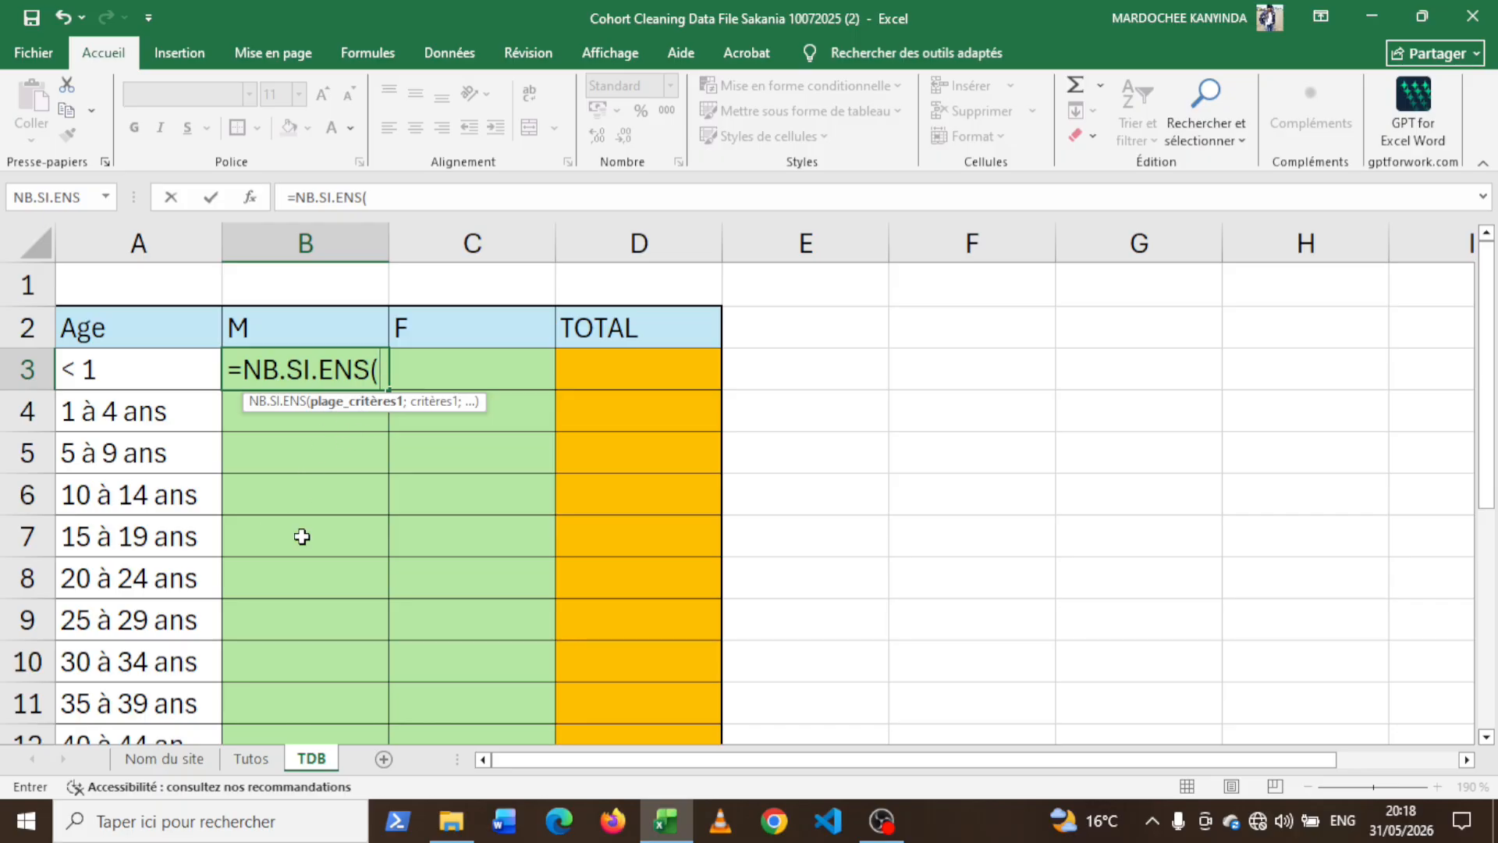
Step: Use the Sexe column of the Tutos table as the first criteria range in B3's NB.SI.ENS formula
left_click(251, 761)
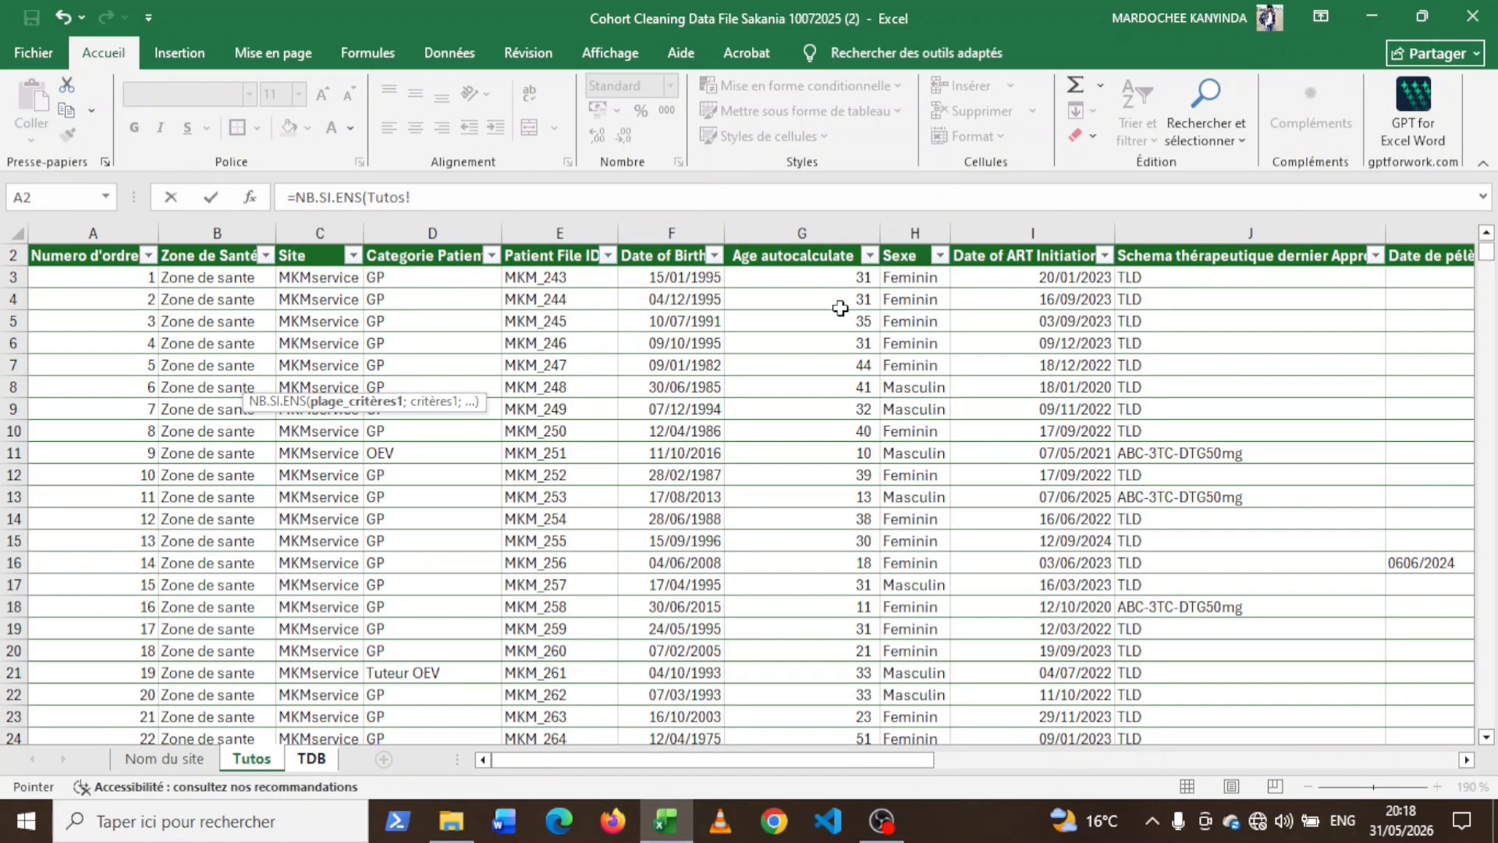
left_click(906, 238)
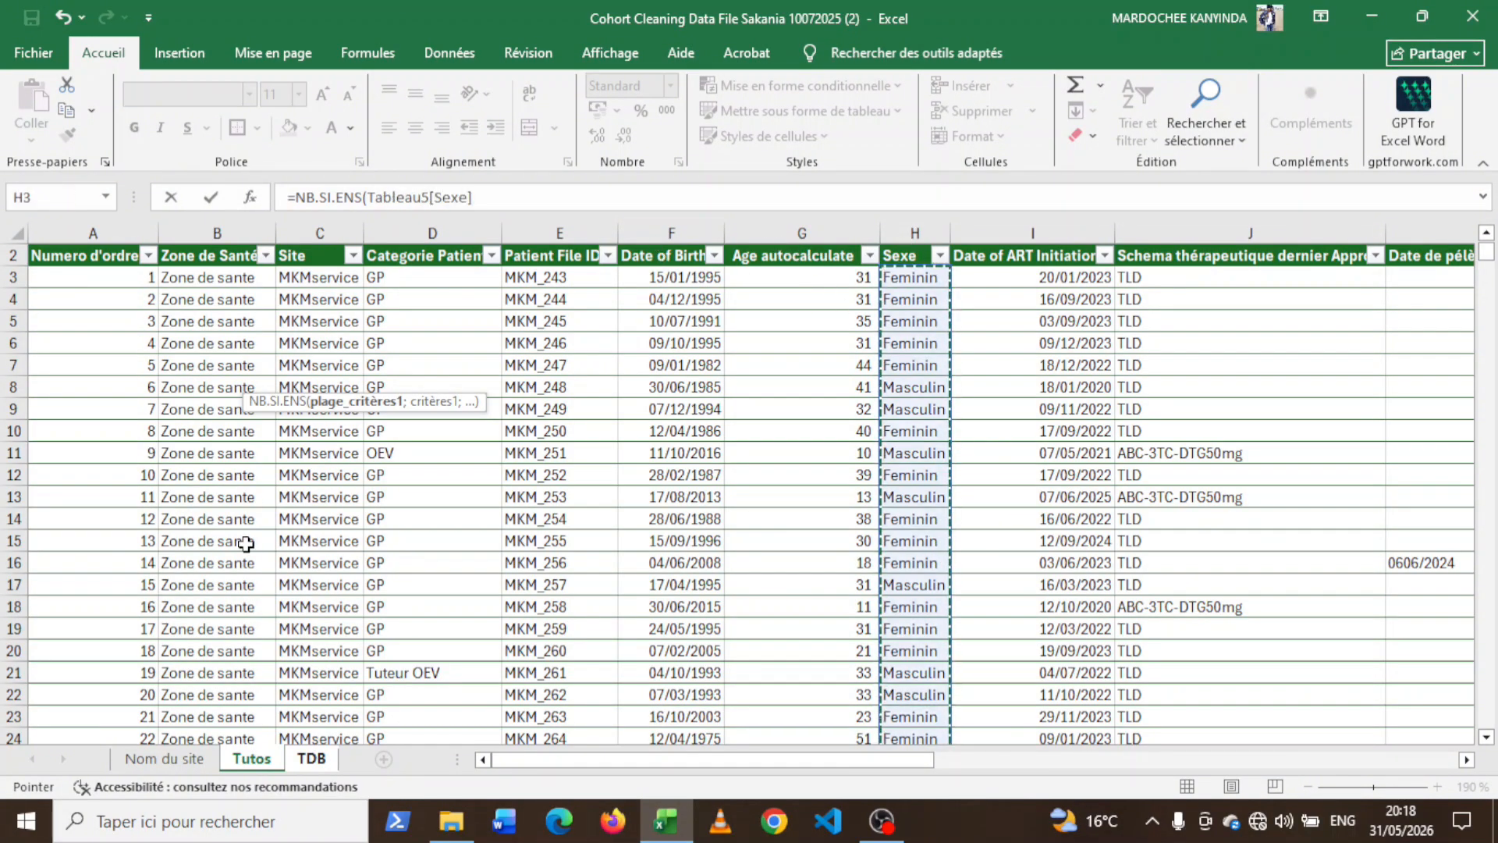
left_click(483, 195)
type(";")
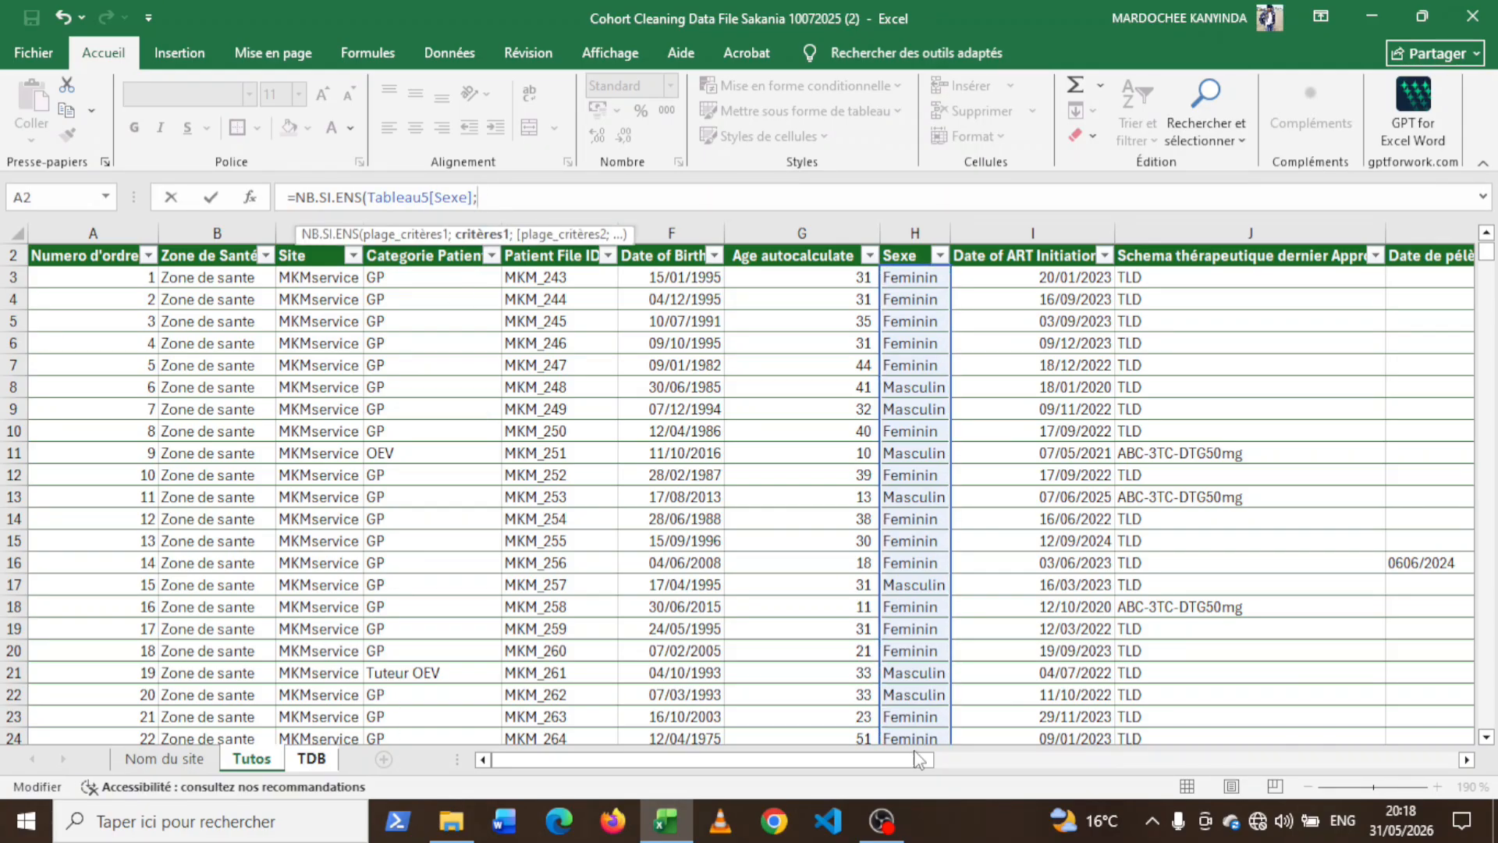
Step: Enter "Masculin" as the first criterion of B3's formula, without any TDB sheet reference
left_click(314, 759)
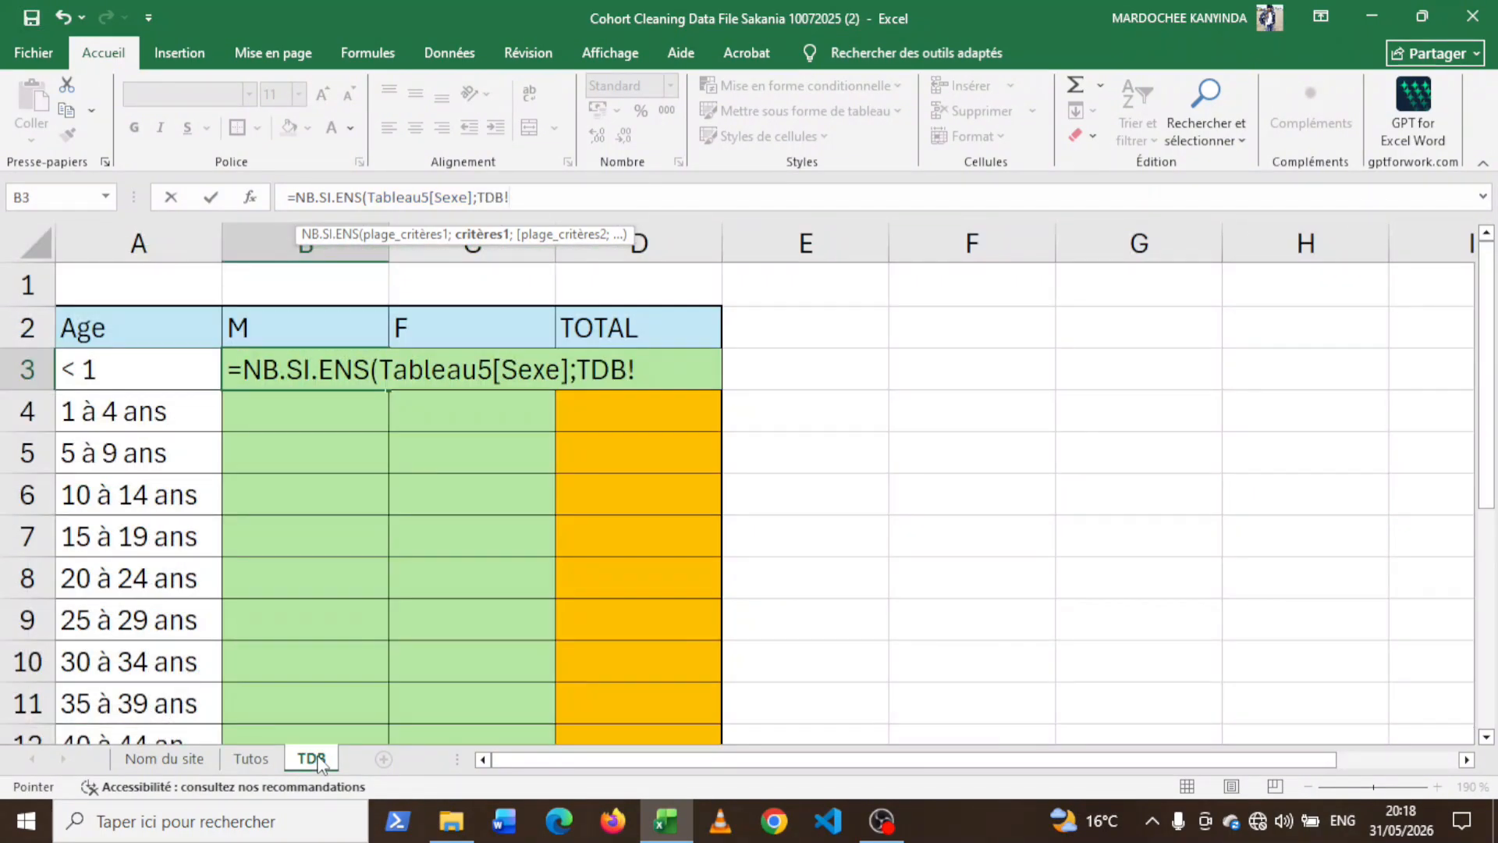
left_click(603, 193)
key("BackSpace")
key("BackSpace")
key("BackSpace")
key("BackSpace")
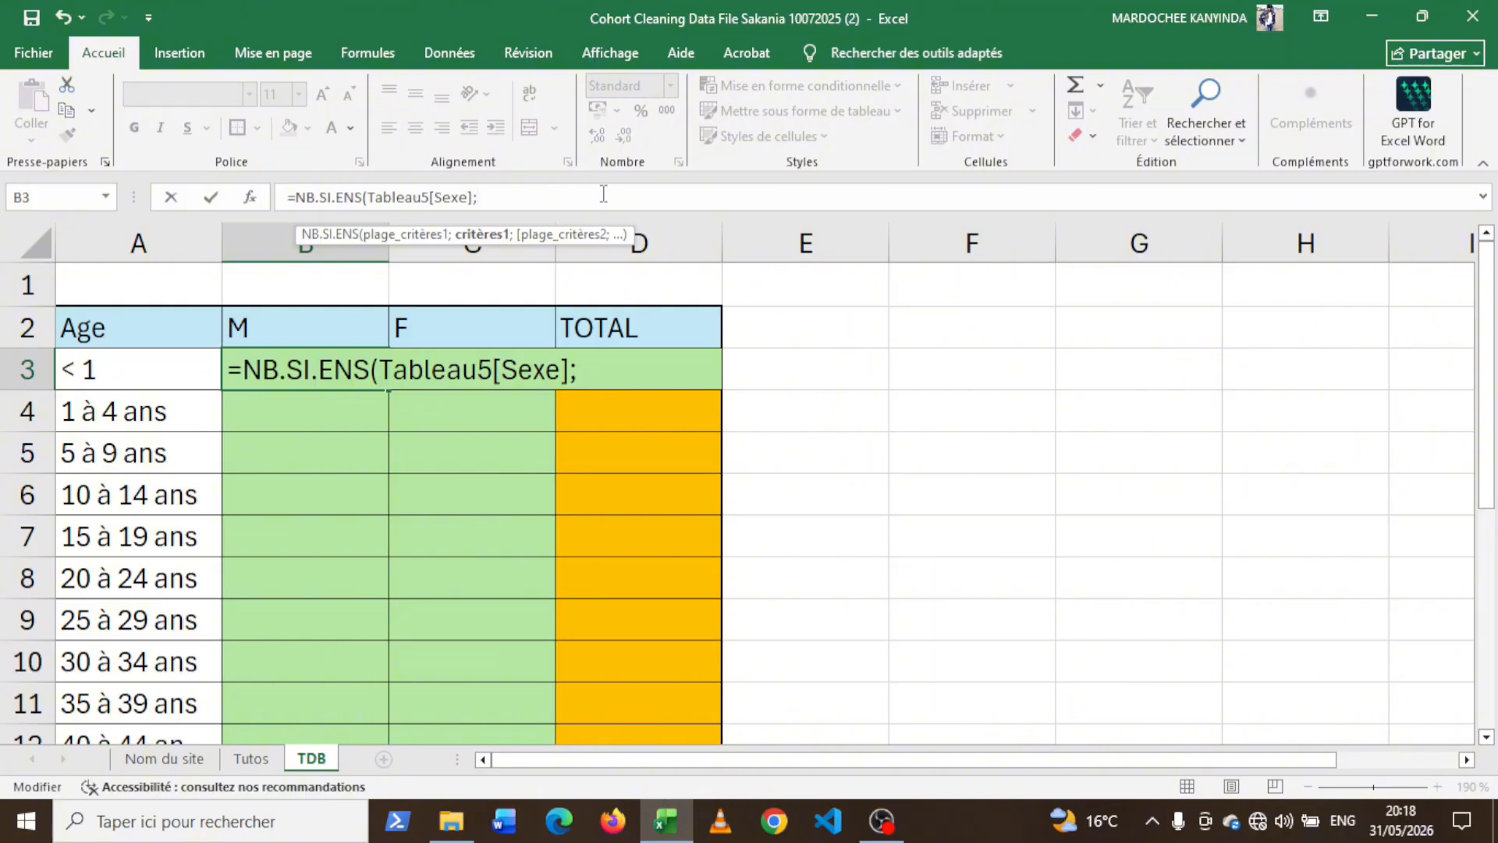
type("\"Ms")
key("BackSpace")
type("ascu")
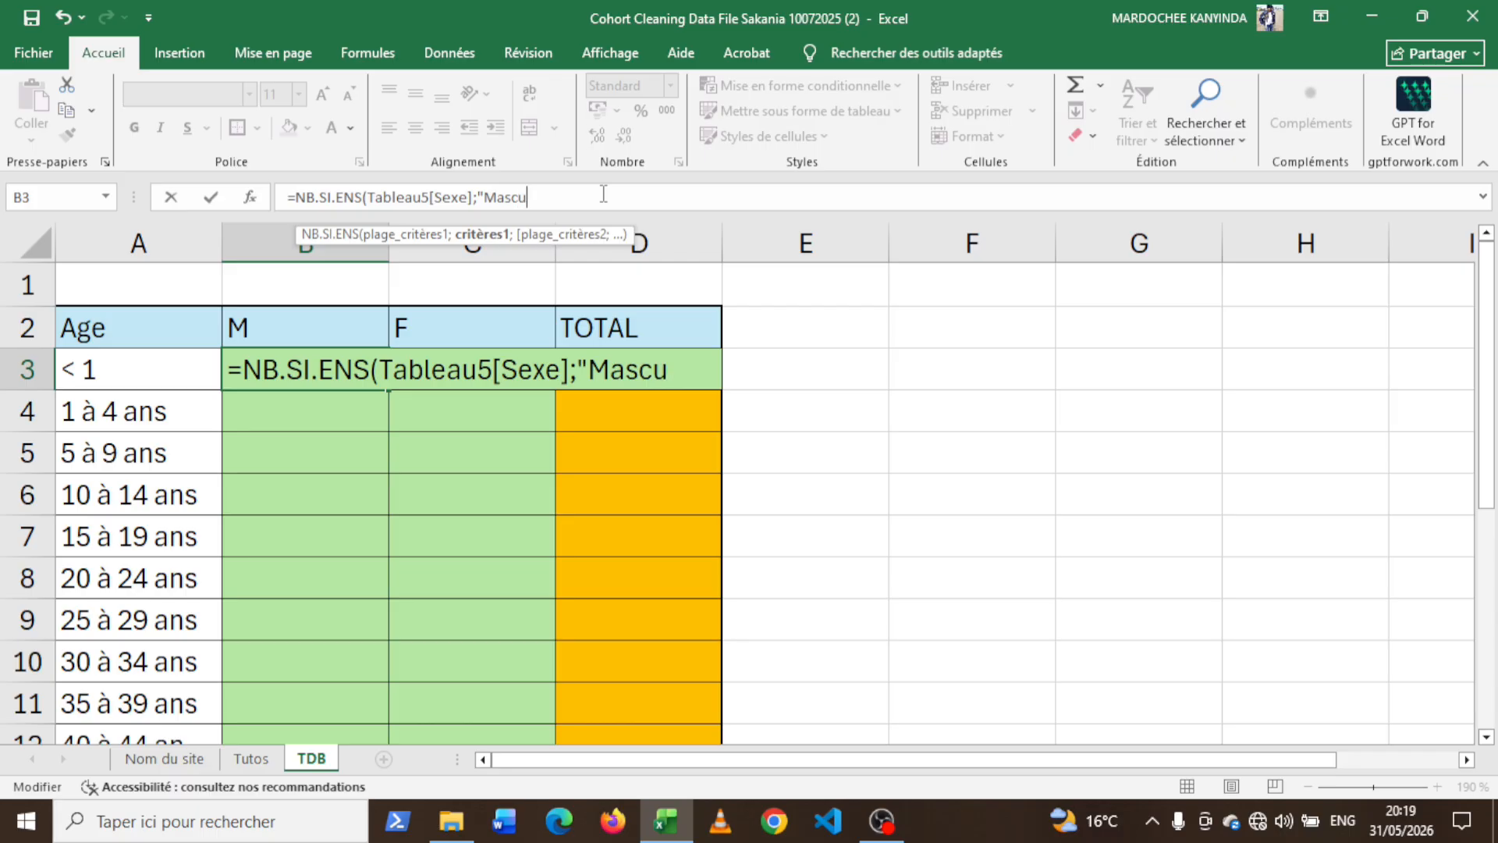
type("lin")
type(";")
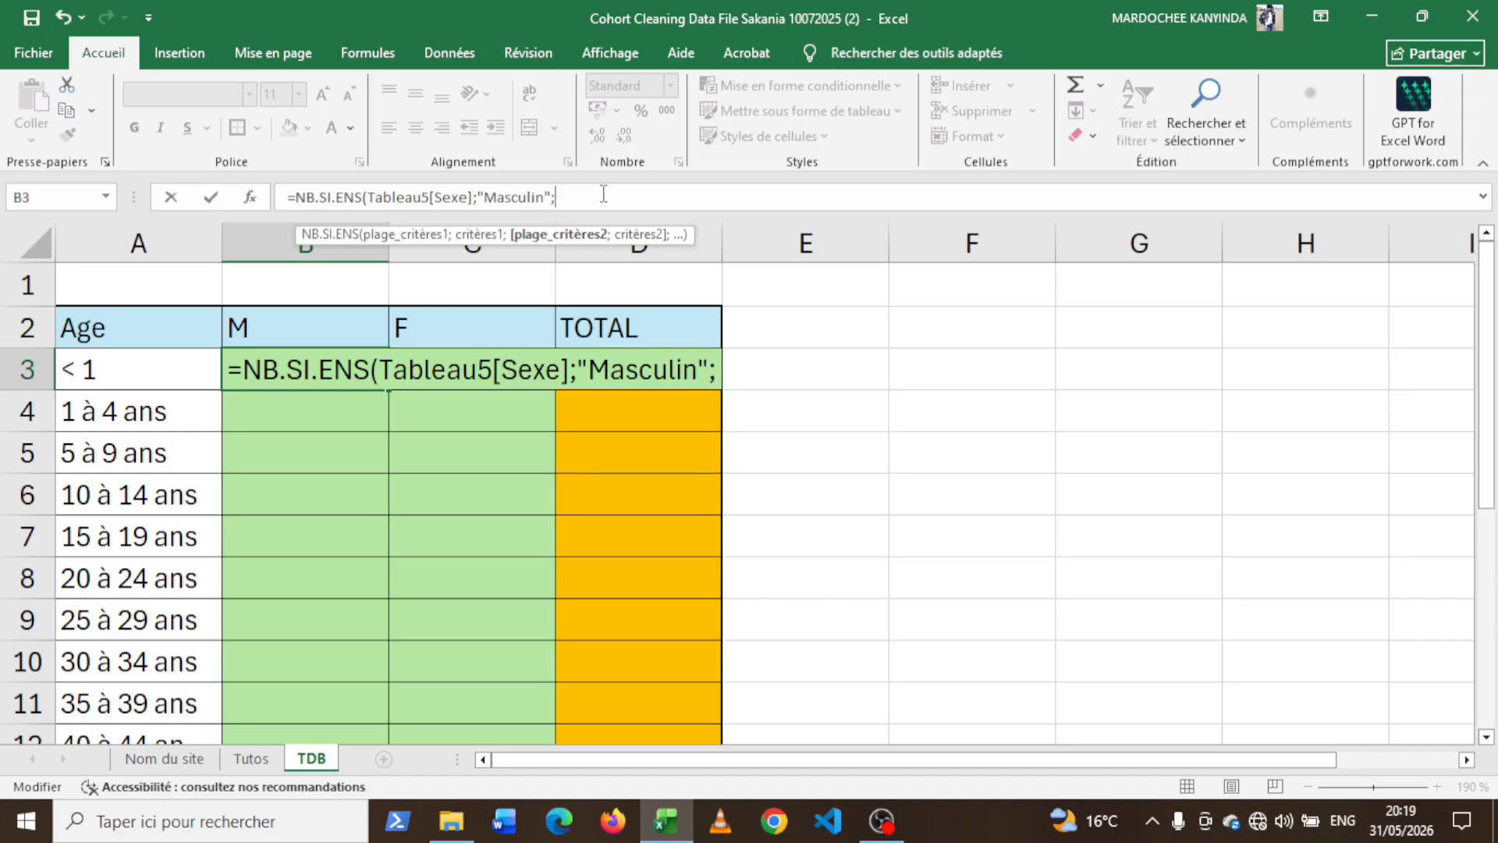
Step: Add the Tutos table's Age autocalculate column as the second criteria range in B3's formula
left_click(249, 765)
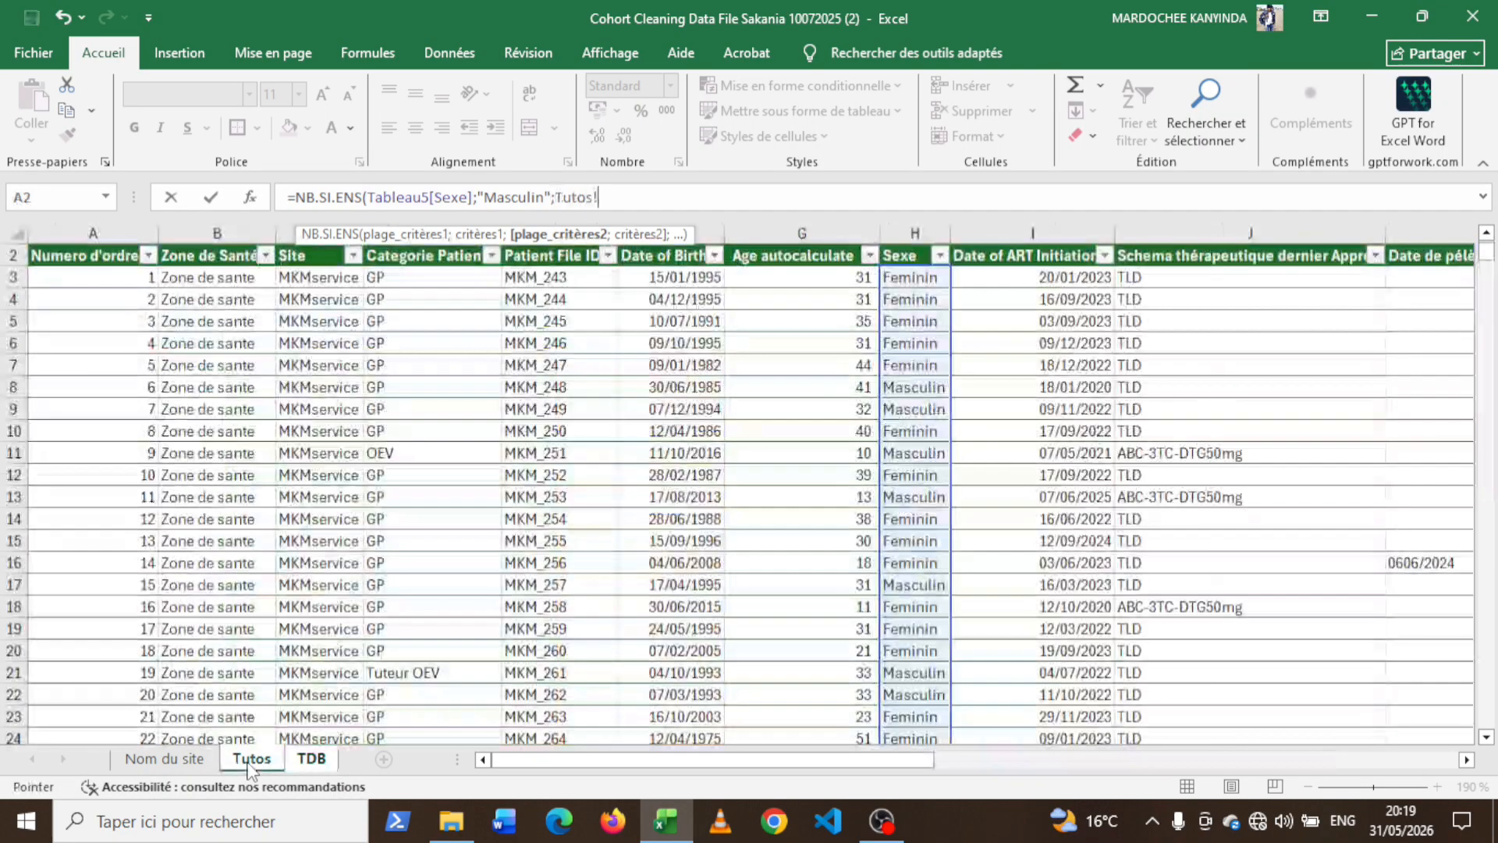
left_click(792, 243)
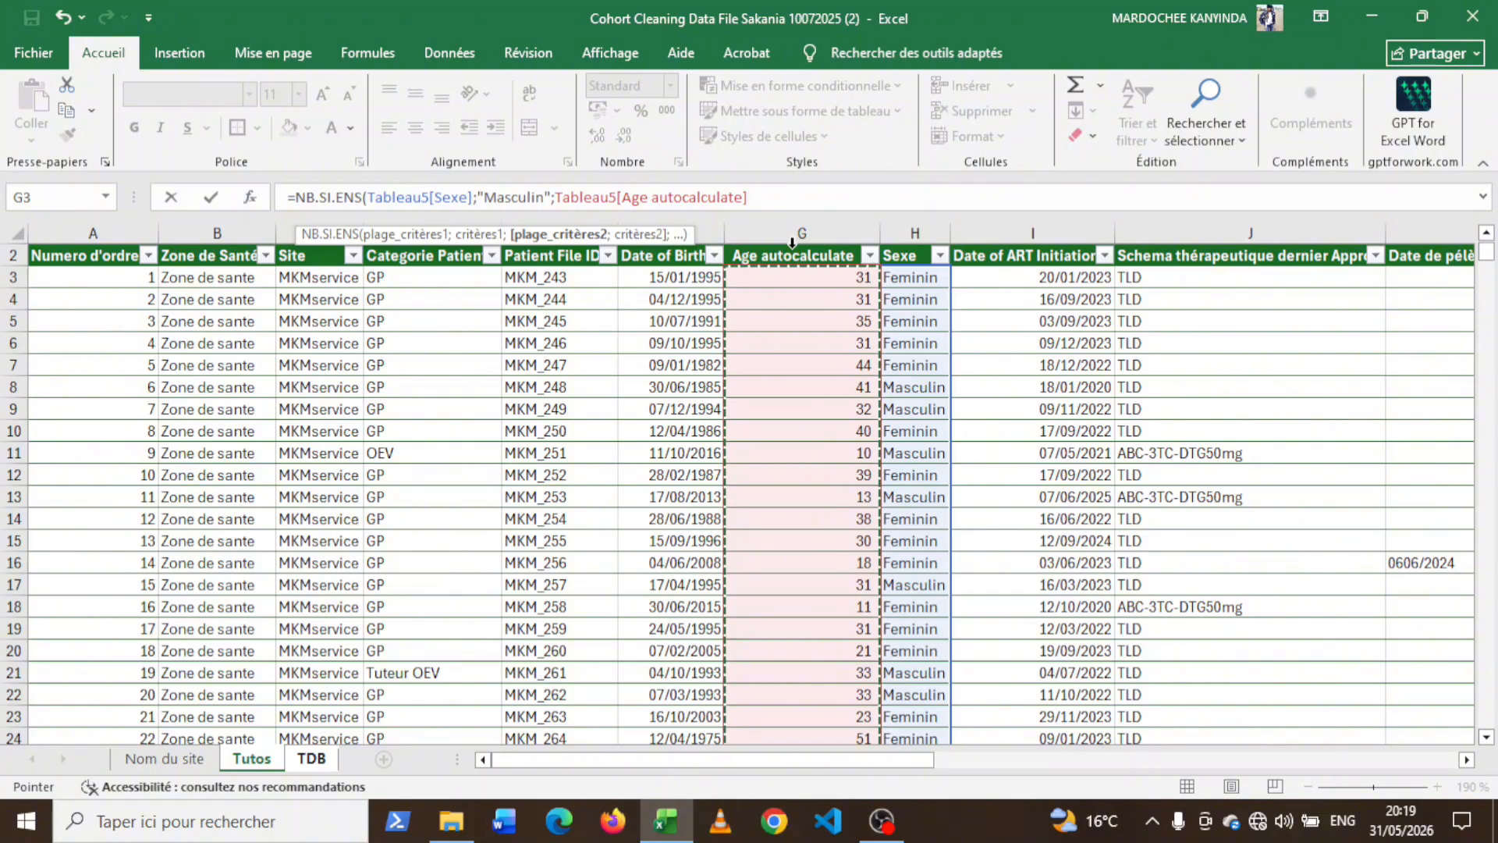
left_click(781, 198)
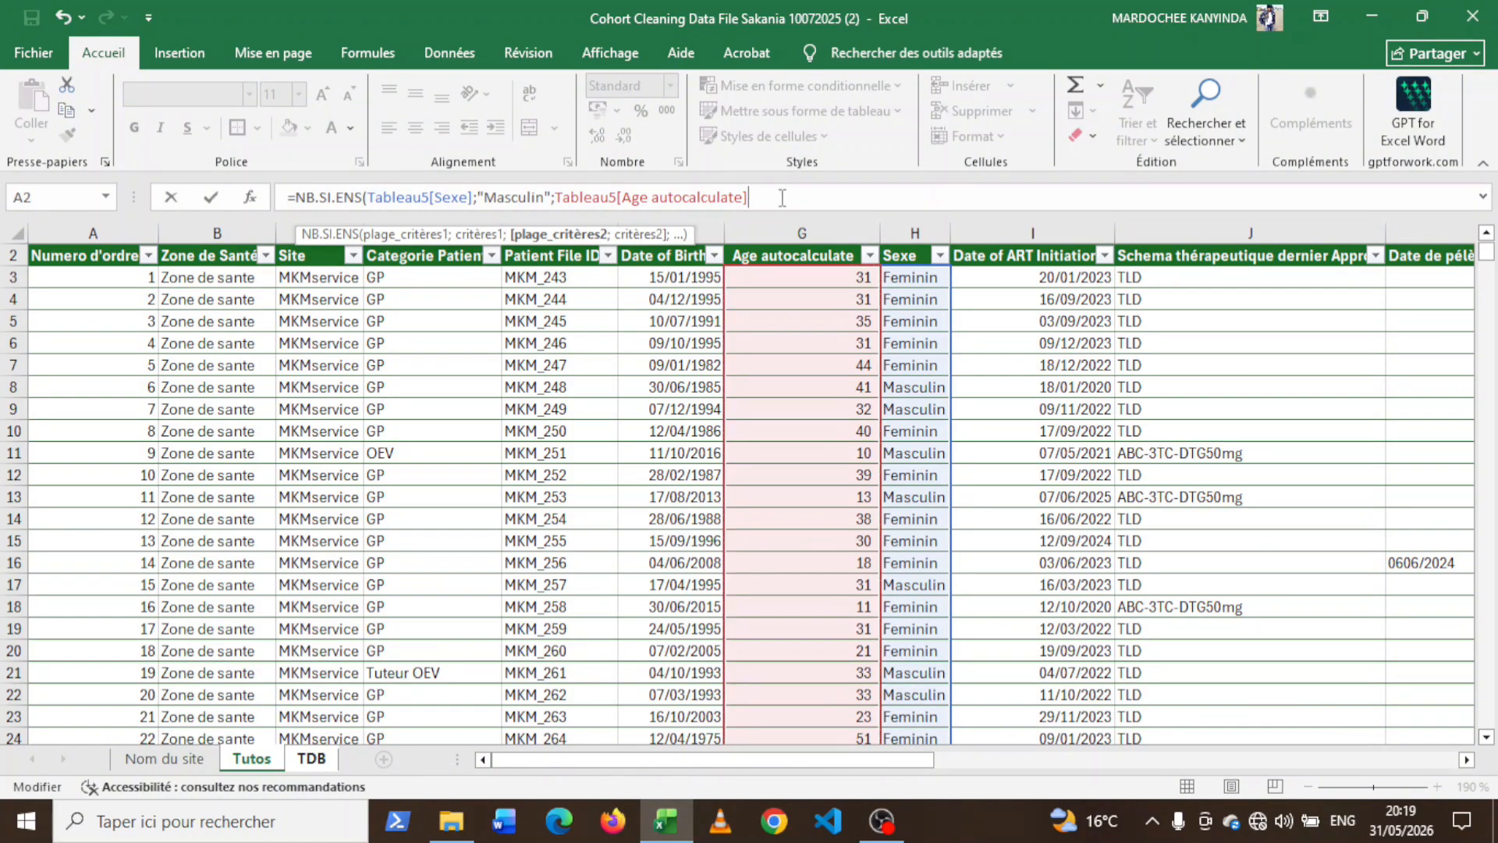
type(";")
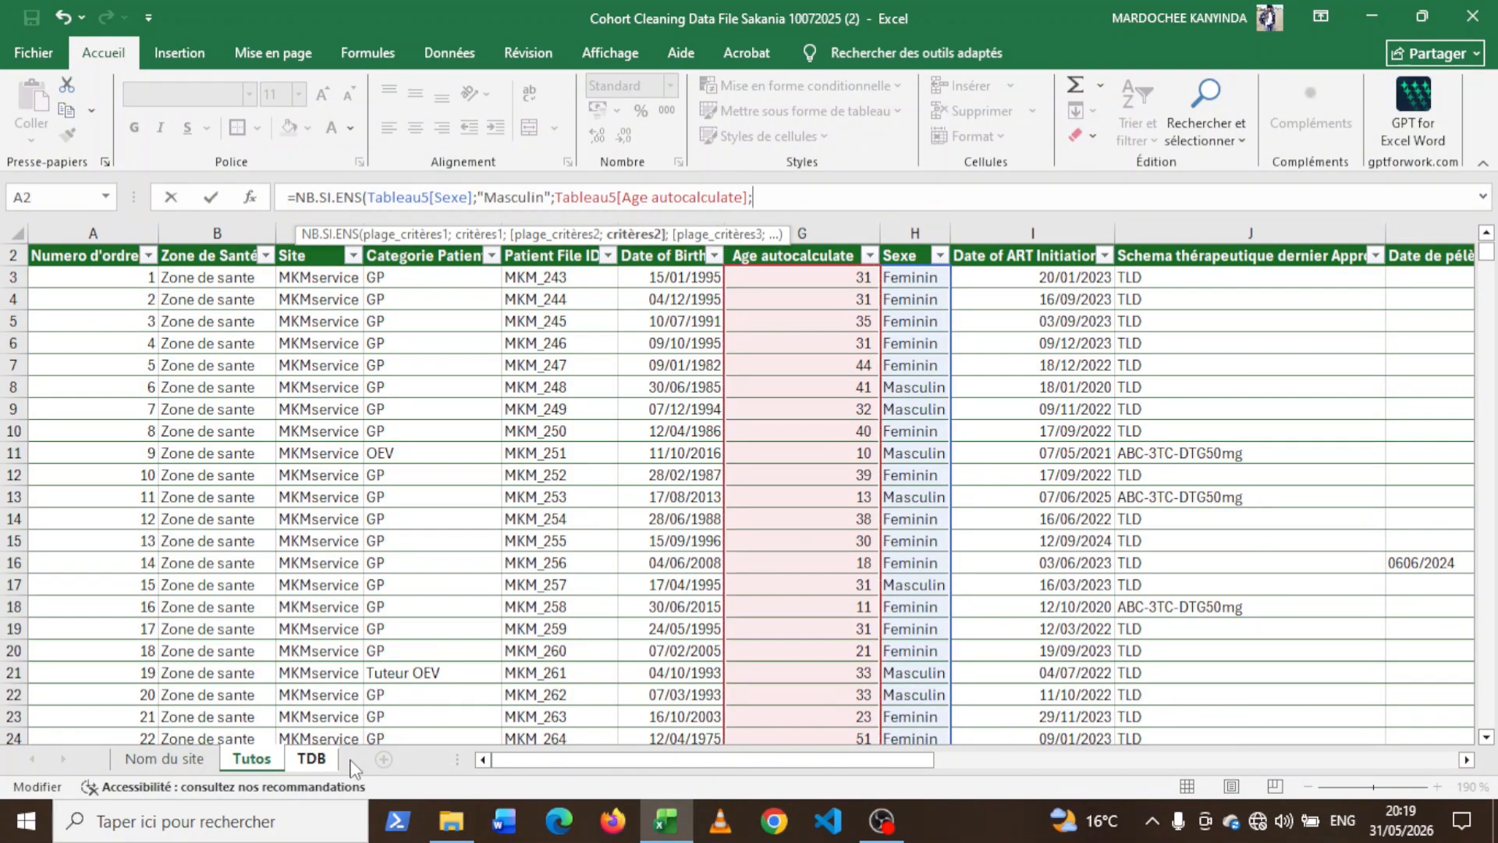
Step: Complete B3's formula with "<1" as the age criterion, leaving no TDB sheet reference in it
left_click(311, 759)
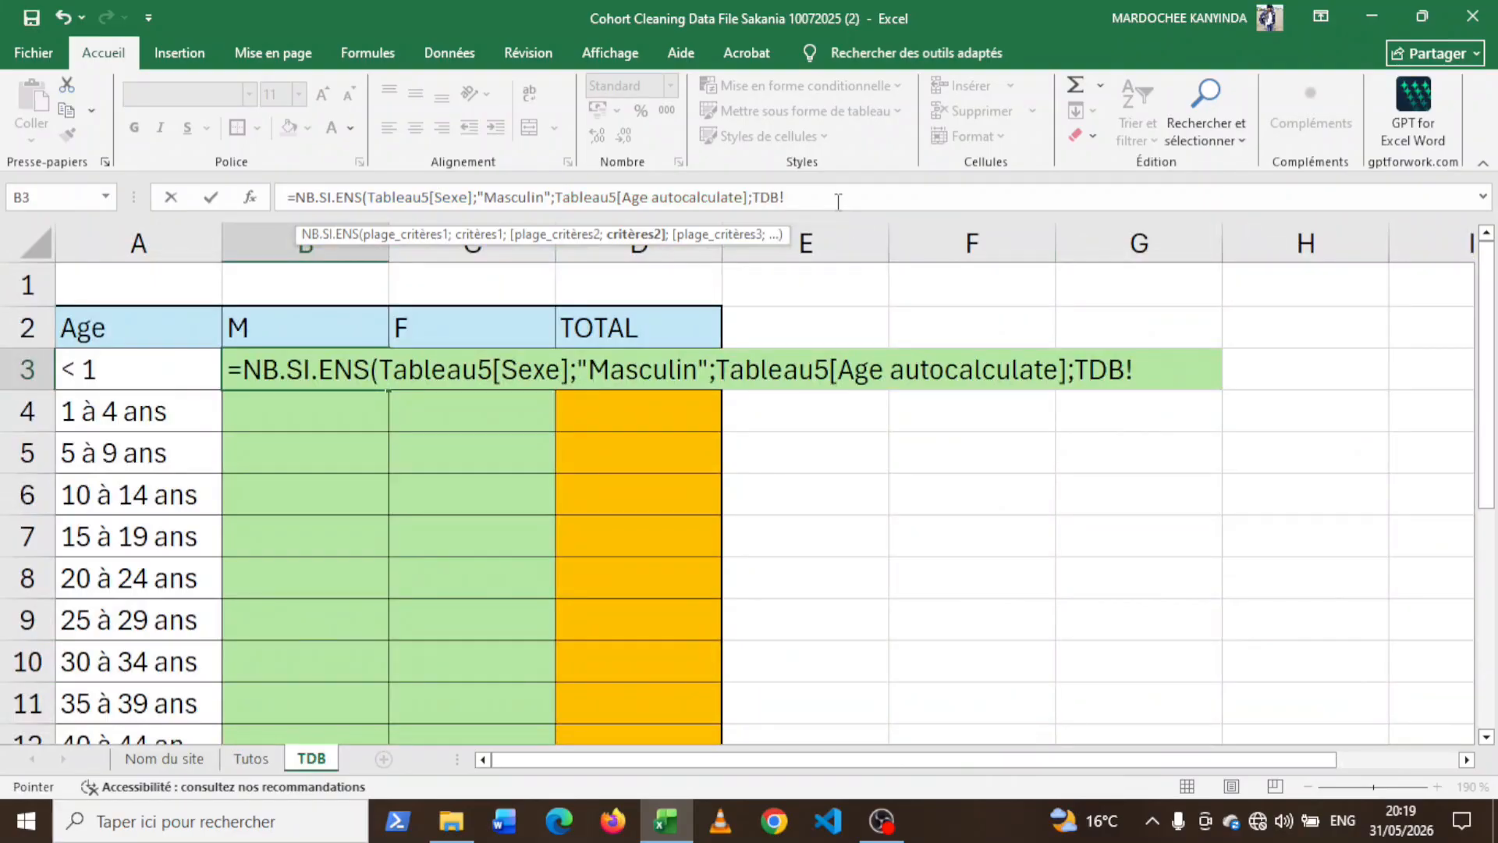
key("BackSpace")
key("BackSpace")
key("BackSpace")
key("BackSpace")
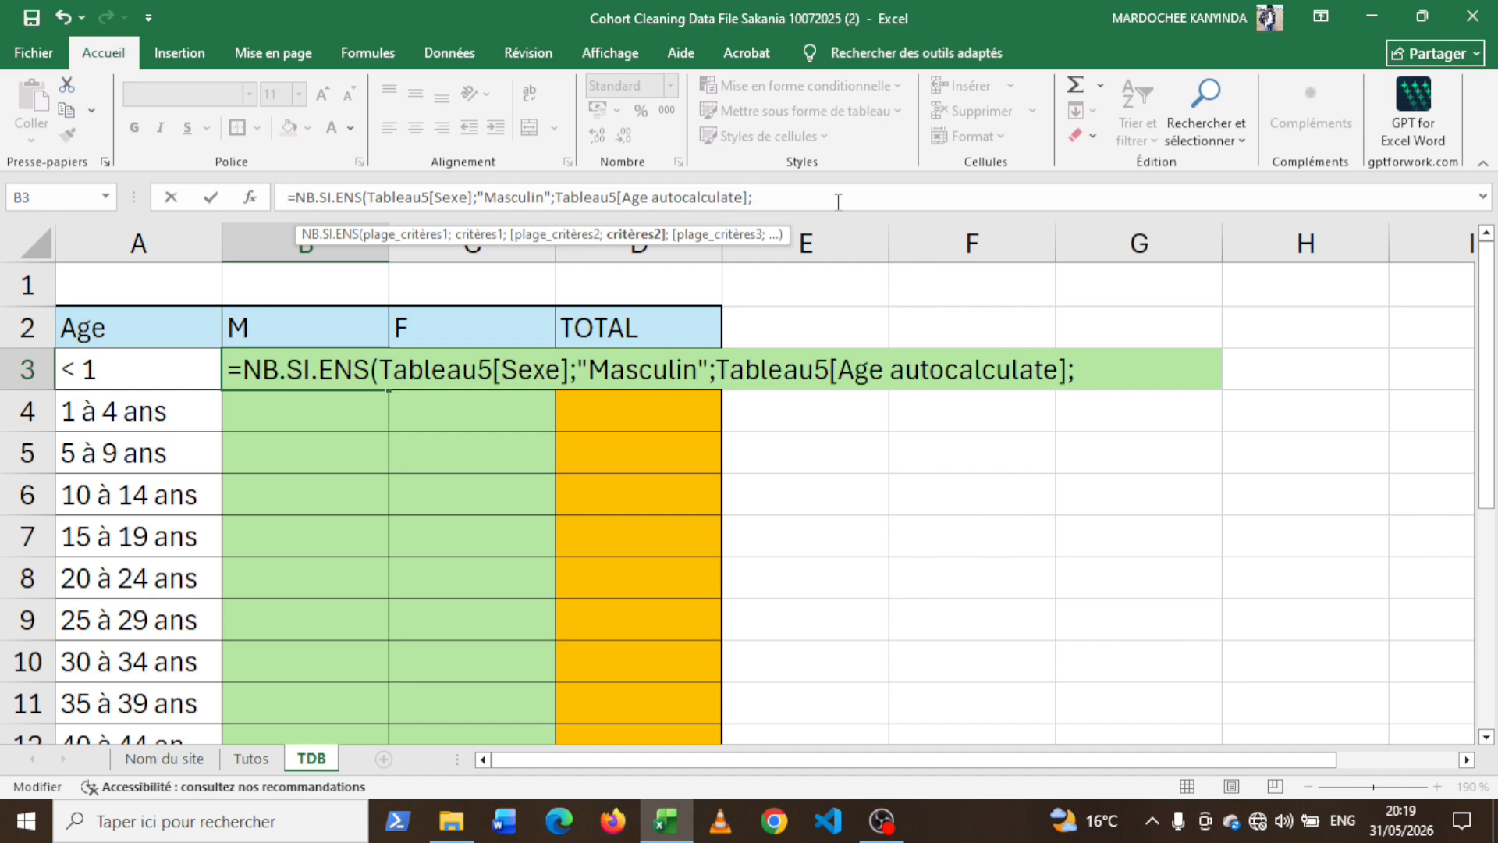
type("\"<1\"")
type(")")
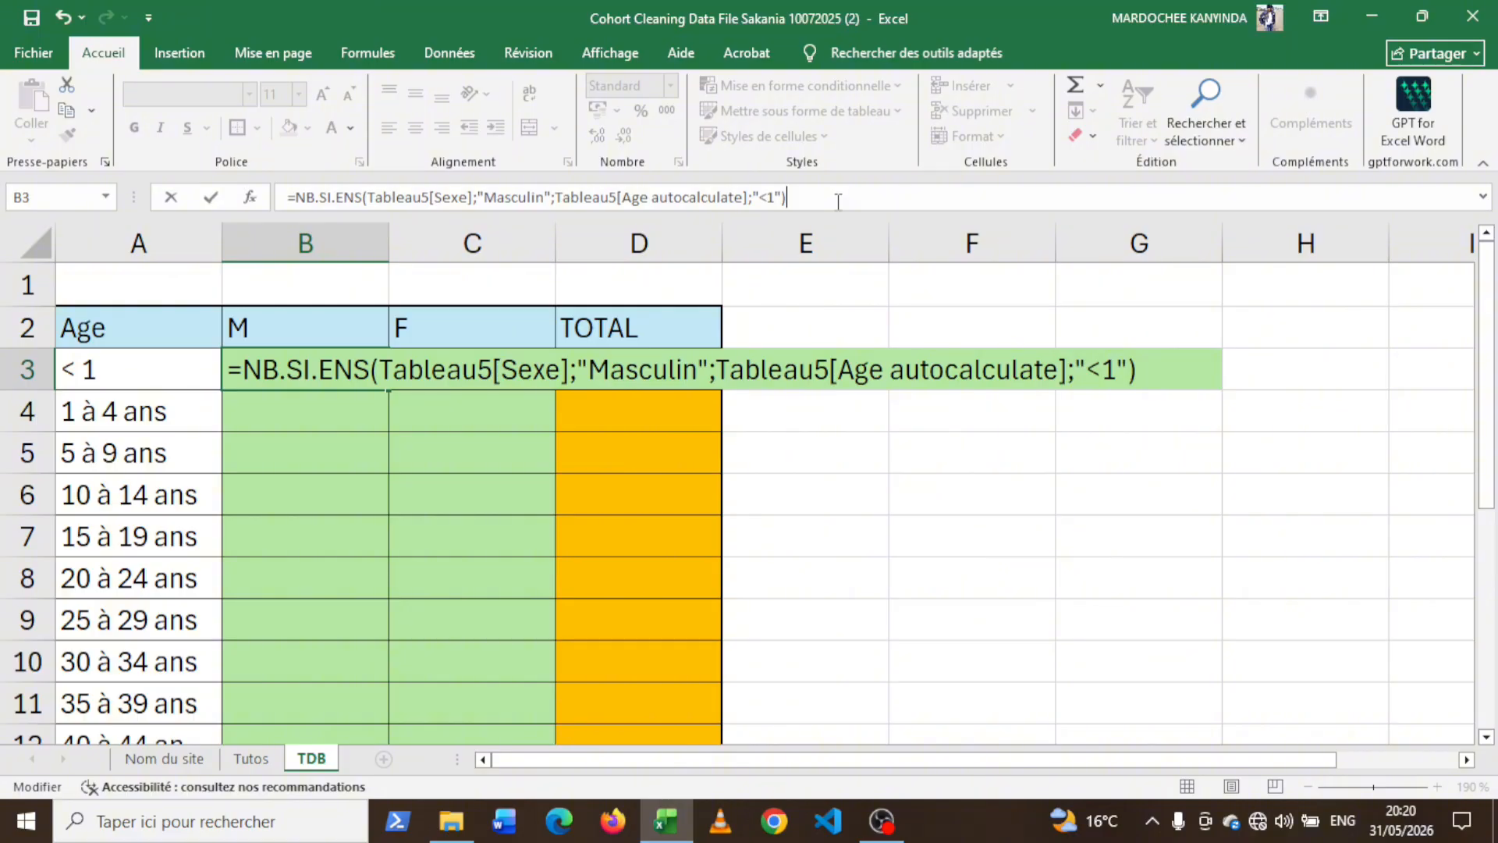
key("Return")
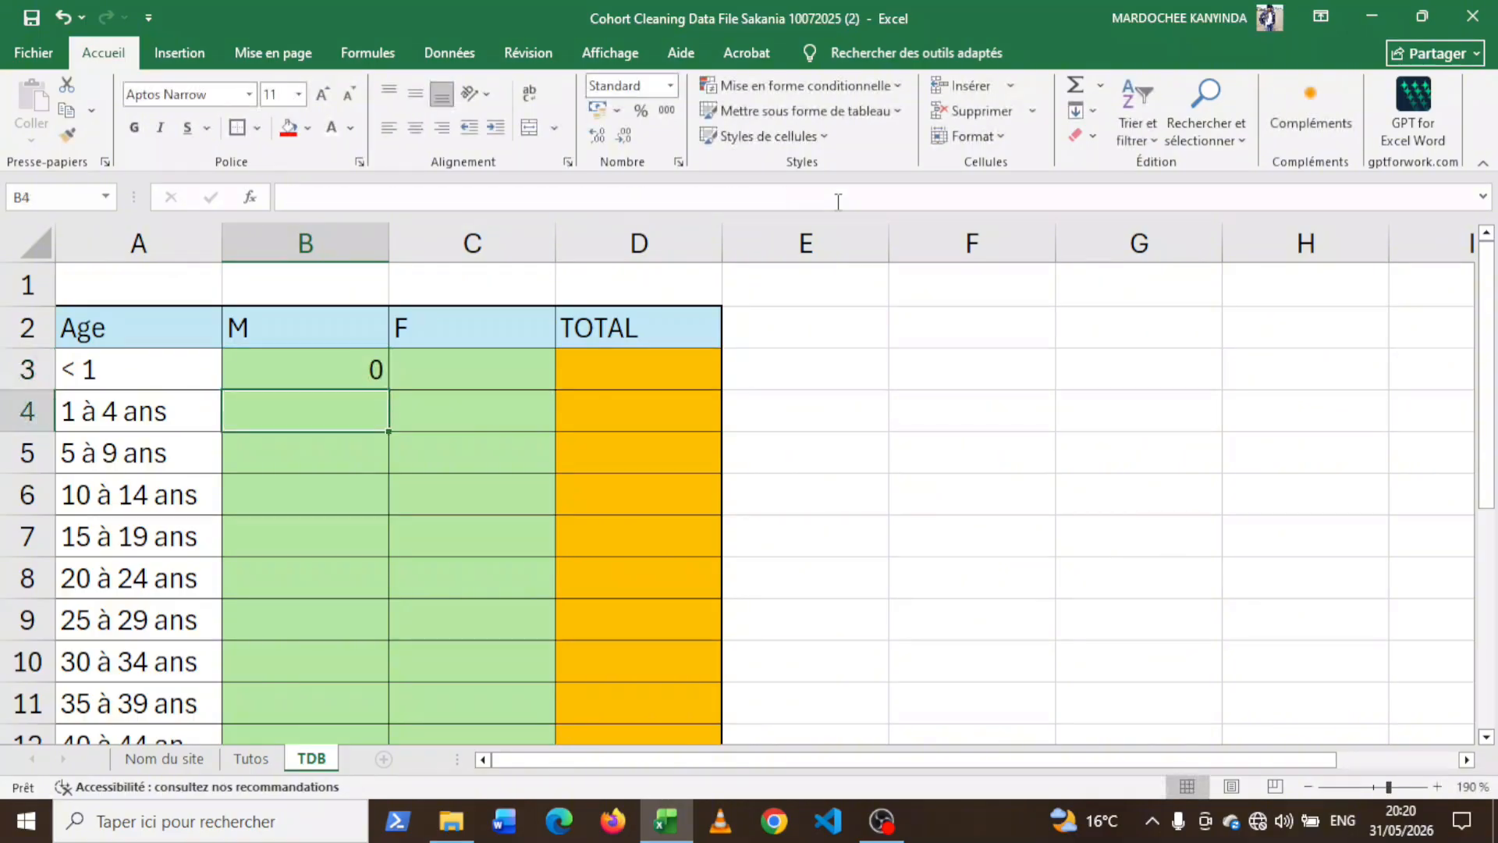
left_click(354, 373)
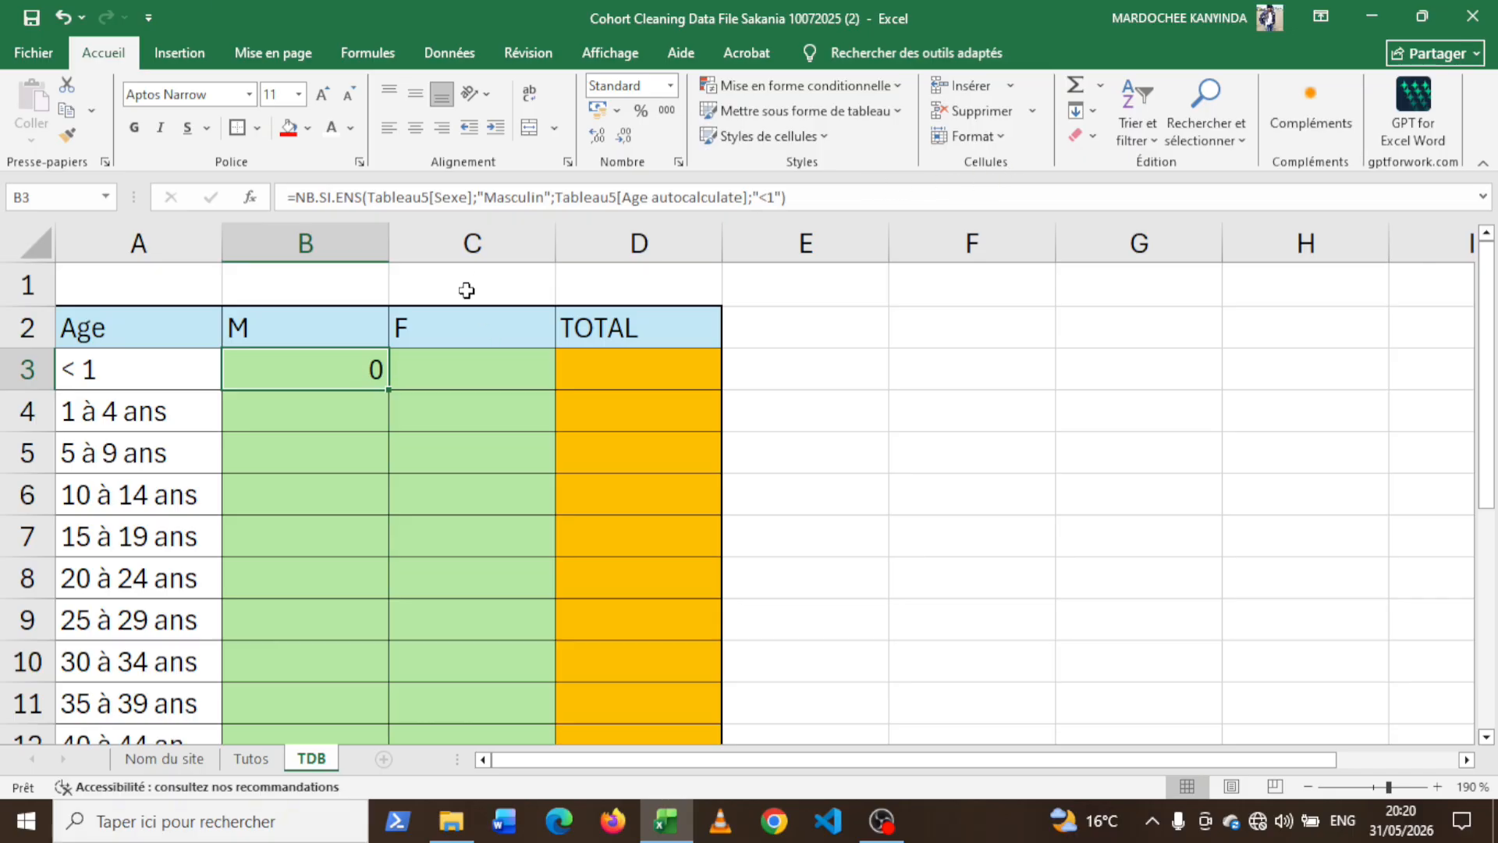
Step: Start an NB.SI.ENS formula in C3 for females under 1, with the Tutos table's Sexe column as first criteria range
left_click(439, 372)
type("=")
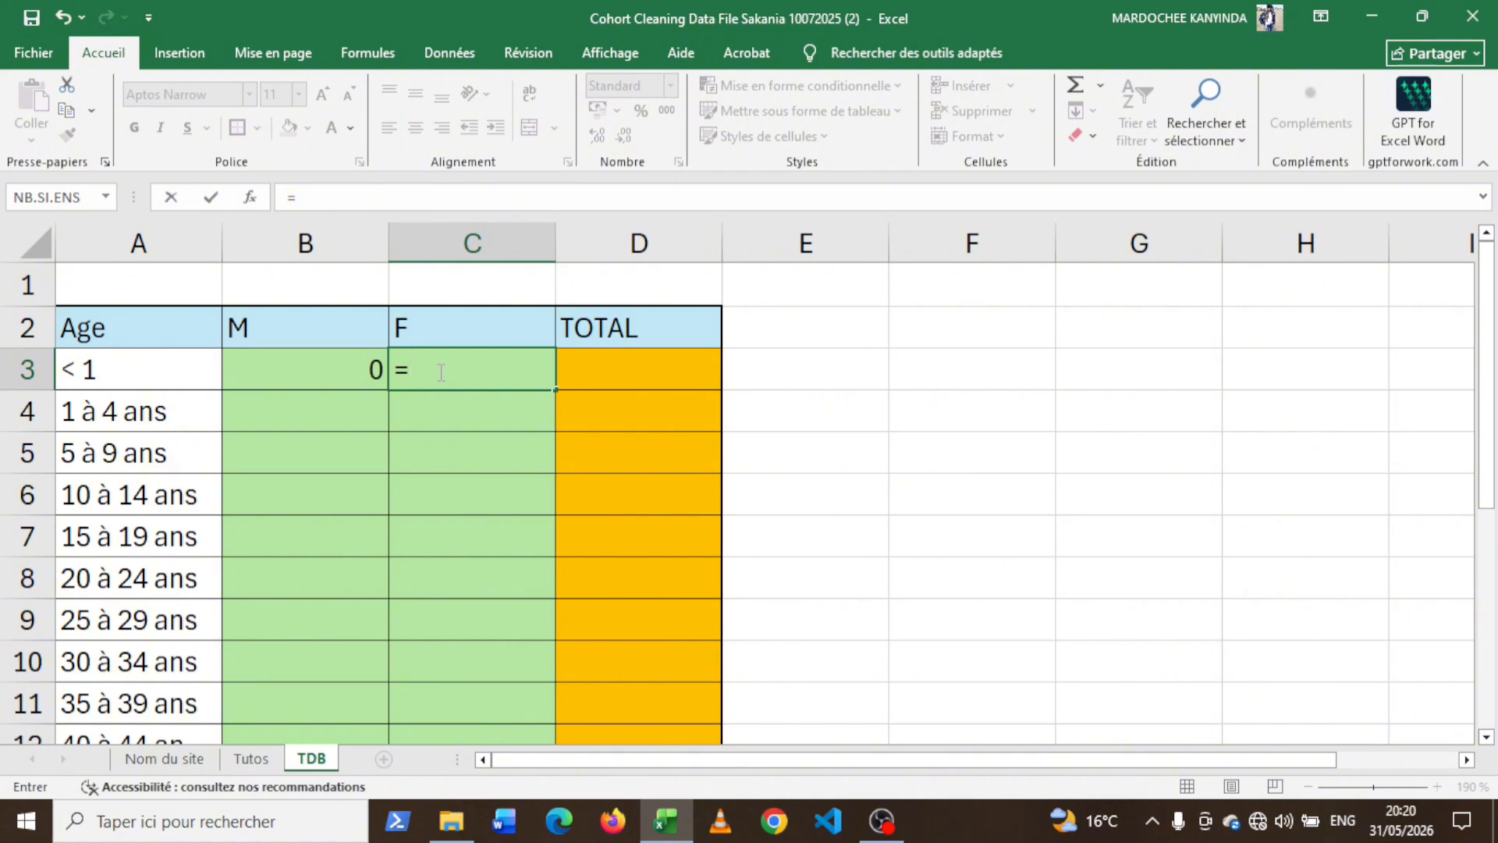
type("nb")
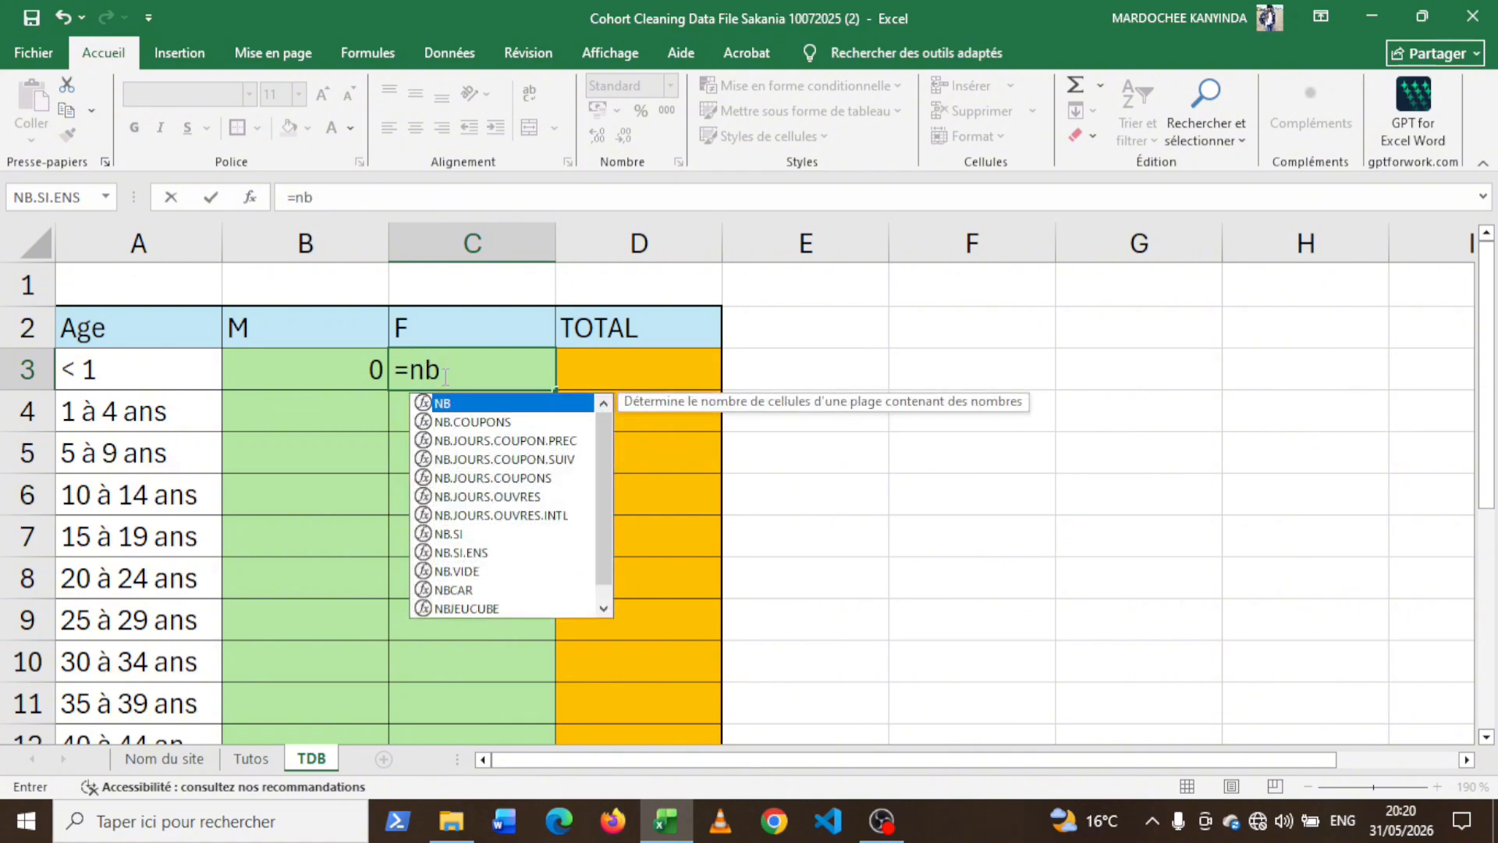
double_click(475, 552)
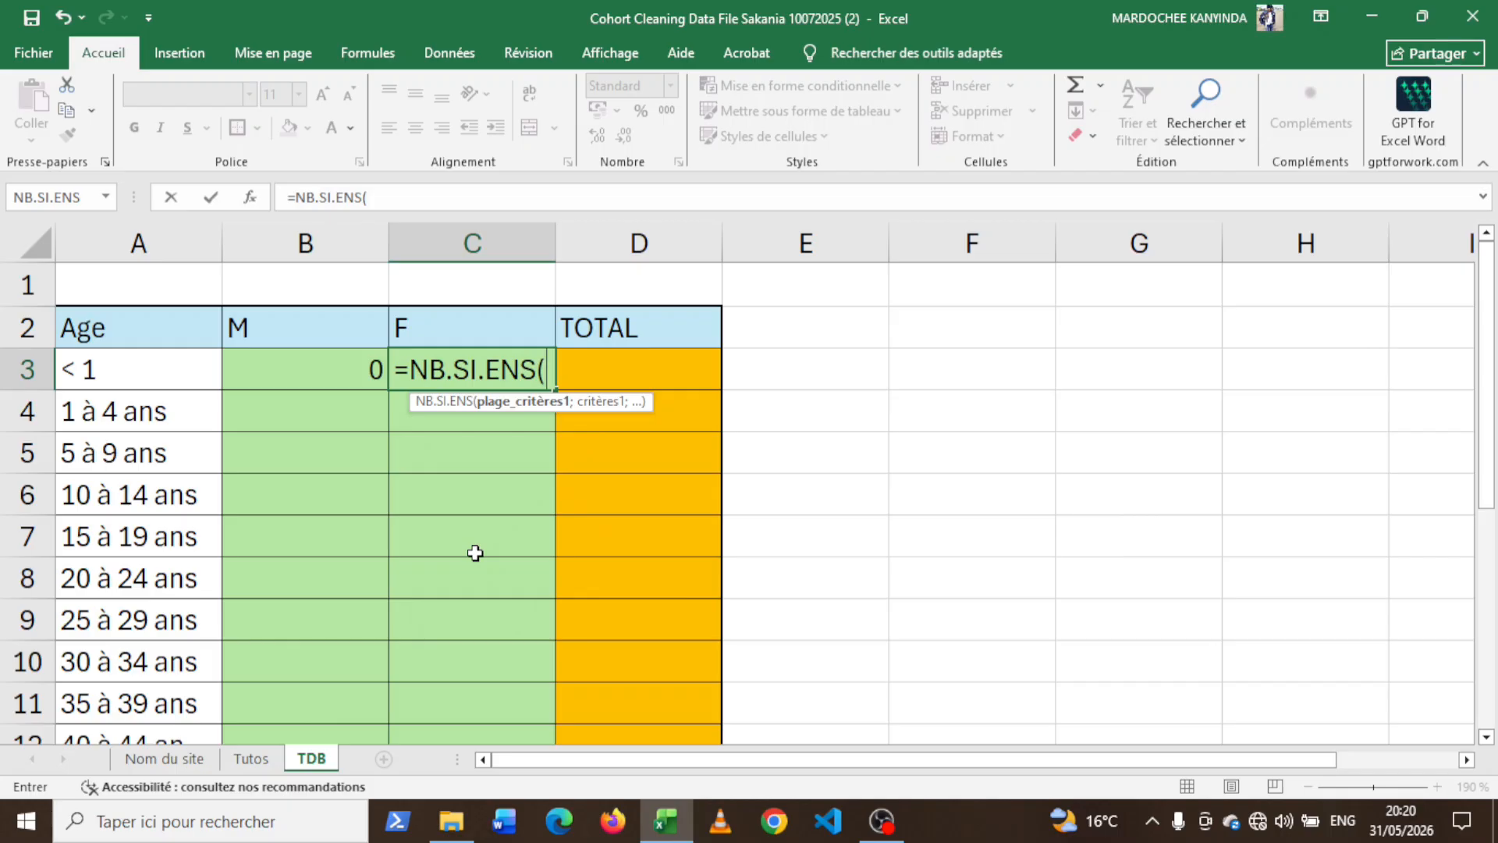
left_click(254, 761)
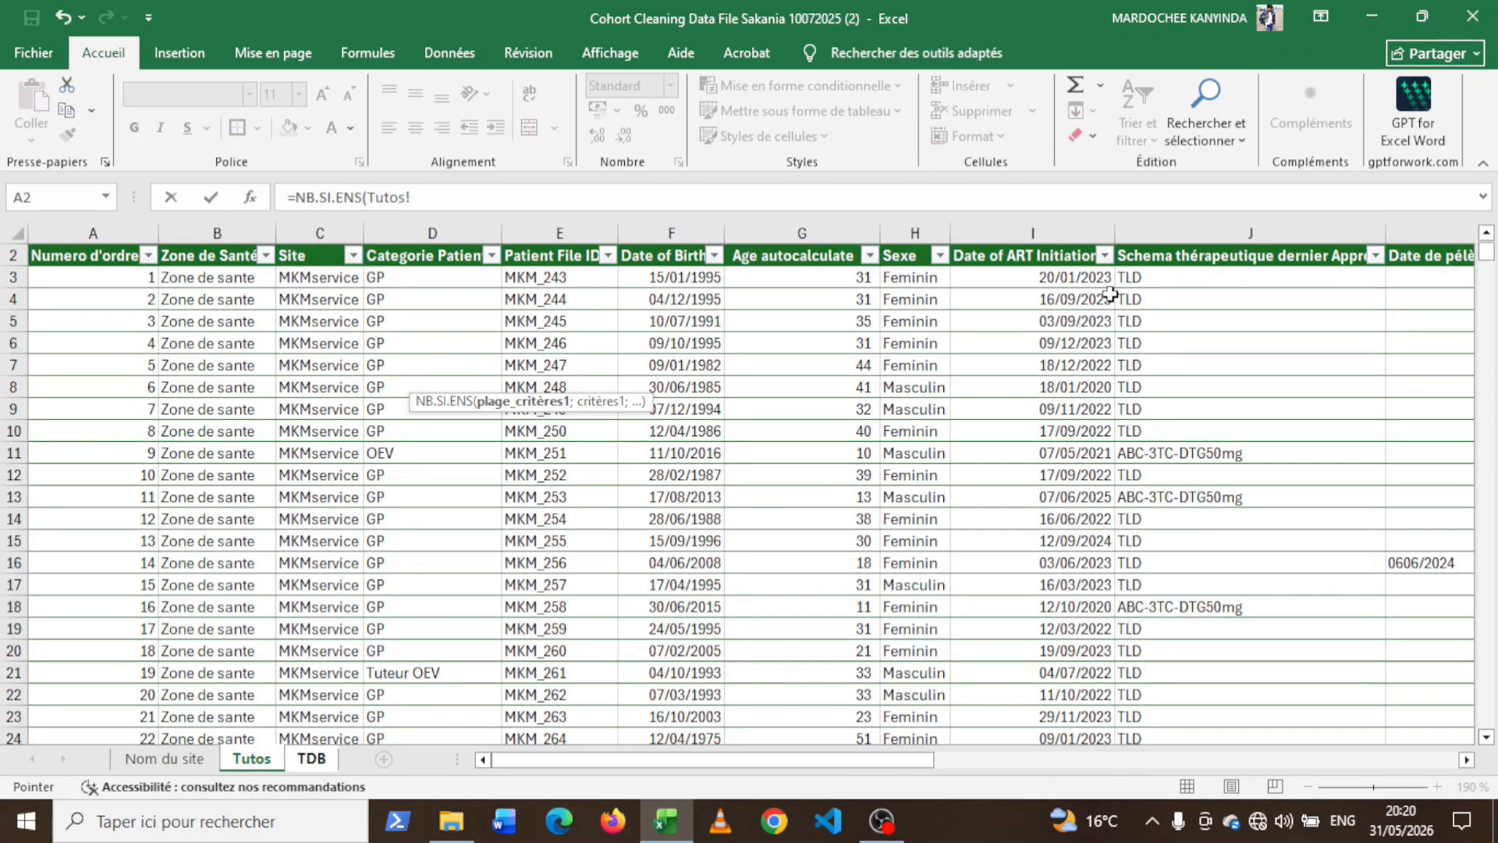
left_click(914, 242)
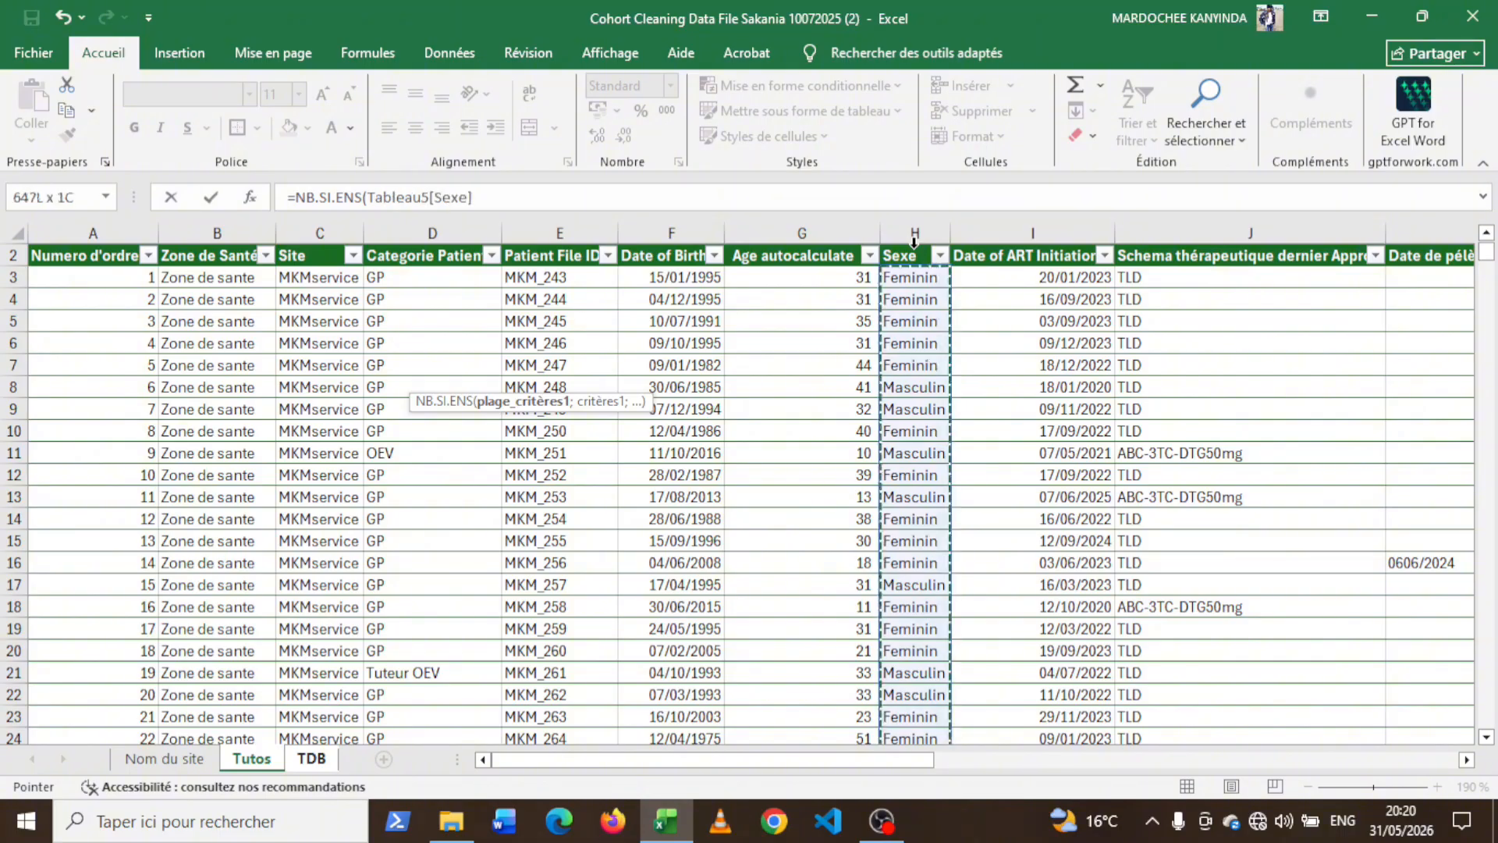
type(";")
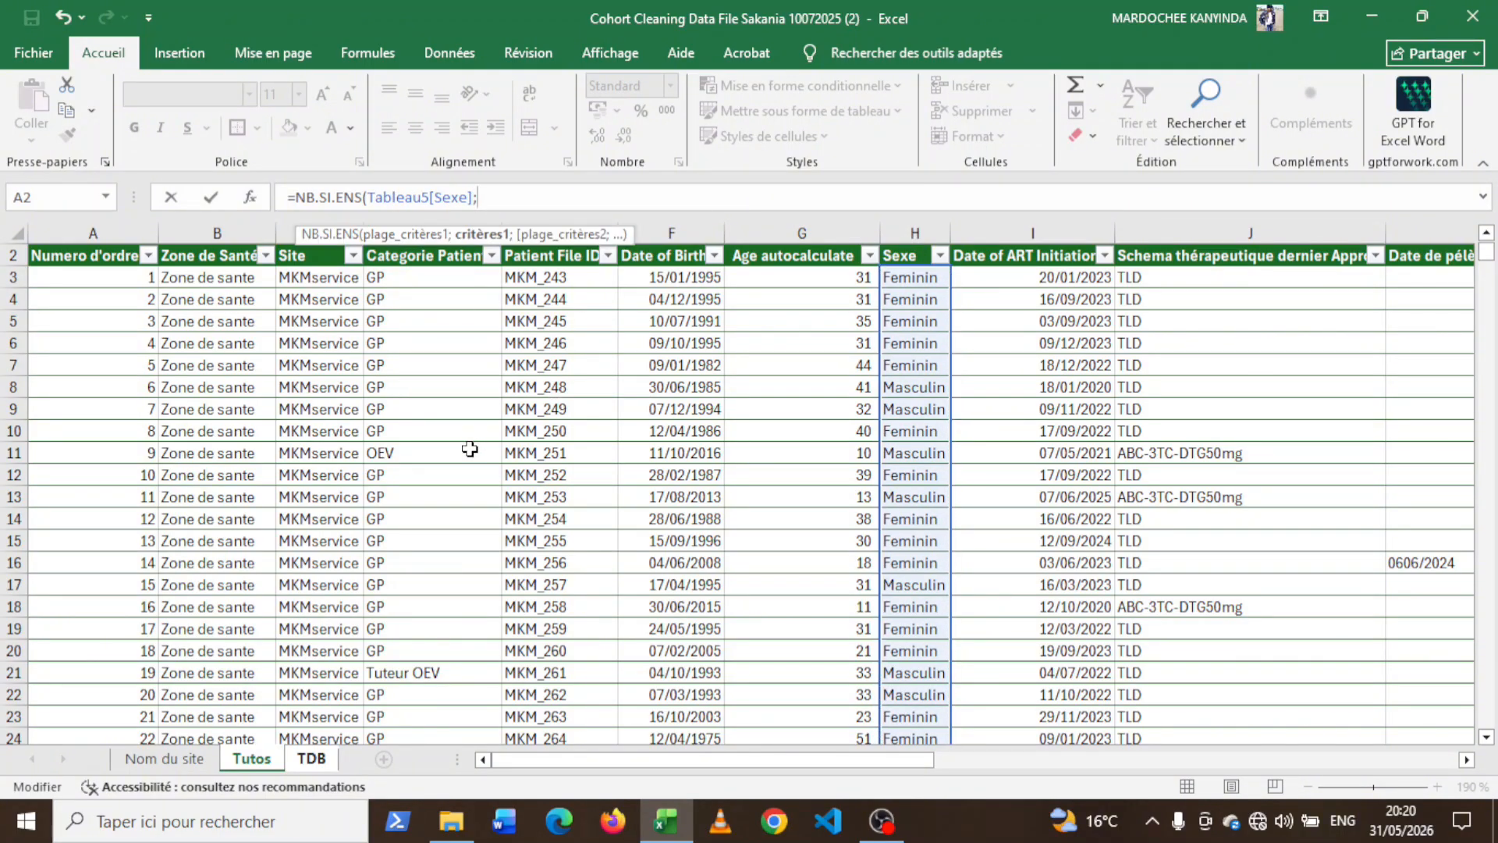
Step: Enter "Femoinin" as the first criterion of C3's formula, without any TDB sheet reference
left_click(311, 758)
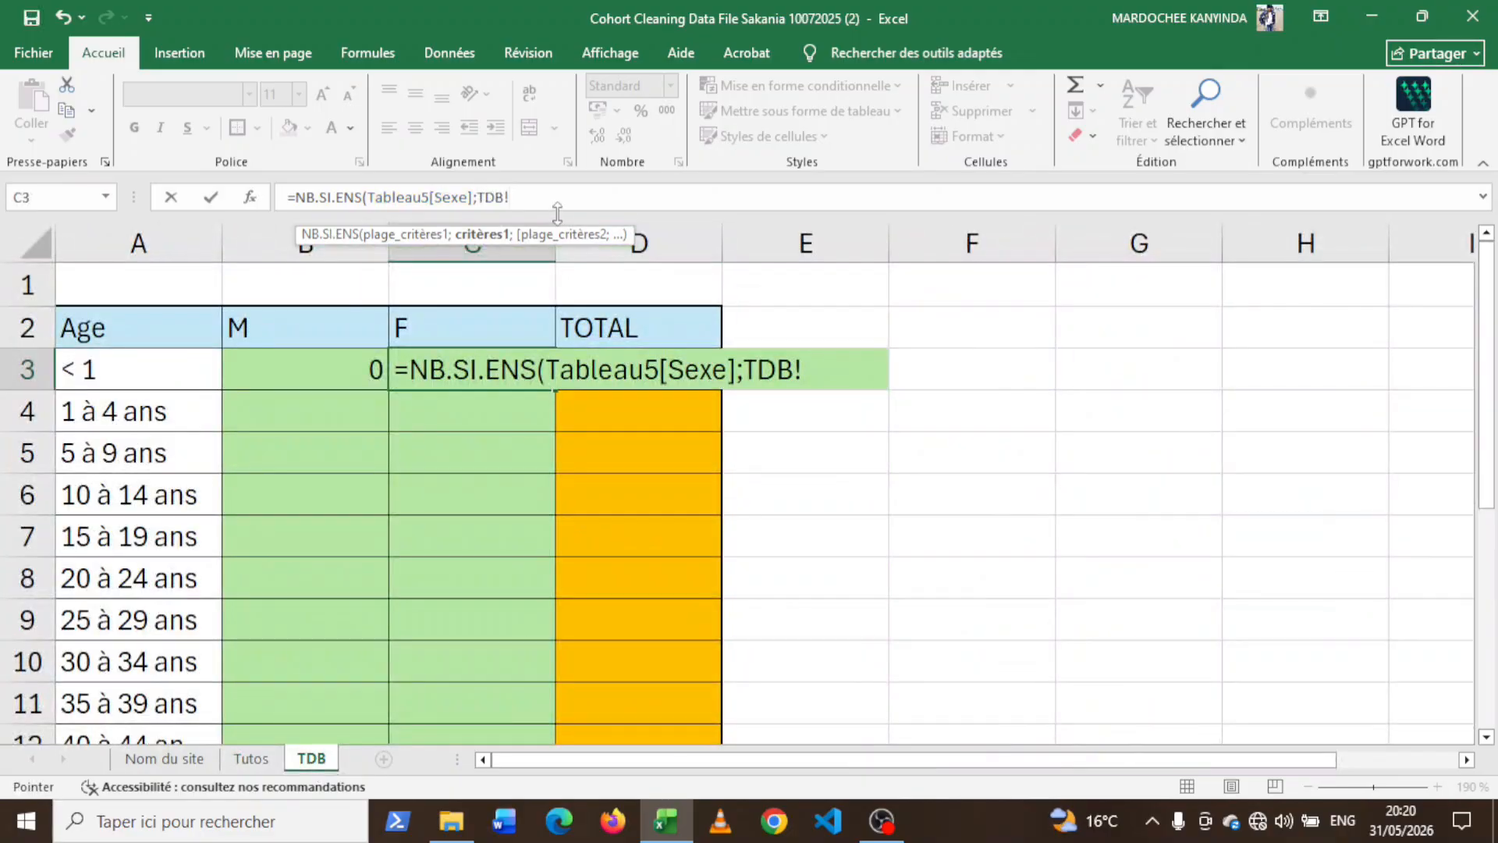
key("BackSpace")
key("BackSpace")
key("BackSpace")
key("BackSpace")
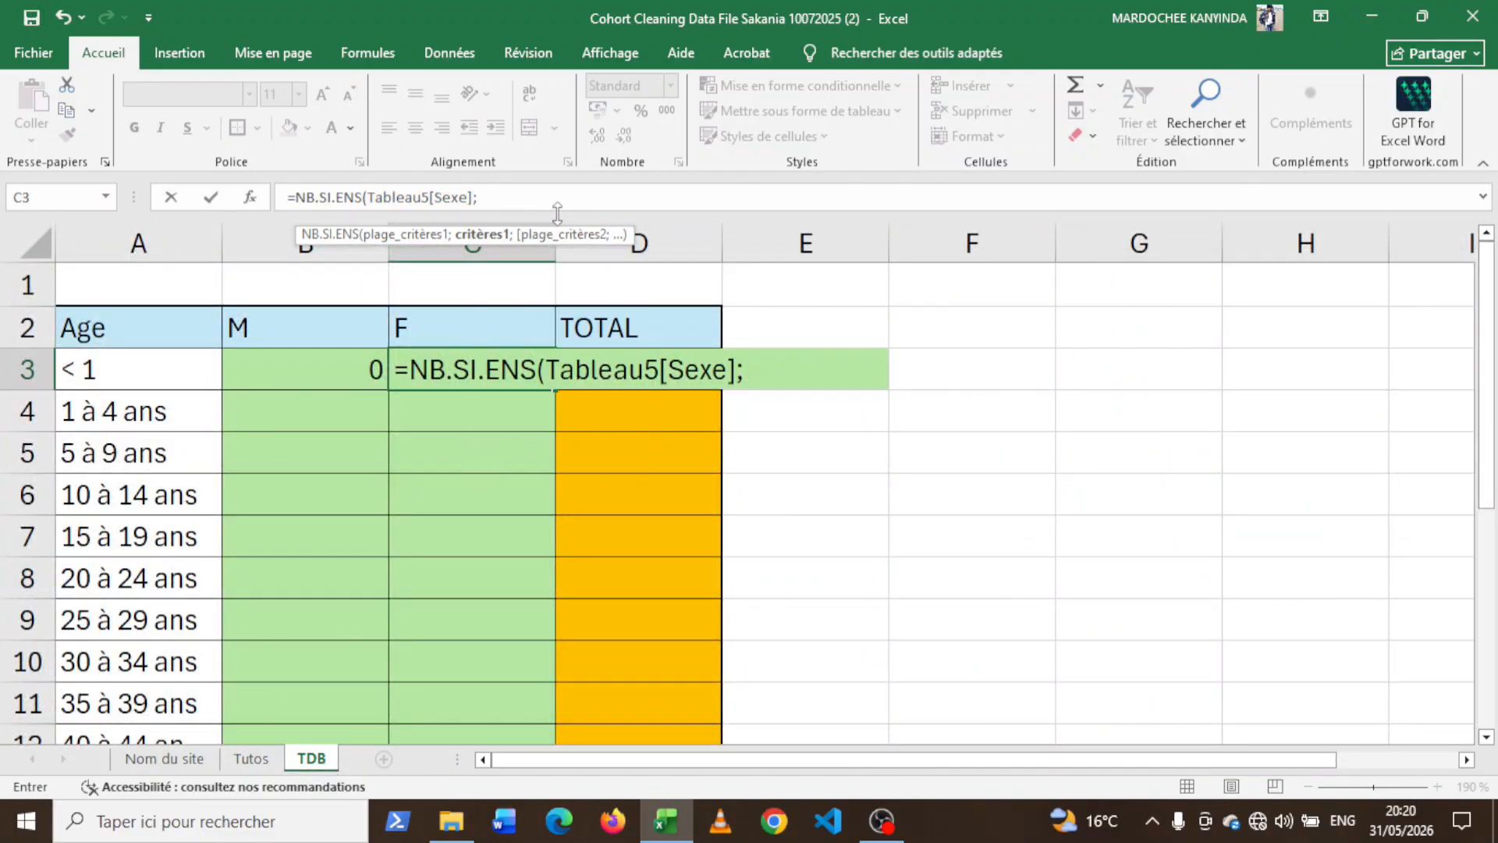
type("\"Femoinin")
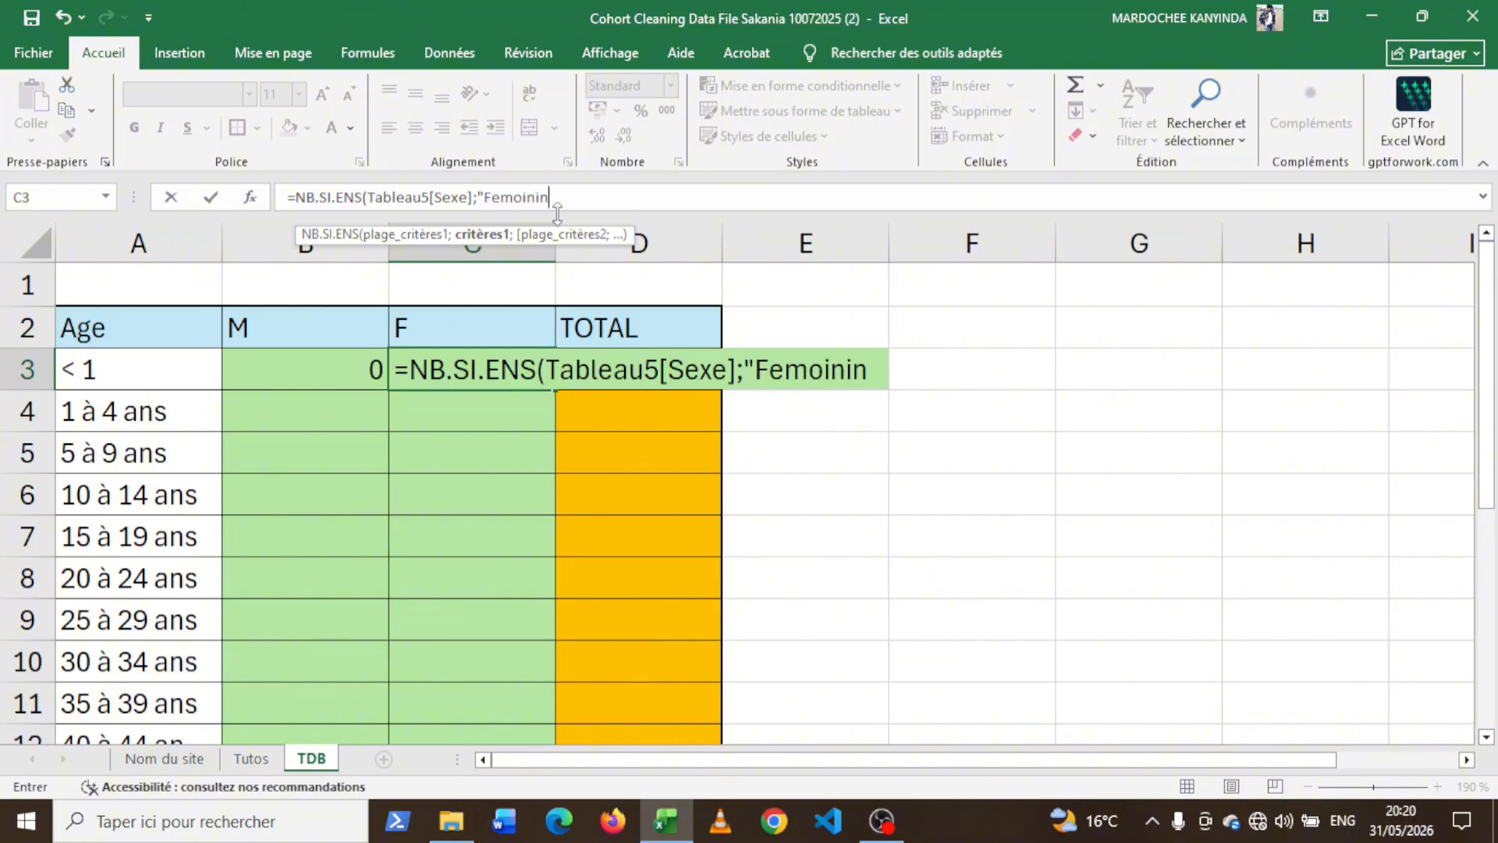
type("\";")
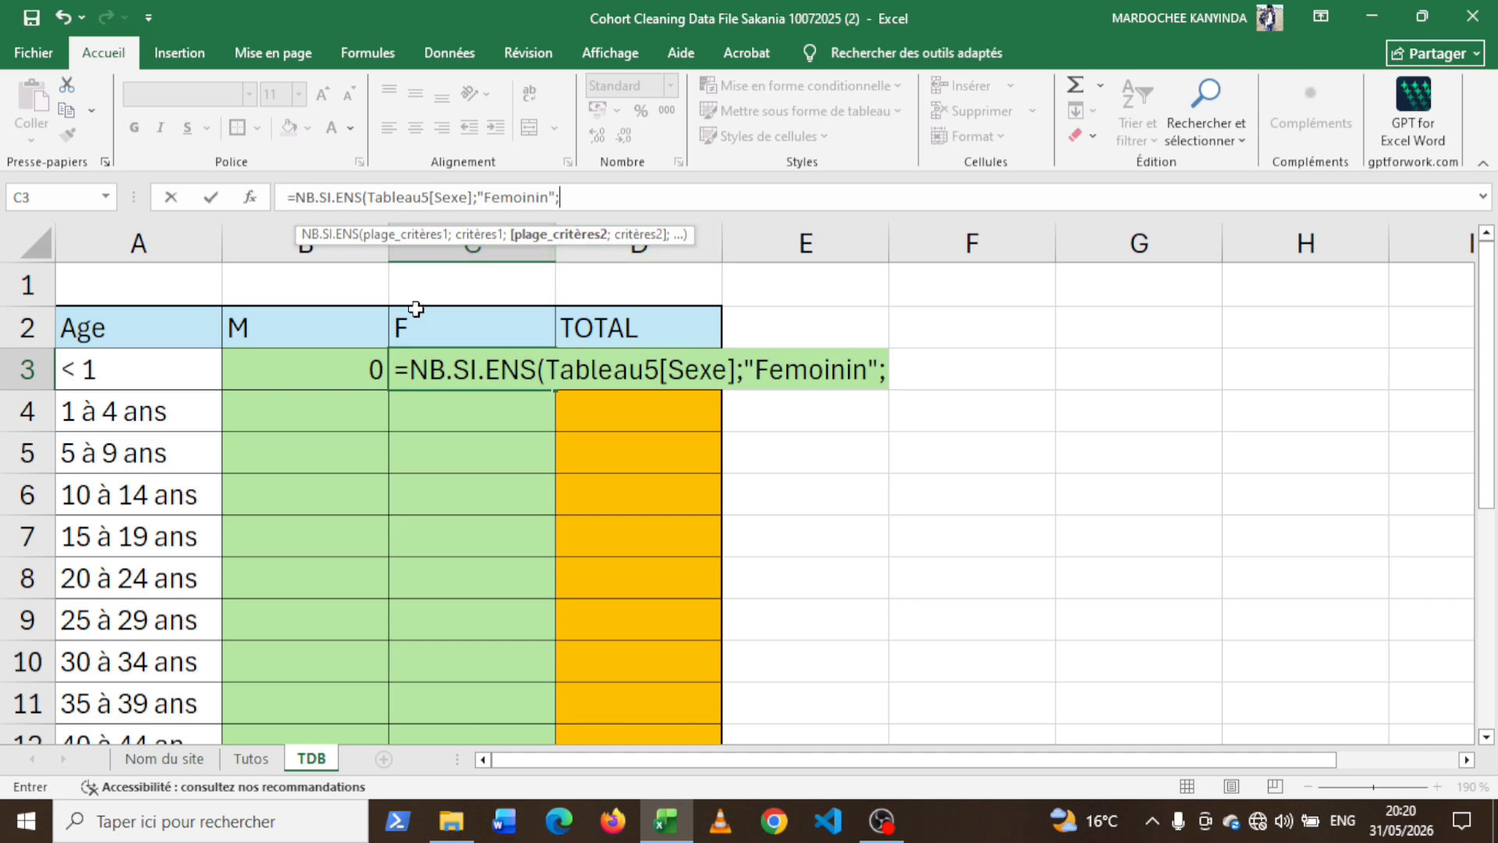
Step: Add the Tutos table's Age autocalculate column as the second criteria range in C3's formula
left_click(250, 758)
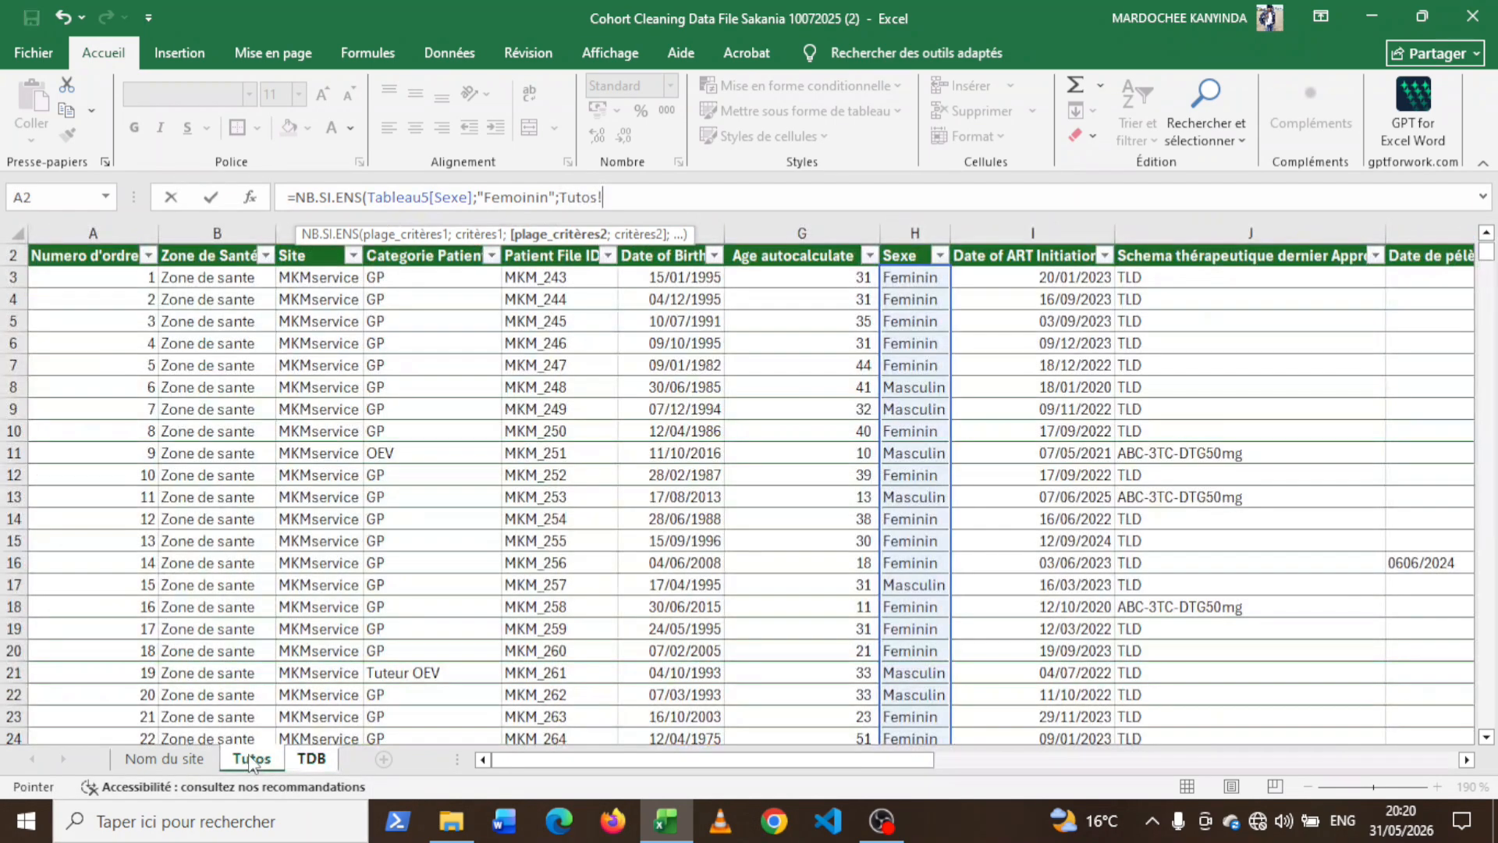
left_click(779, 243)
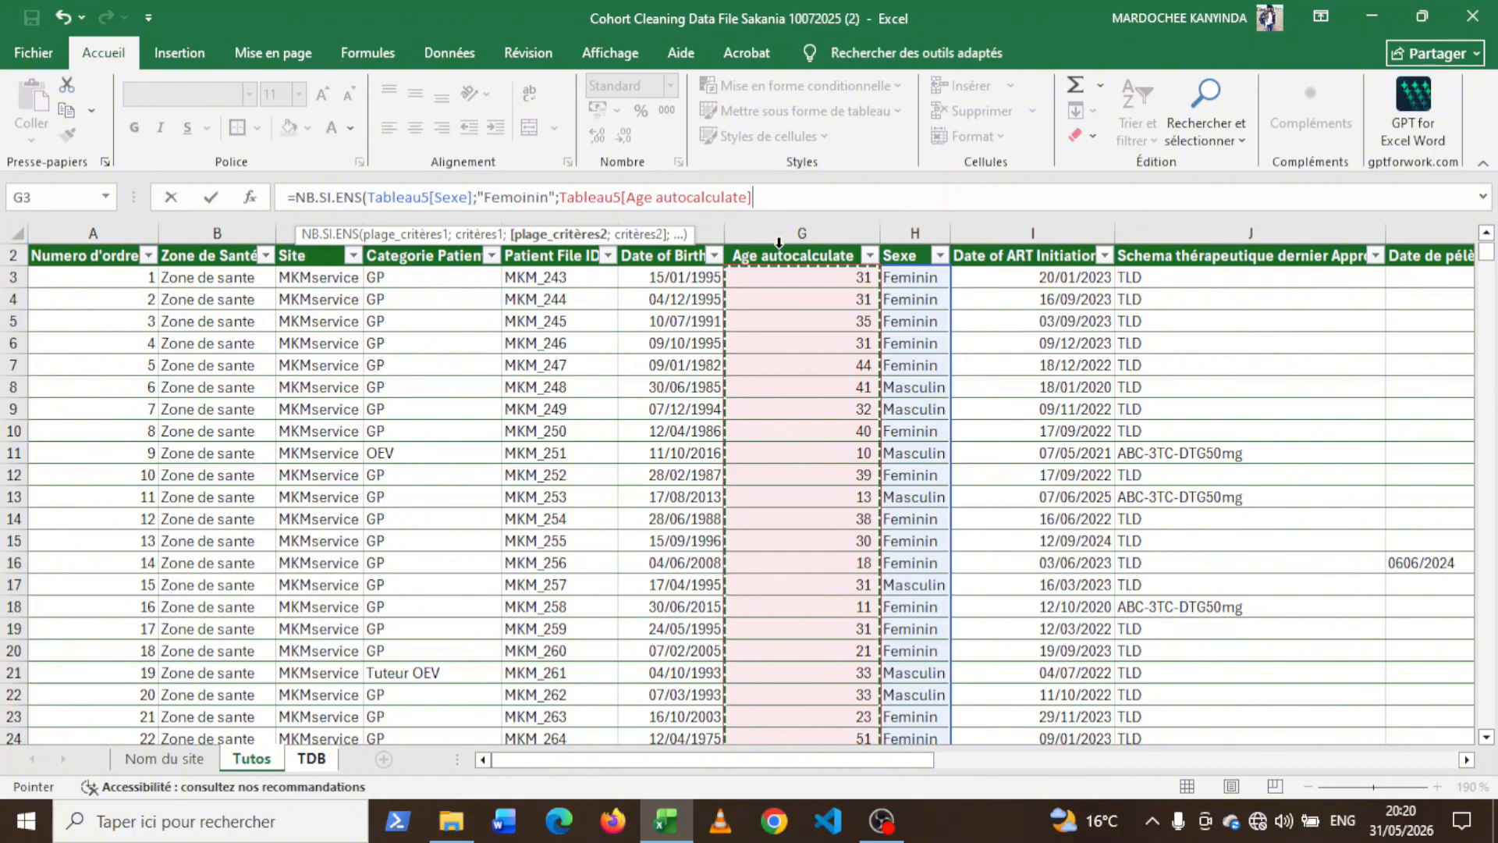
type(";")
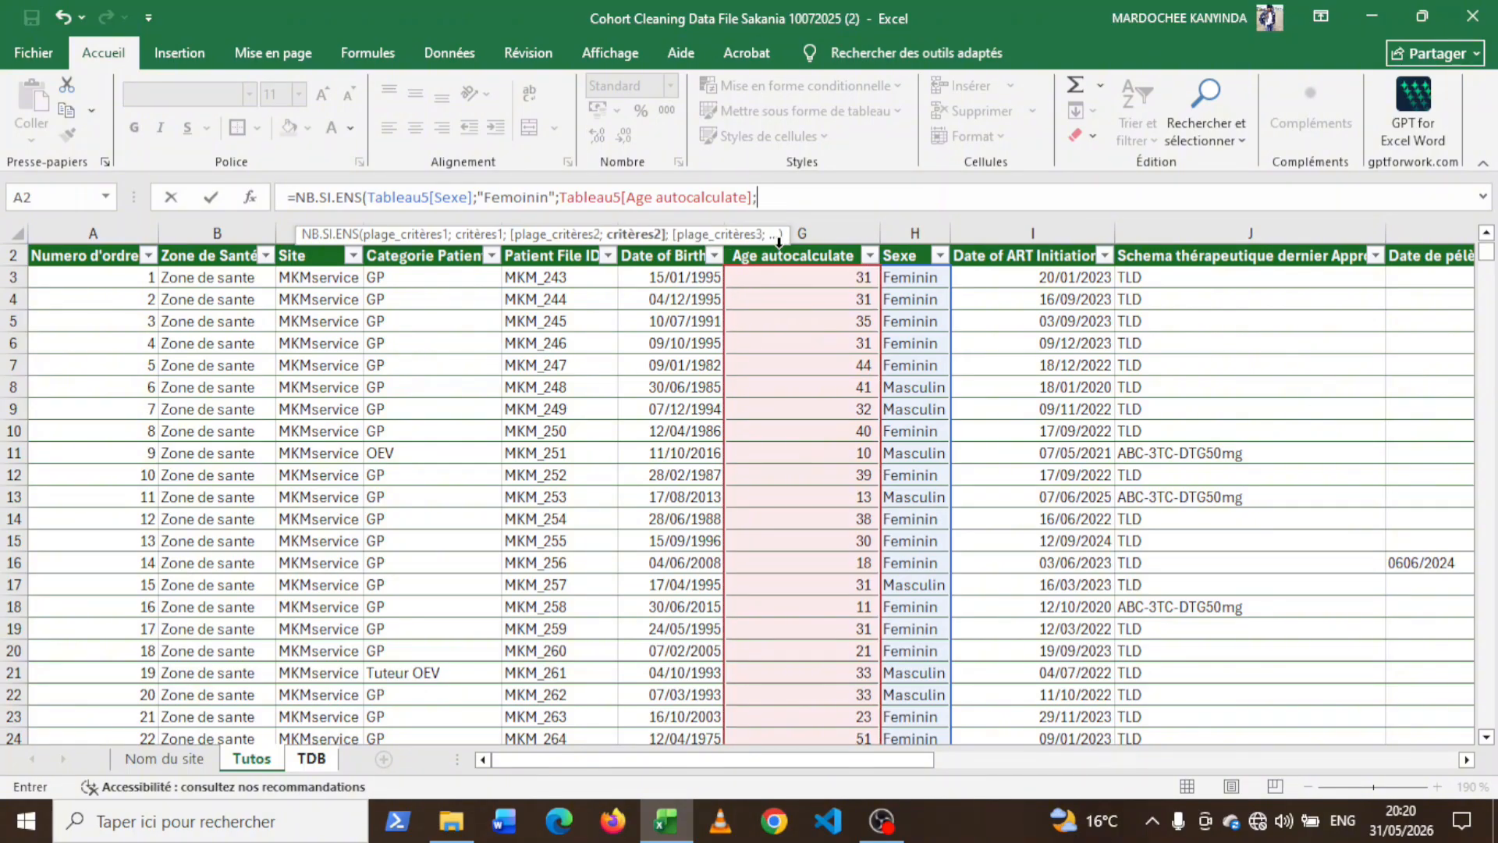
Step: Complete C3's formula with "<1" as the age criterion and no TDB sheet reference, and compare it with B3's formula
left_click(311, 759)
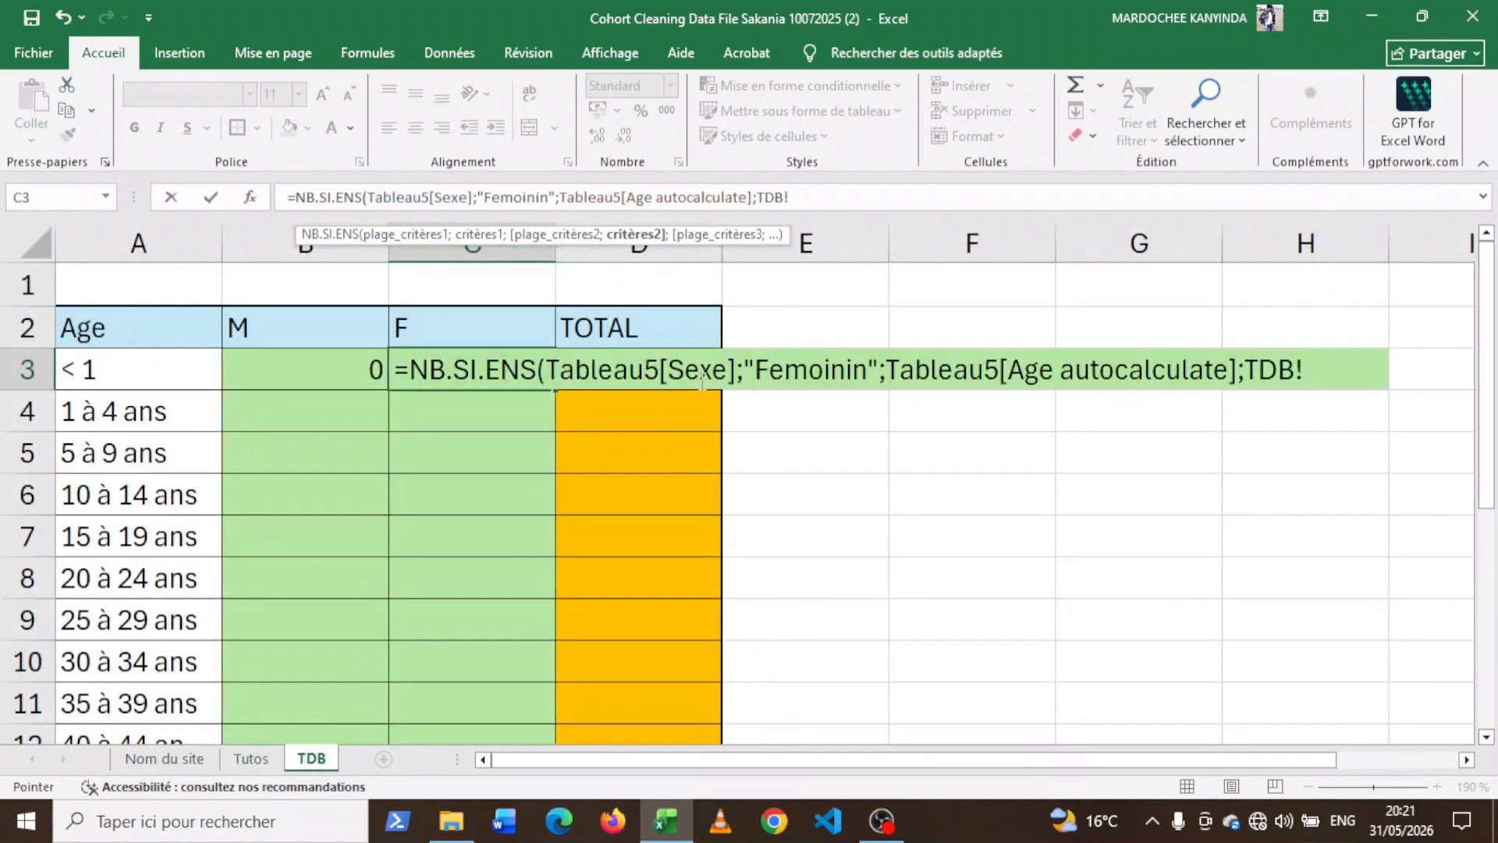
key("BackSpace")
key("BackSpace")
key("BackSpace")
key("BackSpace")
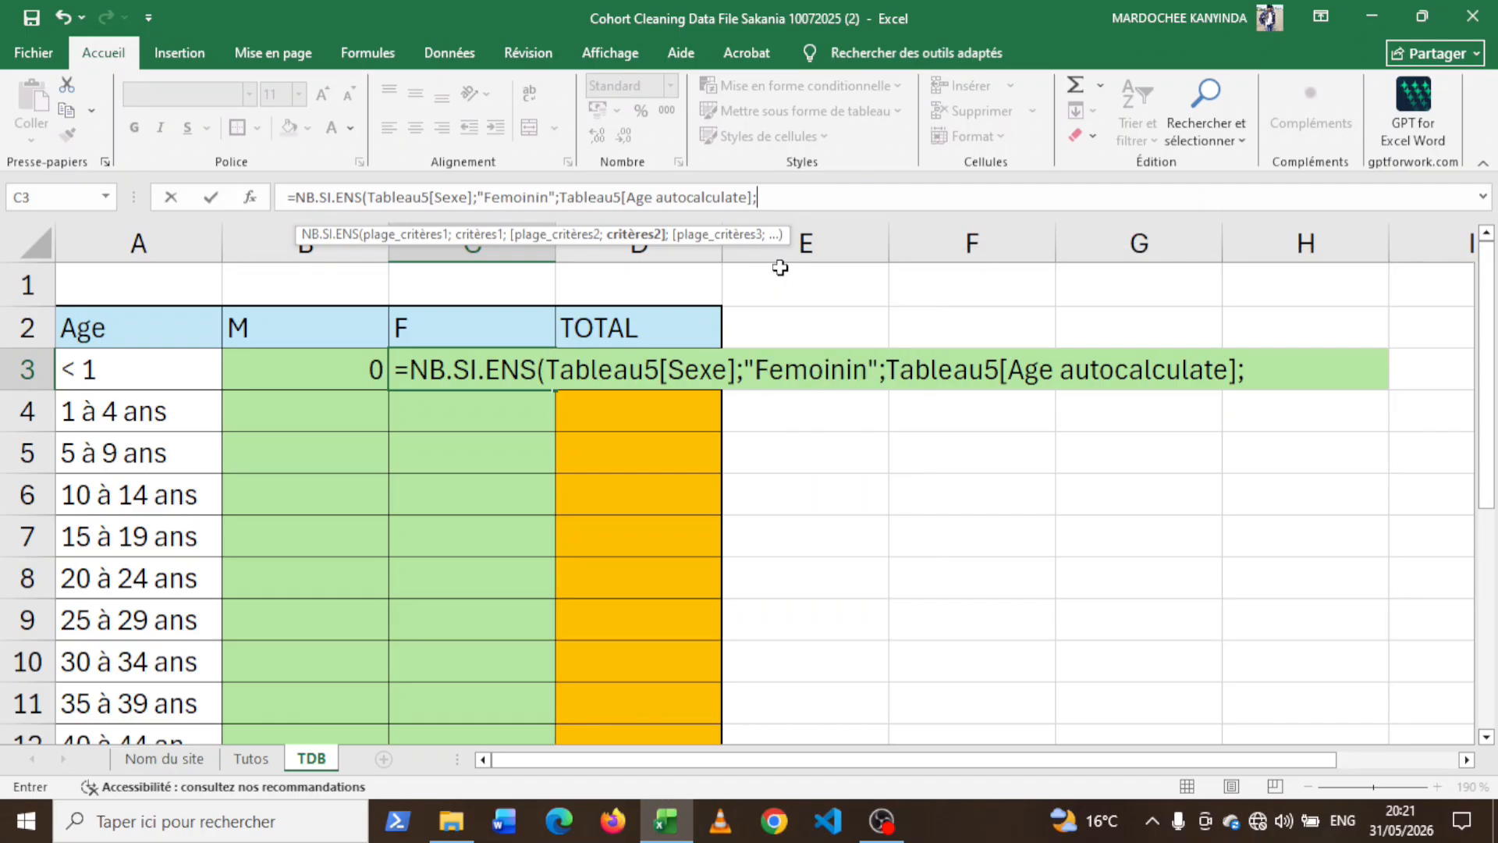
type("\"<1\"")
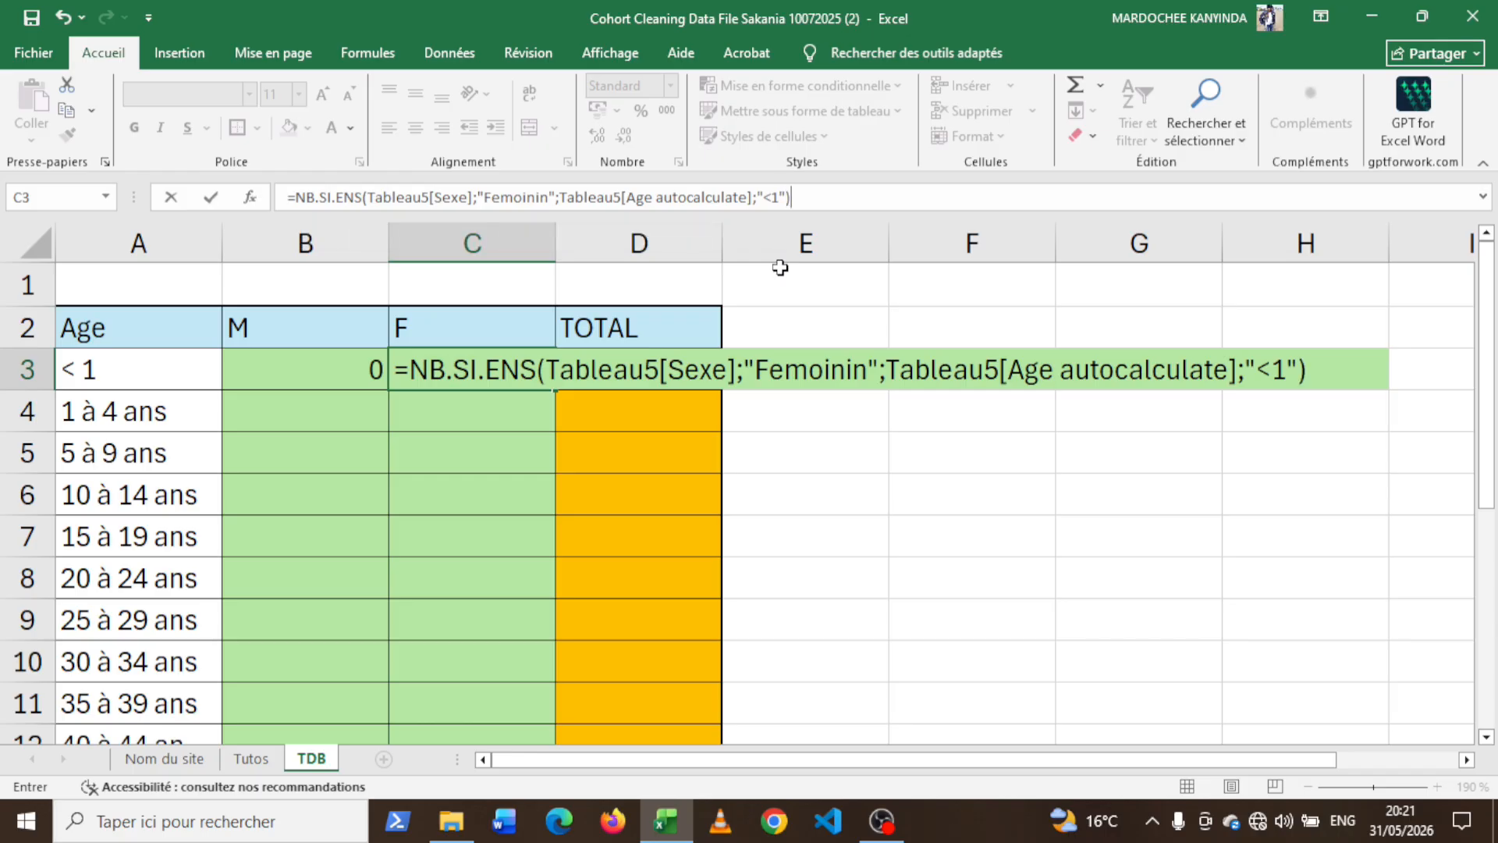
key("Return")
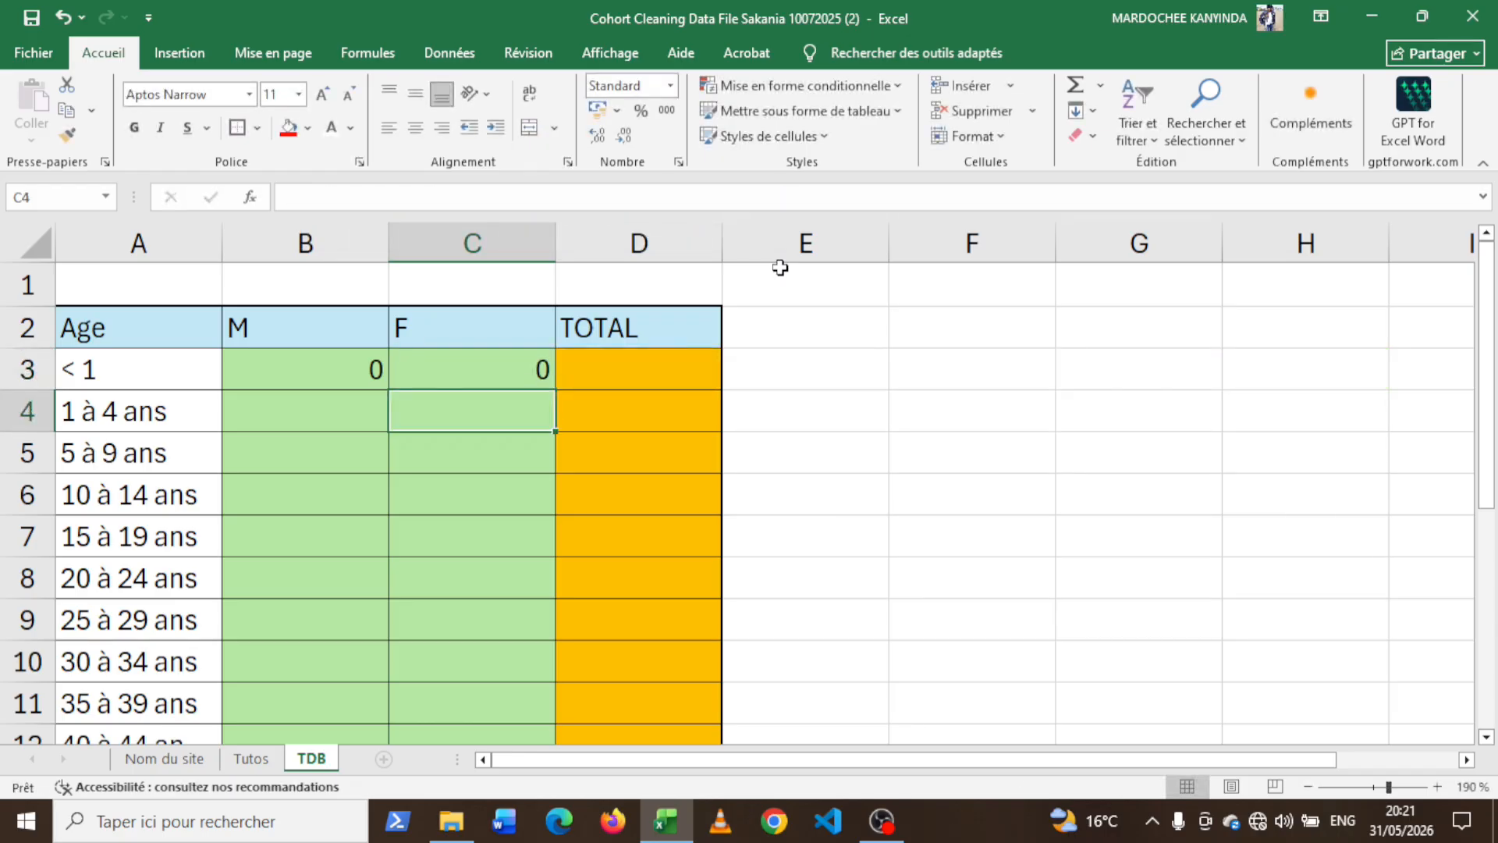
left_click(845, 403)
left_click(462, 377)
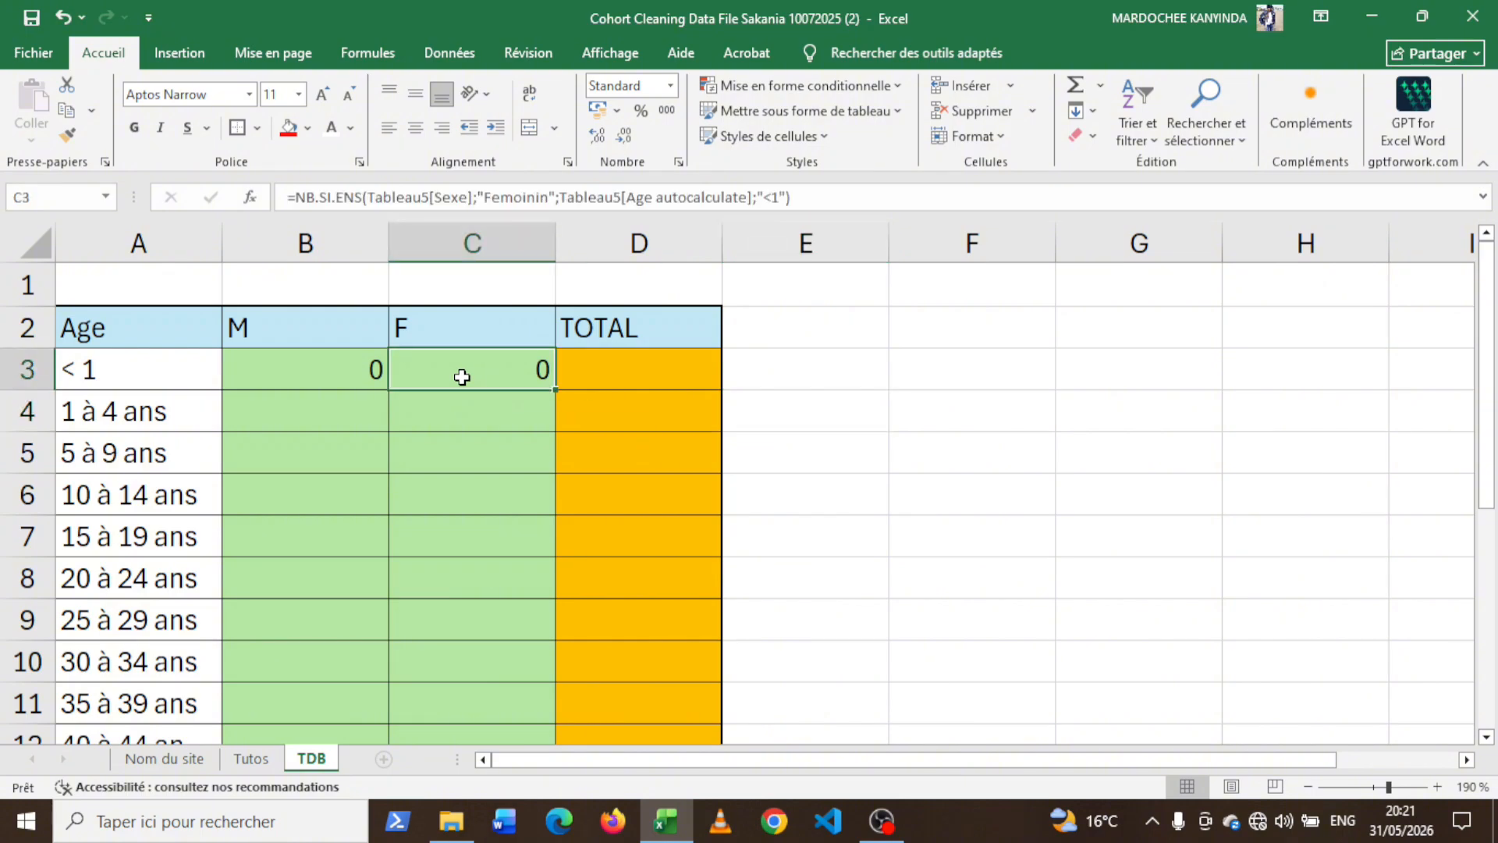
left_click(255, 370)
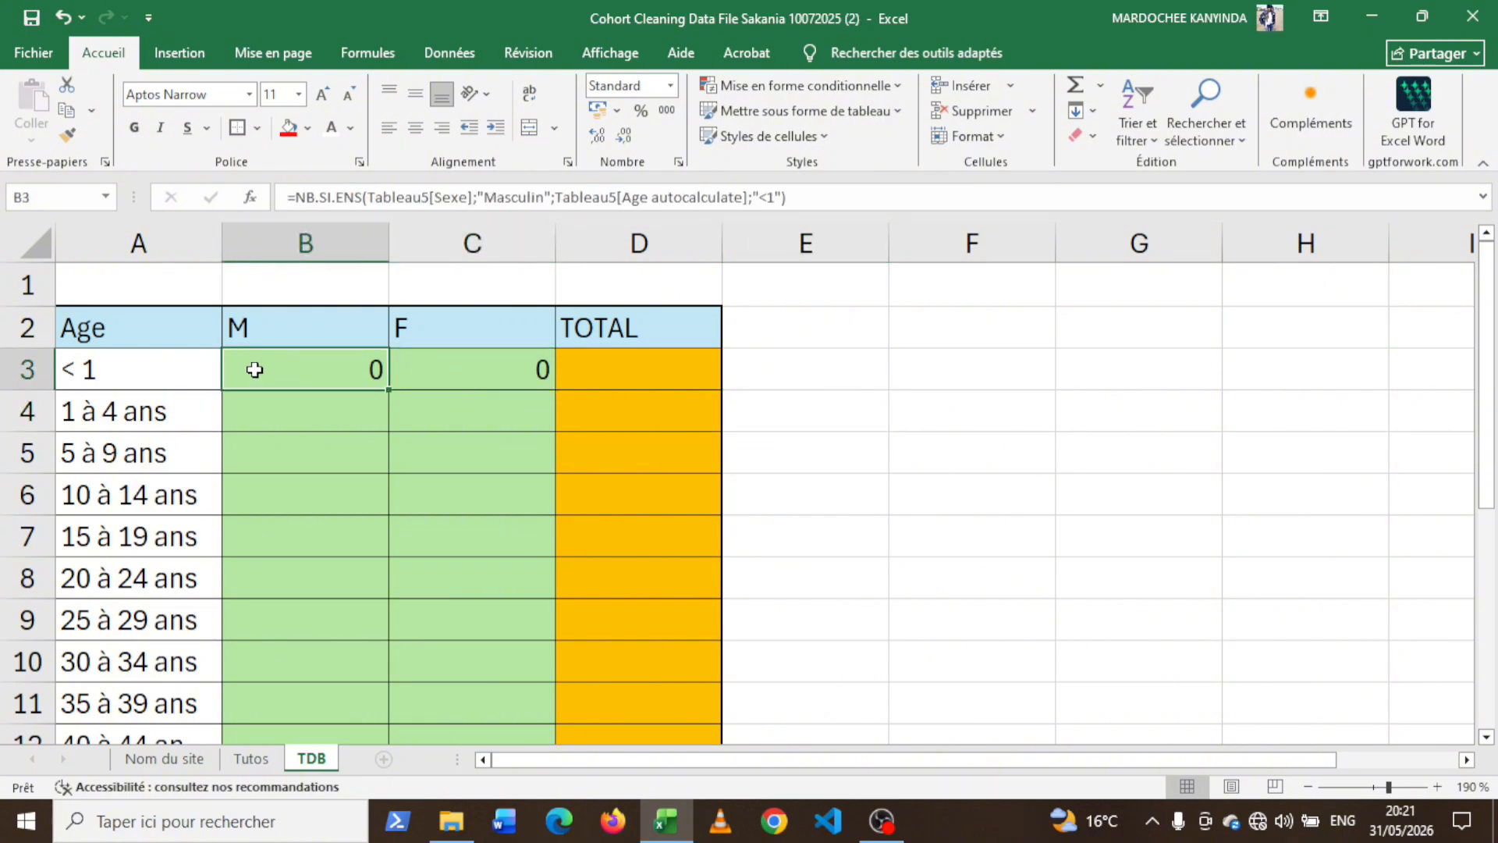
Step: Examine the Age autocalculate and Sexe columns of the Tutos table from the header row at 140% zoom, and return to TDB
left_click(251, 759)
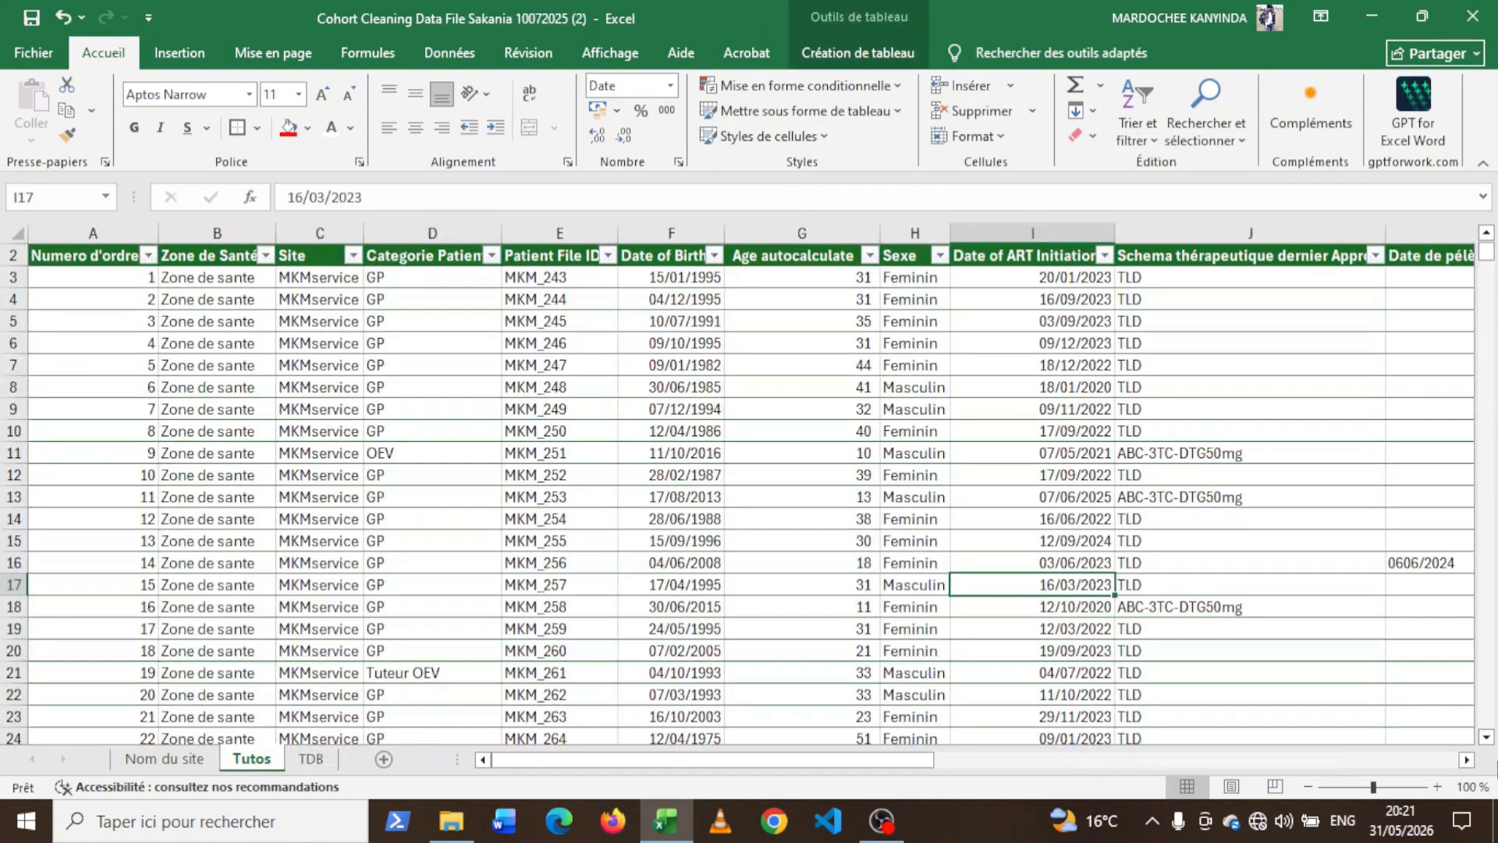
left_click(1437, 786)
left_click(1437, 787)
left_click(1437, 787)
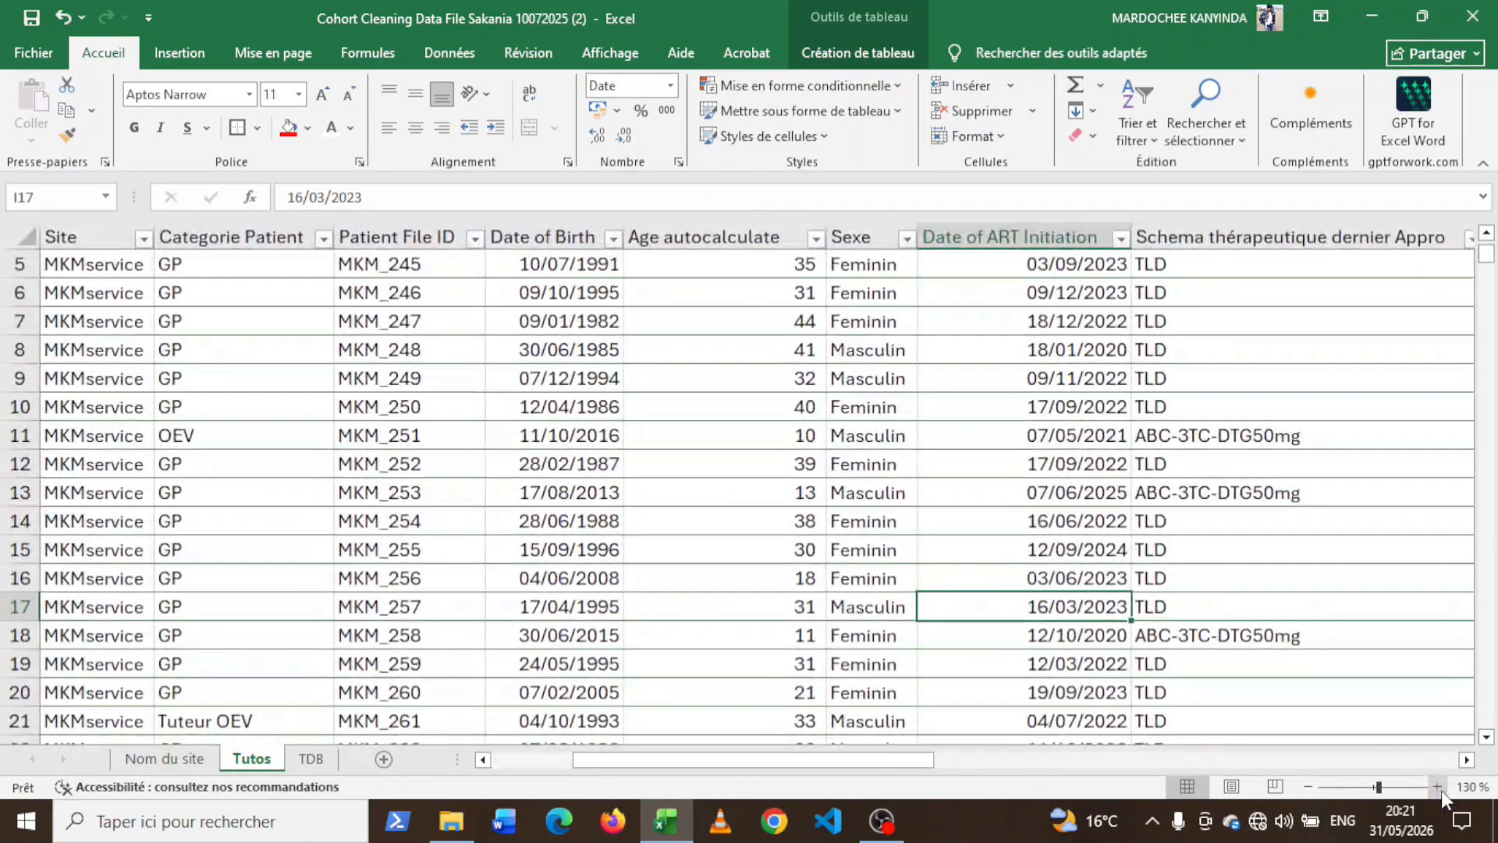
left_click(1437, 787)
left_click(1486, 233)
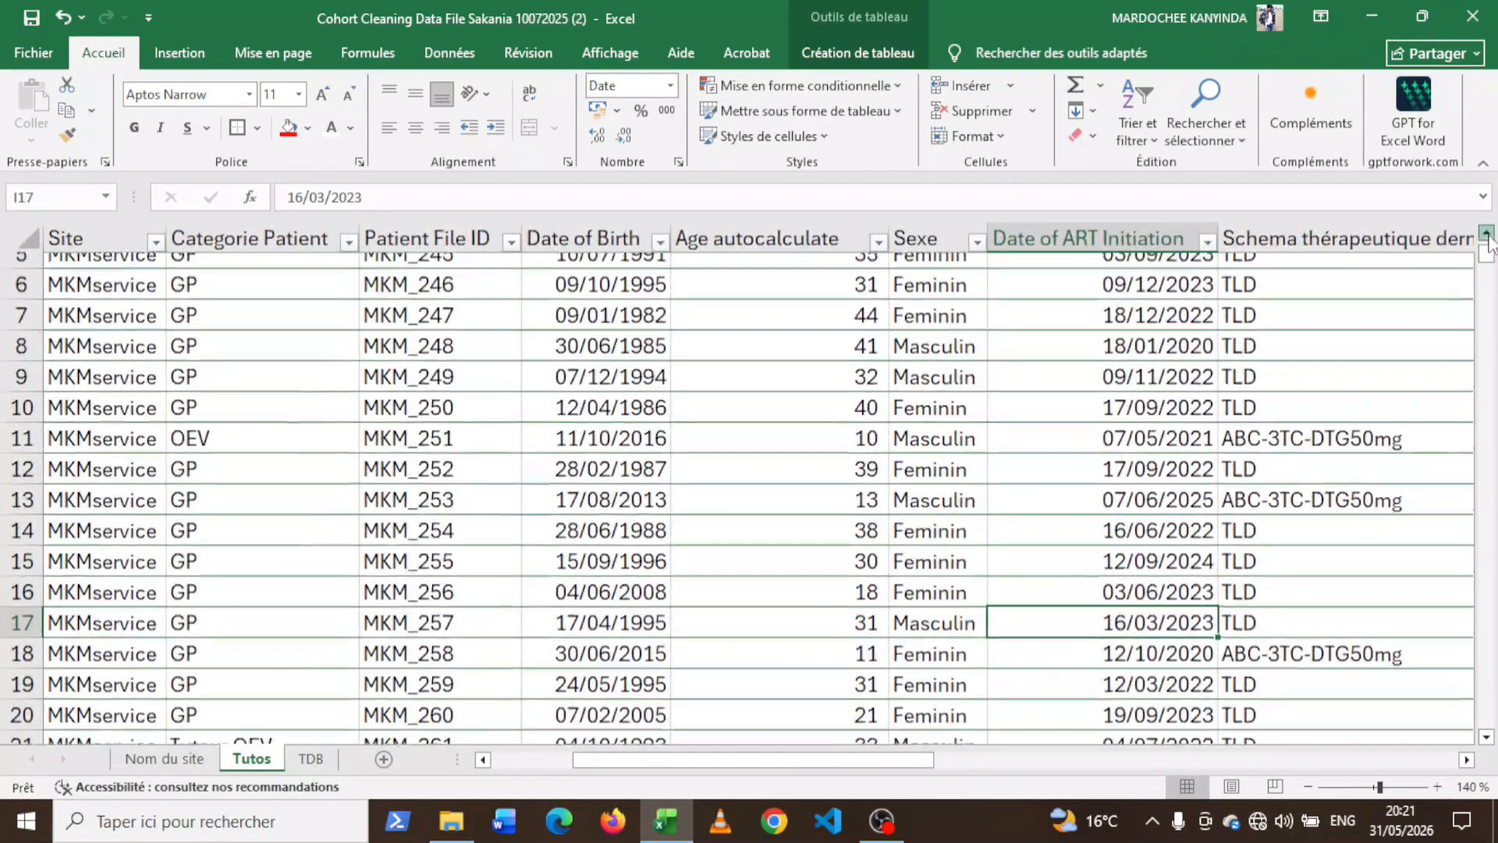
left_click(1487, 234)
left_click(1487, 235)
left_click(1487, 234)
left_click(1487, 234)
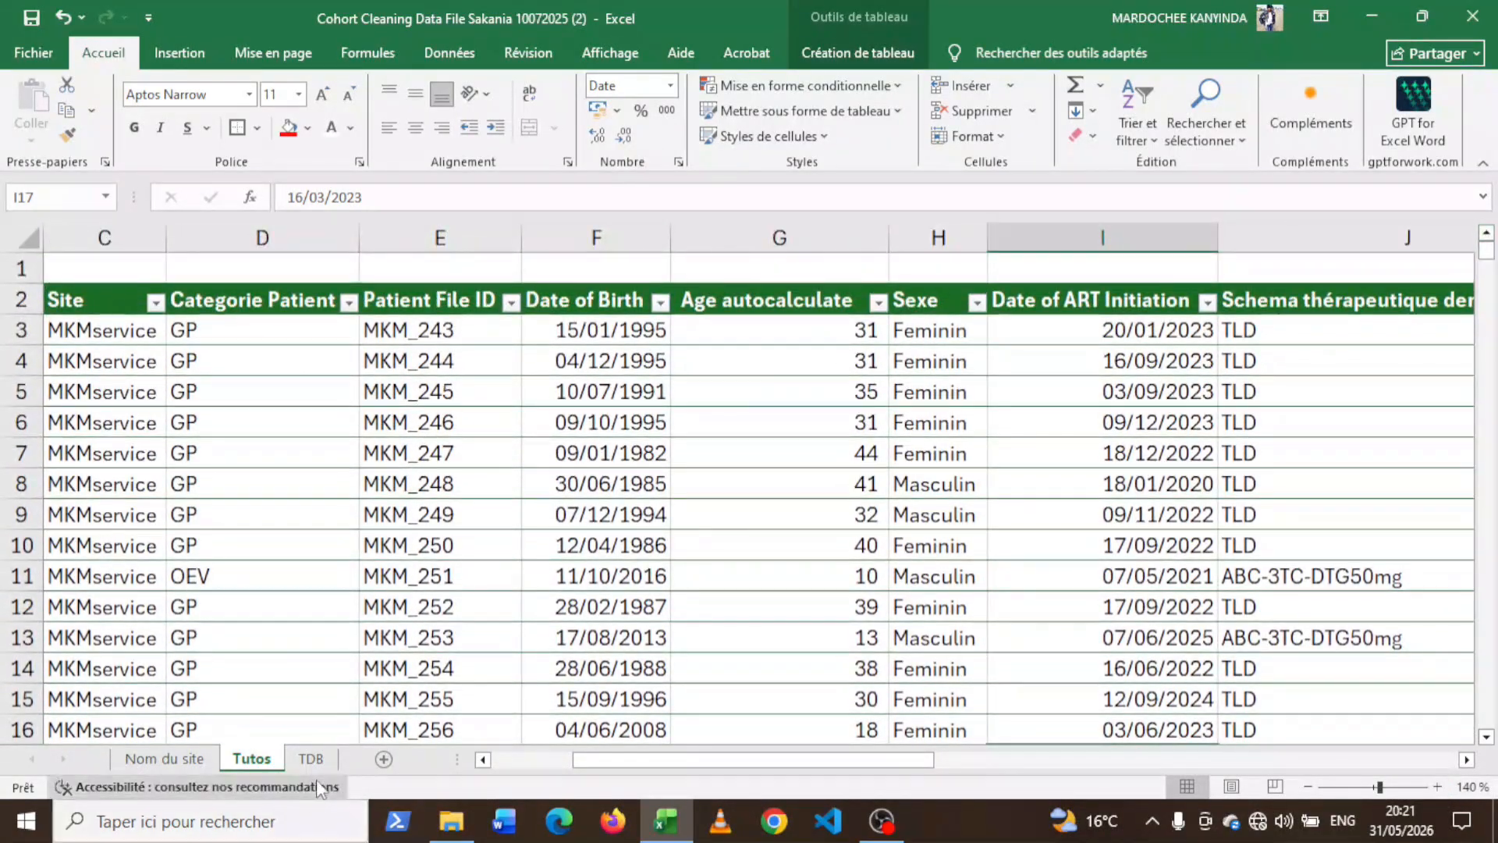
left_click(311, 758)
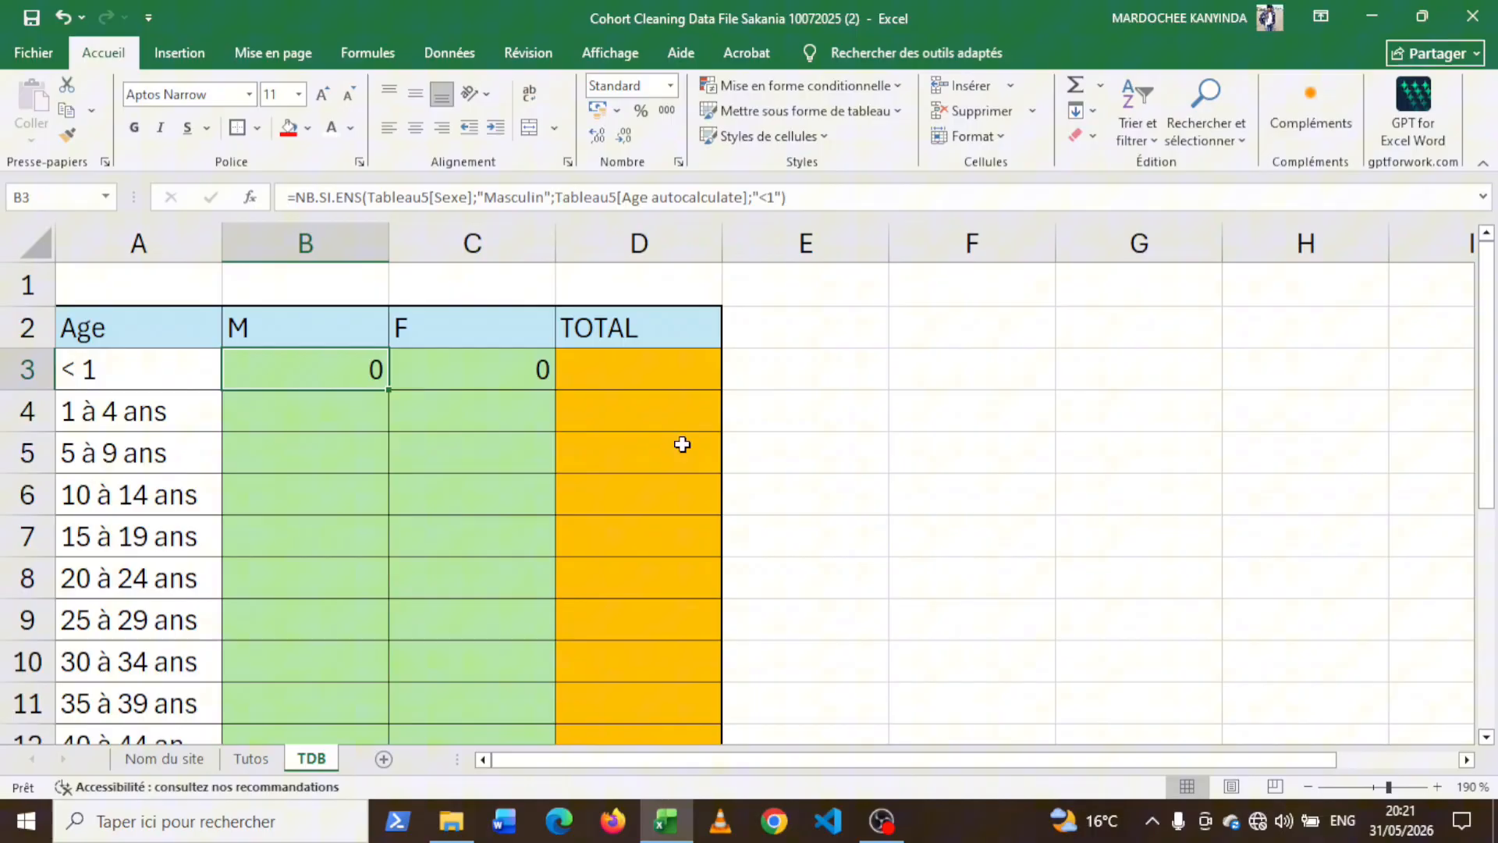
Step: Total the male and female counts of the < 1 row in D3 with =SOMME(B3:C3)
left_click(650, 361)
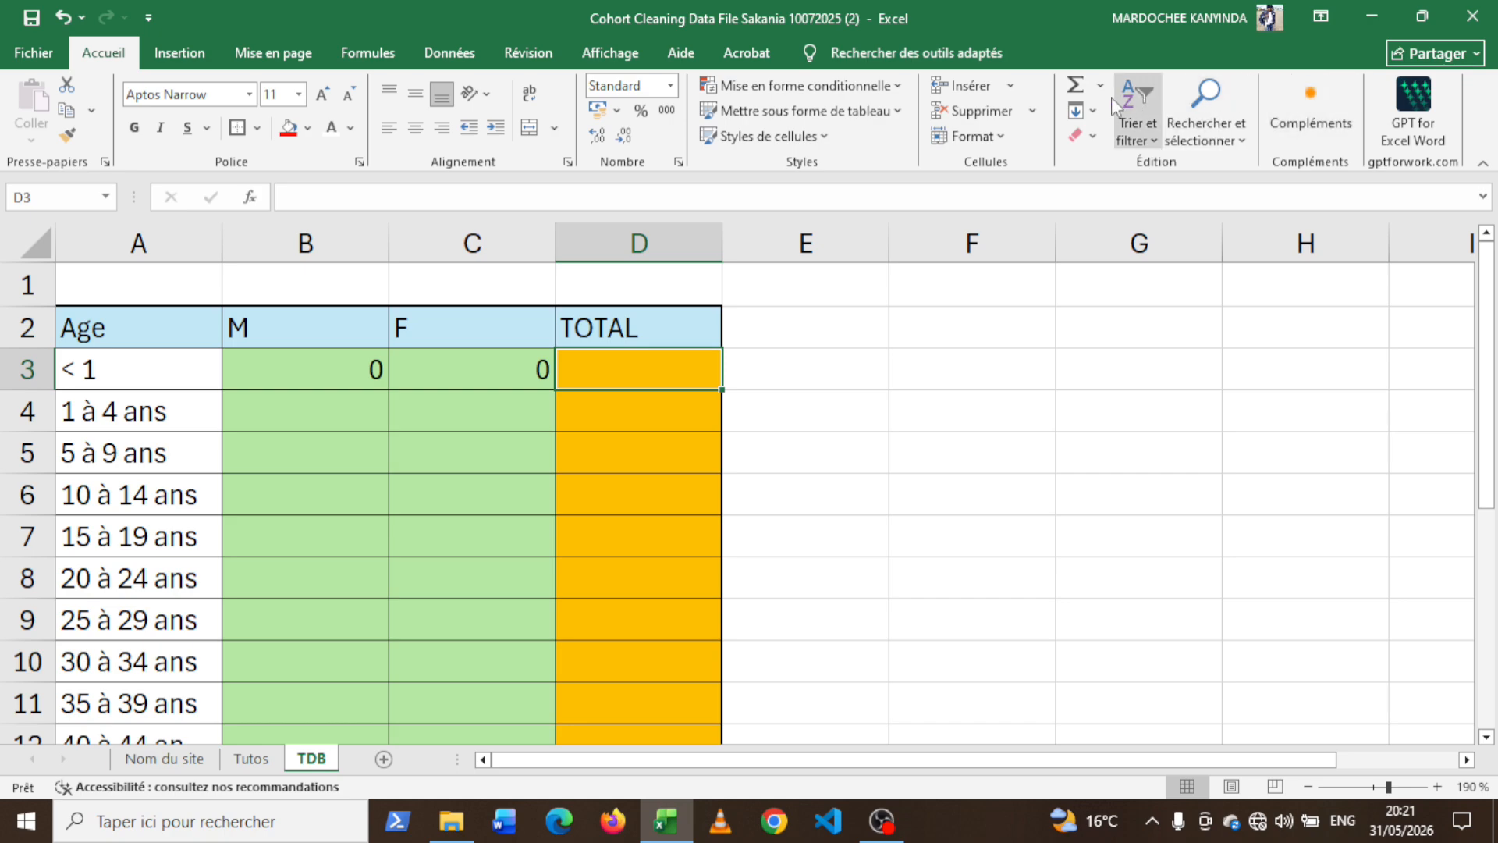
left_click(1076, 88)
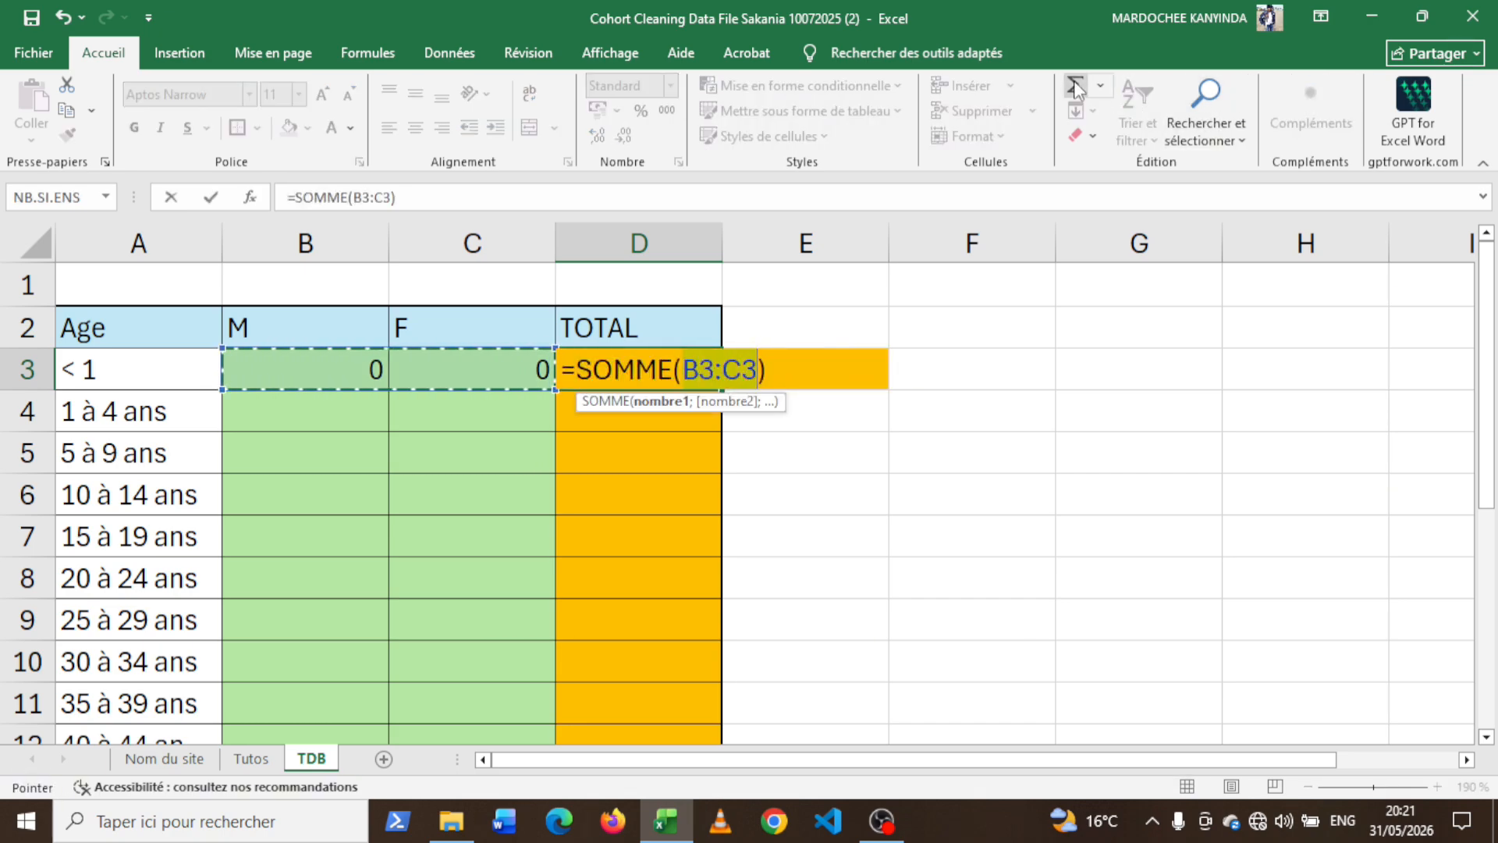
key("Return")
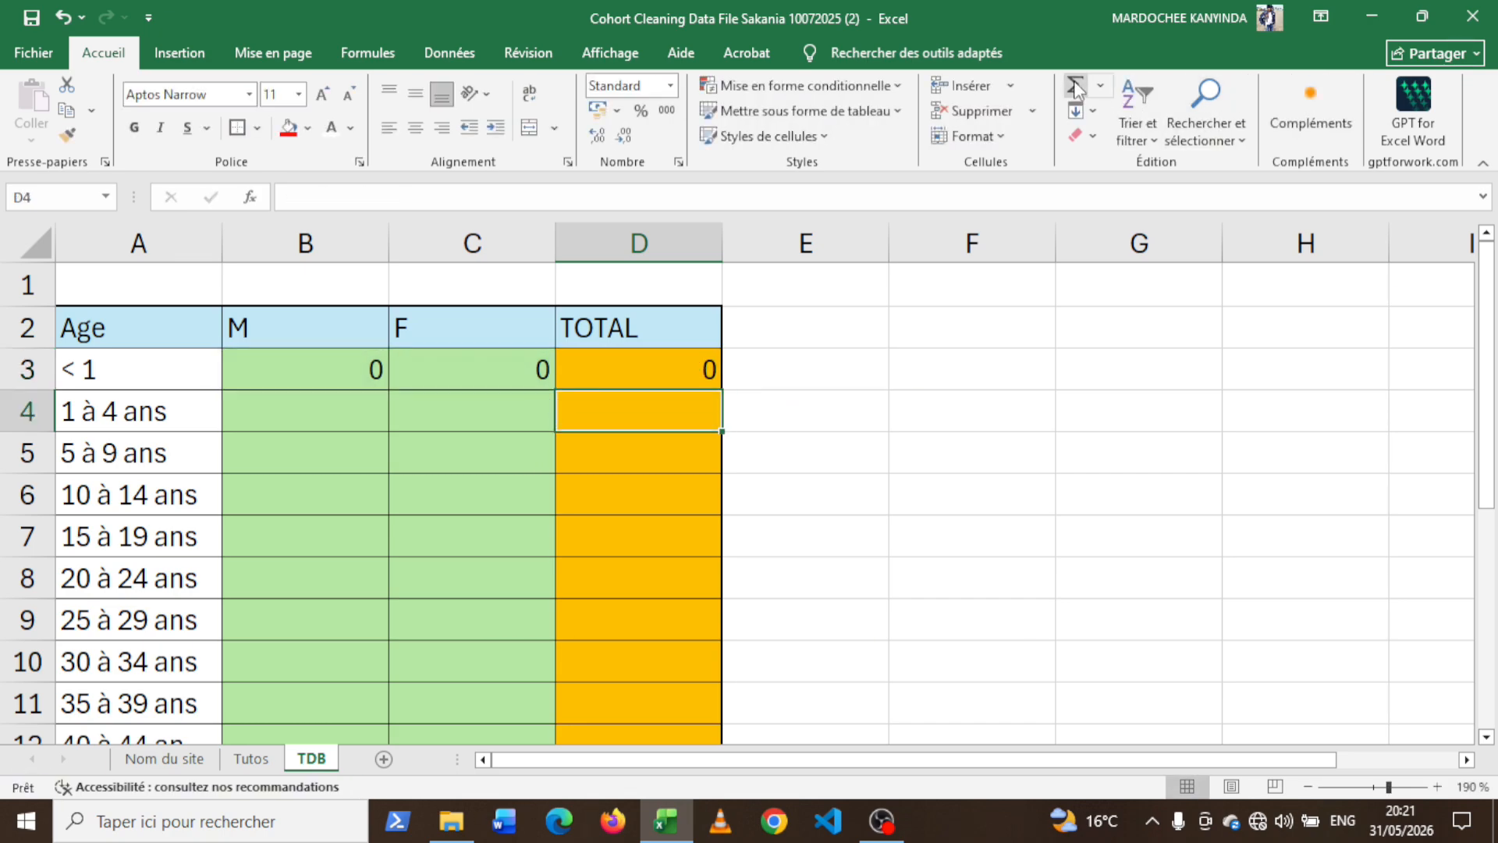
Step: Start an NB.SI.ENS formula in B4 for males aged 1 to 4, with the Tutos table's Sexe column as first criteria range
left_click(289, 414)
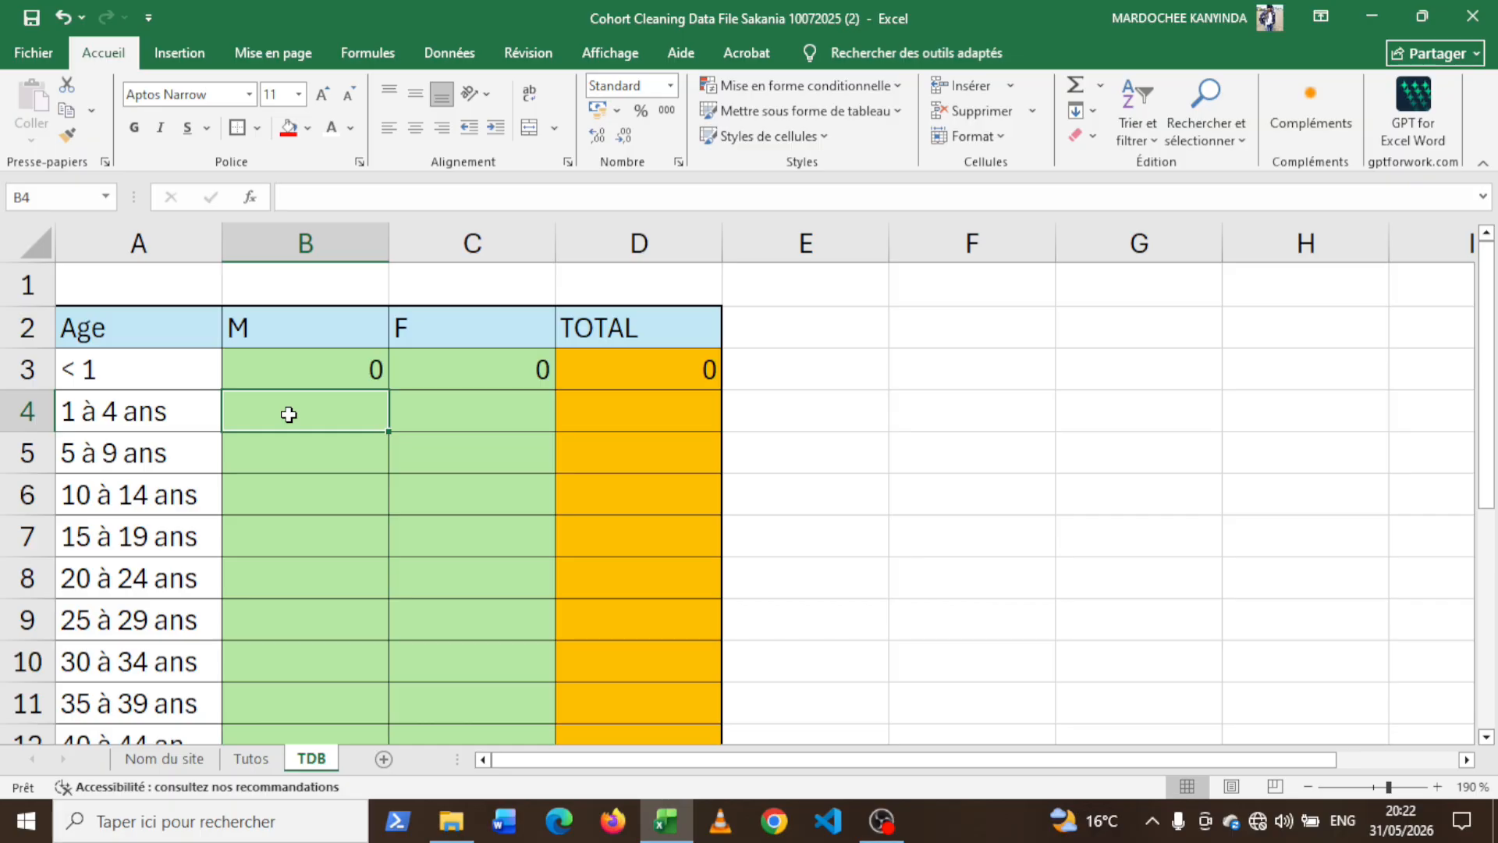
type("=n")
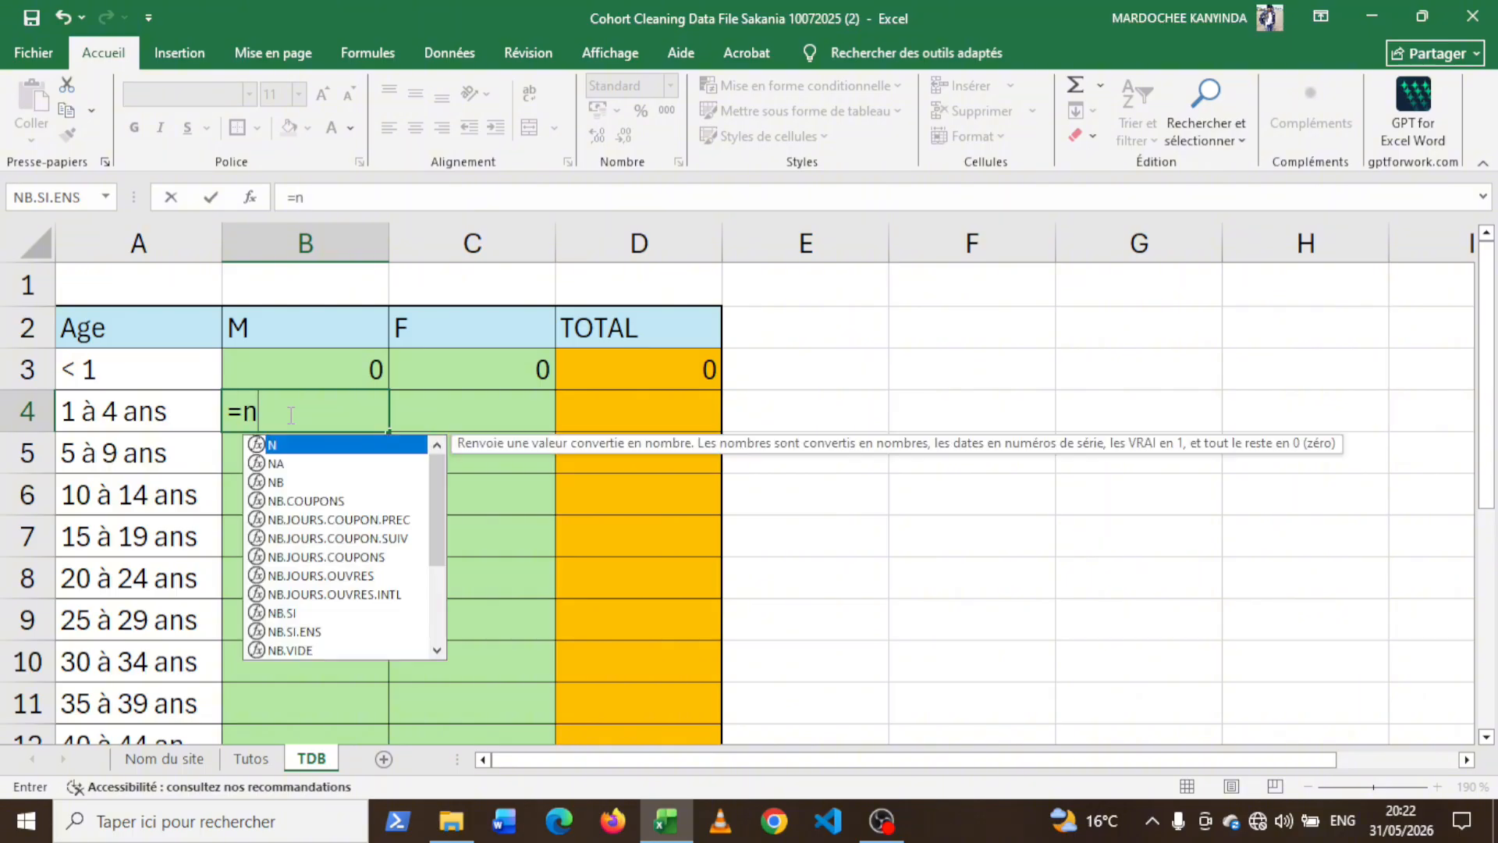
type("b")
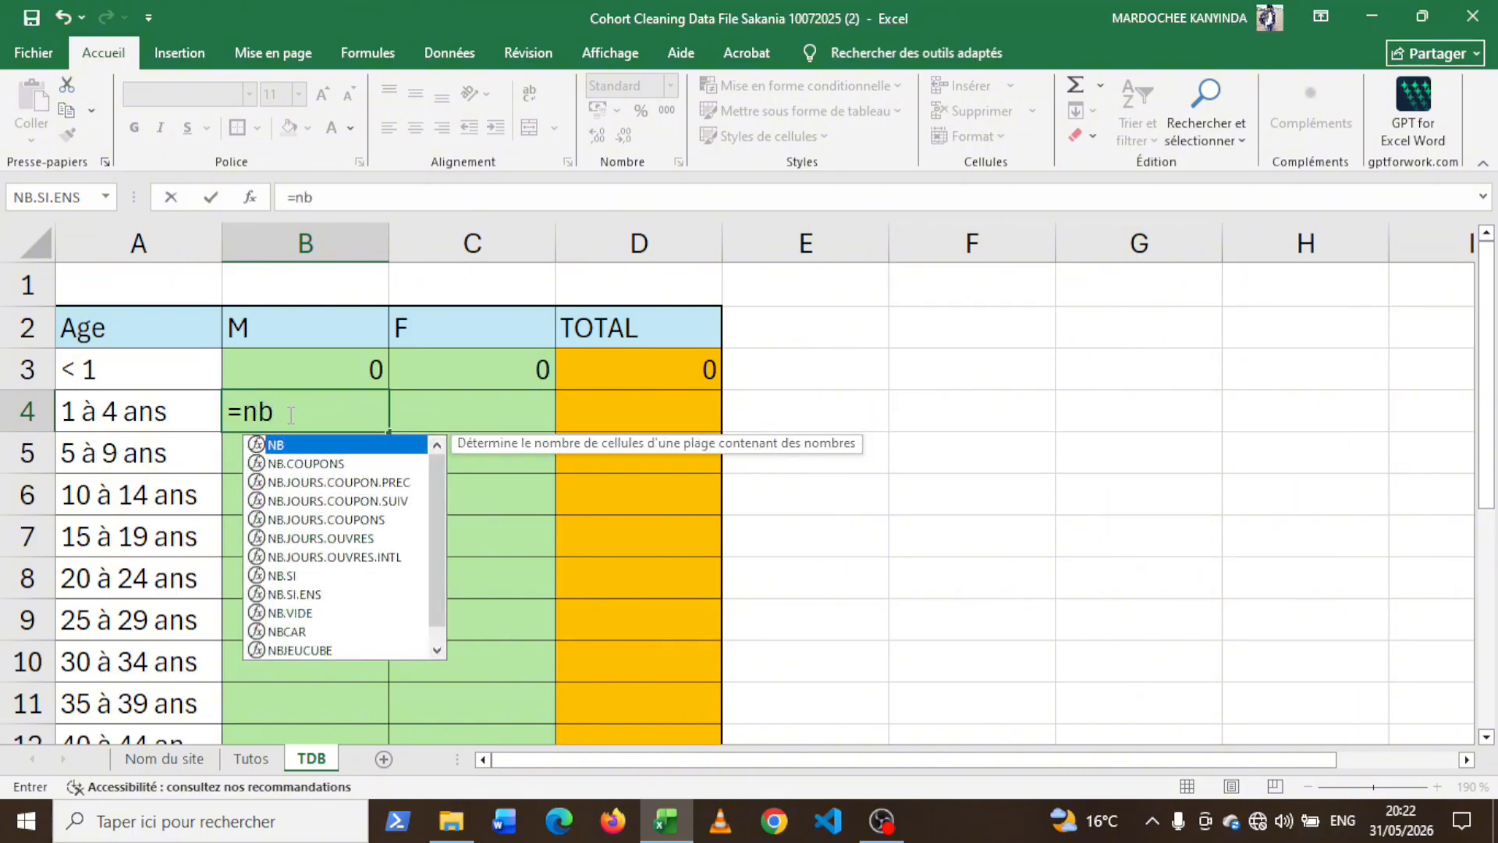
double_click(320, 595)
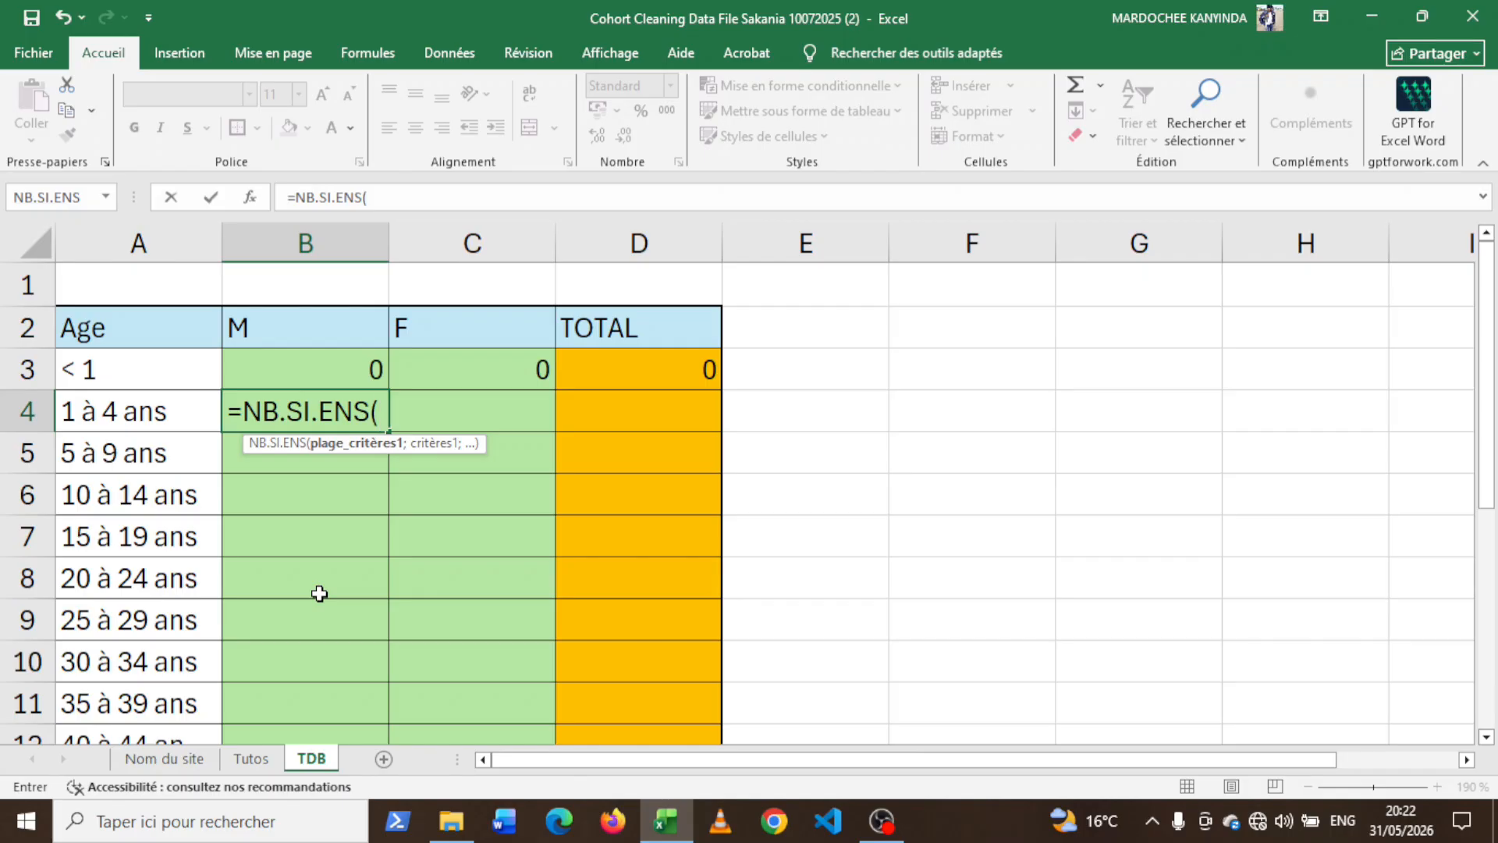
left_click(266, 759)
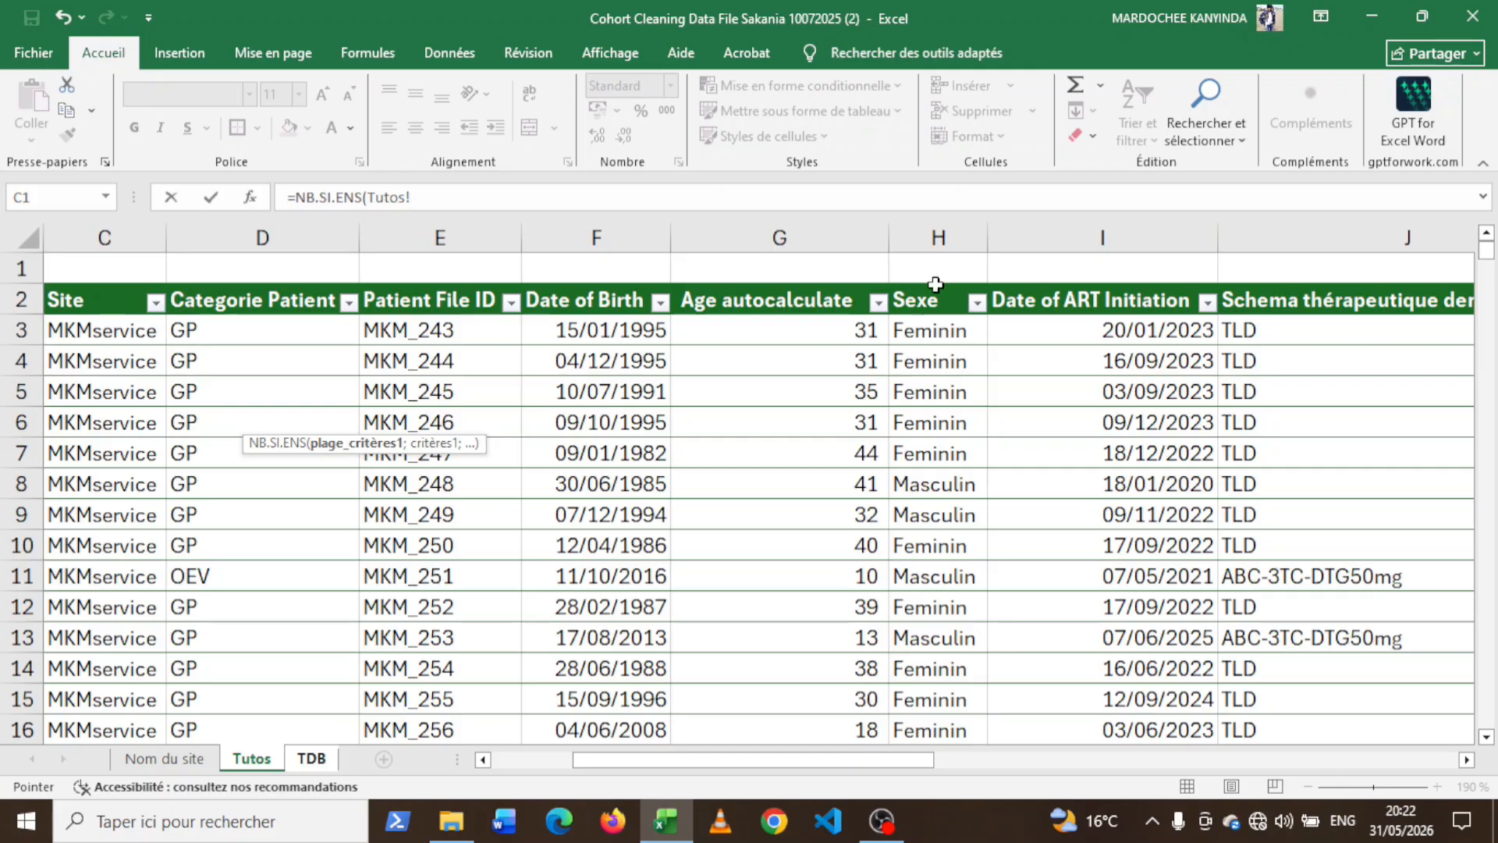
left_click(935, 279)
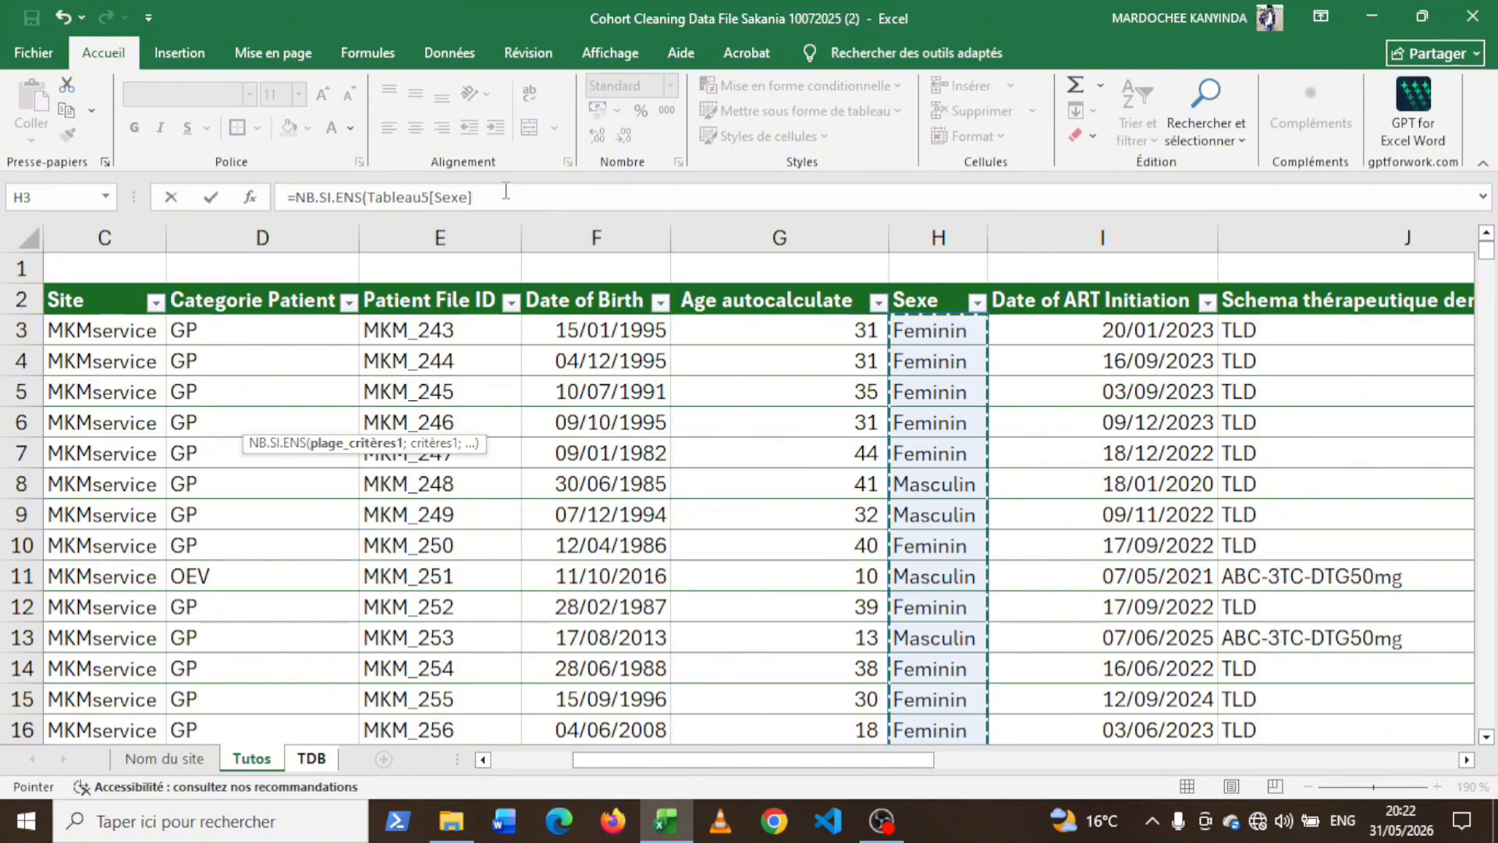
type(";")
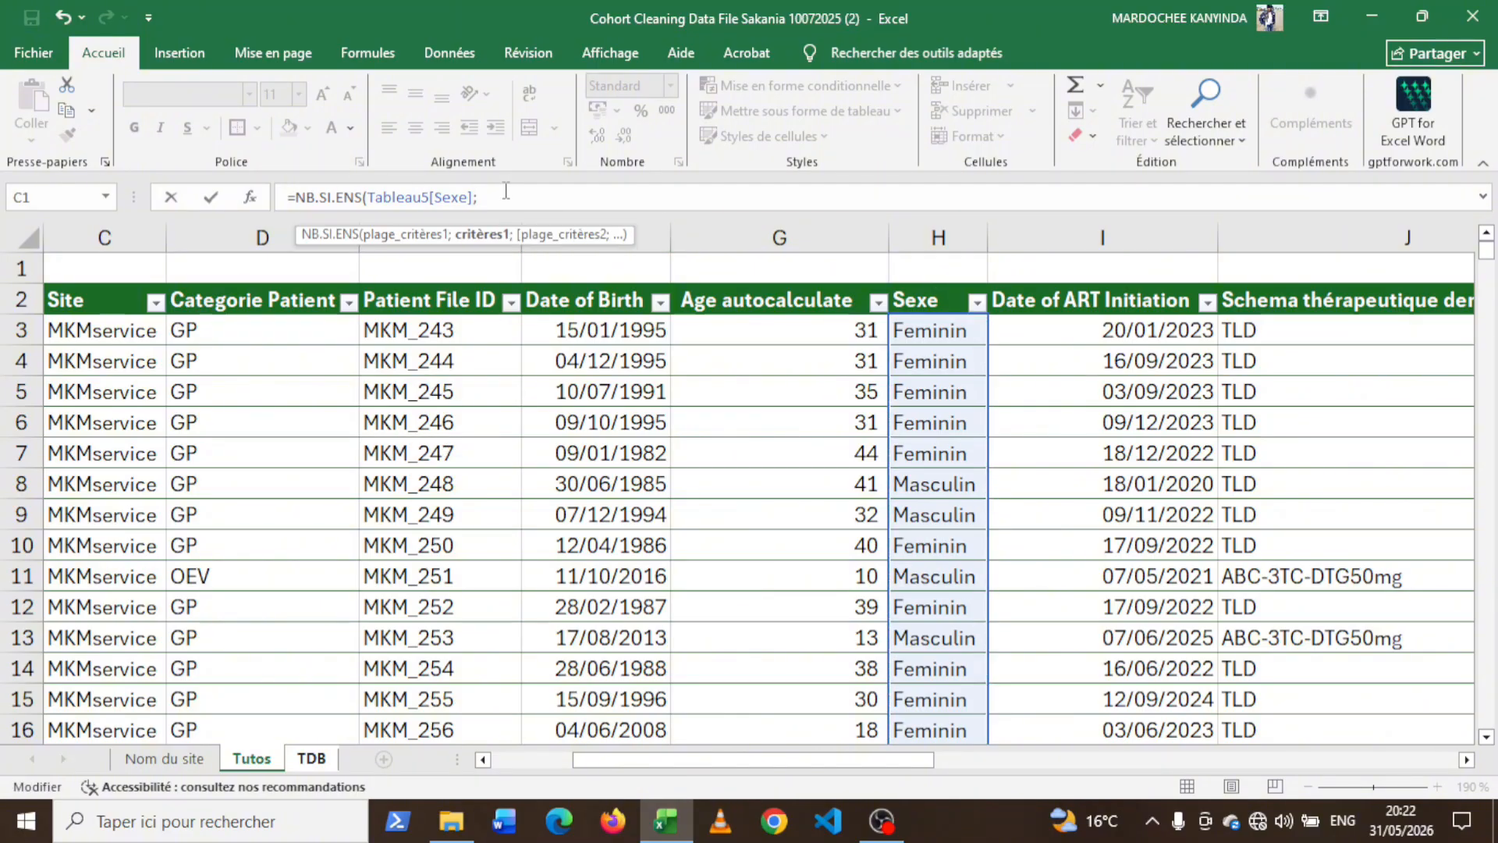
Step: Enter "Masculin" as the first criterion of B4's formula, correcting the spelling and closing the argument with a semicolon
type("\"")
type("M")
type("asclun")
key("BackSpace")
type("lin")
left_click(537, 198)
left_click(565, 201)
key("BackSpace")
key("BackSpace")
key("BackSpace")
key("BackSpace")
key("BackSpace")
type("ulin\";")
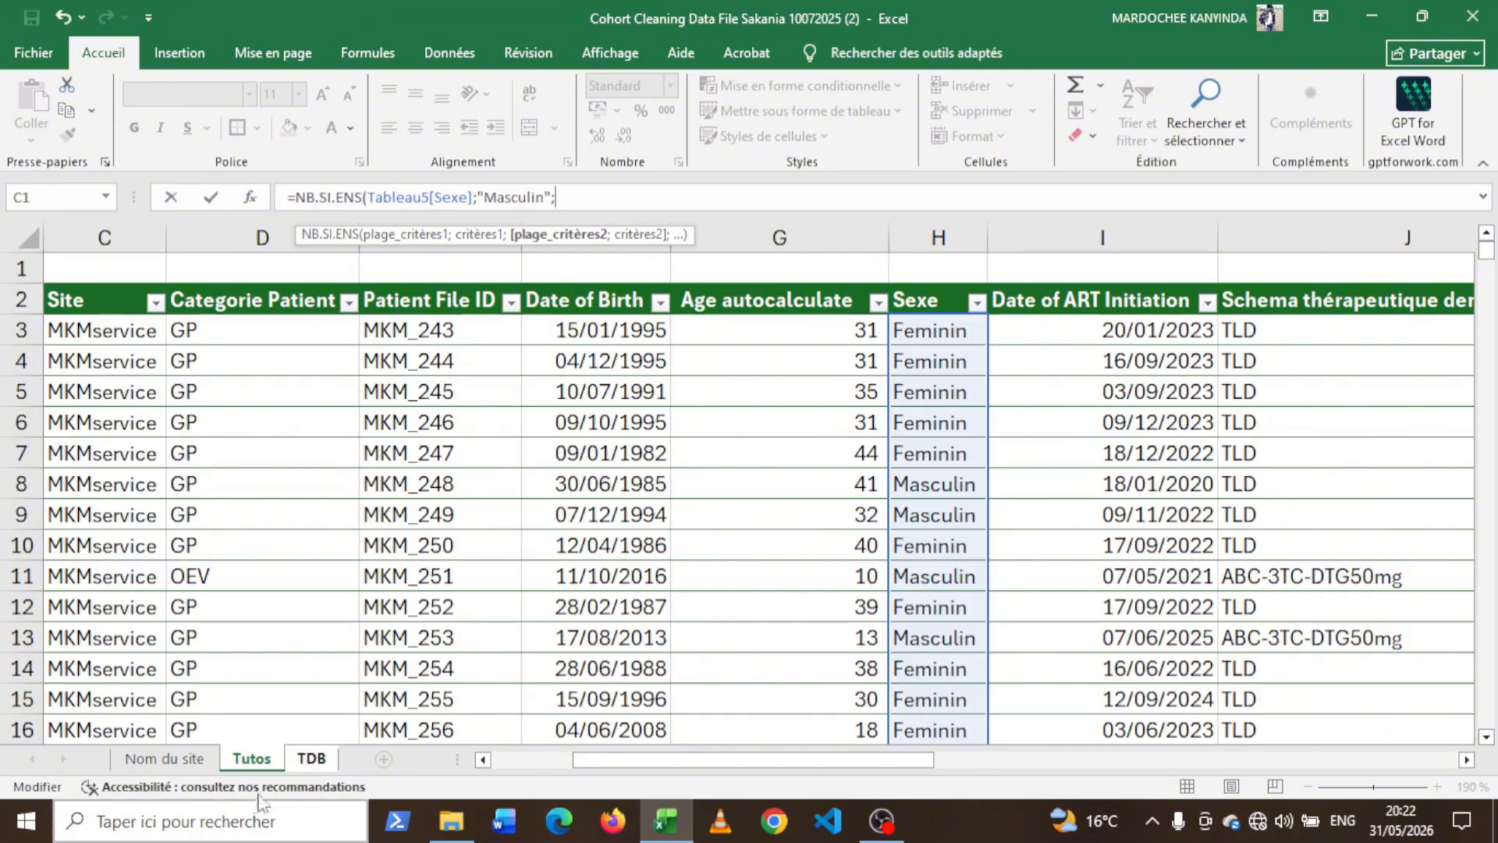
left_click(311, 758)
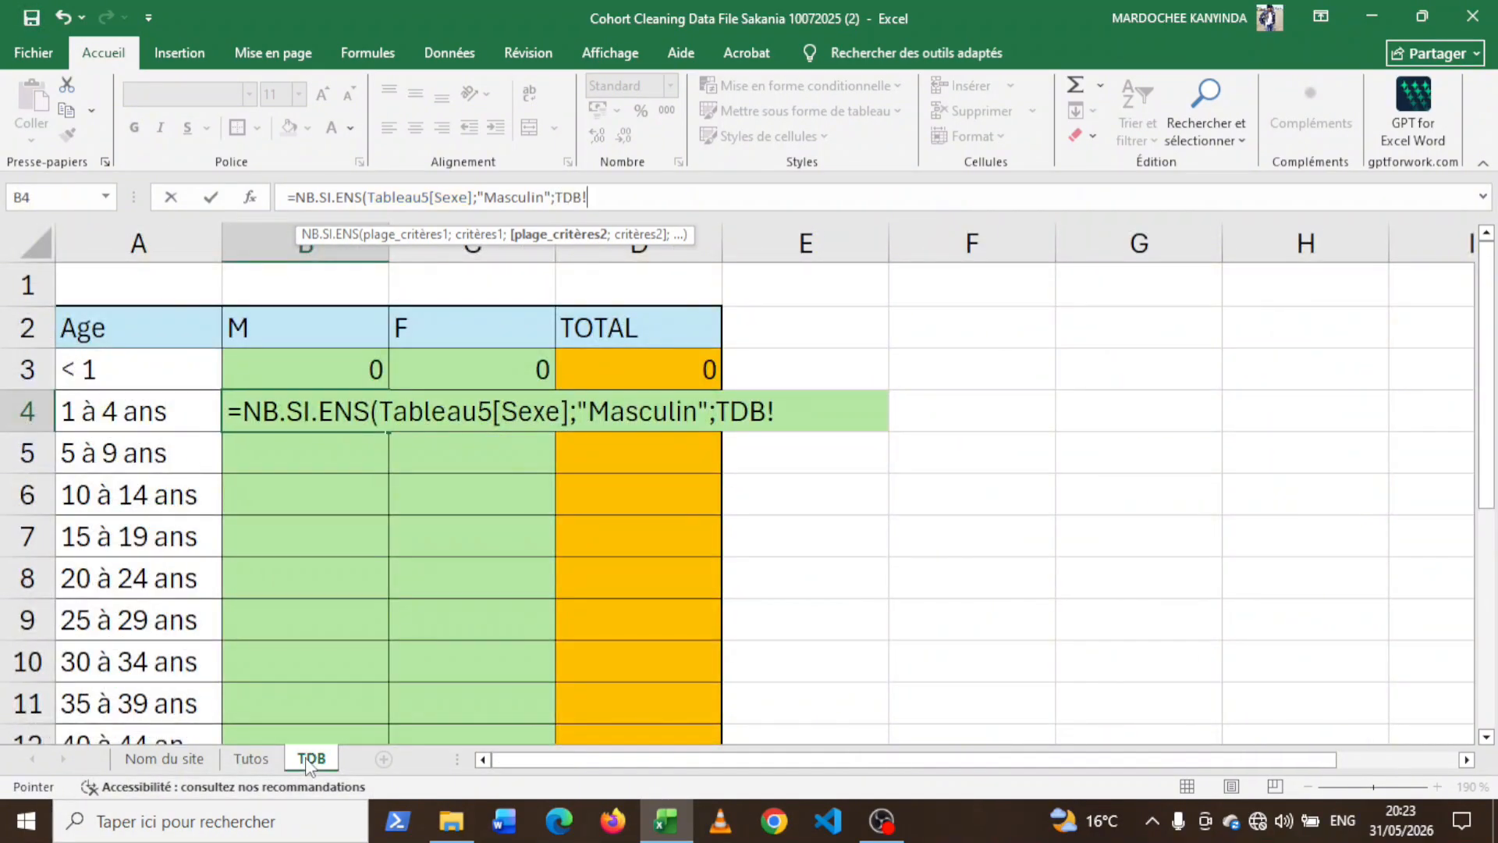
key("BackSpace")
key("BackSpace")
key("BackSpace")
key("BackSpace")
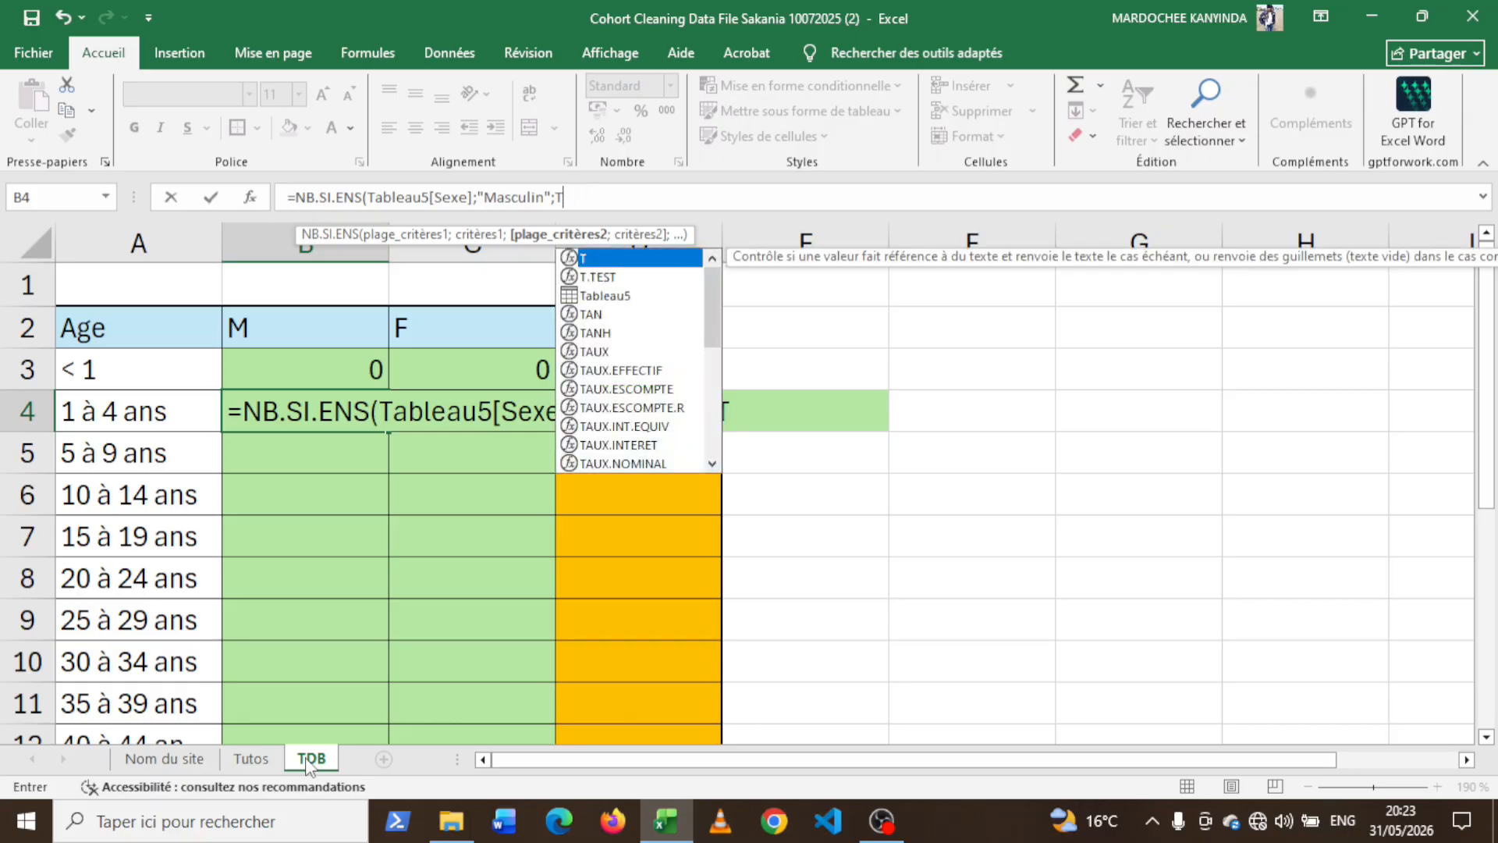
Step: Add the Tutos table's Age autocalculate column as the second criteria range in B4's formula
left_click(250, 759)
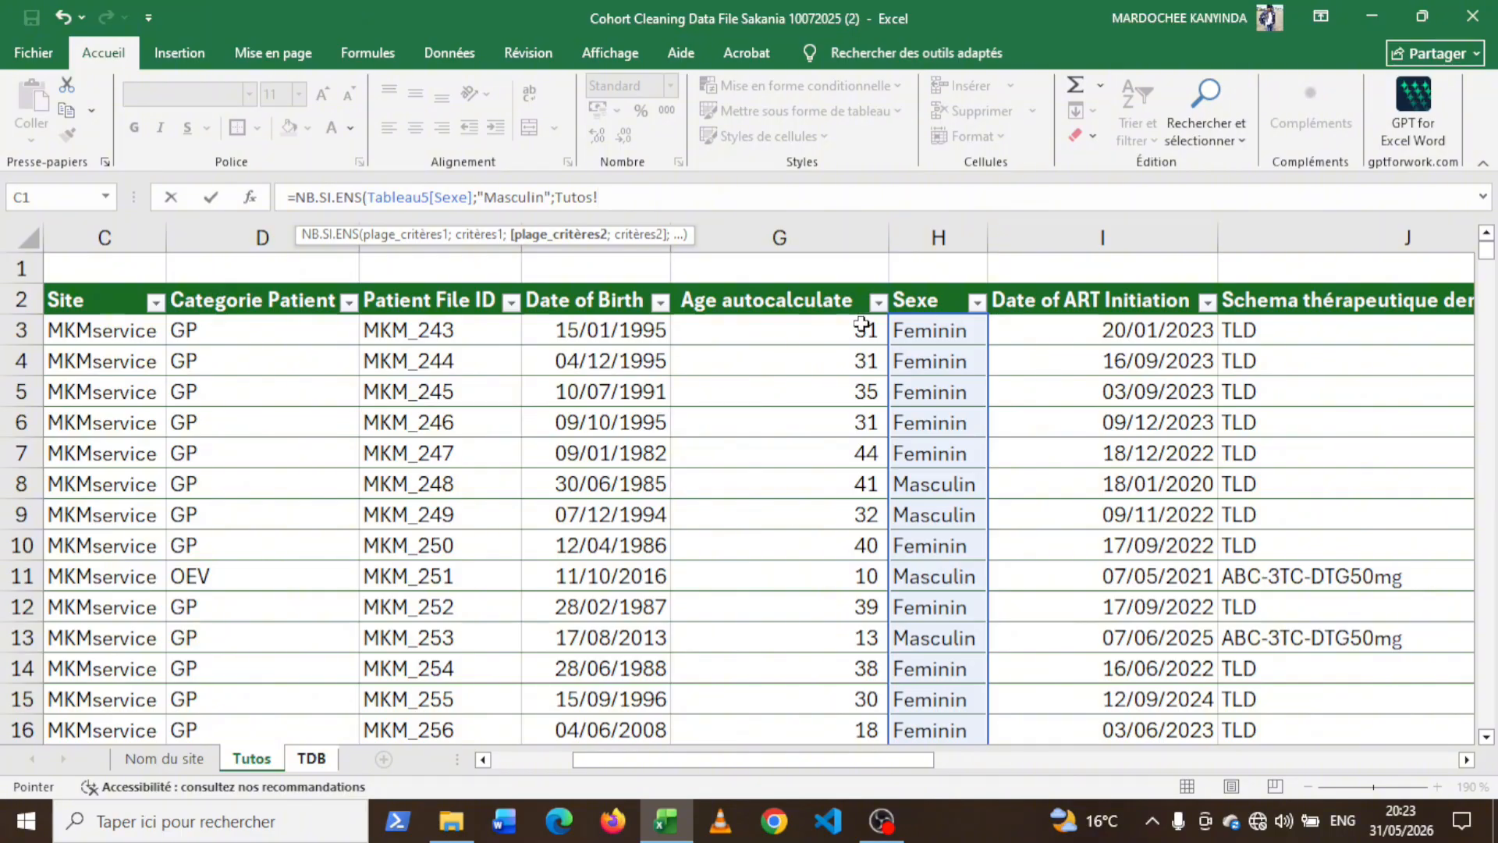
left_click(808, 284)
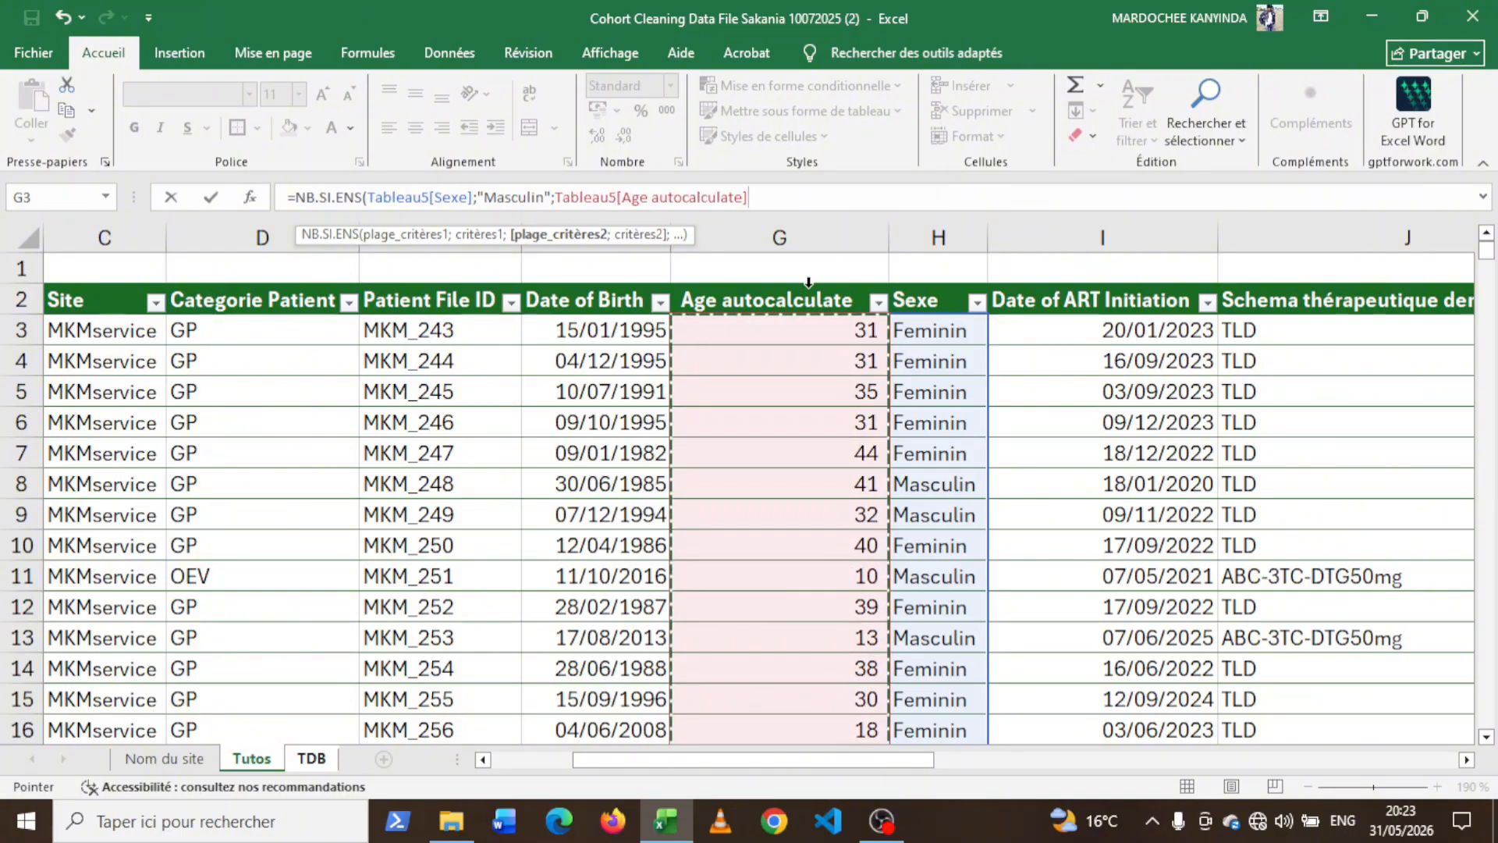
left_click(776, 196)
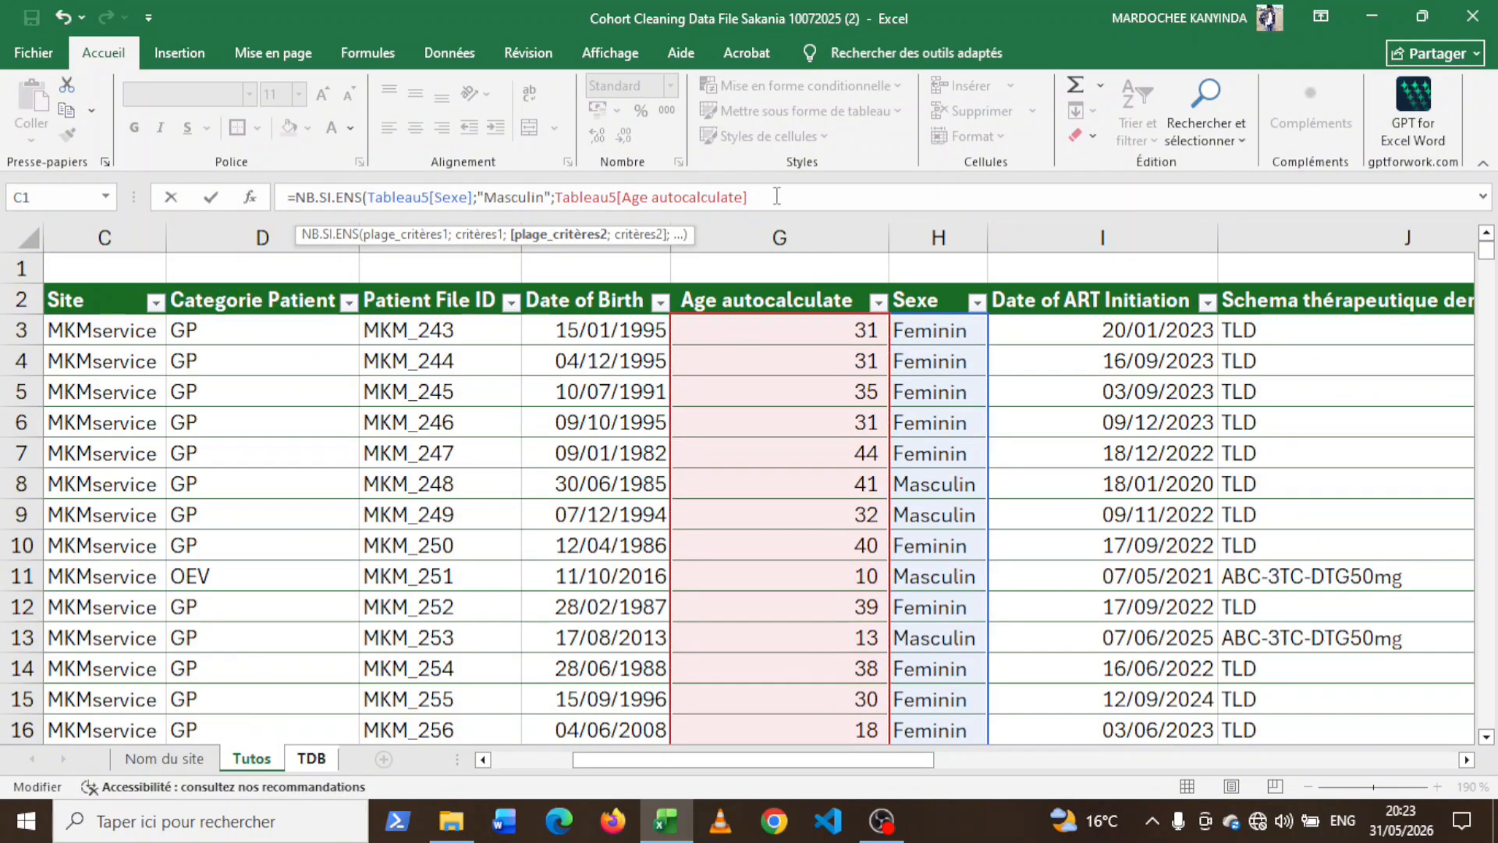
type(";")
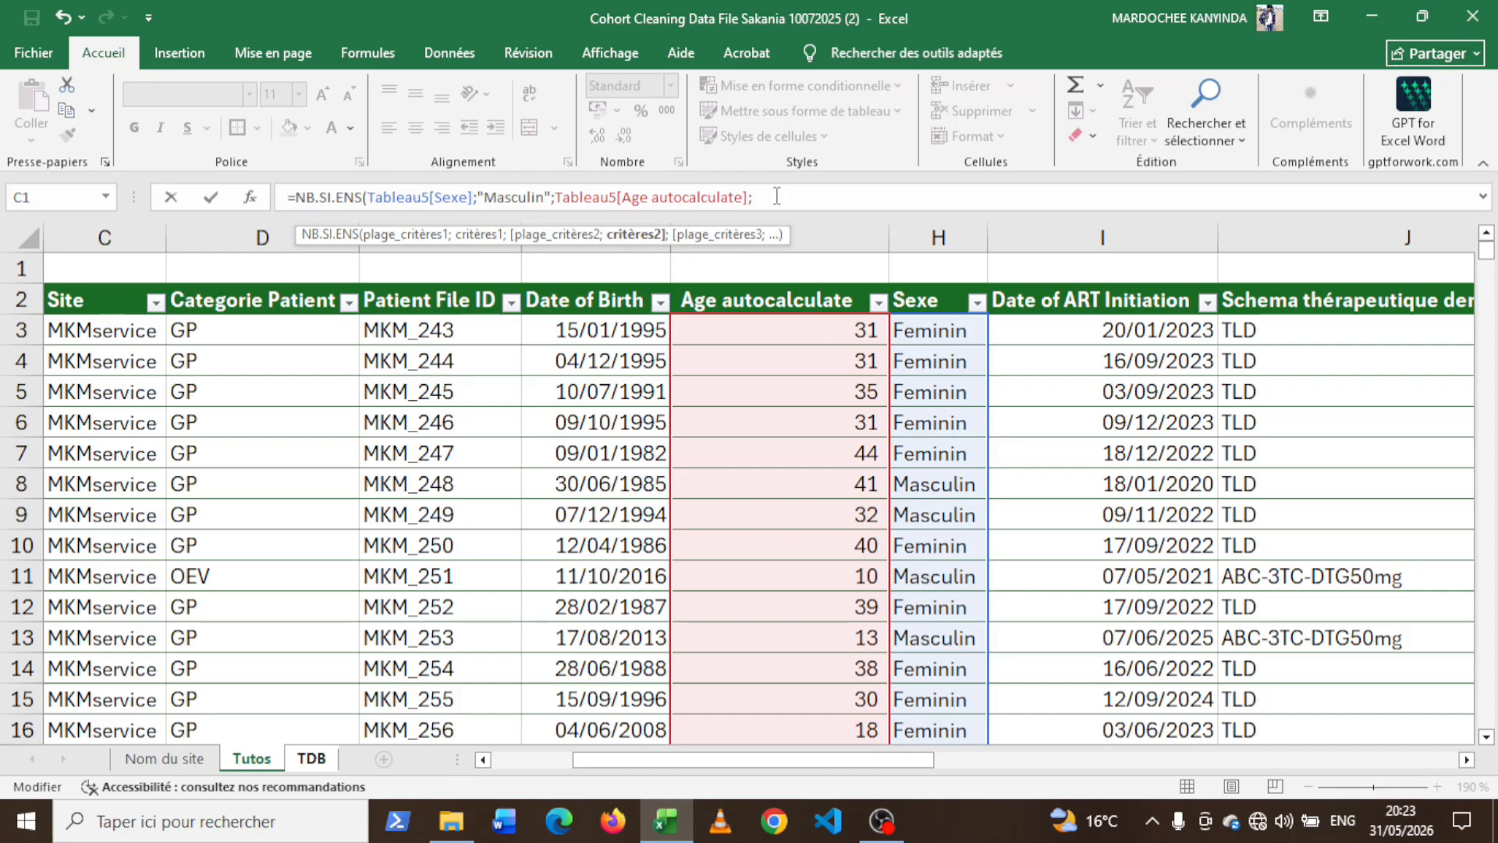
Step: Return to the TDB sheet and remove the inserted TDB! reference from the end of B4's formula
left_click(312, 757)
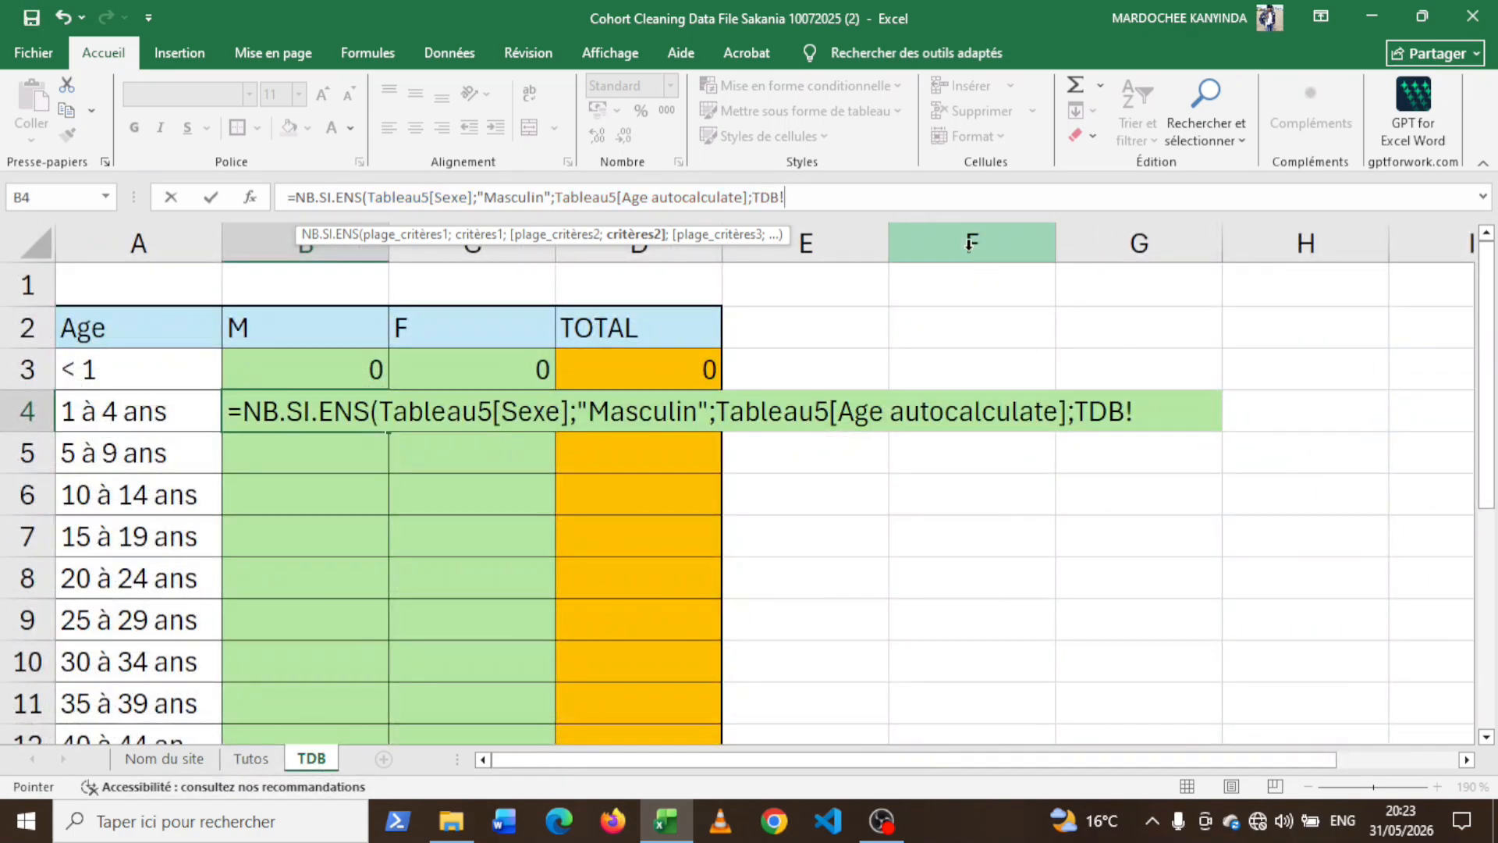
left_click(809, 201)
key("BackSpace")
key("BackSpace")
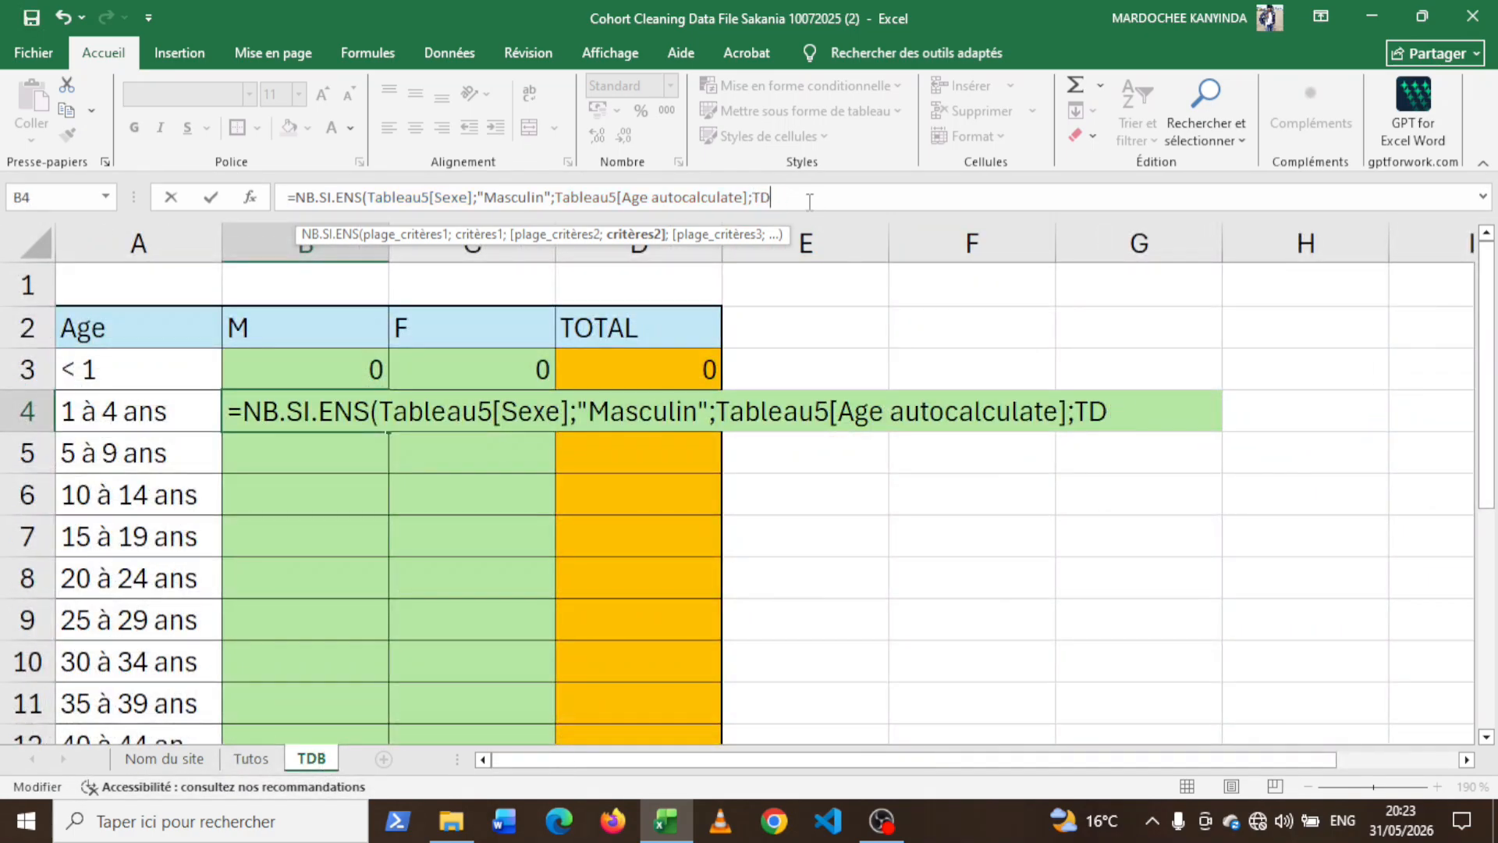
key("BackSpace")
key("BackSpace")
type(">")
type("=")
type("1")
key("BackSpace")
key("BackSpace")
key("BackSpace")
Step: Enter ">=1" in quotation marks as the lower age criterion of B4's formula
type("\">")
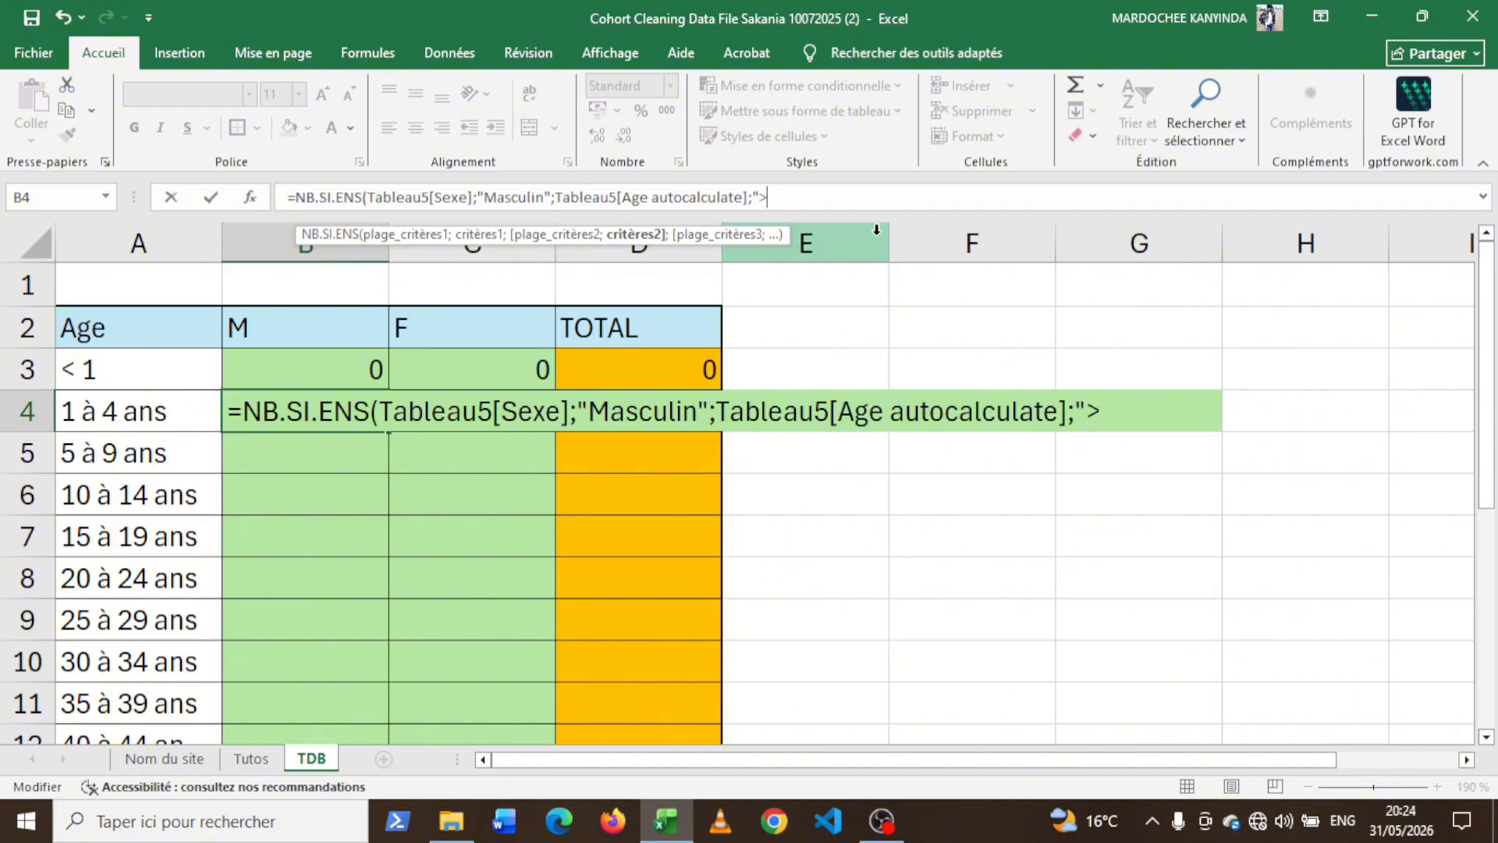
type("=1\"")
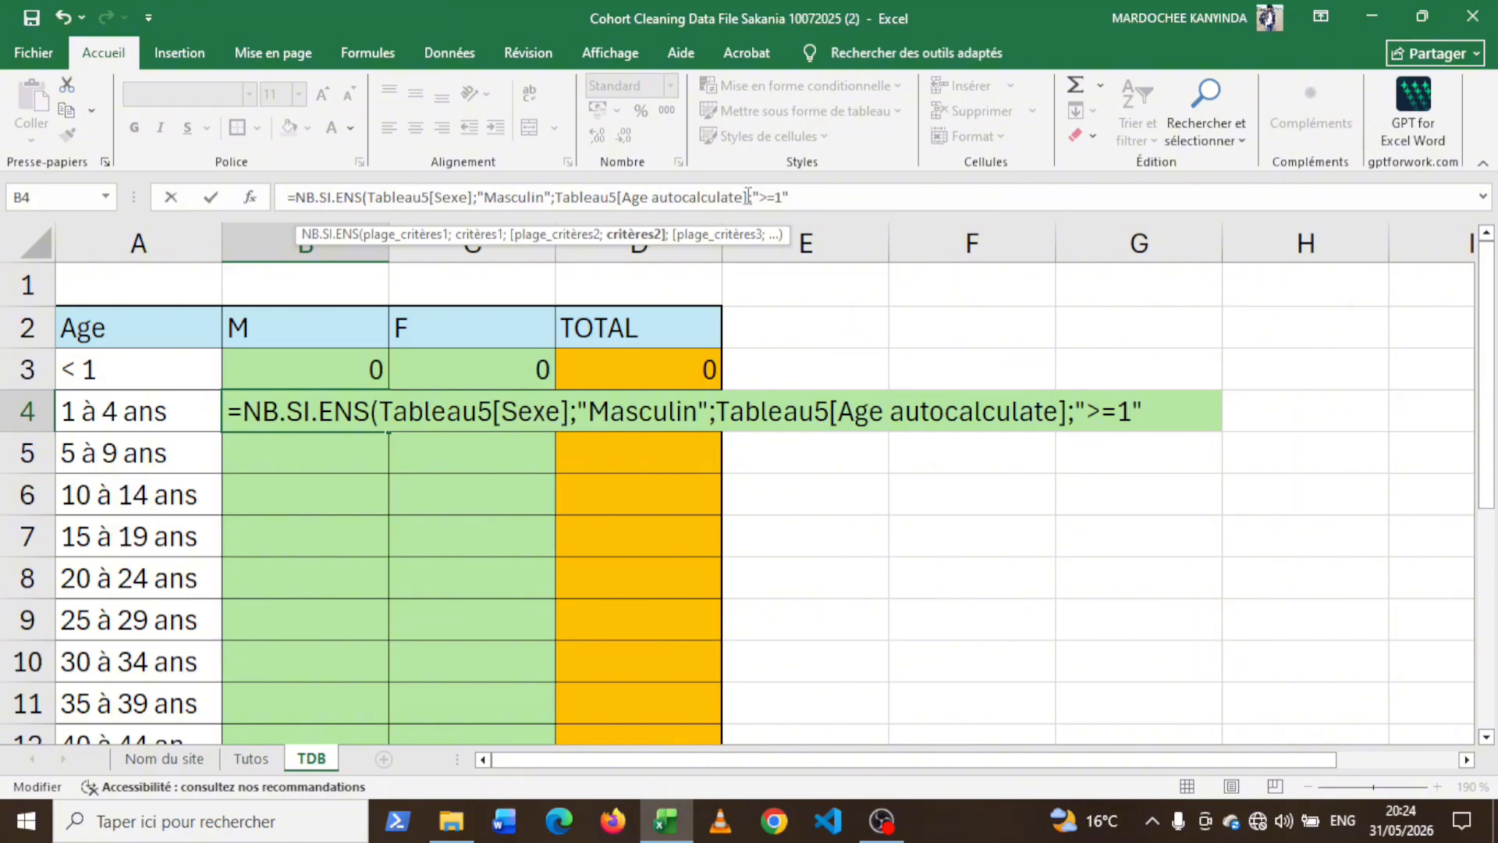
type(";")
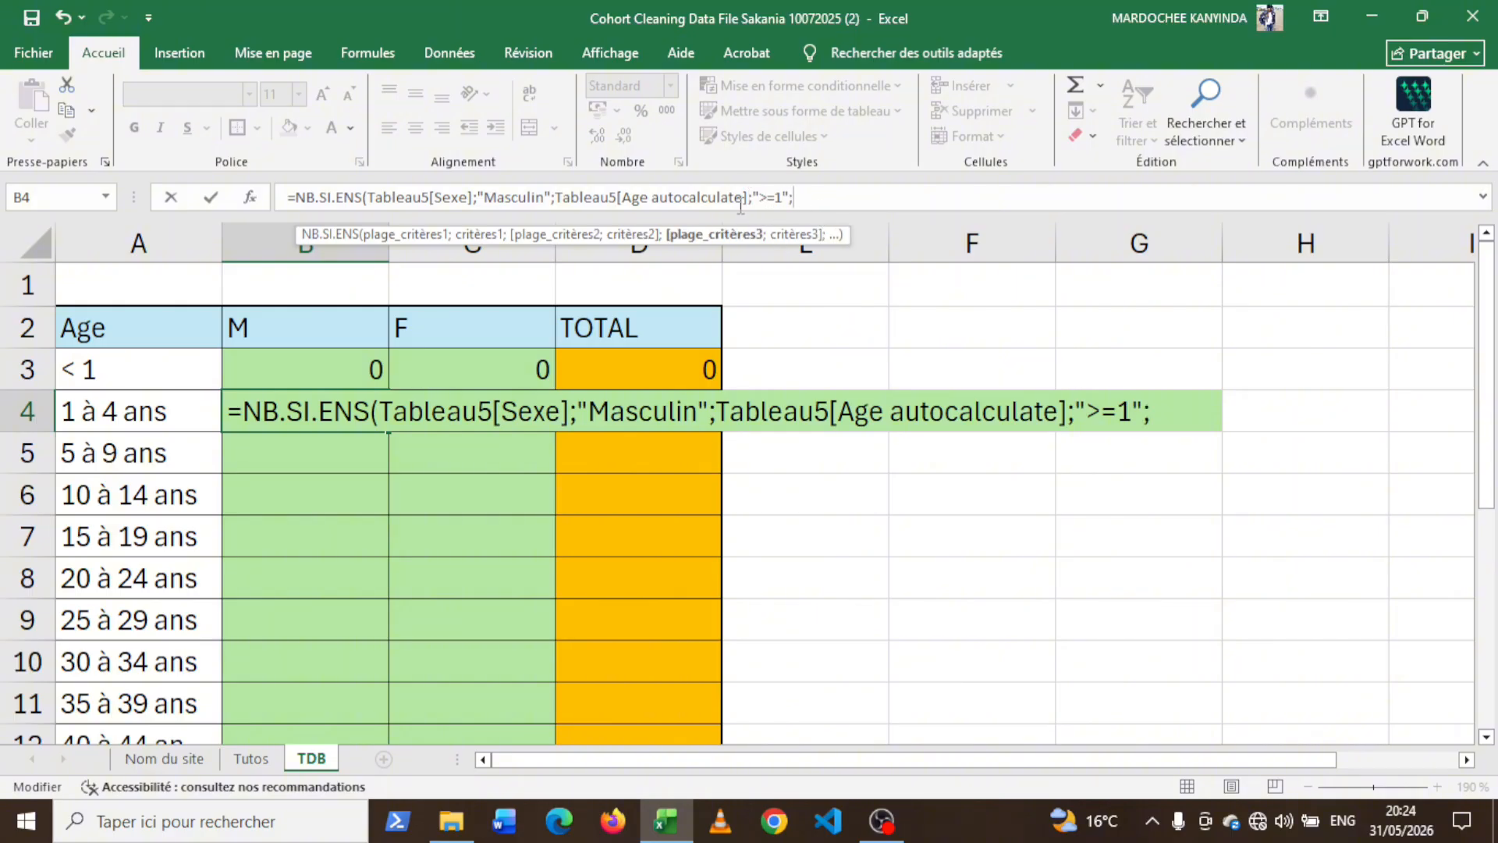
Step: Copy Tableau5[Age autocalculate] within B4's formula and reuse it as the third criteria range
left_click_drag(747, 195, 559, 201)
key("ctrl+c")
left_click(794, 196)
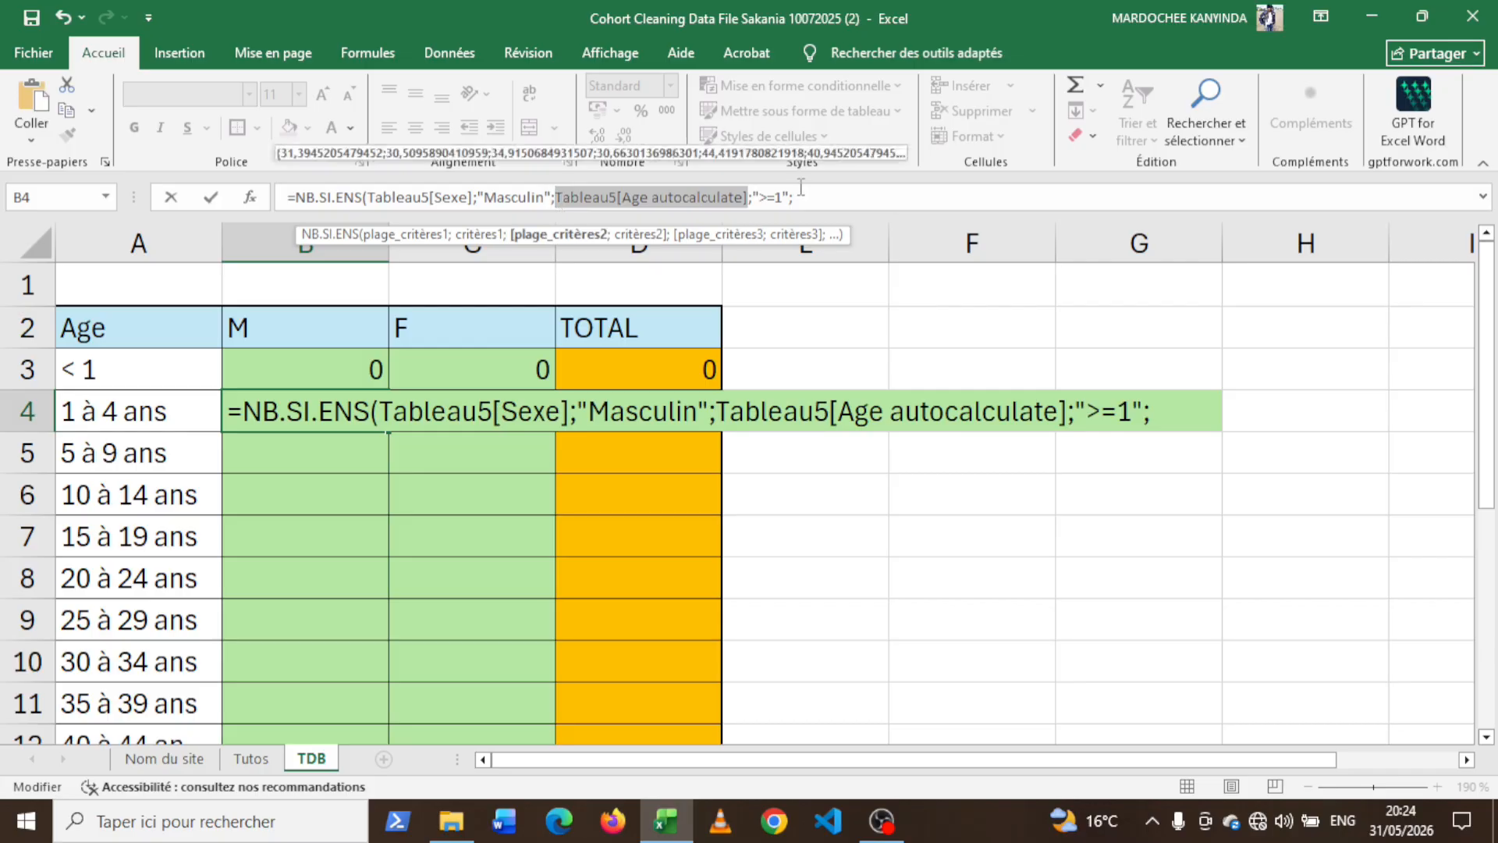
key("ctrl+v")
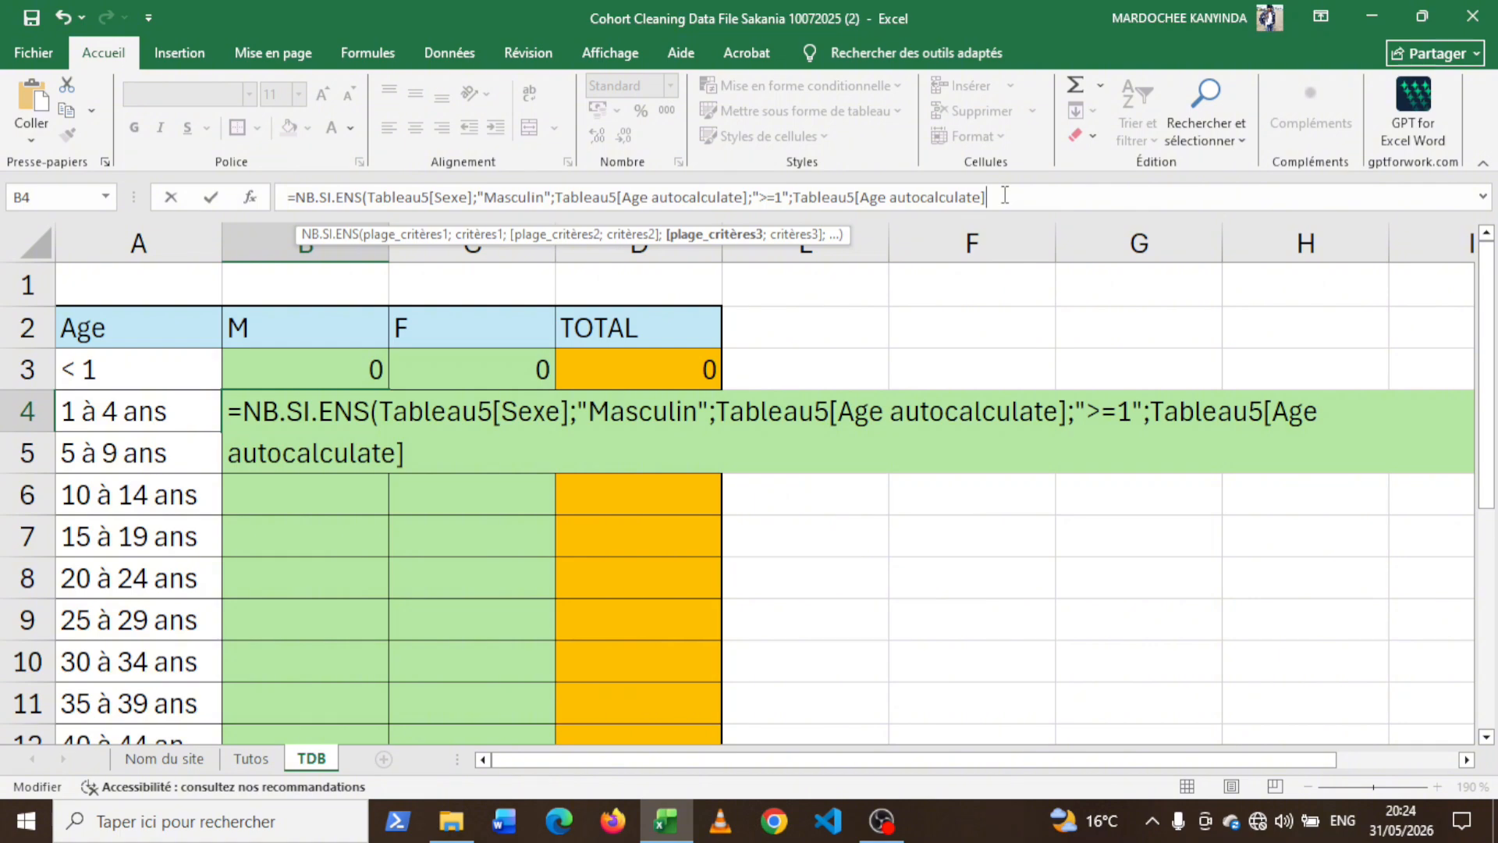
type(";")
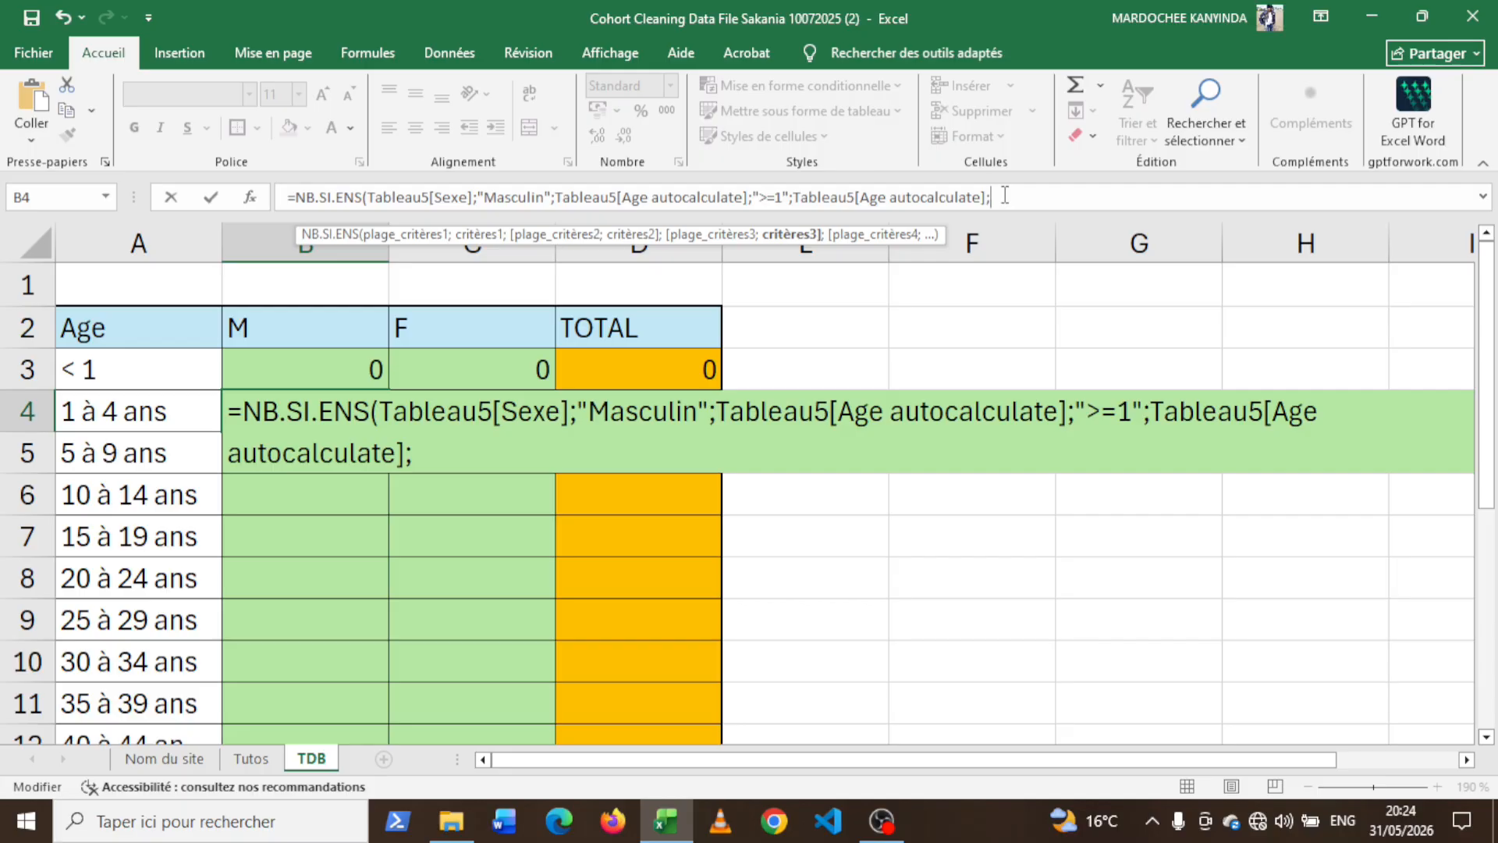
Step: Complete B4's formula with "<5" as the upper age criterion and check the finished formula
type("\"<5\")")
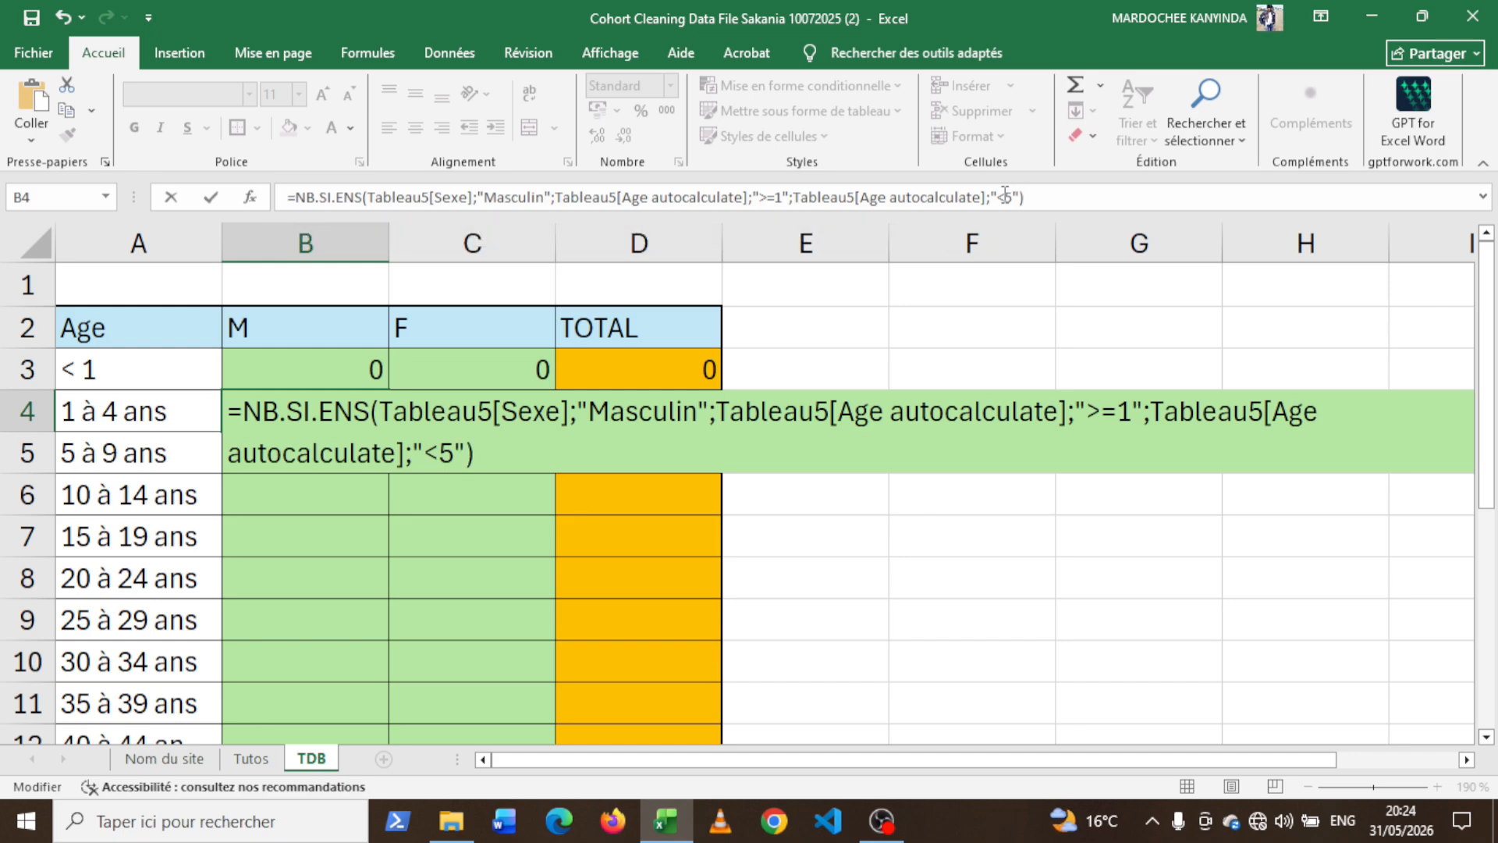
key("Return")
left_click(341, 411)
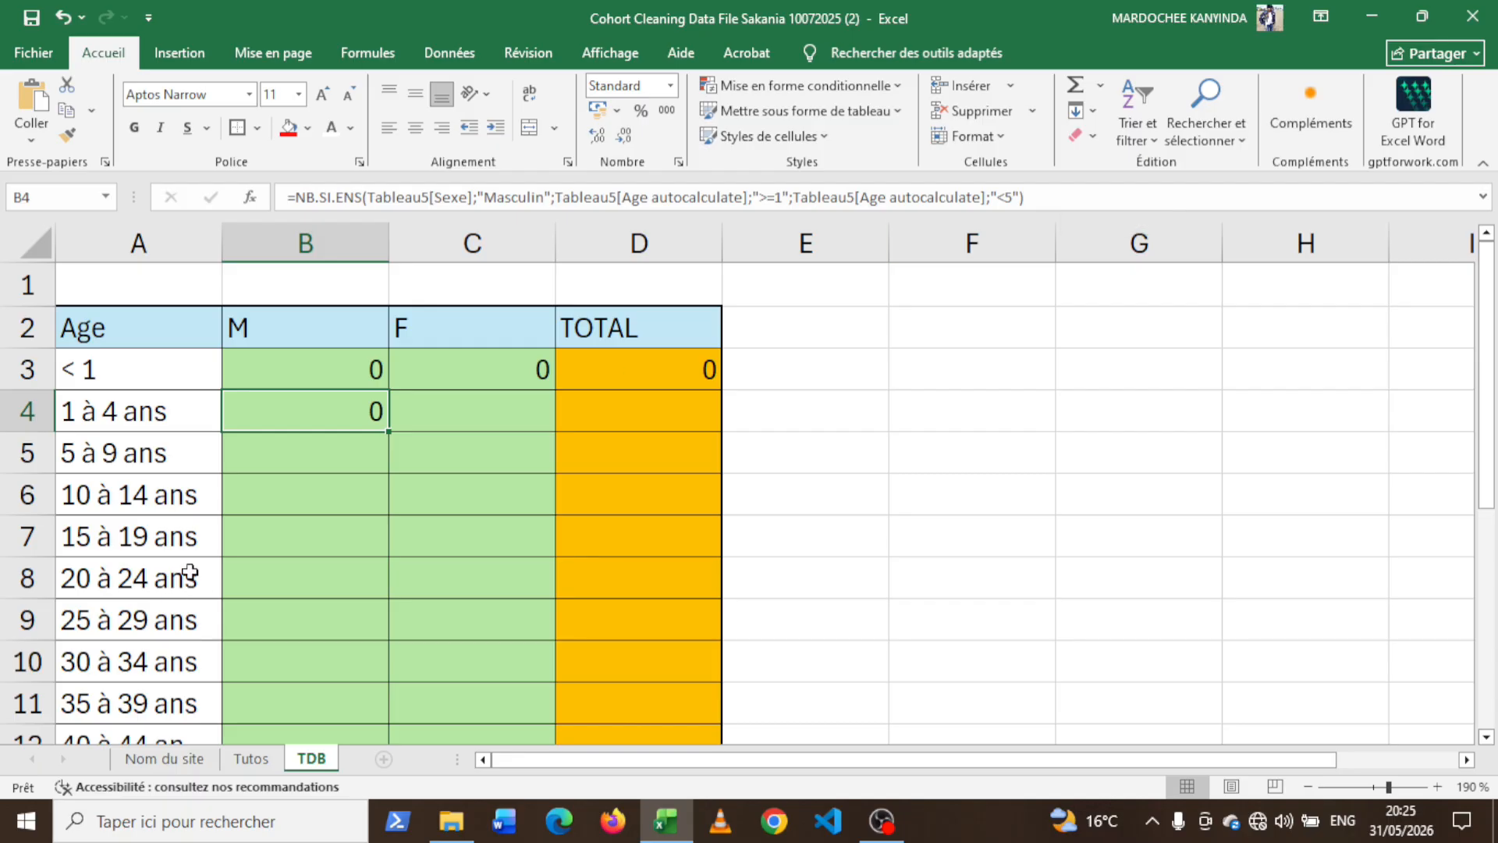
Step: Start an NB.SI.ENS formula in C4 with the Sexe column of the Tutos table as the first criteria range
left_click(449, 420)
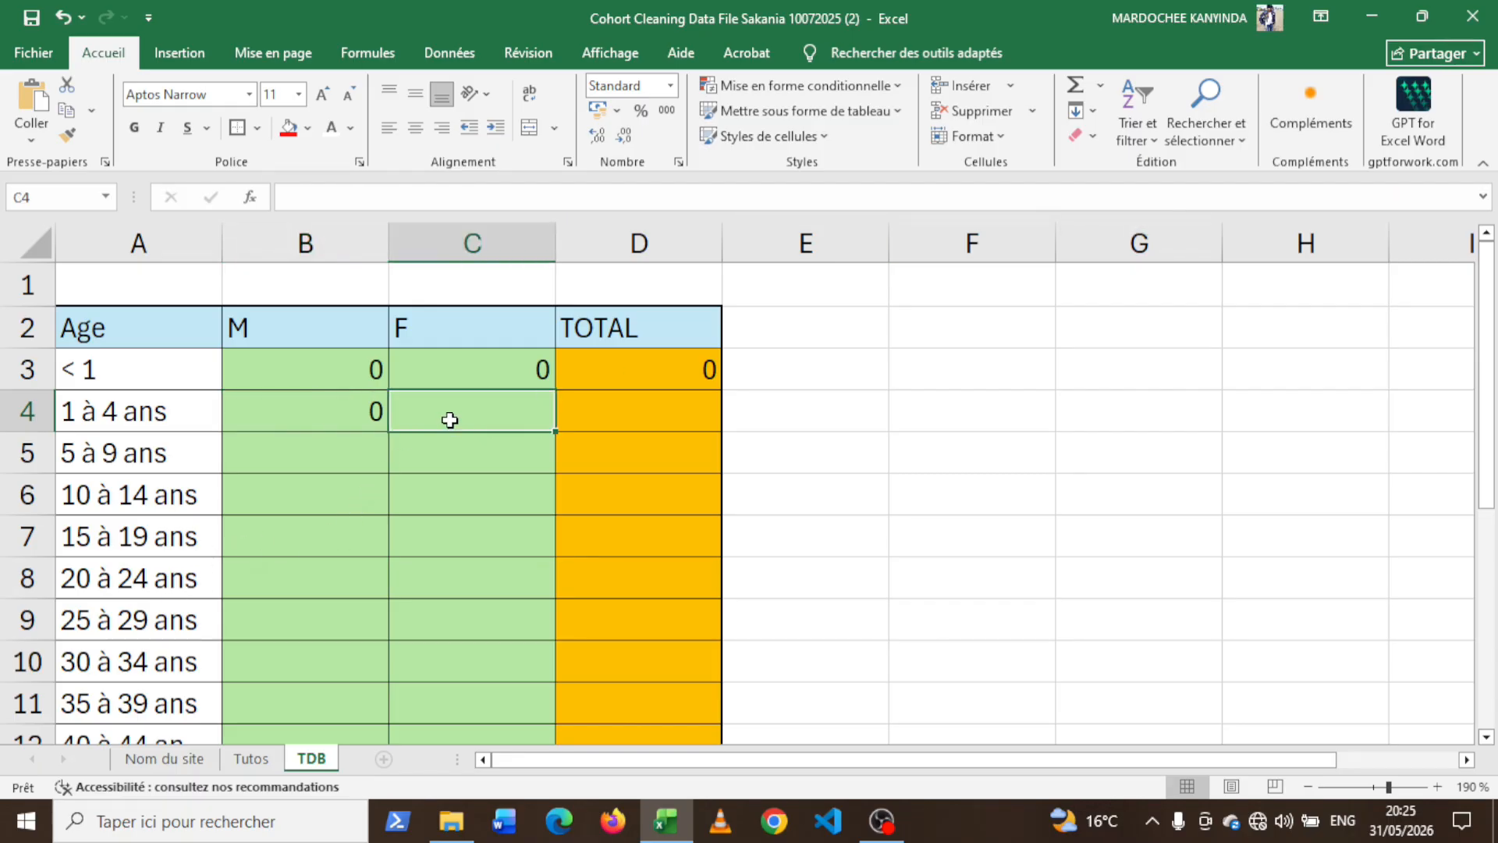
type("=")
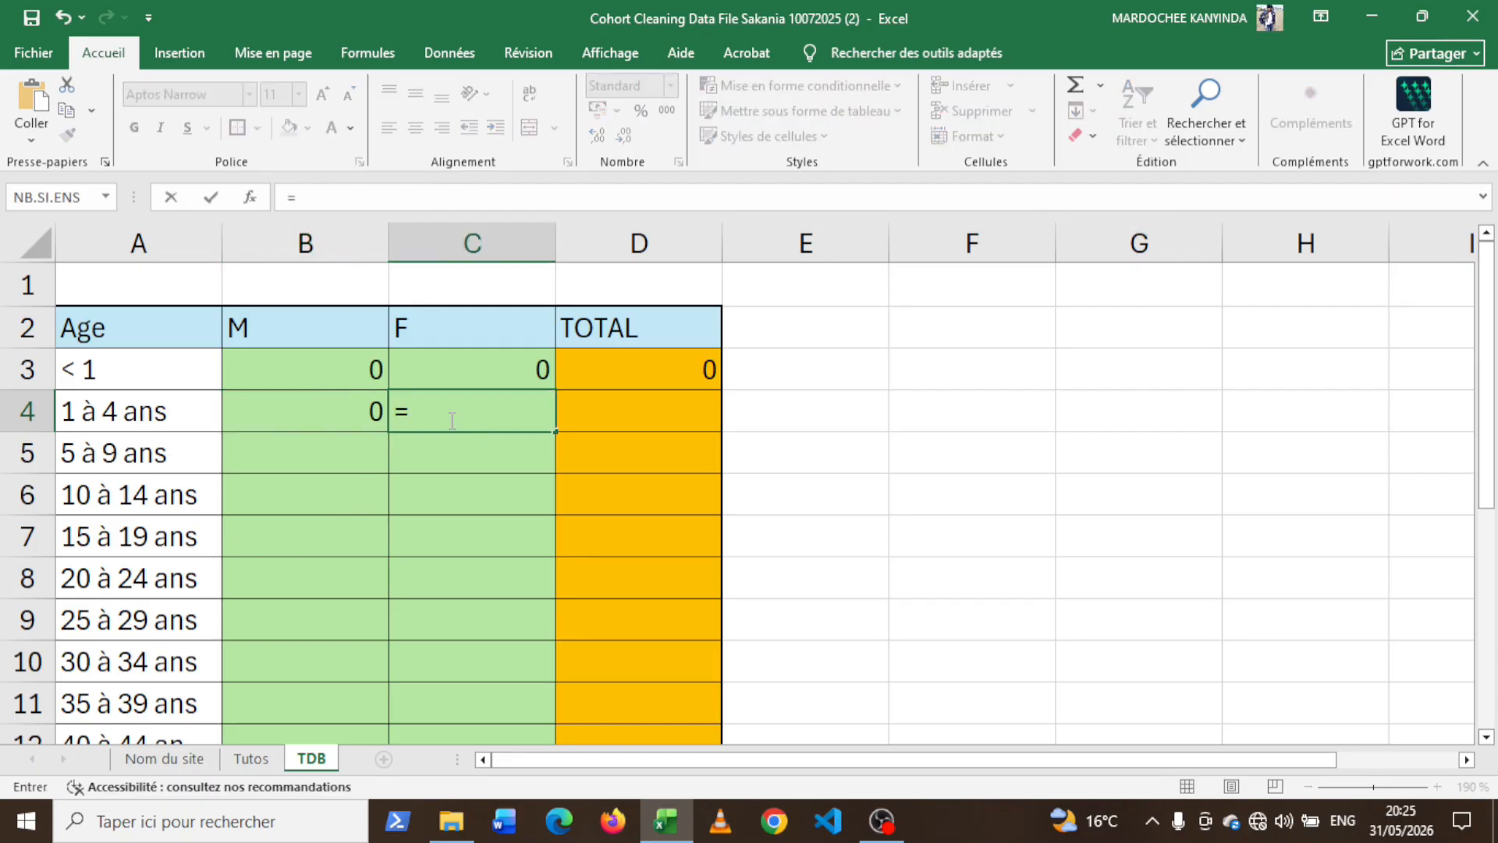
type("nb")
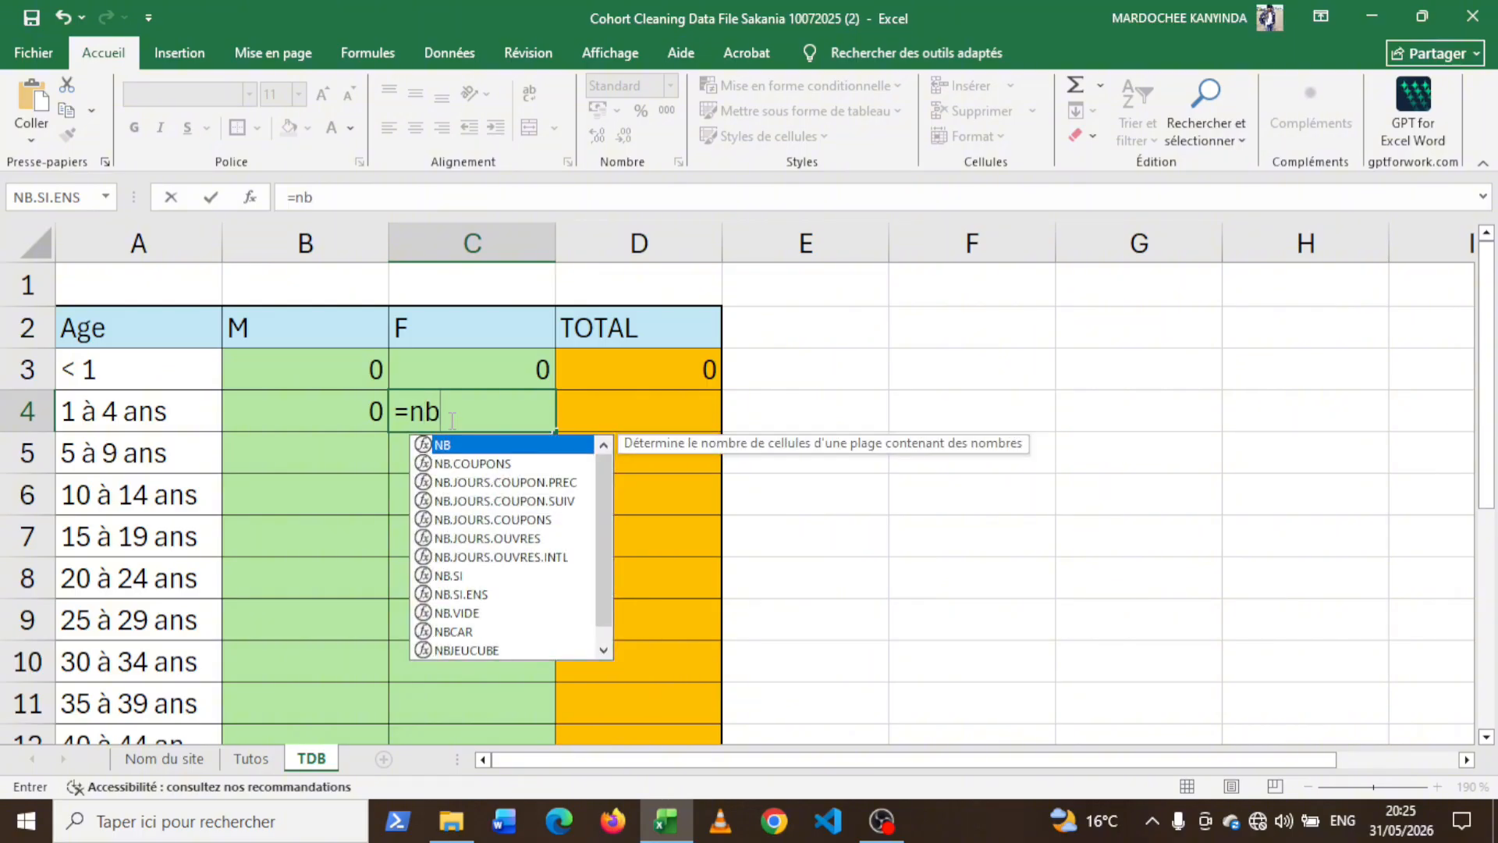
double_click(490, 596)
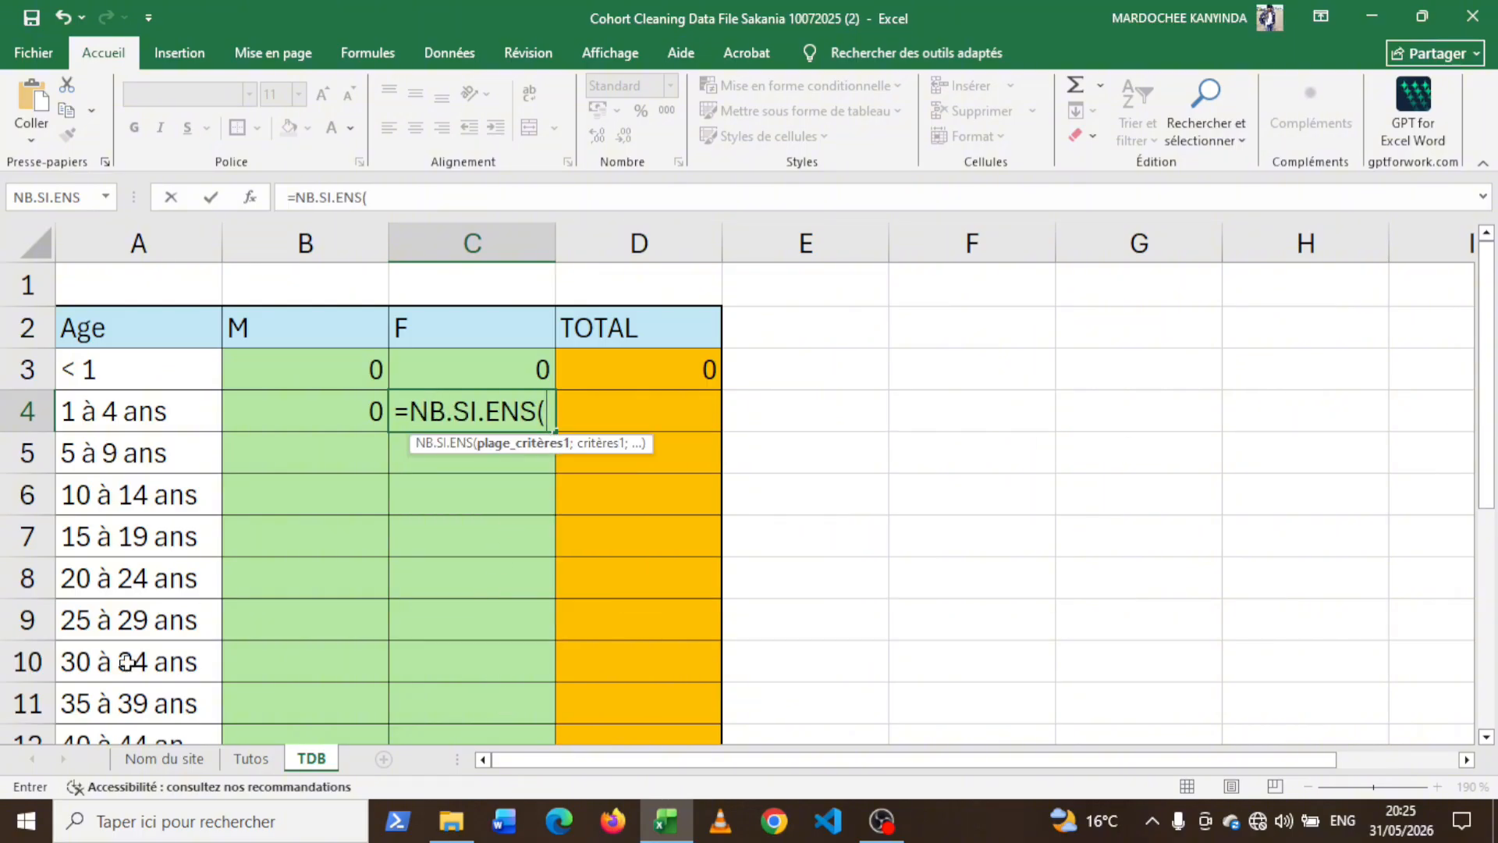
left_click(244, 766)
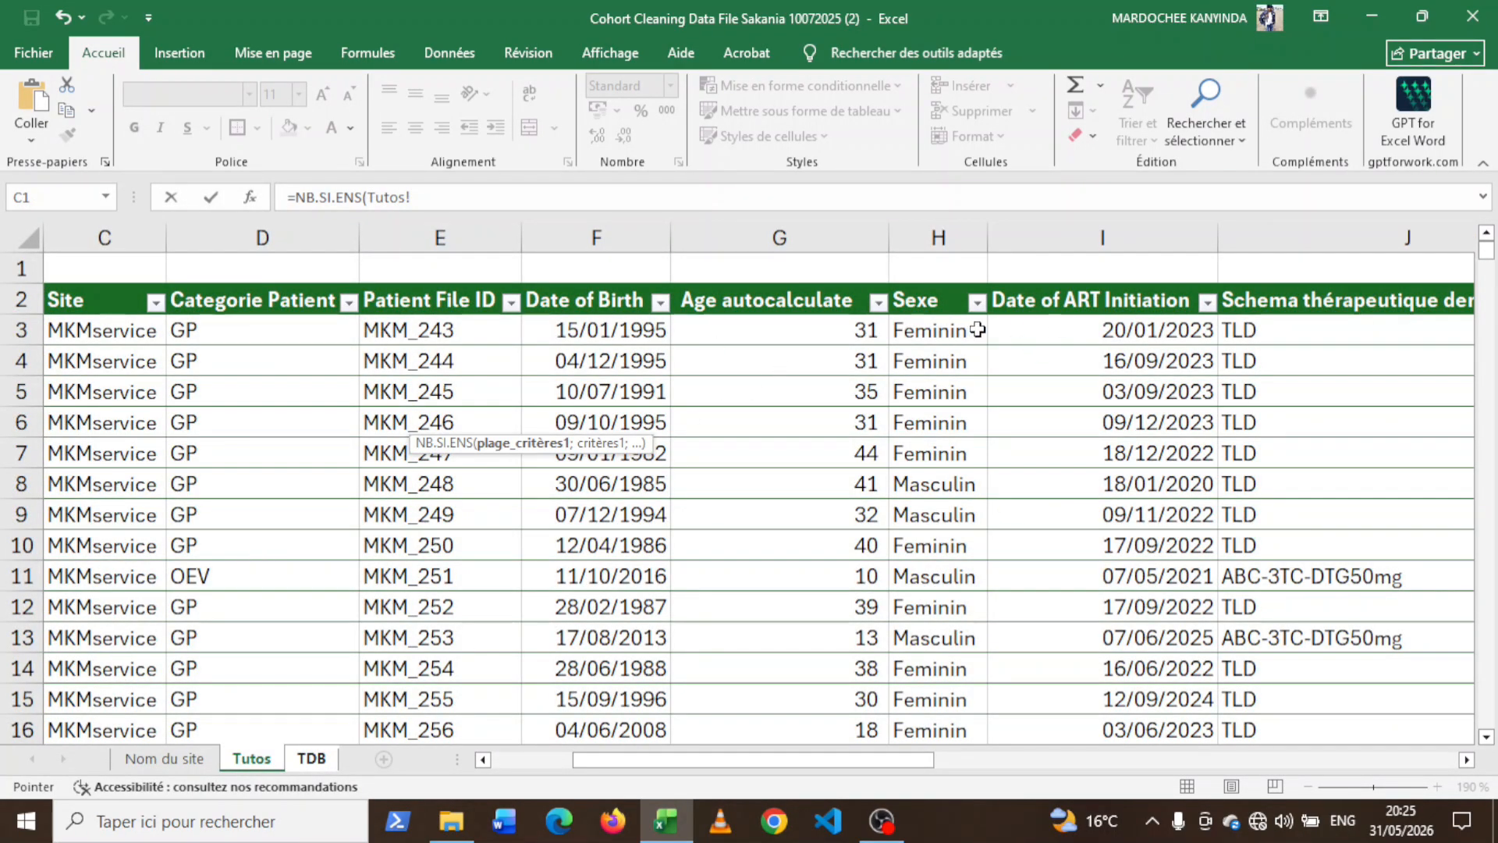
left_click(934, 287)
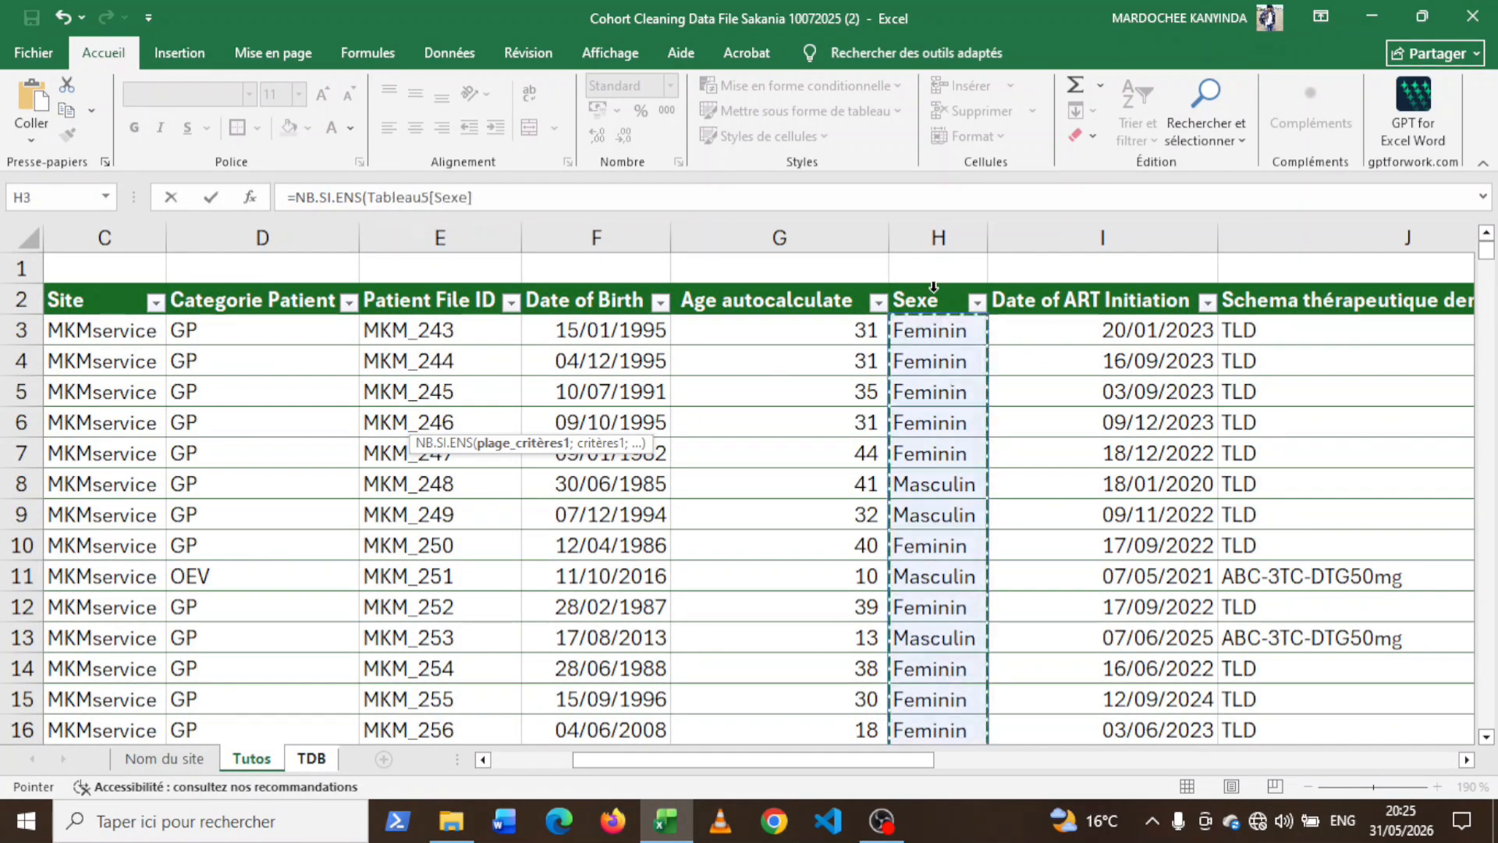
left_click(508, 195)
type(";")
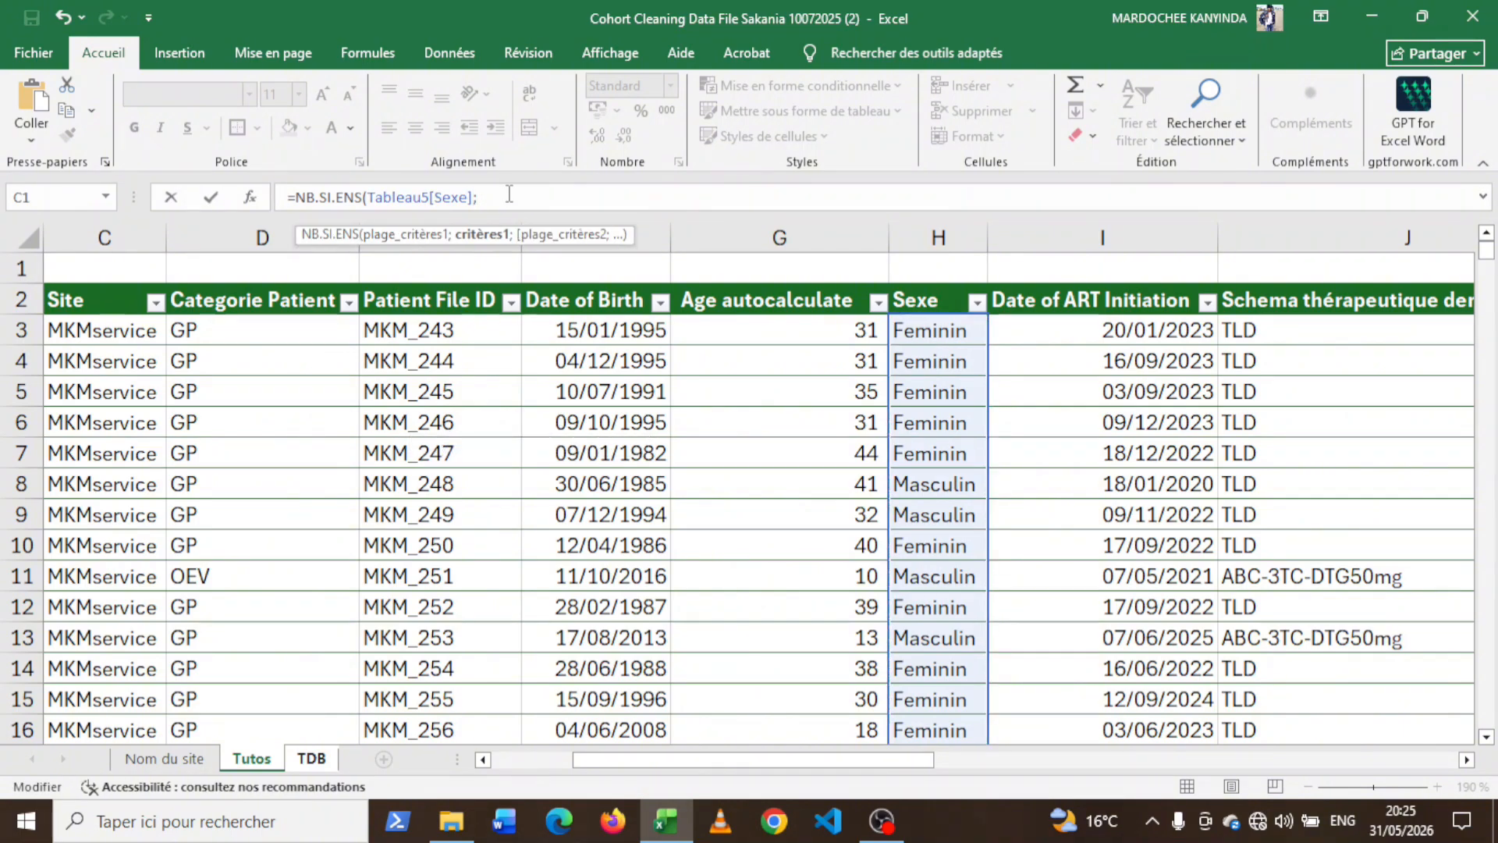
Step: Add "Feminin" as the sex criterion in C4's formula and Tableau5[Age autocalculate] as the second criteria range
type("\"Feminin\";")
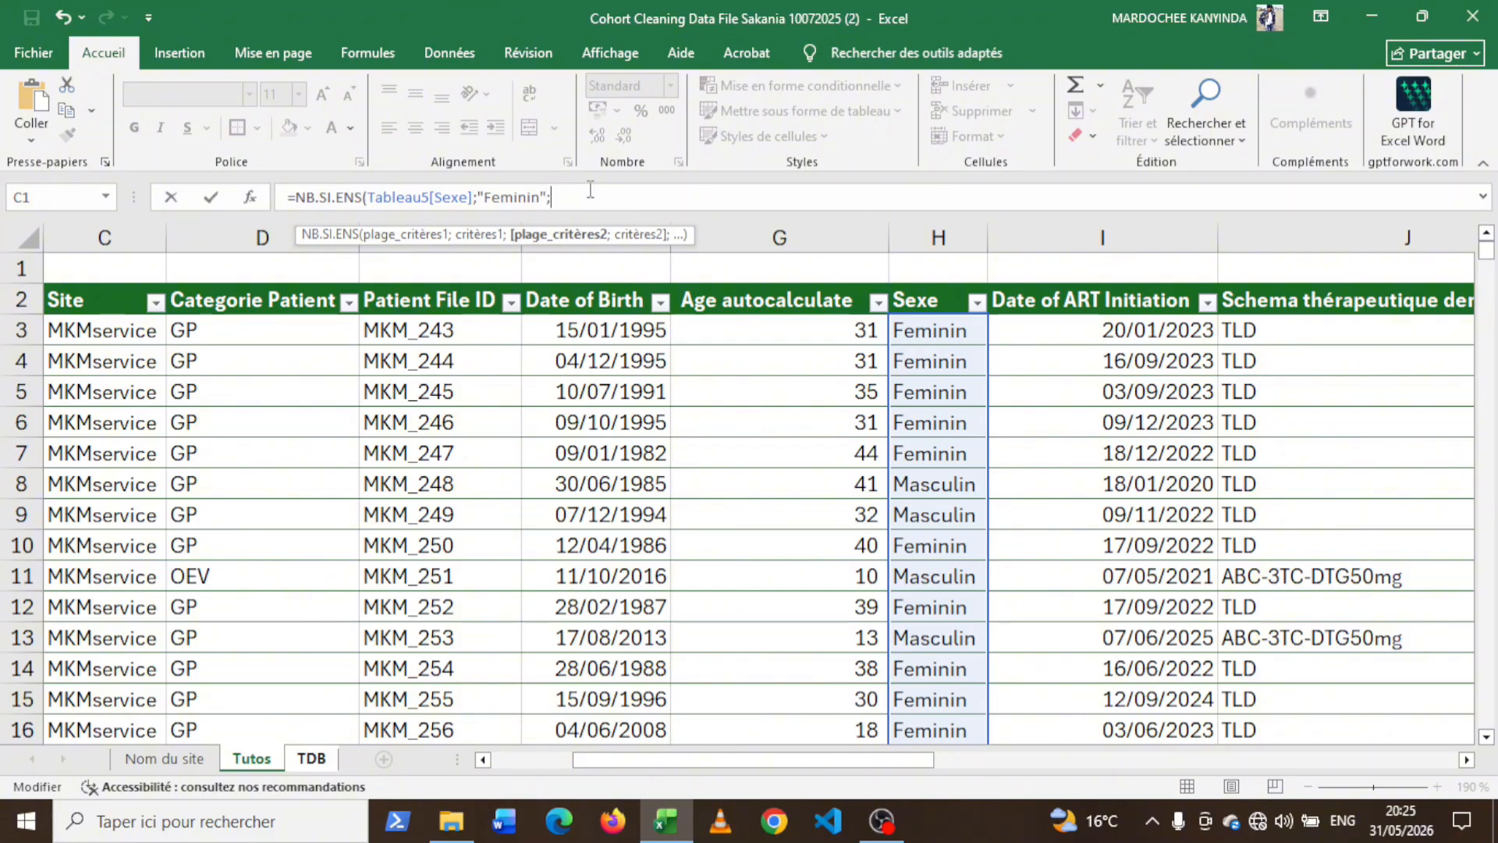
type("Tableau5[Age autocalculate]")
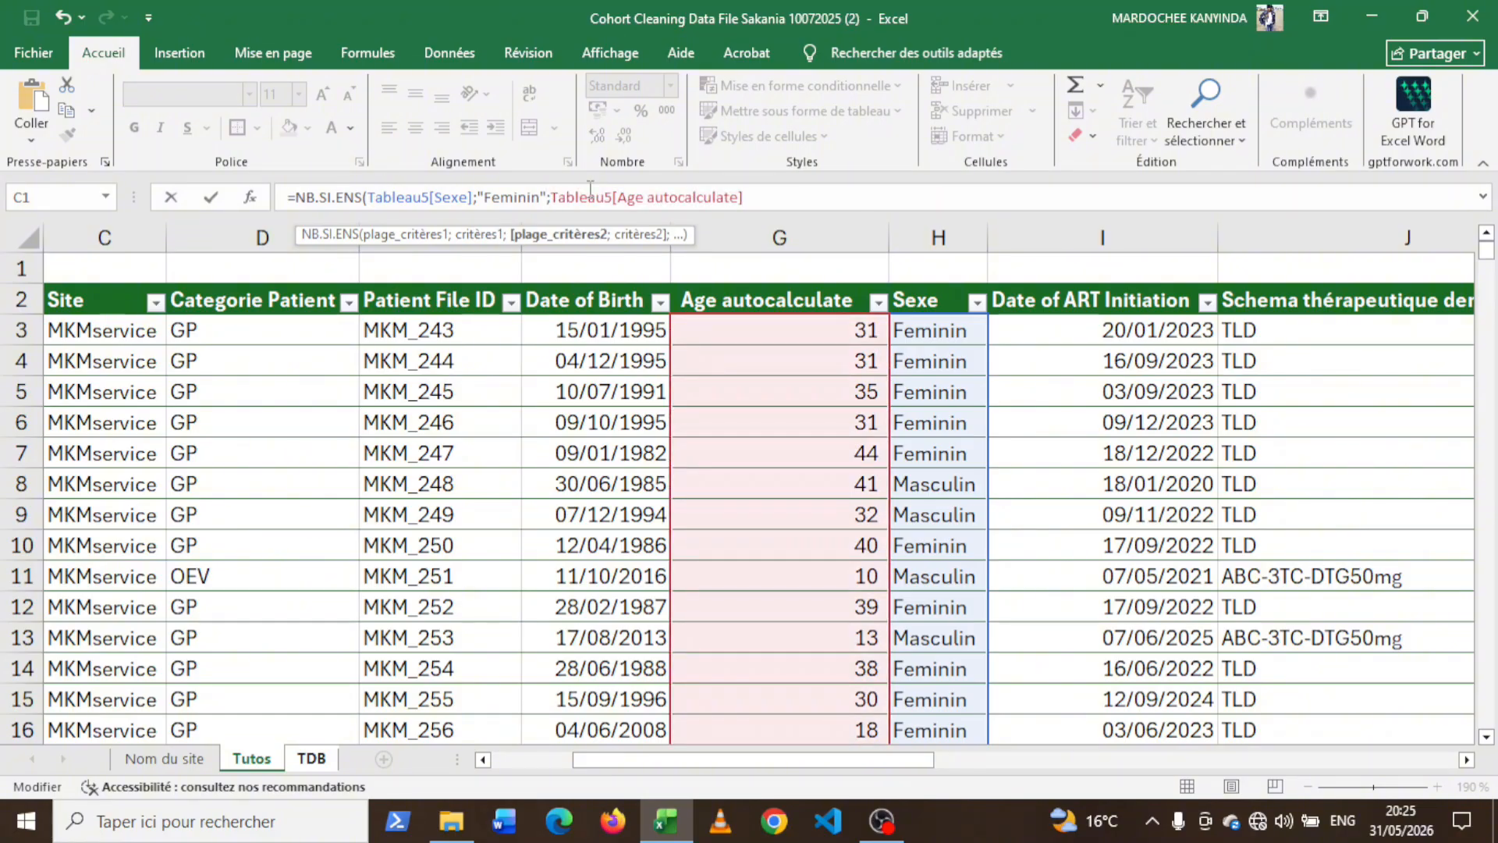
type(";")
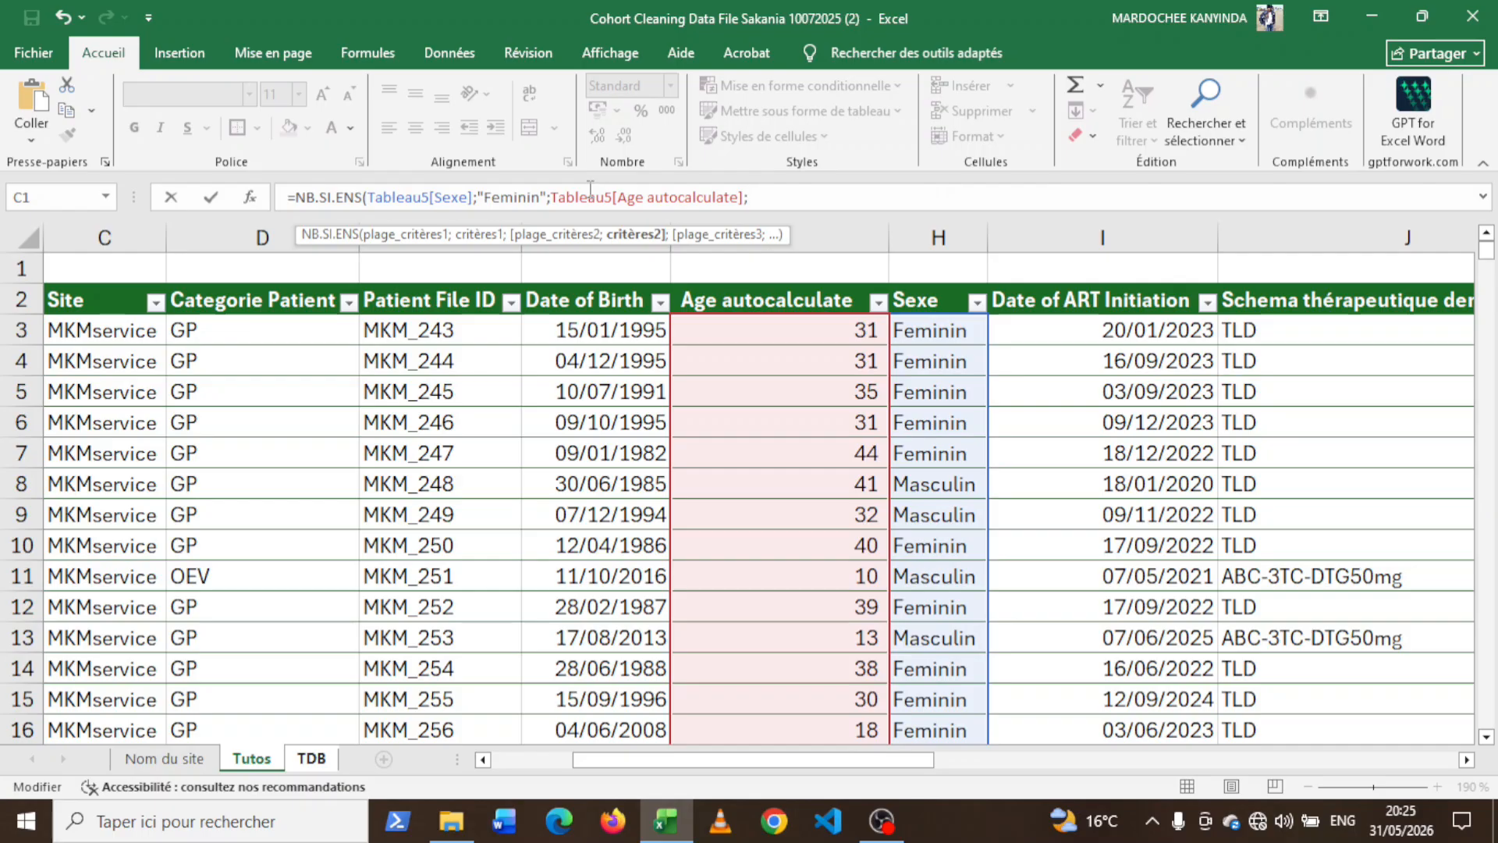
Step: Return to the TDB sheet and replace the inserted TDB! reference in C4's formula with the criterion ">=1"
left_click(313, 761)
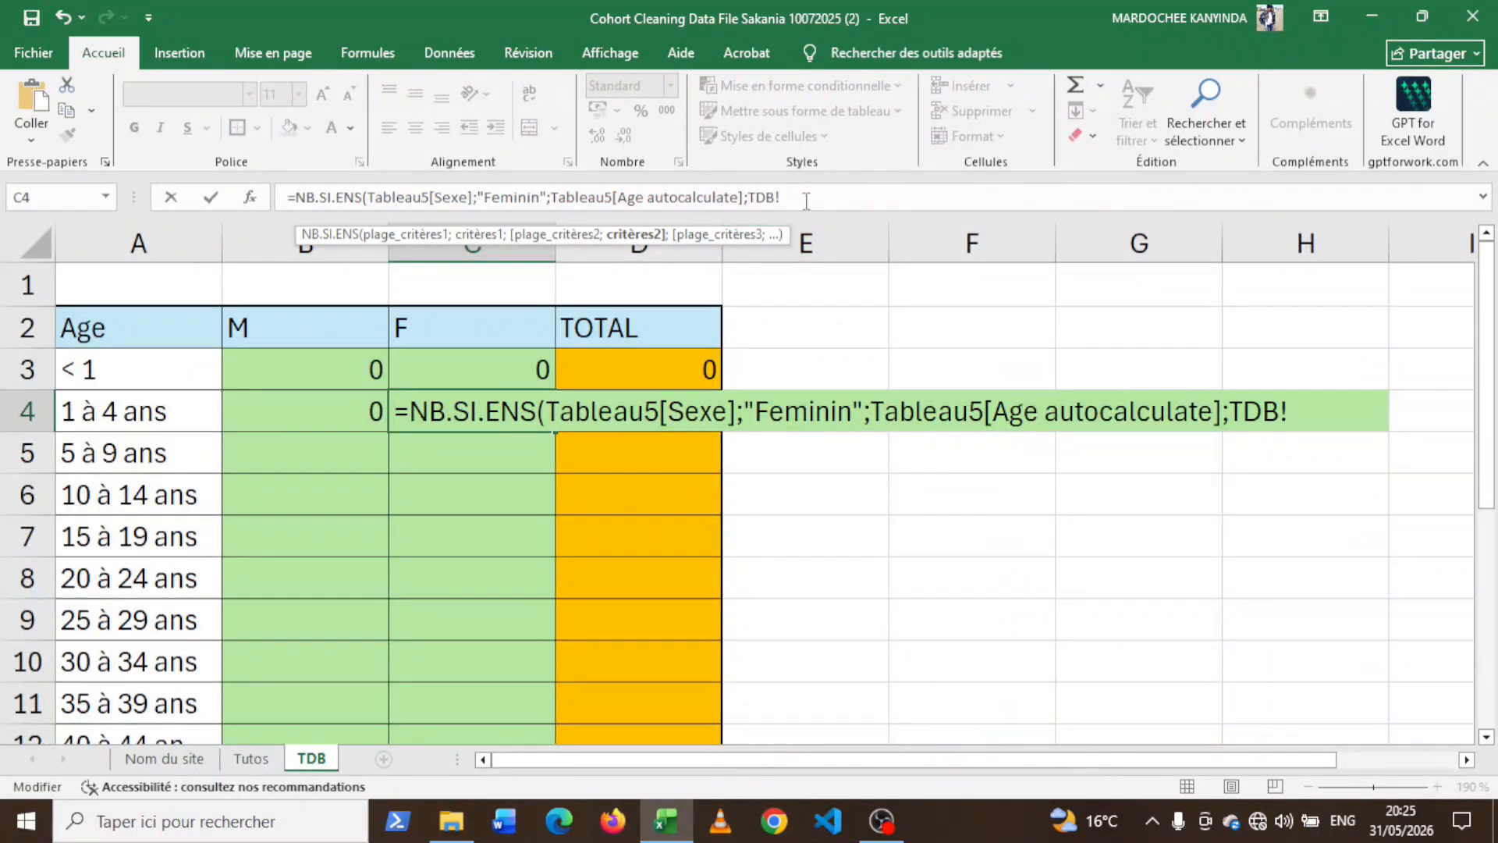
key("BackSpace")
key("BackSpace")
key("BackSpace")
key("BackSpace")
type(".")
type("\"")
type(">=1\"")
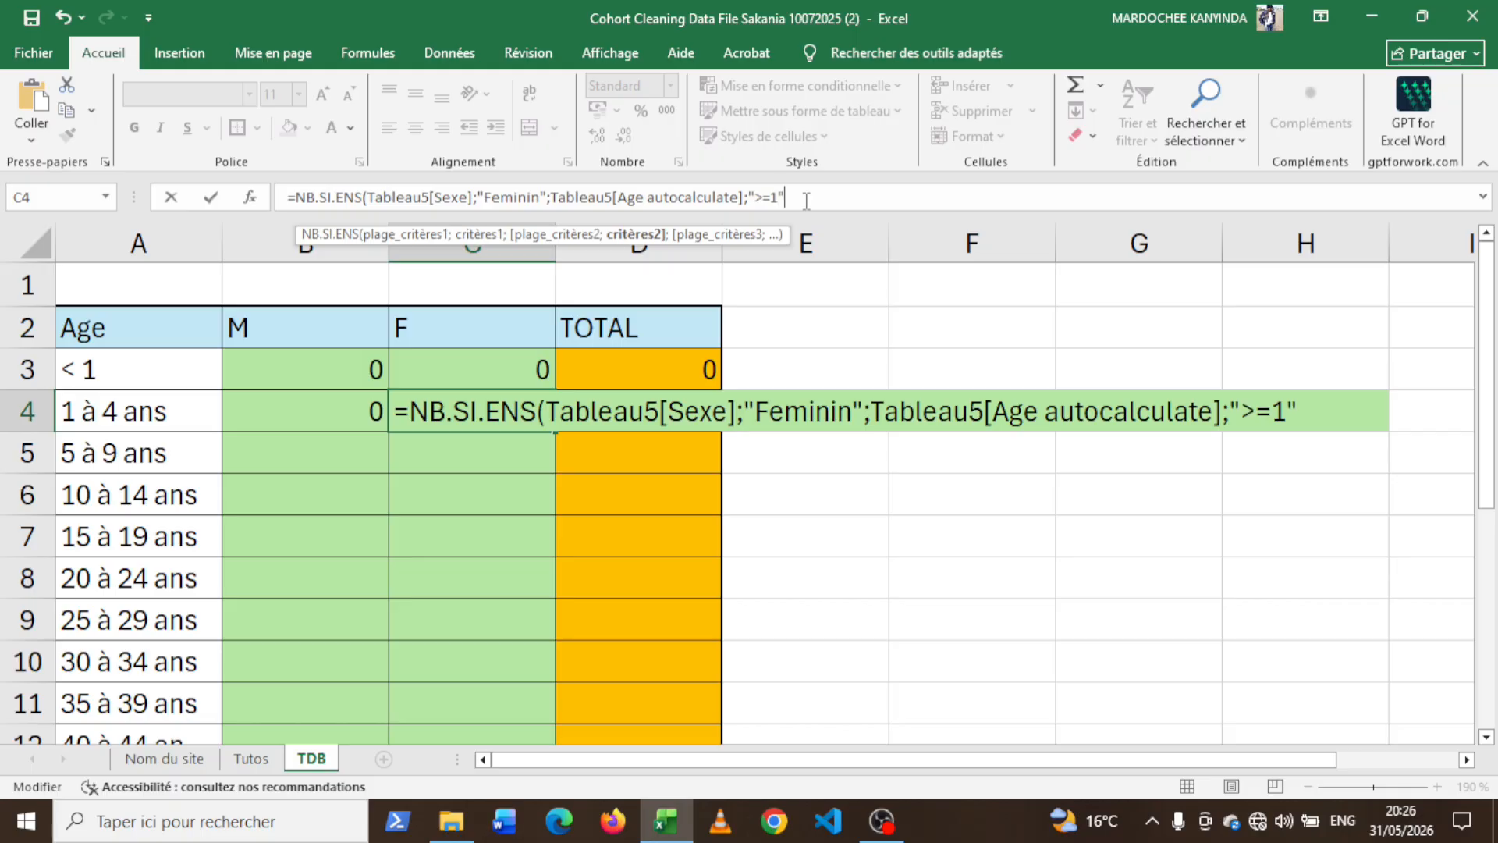
Step: Complete C4's formula with Tableau5[Age autocalculate] as the third criteria range and "<5" as its criterion, and check the finished formula
type(";")
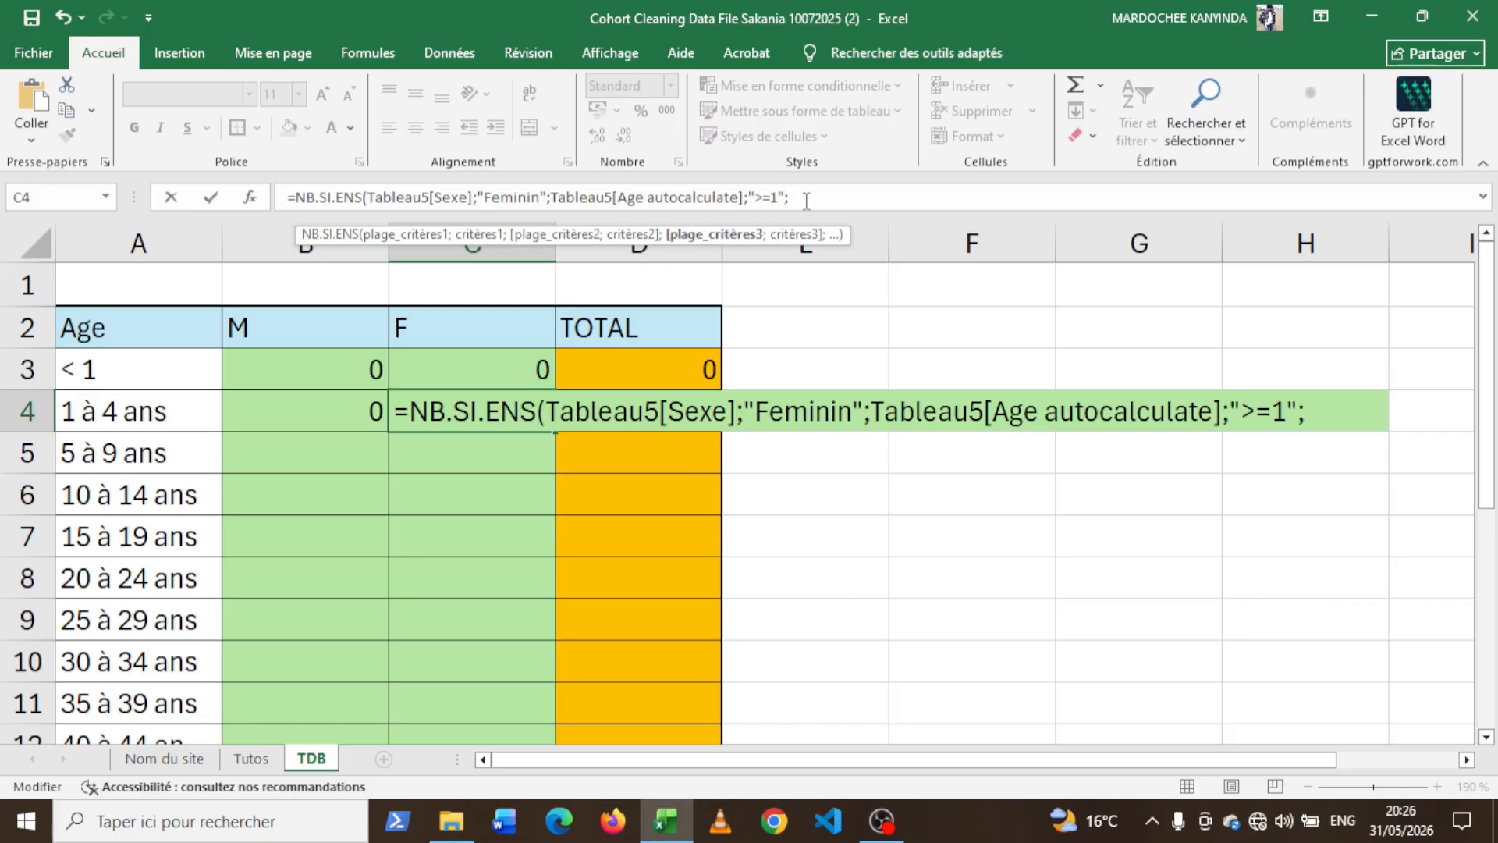
type("Tableau5[Age autocalculate]")
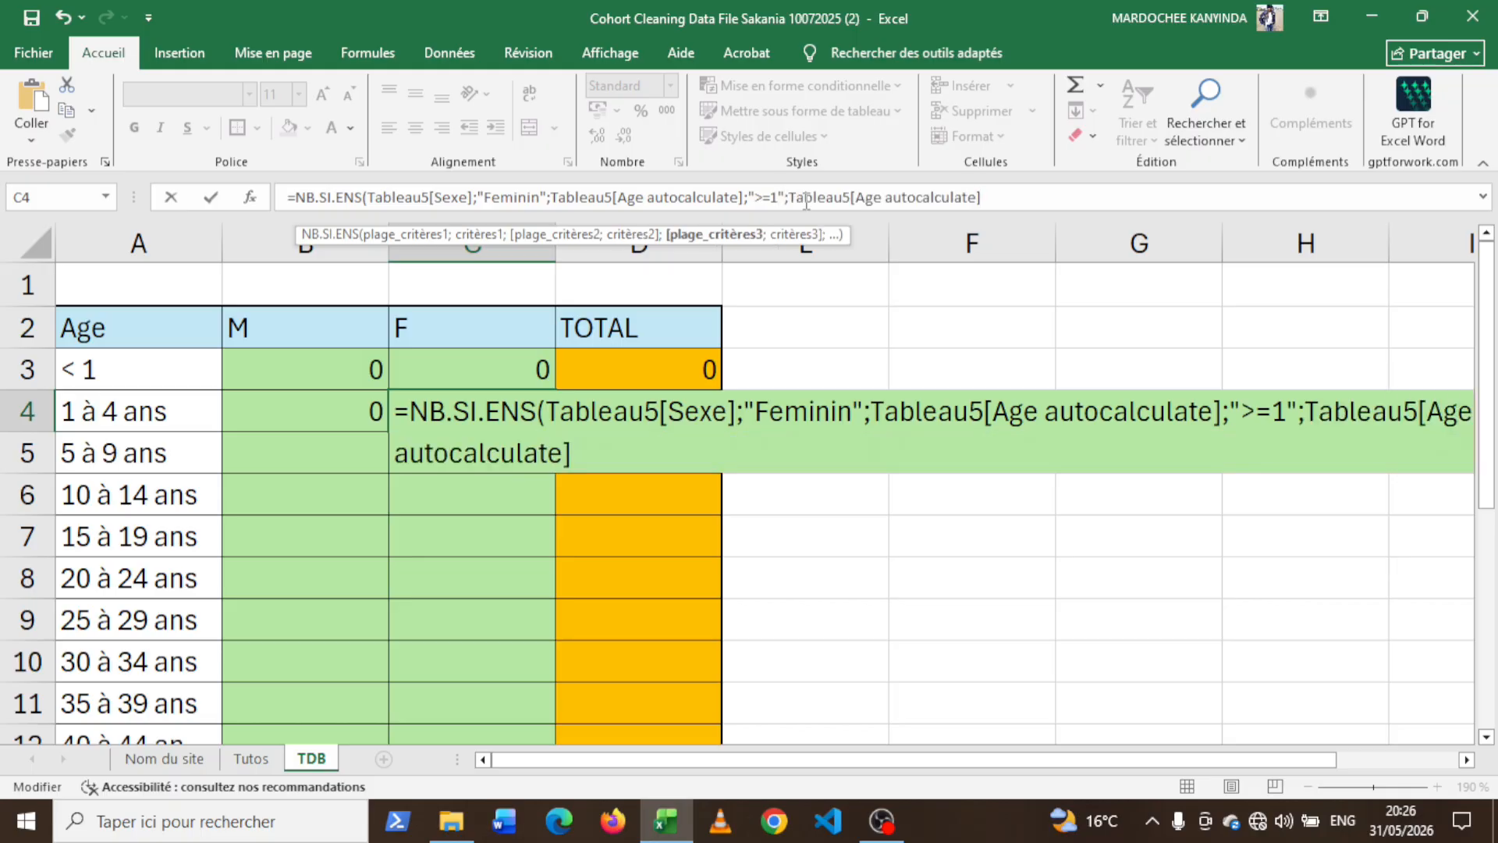
type(";")
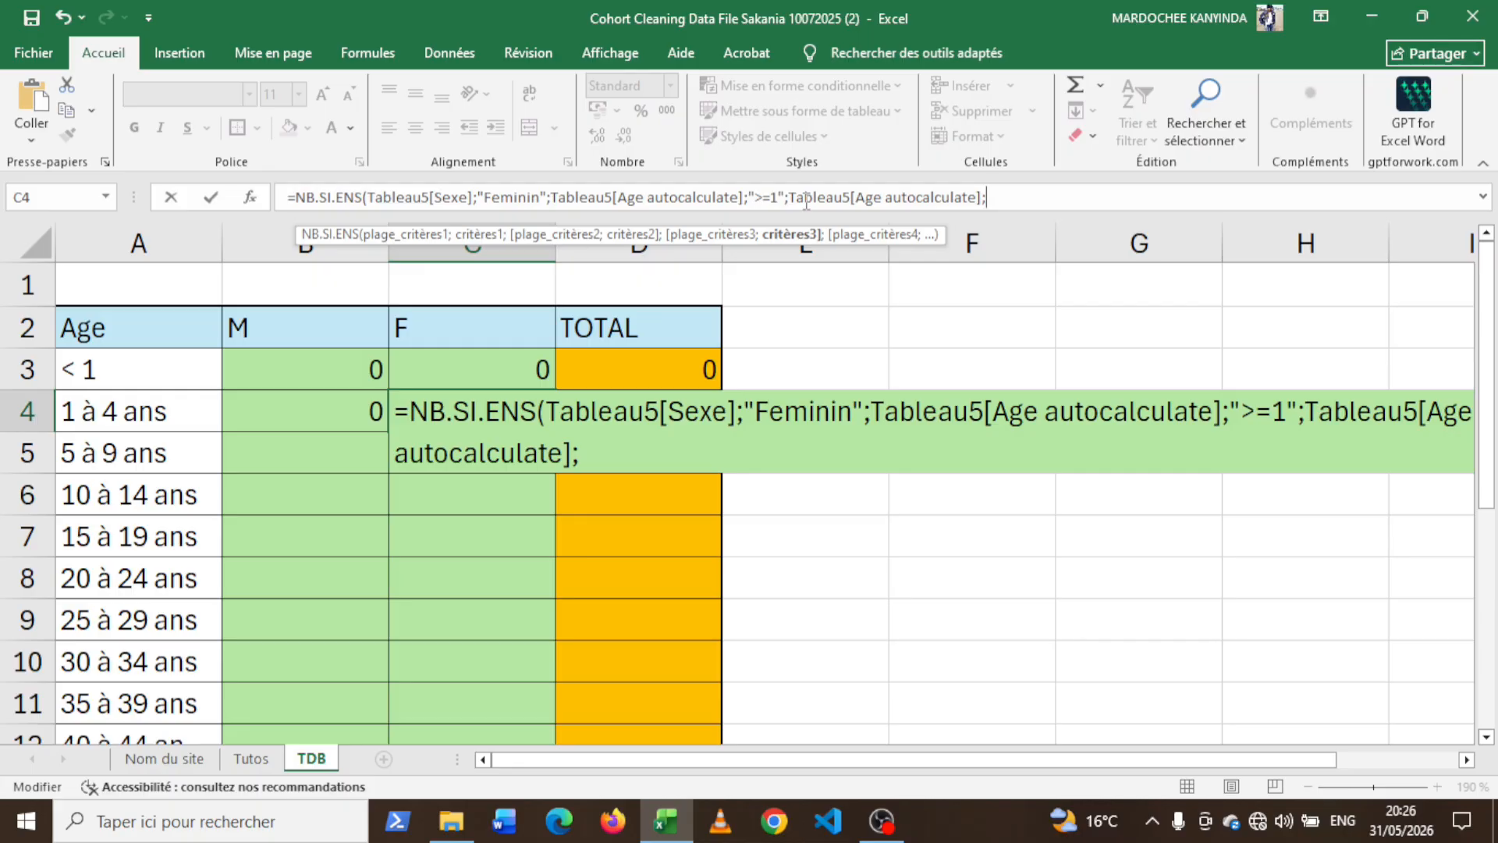
type("\"<5\"")
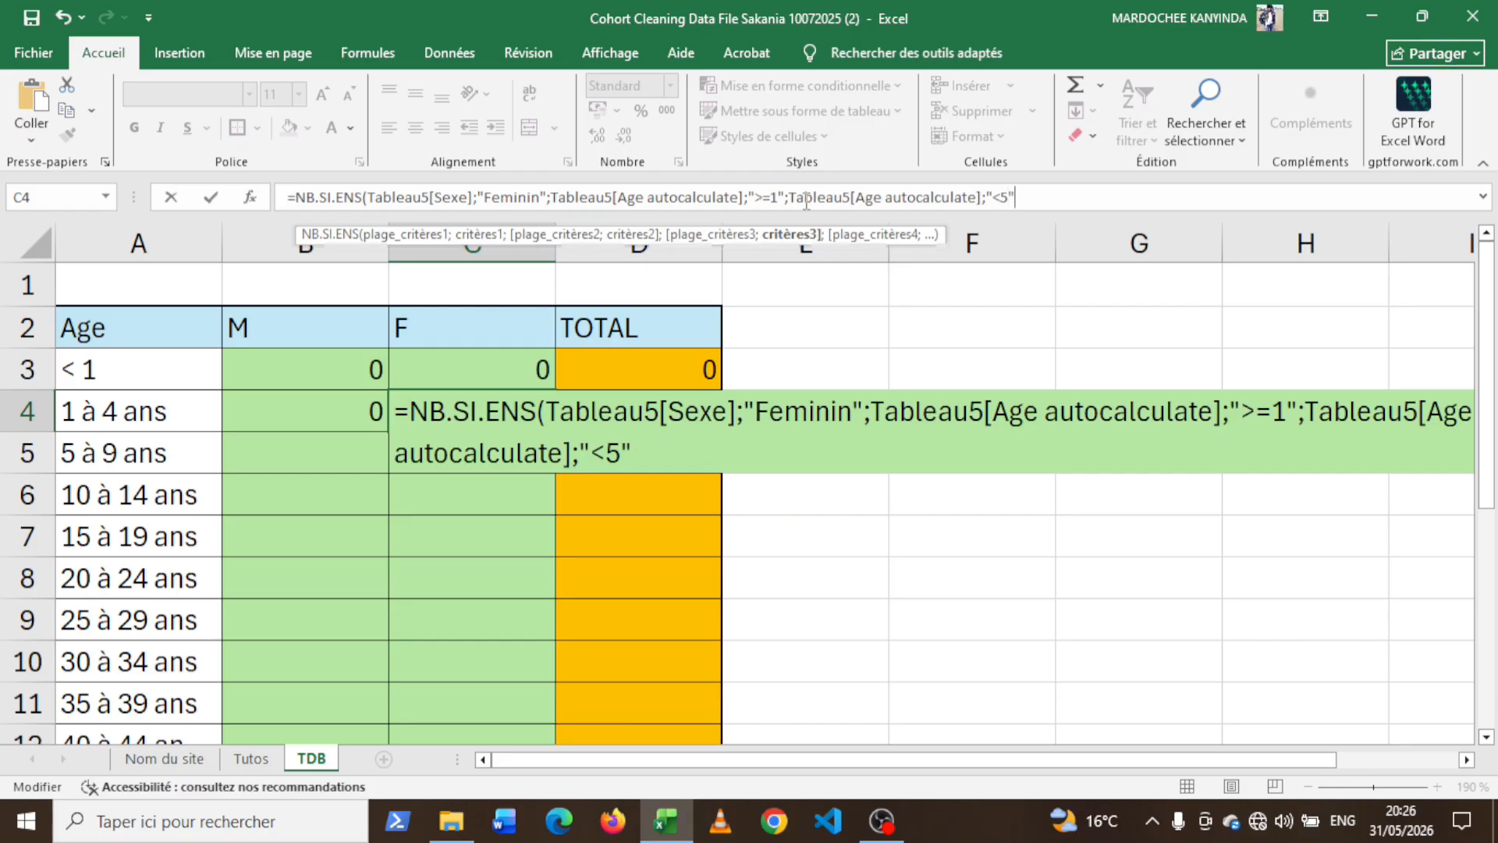
type(")")
key("Return")
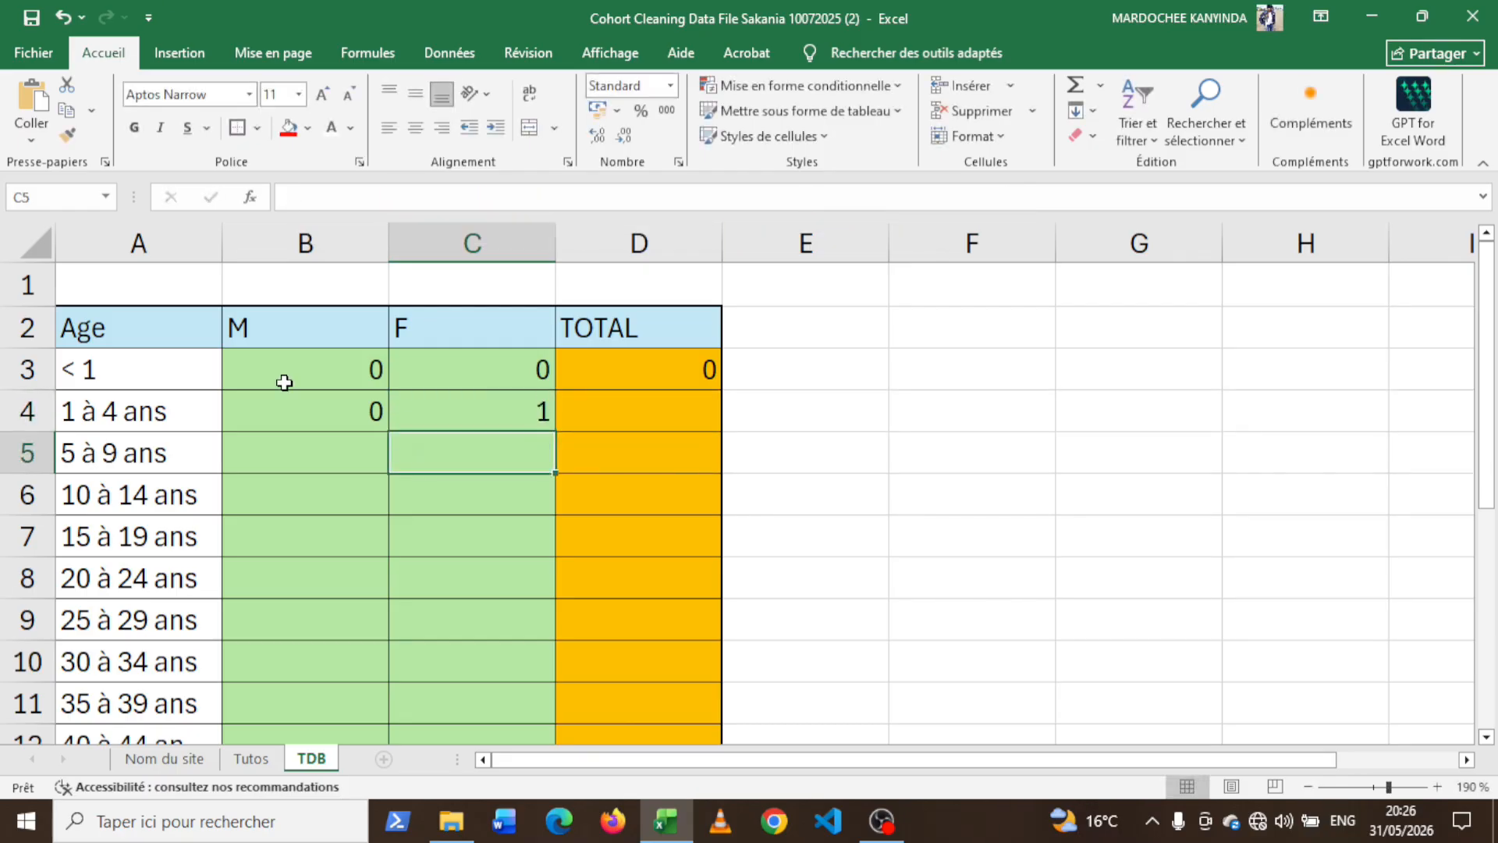
left_click(498, 408)
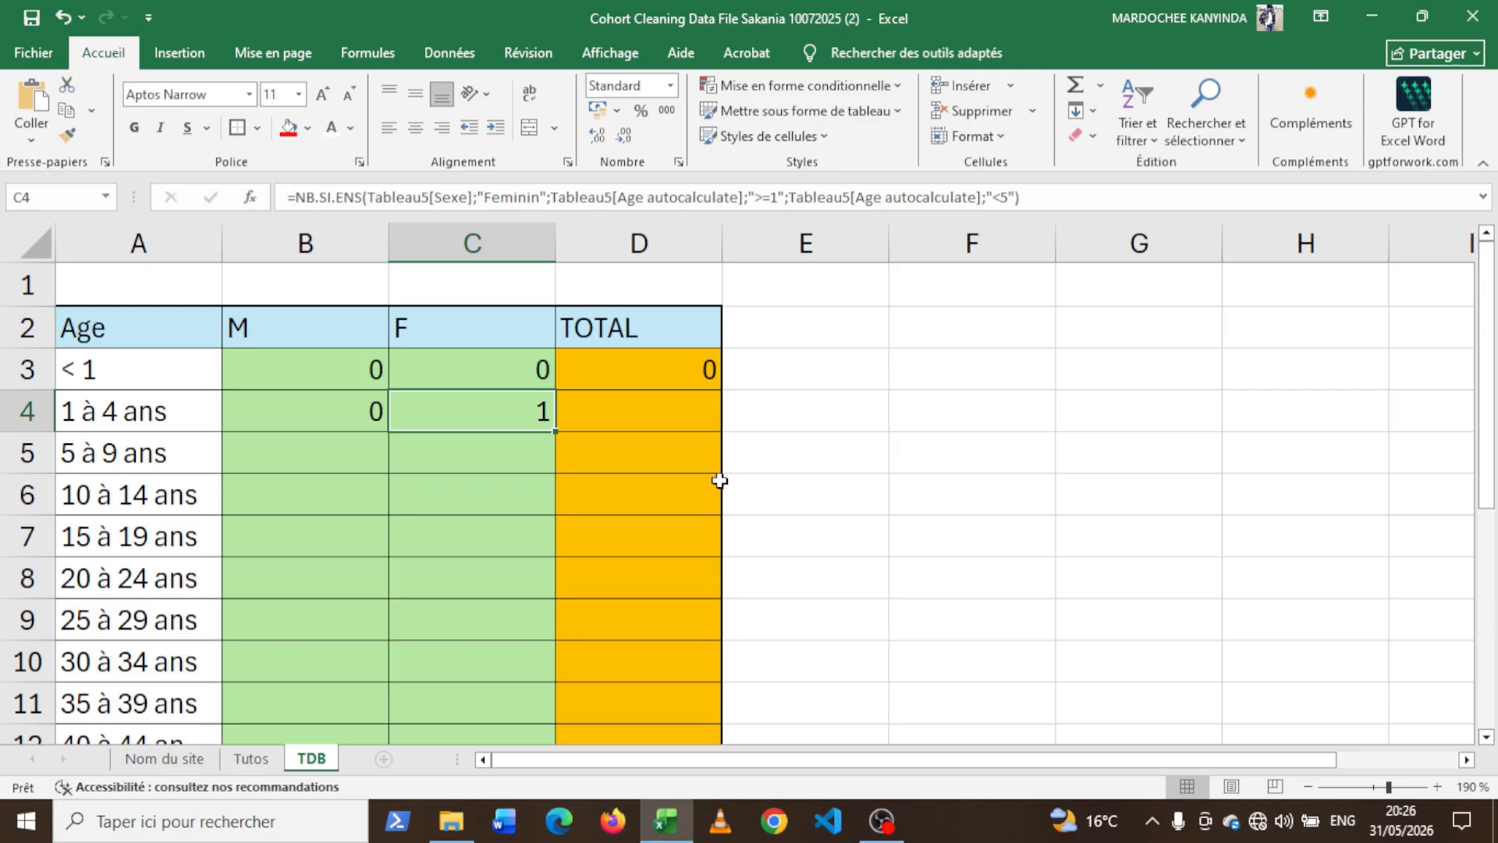
Step: Fill the SOMME formula from D3 down to D4 to total the 1 à 4 ans row
left_click(664, 404)
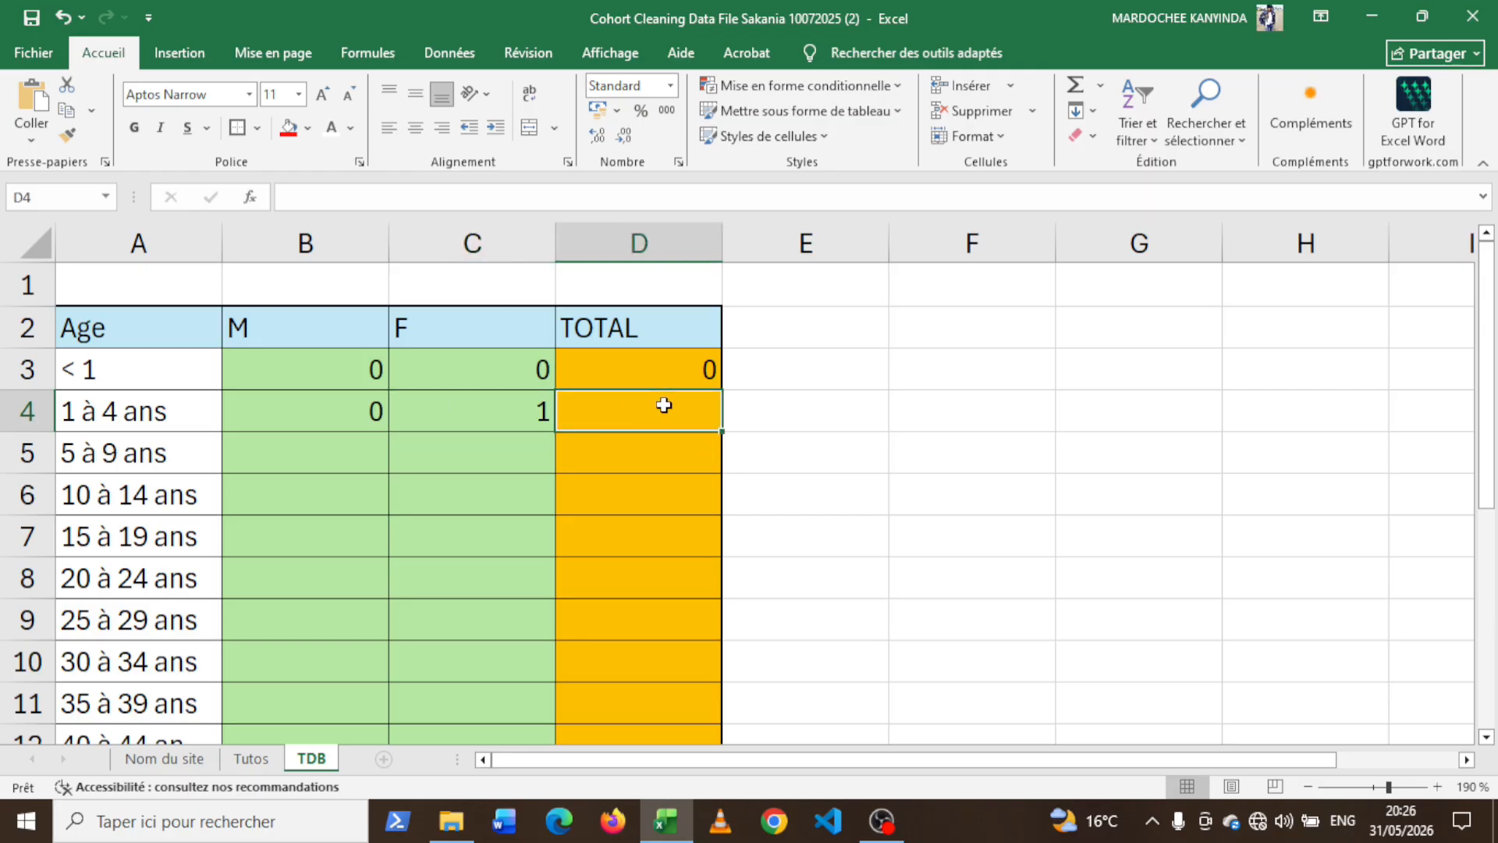
left_click(705, 363)
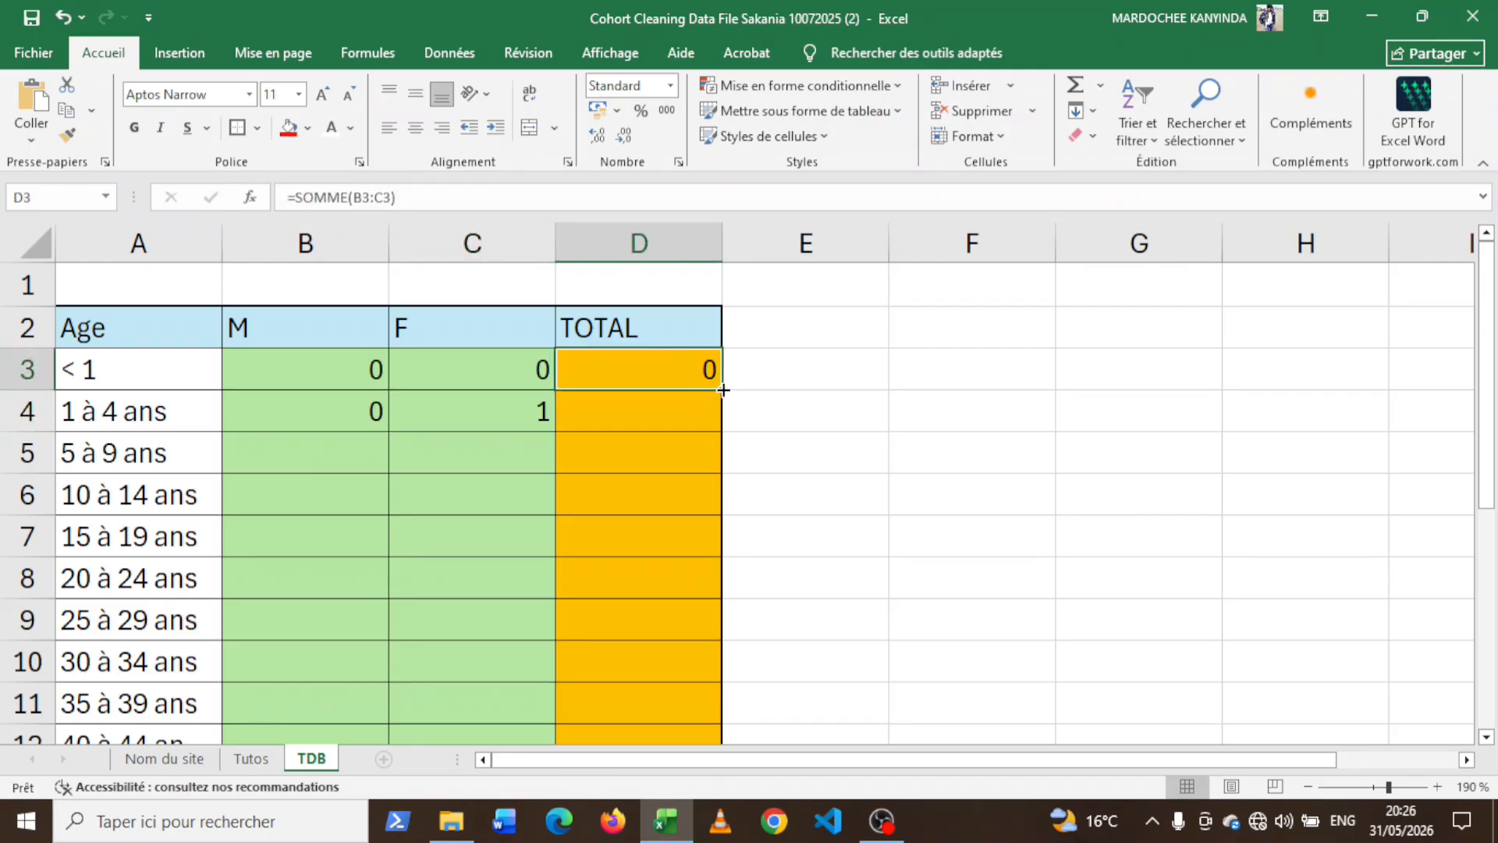
left_click_drag(723, 389, 705, 431)
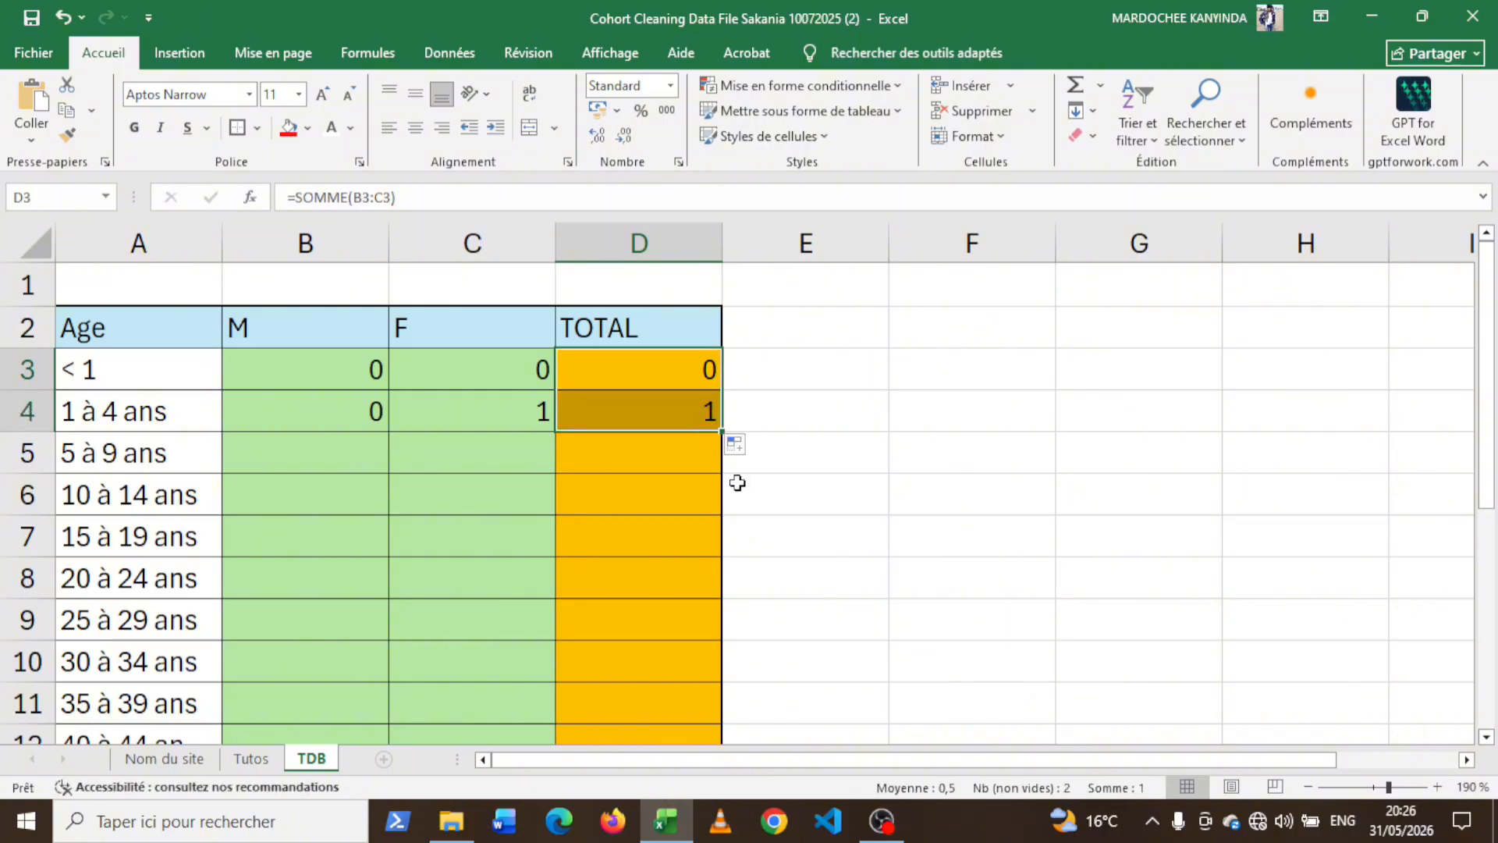
left_click(642, 483)
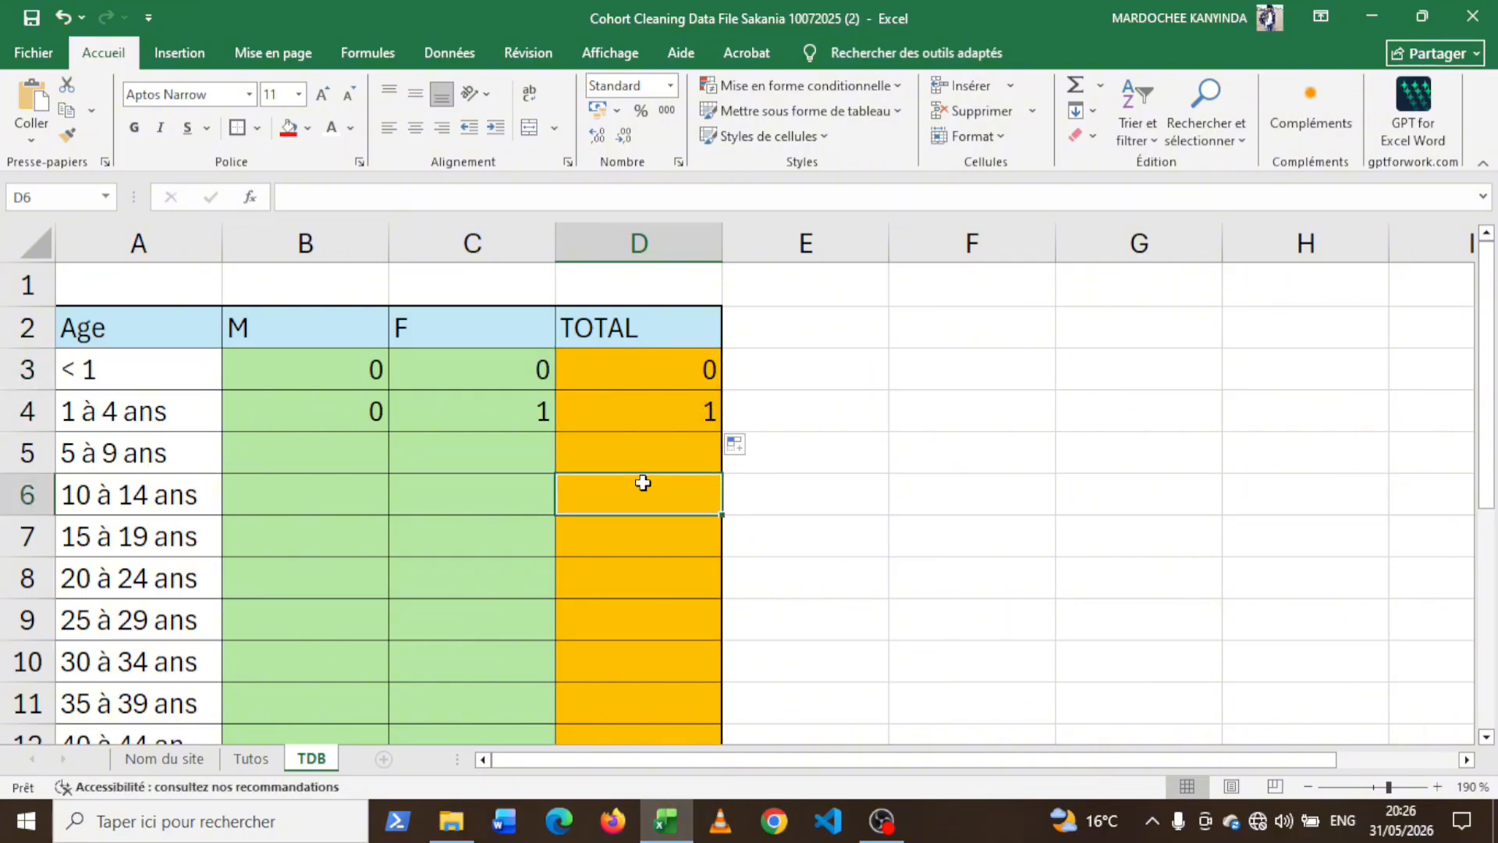
Step: Start an NB.SI.ENS formula in B5 with the Sexe column of the Tutos table as the first criteria range
left_click(327, 437)
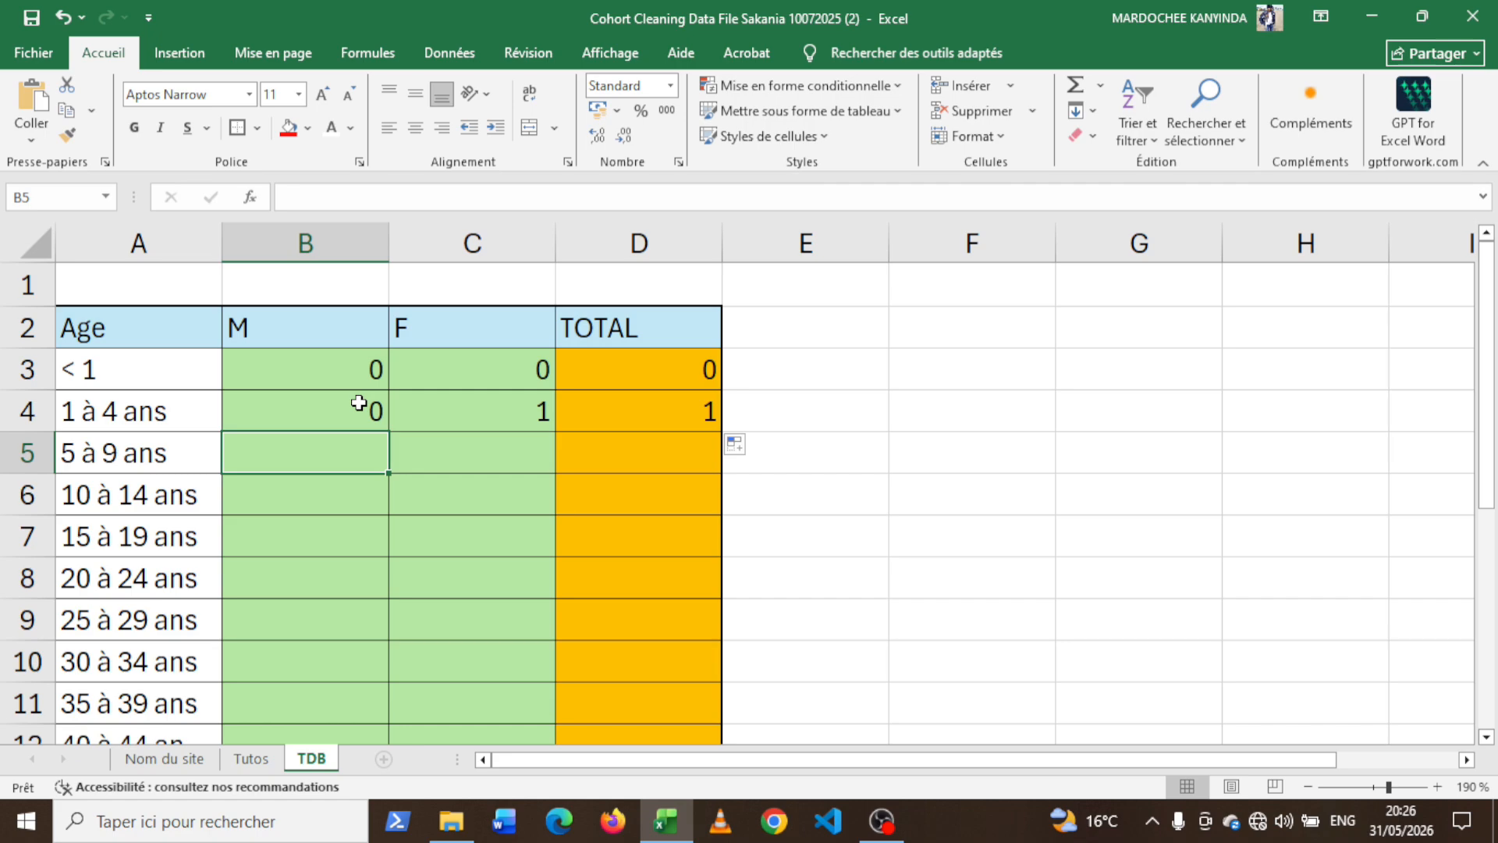
type("=n")
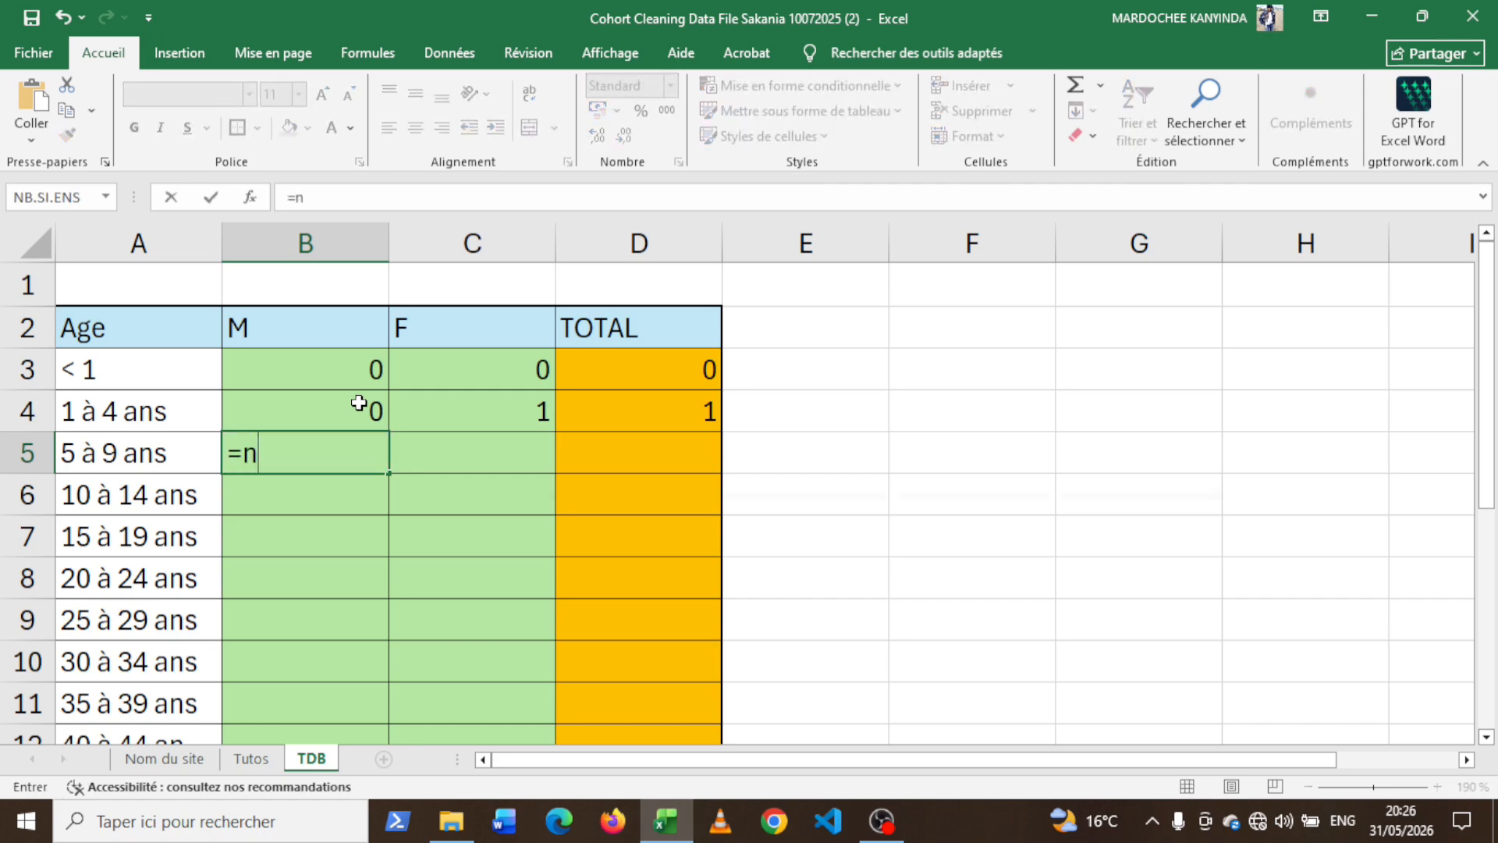
type("b")
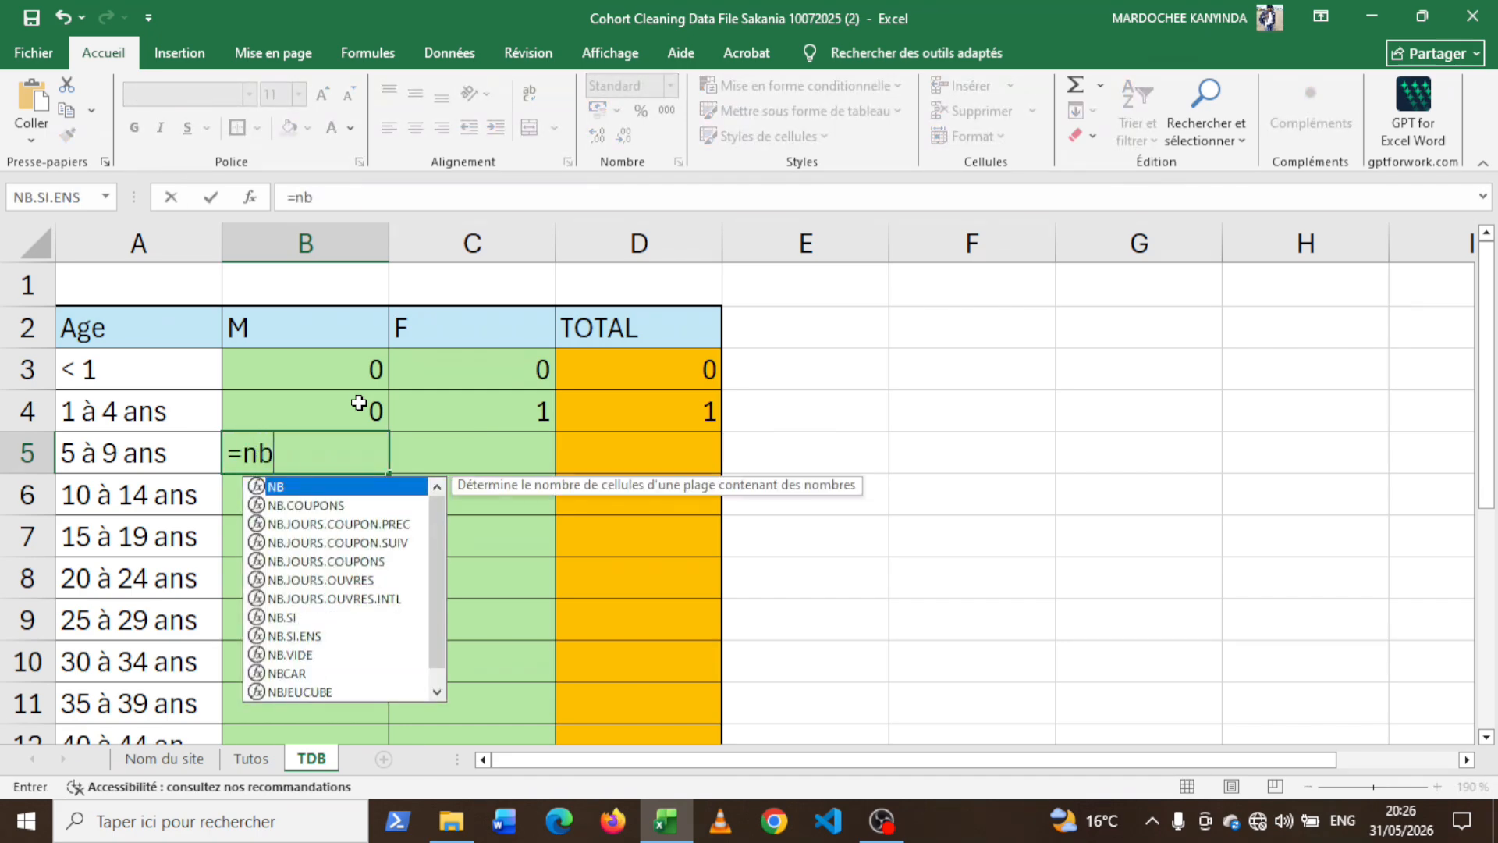
double_click(305, 636)
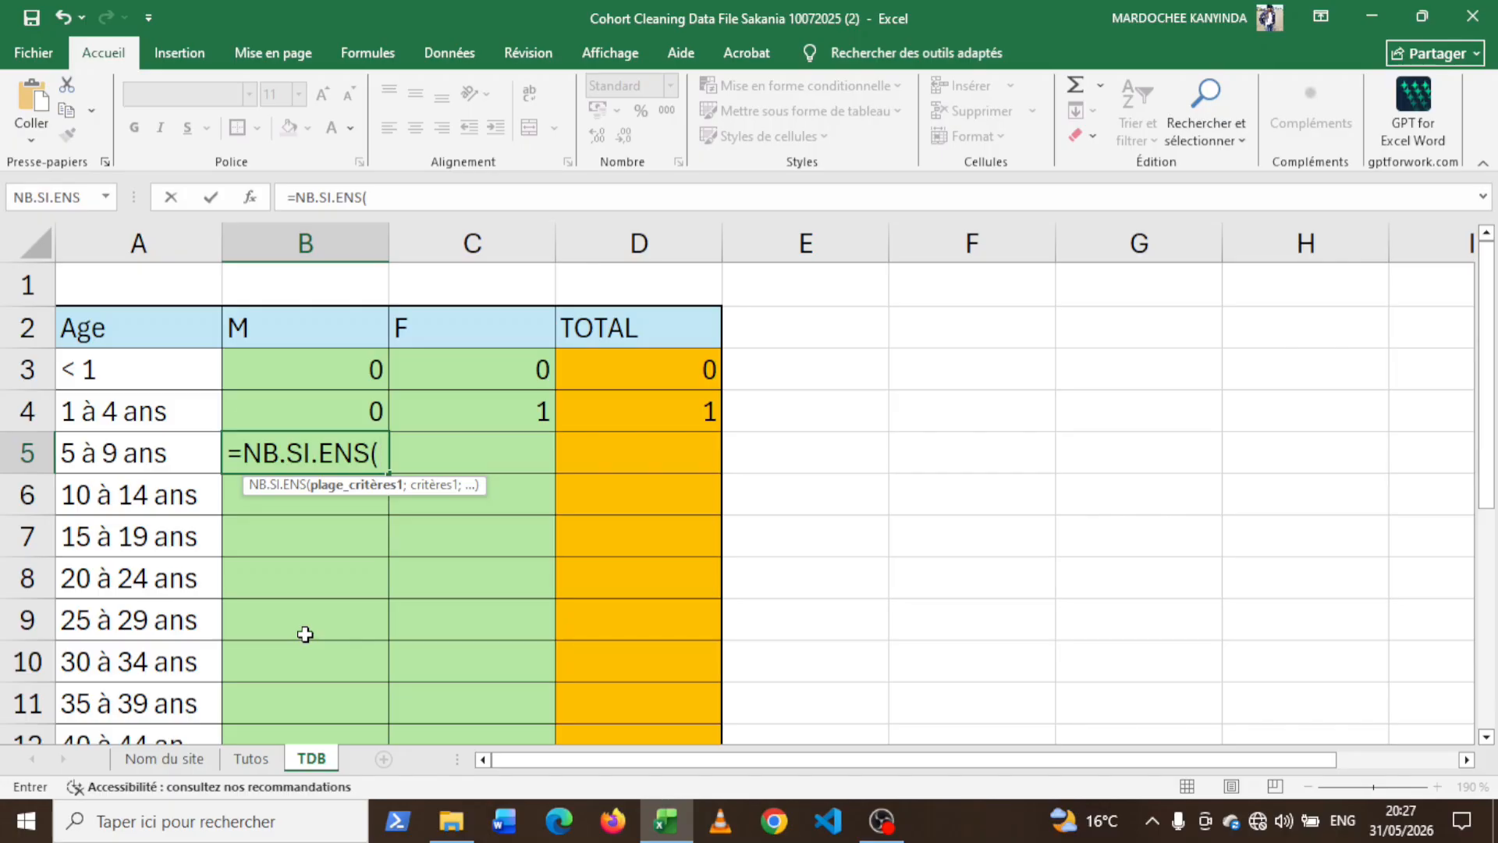
left_click(251, 758)
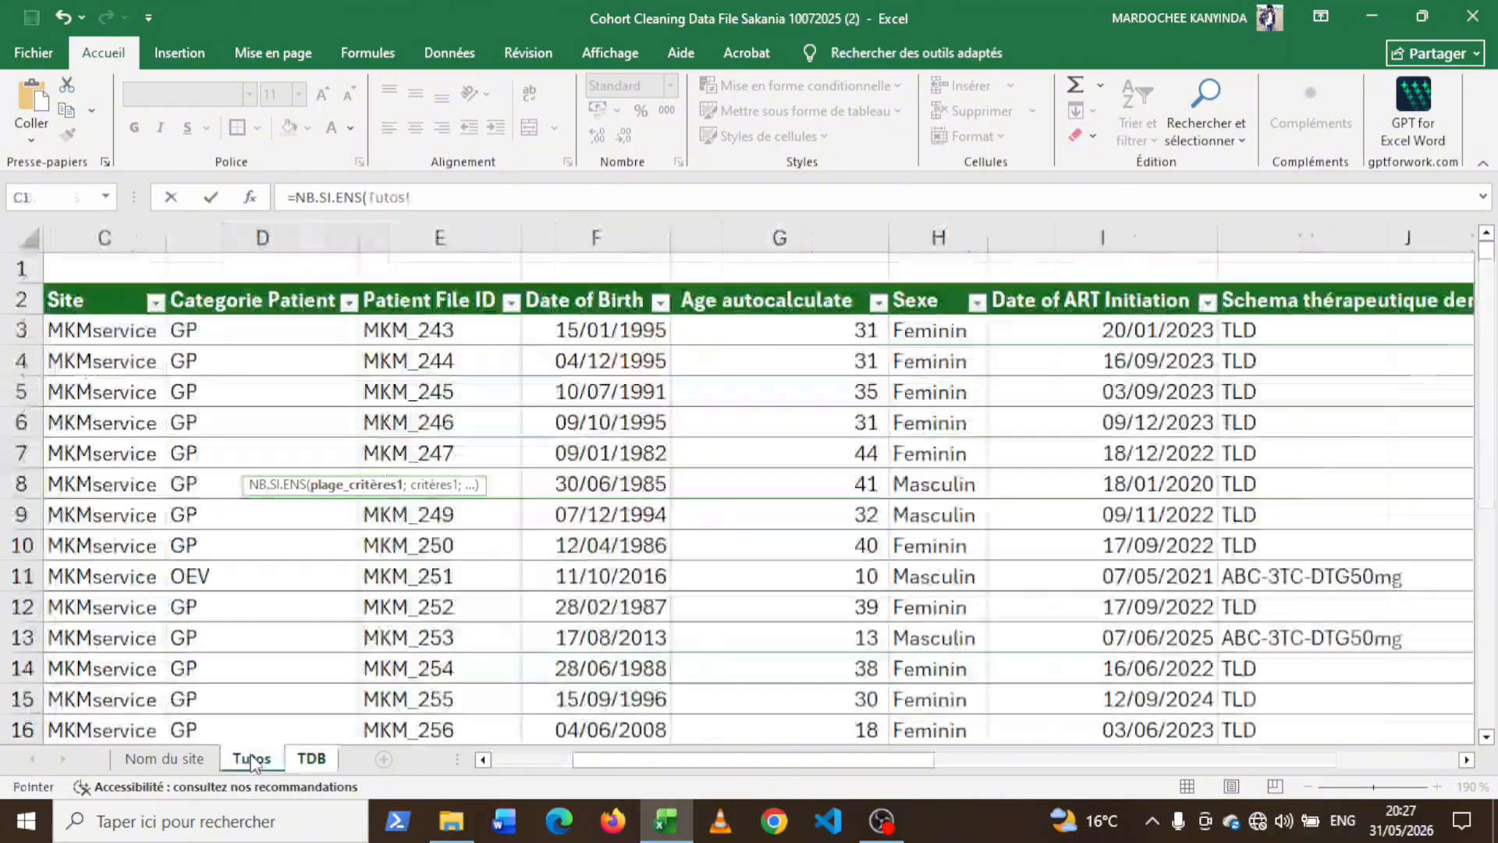
left_click(912, 290)
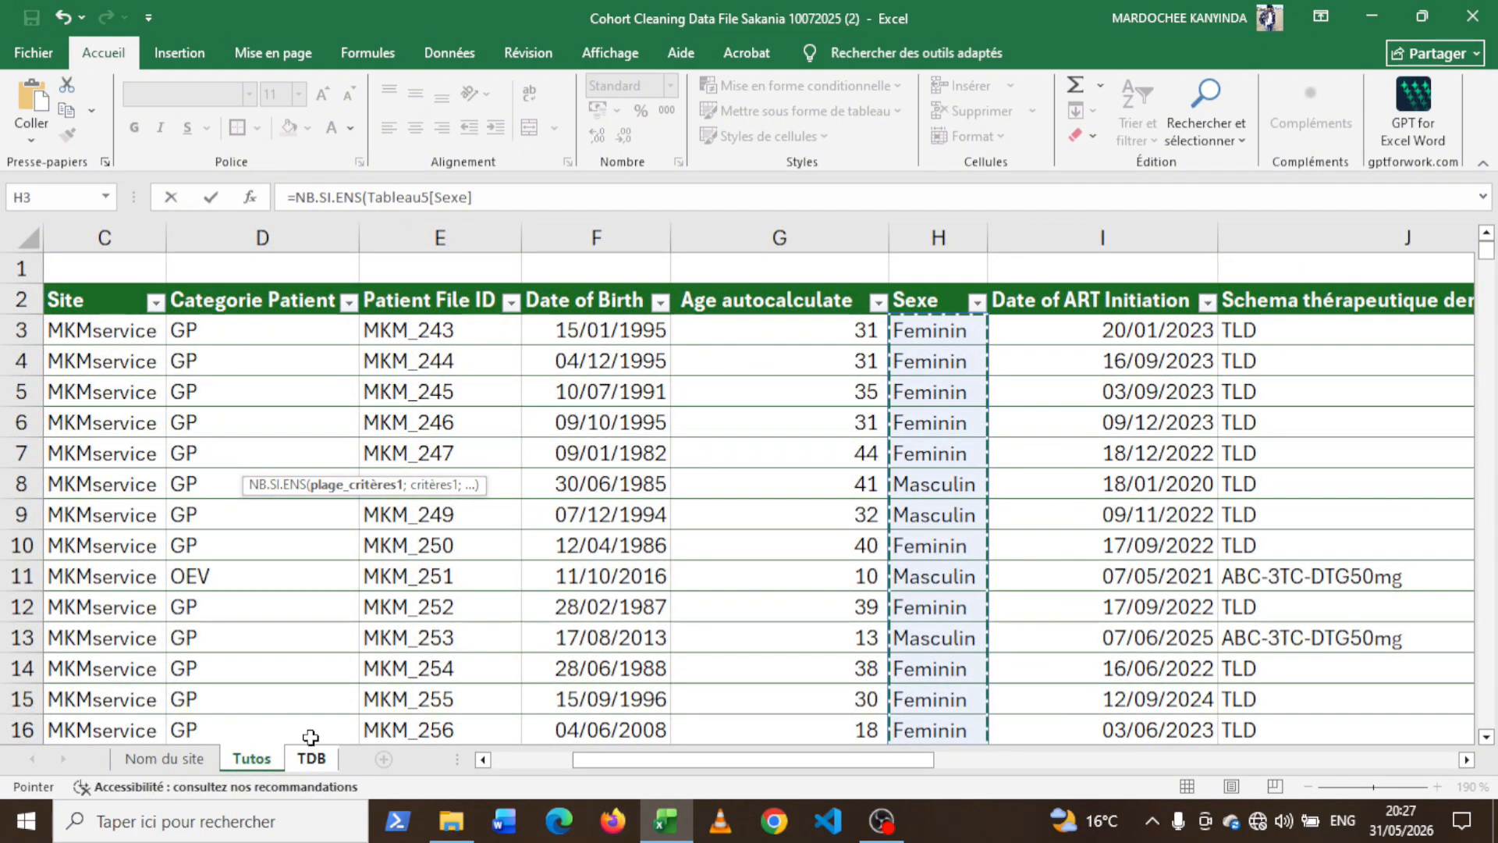
type(";")
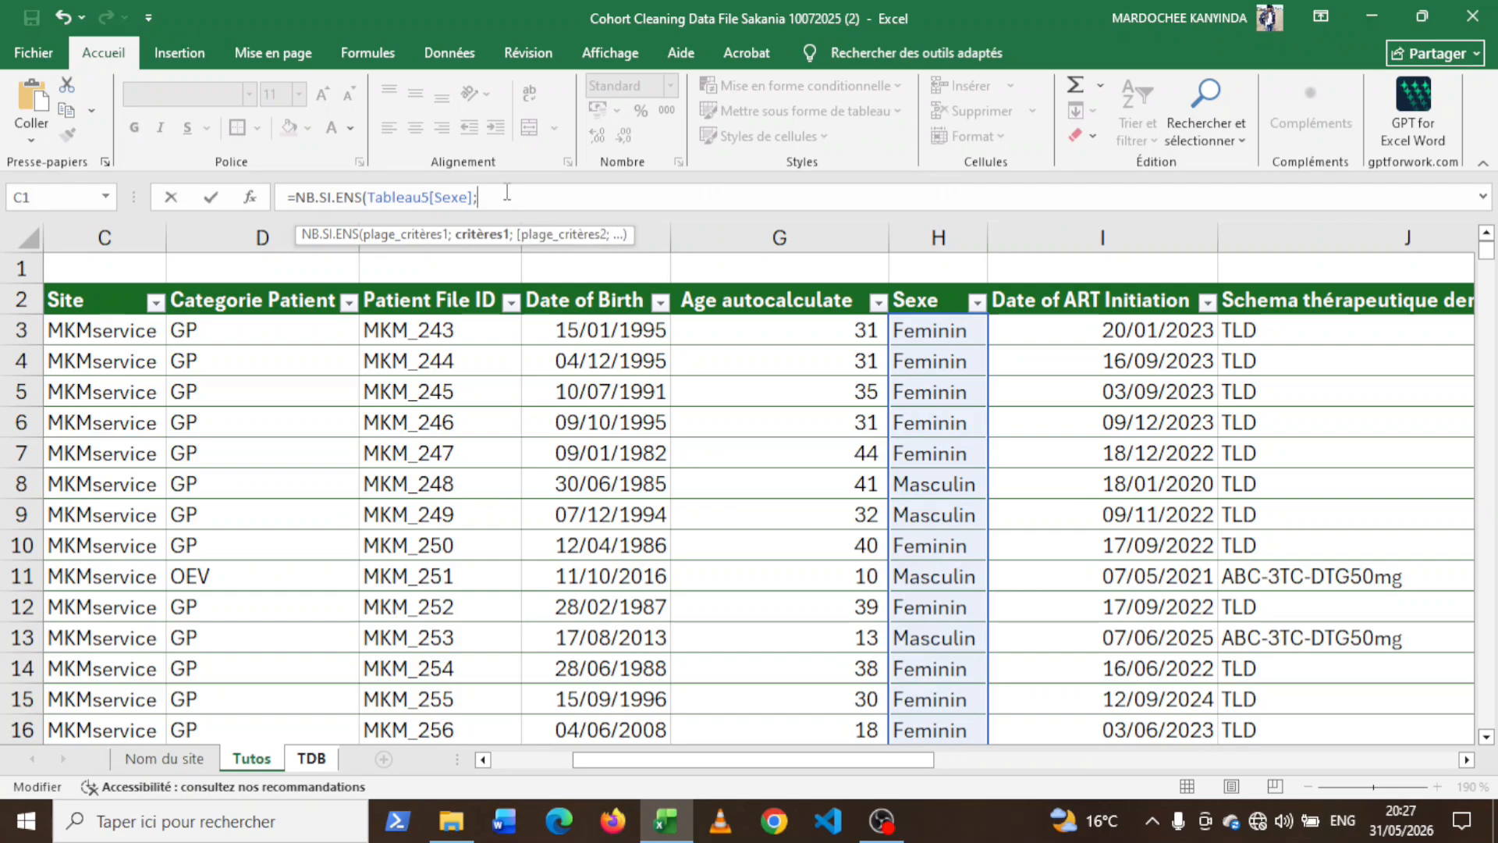
Step: Return to the TDB sheet and remove the inserted TDB! reference from the end of B5's formula
left_click(311, 762)
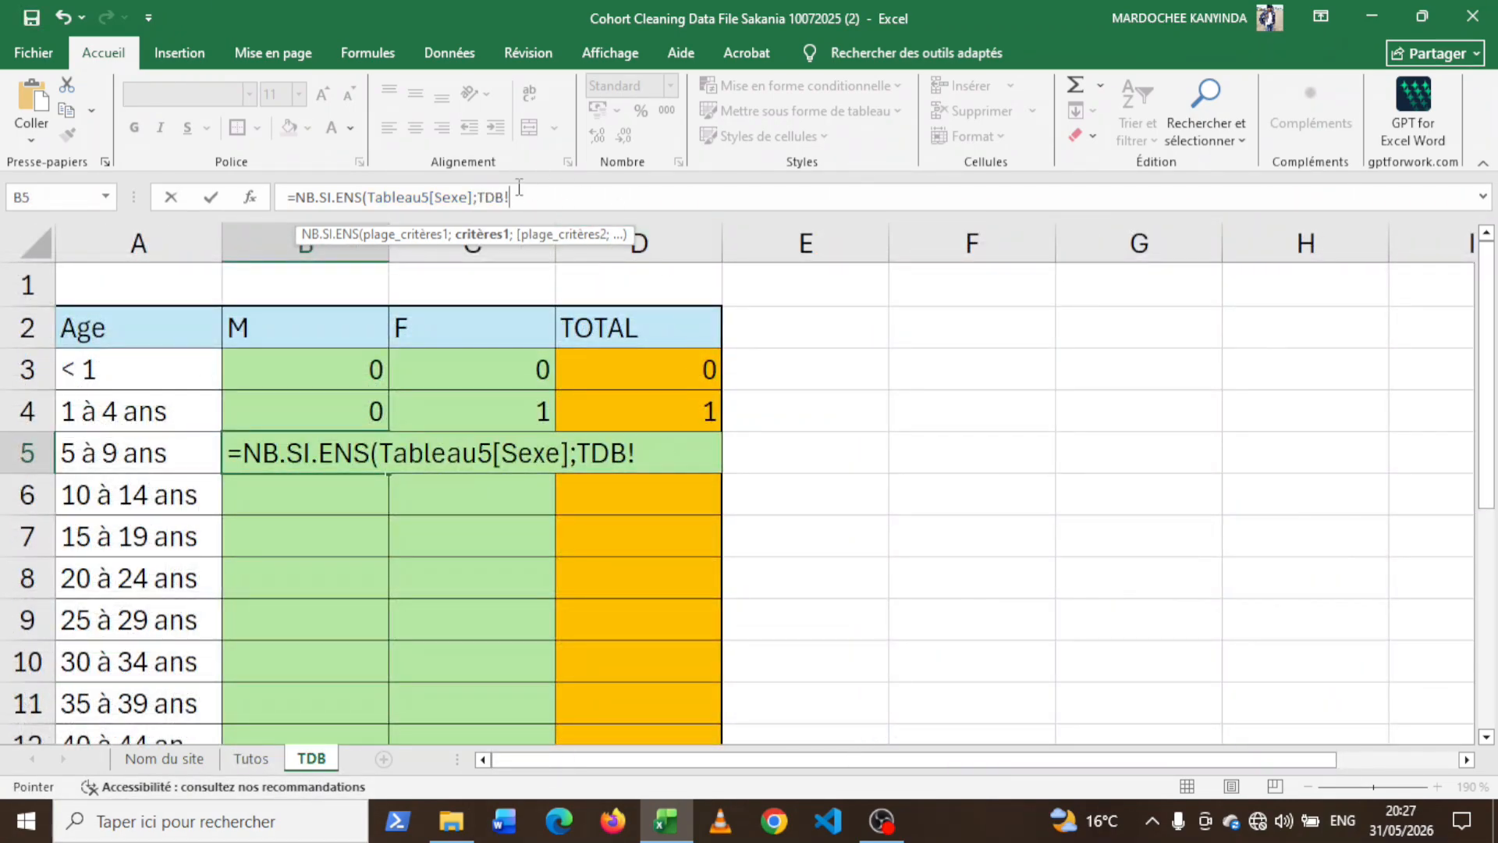
left_click_drag(519, 187, 476, 197)
key("BackSpace")
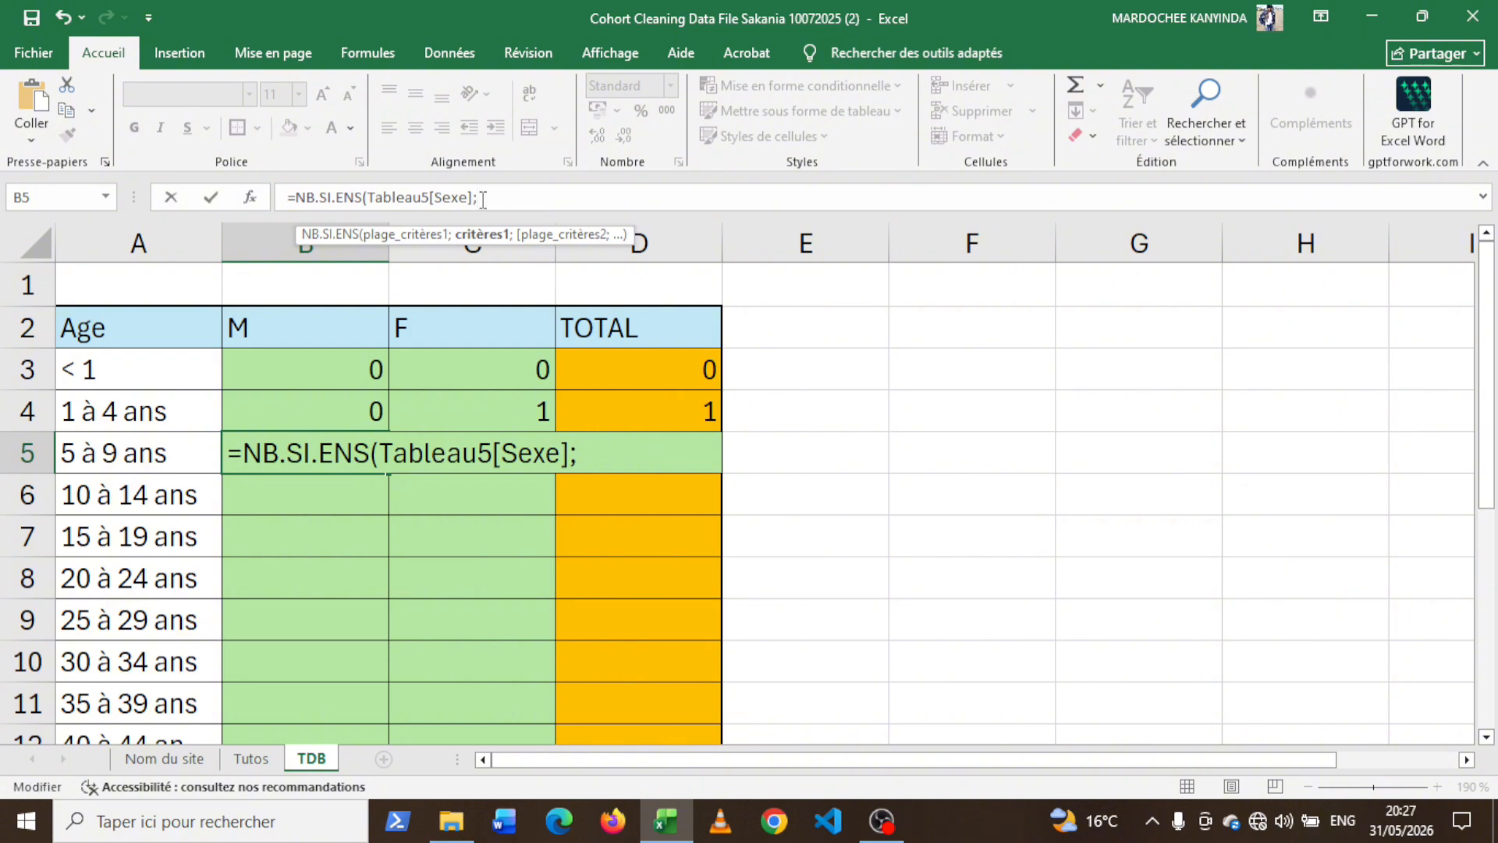
Step: Add "Masculin" as the sex criterion in B5's formula and Tableau5[Age autocalculate] as the second criteria range
type("\"Masci")
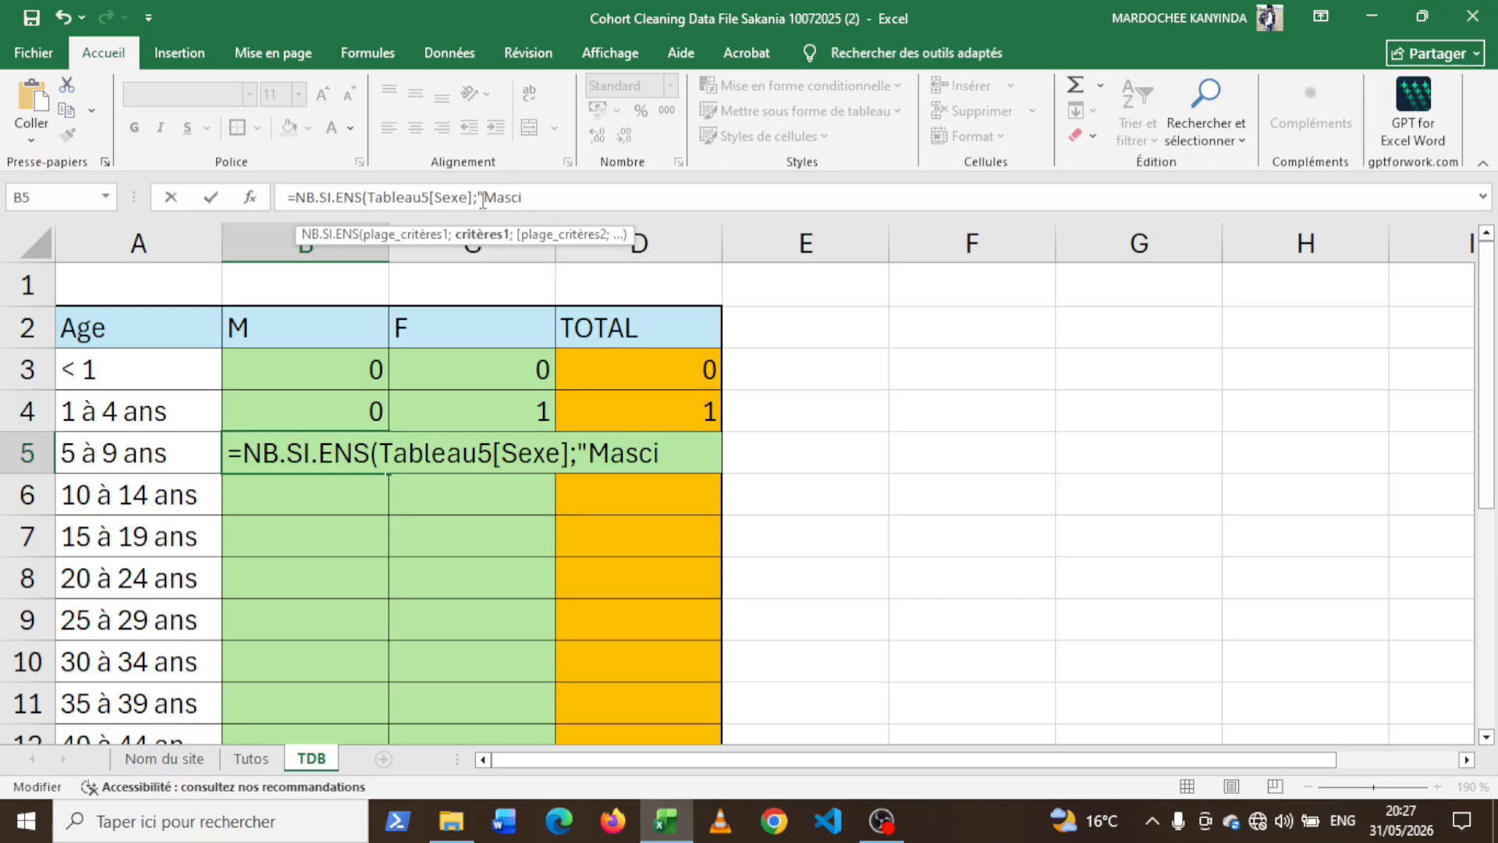
key("BackSpace")
type("ulin\";")
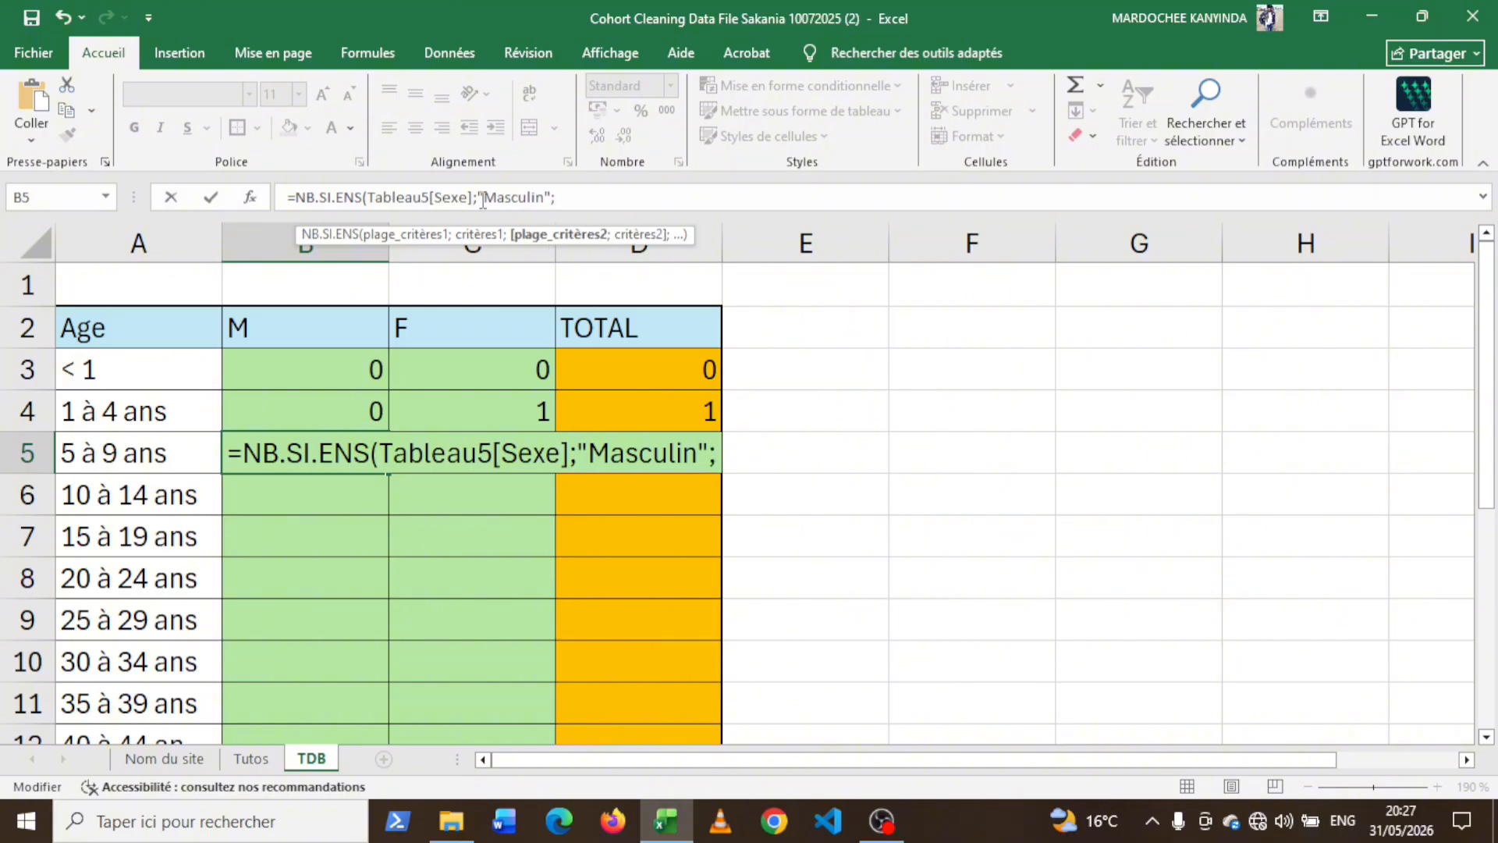
type("Tableau5[Age autocalculate]")
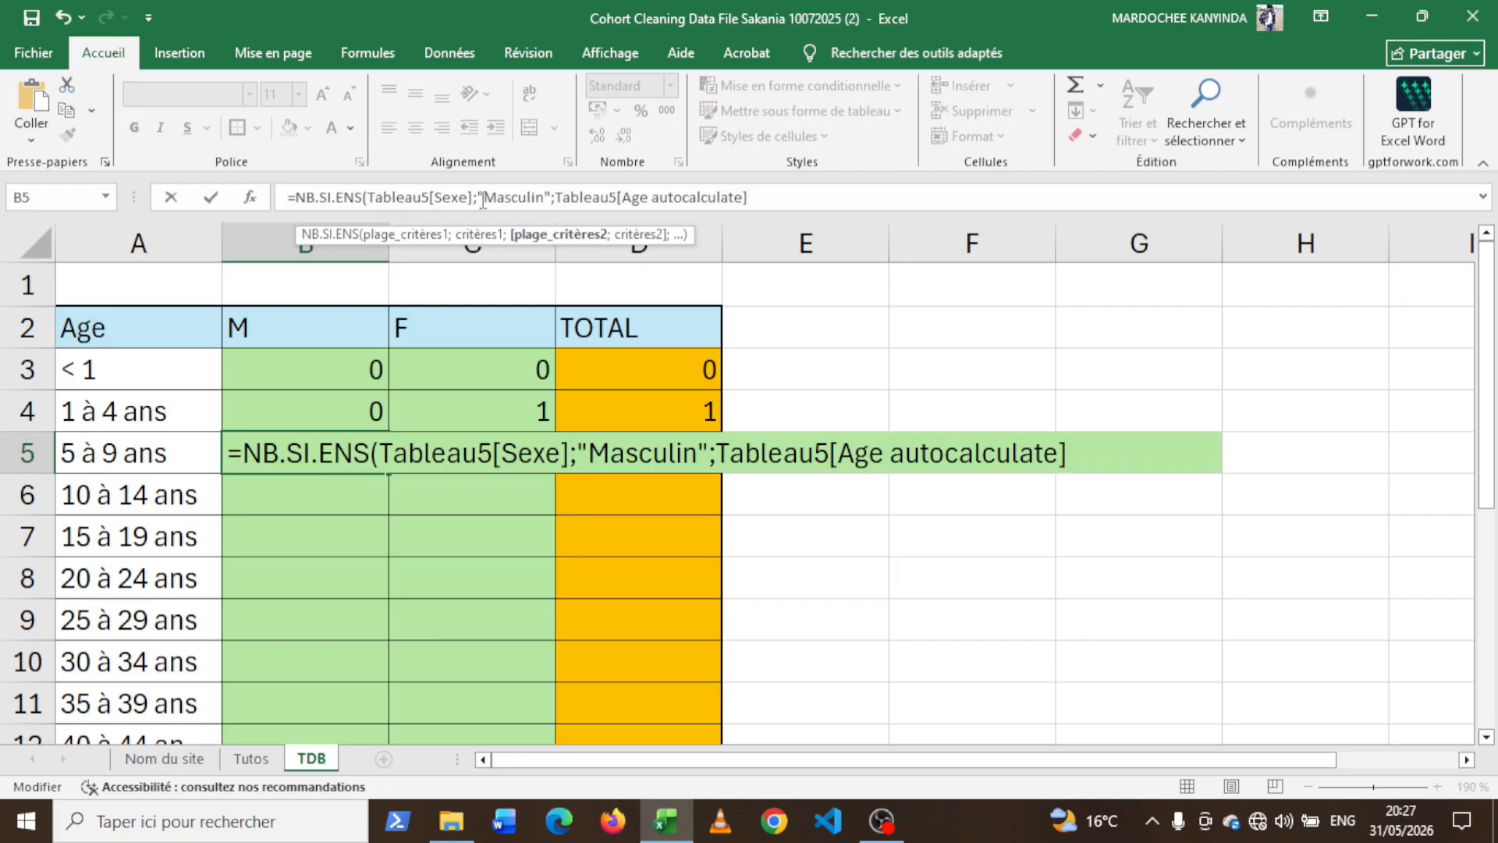
type(";")
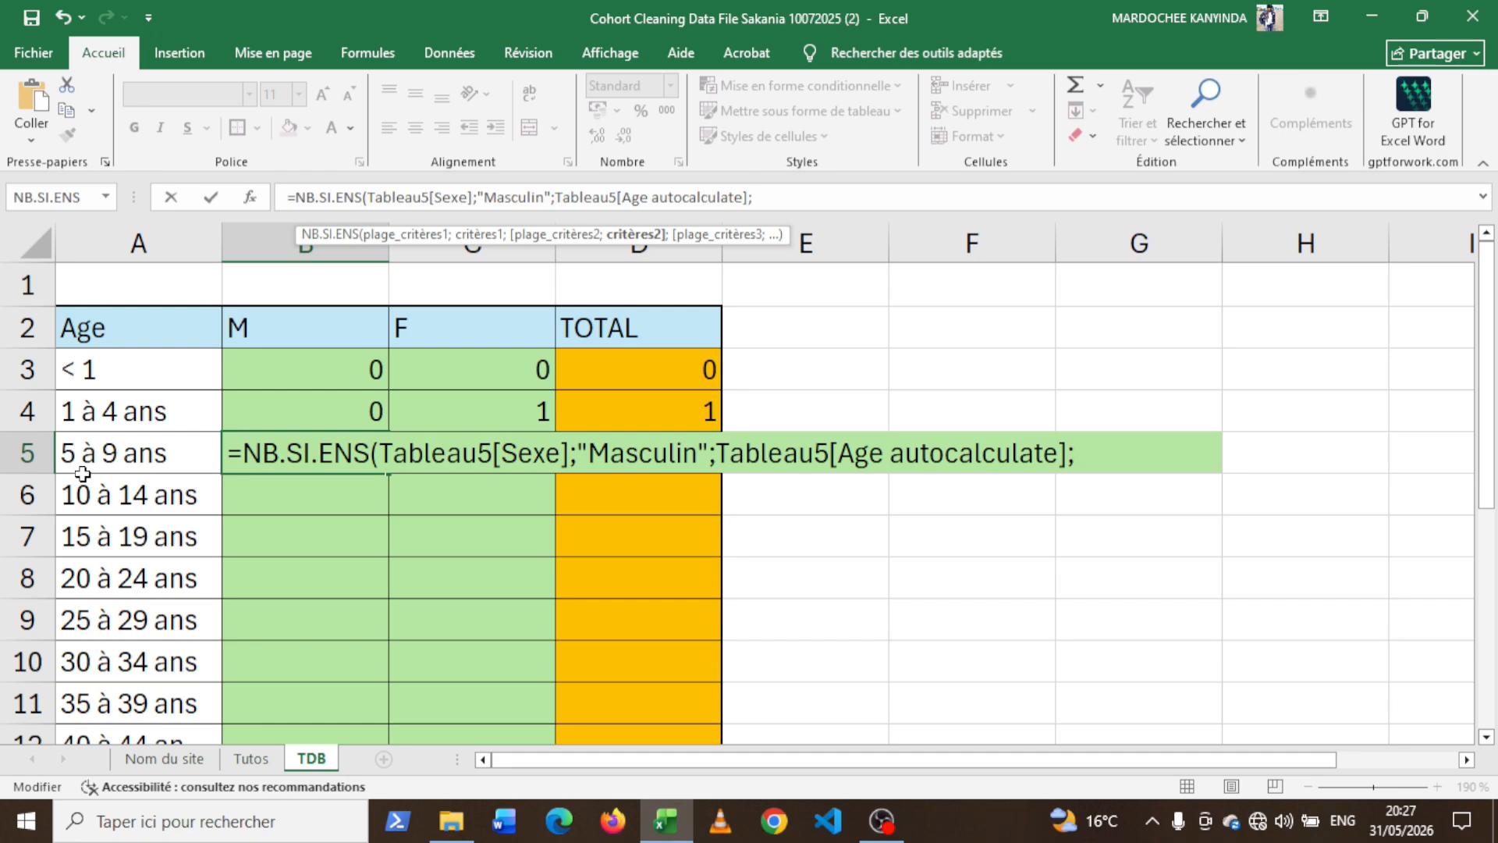
Step: Complete B5's NB.SI.ENS formula with the age criterion ">=5", then Tableau5[Age autocalculate] as the third criteria range with criterion "<10"
type(":")
key("BackSpace")
type("\">=5\";")
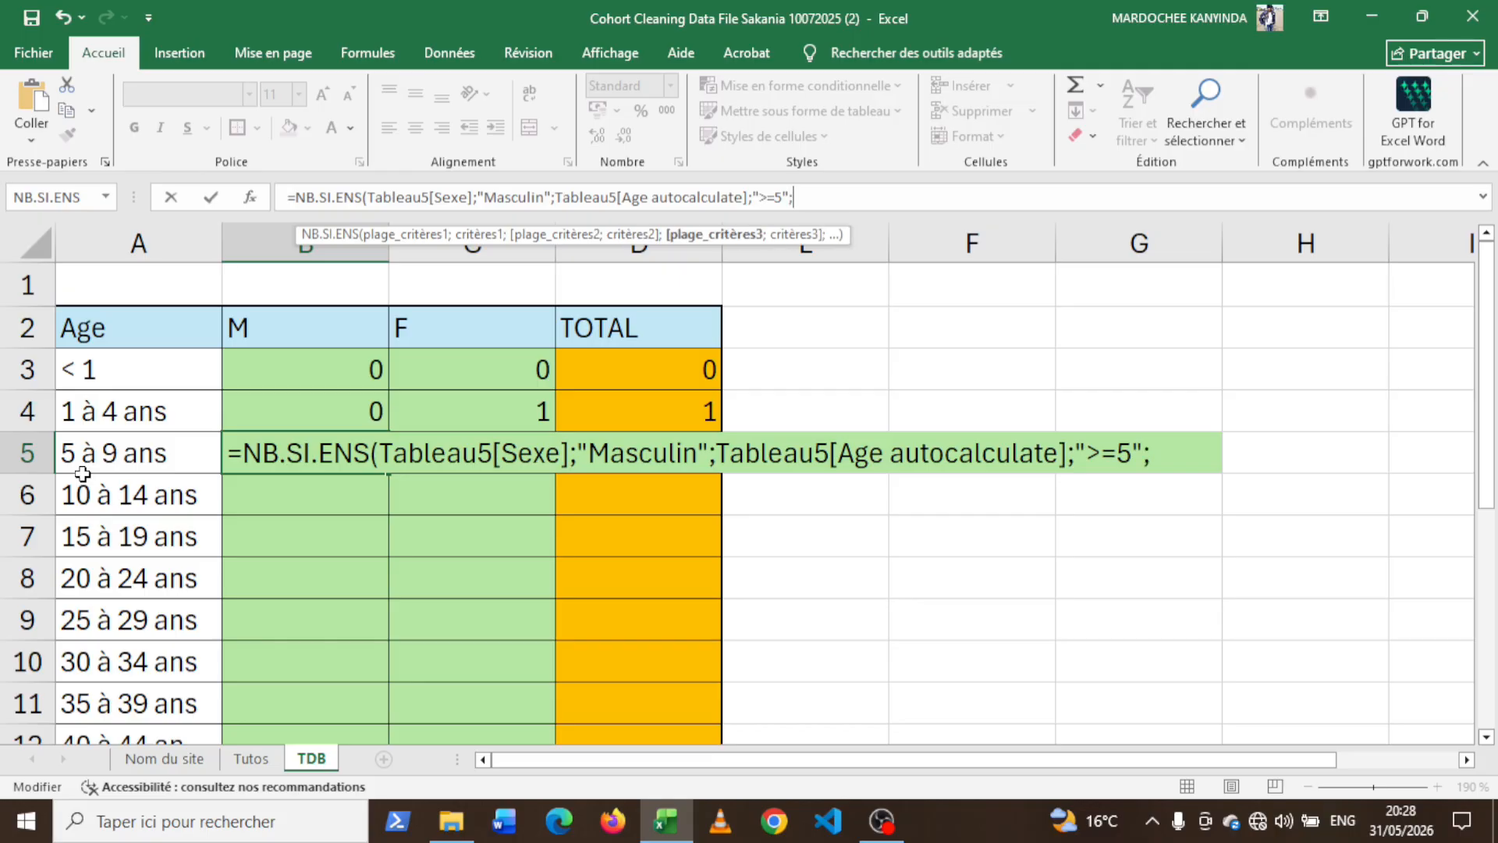
type("Tableau5[Age autocalculate]")
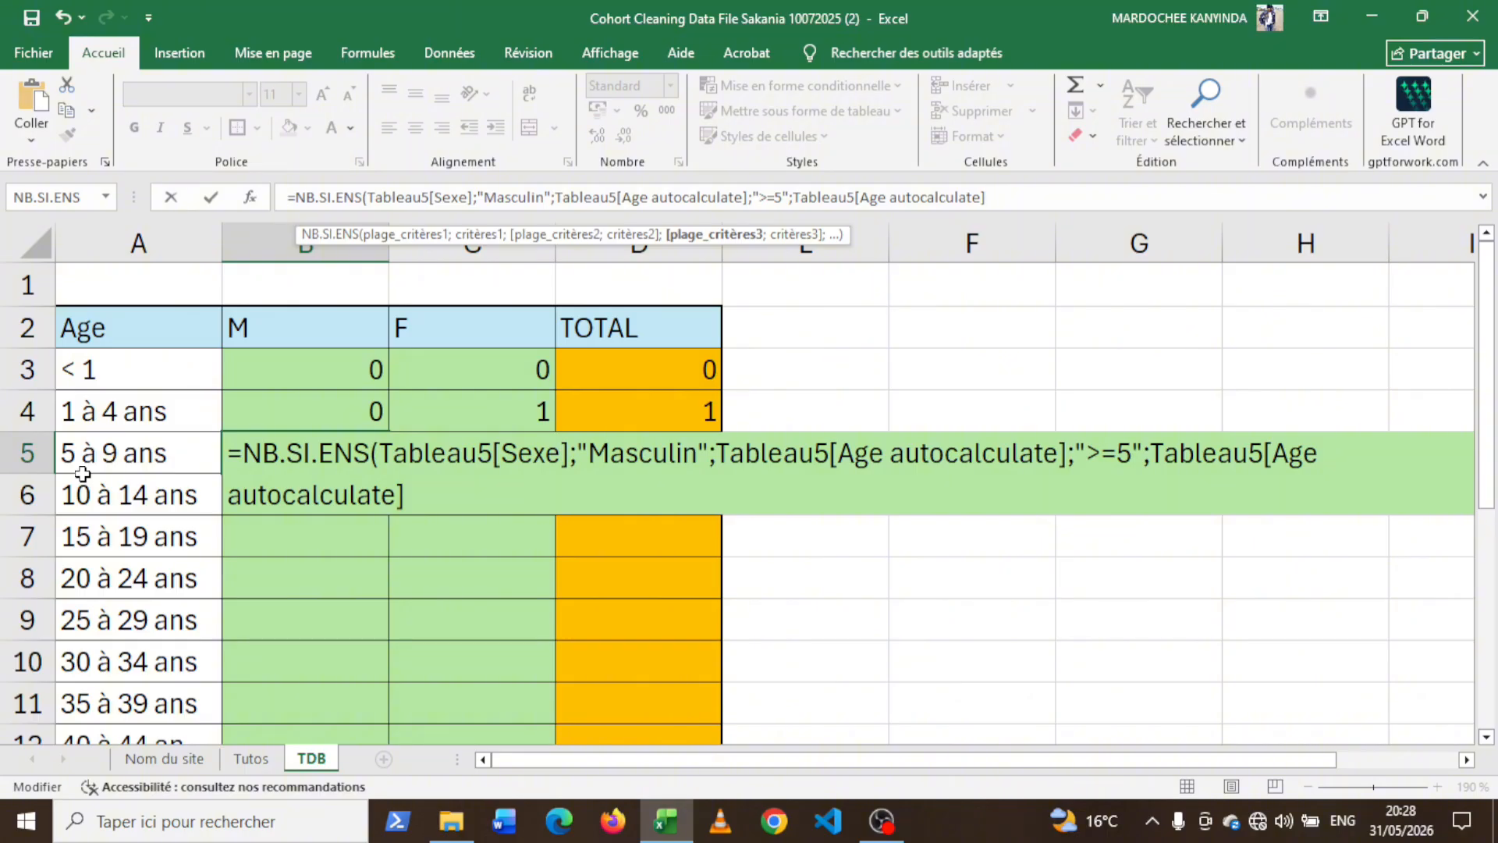
type(";")
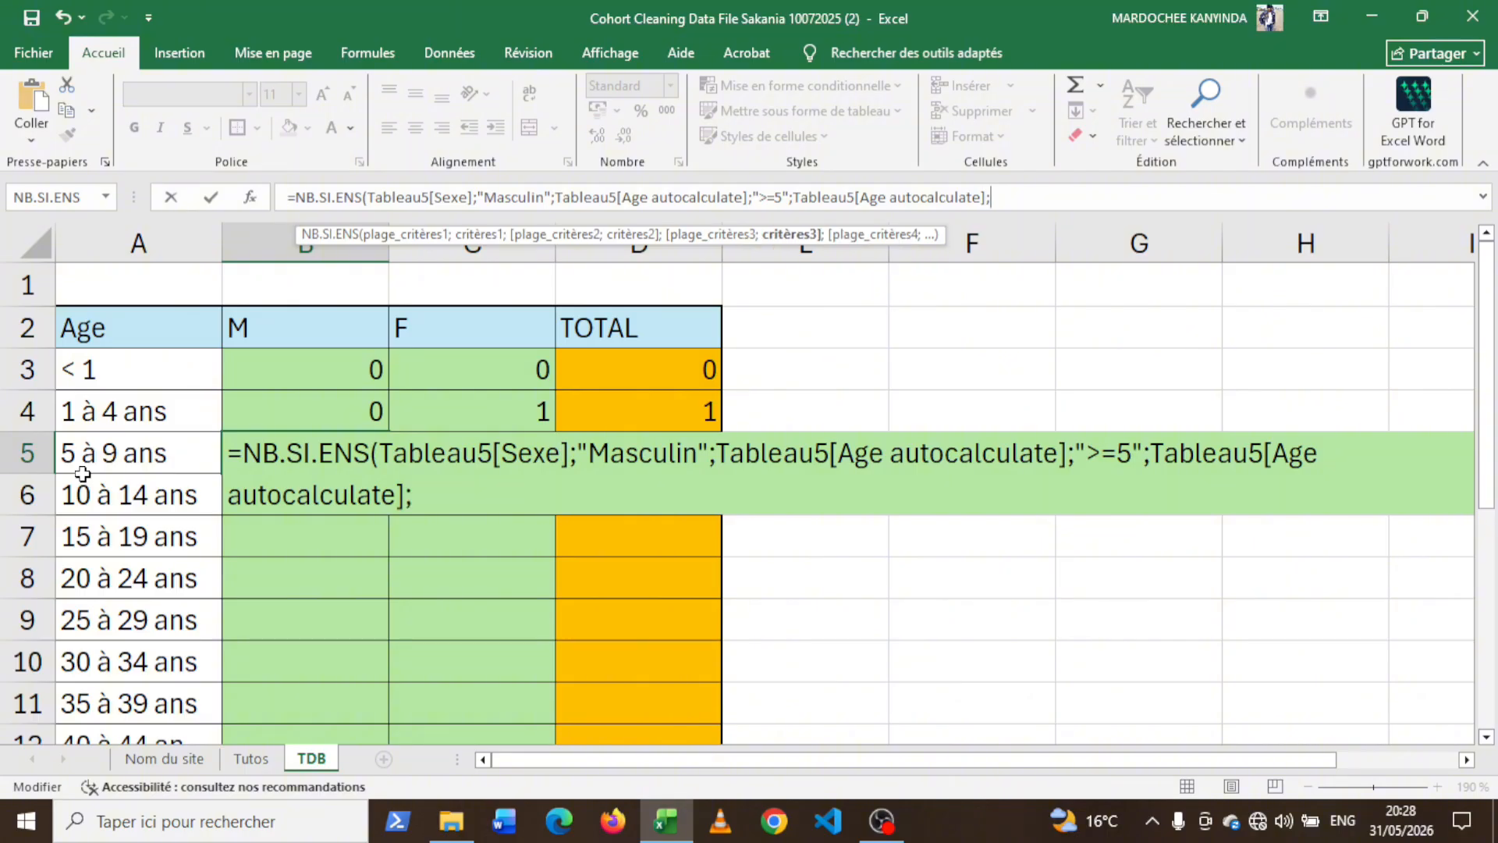
type("\"")
type("<10\")")
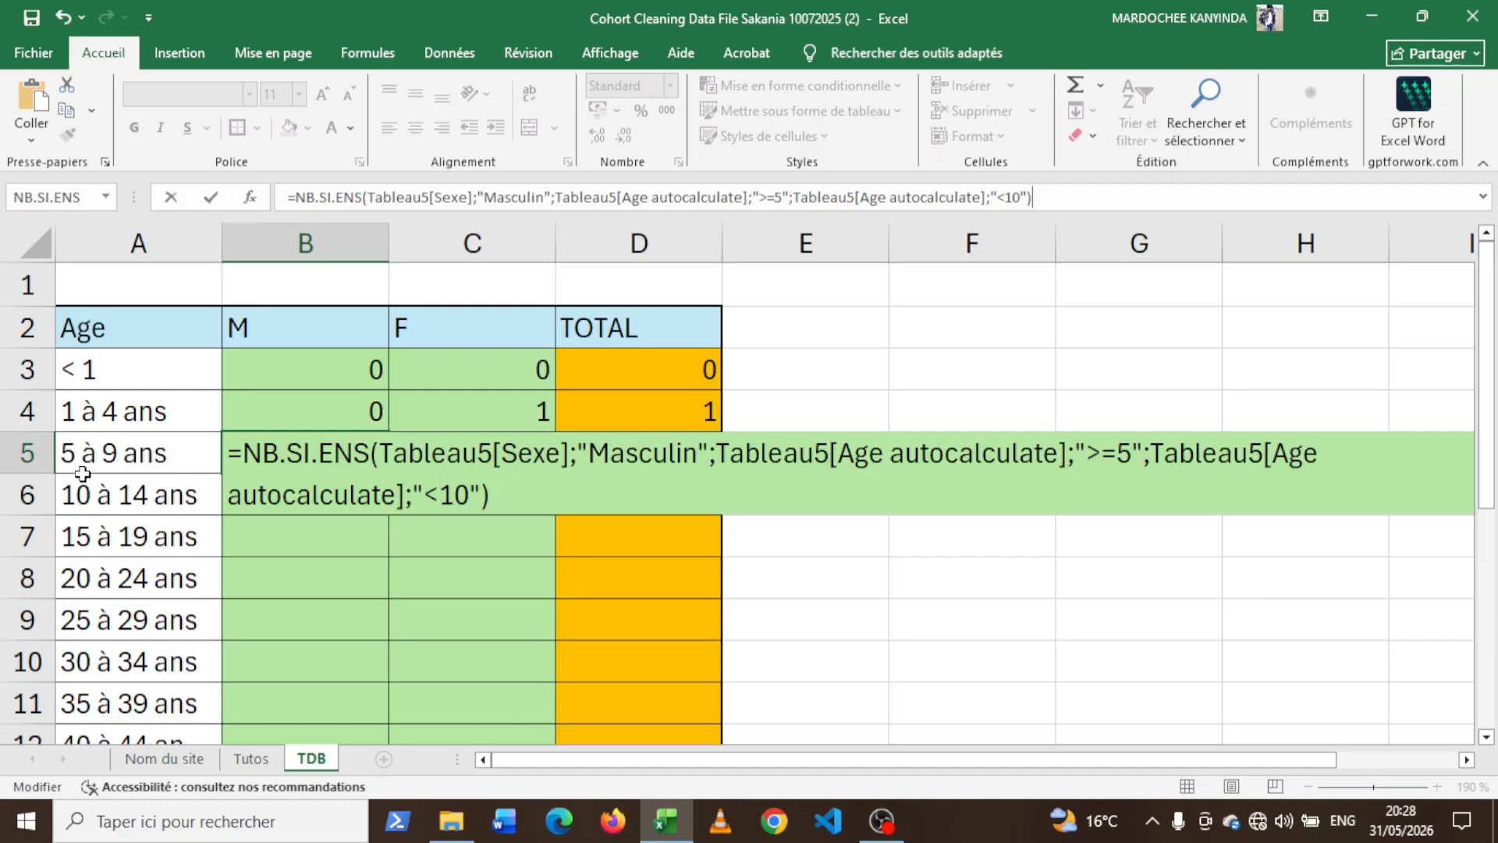
key("Return")
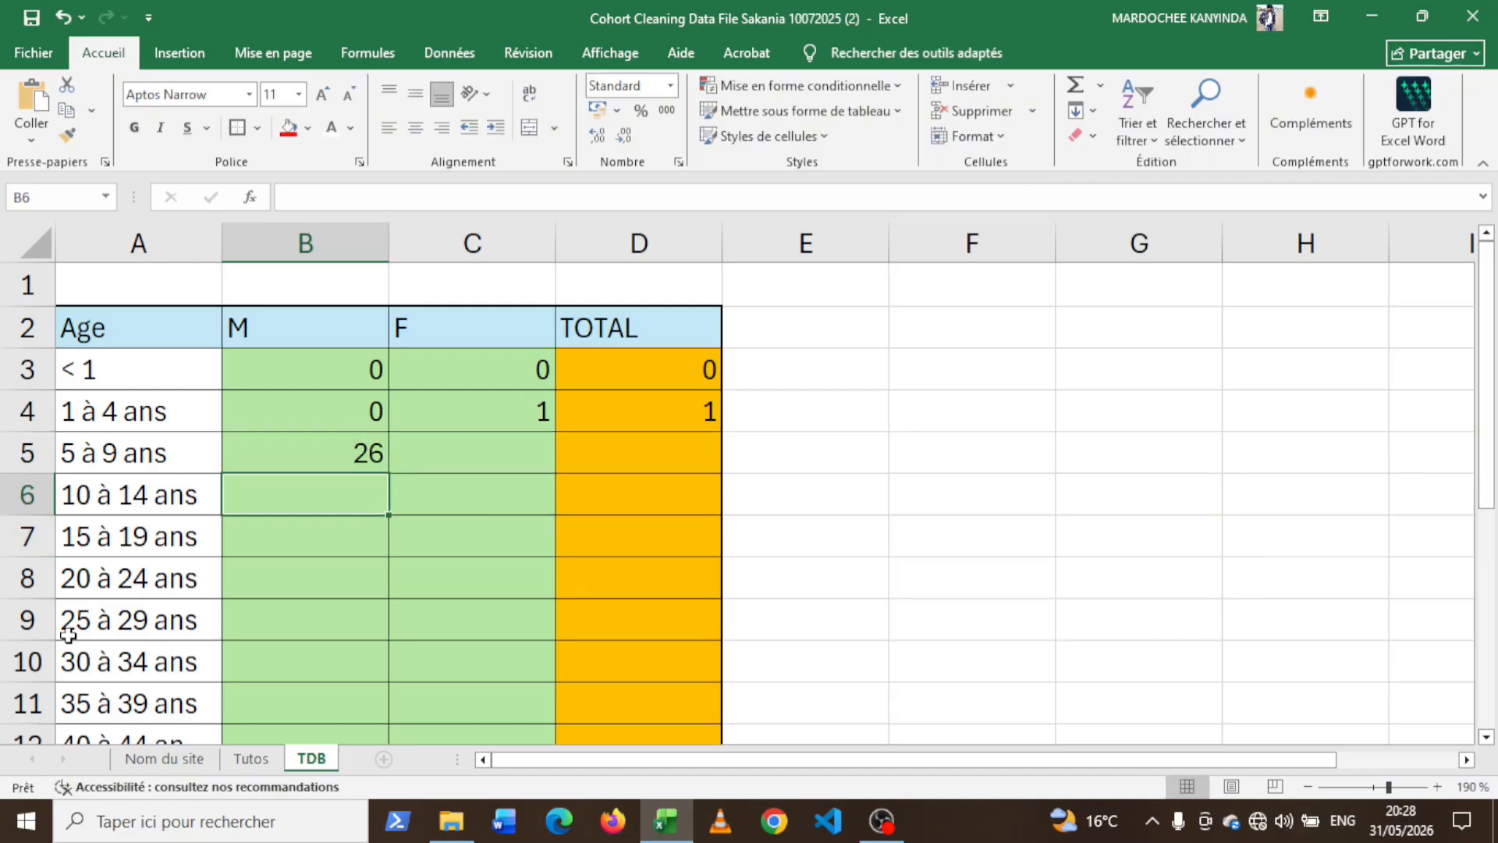
Step: Compare the 5 à 9 ans male count in the TDB sheet with the age summary on the Nom du site sheet
left_click(167, 761)
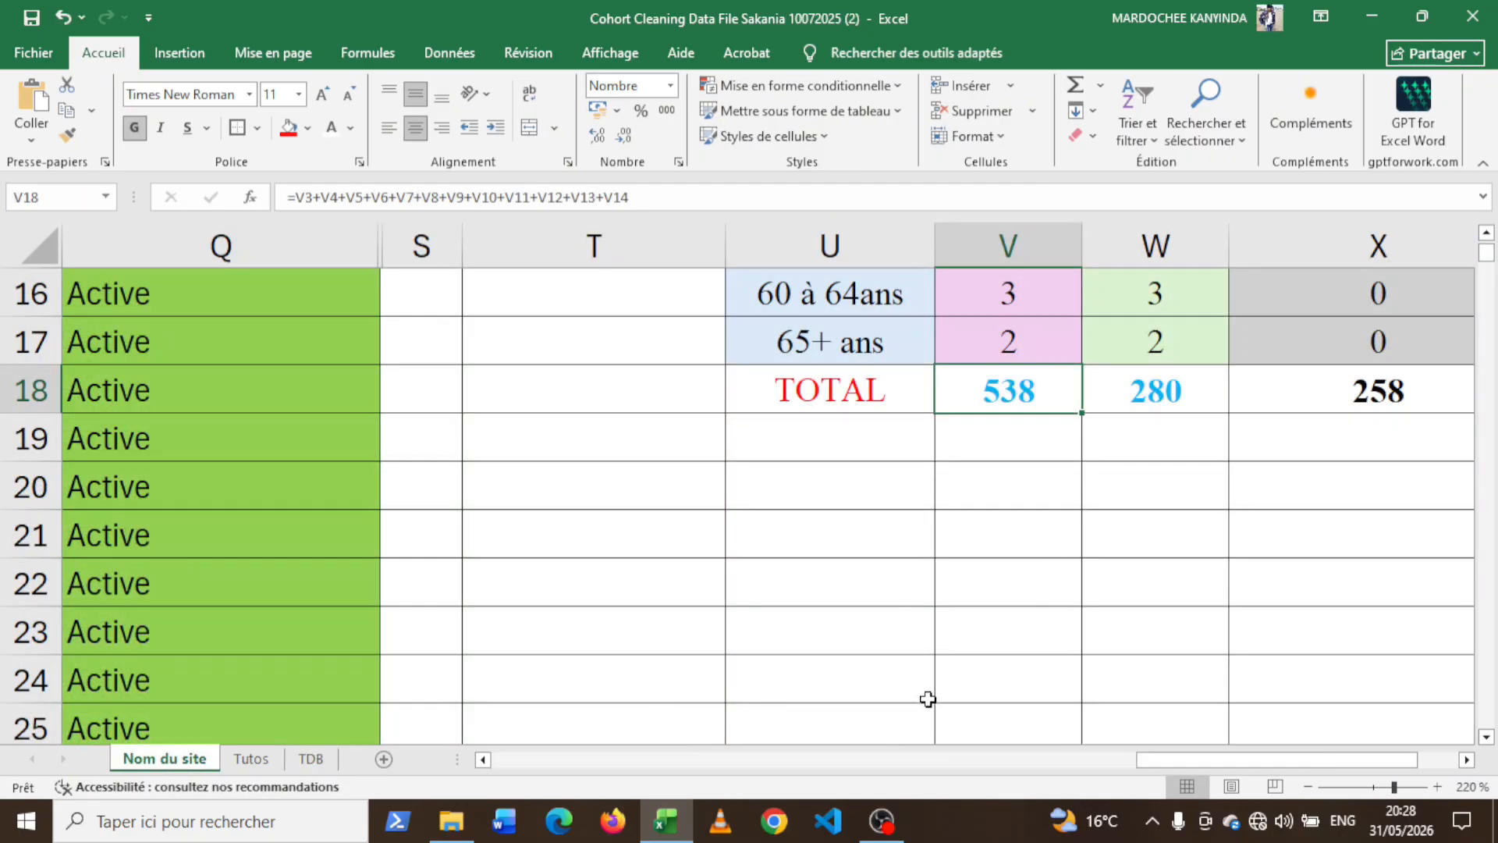
left_click(1486, 233)
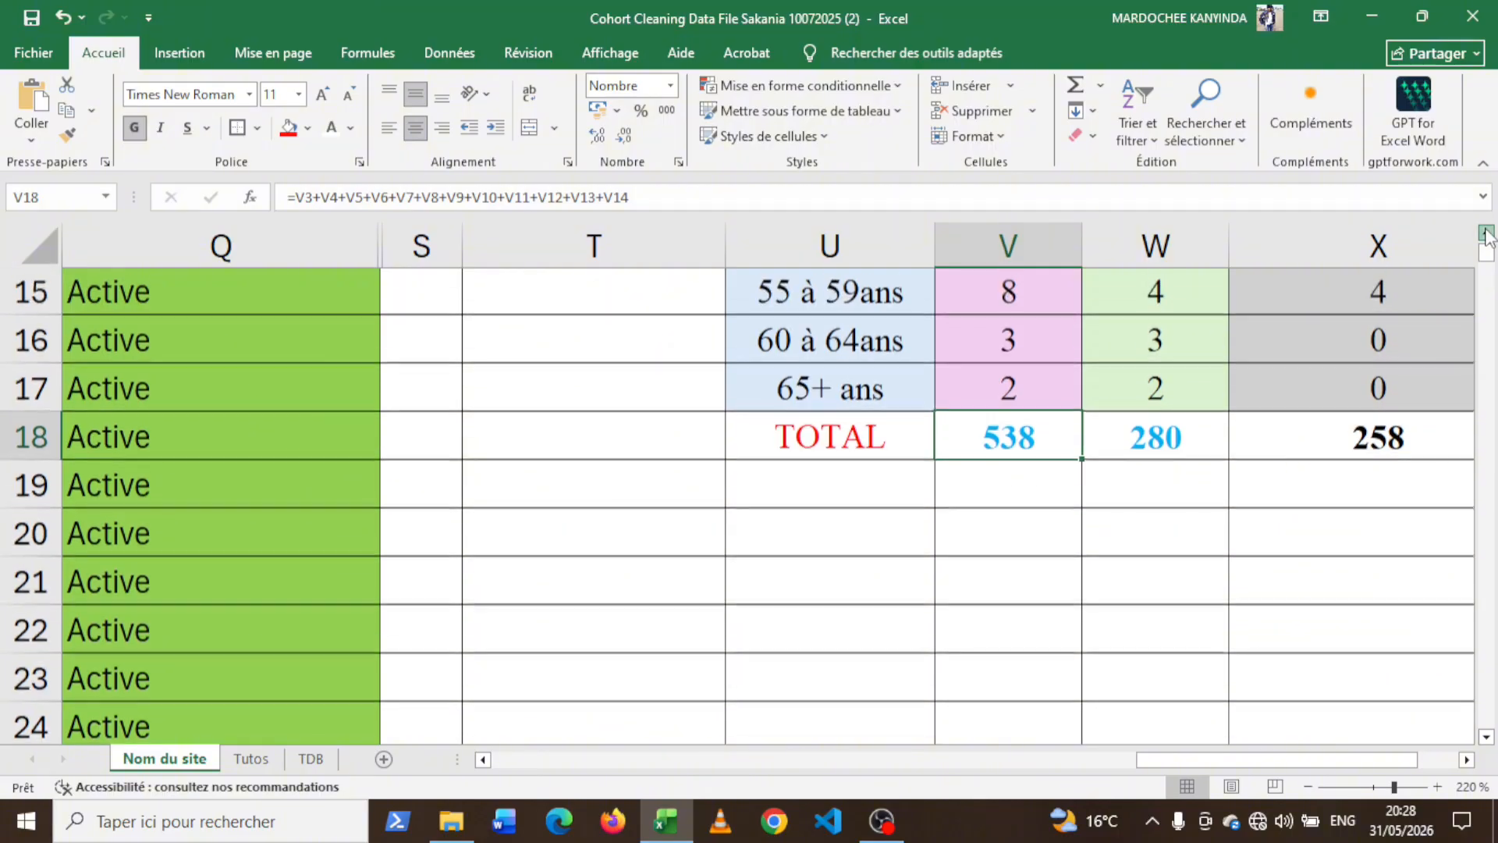
scroll(1487, 233, "up", 4)
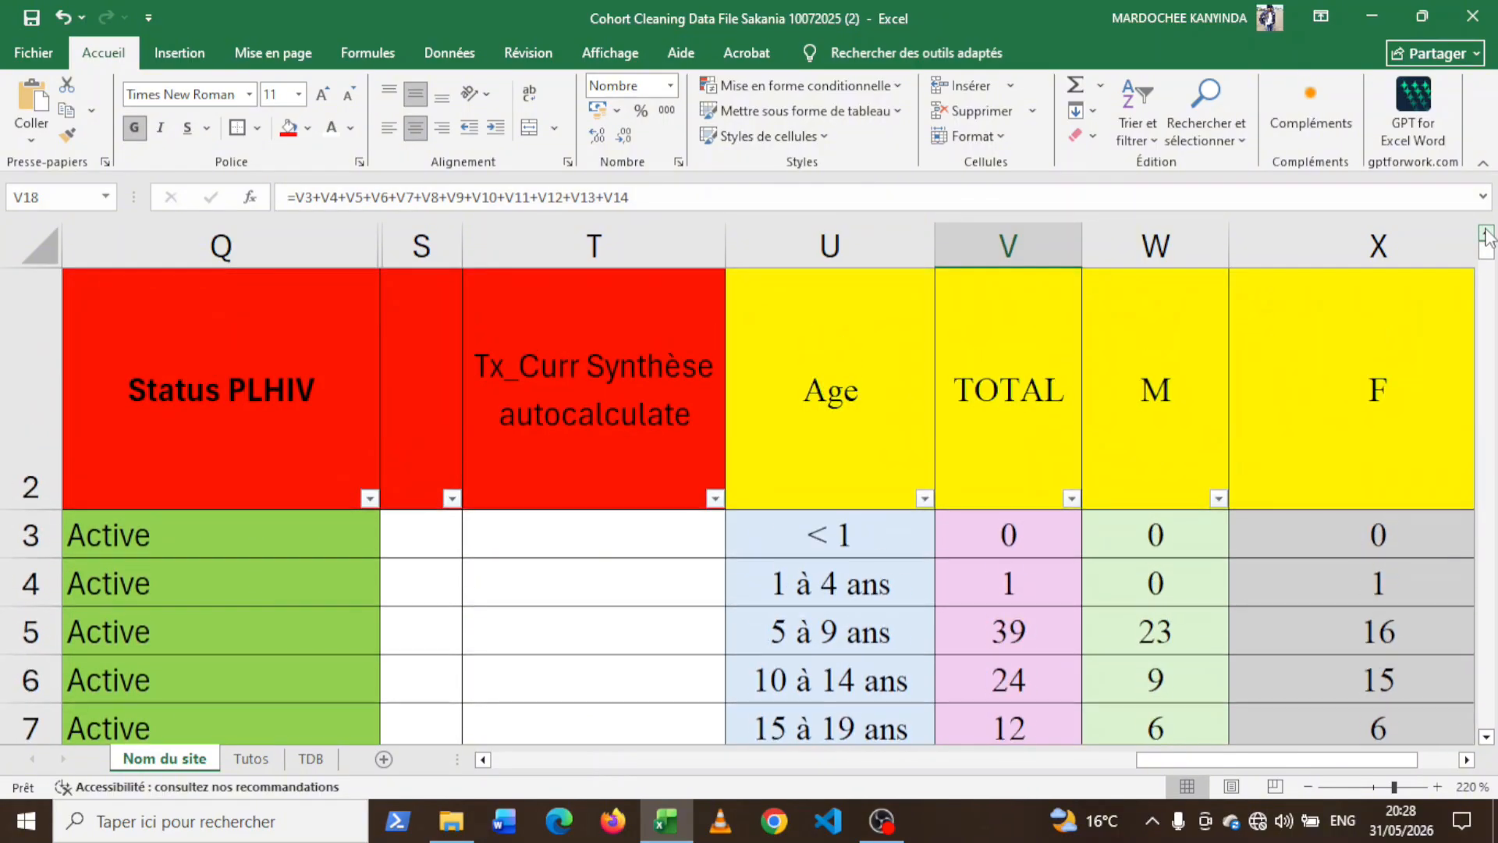
left_click(1486, 736)
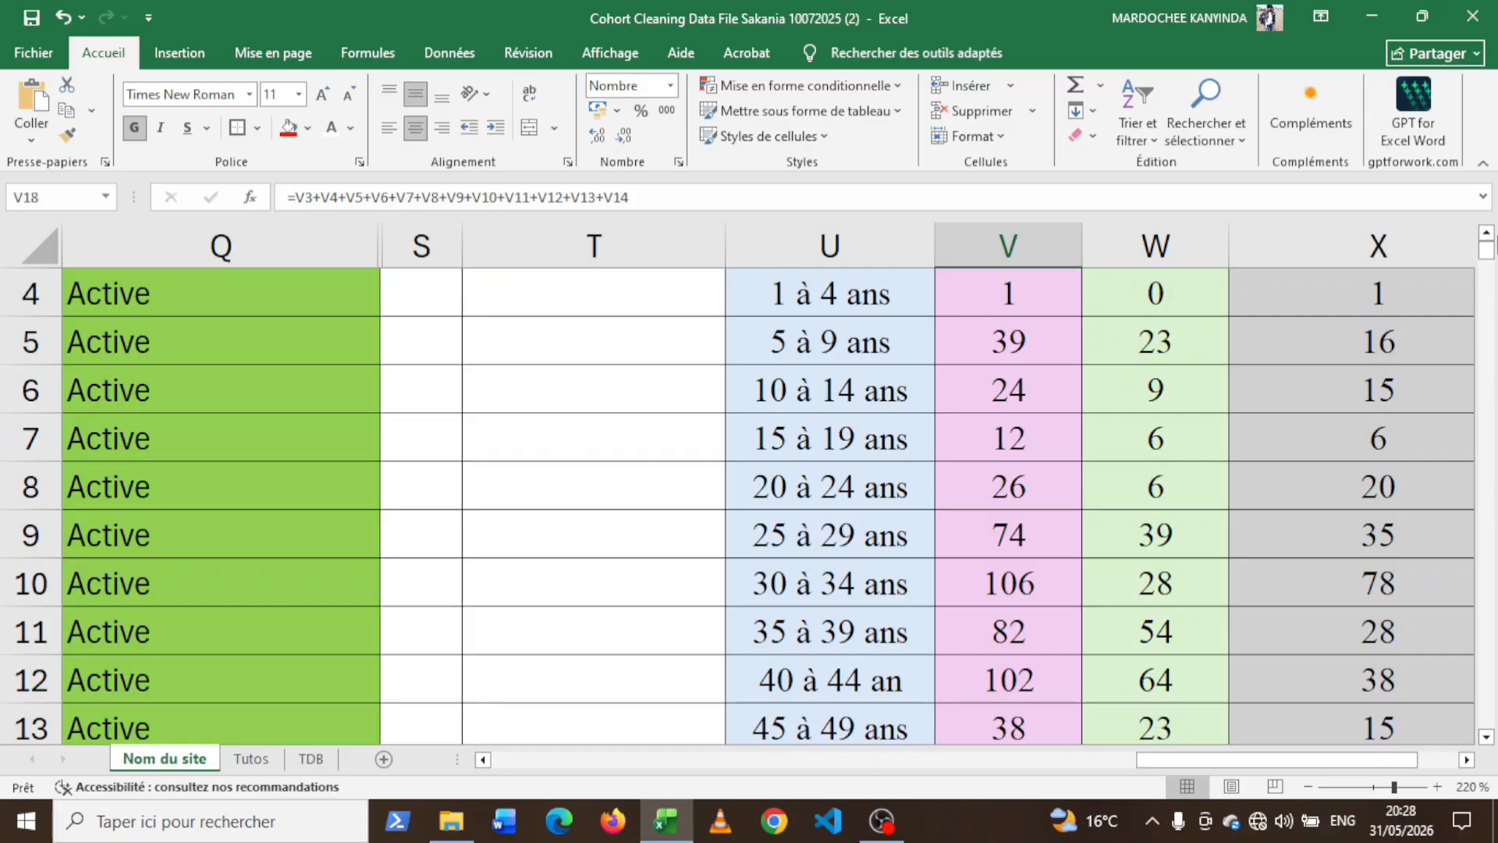
left_click(1487, 232)
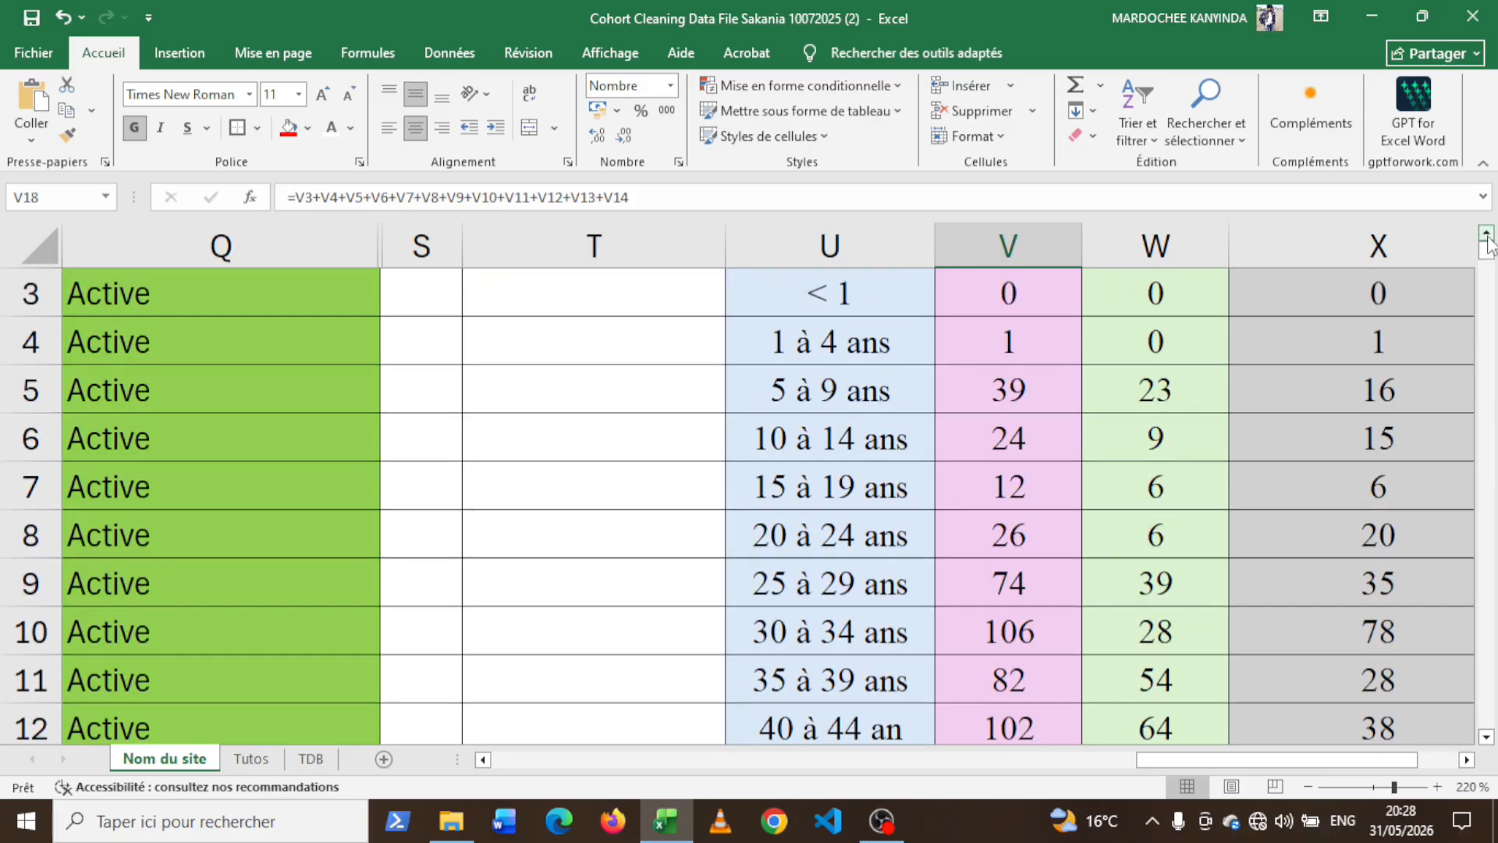
left_click(879, 380)
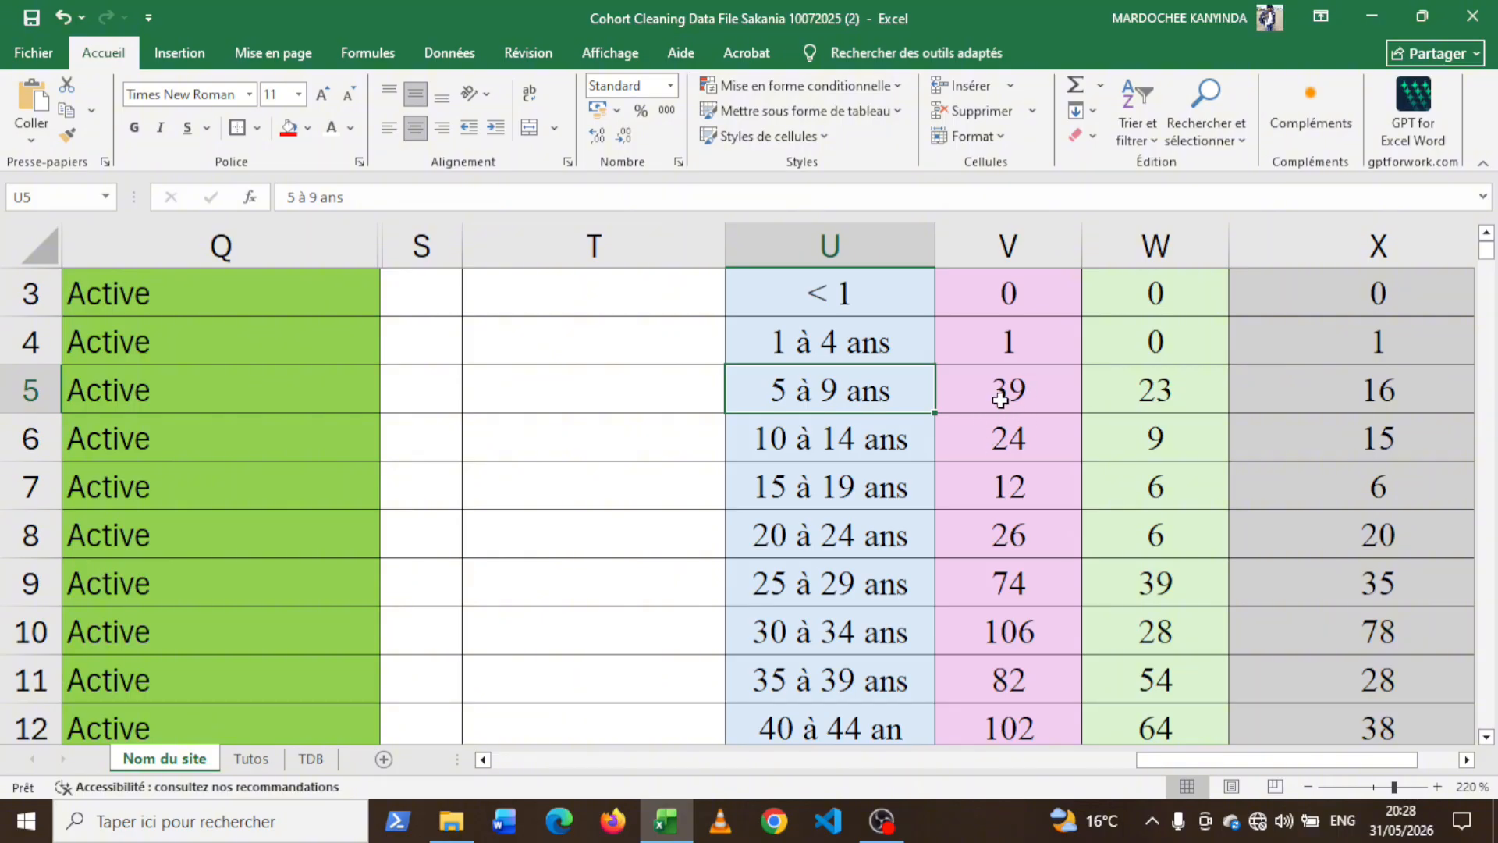
left_click(258, 762)
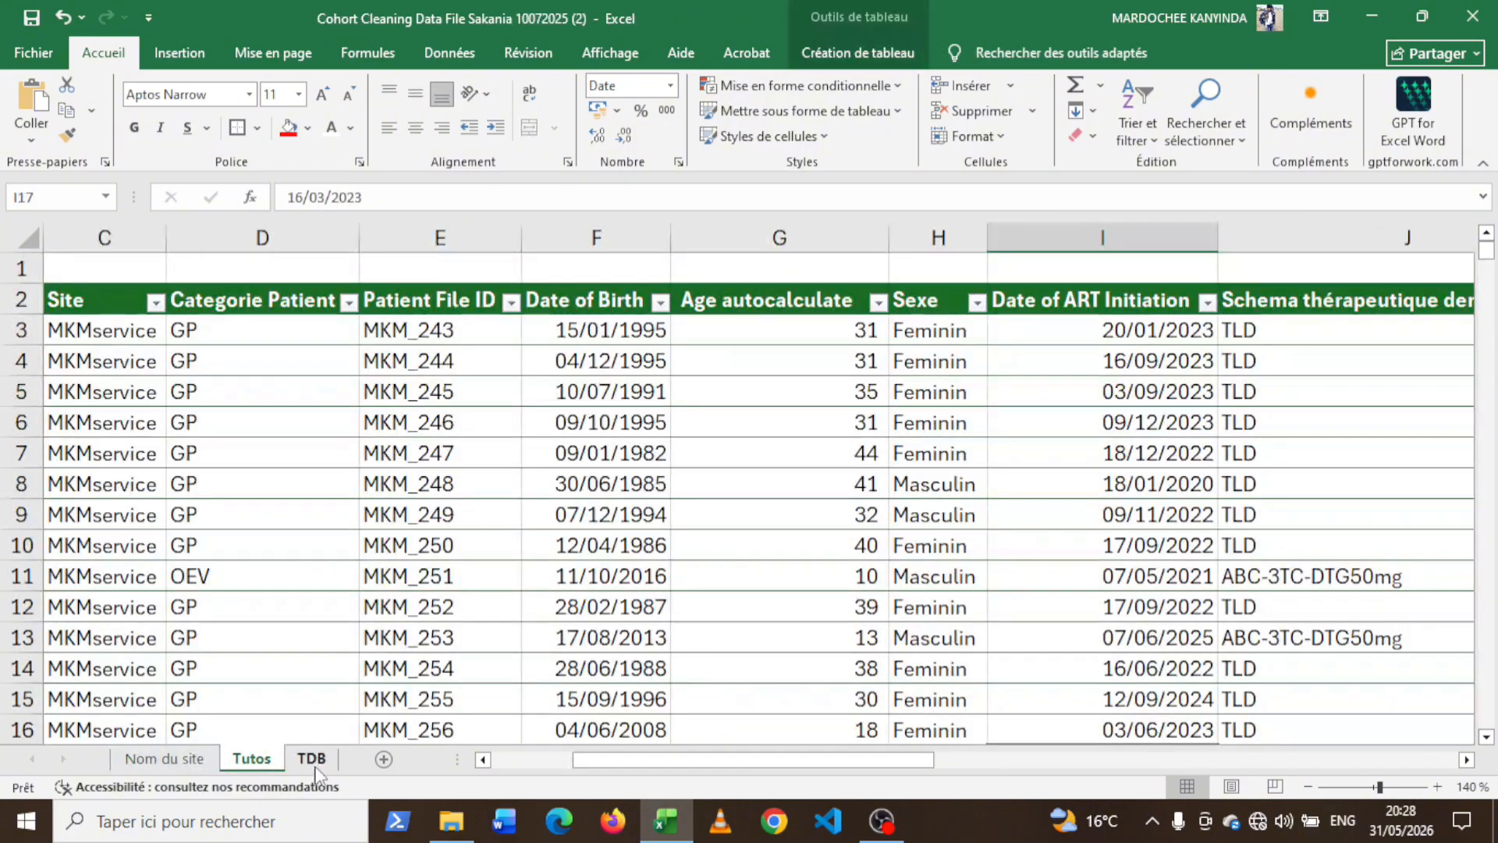
left_click(314, 757)
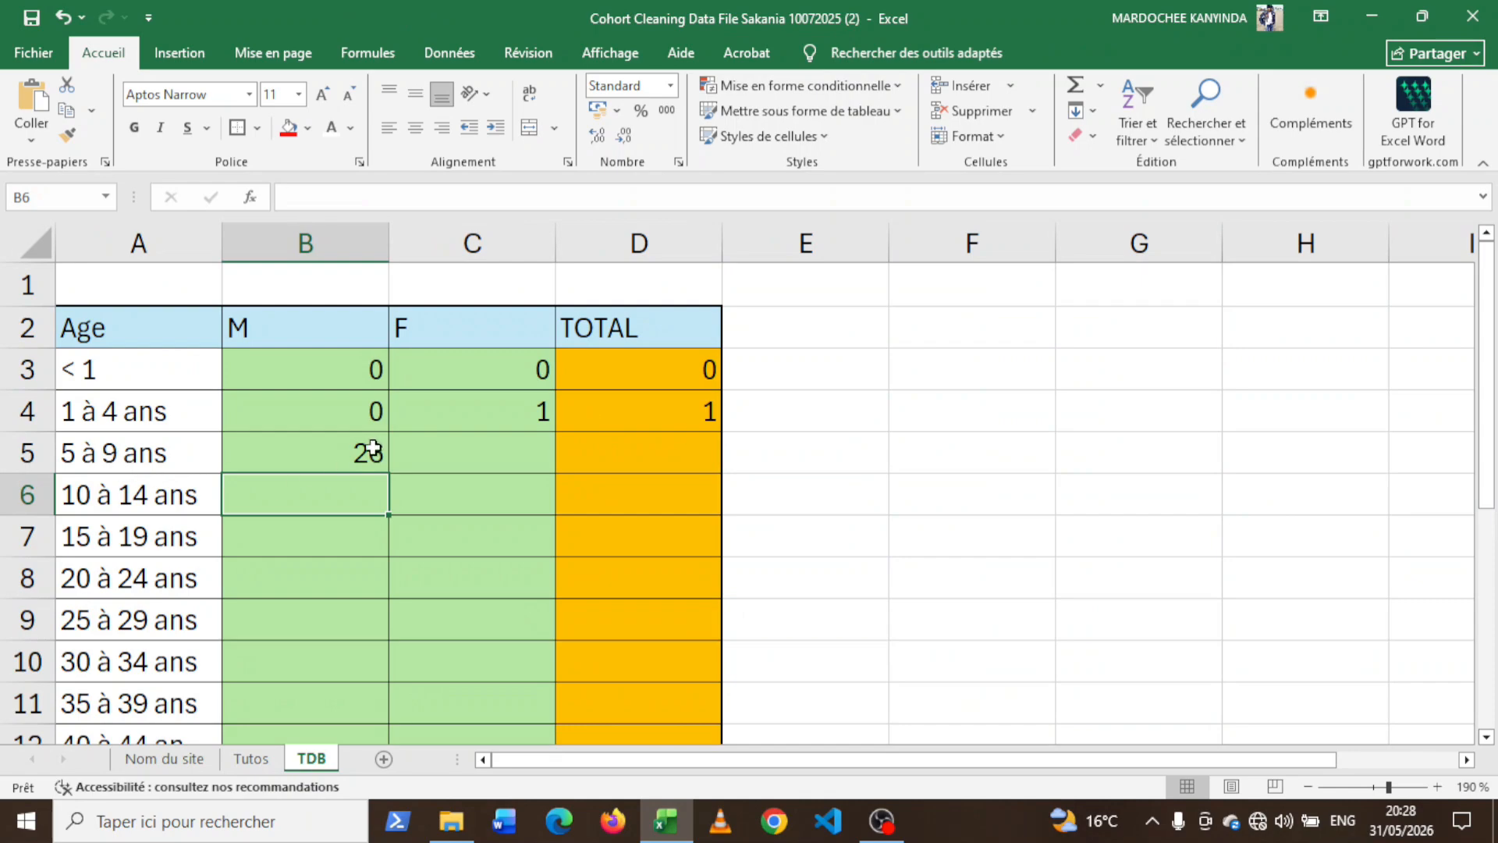
left_click(432, 453)
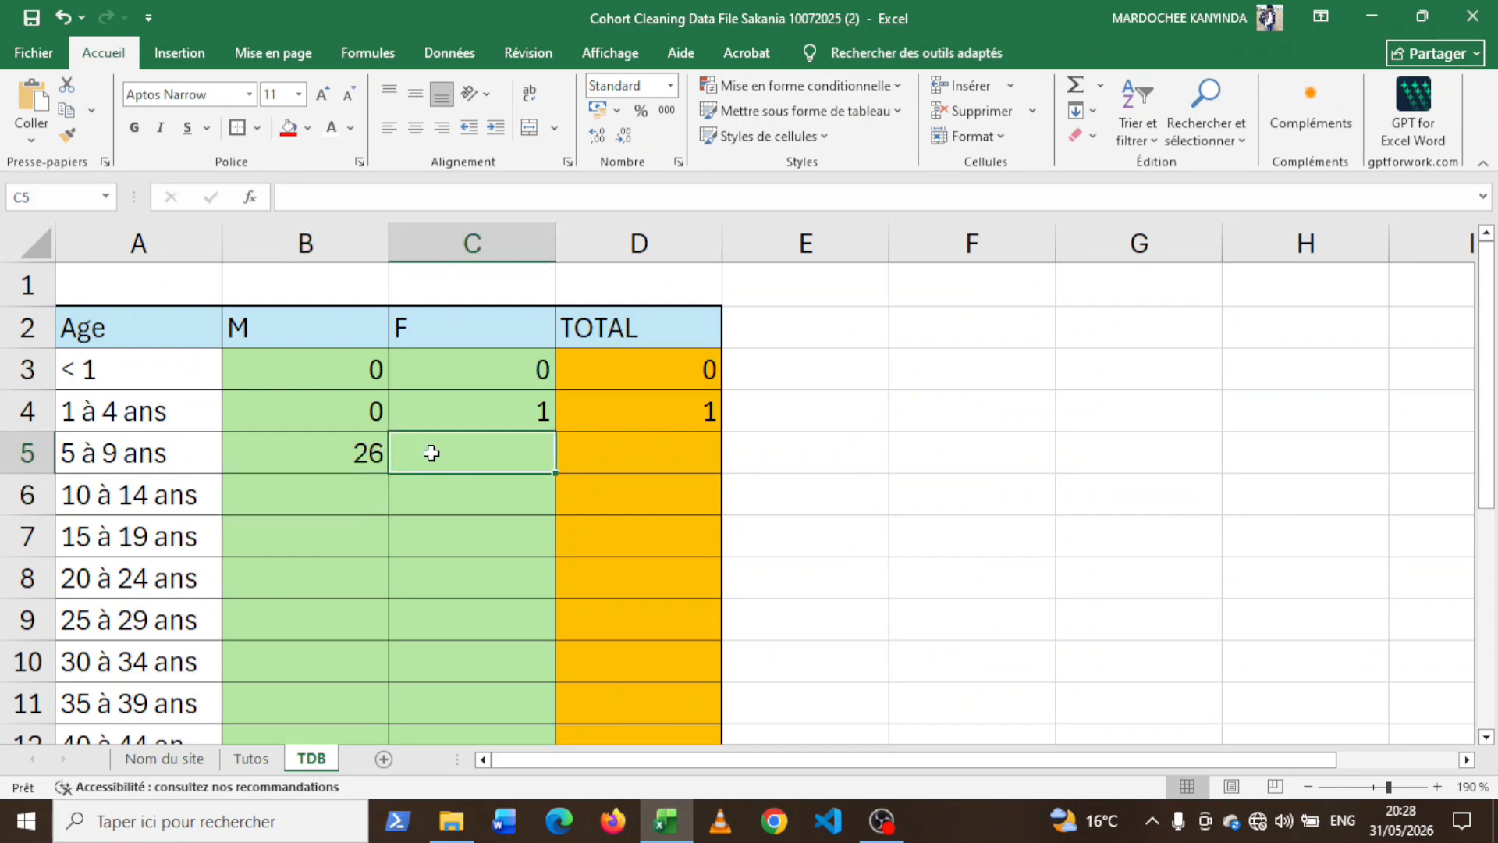
Step: Examine the formulas behind the M and F counts for 5 à 9 ans on the Nom du site sheet, and return to TDB
left_click(250, 759)
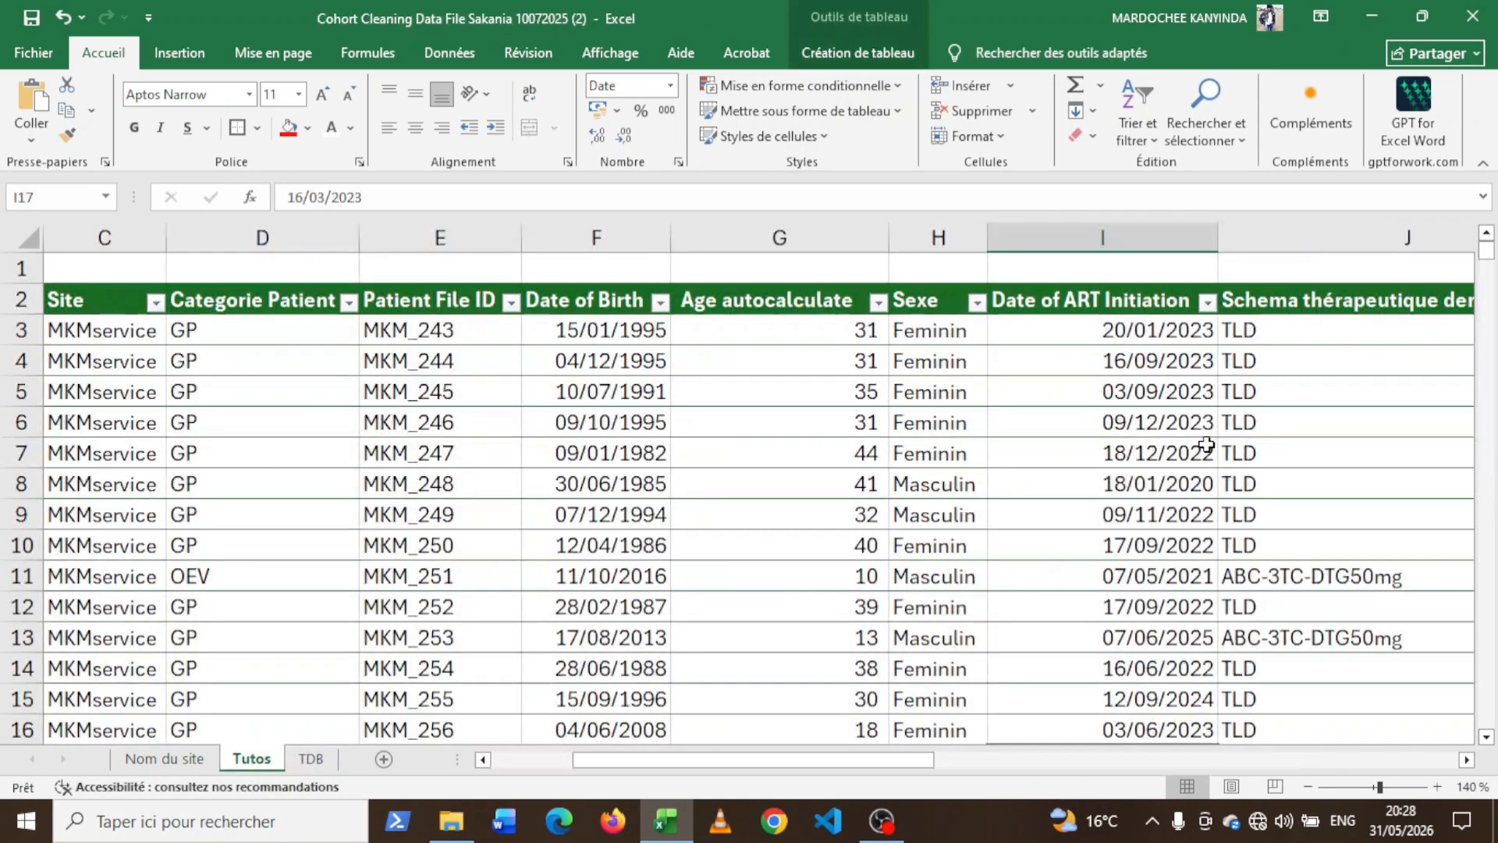
left_click(195, 759)
left_click(1182, 399)
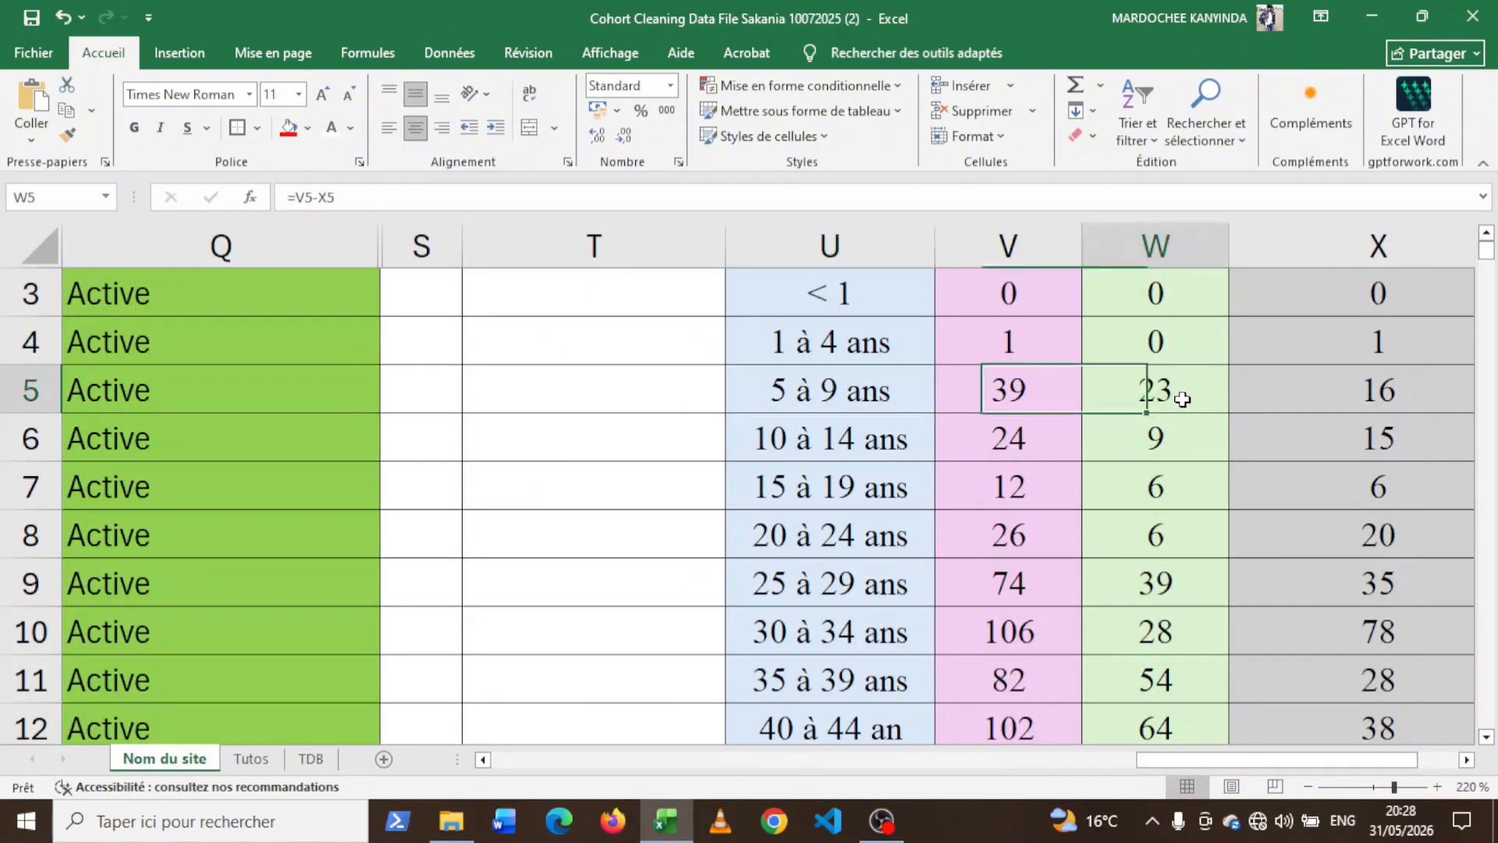
left_click(1486, 232)
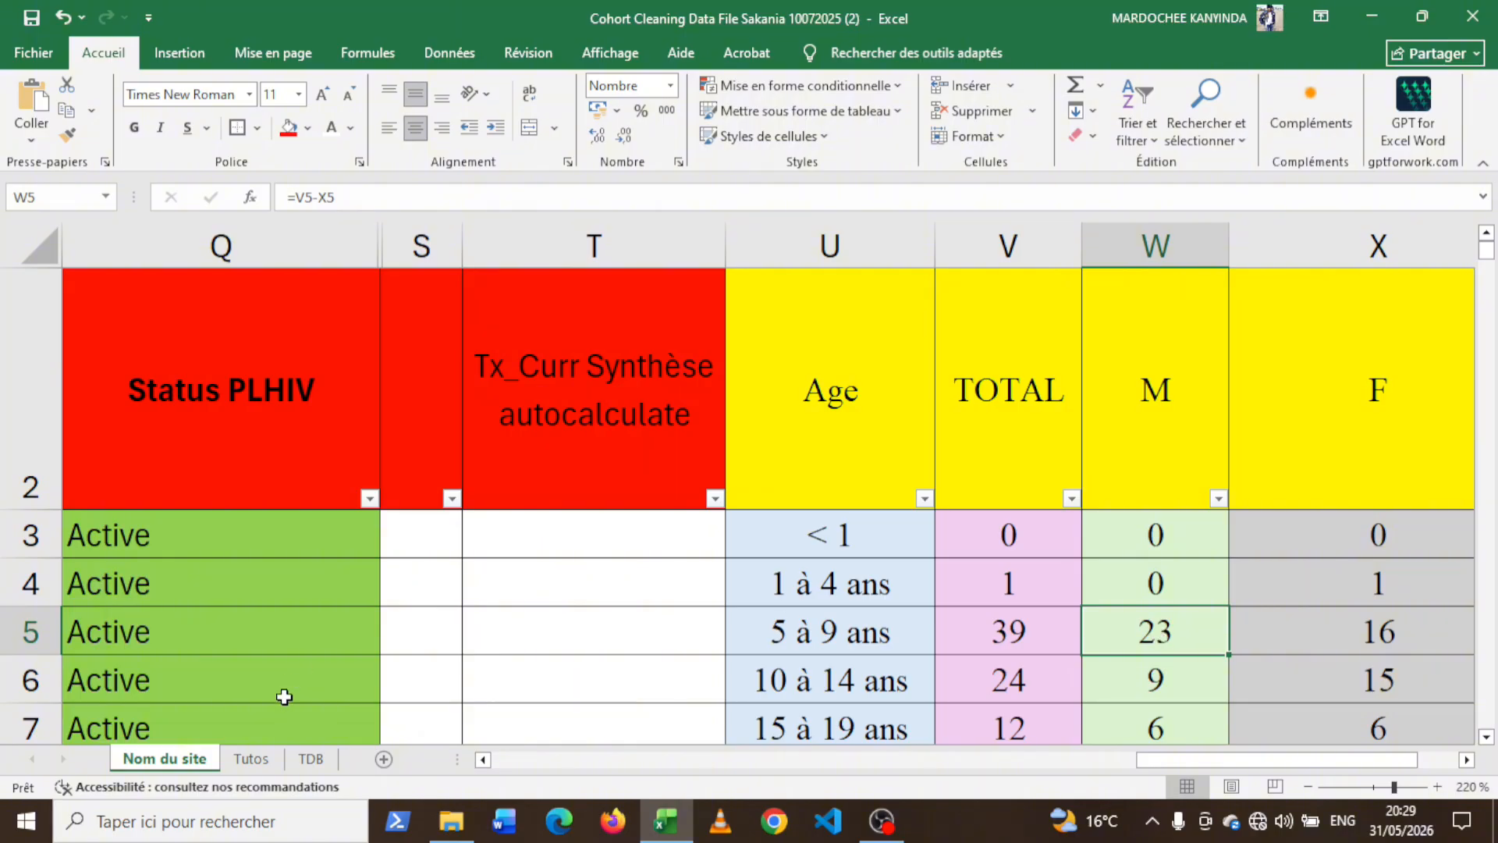
left_click(1256, 624)
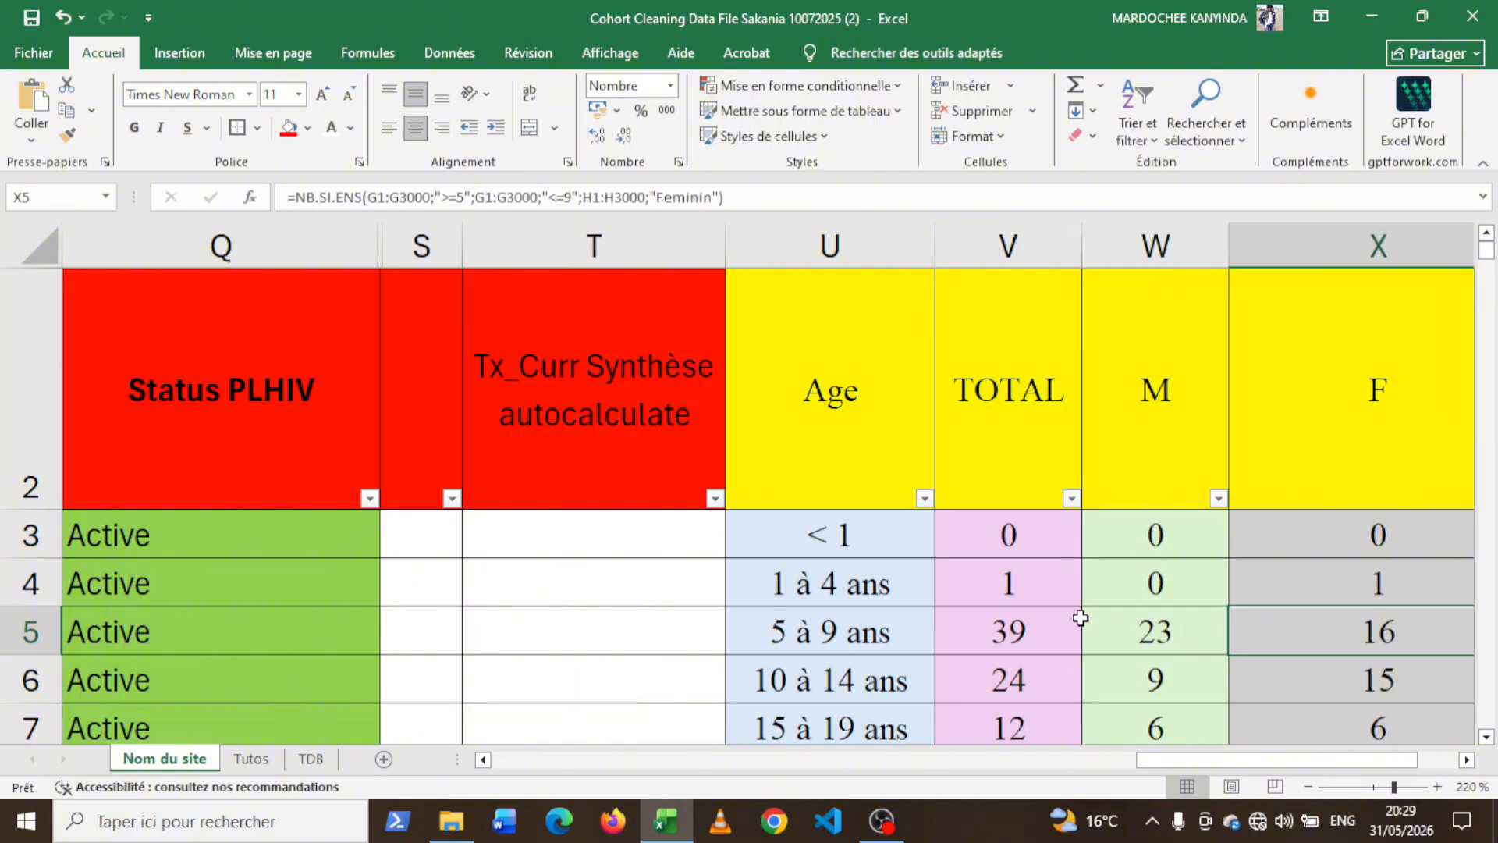
left_click(1128, 628)
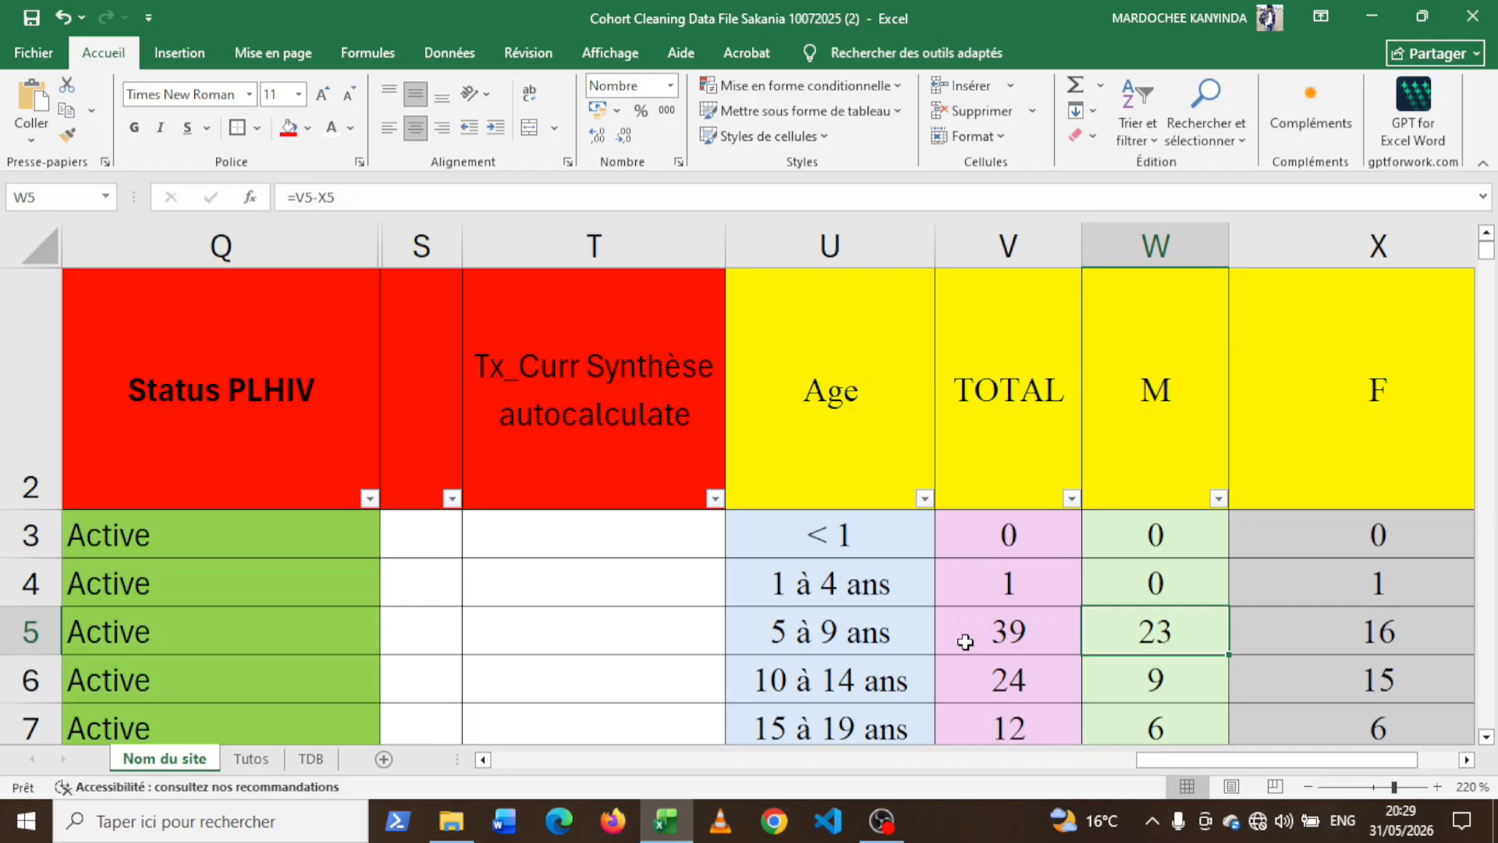
left_click(258, 758)
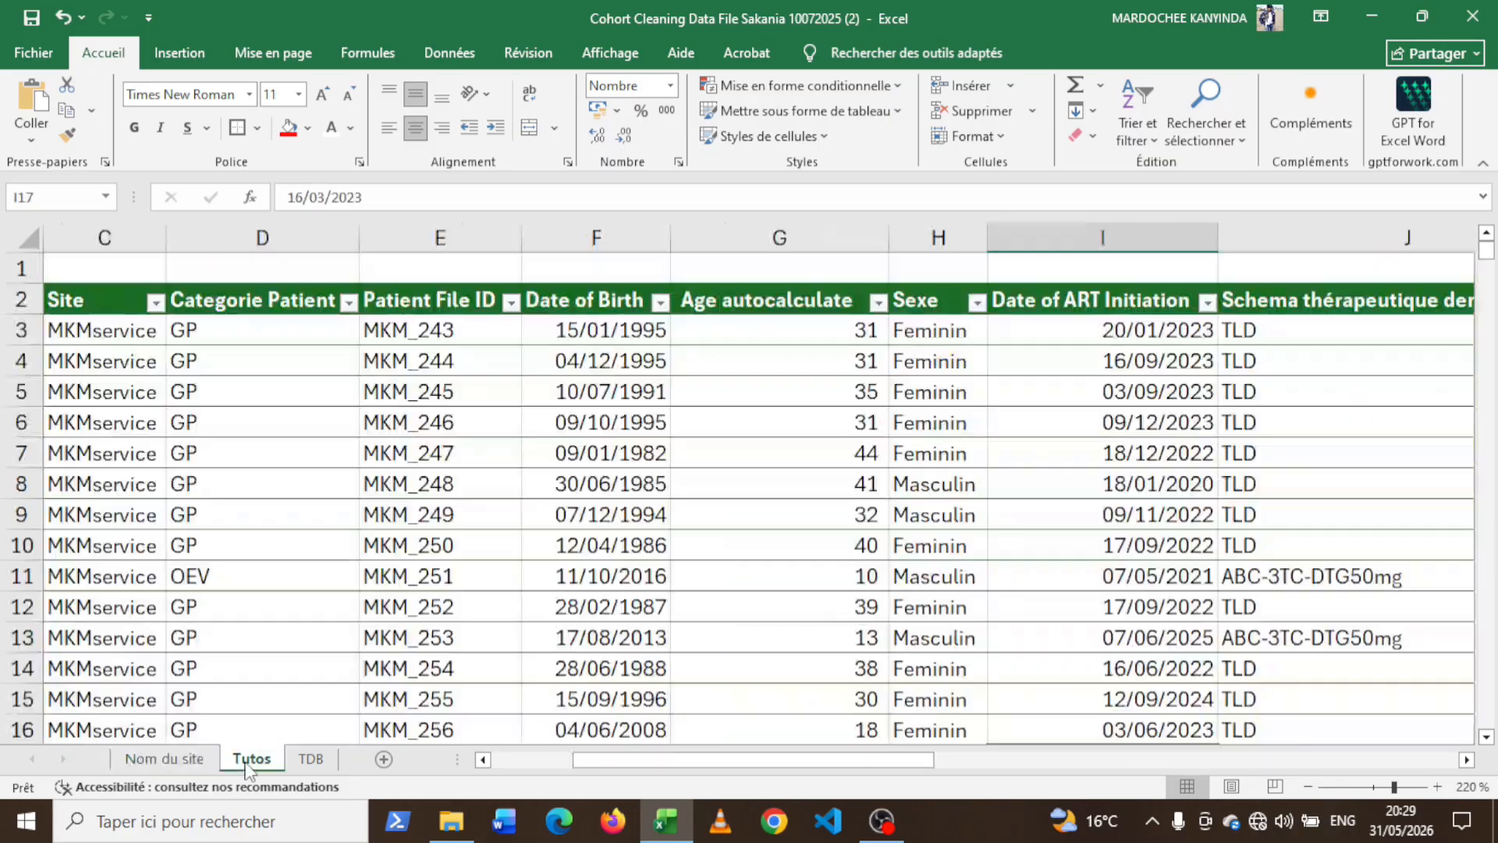
left_click(314, 761)
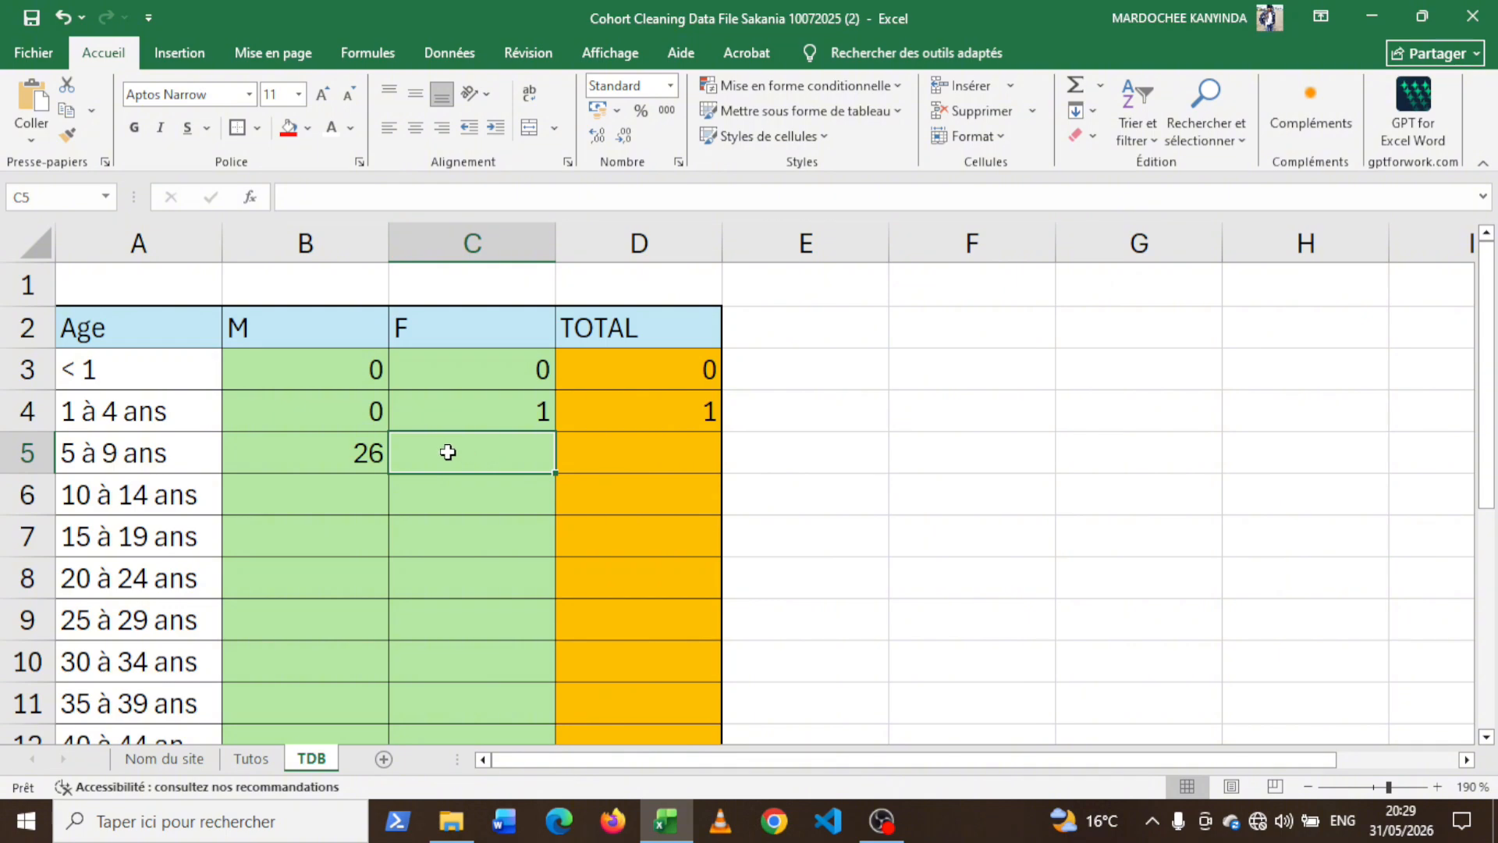
Step: Copy the NB.SI.ENS formula text from B5 into C5 for the 5 à 9 ans female count
left_click(373, 457)
left_click(1059, 207)
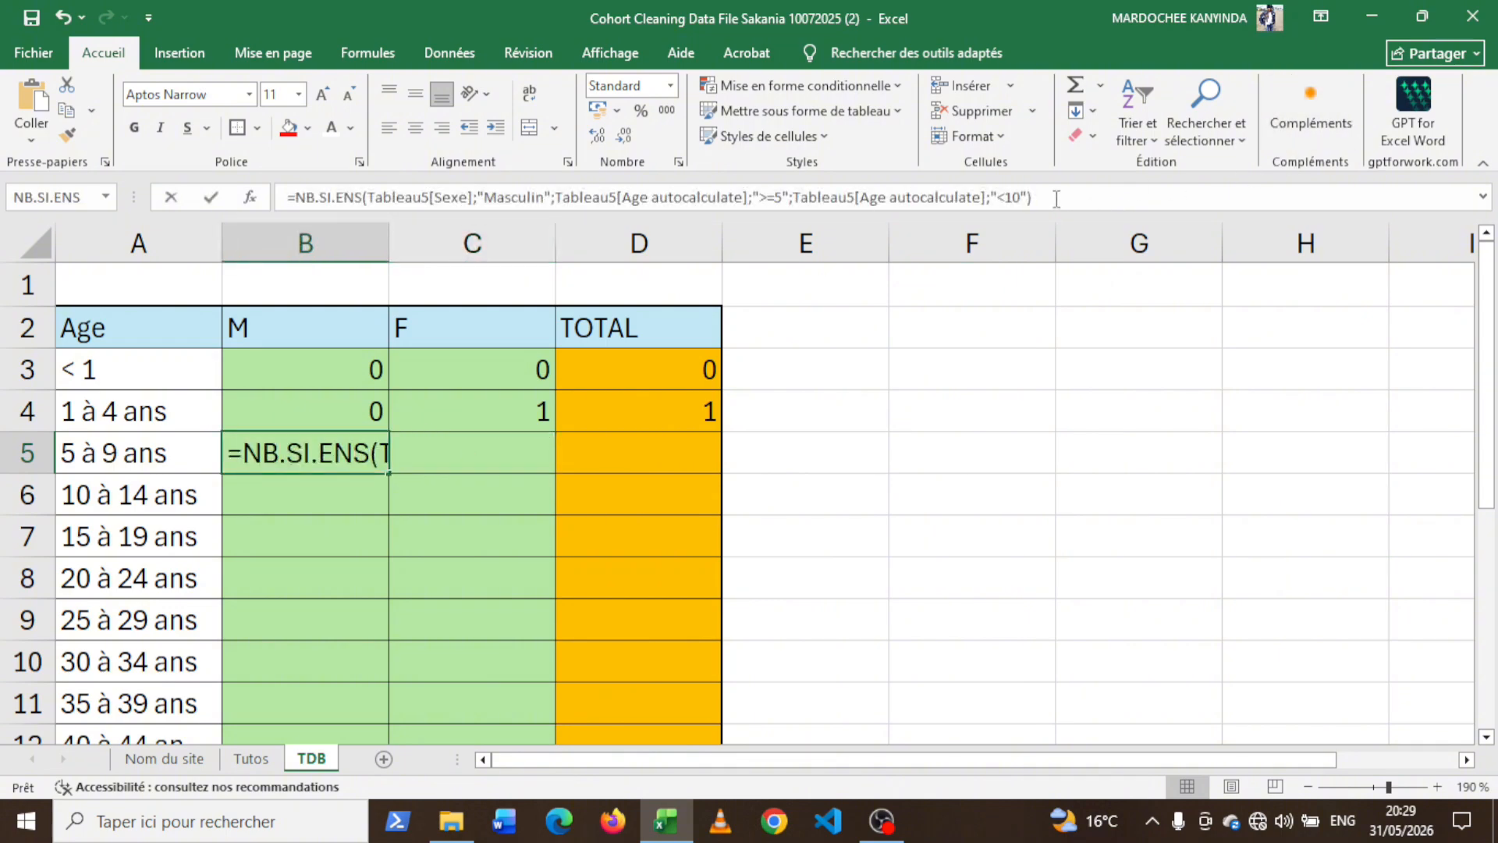
left_click_drag(1059, 206, 419, 162)
key("ctrl+c")
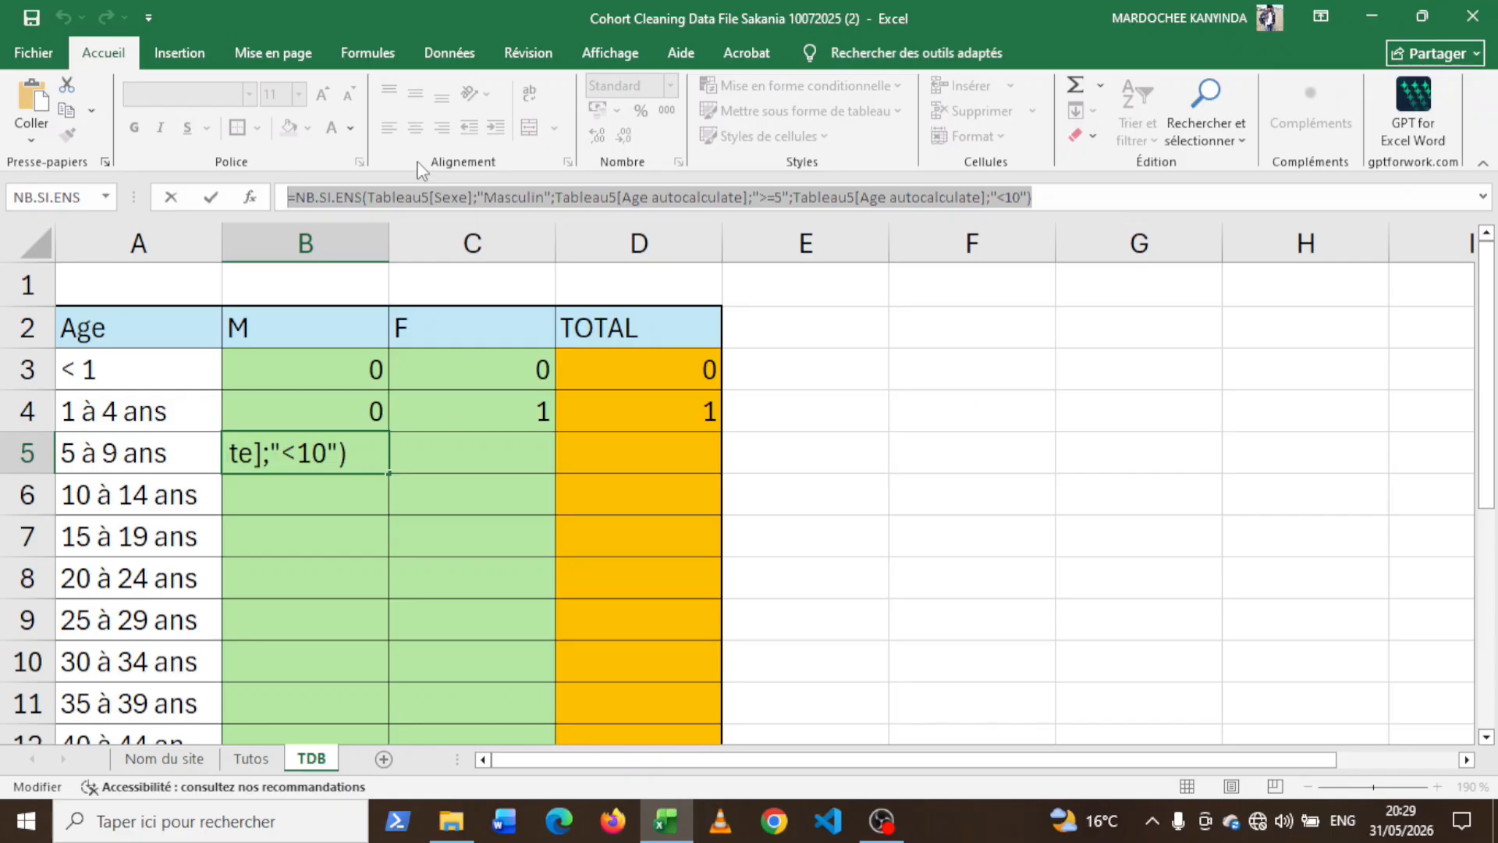
key("ctrl+Return")
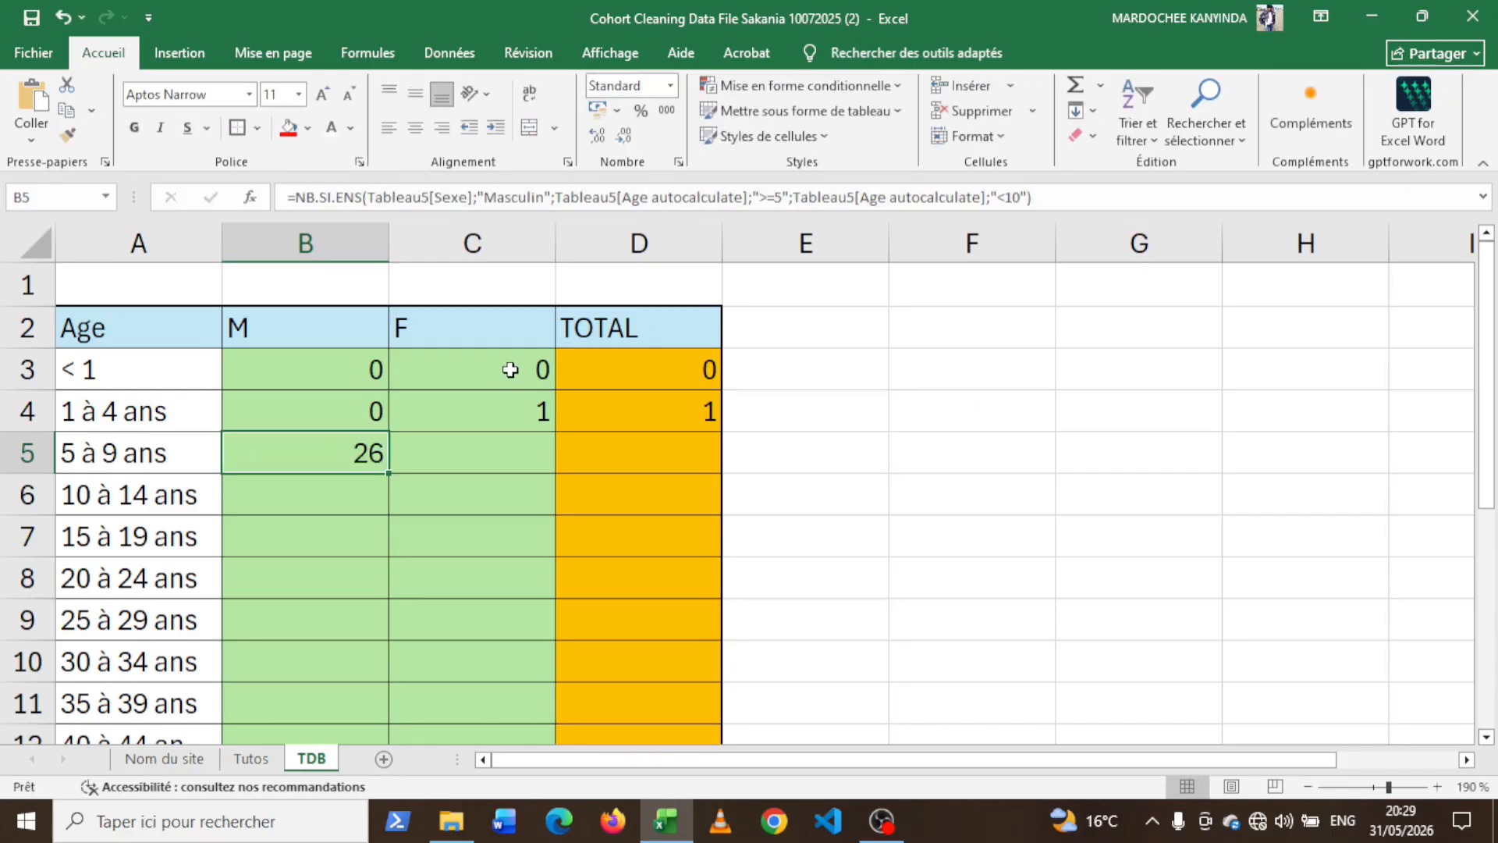
left_click(482, 444)
left_click(446, 191)
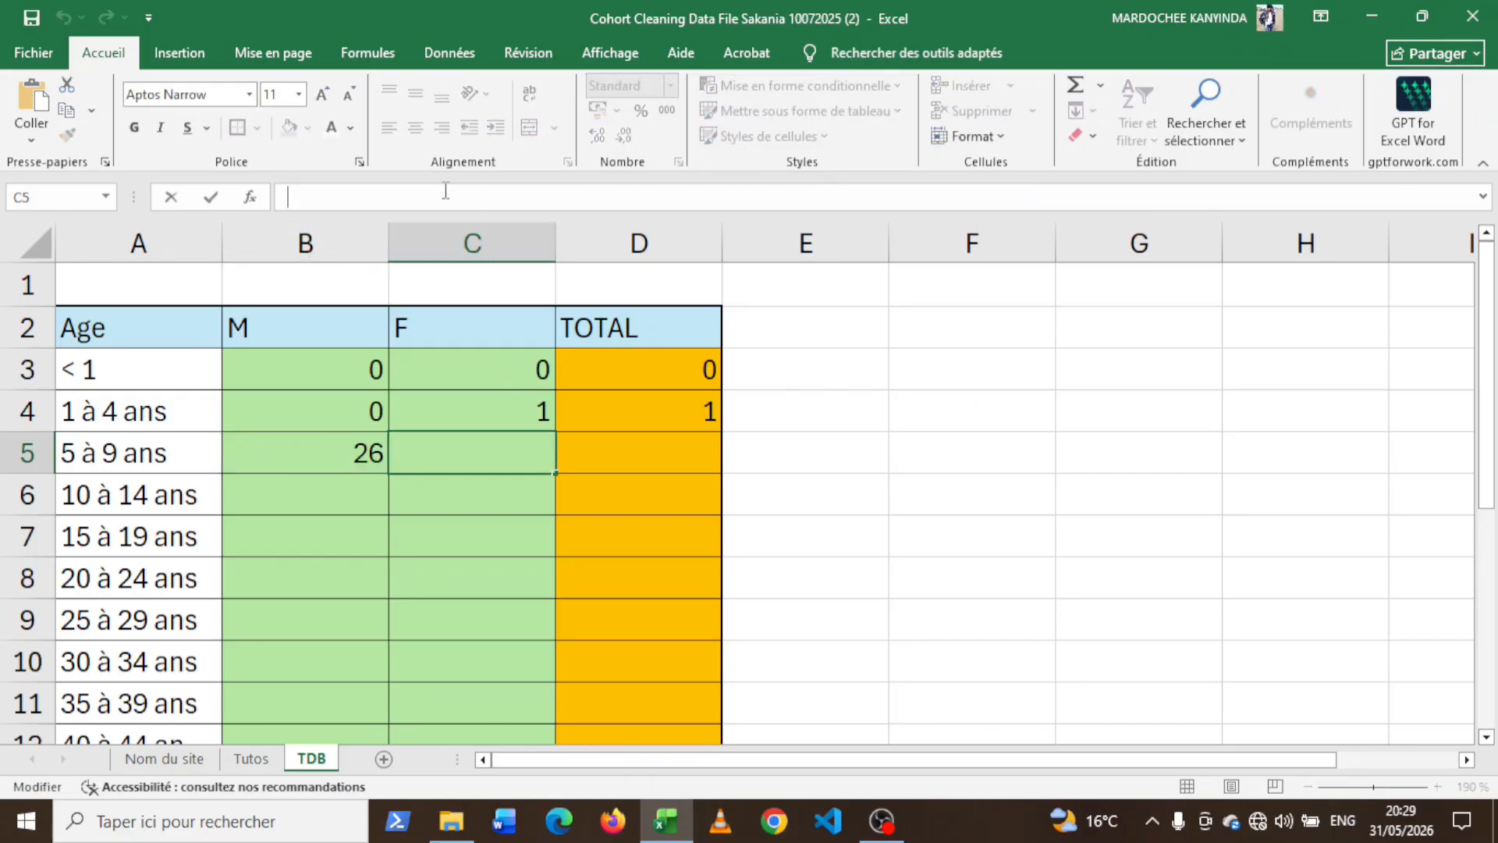
key("ctrl+v")
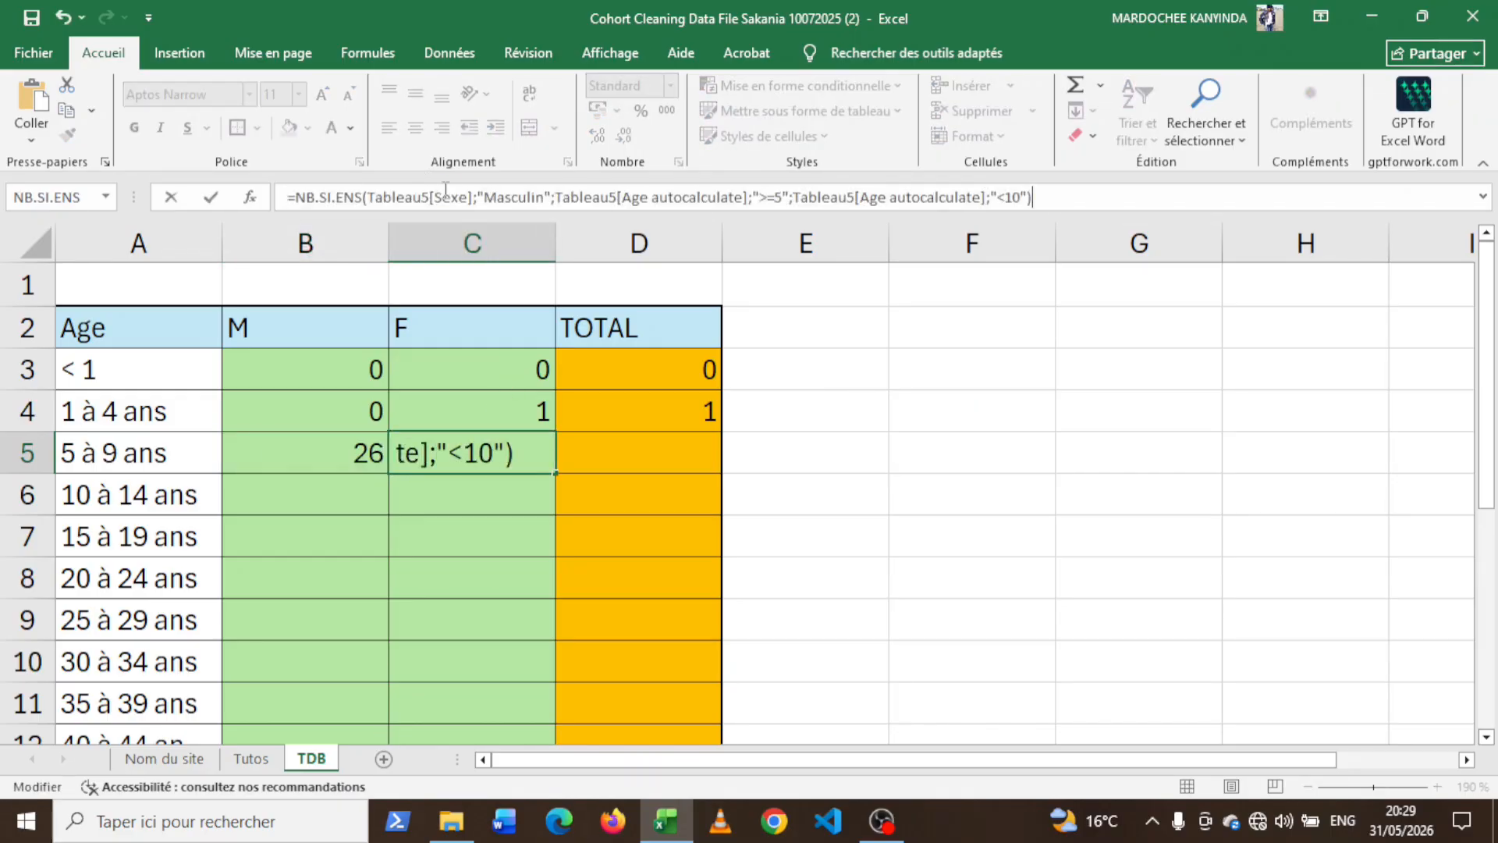
Step: Replace the sex criterion "Masculin" with "Feminin" in C5's formula and enter it
left_click(544, 196)
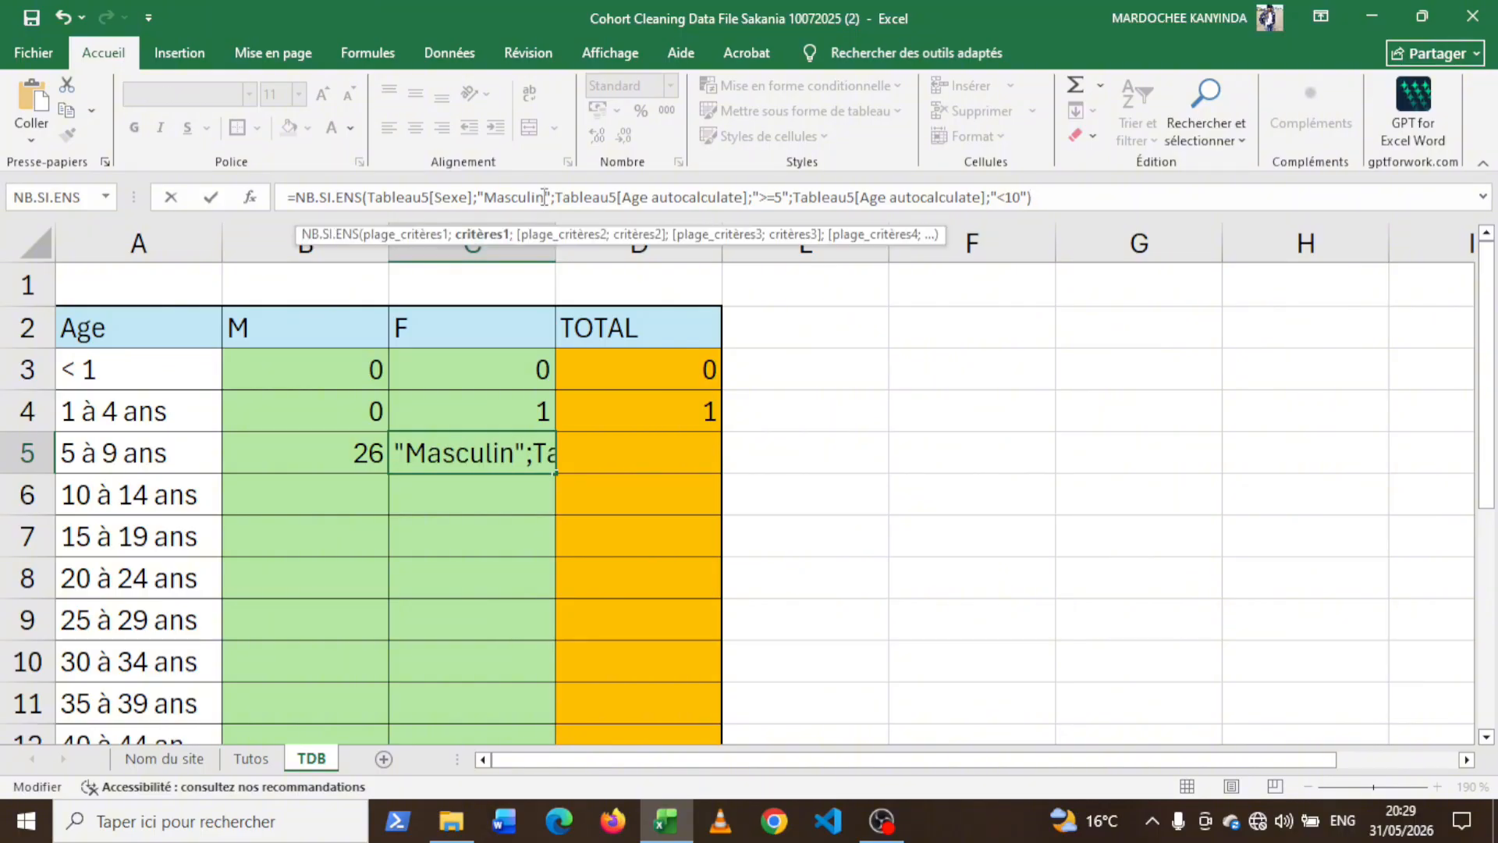
key("BackSpace")
key("BackSpace")
key("BackSpace")
key("BackSpace")
key("BackSpace")
key("BackSpace")
key("BackSpace")
key("BackSpace")
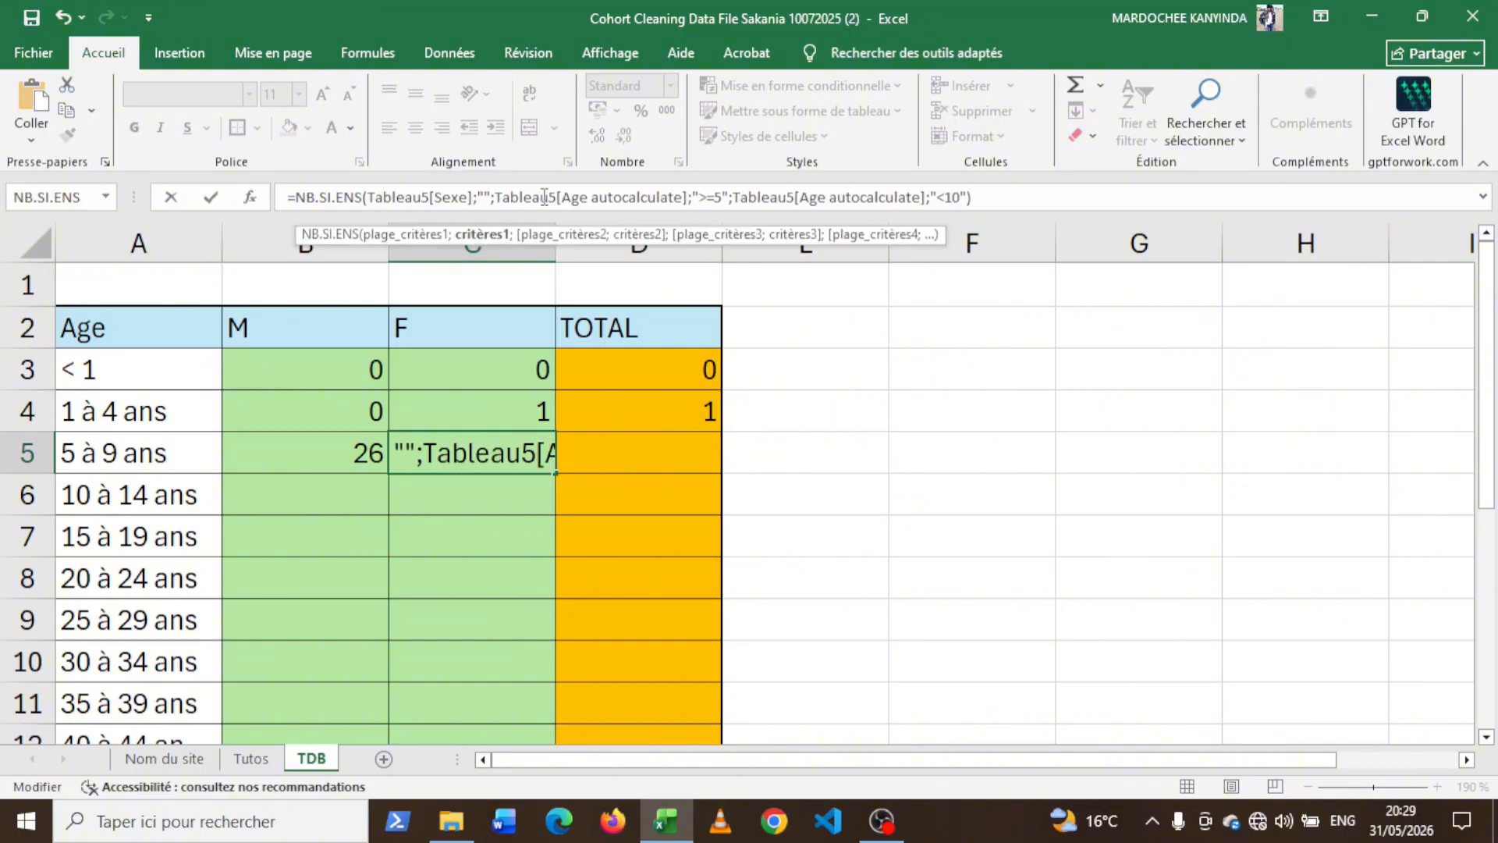
type("Femini")
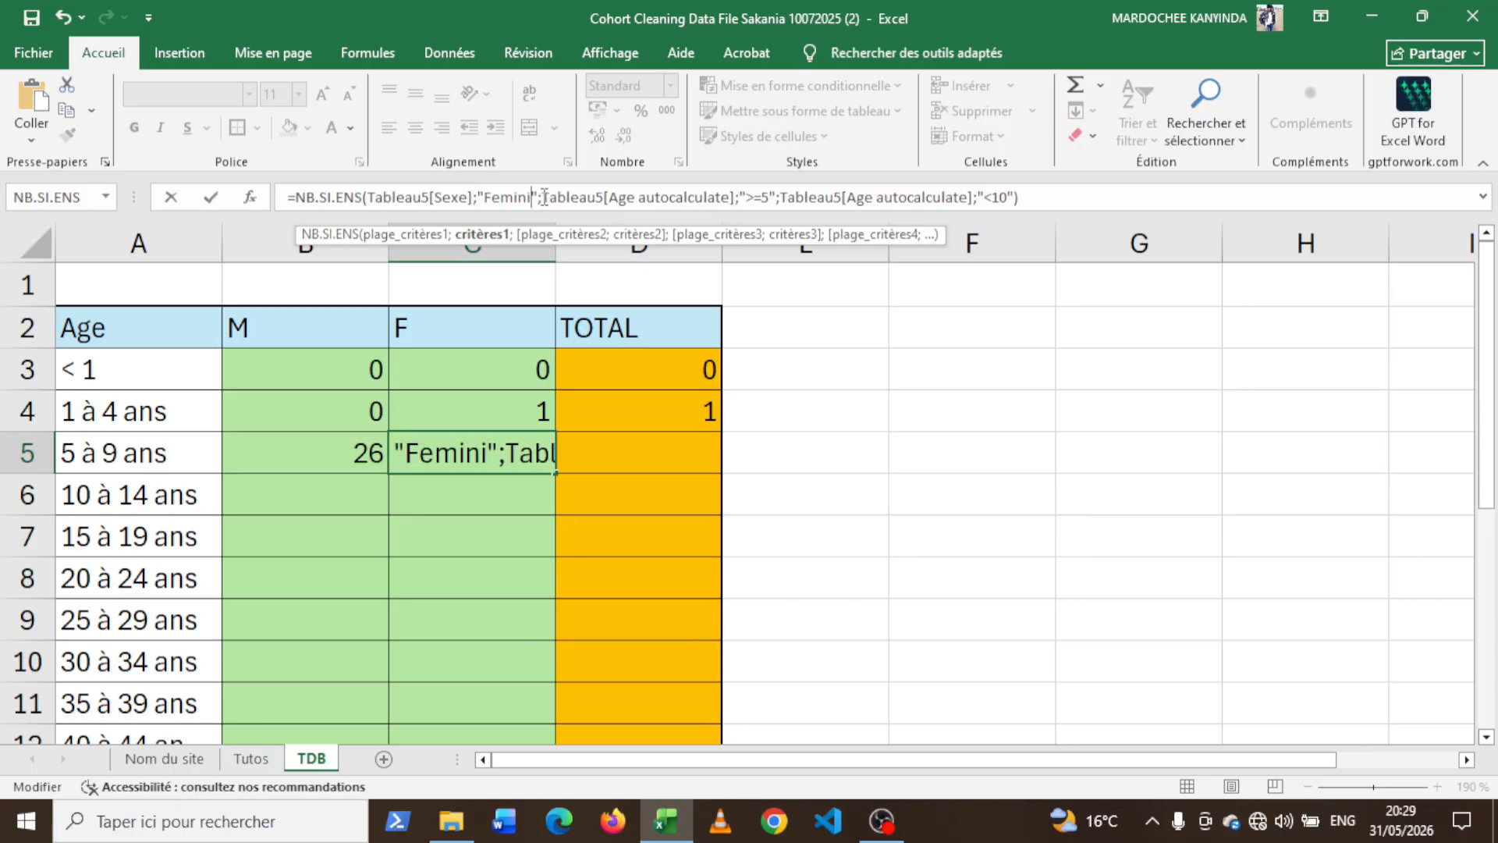
type("n")
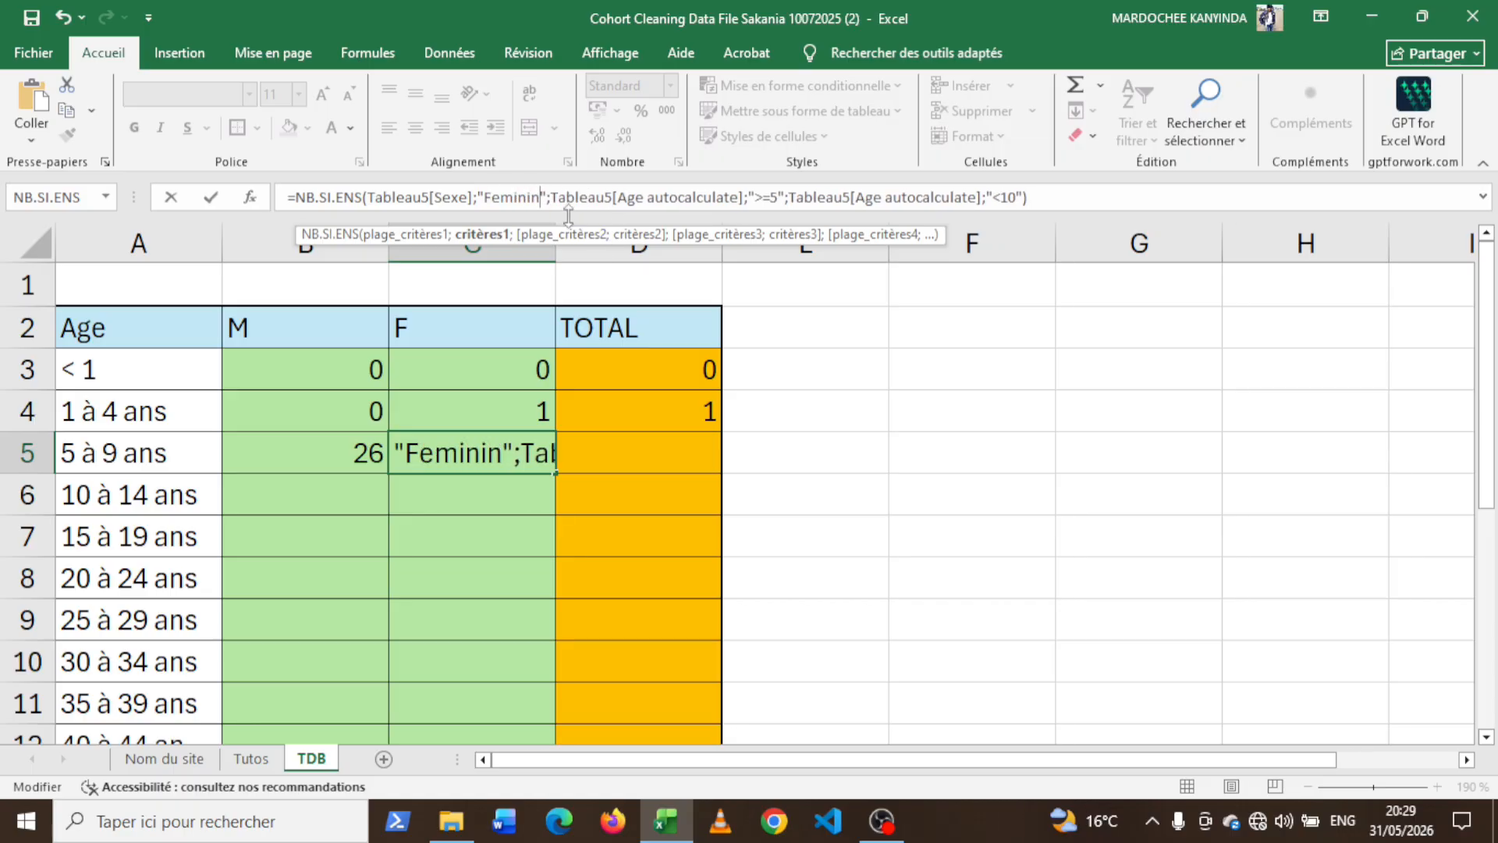
left_click(1041, 196)
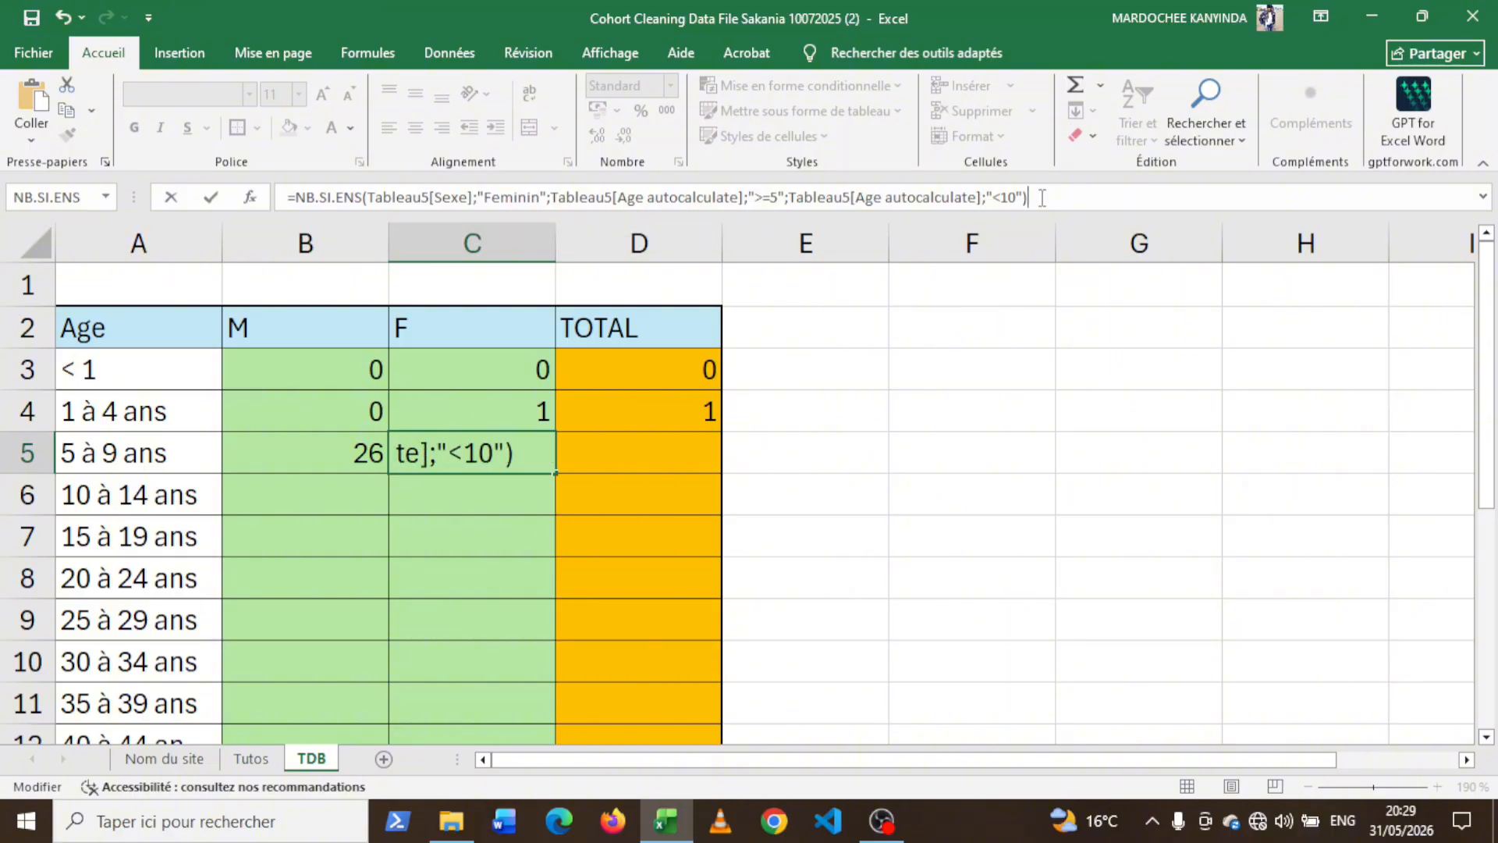
key("Return")
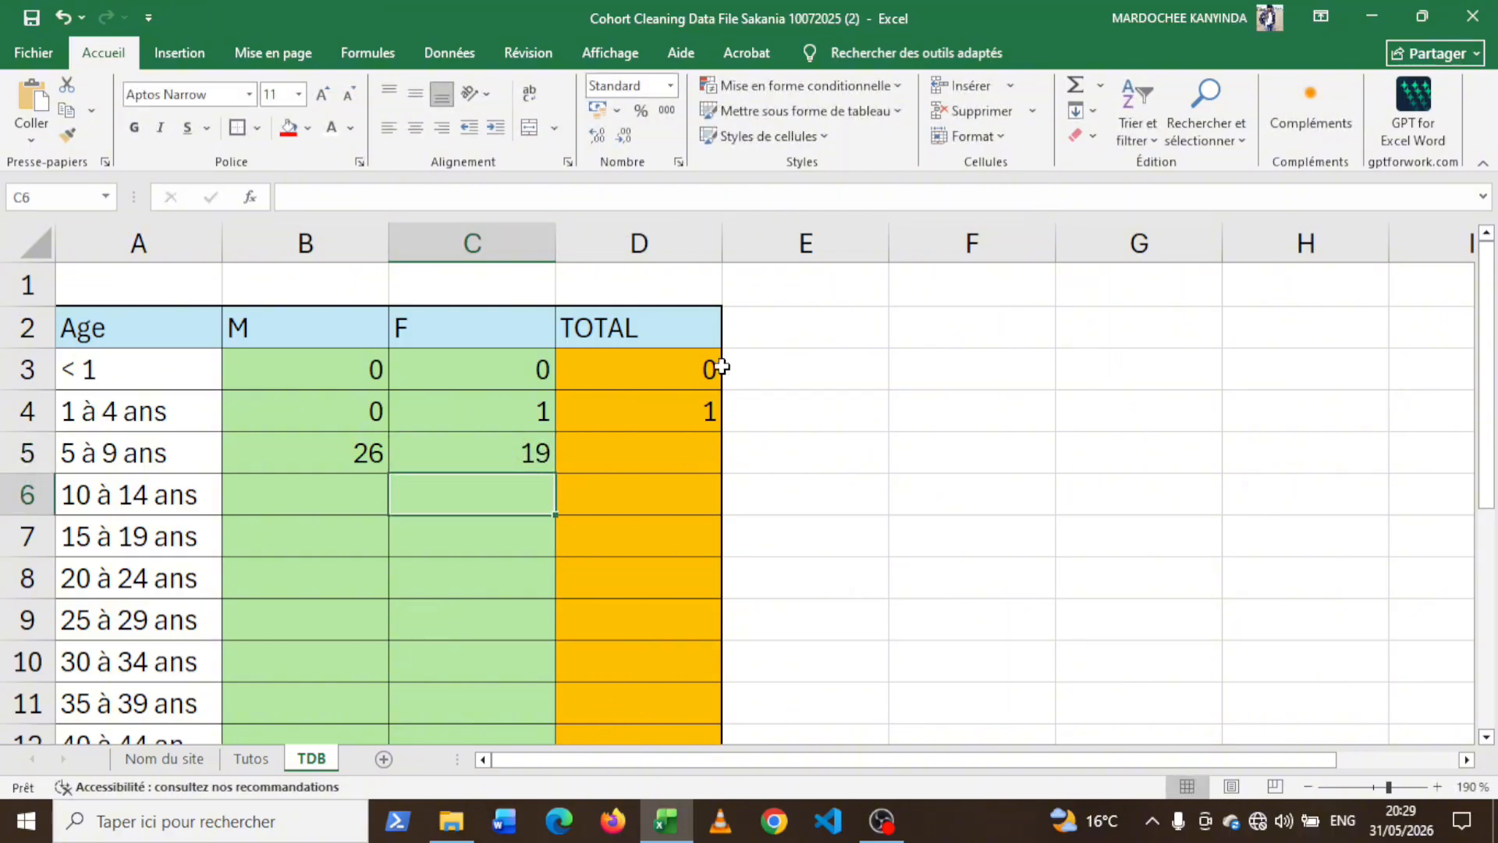
Step: Total the 5 à 9 ans row in D5 with =SOMME(B5:C5)
left_click(607, 462)
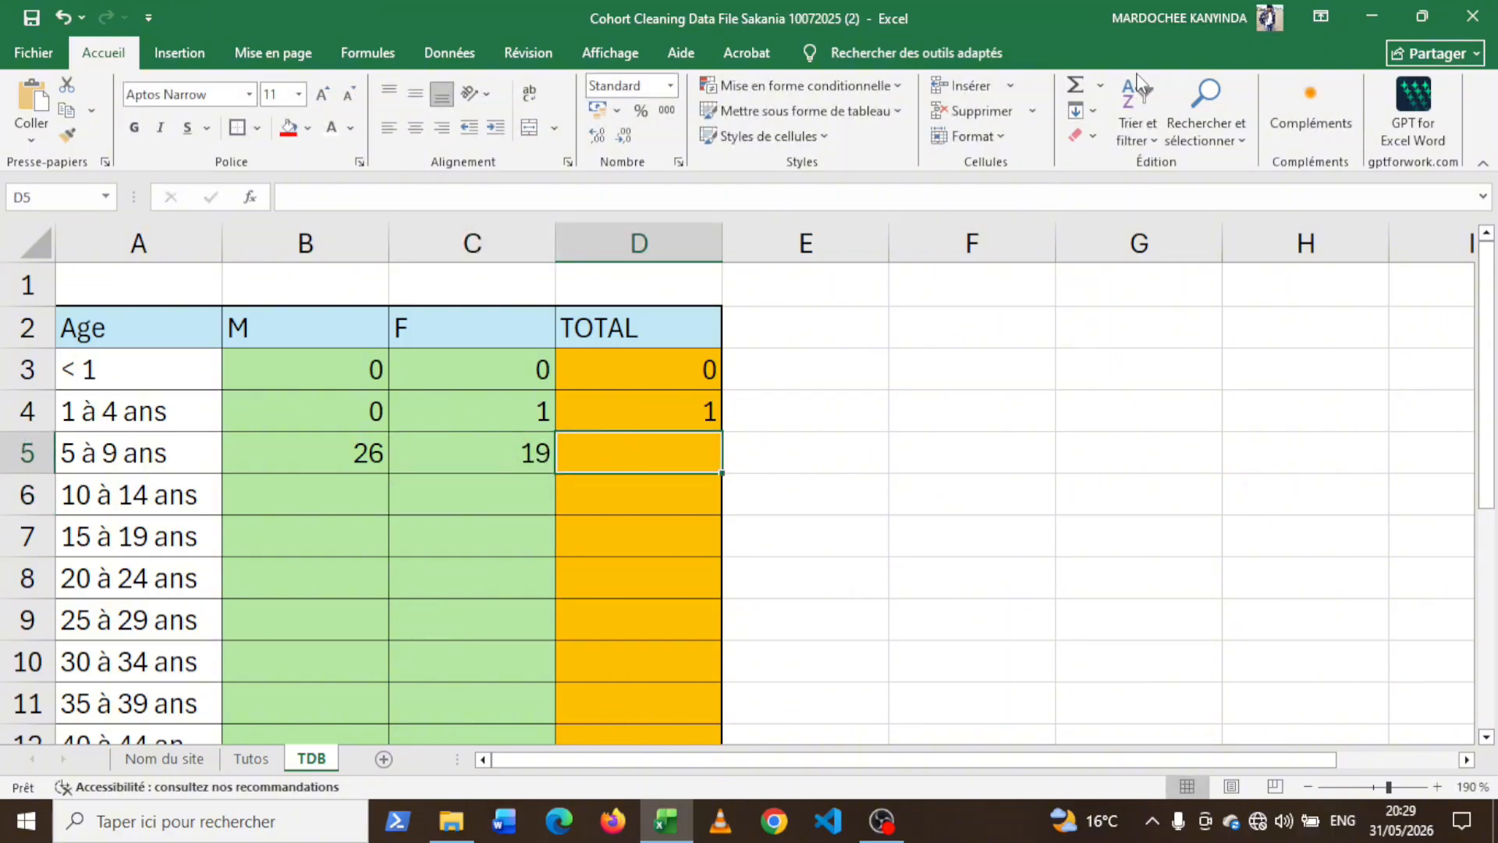
left_click(1075, 87)
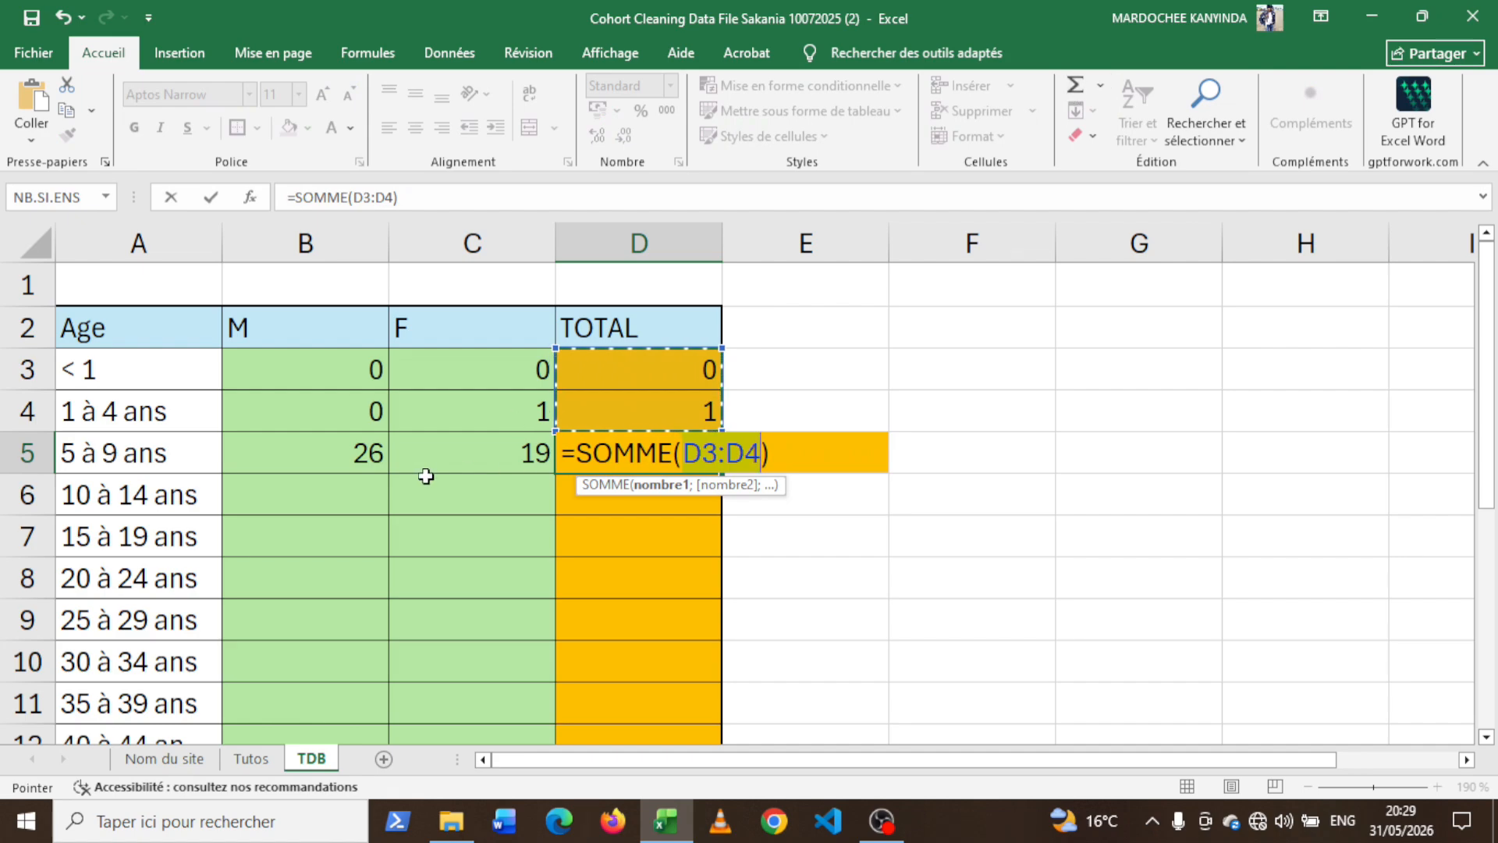
left_click_drag(382, 452, 515, 454)
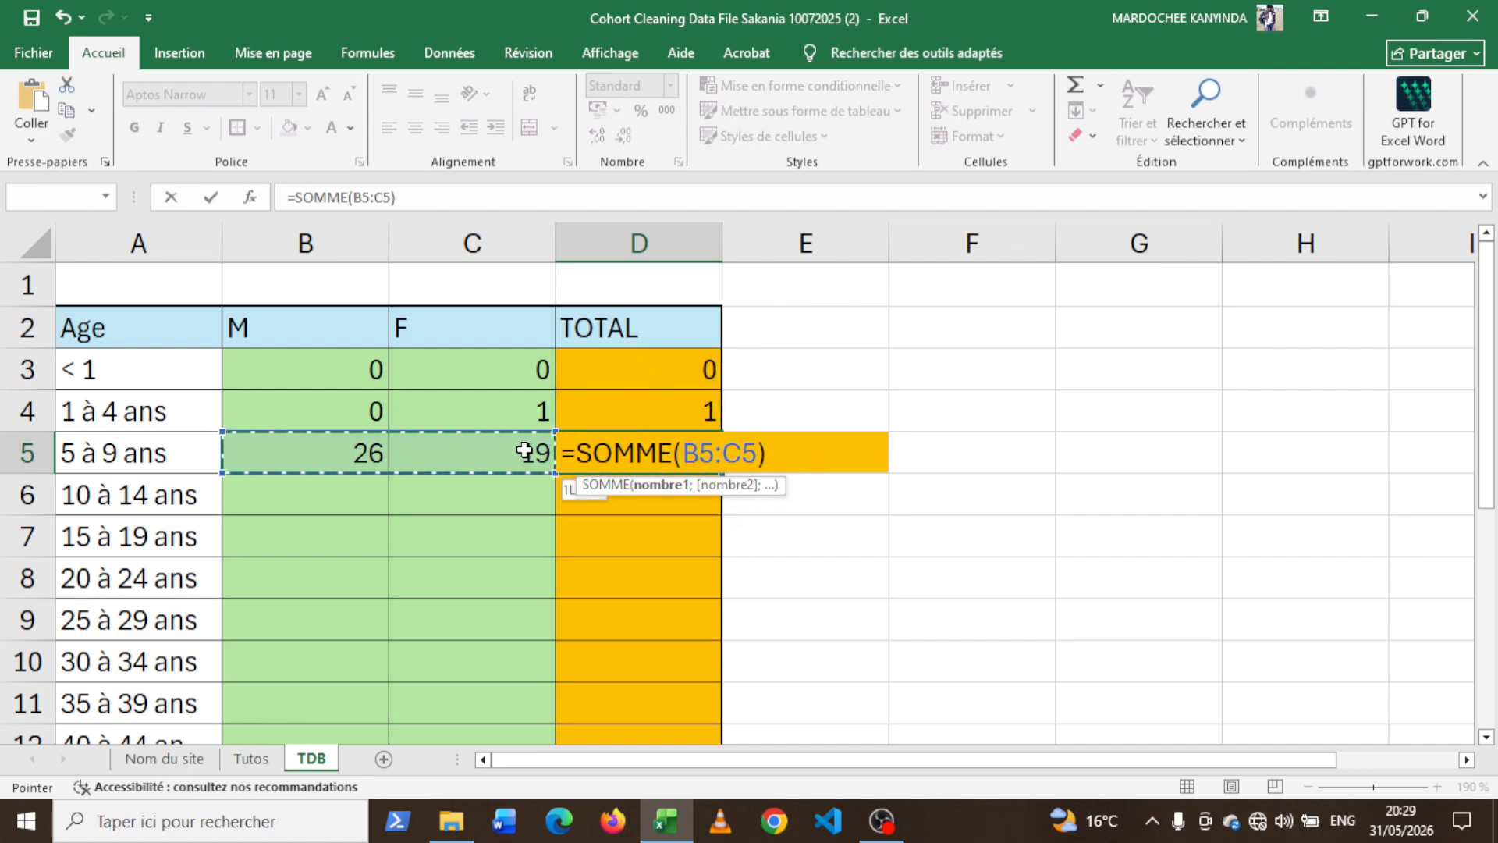
key("Return")
left_click(808, 465)
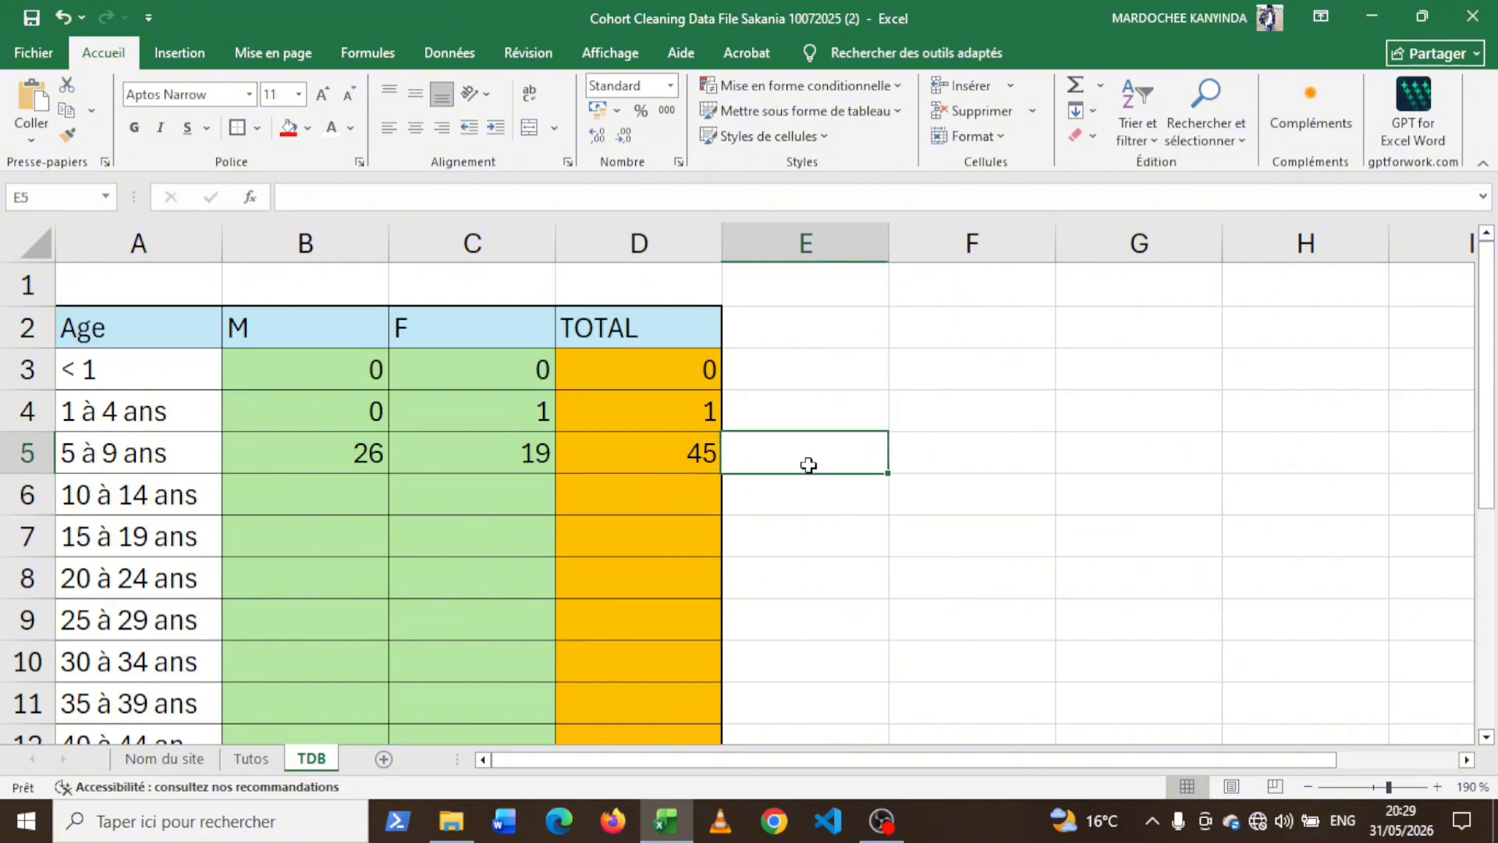
Step: Compare the 5 à 9 ans counts in TDB with the age summary on the Nom du site sheet
left_click(162, 762)
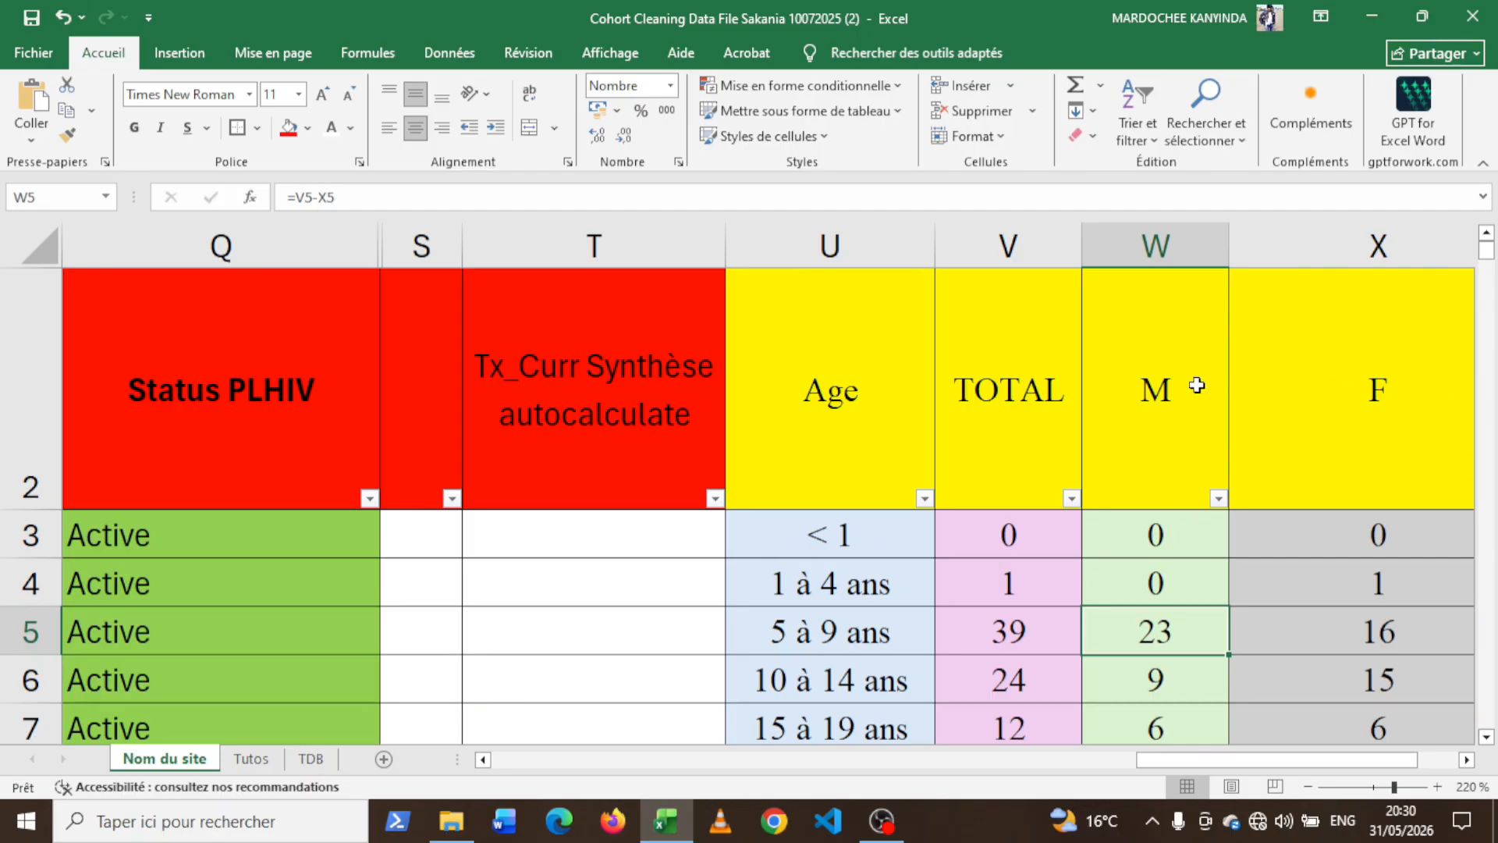
left_click(310, 758)
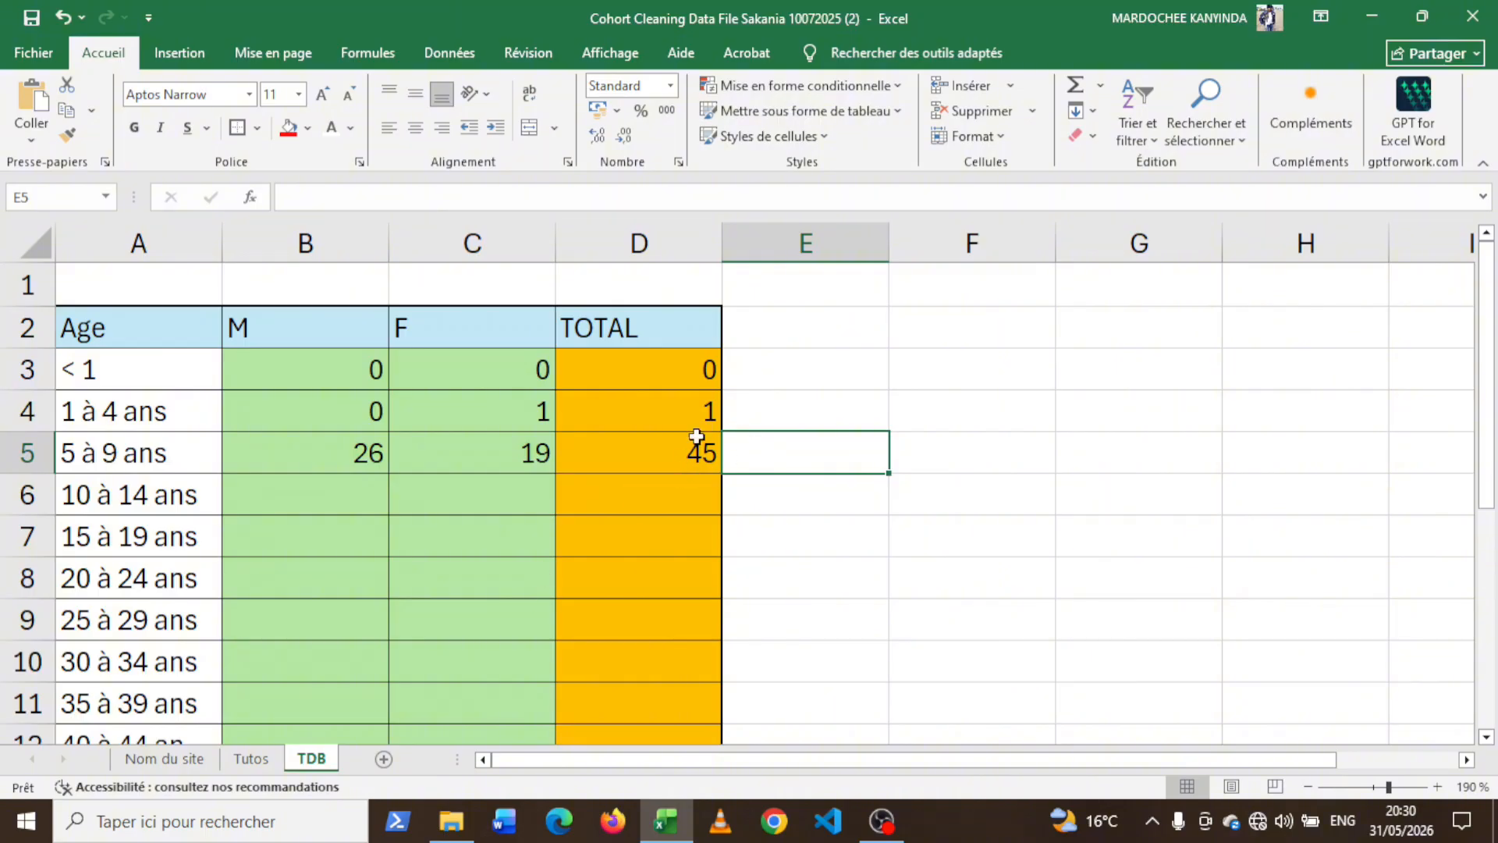
left_click(346, 456)
Step: Enter the 10 à 14 ans male count in B6 by reusing the NB.SI.ENS formula with age criteria ">=10" and "<16"
left_click(343, 489)
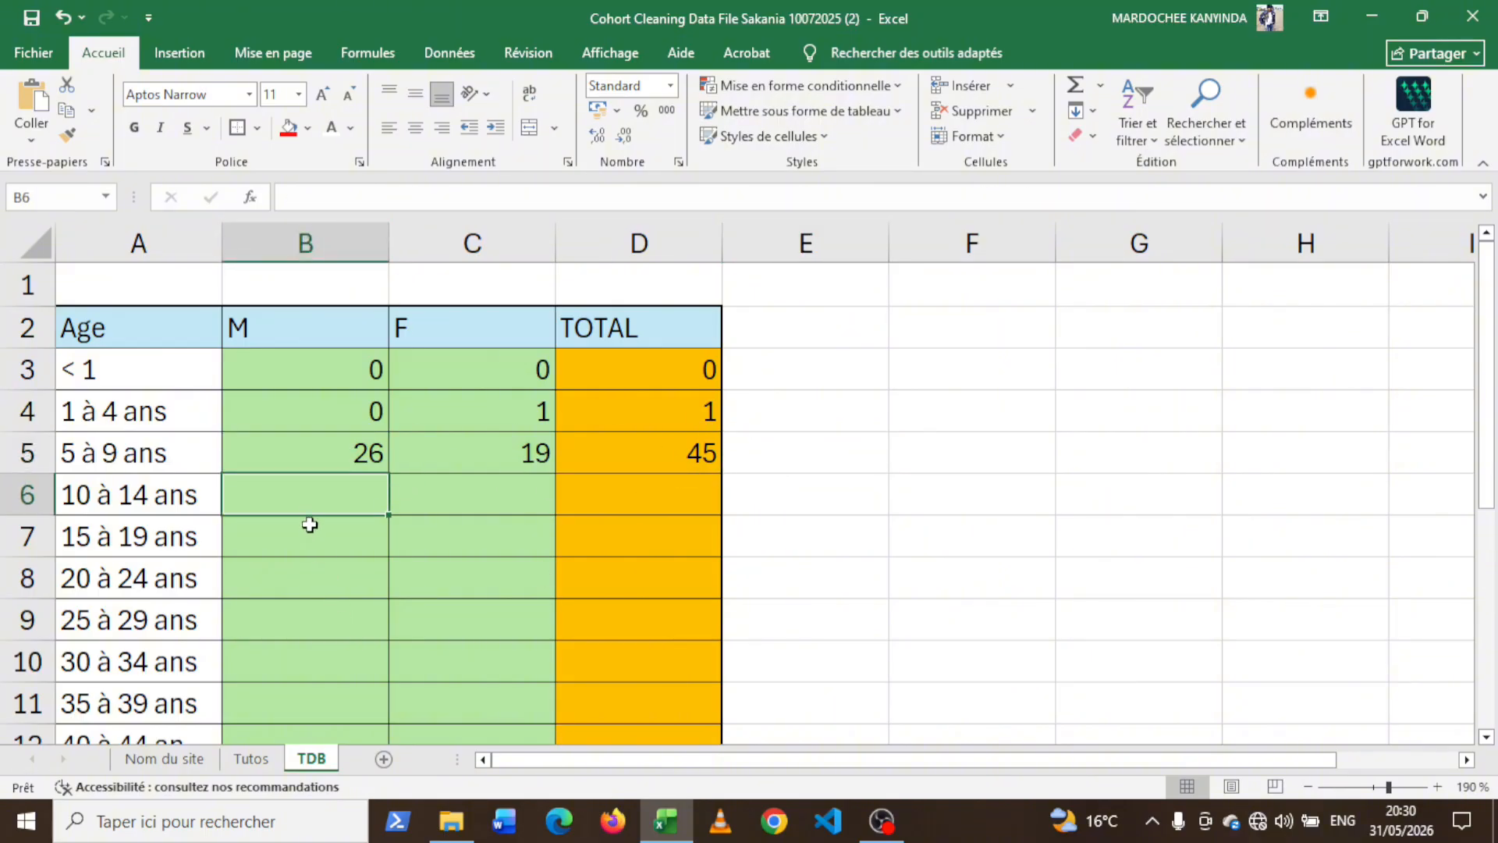
left_click(387, 196)
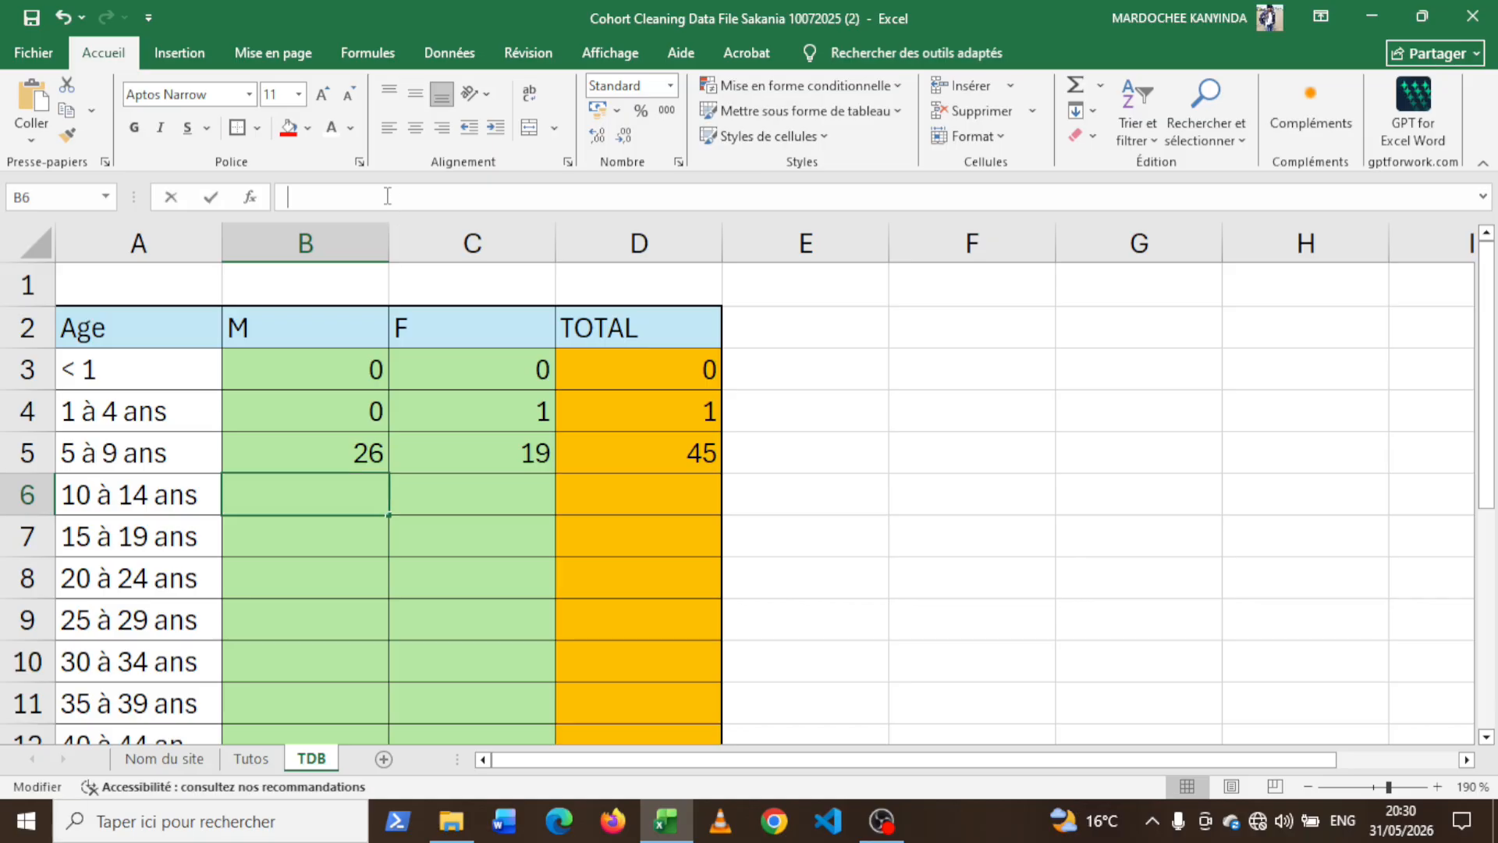
type("=NB.SI.ENS(Tableau5[Sexe];\"Masculin\";Tableau5[Age autocalculate];\">=5\";Tableau5[Age autocalculate];\"<10\")")
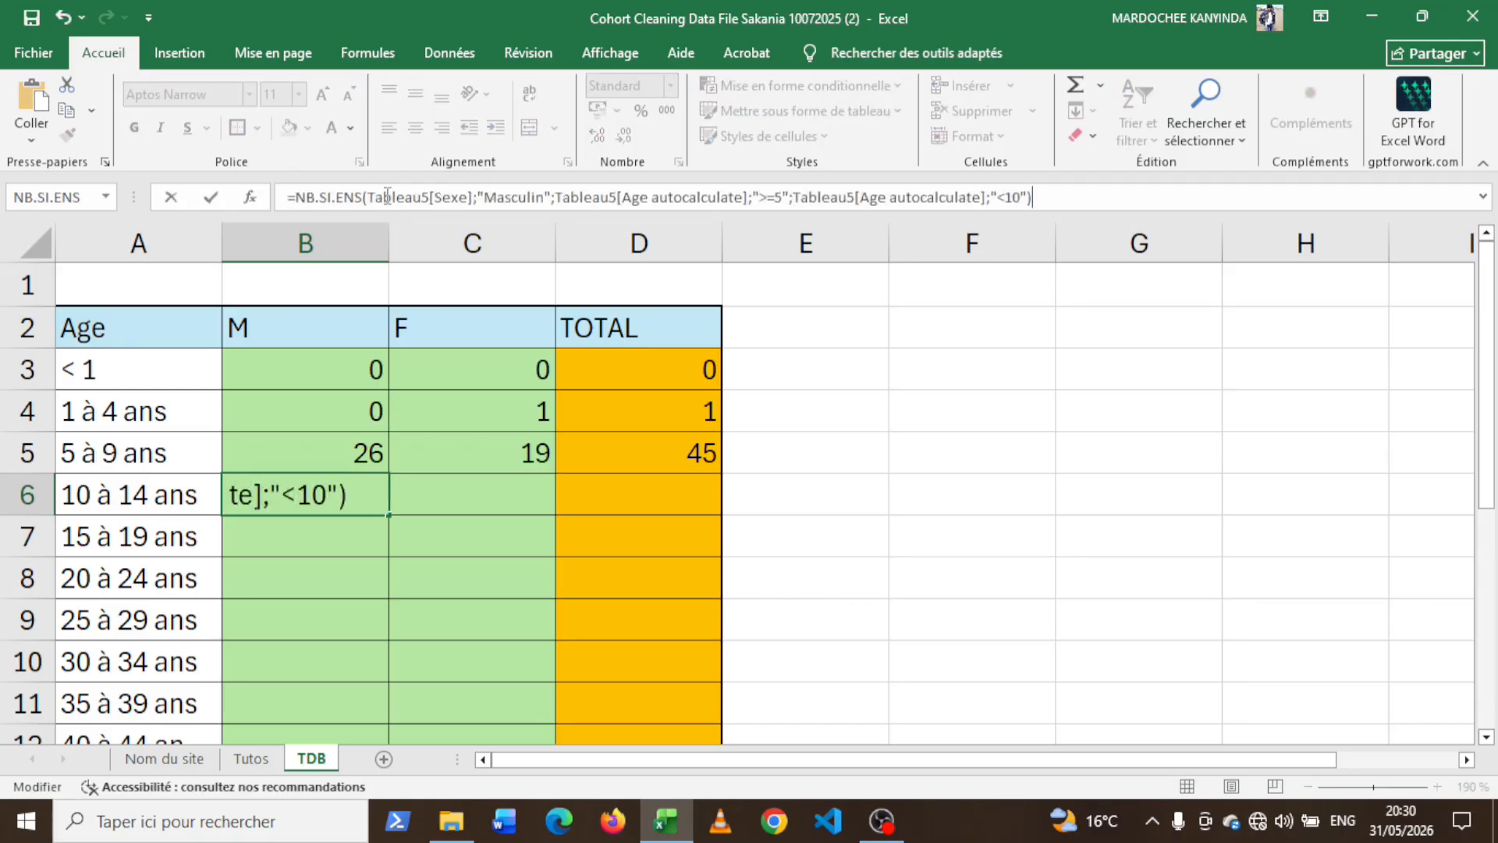
left_click(485, 195)
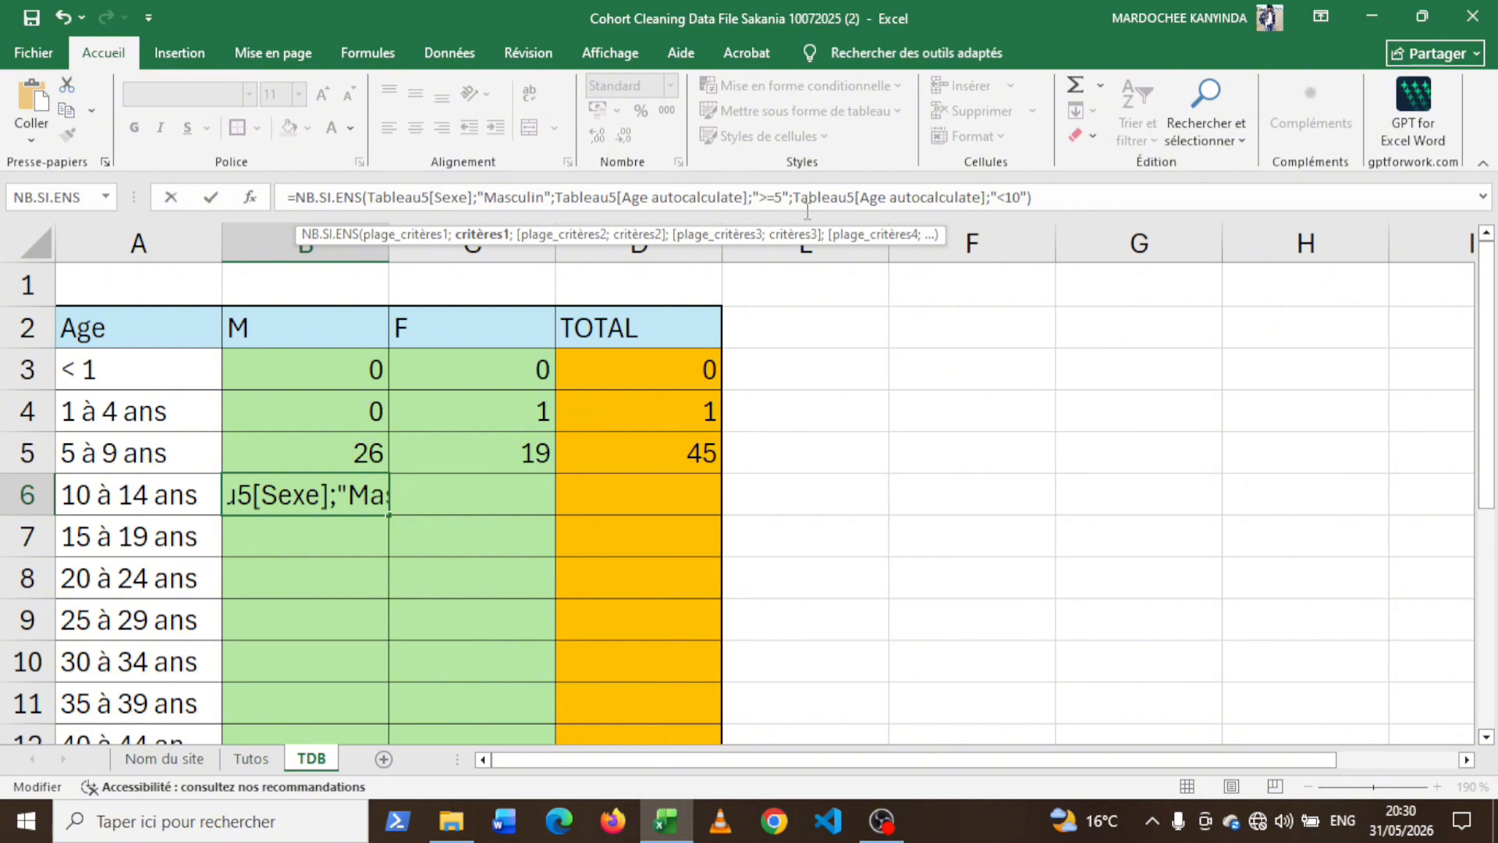
left_click(782, 195)
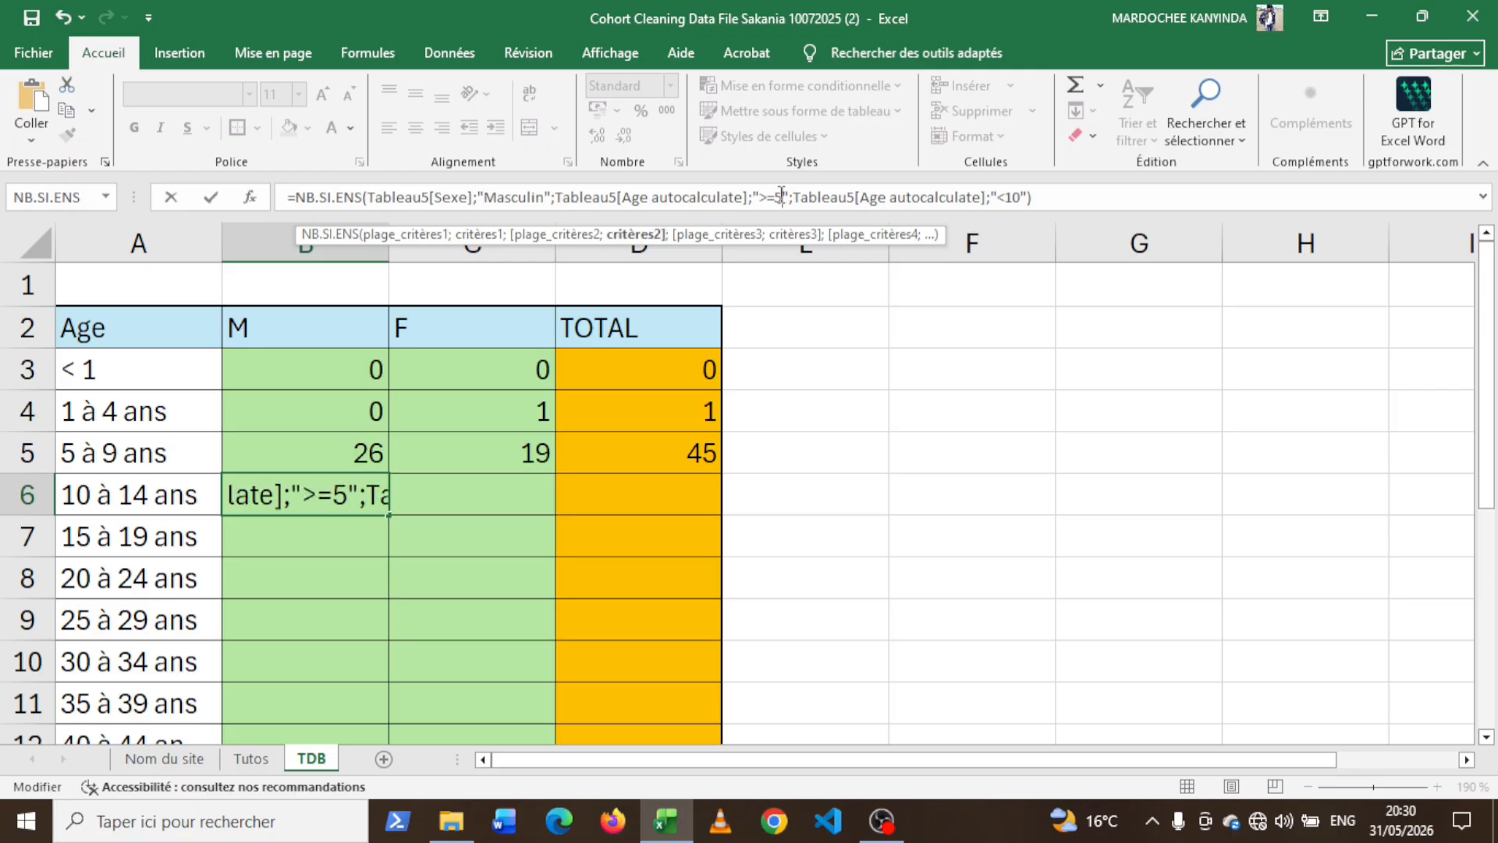
key("BackSpace")
type("10")
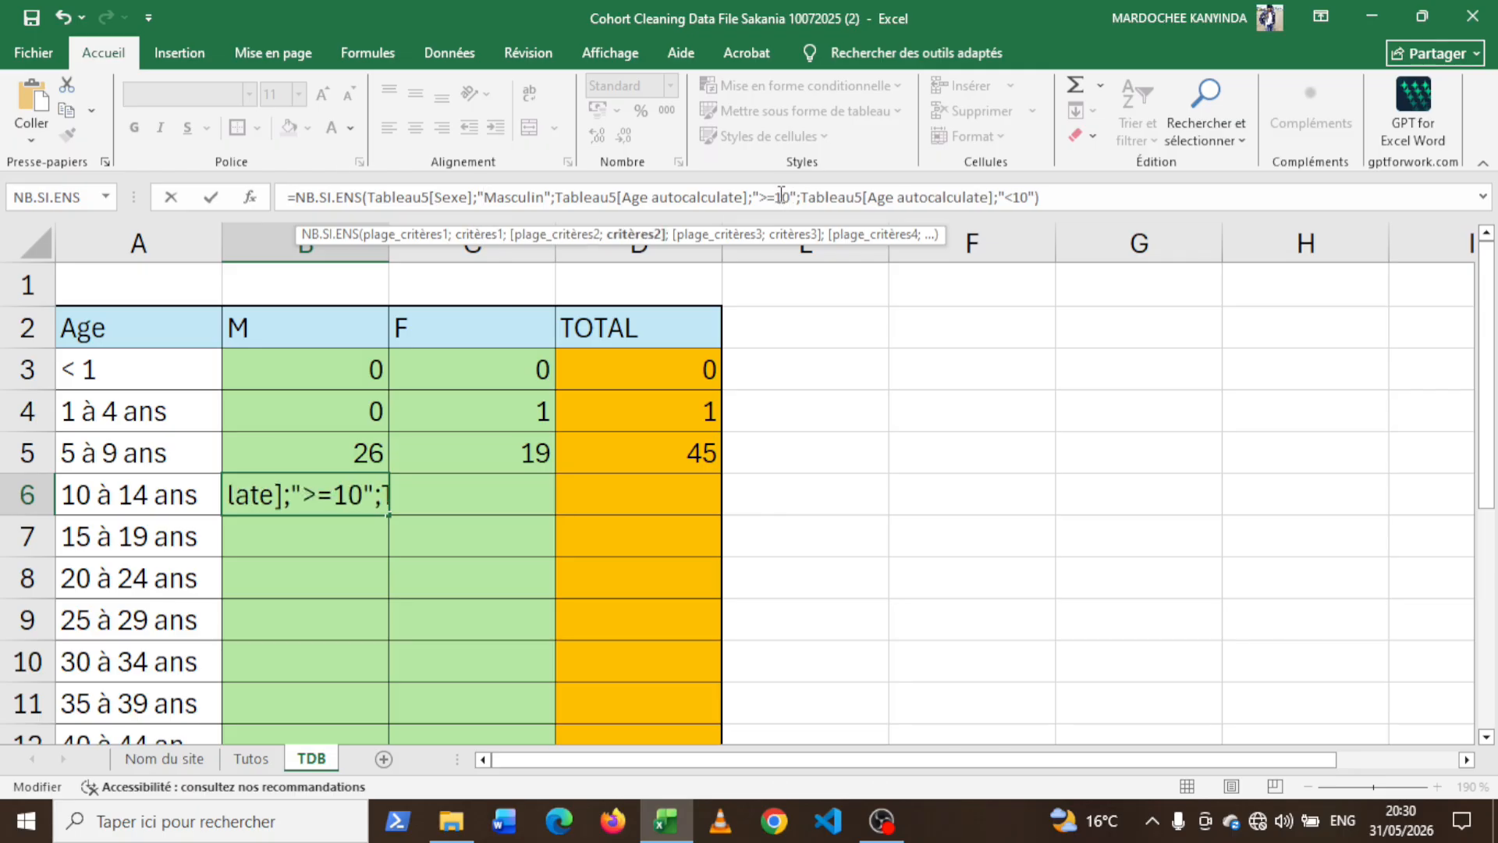
left_click(1029, 197)
key("BackSpace")
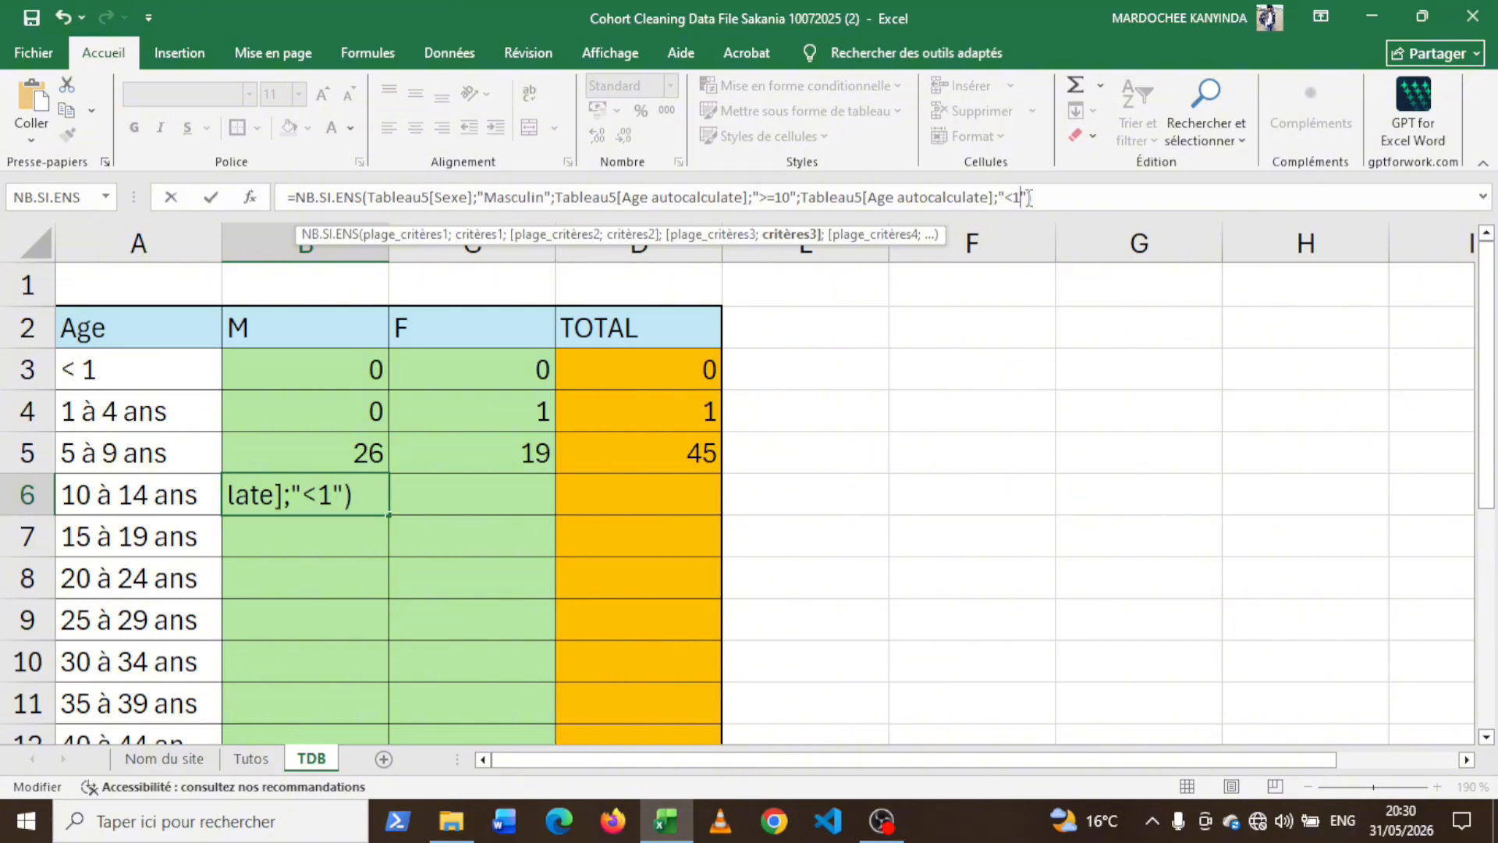
type("6")
key("Return")
Step: Copy the male 5 à 9 ans NB.SI.ENS formula text into C6 and replace "Masculin" with "Feminin"
left_click(465, 490)
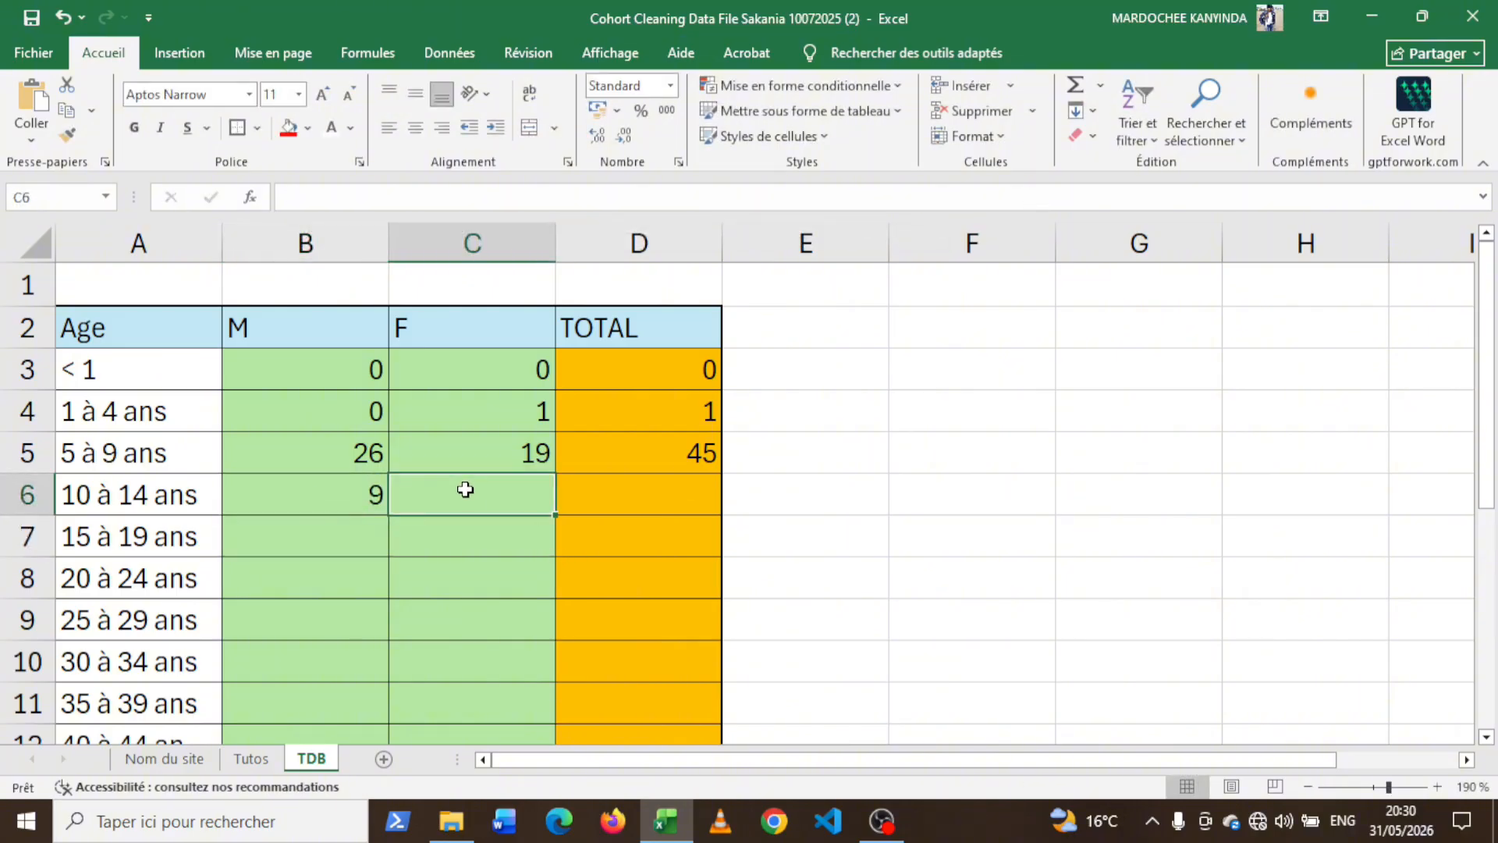
left_click(440, 196)
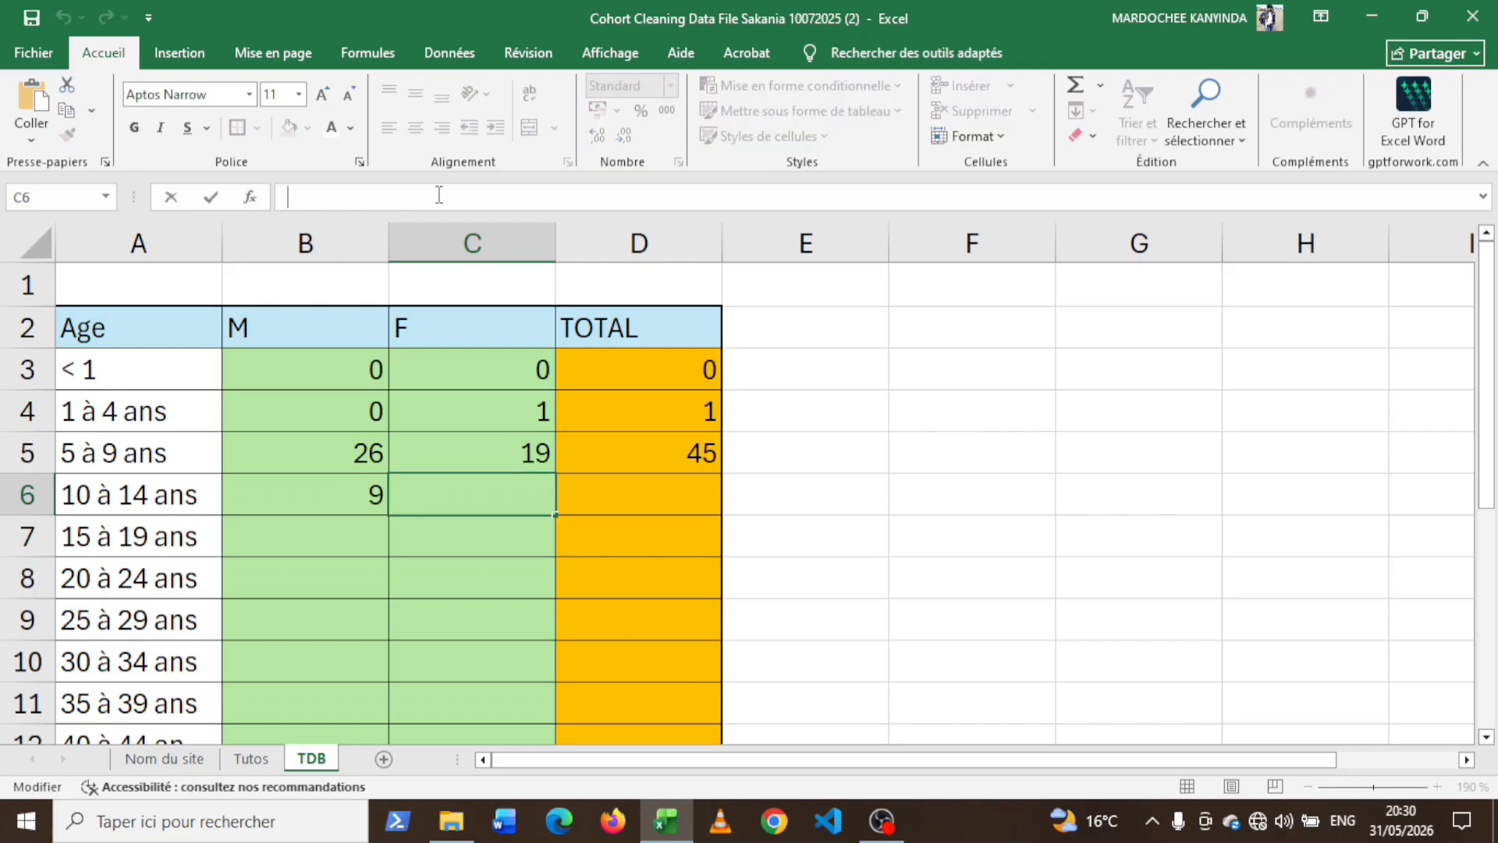
type("=NB.SI.ENS(Tableau5[Sexe];\"Masculin\";Tableau5[Age autocalculate];\">=5\";Tableau5[Age autocalculate];\"<10\")")
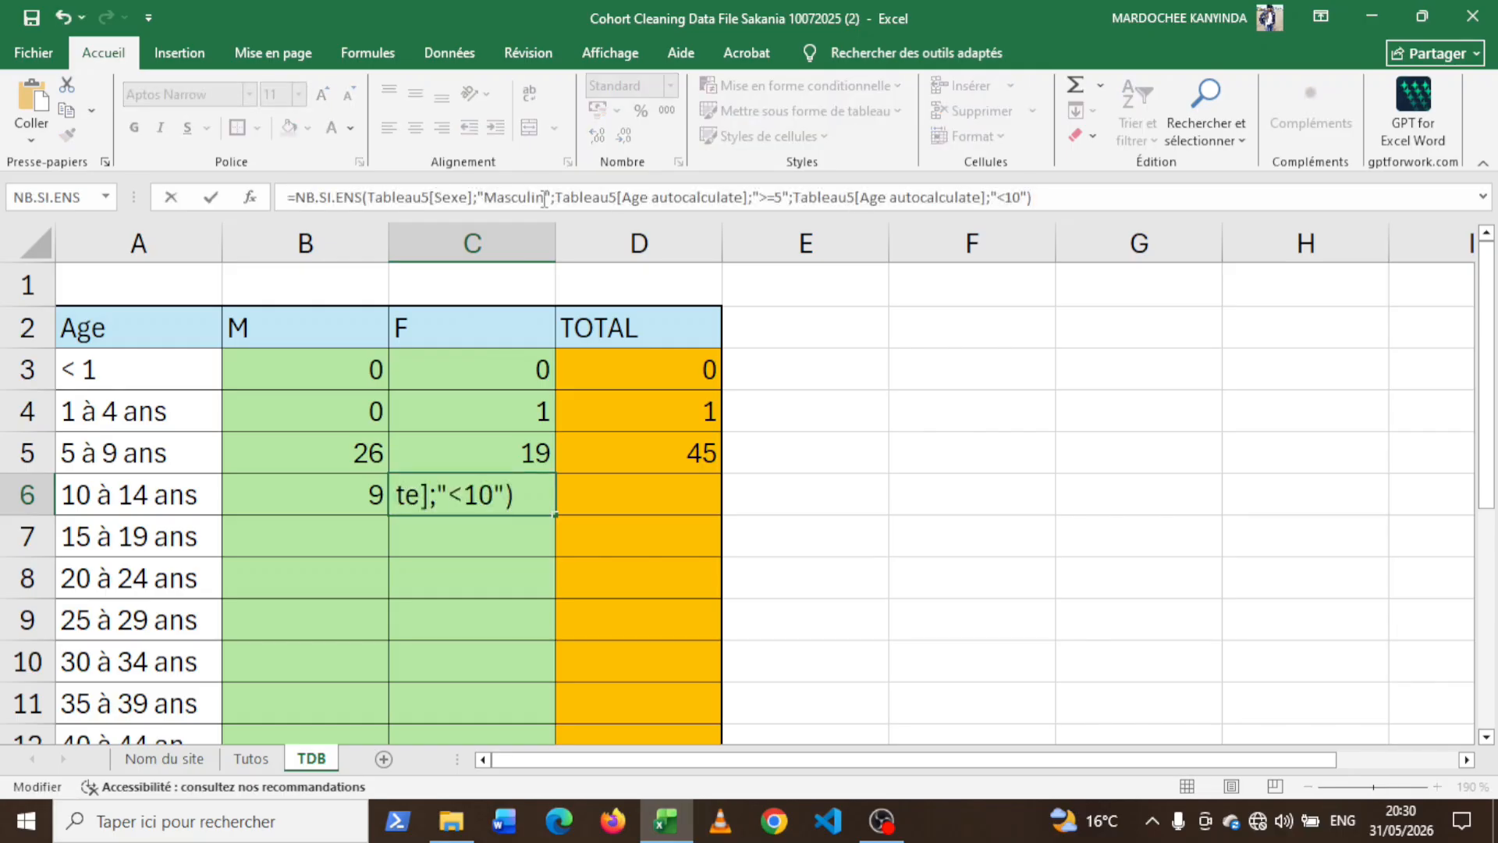
left_click(545, 197)
key("BackSpace")
key("BackSpace")
key("BackSpace")
key("BackSpace")
key("BackSpace")
key("BackSpace")
key("BackSpace")
key("BackSpace")
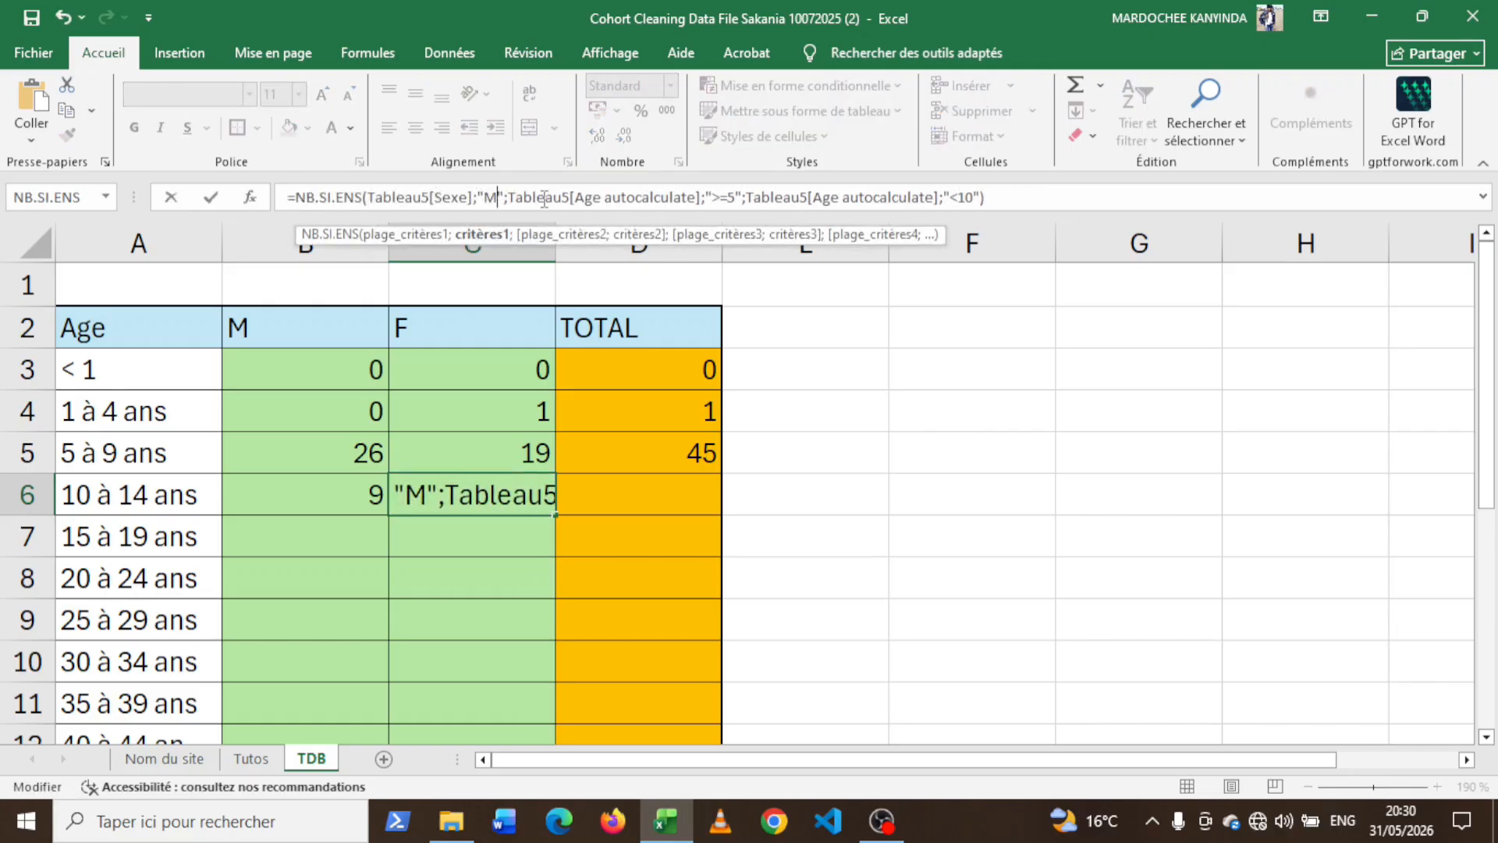
type("Femini")
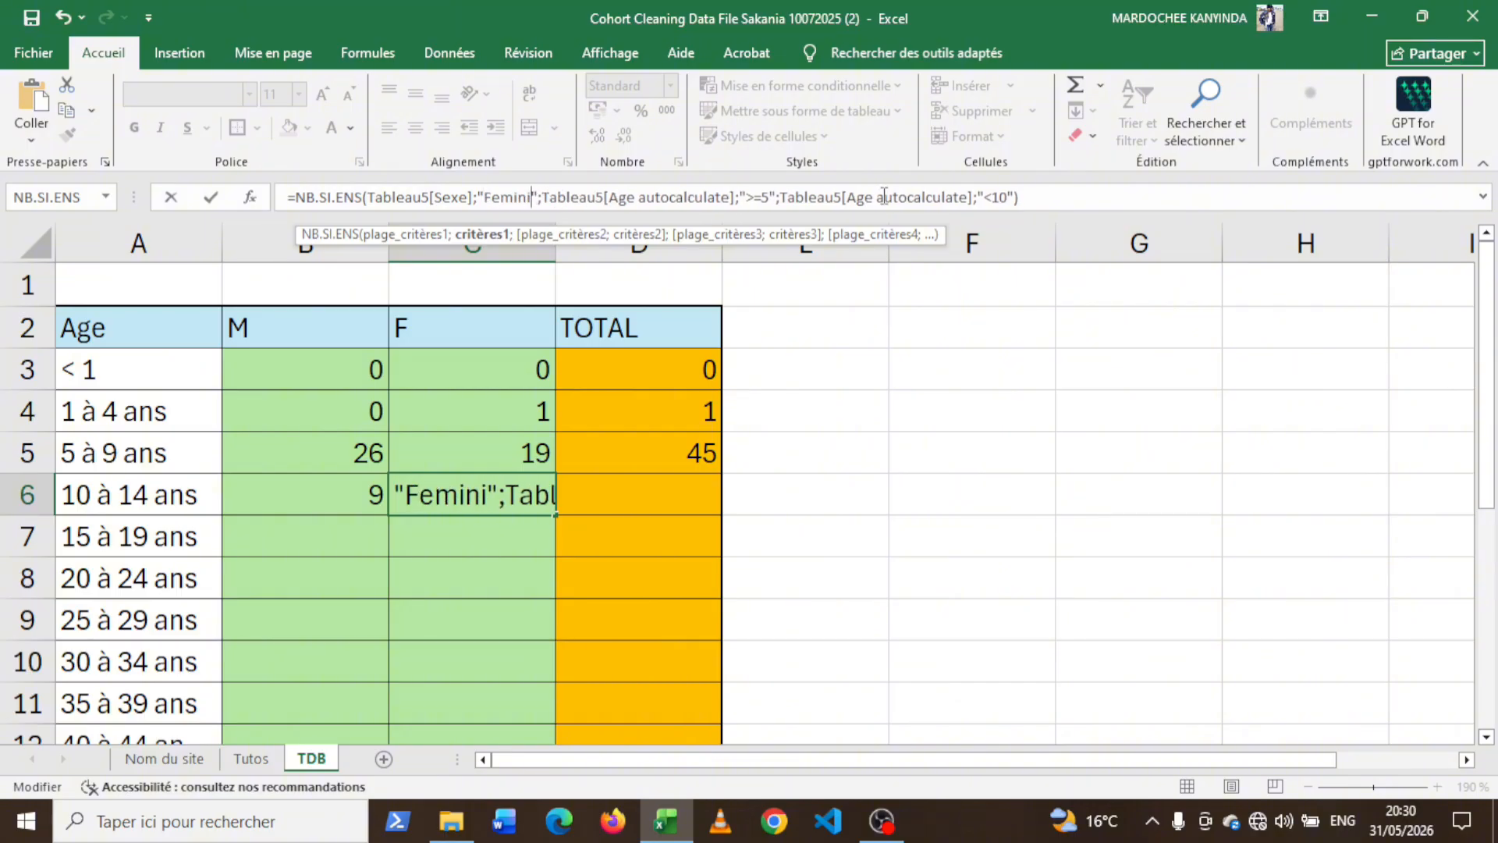
type("n")
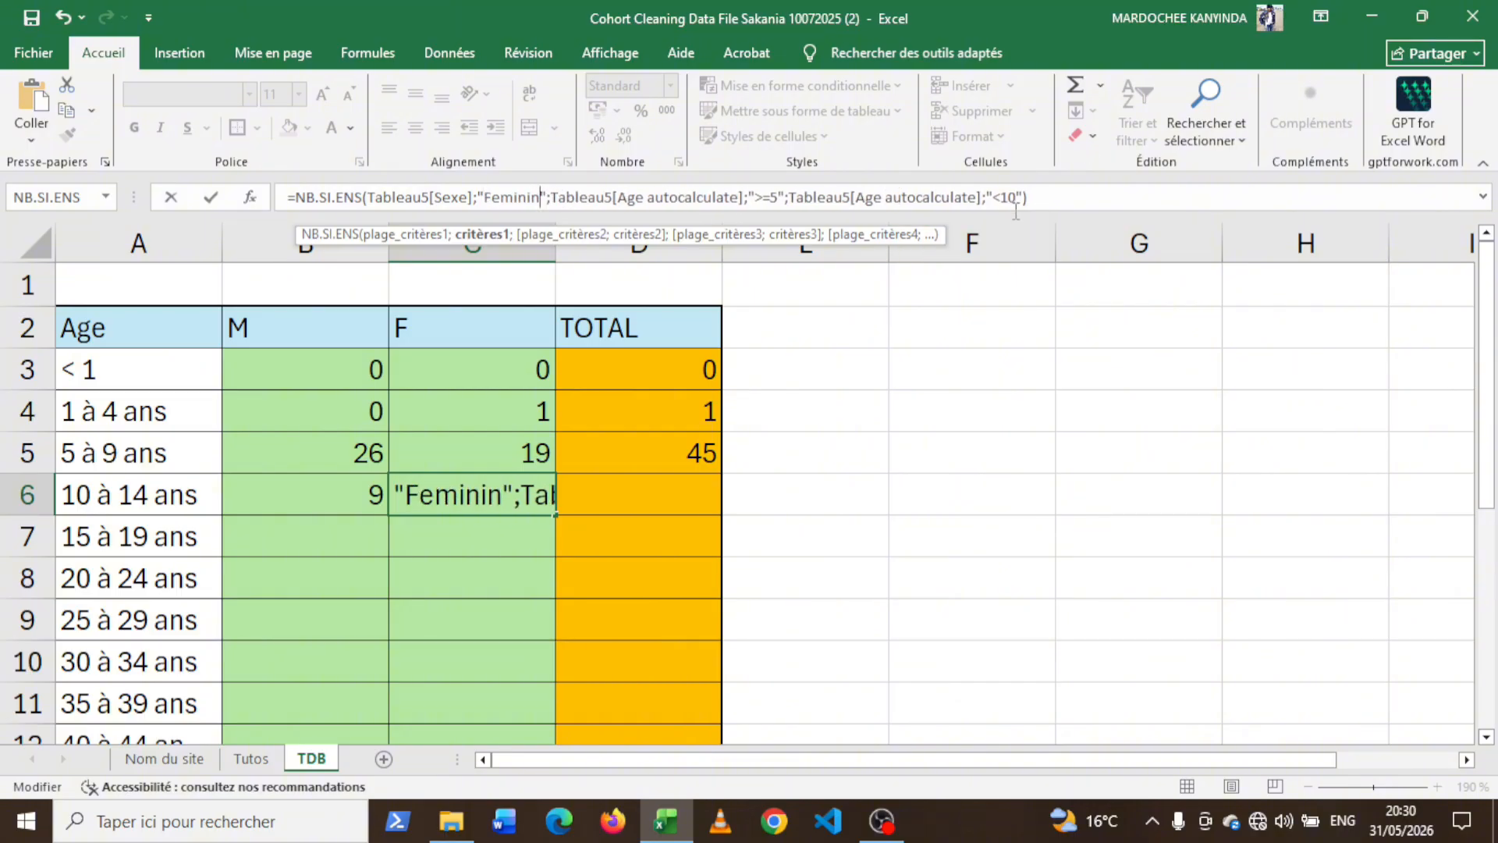
Step: Set the age criteria in C6's formula to ">=10" and "<15" and enter it
left_click(779, 196)
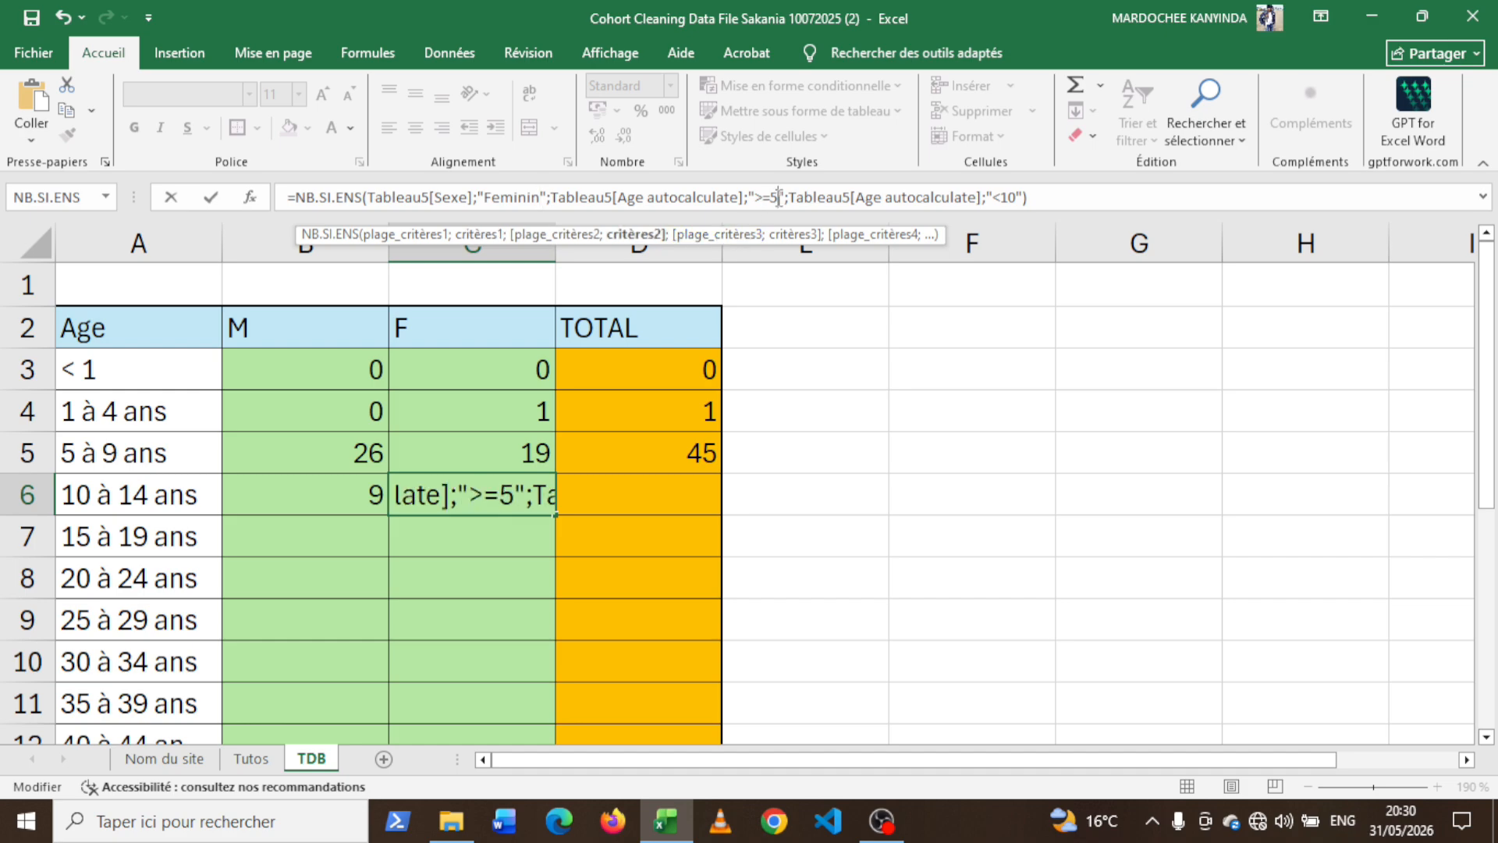
key("BackSpace")
type("10")
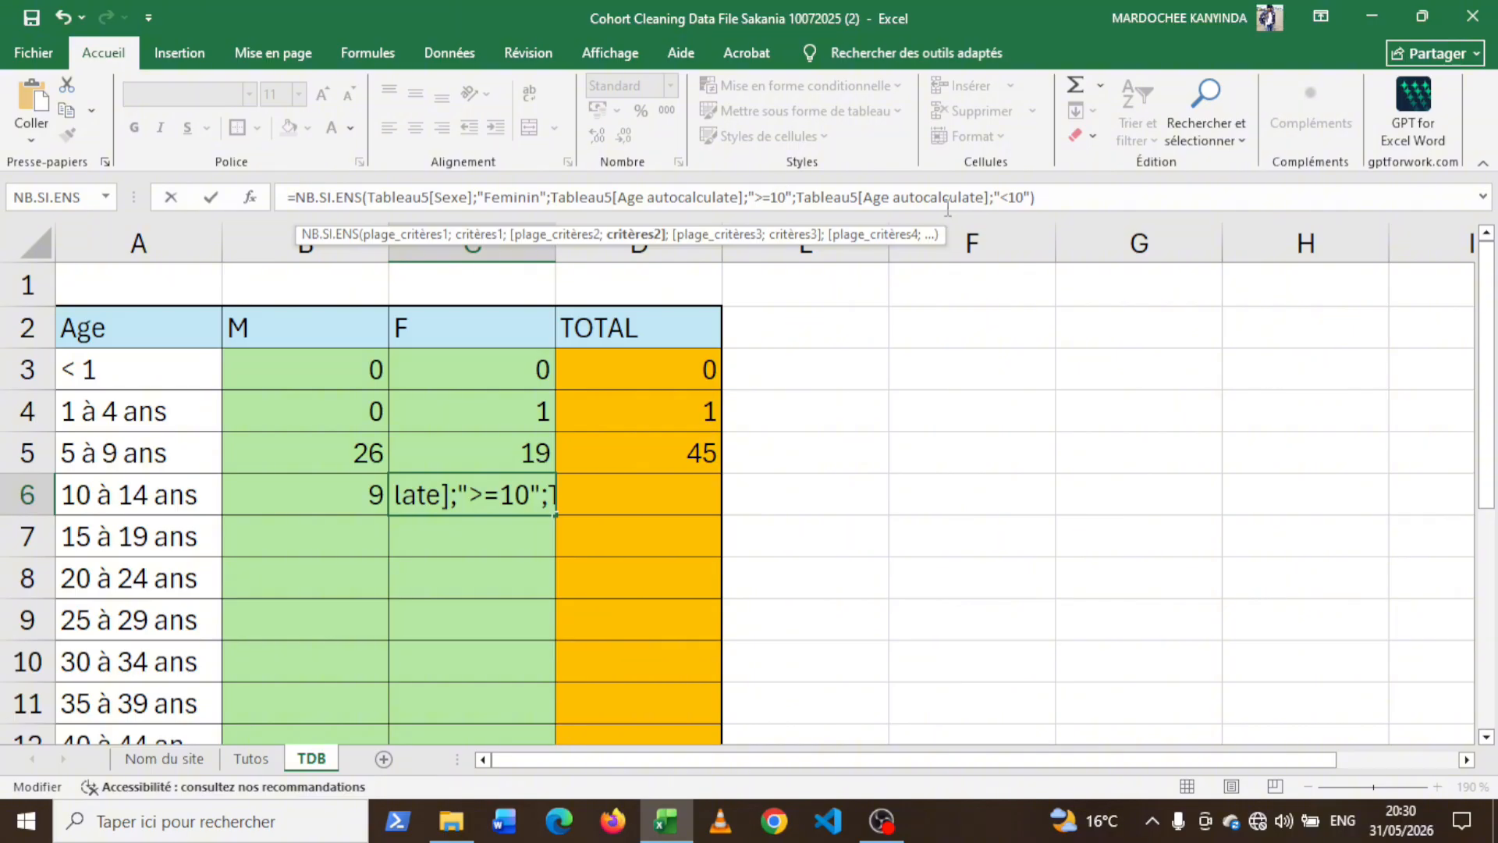
left_click(1027, 195)
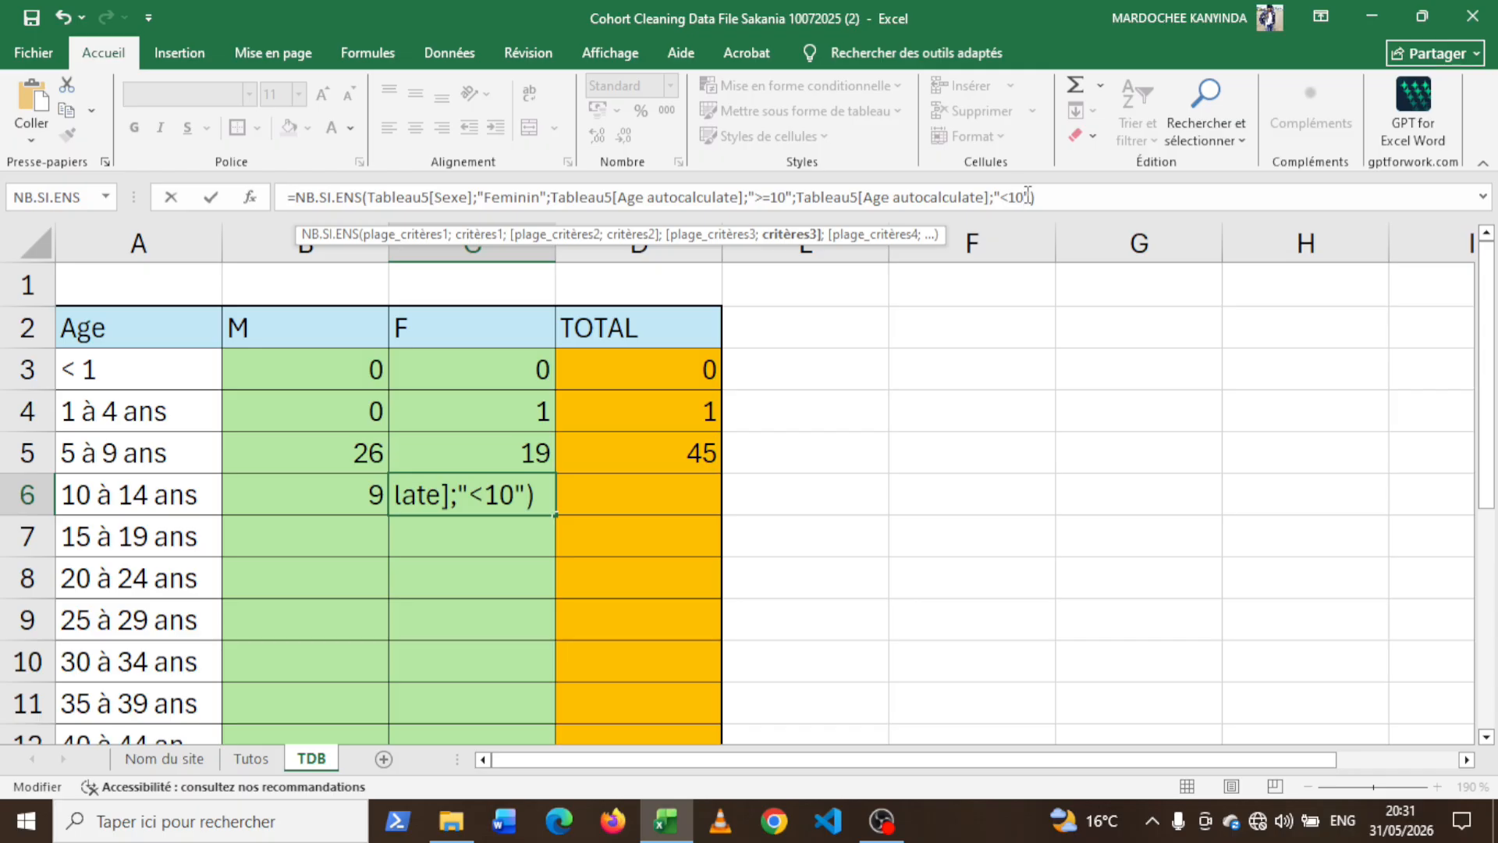
key("BackSpace")
type("5")
key("Return")
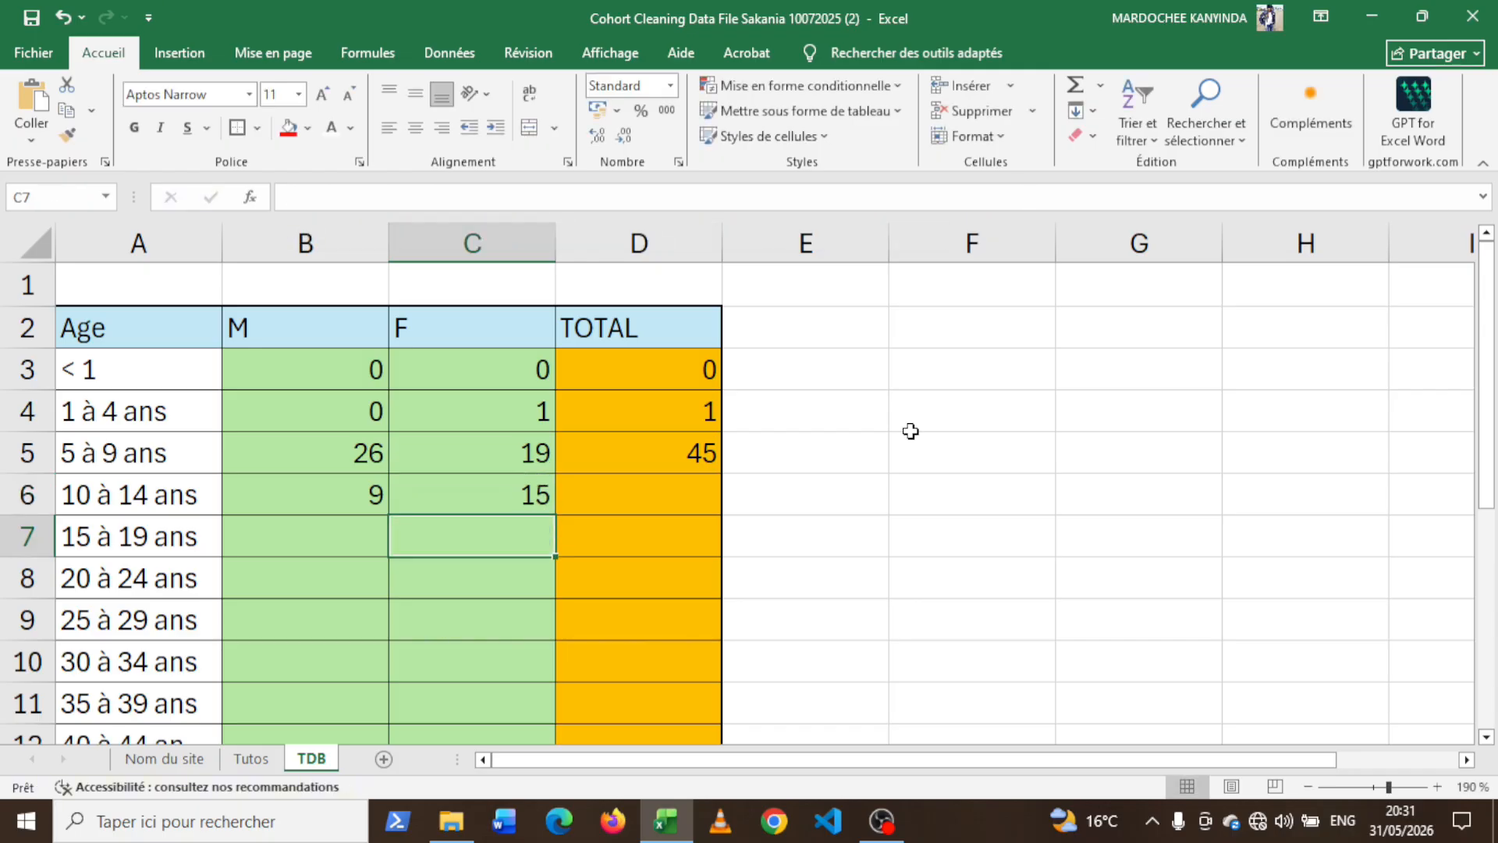
Step: Extend the TOTAL formula from D5 to the 10 à 14 ans row in D6
left_click(334, 536)
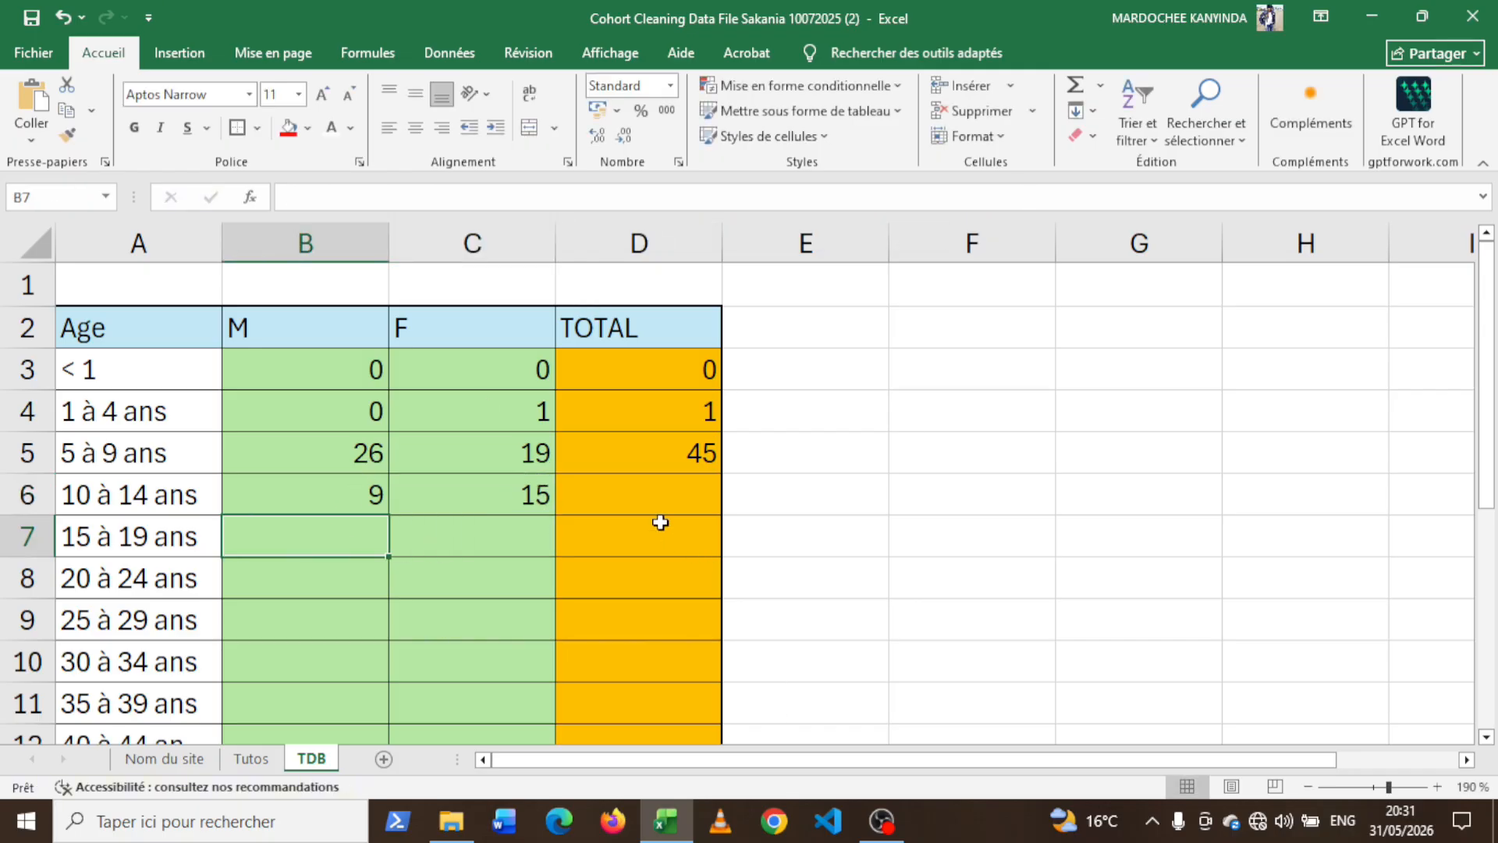
left_click(649, 497)
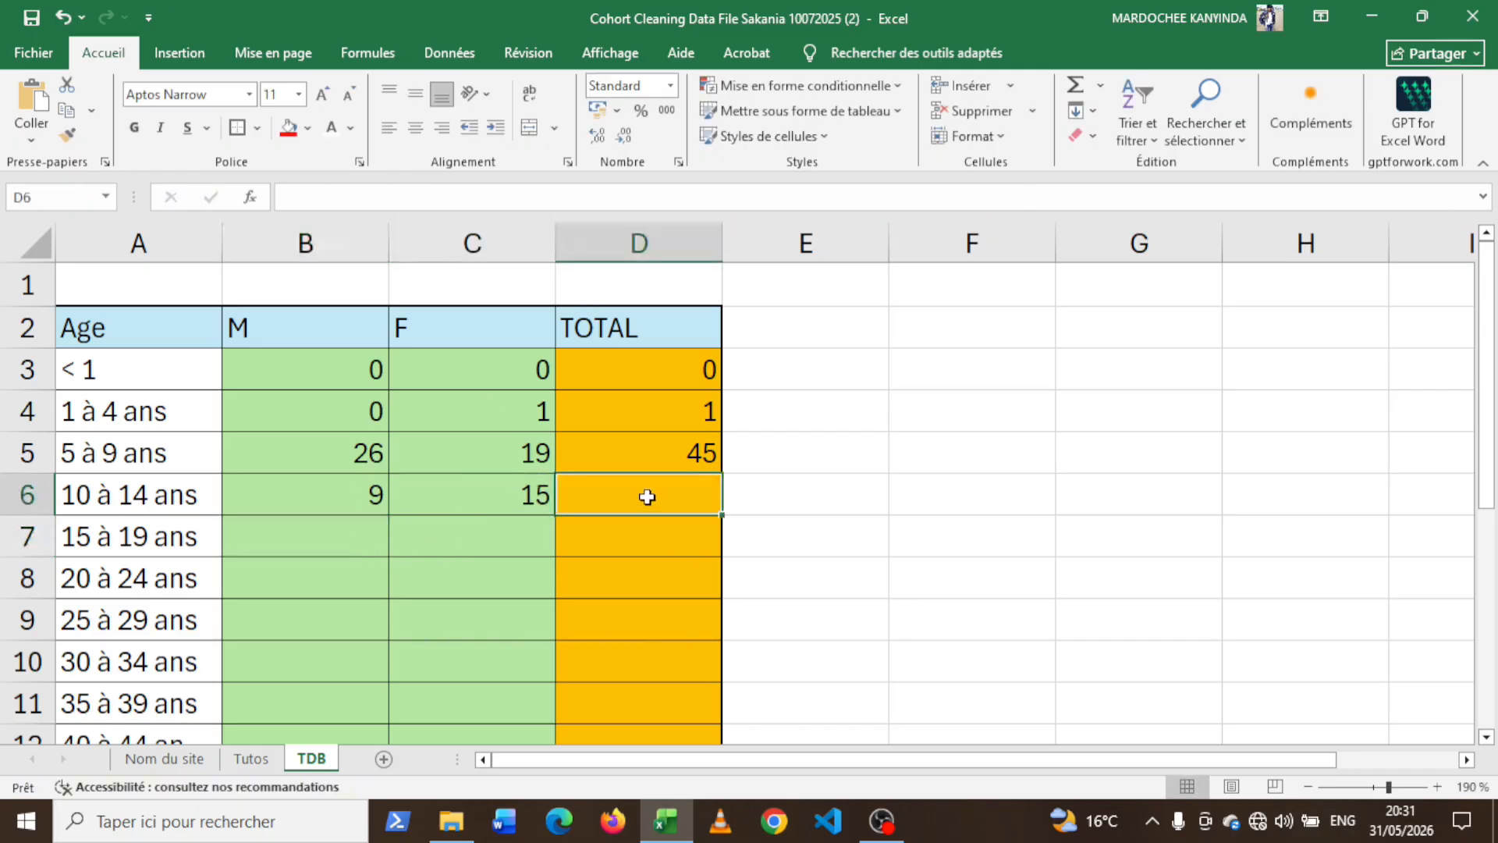
left_click(673, 466)
left_click_drag(725, 474, 721, 515)
left_click(651, 560)
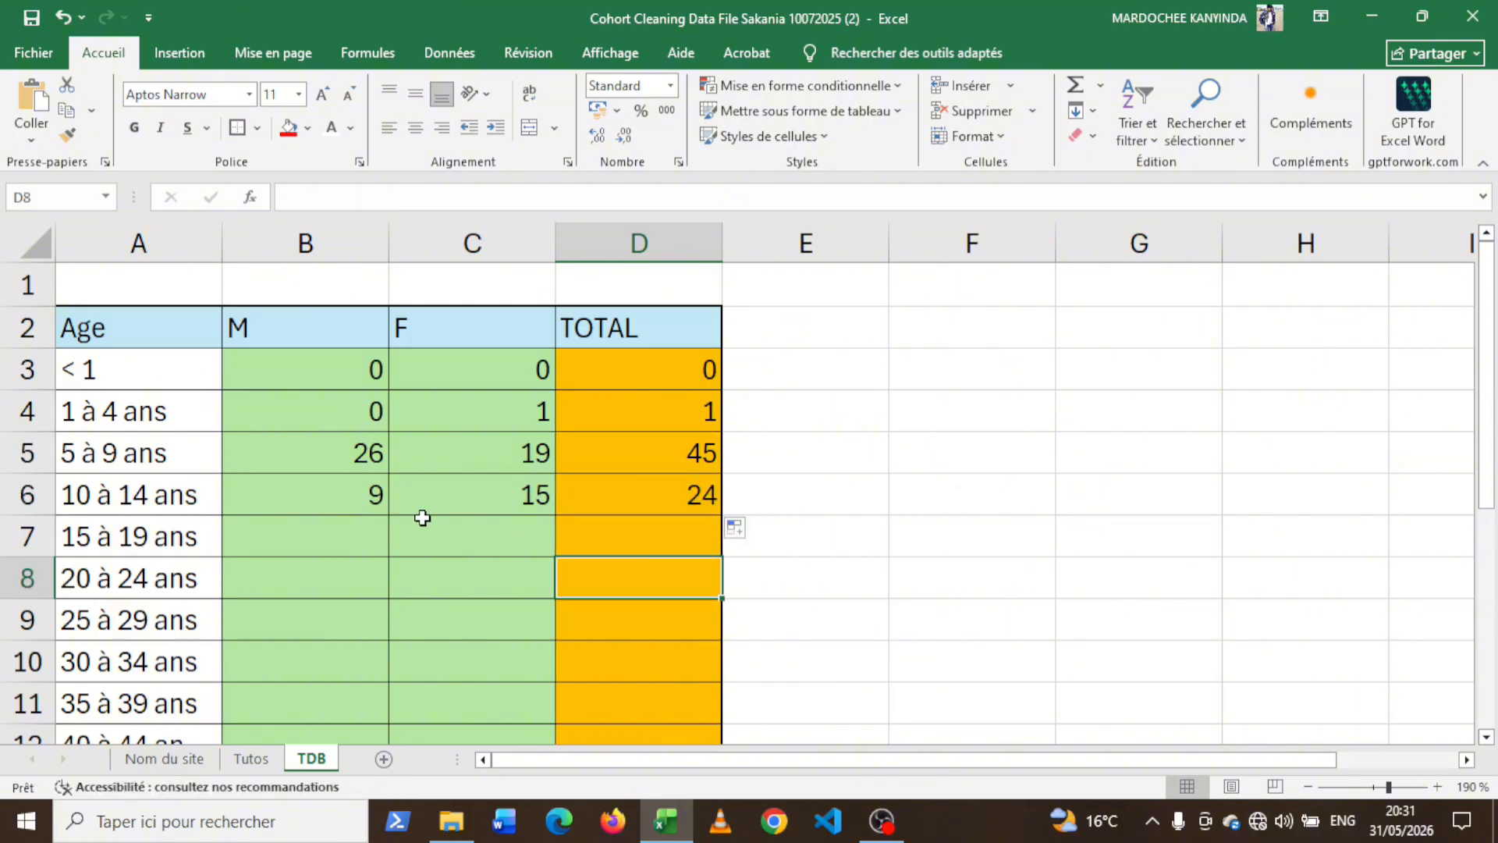
Step: Fill the TOTAL formula from D6 down through the remaining age rows of column D
left_click(326, 526)
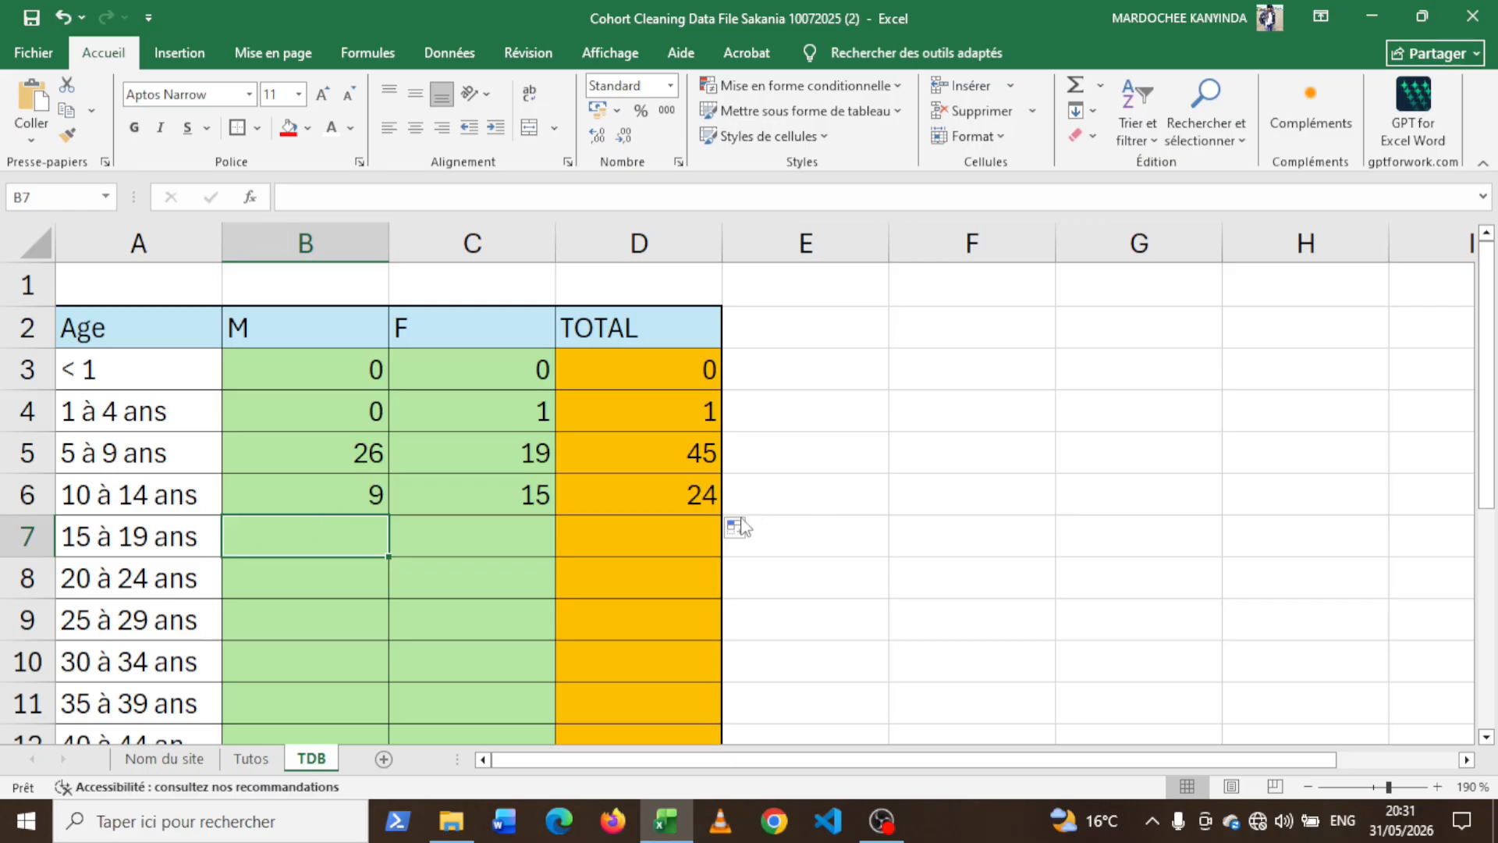
left_click(716, 507)
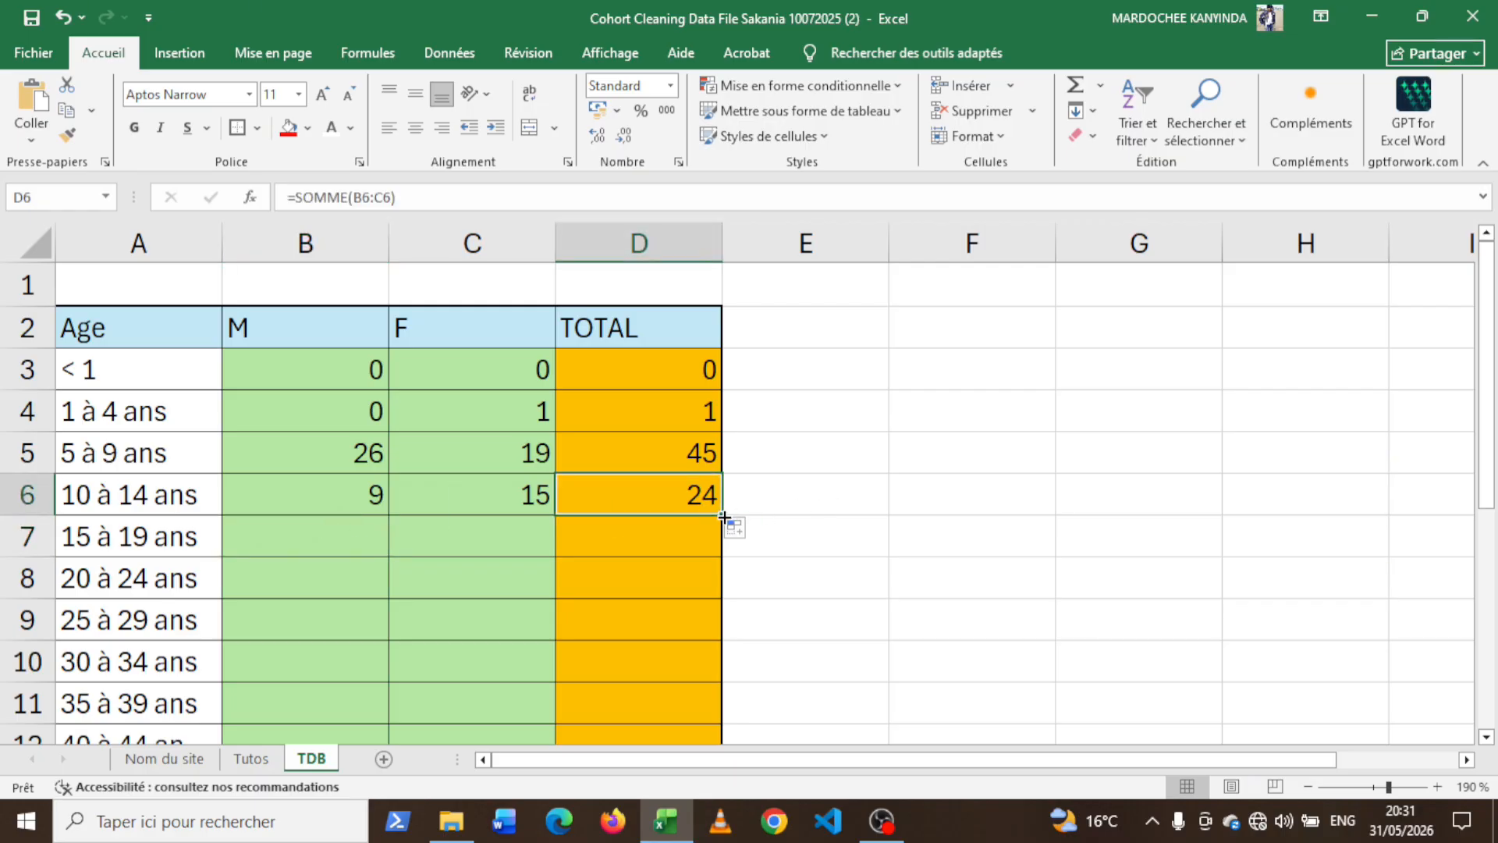
double_click(724, 517)
left_click_drag(1485, 449, 1481, 485)
left_click(656, 462)
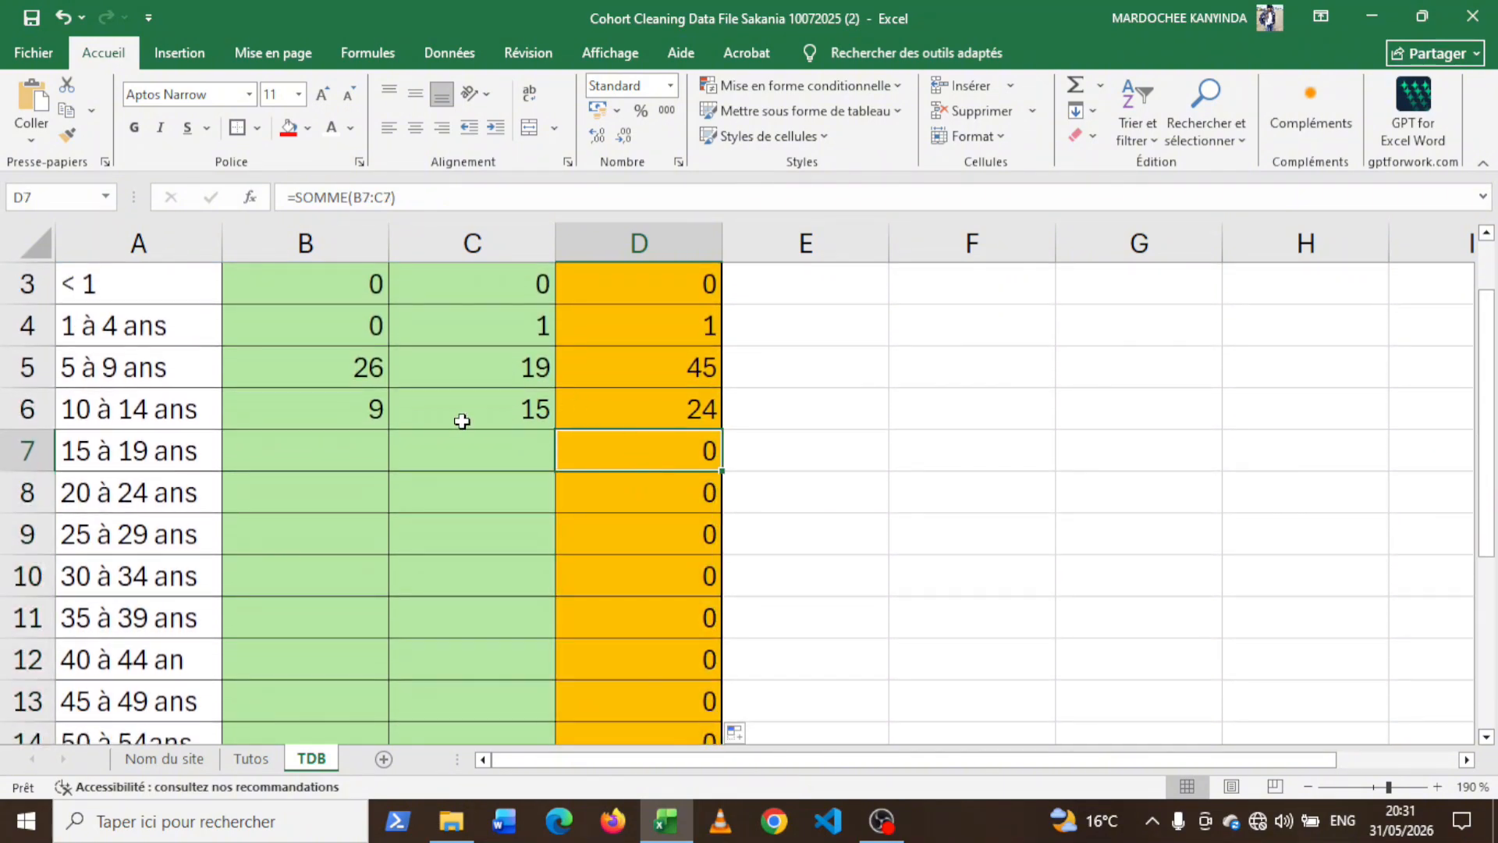
Step: Enter the 15 à 19 ans male count in B7 by reusing the NB.SI.ENS formula with age criteria ">=15" and "<20"
left_click(362, 459)
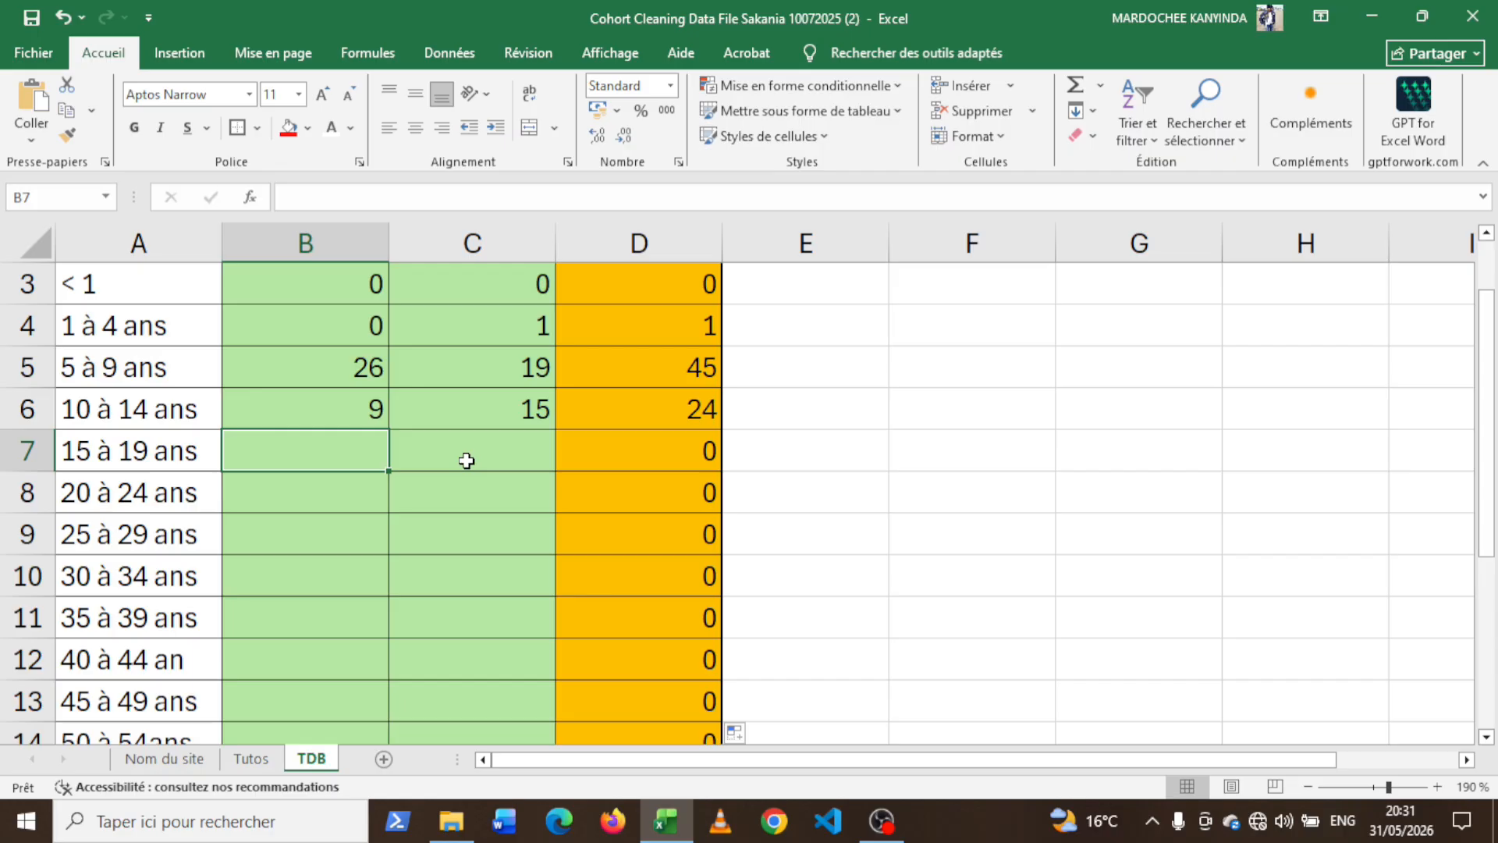
left_click(385, 194)
type("=NB.SI.ENS(Tableau5[Sexe];\"Masculin\";Tableau5[Age autocalculate];\">=5\";Tableau5[Age autocalculate];\"<10\")")
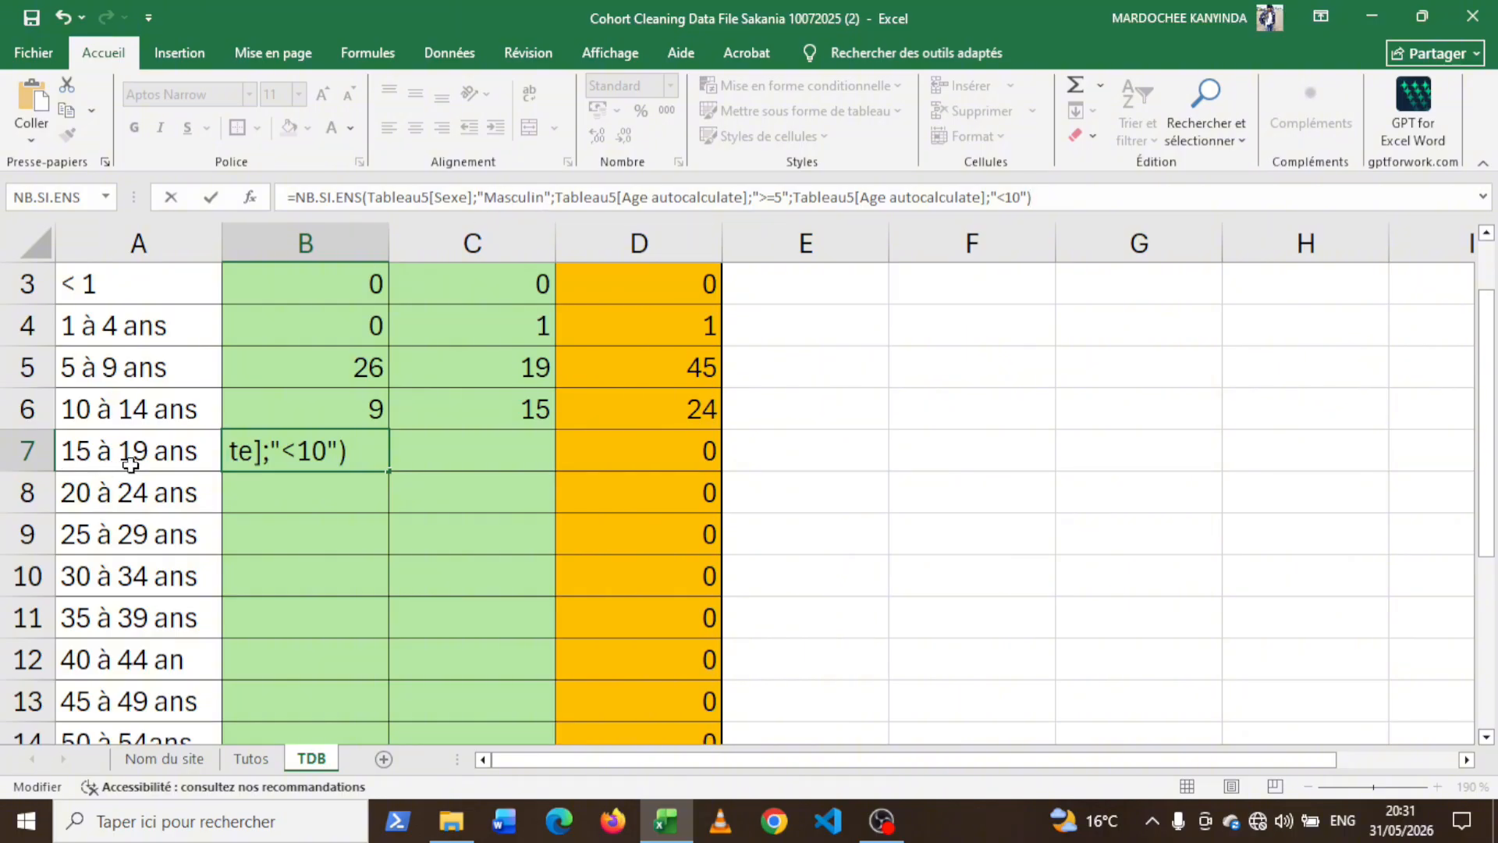
left_click(773, 197)
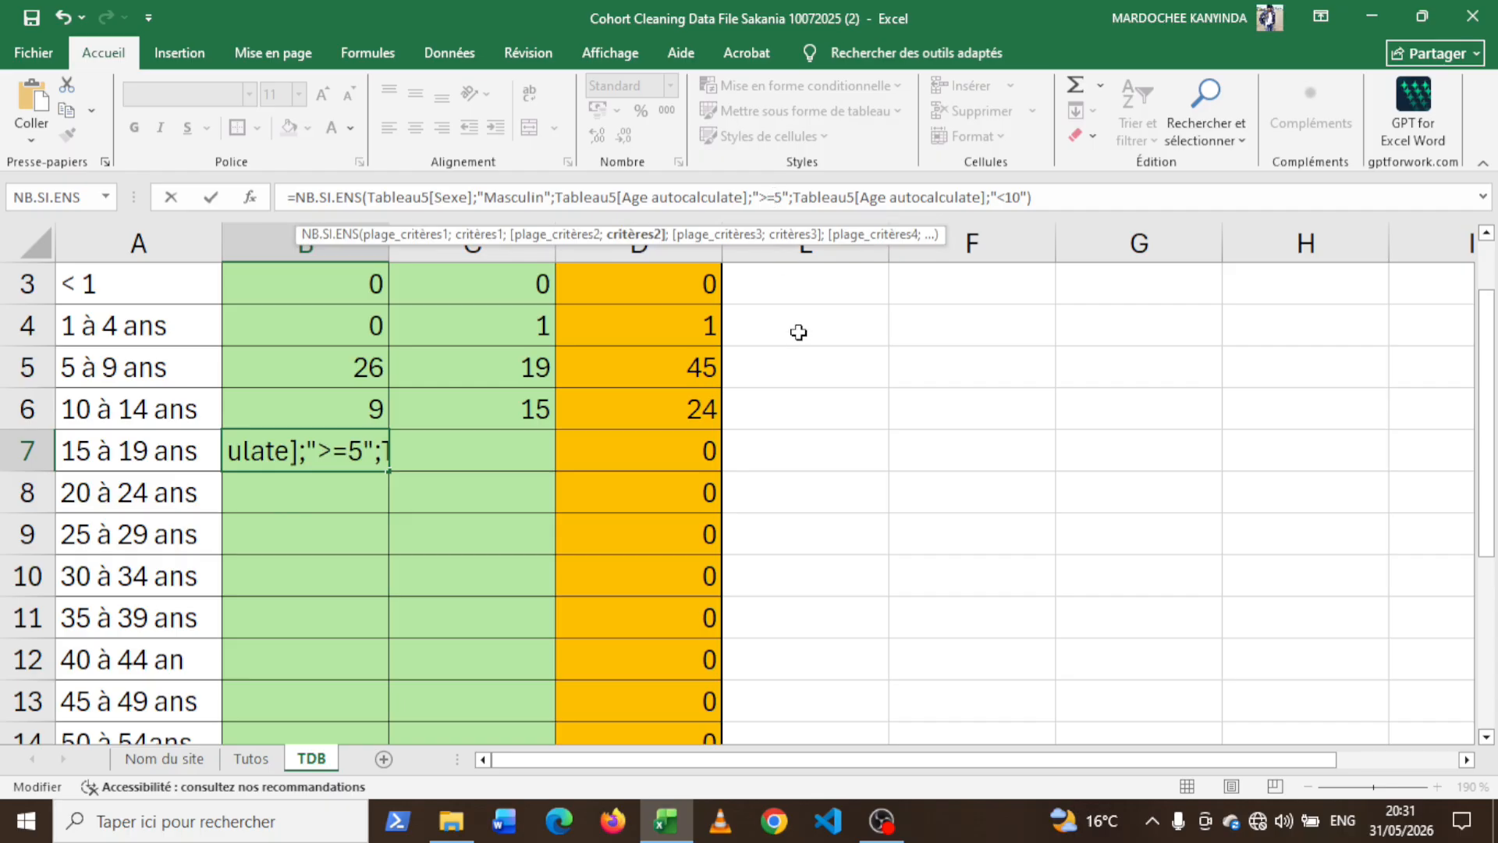
type("1")
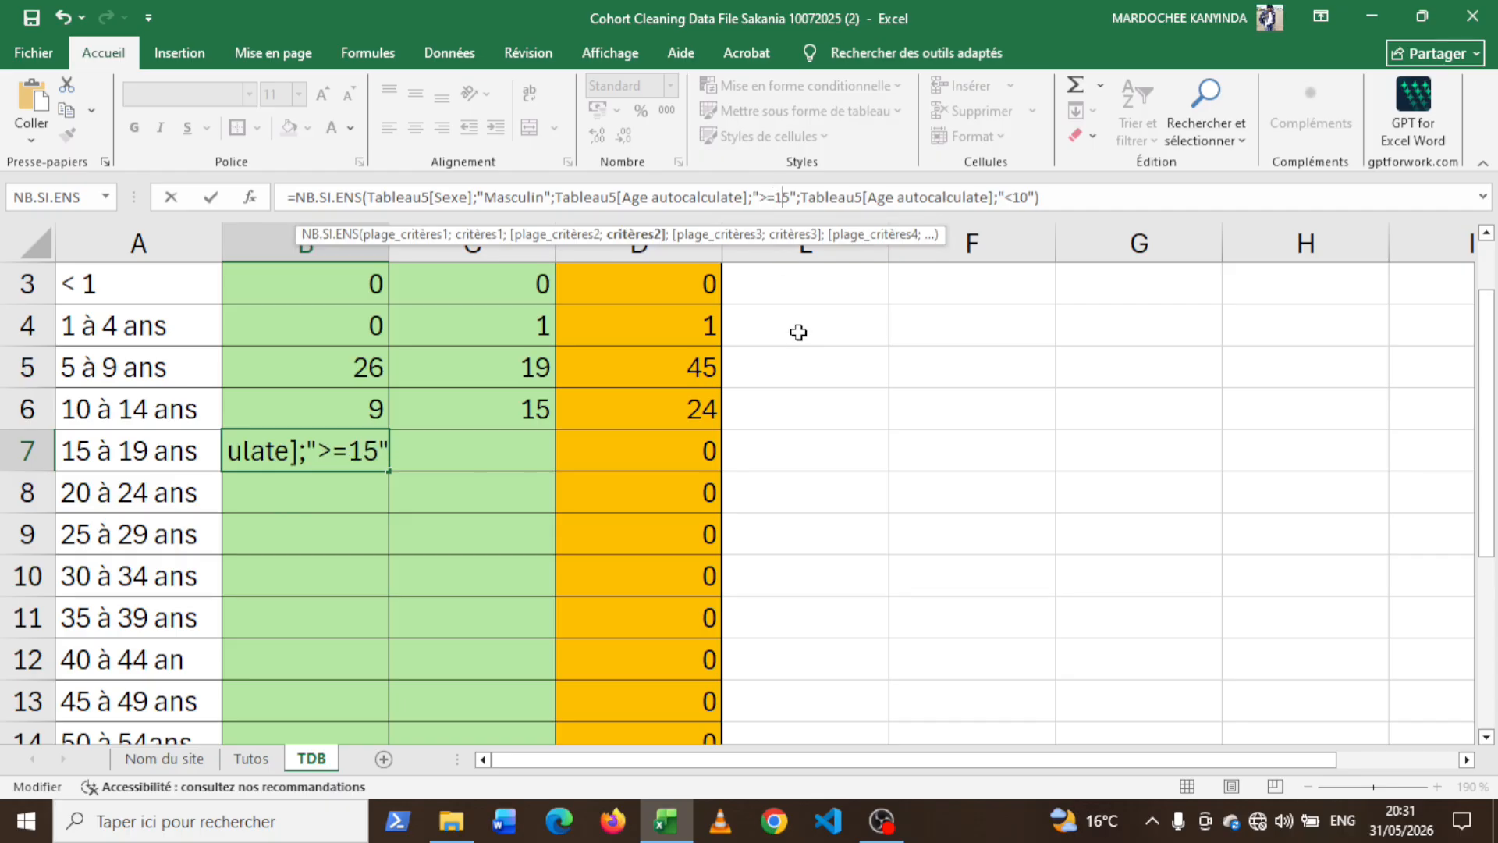
left_click(1030, 197)
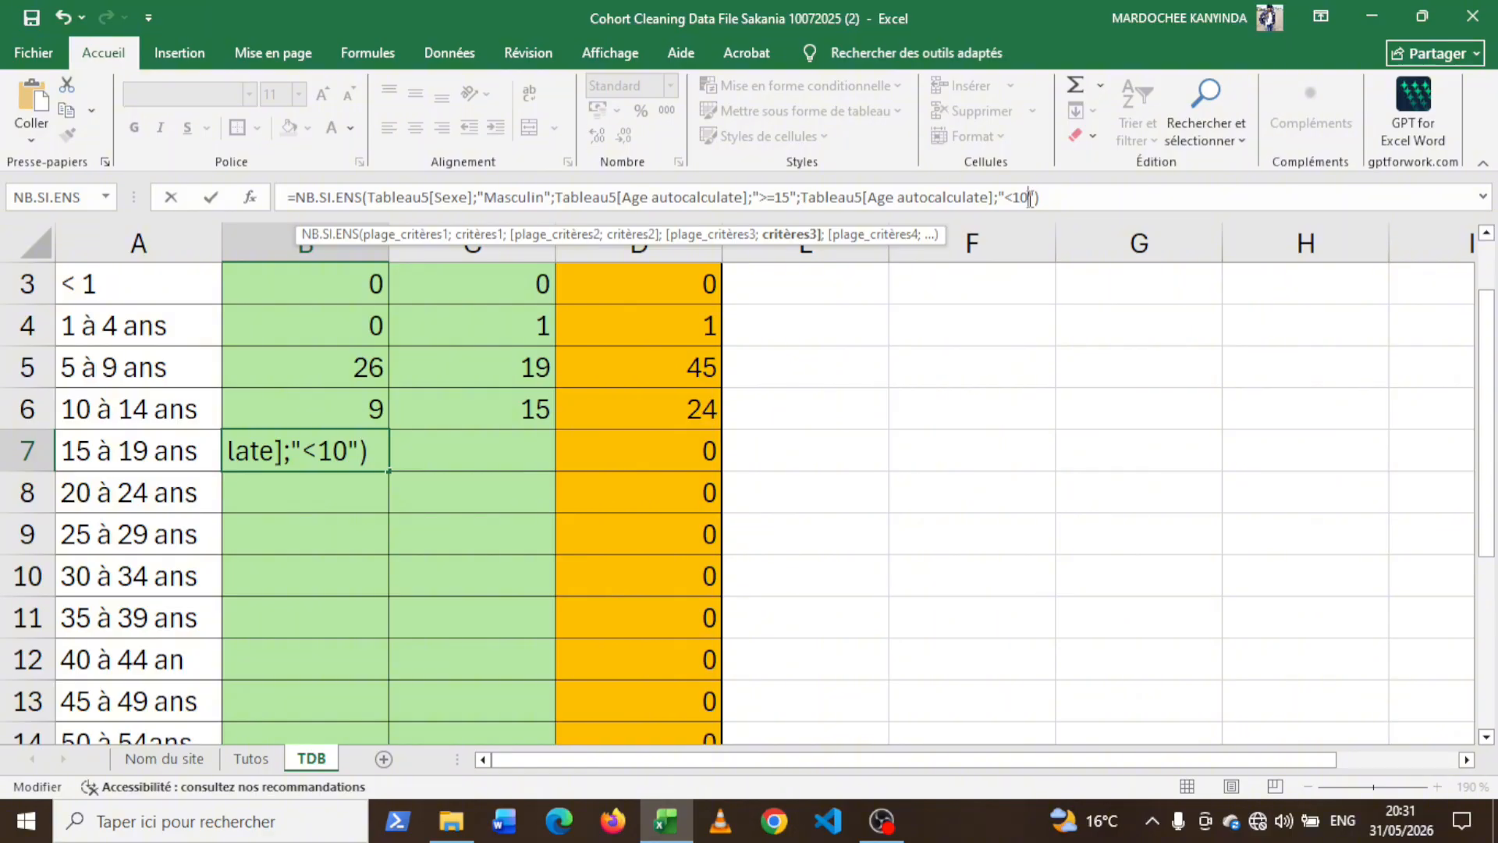
key("BackSpace")
key("BackSpace")
type("20")
key("Return")
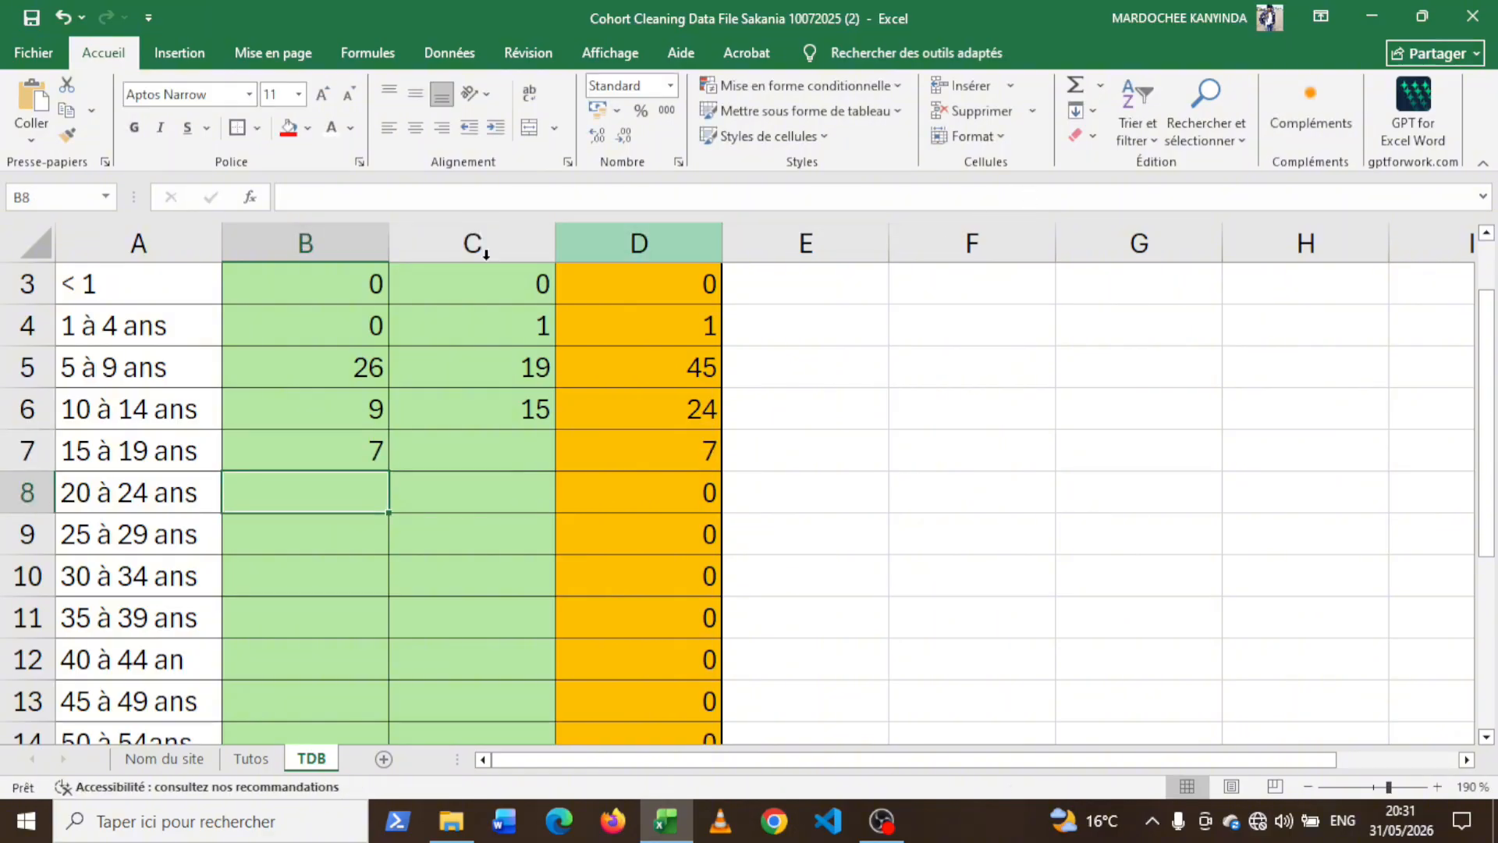
Step: Reuse the male 5 à 9 ans NB.SI.ENS formula in C7, replacing its sex criterion with "Feminin"
left_click(457, 443)
left_click(408, 192)
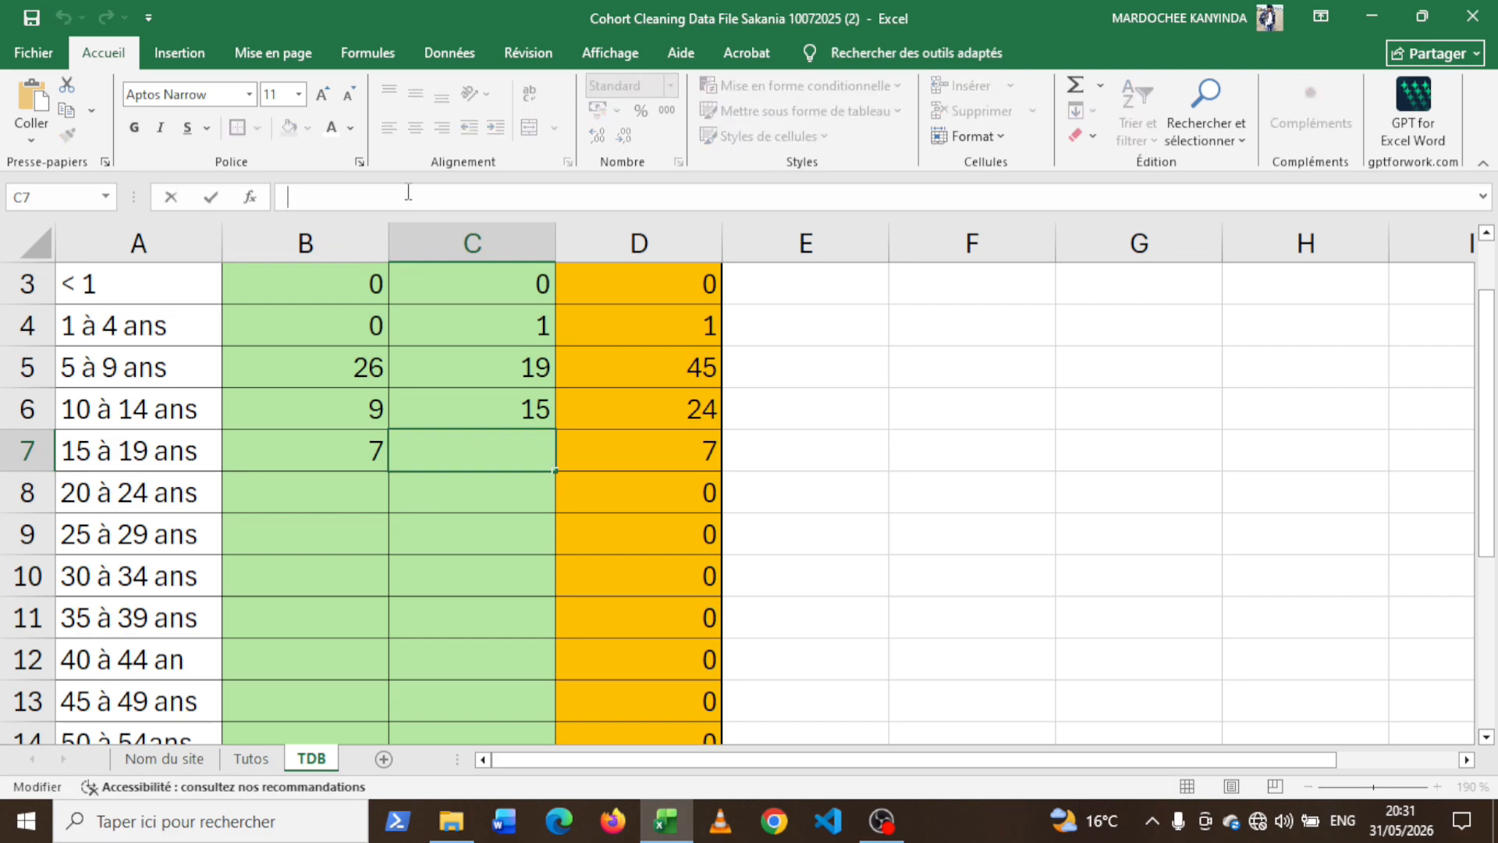
type("=NB.SI.ENS(Tableau5[Sexe];\"Masculin\";Tableau5[Age autocalculate];\">=5\";Tableau5[Age autocalculate];\"<10\")")
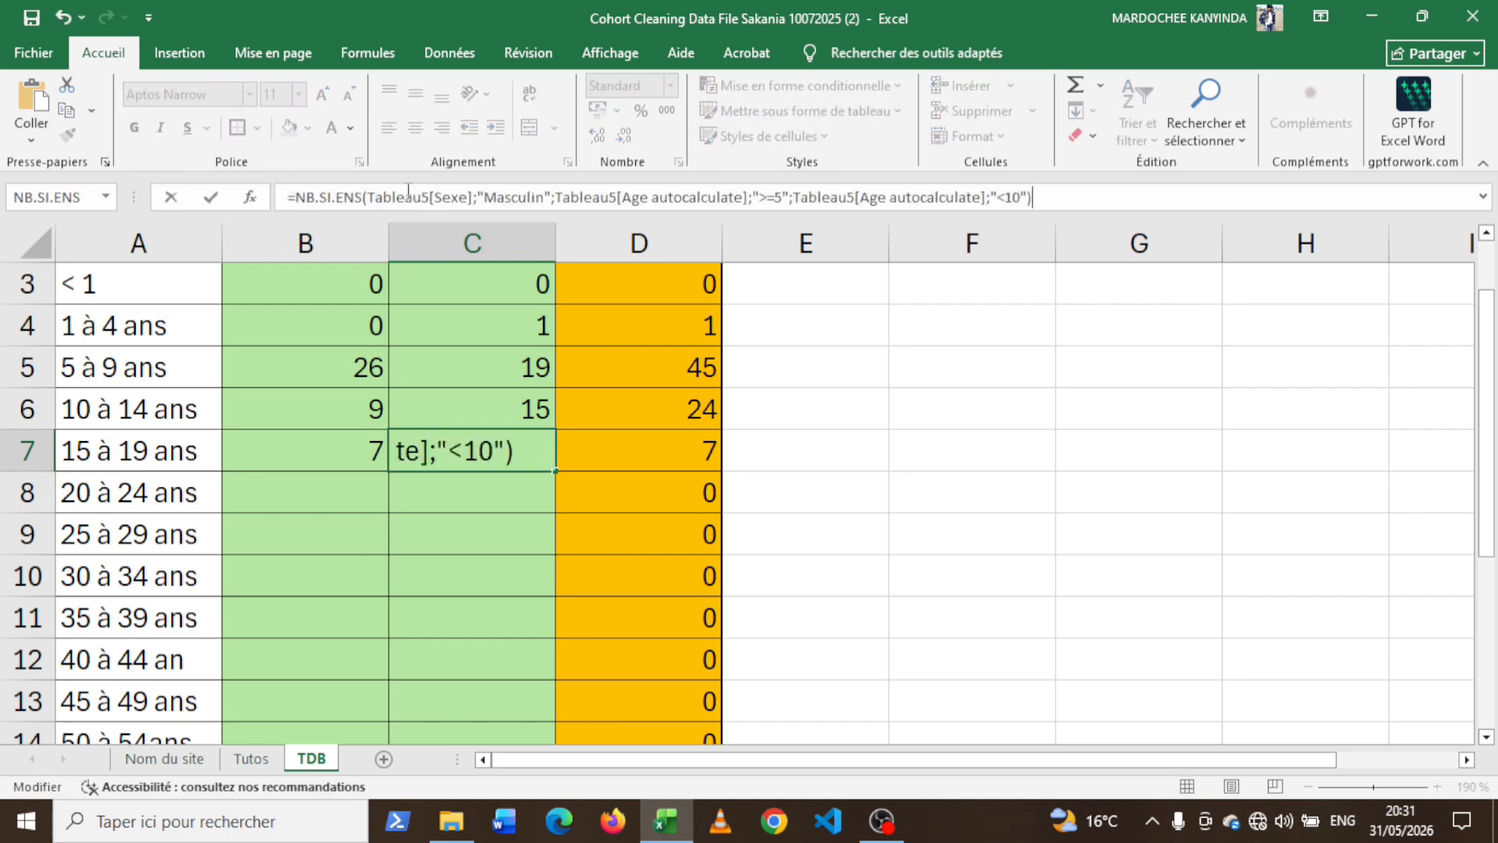
left_click(539, 198)
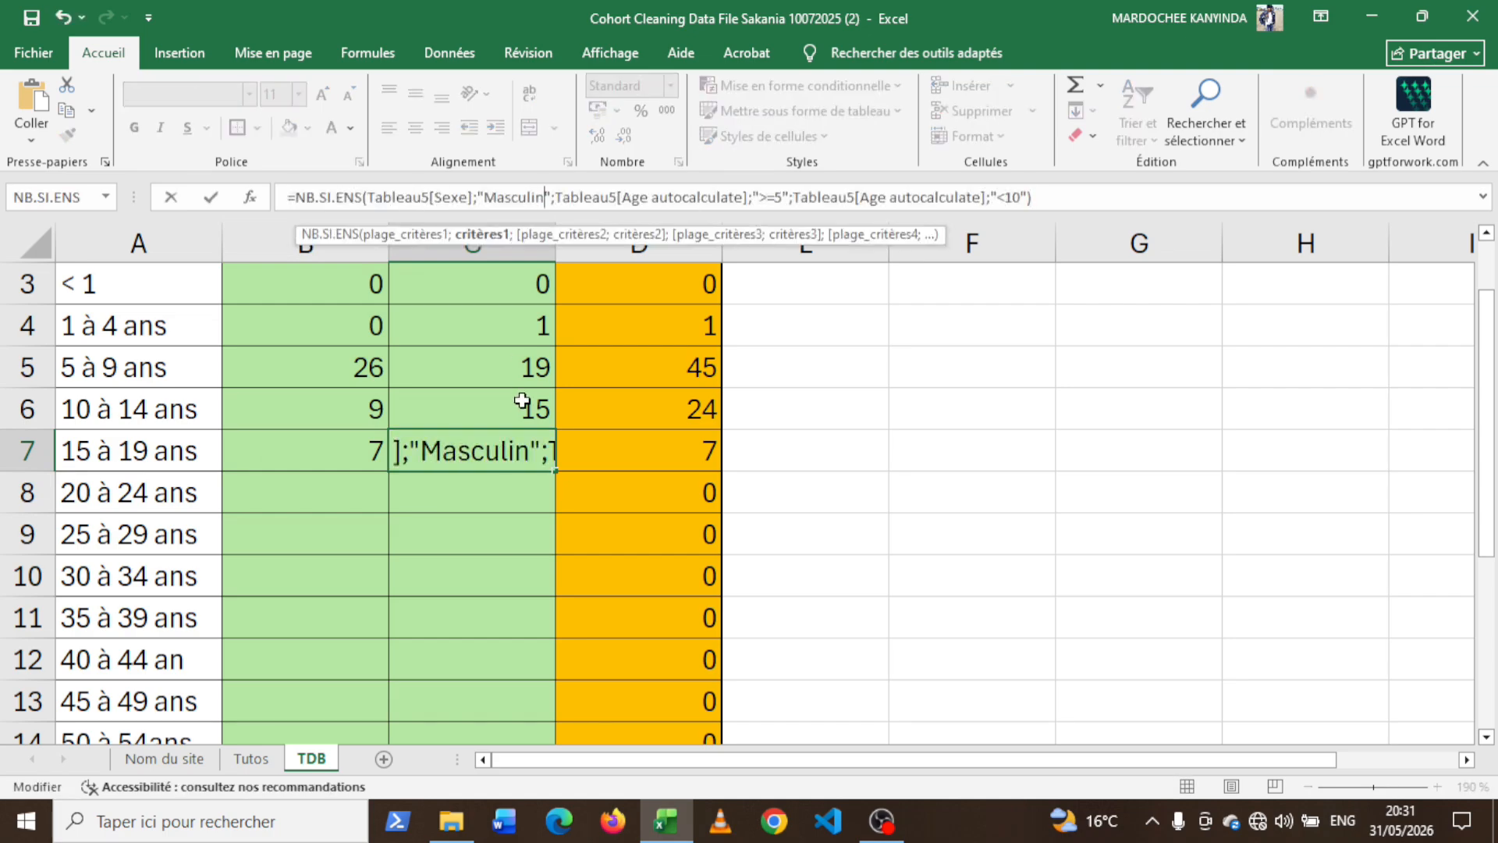
key("BackSpace")
key("BackSpace")
key("BackSpace")
key("BackSpace")
key("BackSpace")
key("BackSpace")
key("BackSpace")
key("BackSpace")
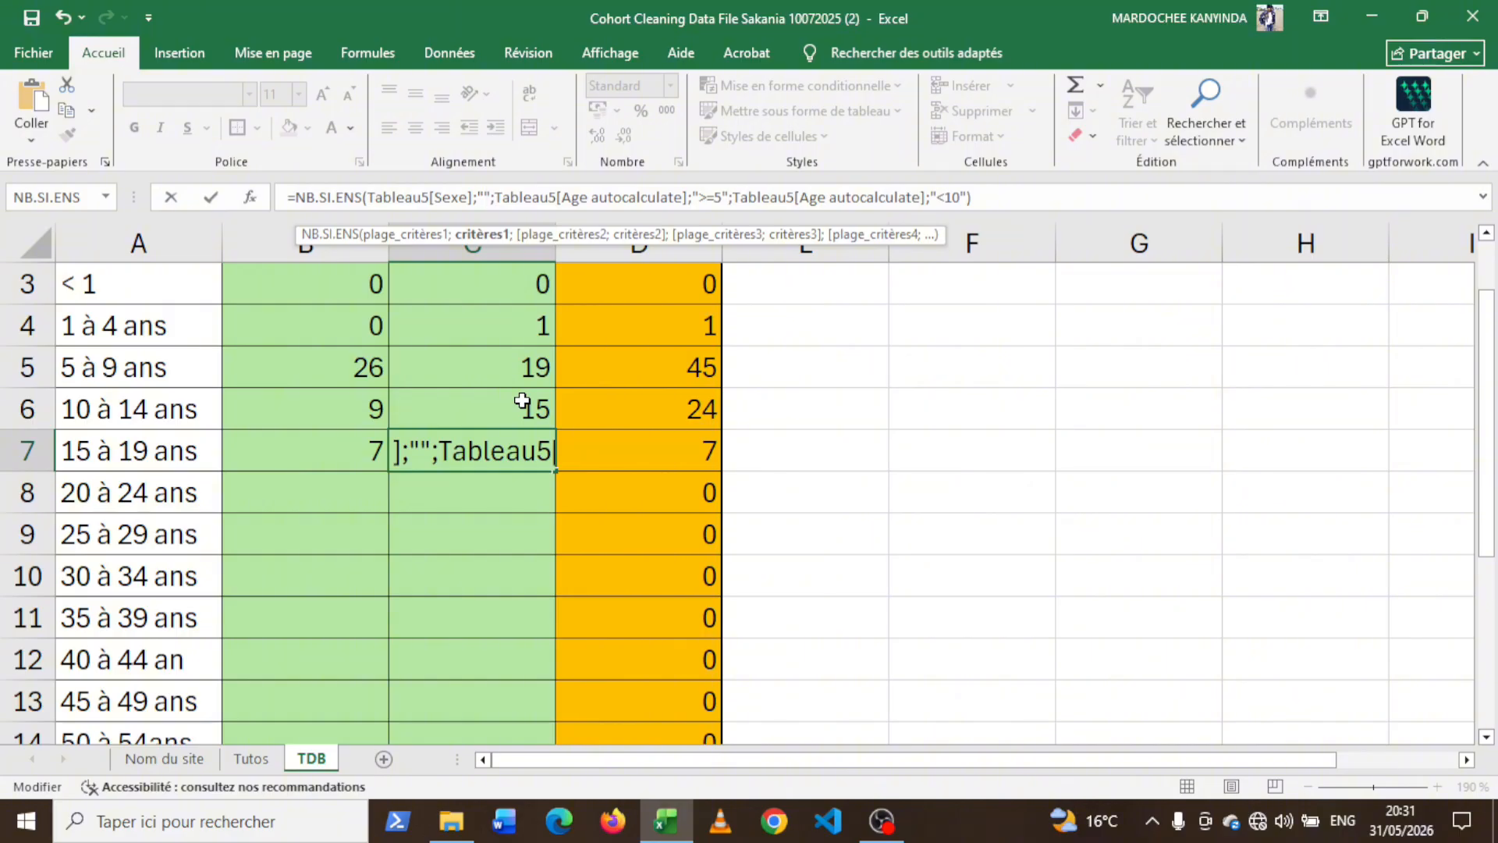
type("fE")
key("BackSpace")
key("BackSpace")
type("Fe")
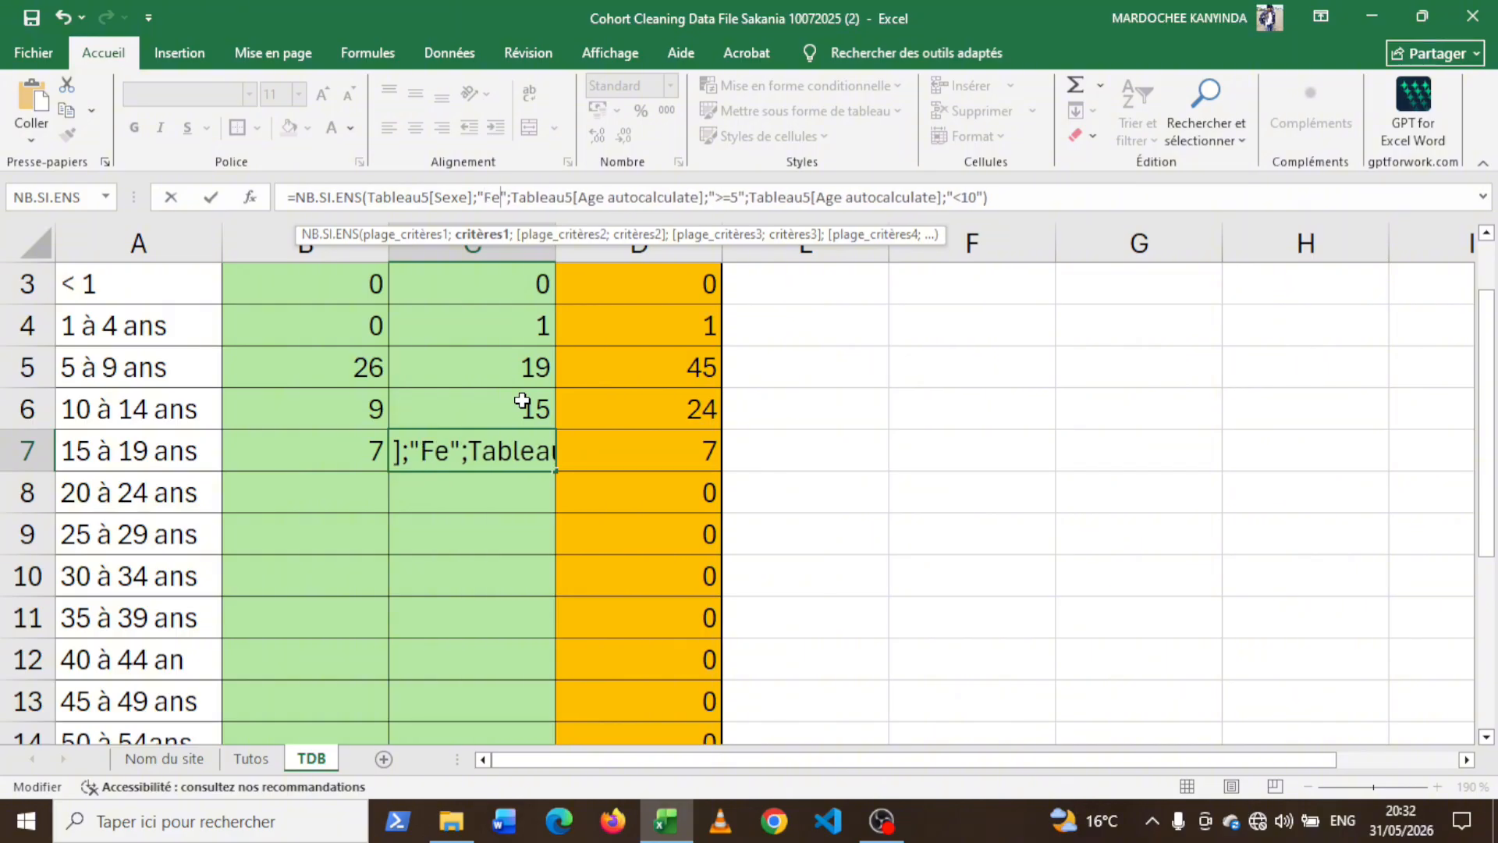
type("minin")
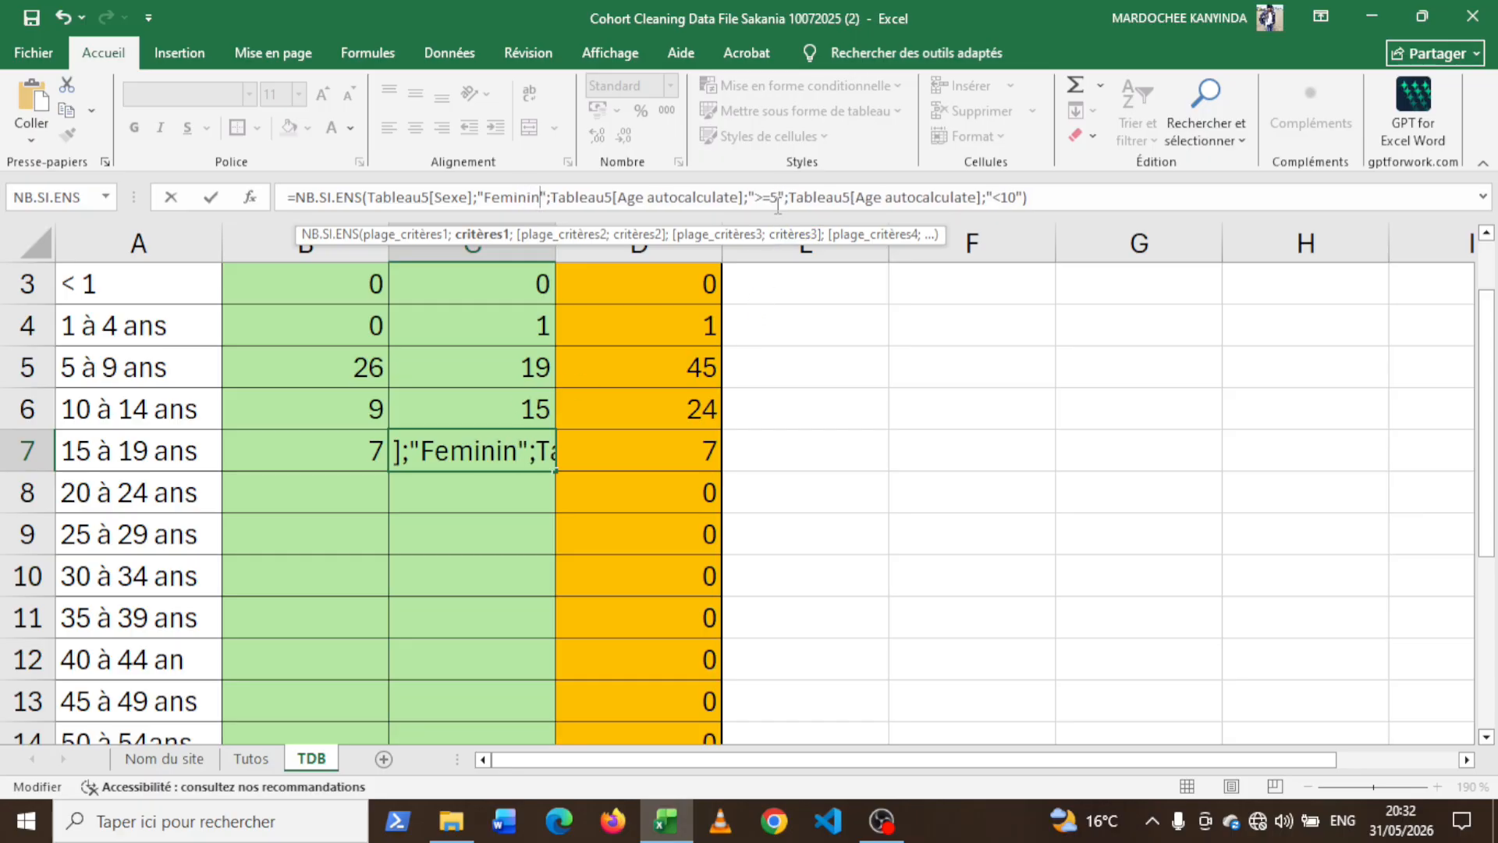
Step: Set the age criteria in C7's formula to ">=15" and "<20" and enter it
left_click(772, 198)
type("1")
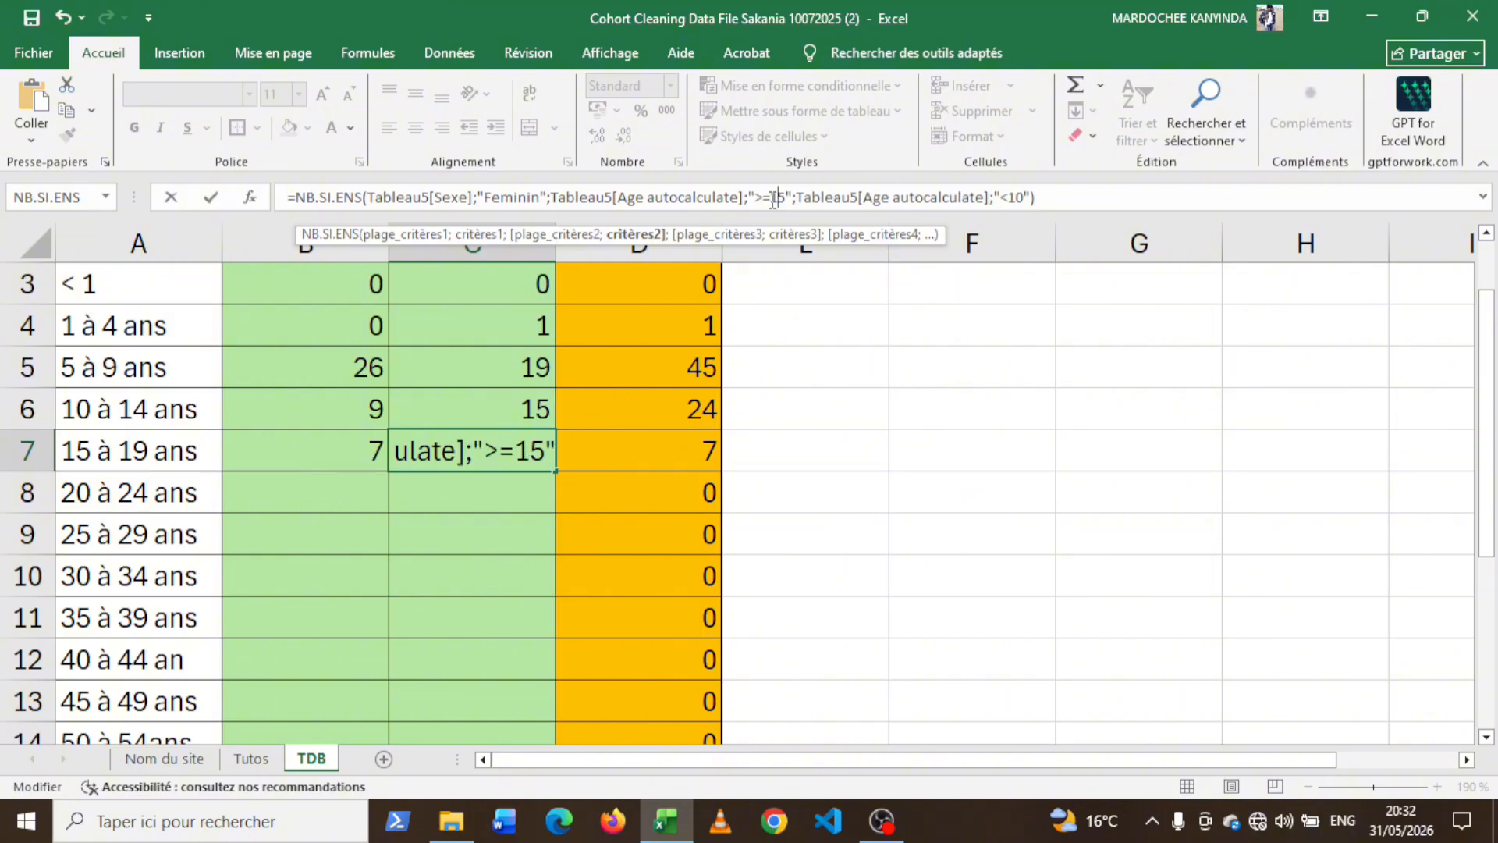
left_click(1024, 197)
key("BackSpace")
key("BackSpace")
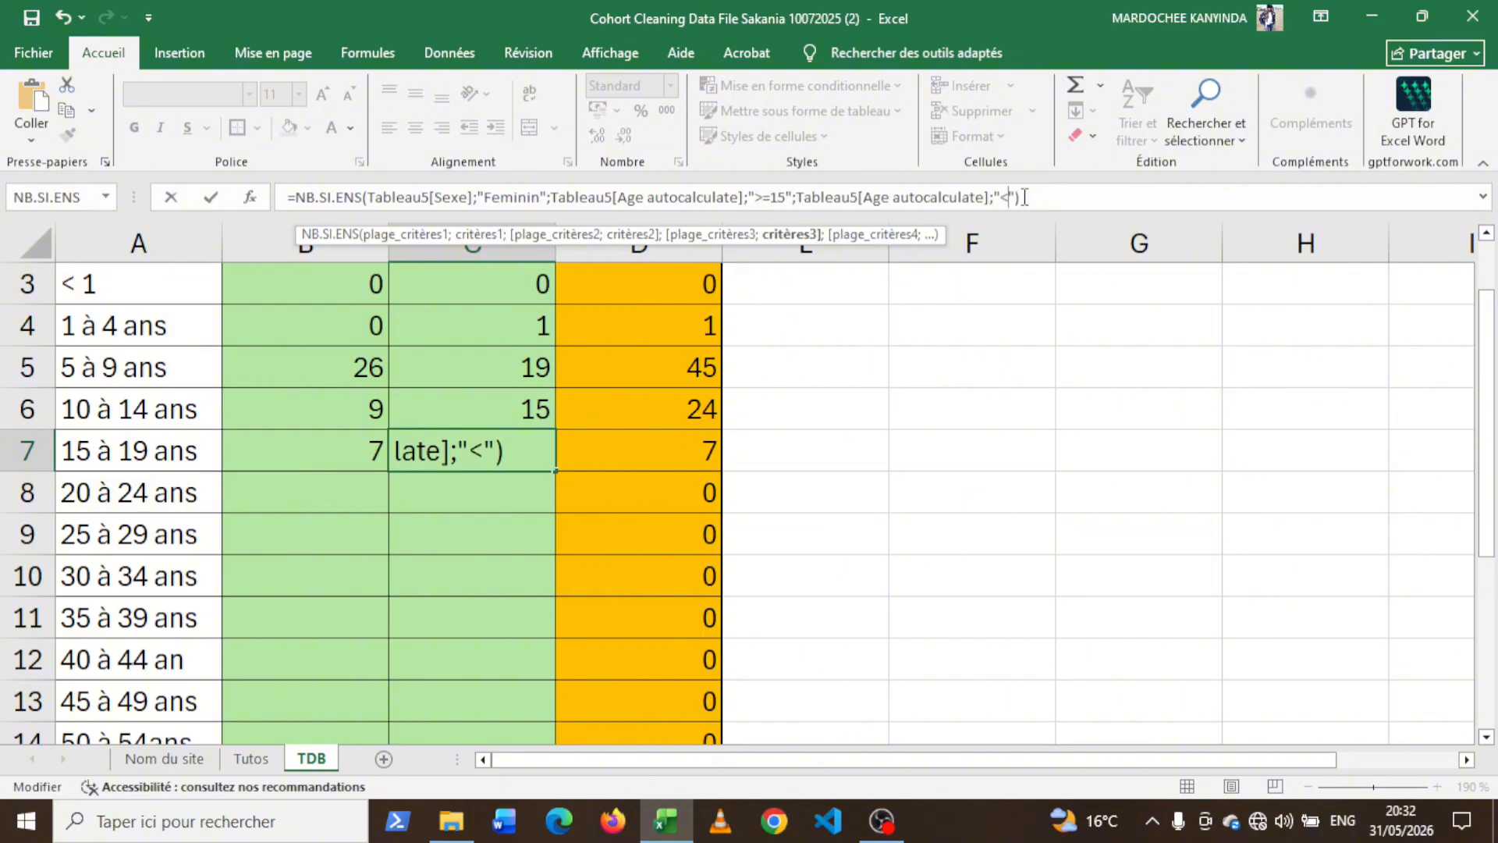
type("20")
key("Return")
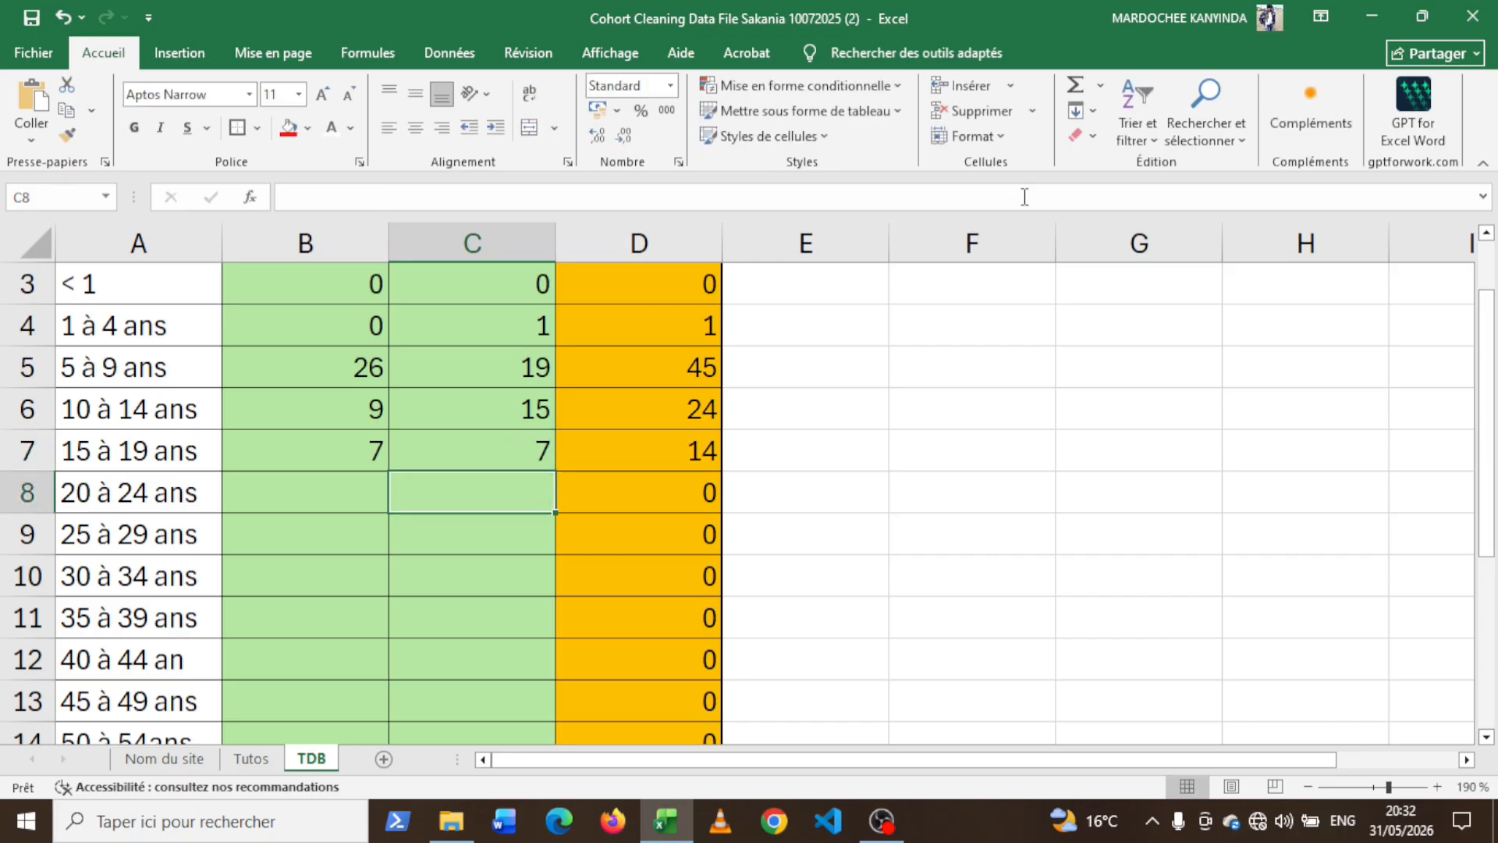
Step: Enter the 20 à 24 ans male count in B8 by reusing the NB.SI.ENS formula with age criteria ">=20" and "<25"
left_click(324, 496)
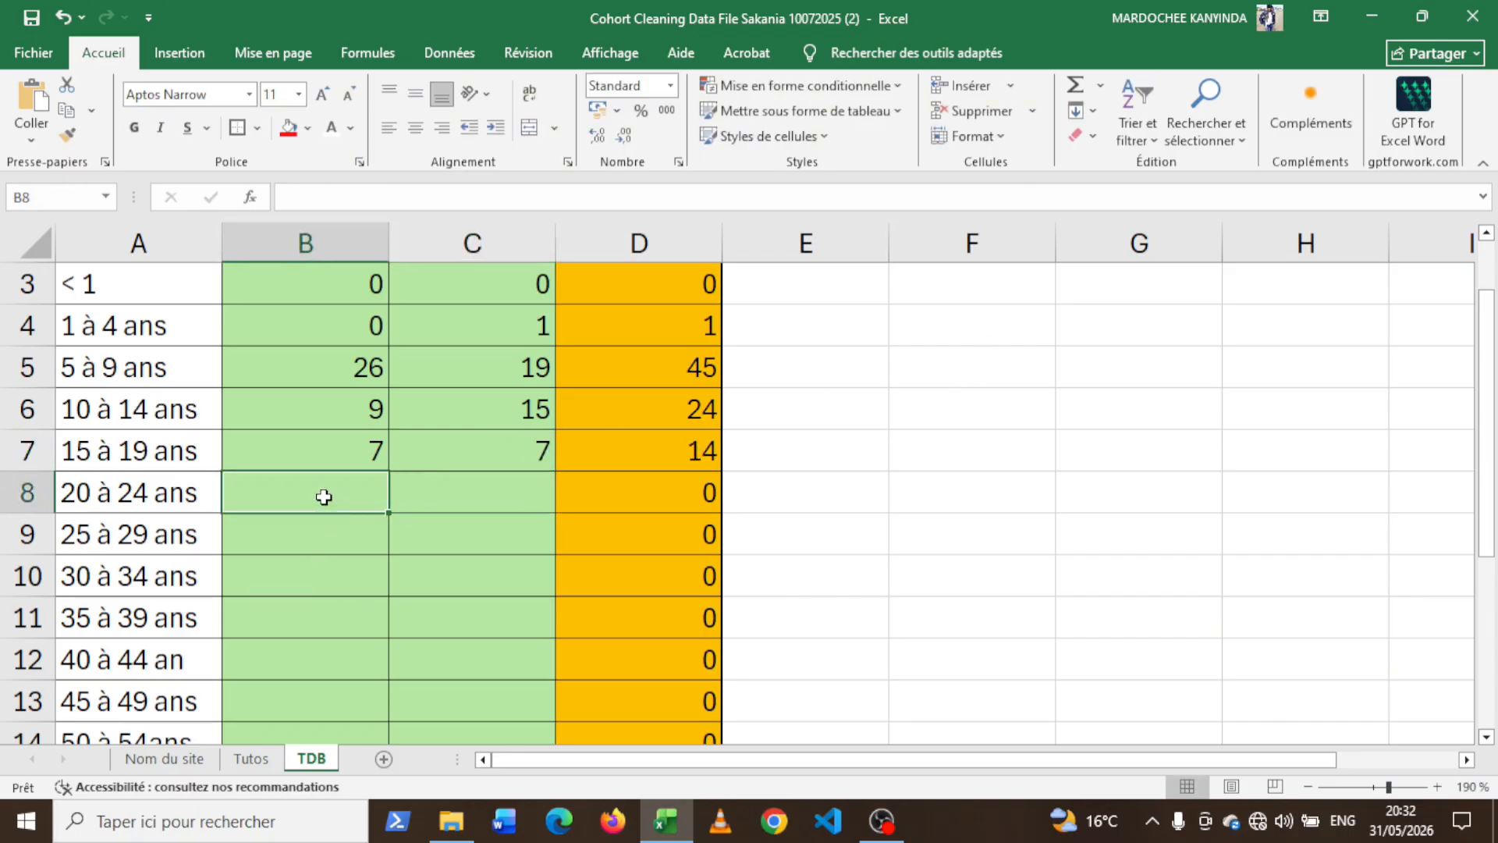
left_click(425, 193)
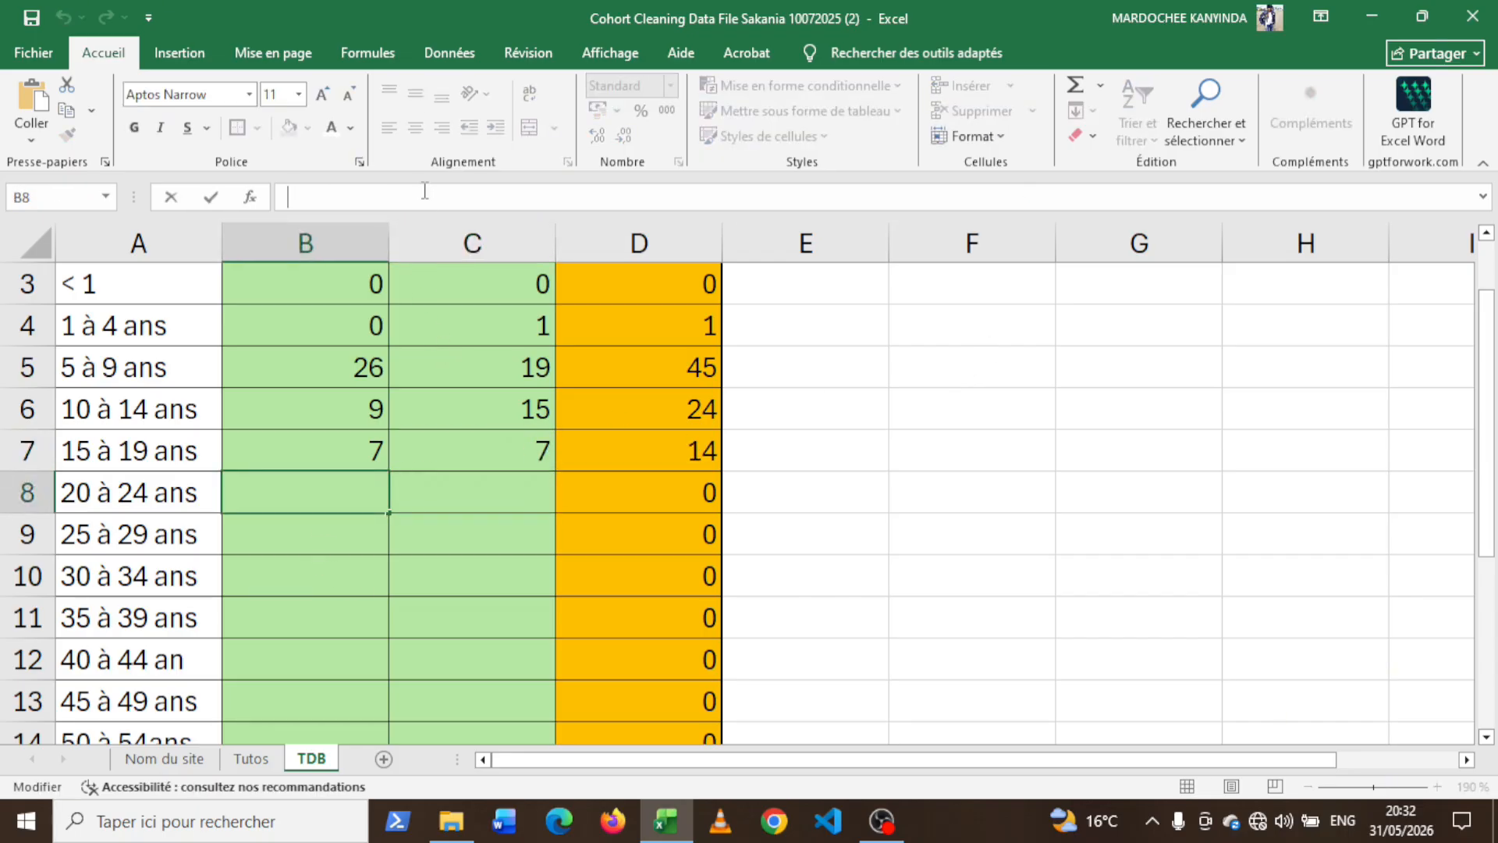
type("=NB.SI.ENS(Tableau5[Sexe];\"Masculin\";Tableau5[Age autocalculate];\">=5\";Tableau5[Age autocalculate];\"<10\")")
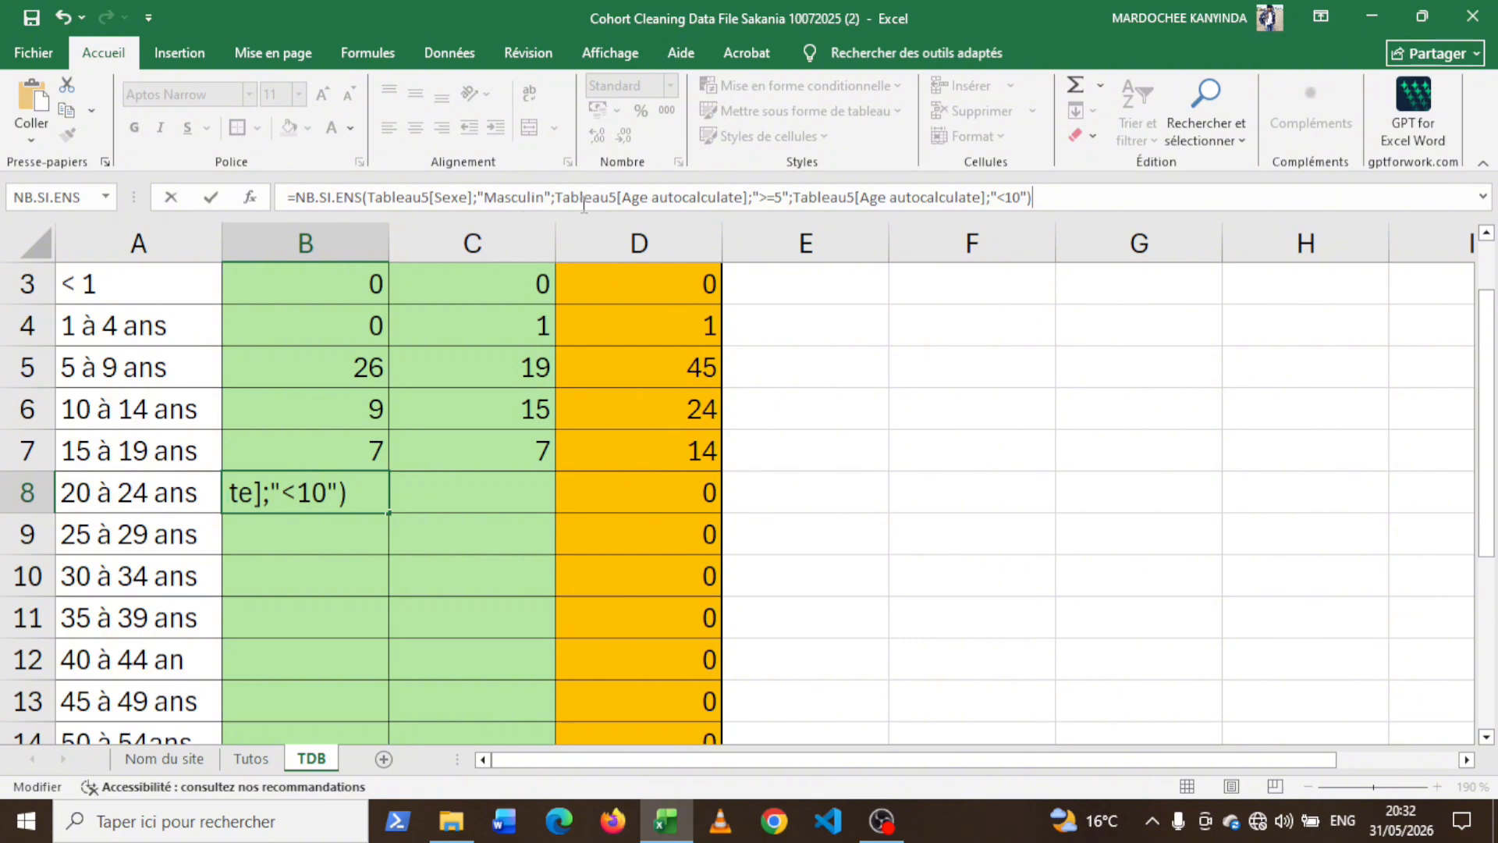
left_click(785, 201)
key("BackSpace")
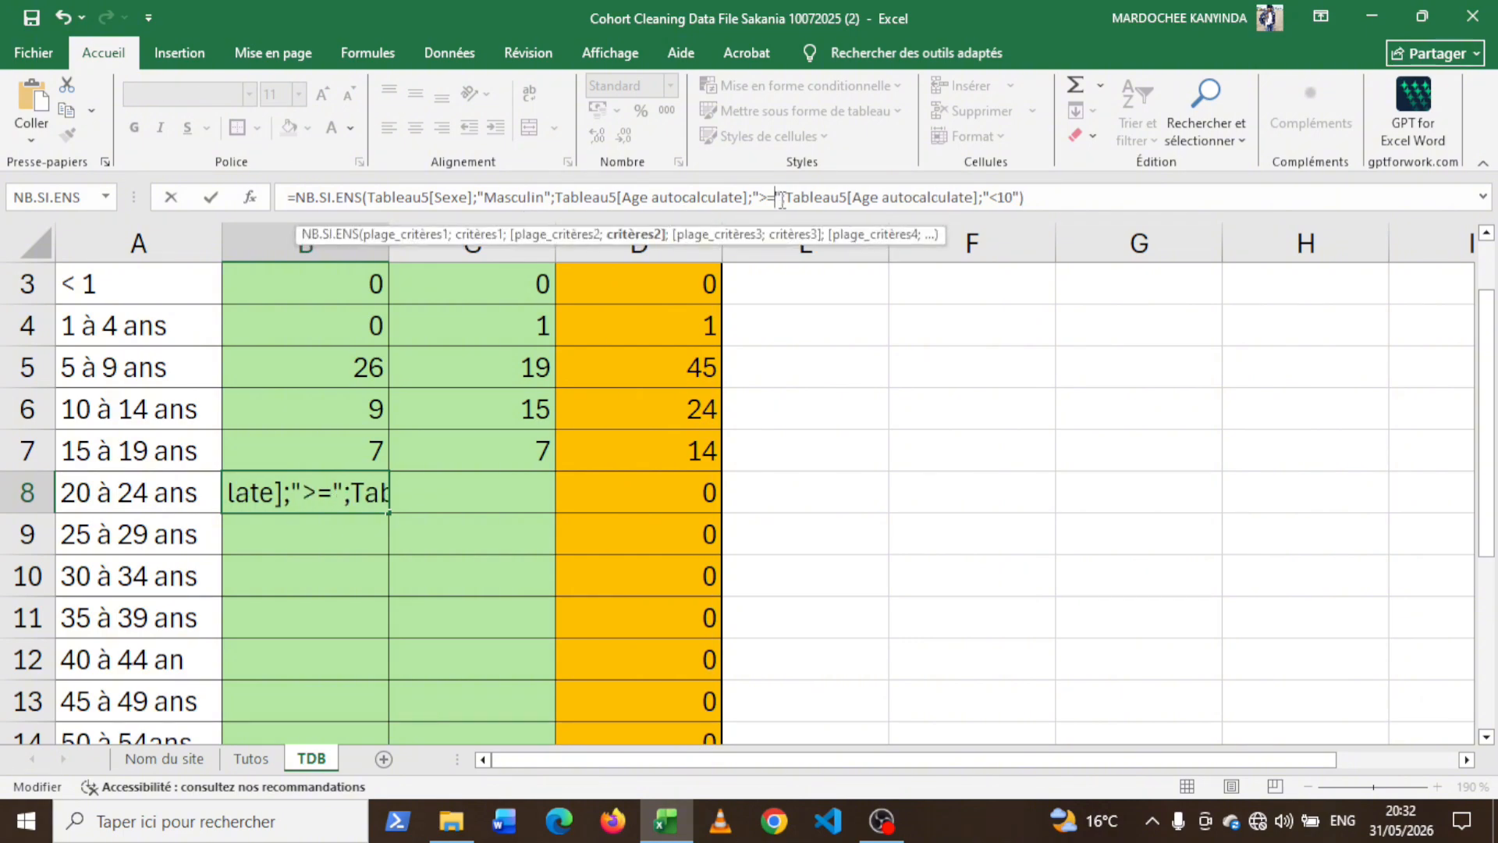
type("20")
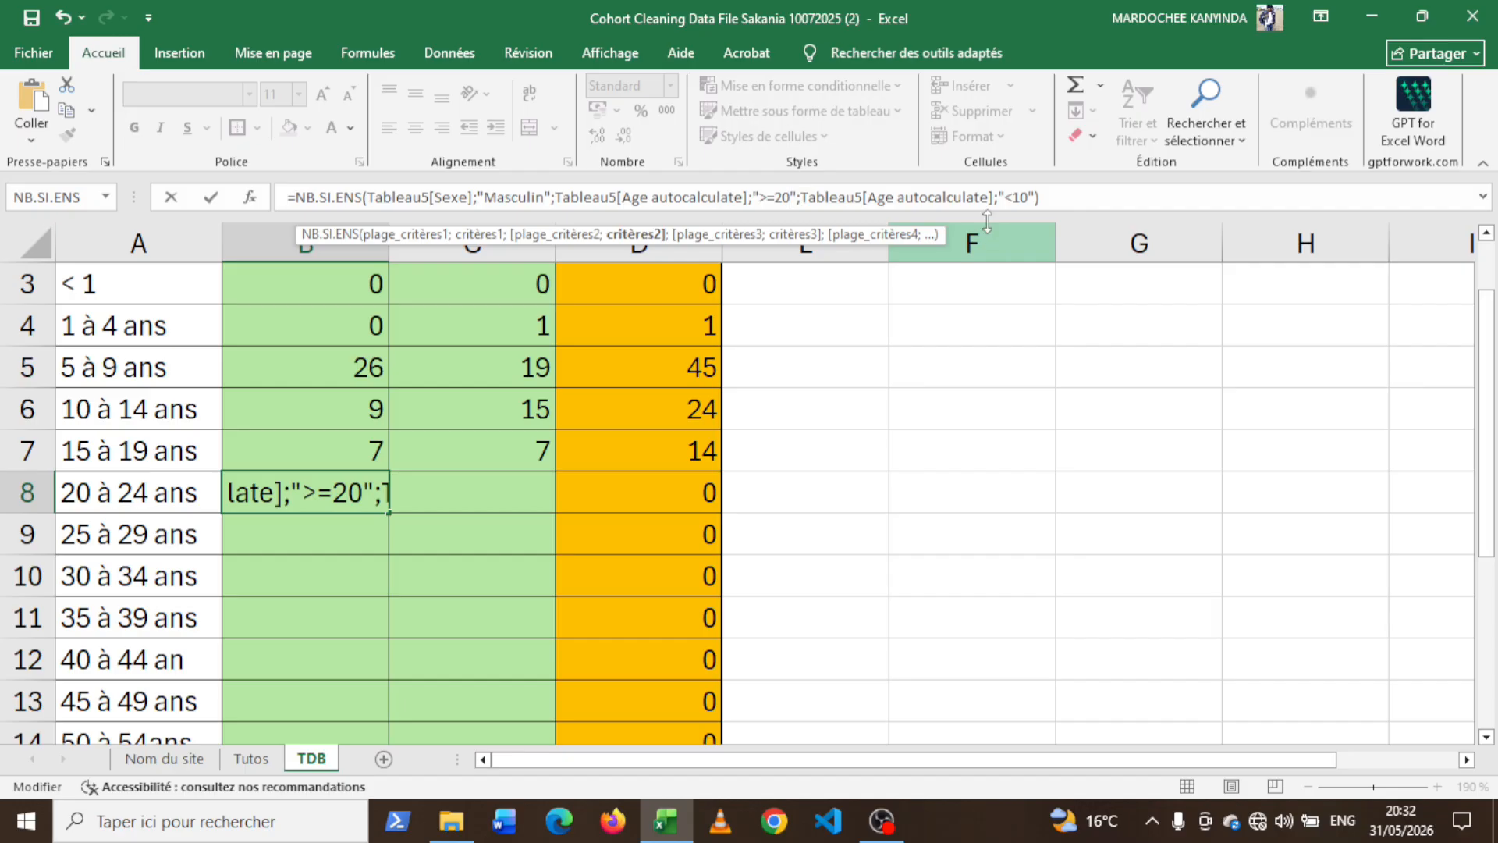
left_click(1030, 195)
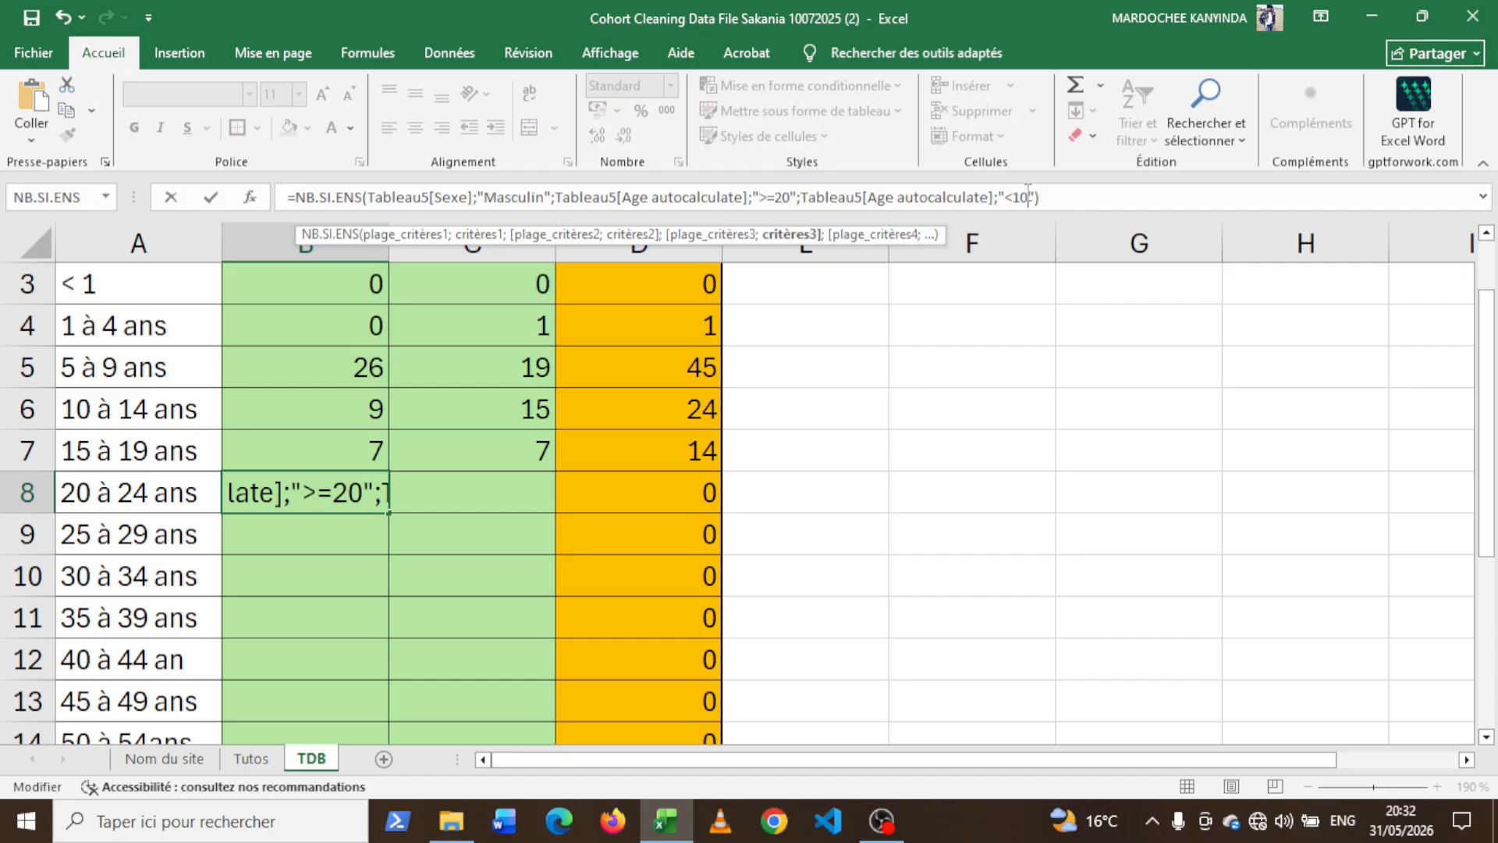
key("BackSpace")
key("BackSpace")
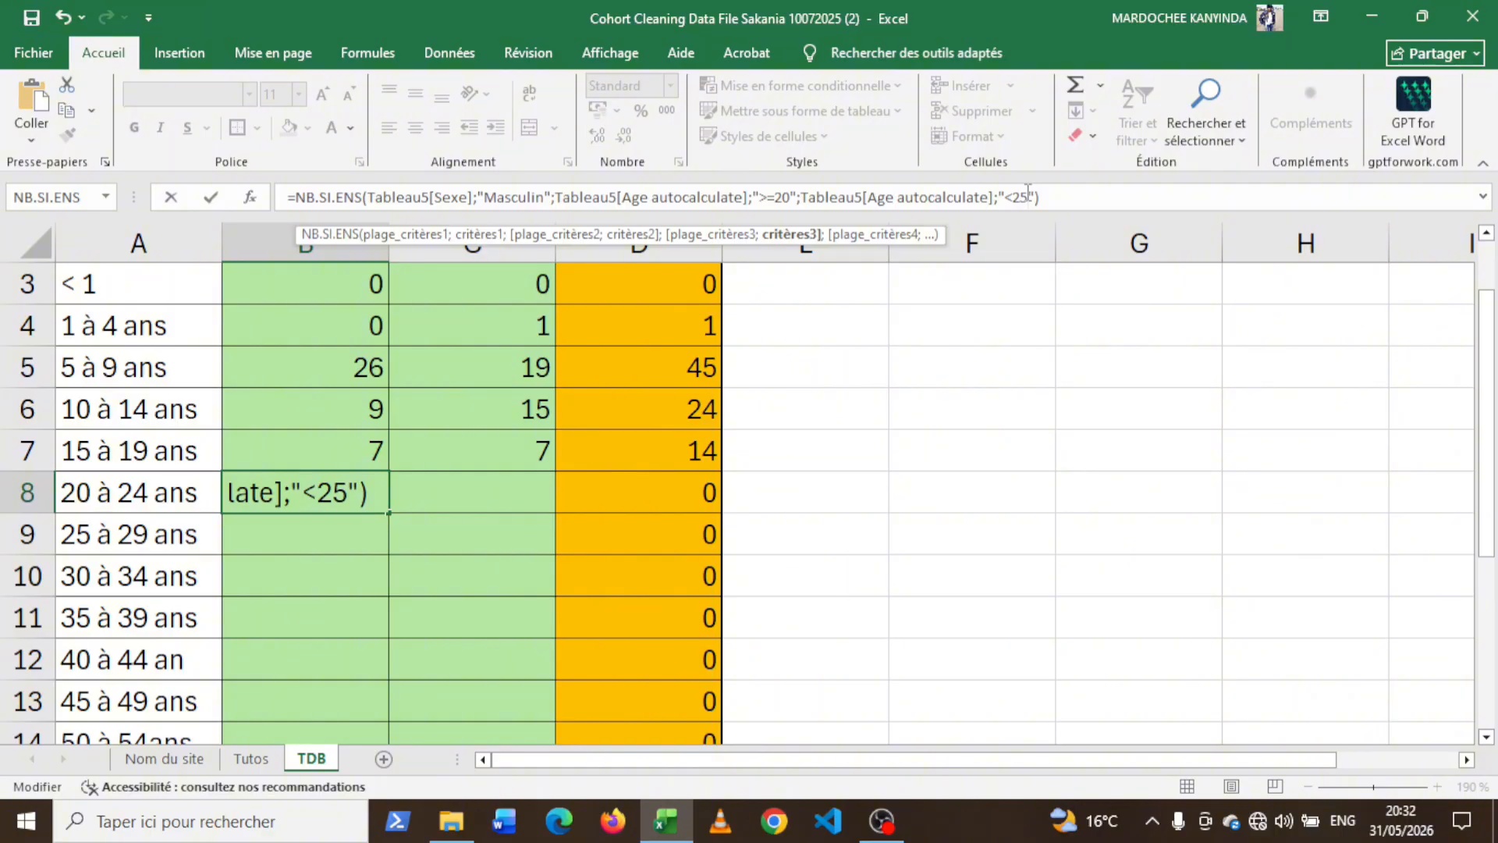
left_click(1080, 191)
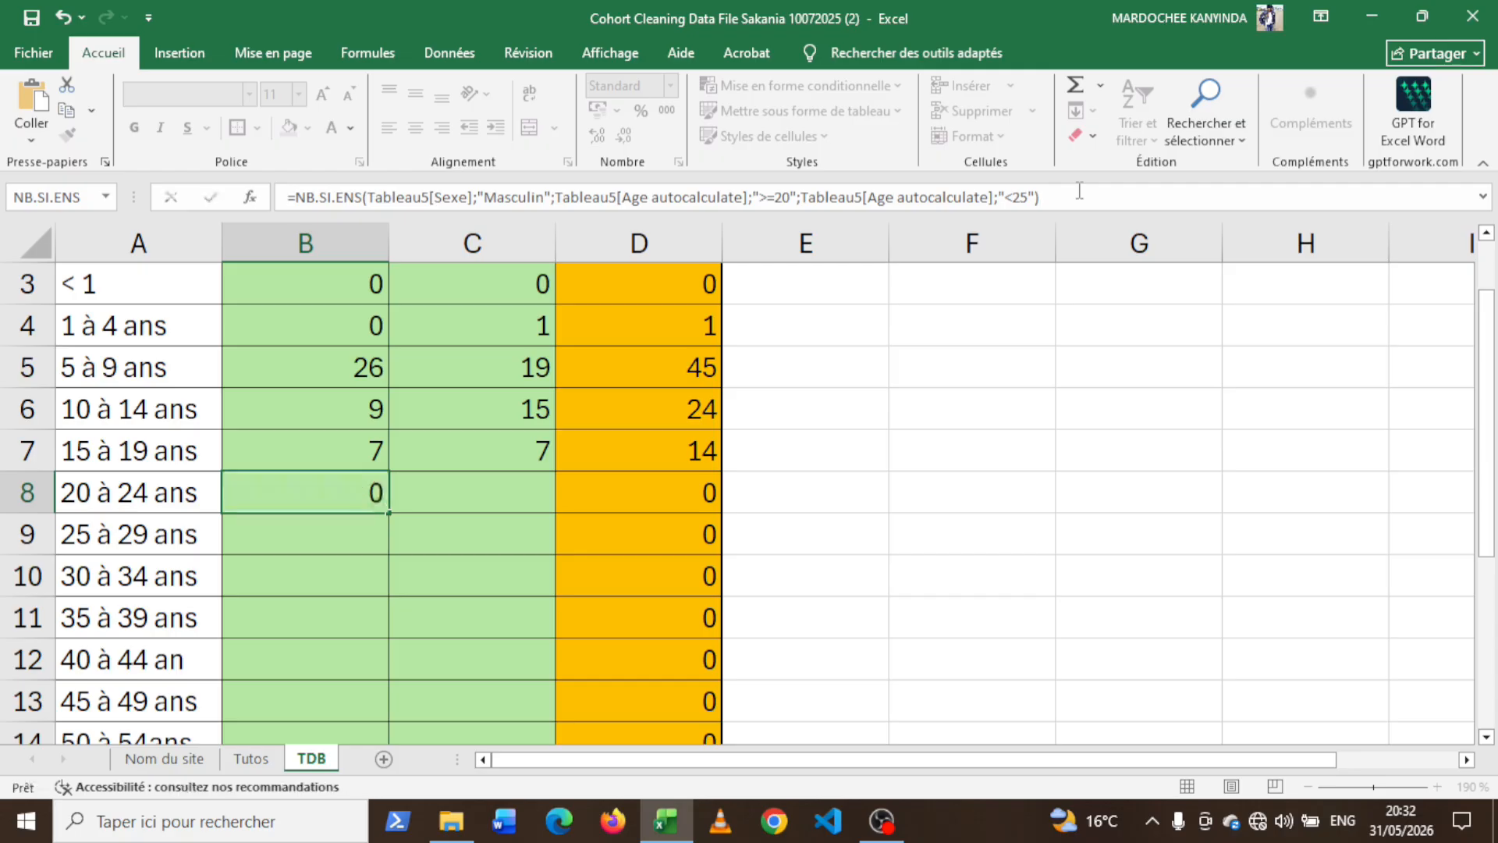
key("Return")
Step: Reuse the male 5 à 9 ans NB.SI.ENS formula in C8, replacing its sex criterion with "Feminin"
left_click(519, 491)
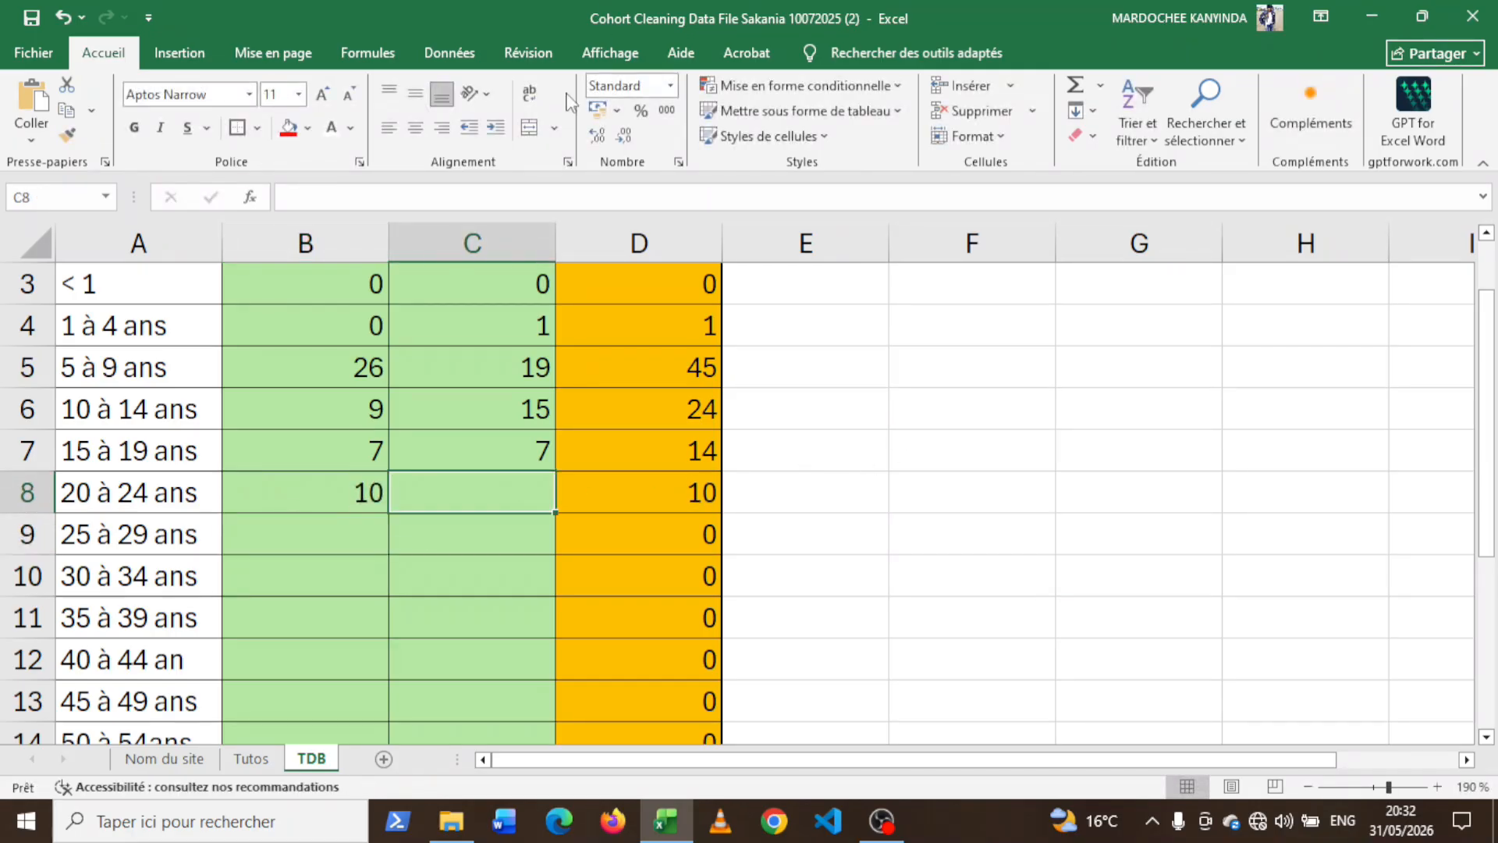
left_click(546, 199)
type("=NB.SI.ENS(Tableau5[Sexe];\"Masculin\";Tableau5[Age autocalculate];\">=5\";Tableau5[Age autocalculate];\"<10\")")
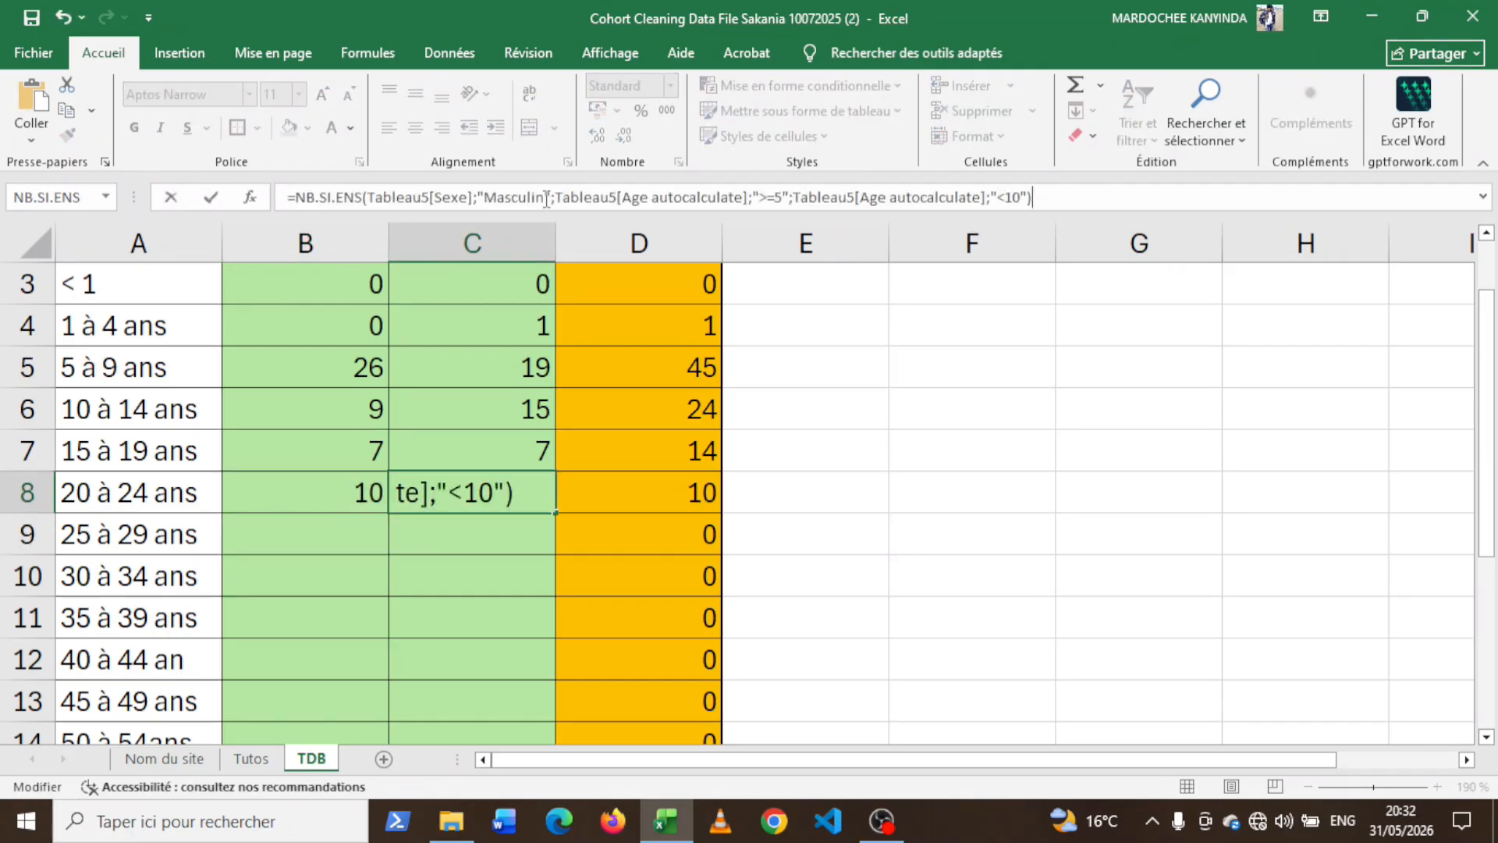
left_click(548, 199)
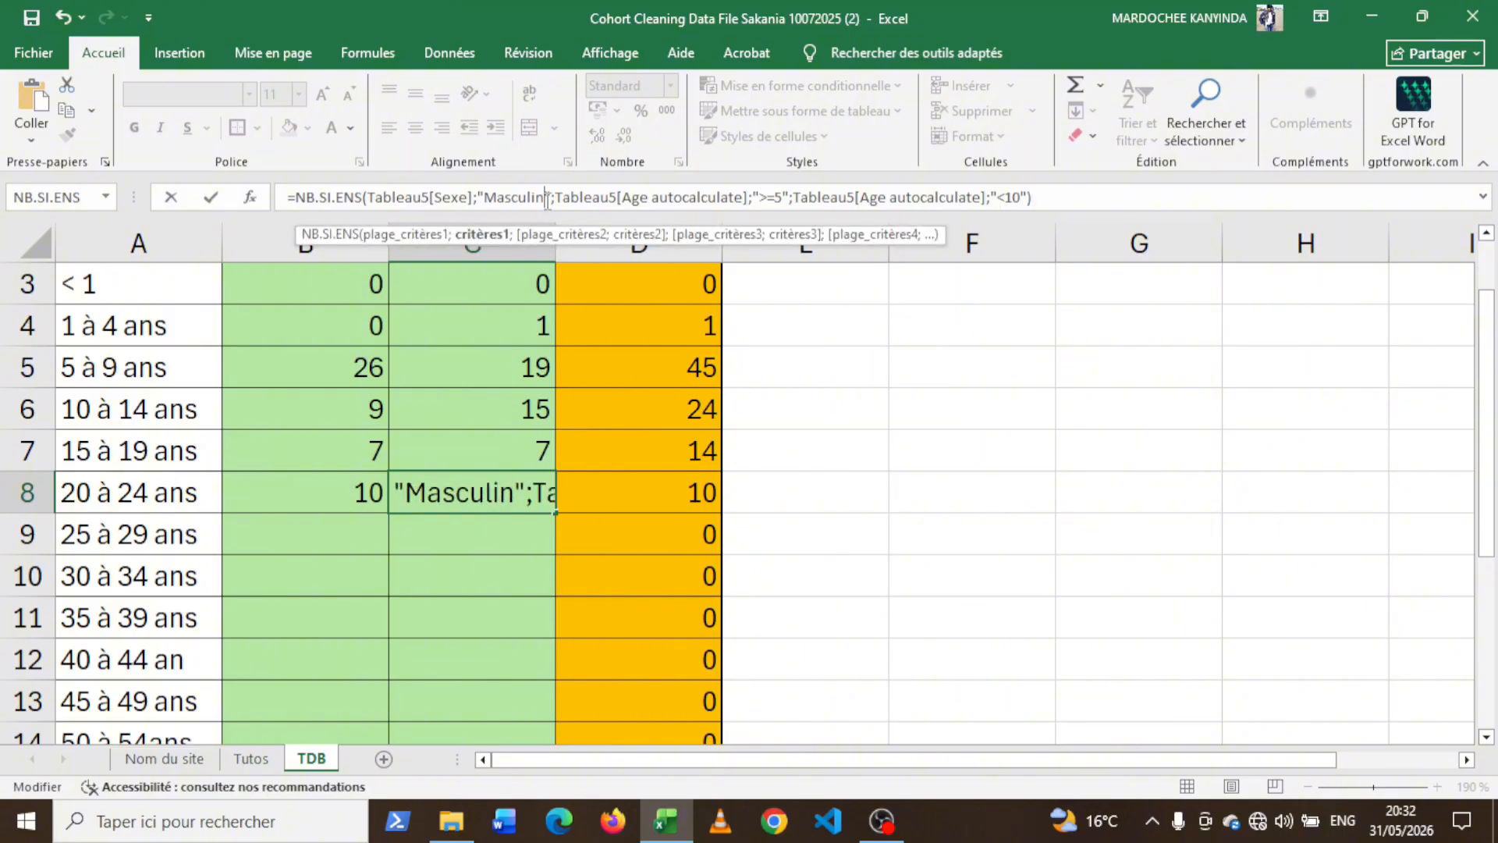
key("BackSpace")
key("BackSpace")
key("BackSpace")
key("BackSpace")
key("BackSpace")
key("BackSpace")
key("BackSpace")
key("BackSpace")
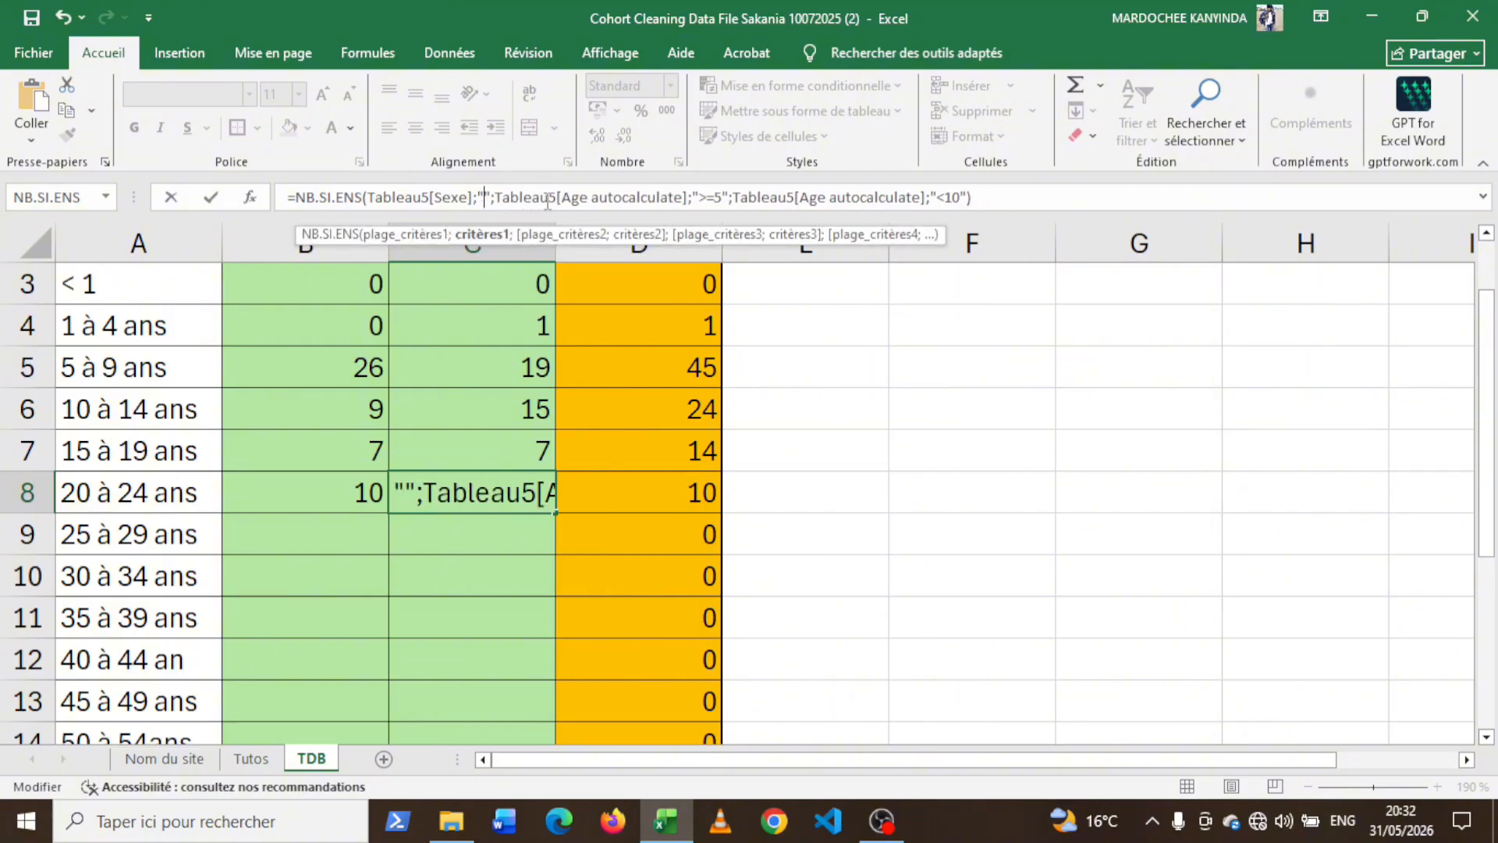
type("Femini")
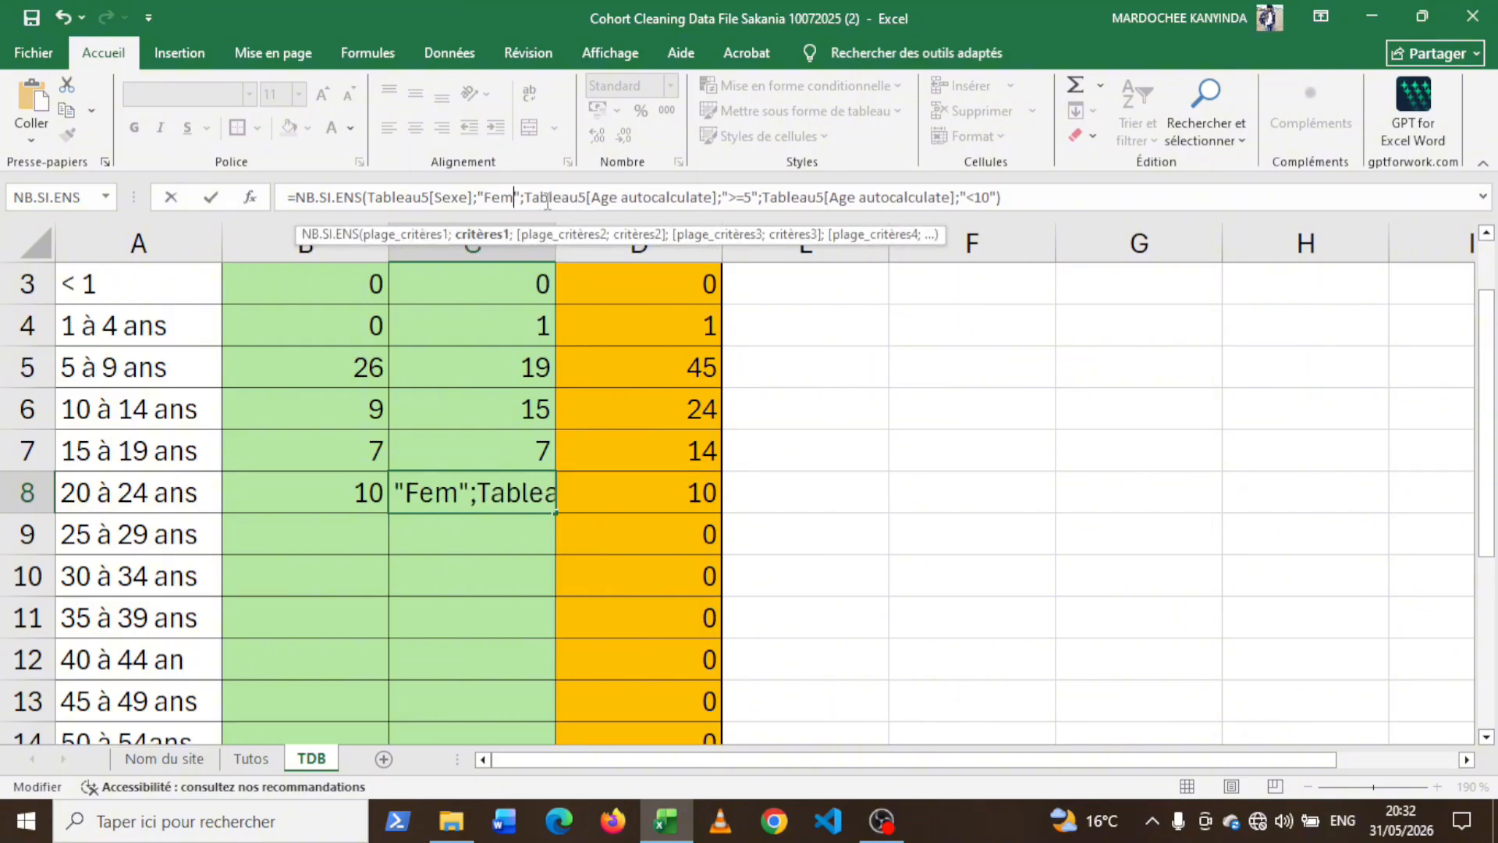
type("n")
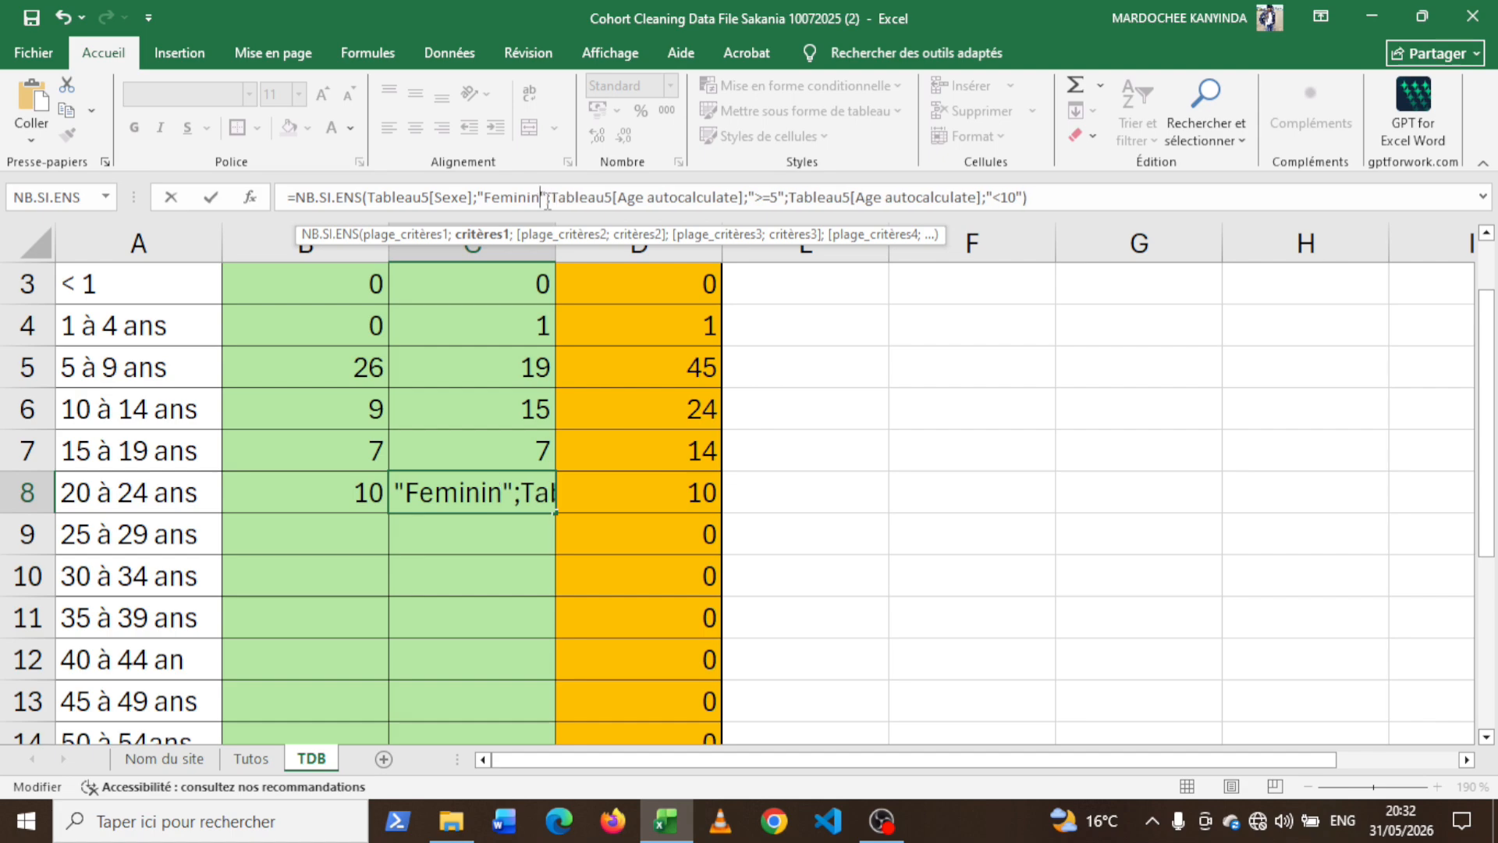
Step: Set the age criteria in C8's formula to ">=20" and "<25" and enter it
left_click(779, 196)
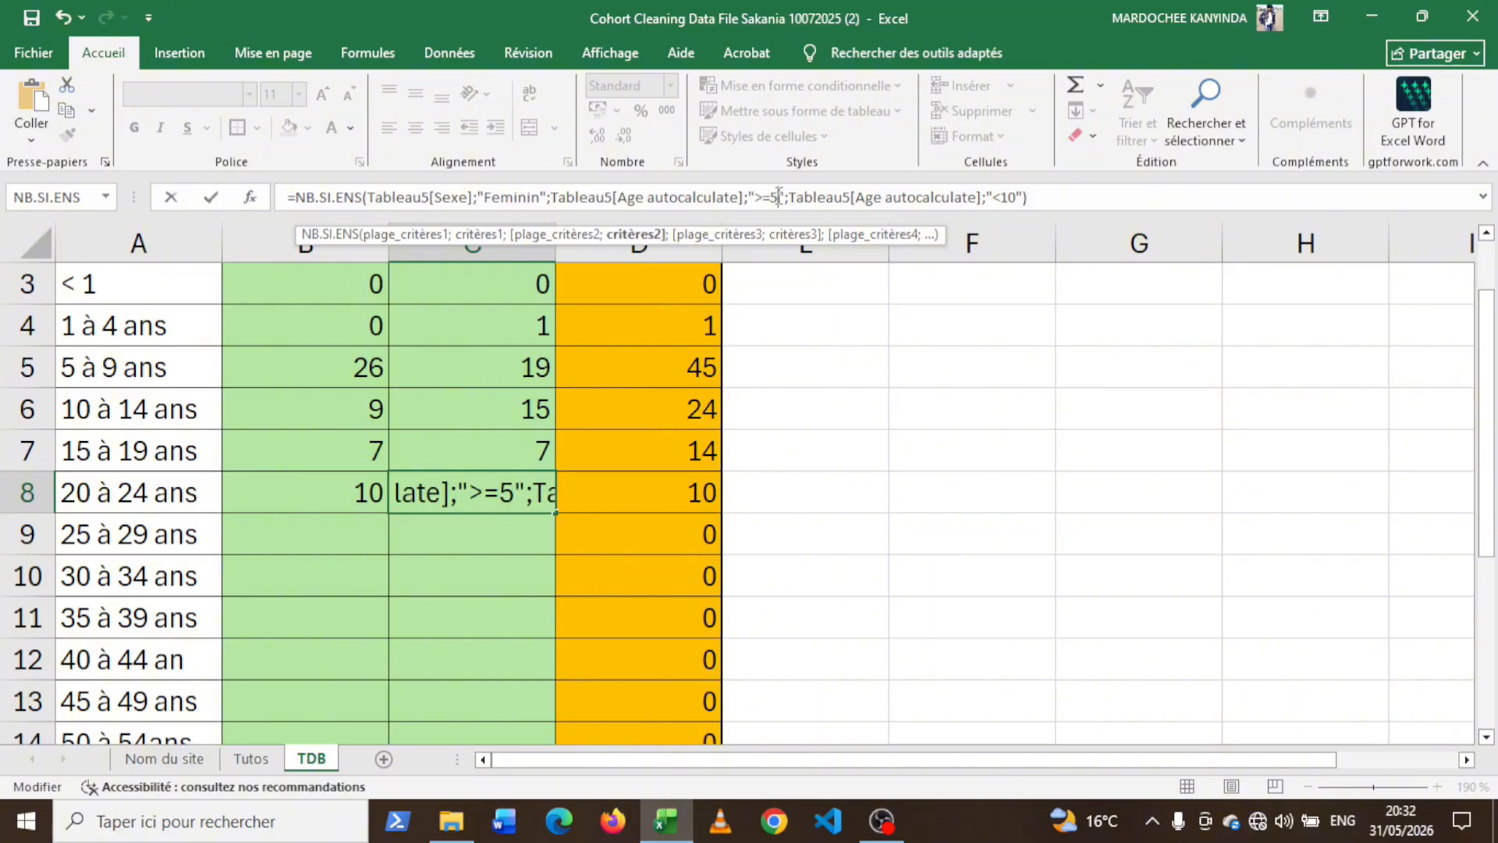
key("BackSpace")
type("20")
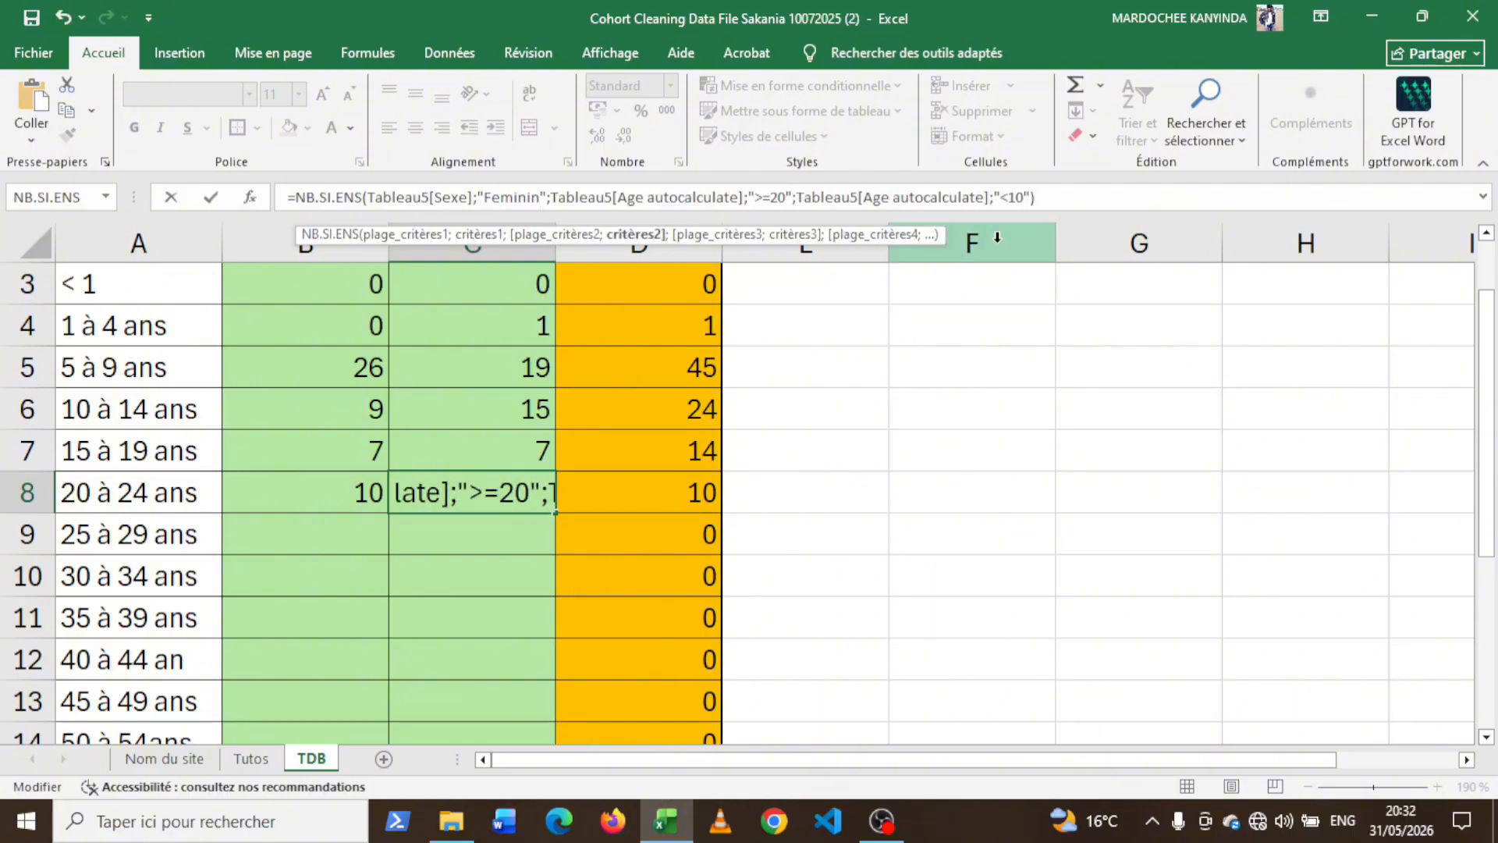
left_click(1024, 197)
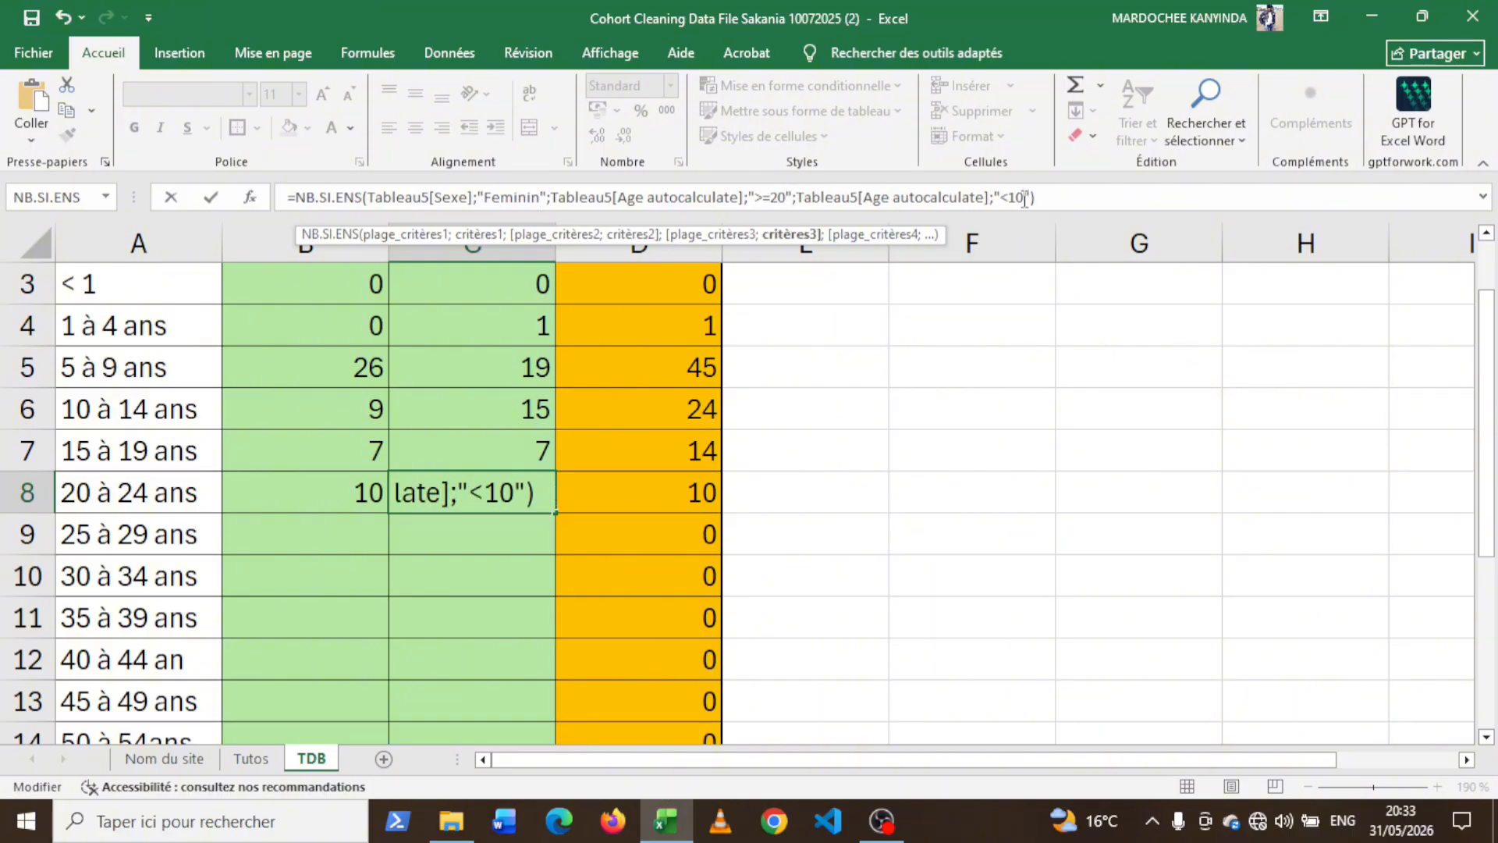
key("BackSpace")
key("BackSpace")
type("25")
key("Return")
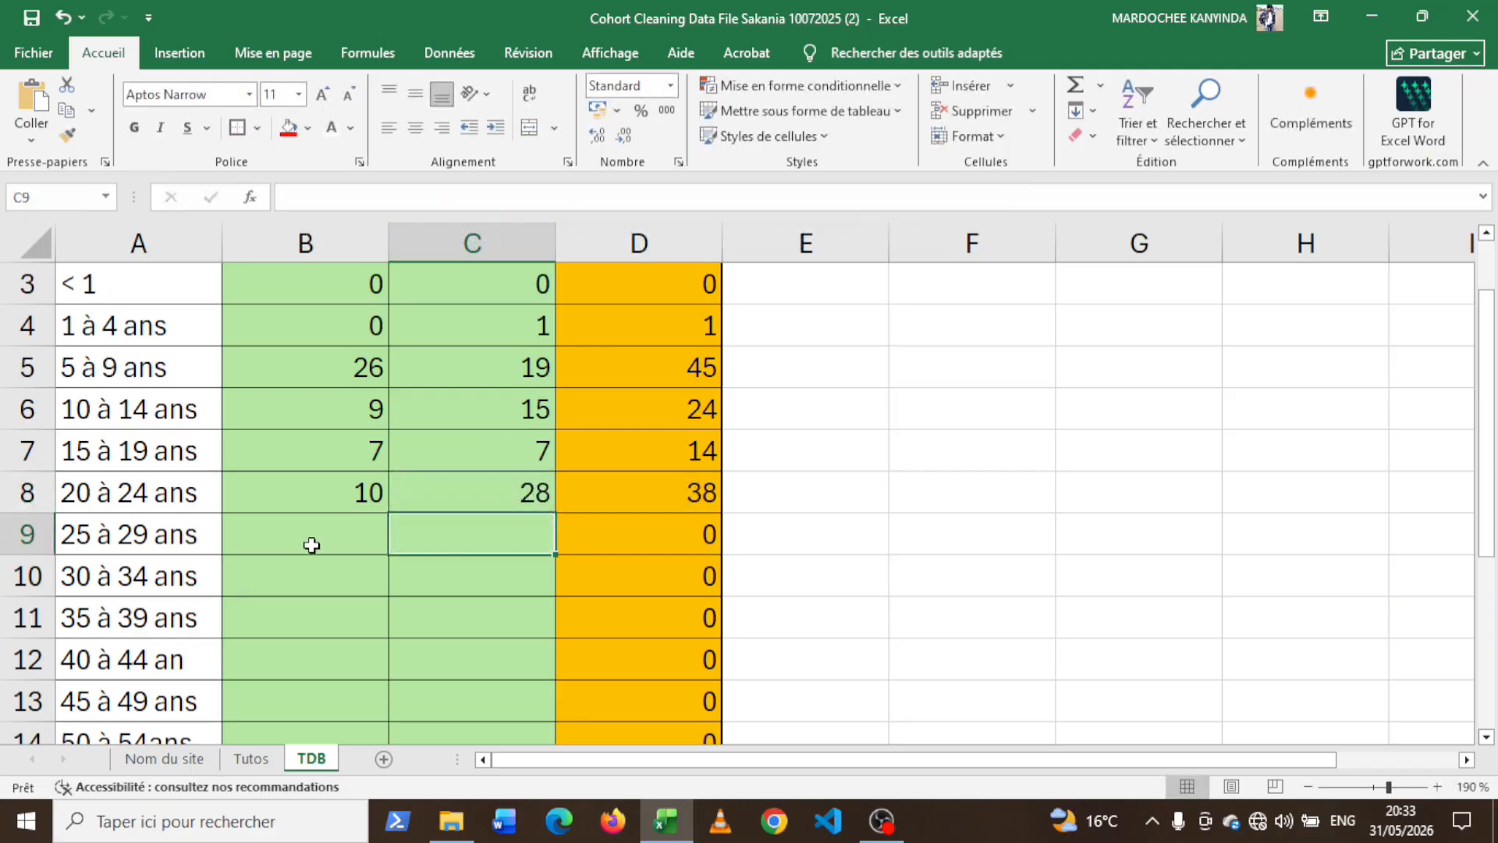
Step: Enter the 25 à 29 ans male count in B9 by reusing the NB.SI.ENS formula with age criteria ">=25" and "<30"
left_click(312, 544)
left_click(465, 205)
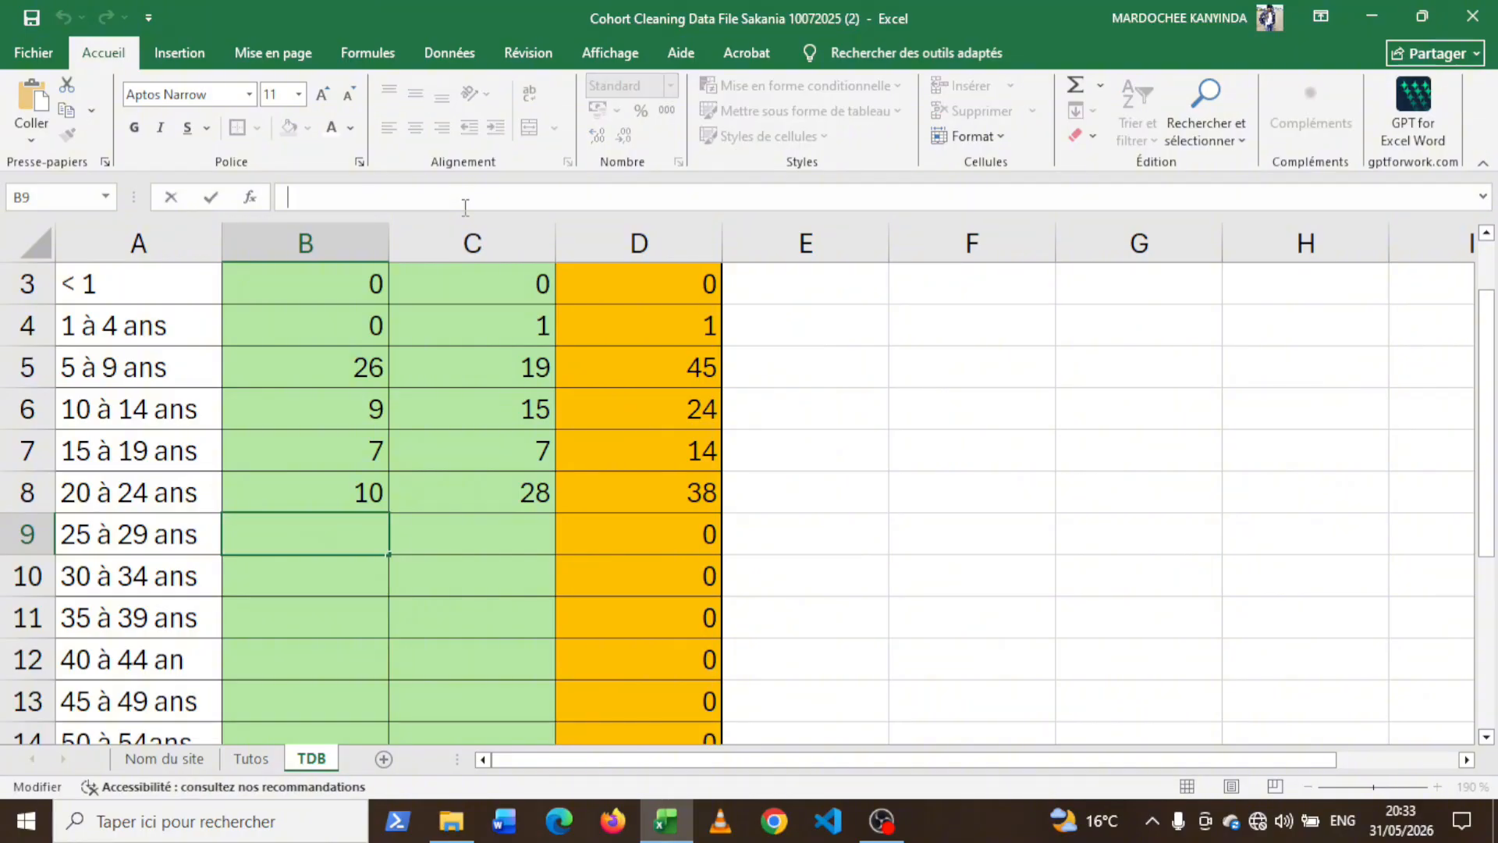
type("=NB.SI.ENS(Tableau5[Sexe];\"Masculin\";Tableau5[Age autocalculate];\">=5\";Tableau5[Age autocalculate];\"<10\")")
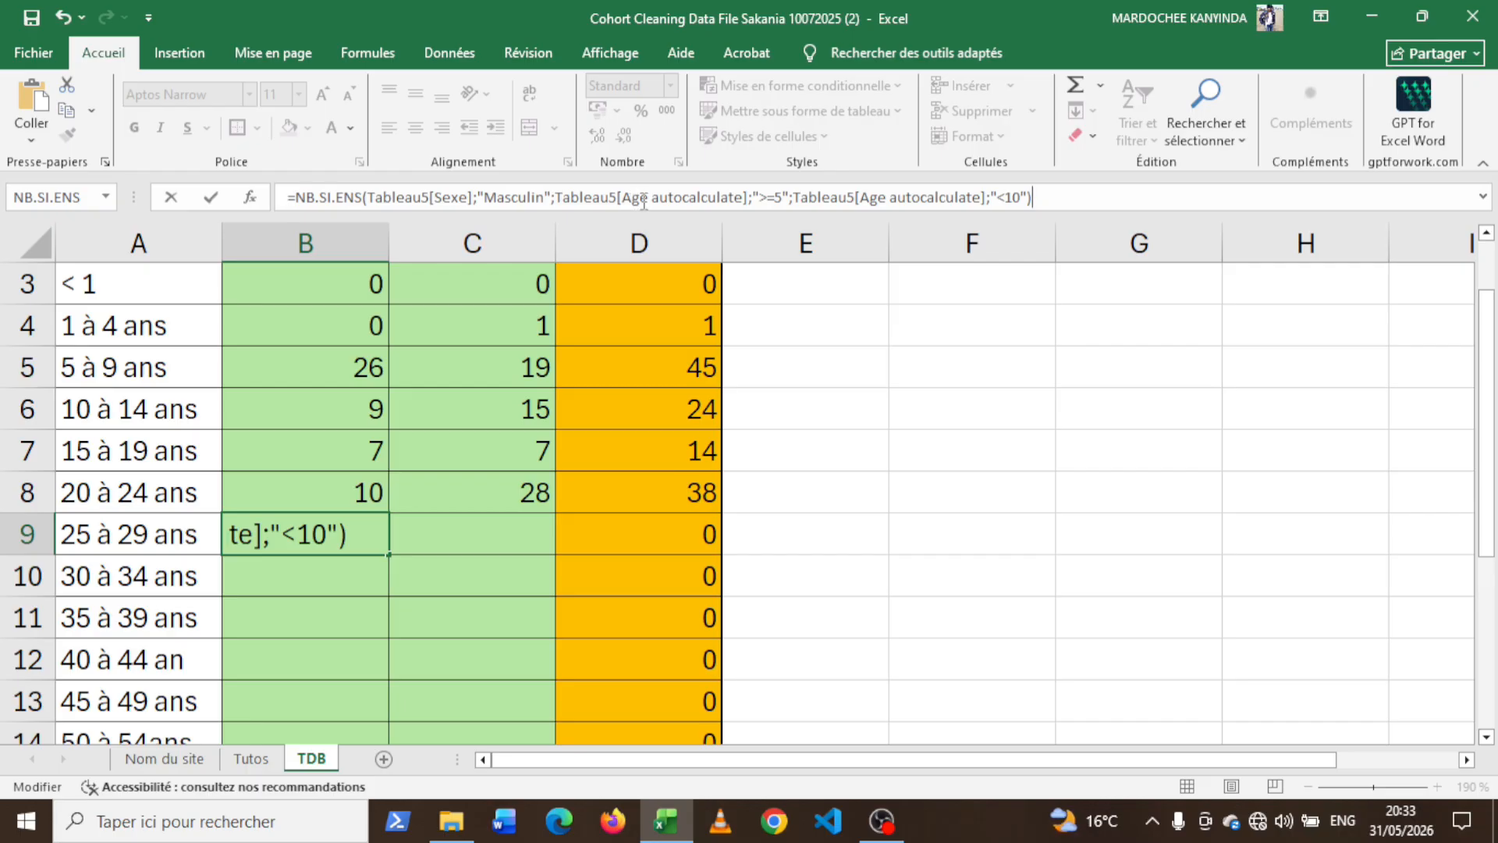
left_click(776, 197)
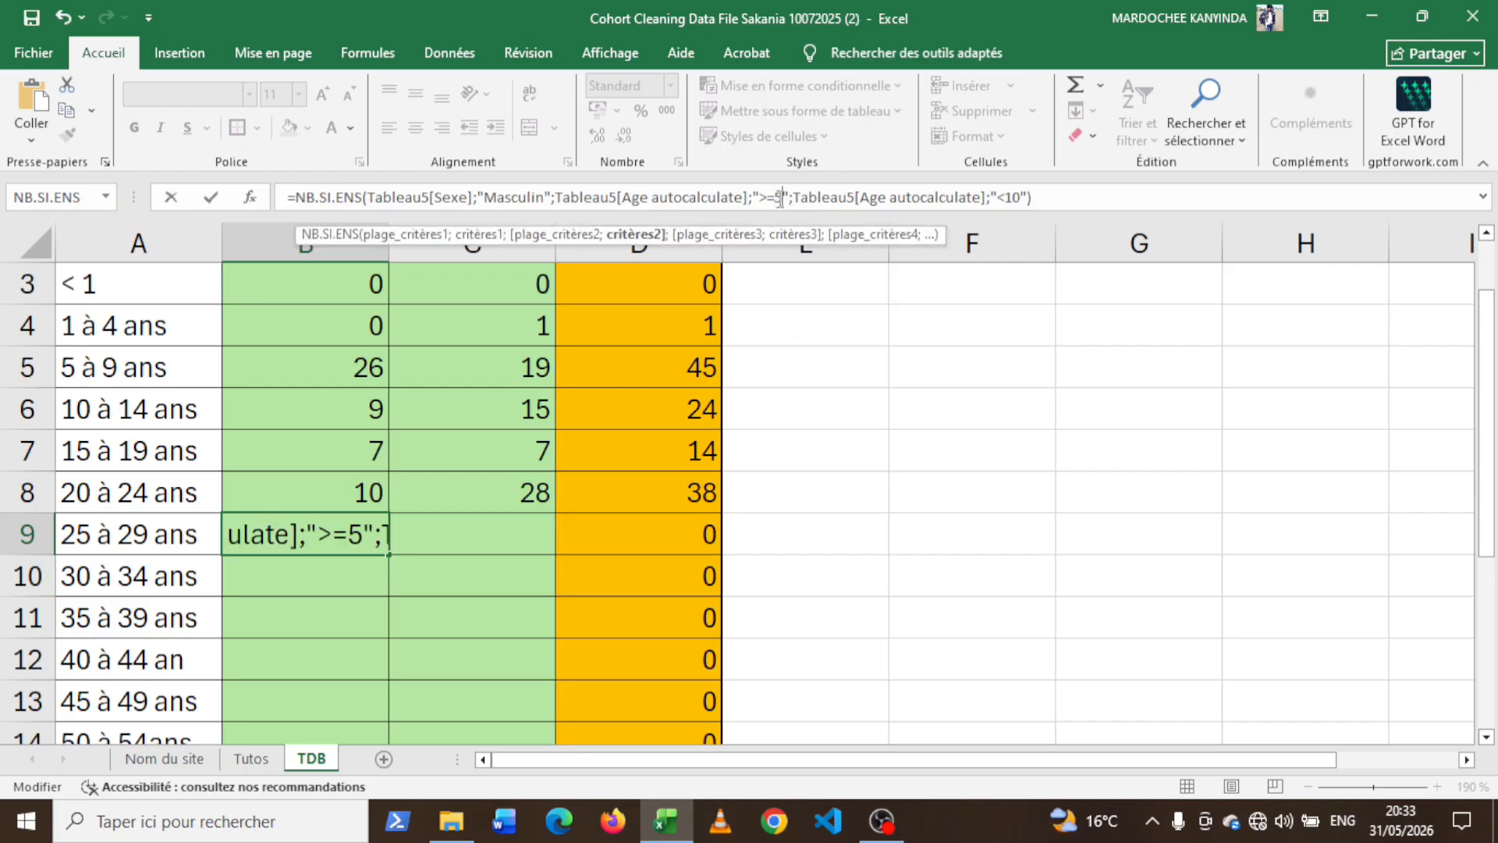
key("Delete")
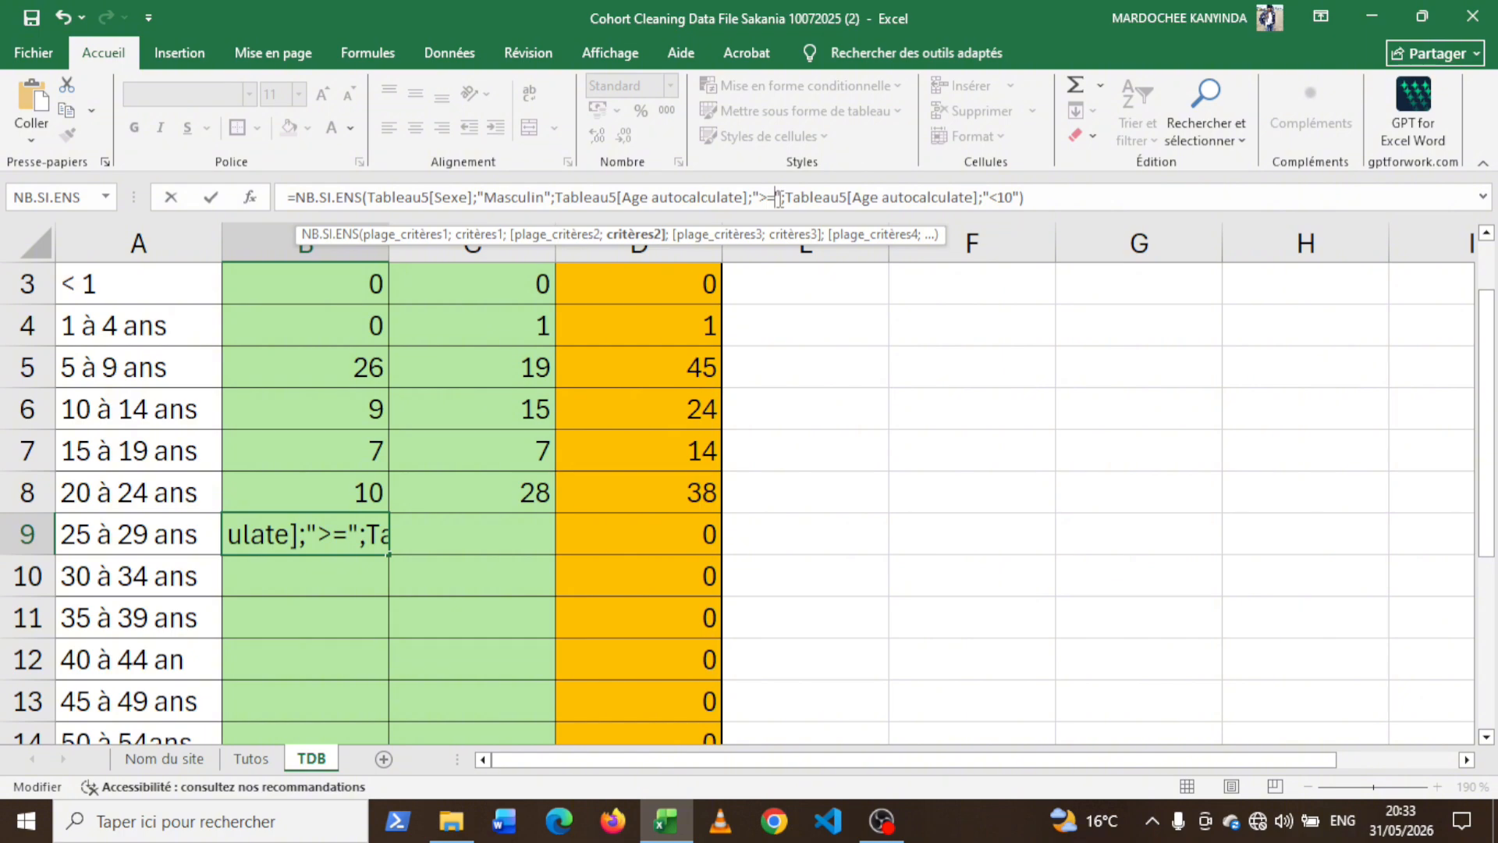
type("25")
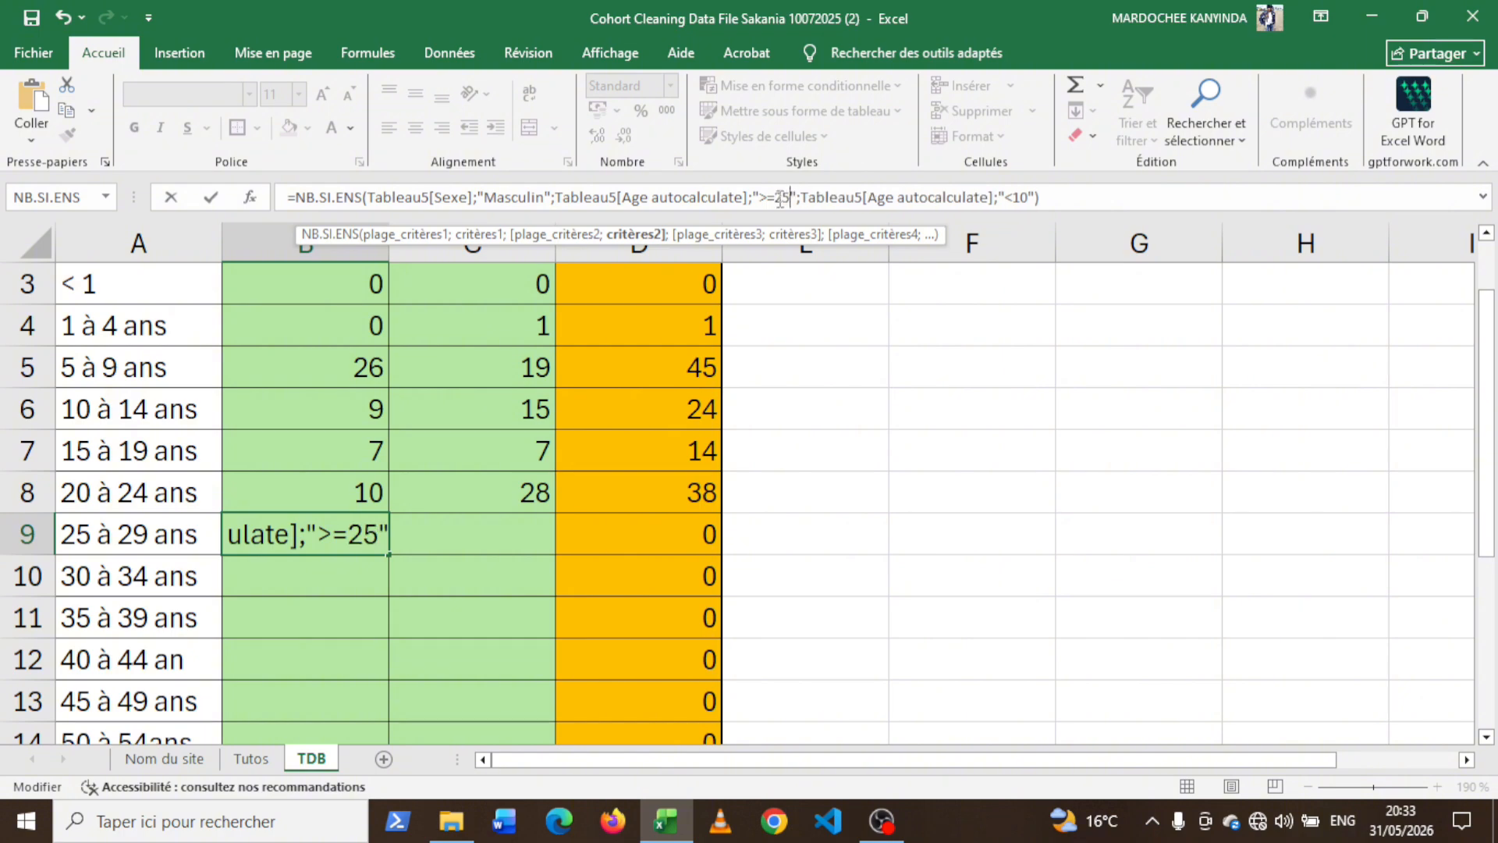
left_click(1031, 199)
key("BackSpace")
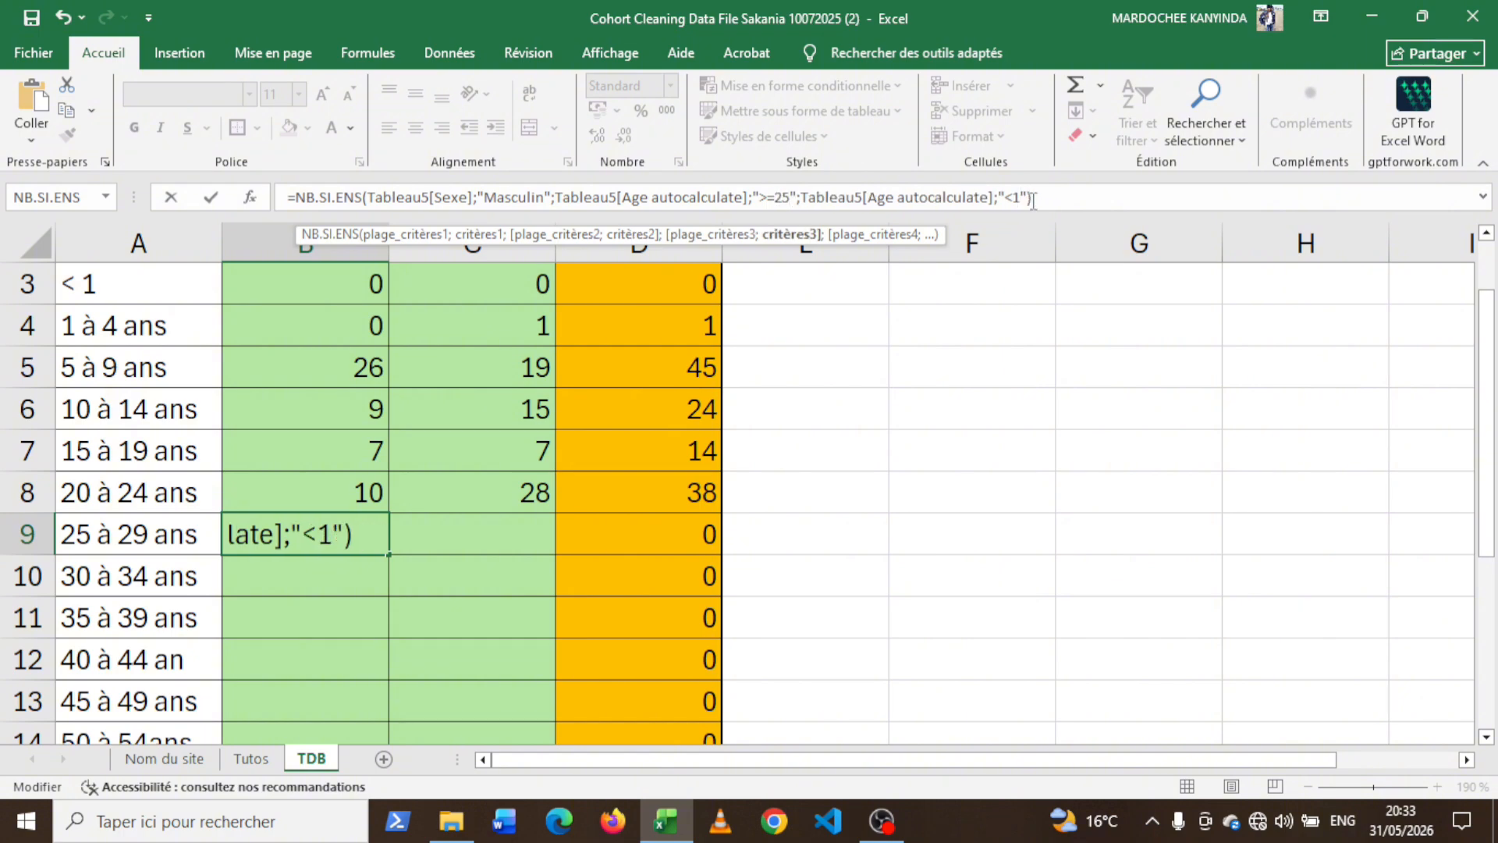
key("BackSpace")
type("30")
left_click(1053, 201)
key("Return")
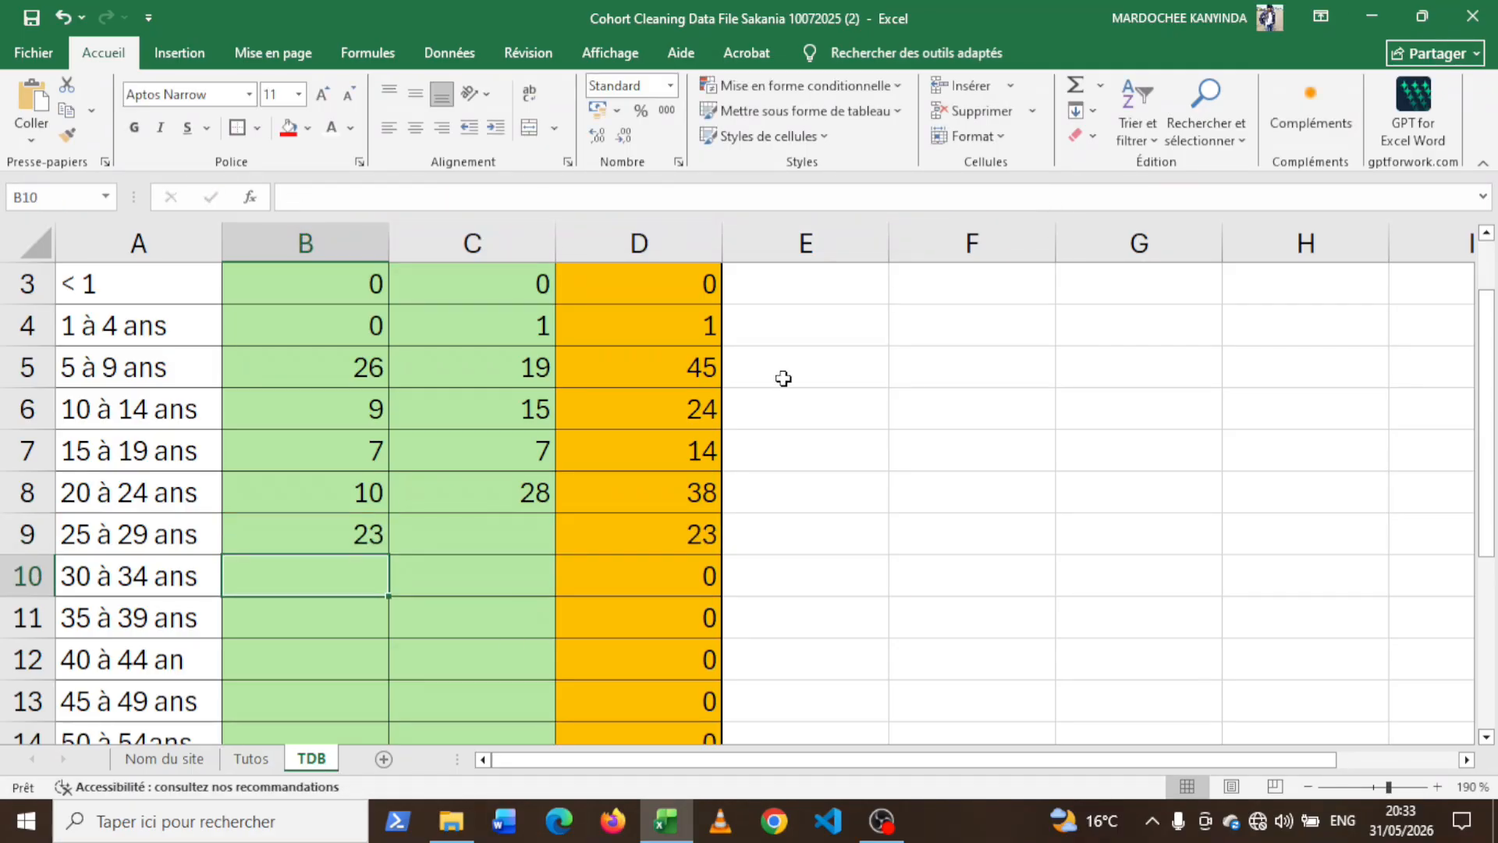
Step: Reuse the male 5 à 9 ans NB.SI.ENS formula in C9, replacing its sex criterion with "Feminin"
left_click(493, 538)
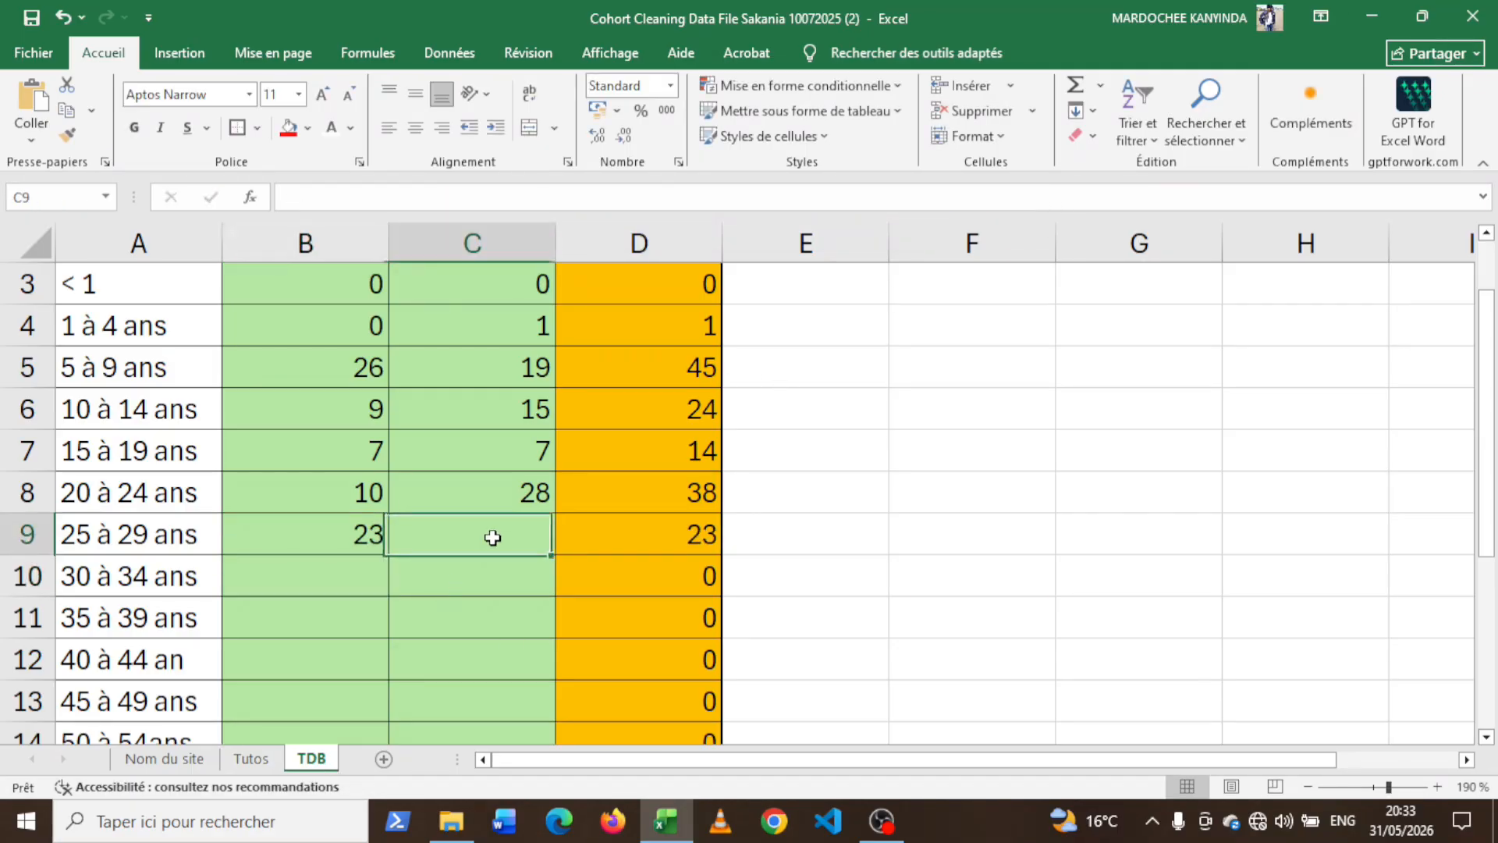
left_click(445, 200)
type("=NB.SI.ENS(Tableau5[Sexe];\"Masculin\";Tableau5[Age autocalculate];\">=5\";Tableau5[Age autocalculate];\"<10\")")
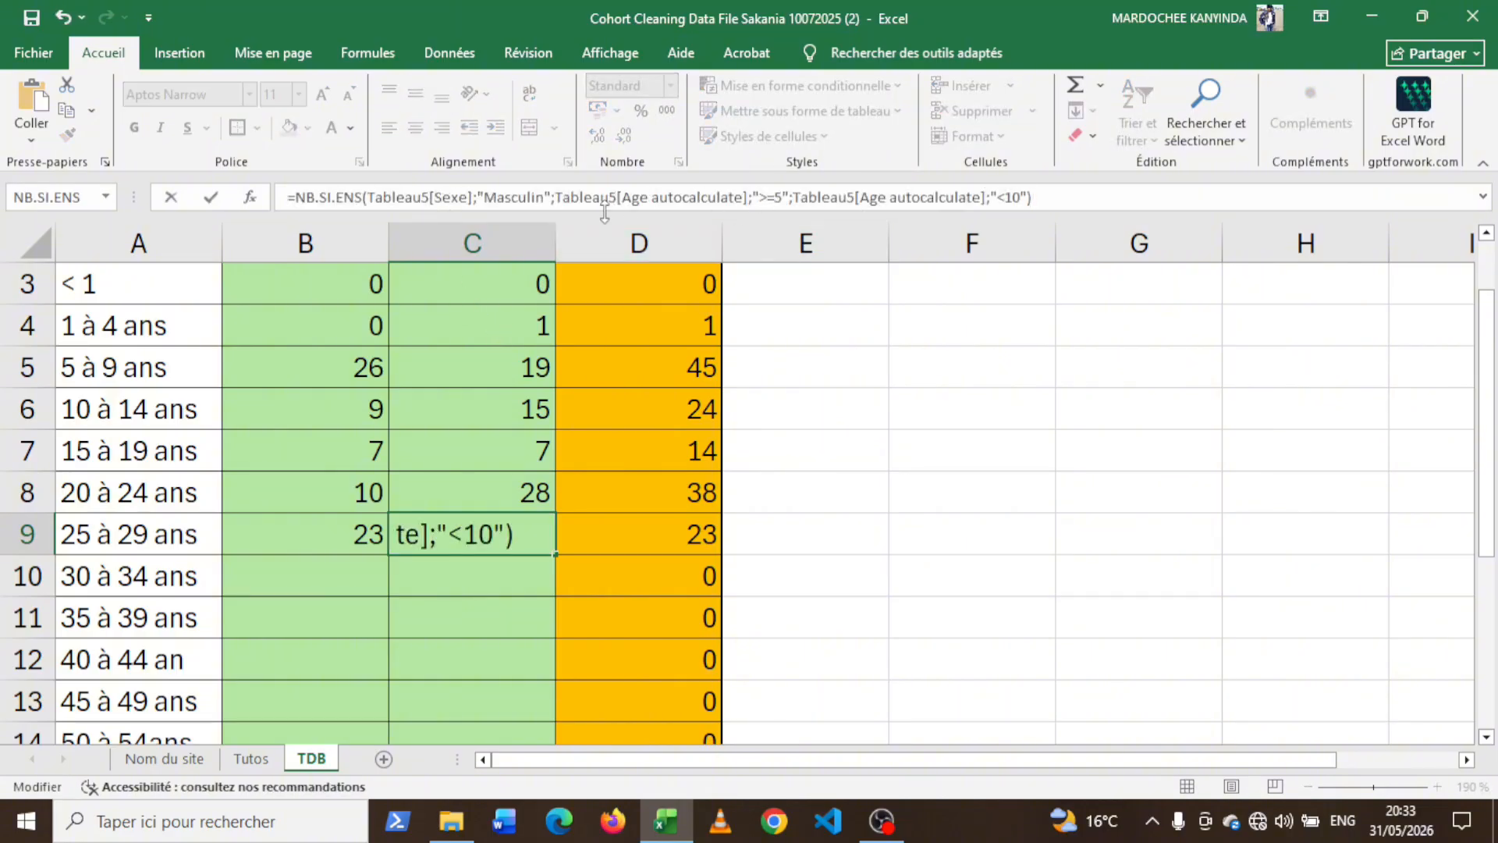
left_click(549, 198)
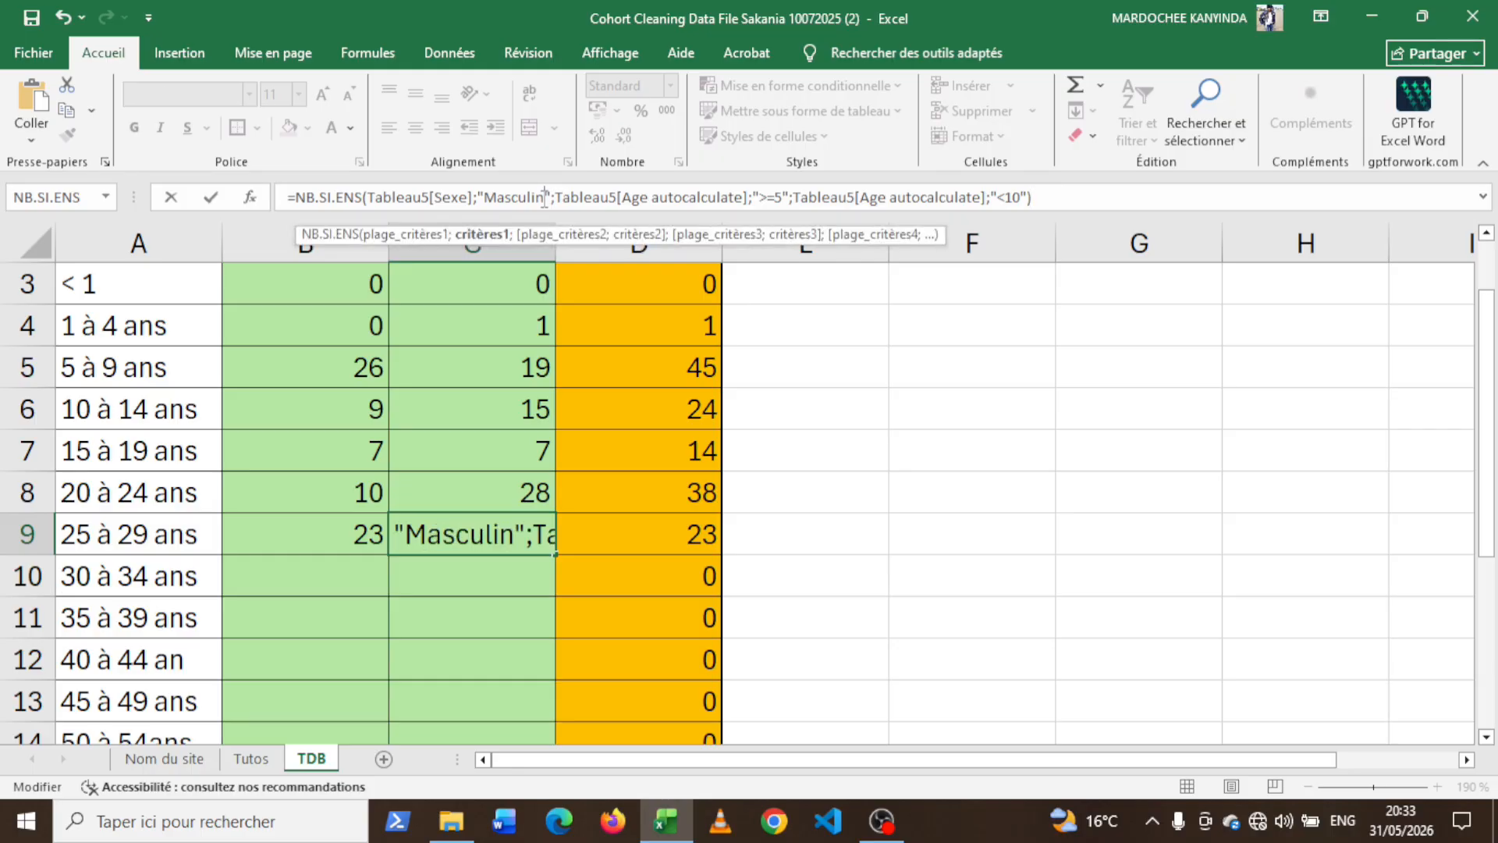
key("BackSpace")
key("BackSpace")
key("BackSpace")
key("BackSpace")
key("BackSpace")
key("BackSpace")
key("BackSpace")
key("BackSpace")
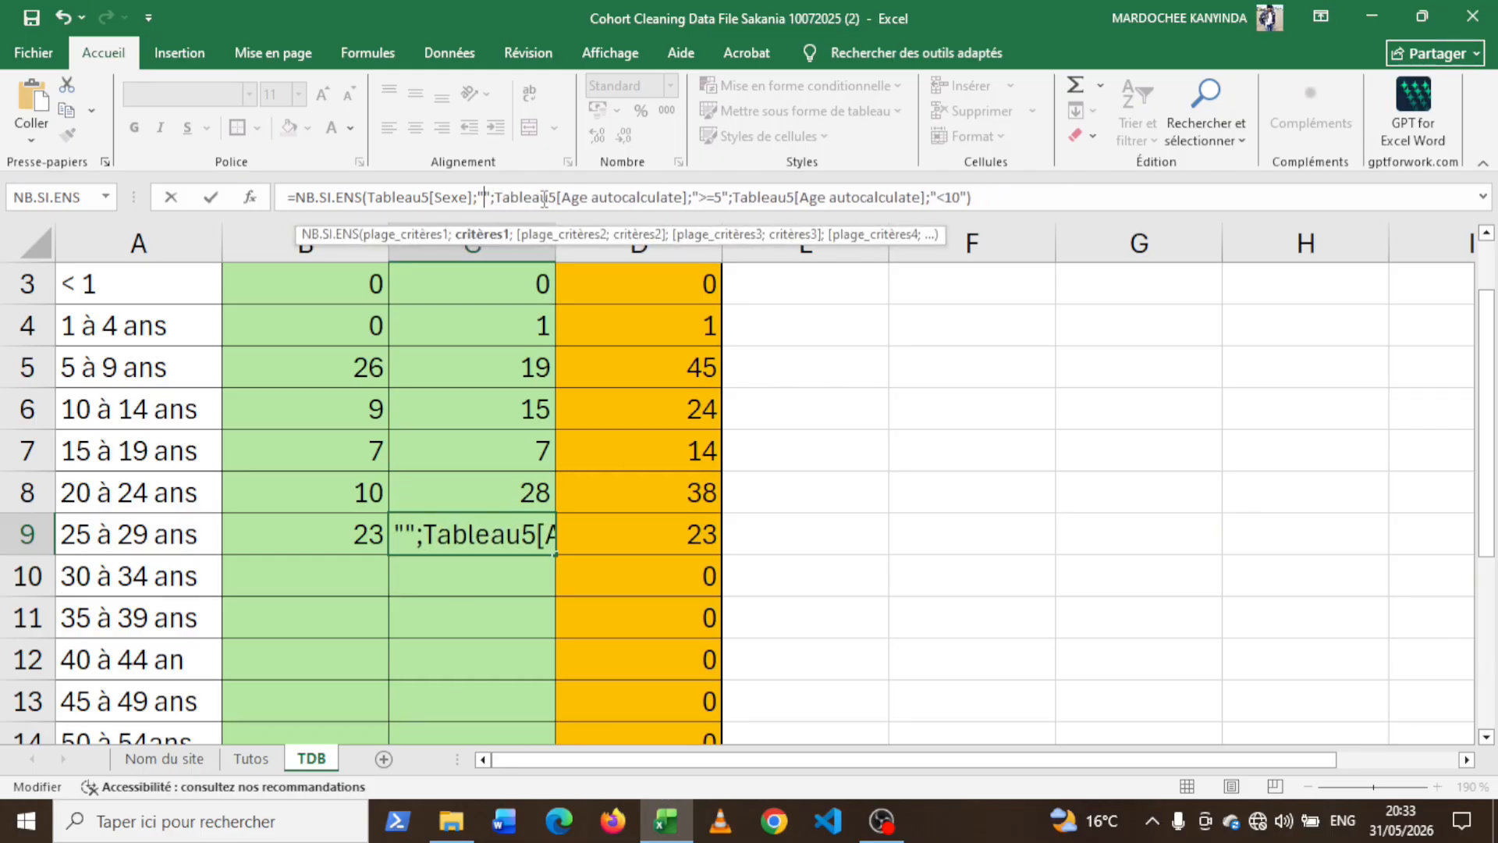
type("Fe")
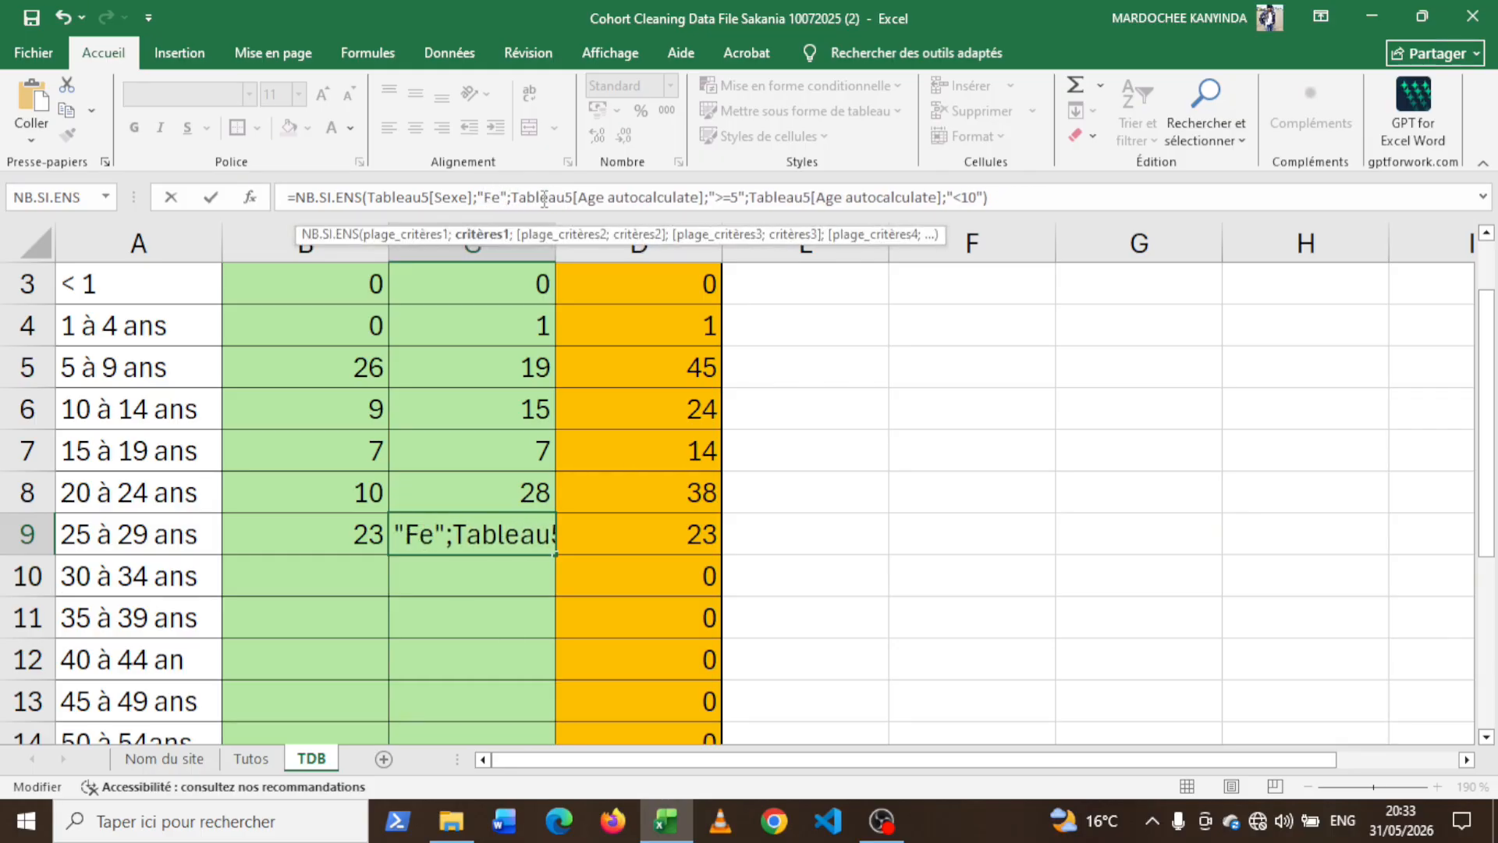
type("minin")
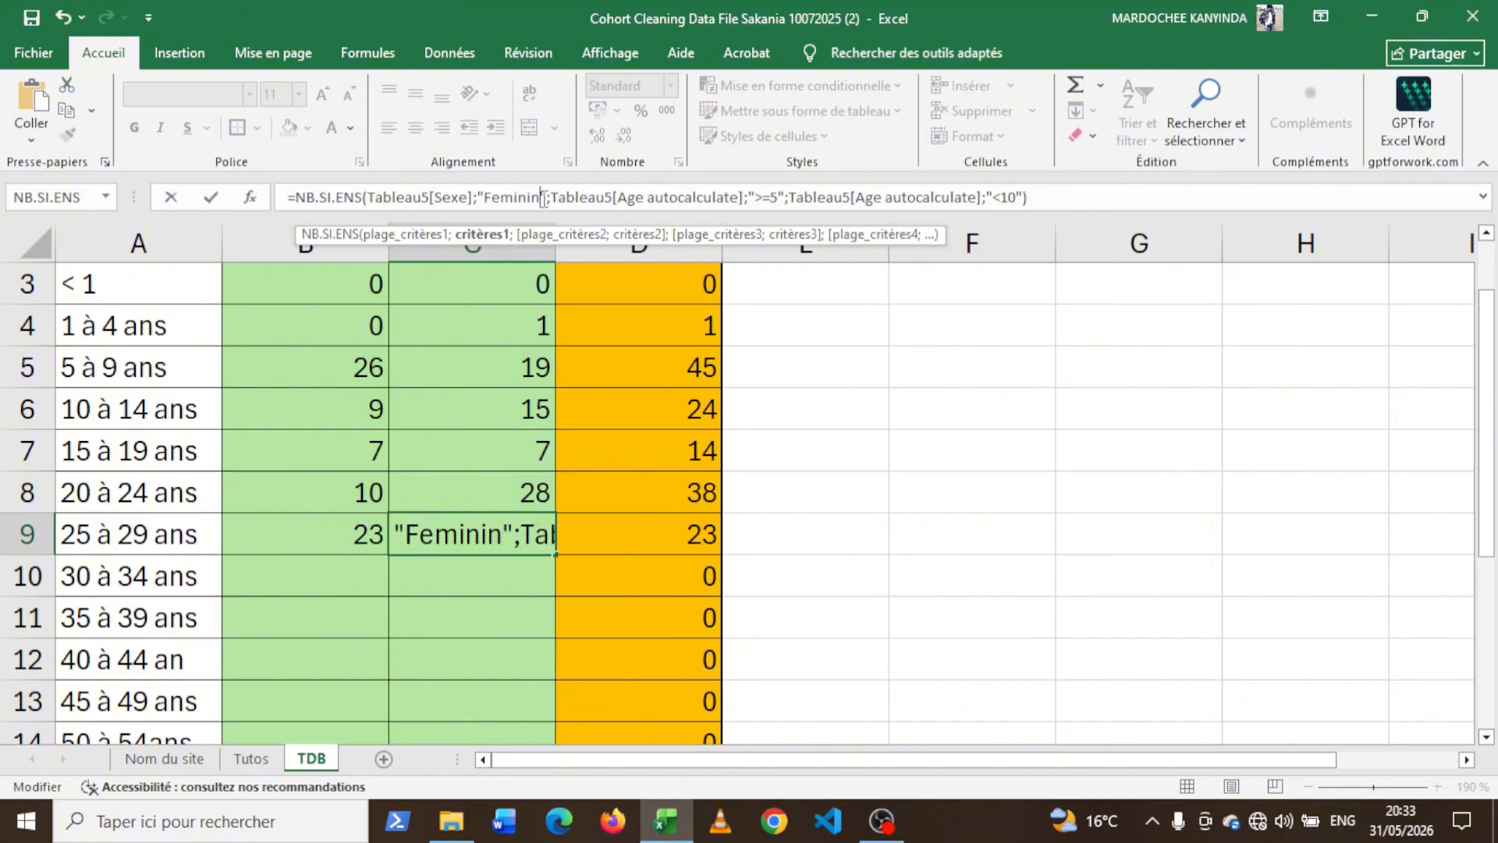
Step: Set the age criteria in C9's formula to ">=25" and "<30" and enter it
left_click(1017, 196)
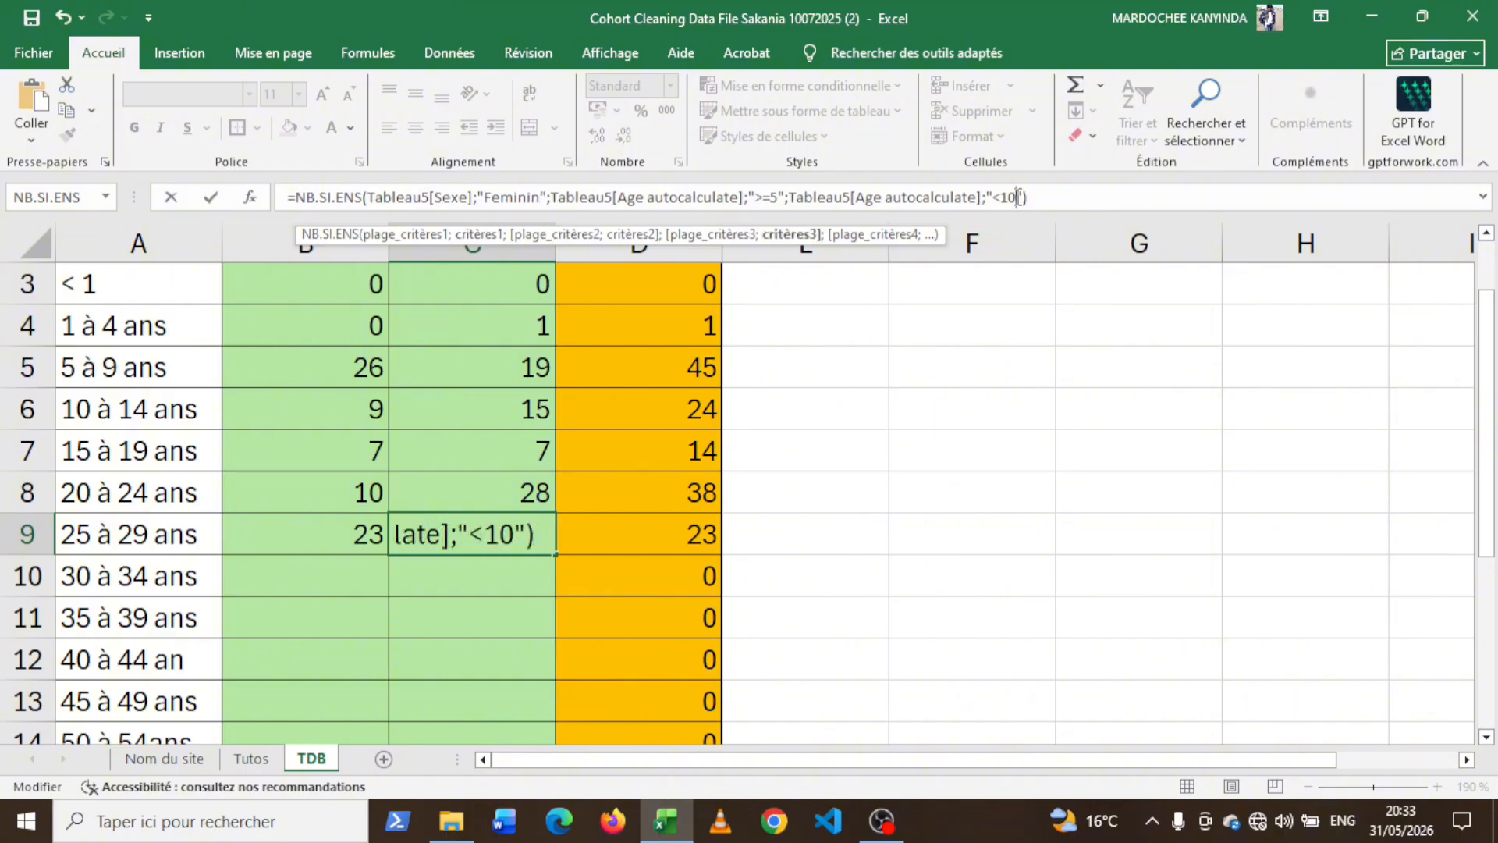
left_click(779, 197)
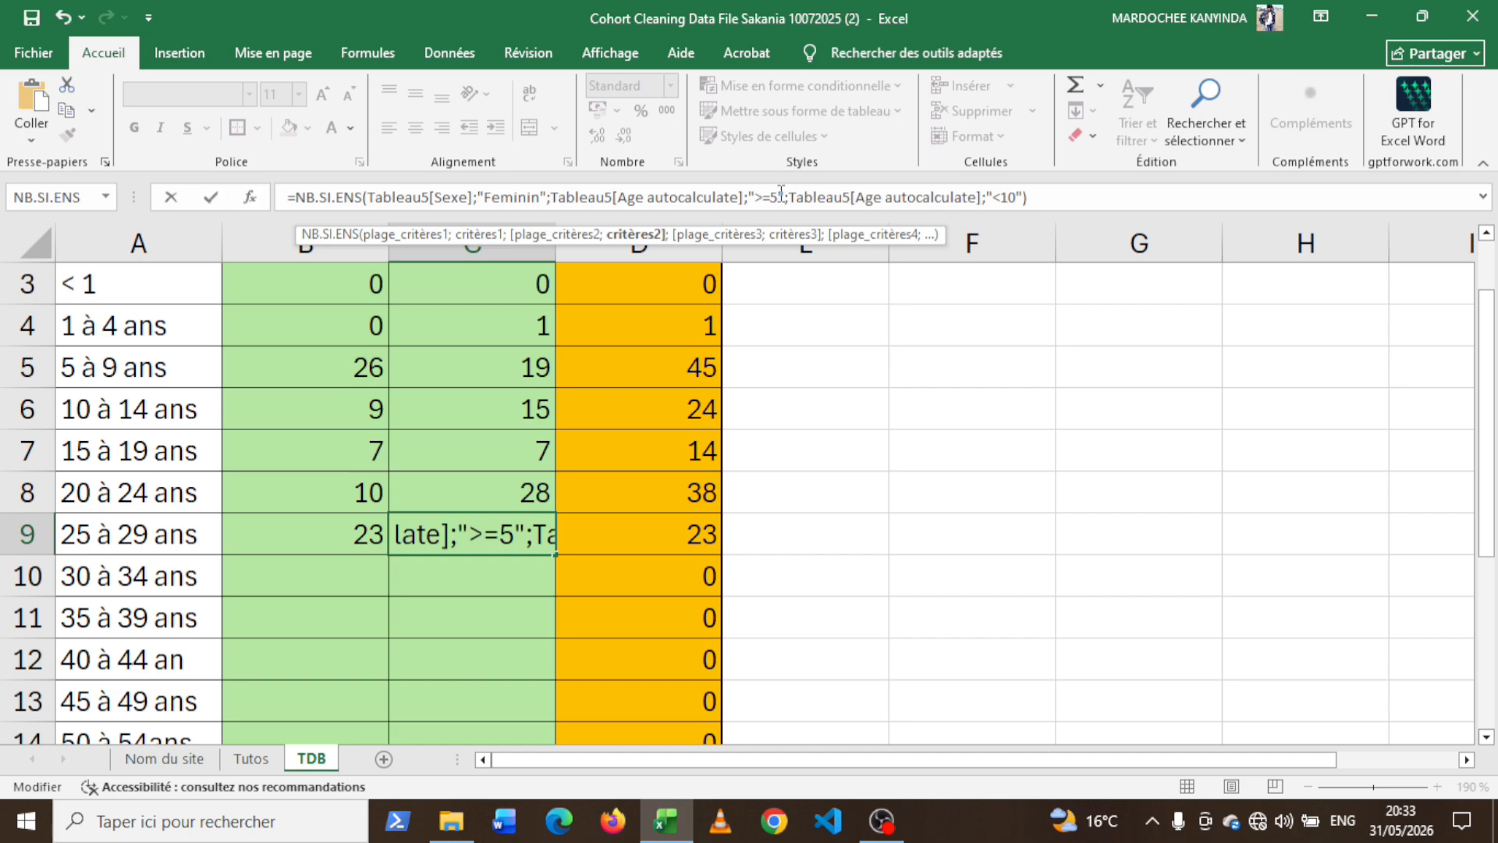
key("BackSpace")
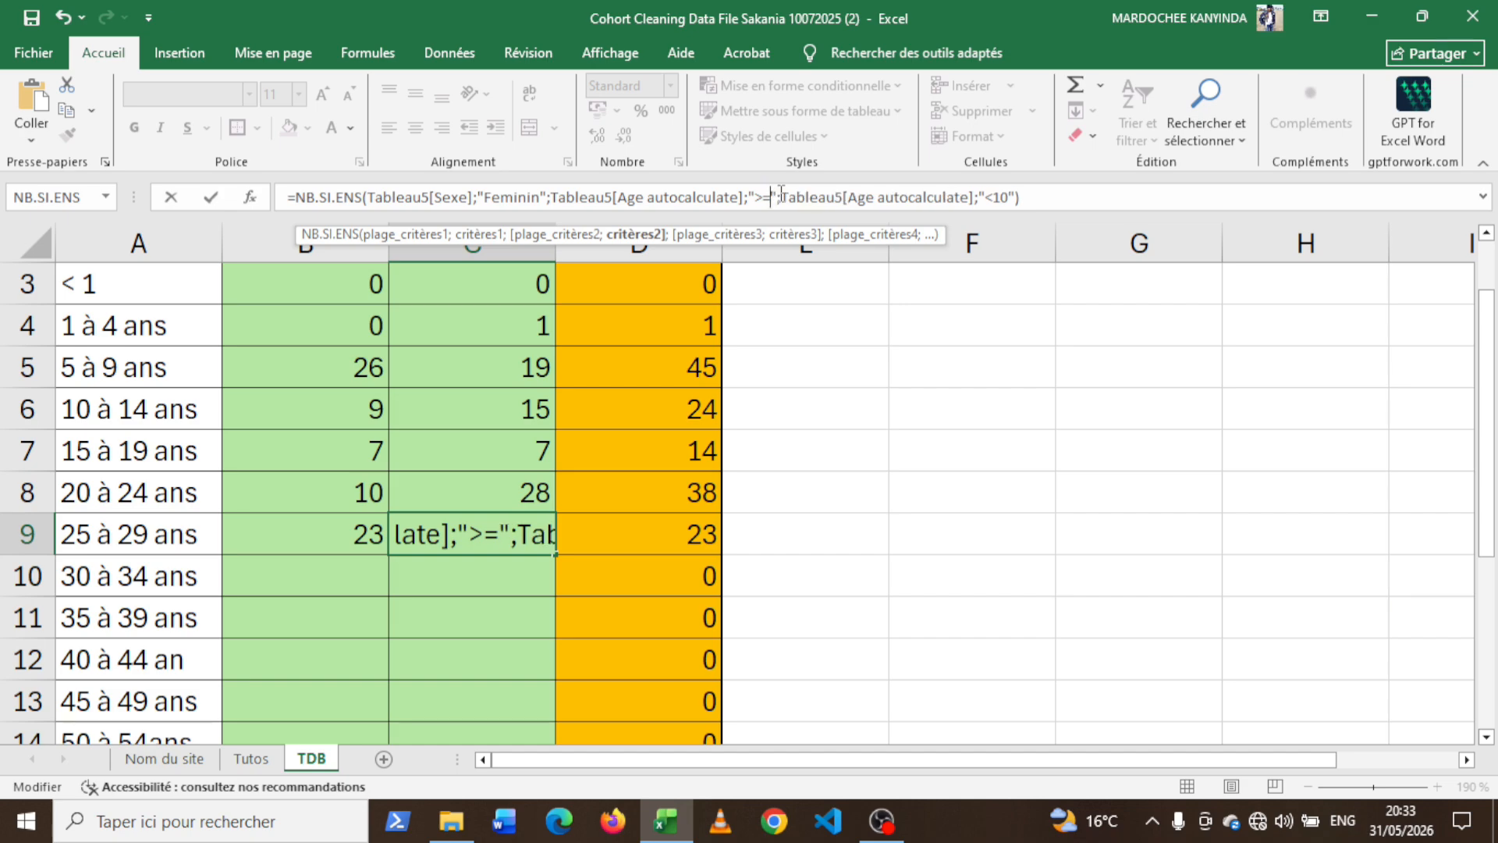
type("25")
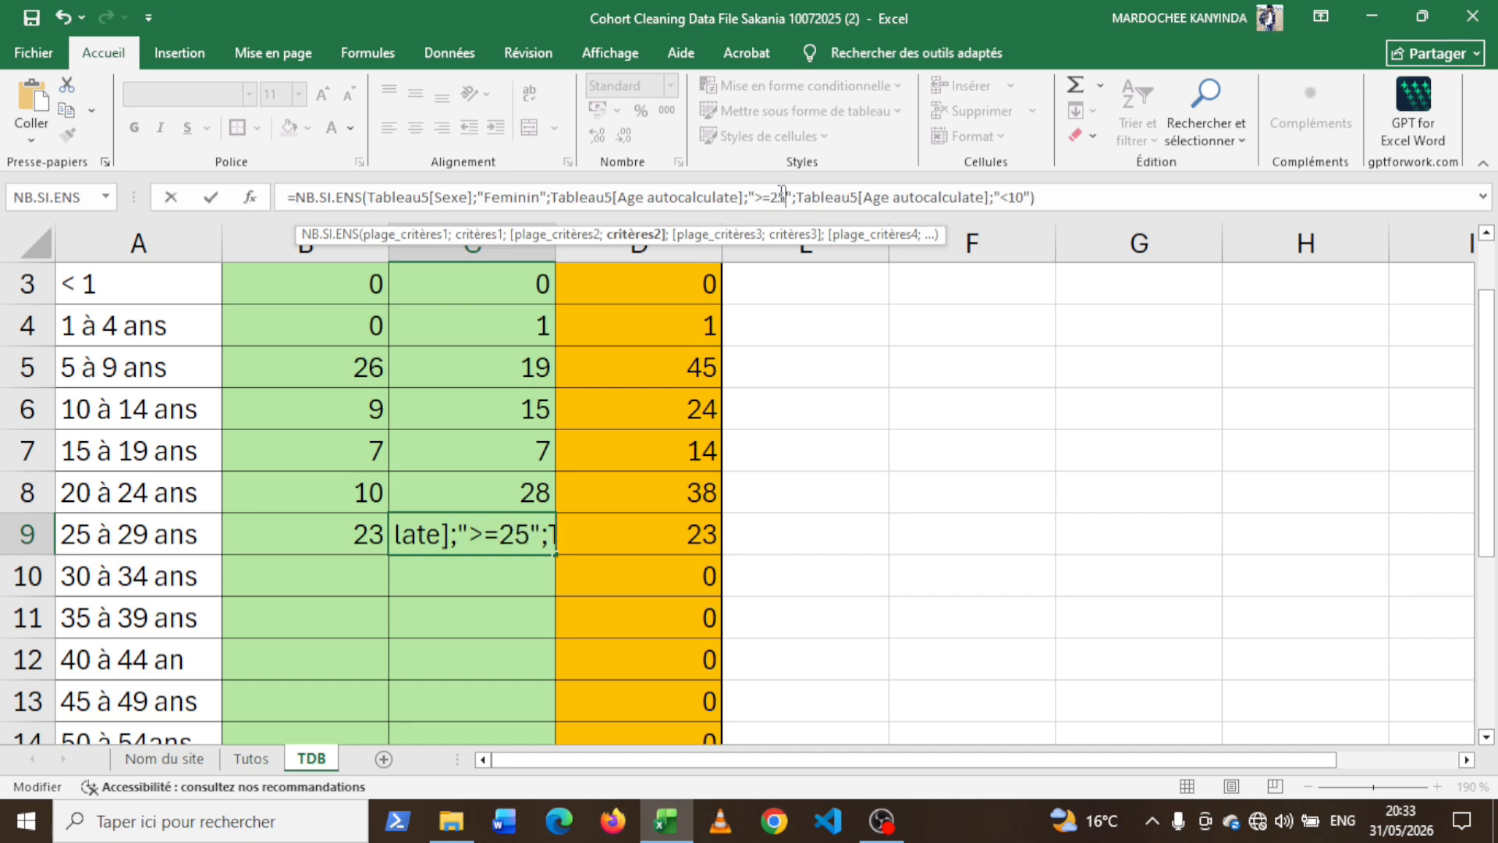
left_click(1027, 198)
key("BackSpace")
key("BackSpace")
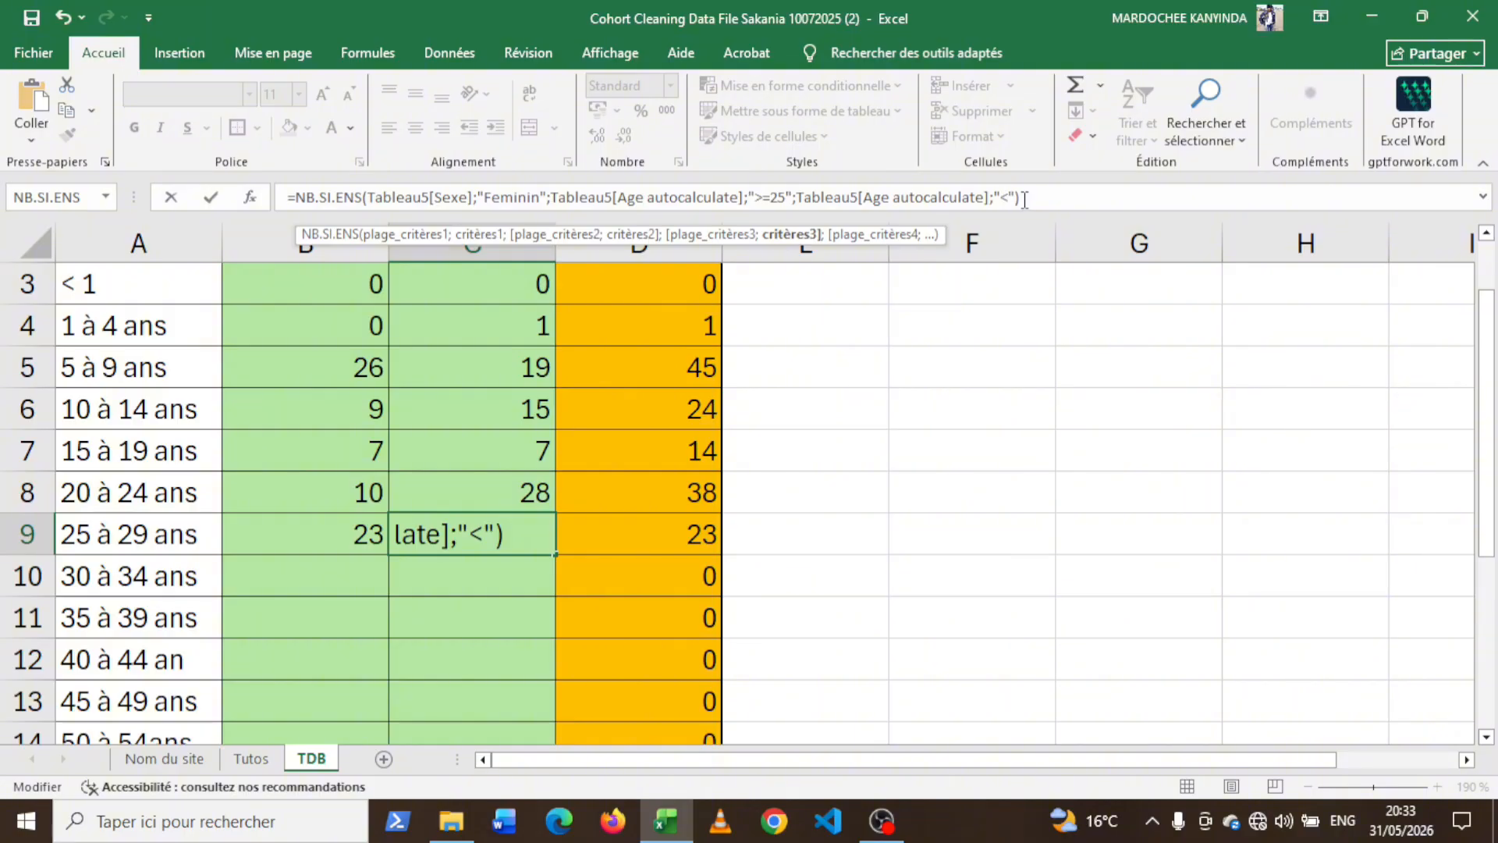
type("30")
key("Return")
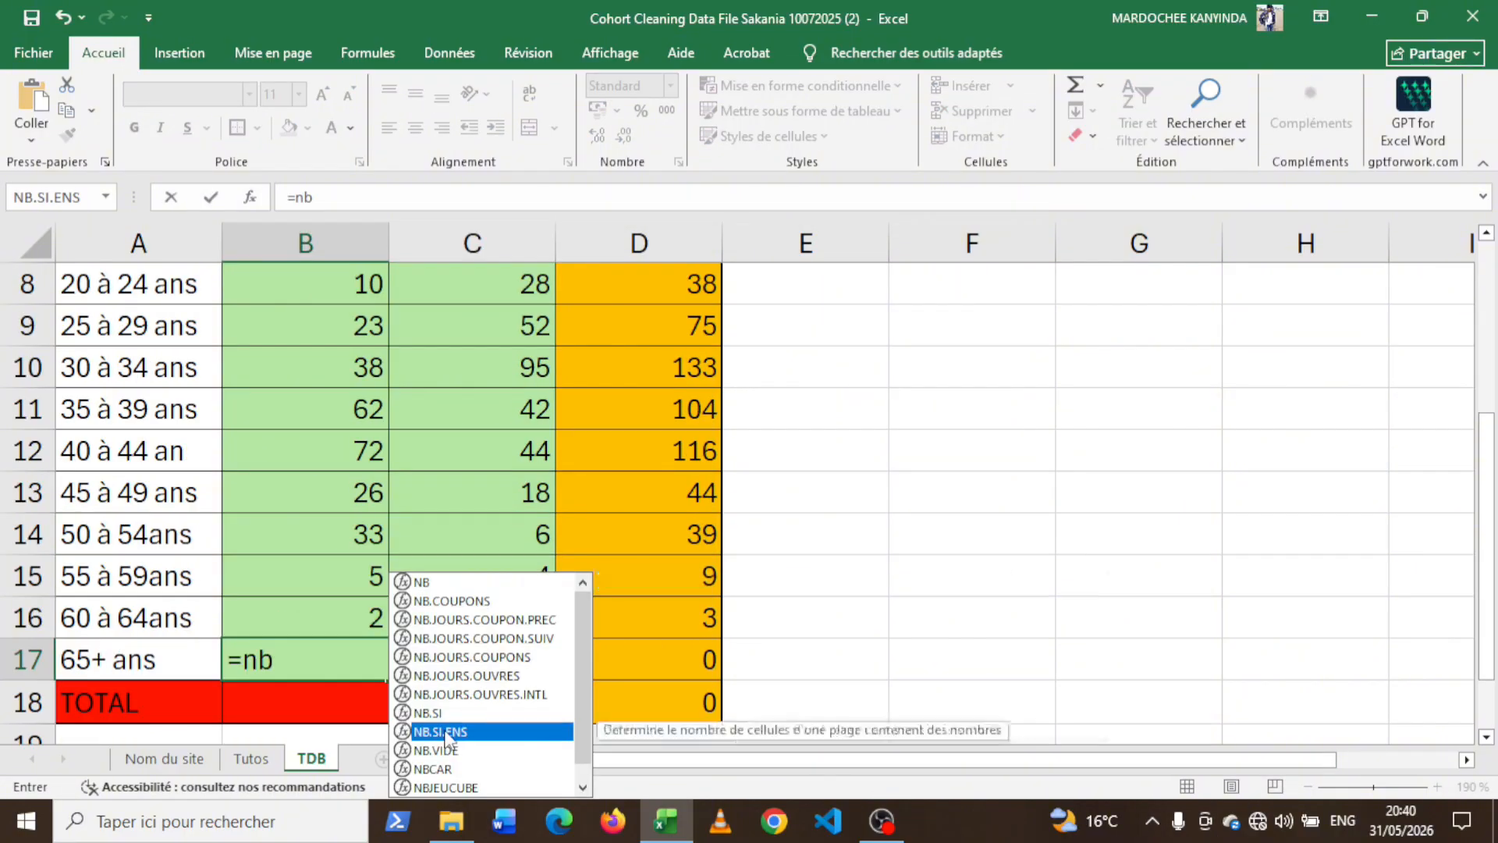
Step: Begin an NB.SI.ENS formula in B17 for 65+ ans with the Tutos table's Sexe column and the criterion "Masculin"
key("Tab")
left_click(391, 199)
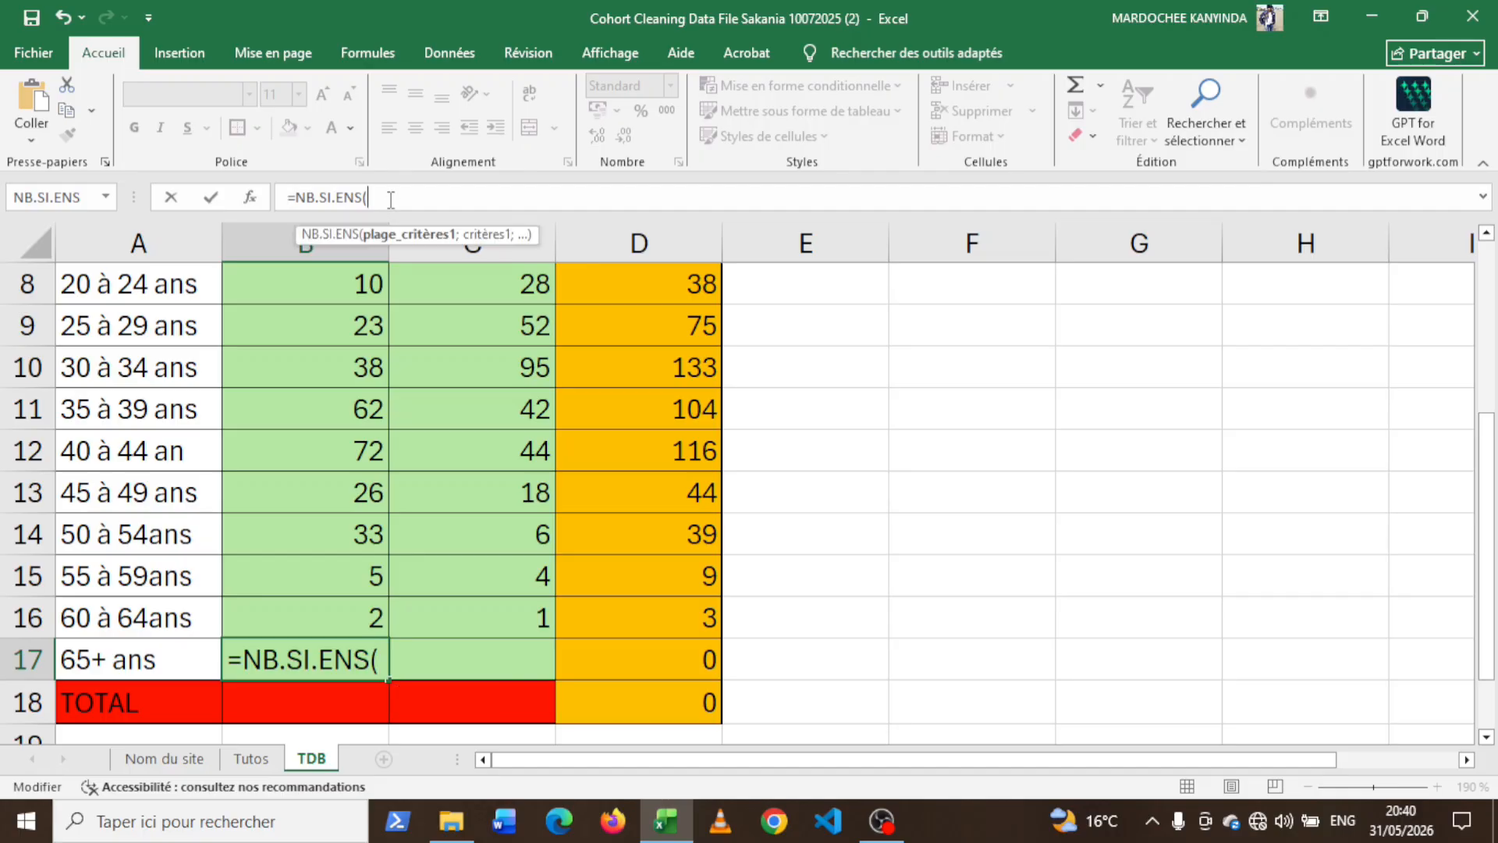
left_click(251, 758)
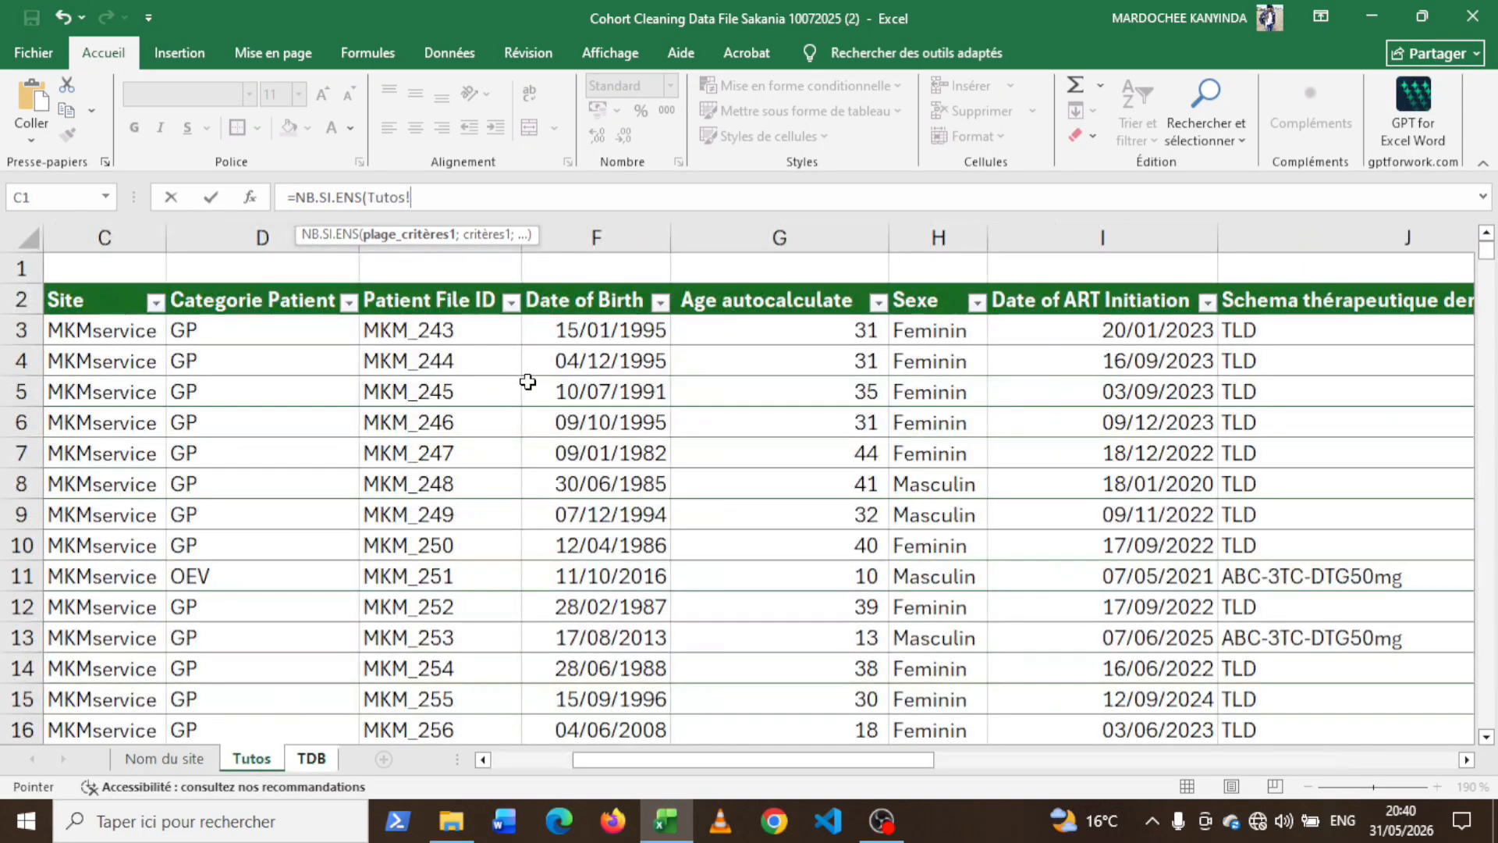
left_click(919, 298)
left_click(518, 198)
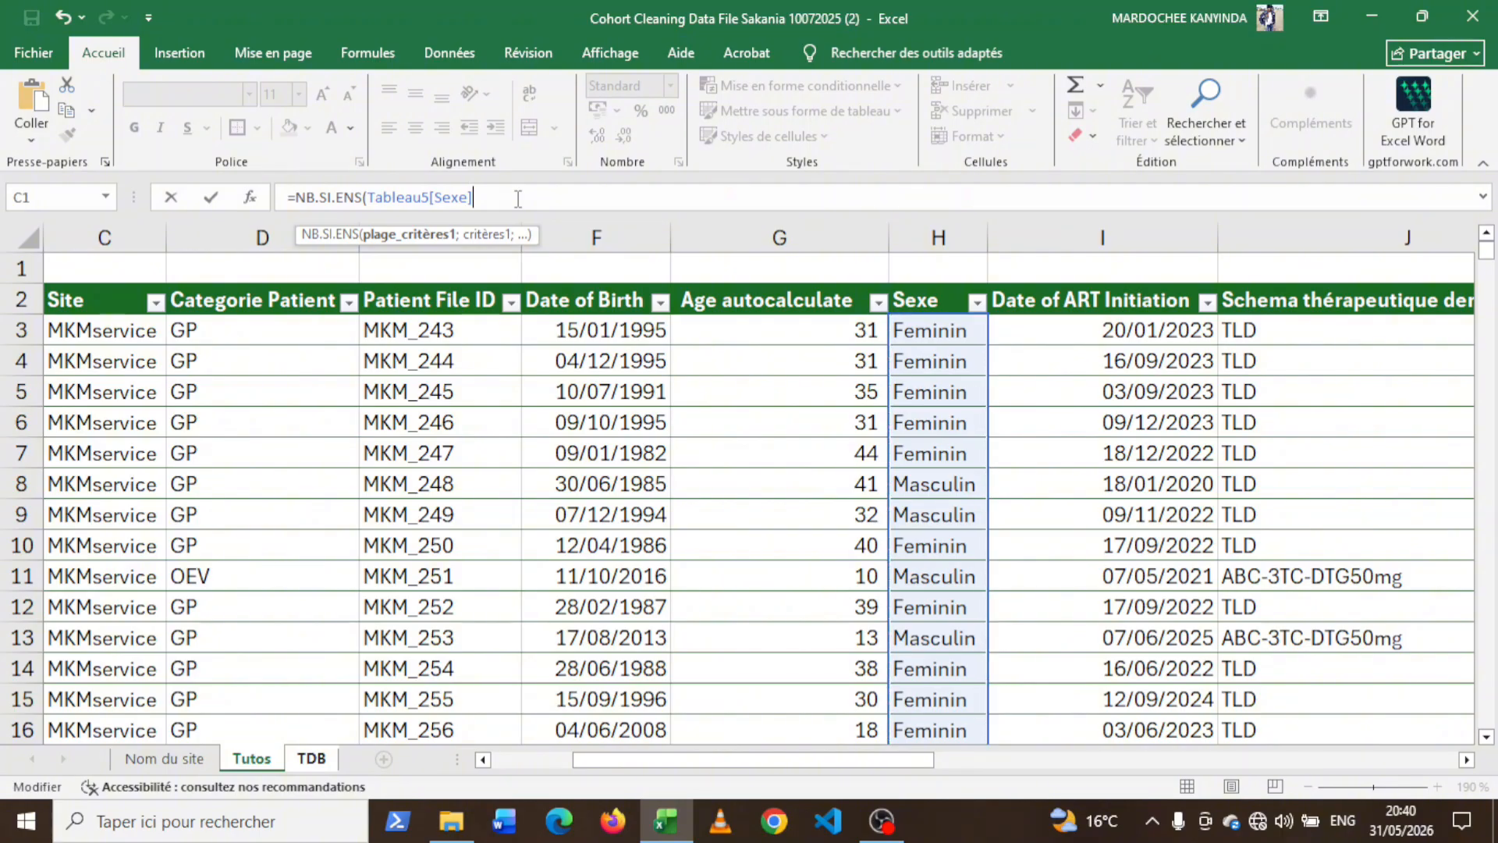
type(";")
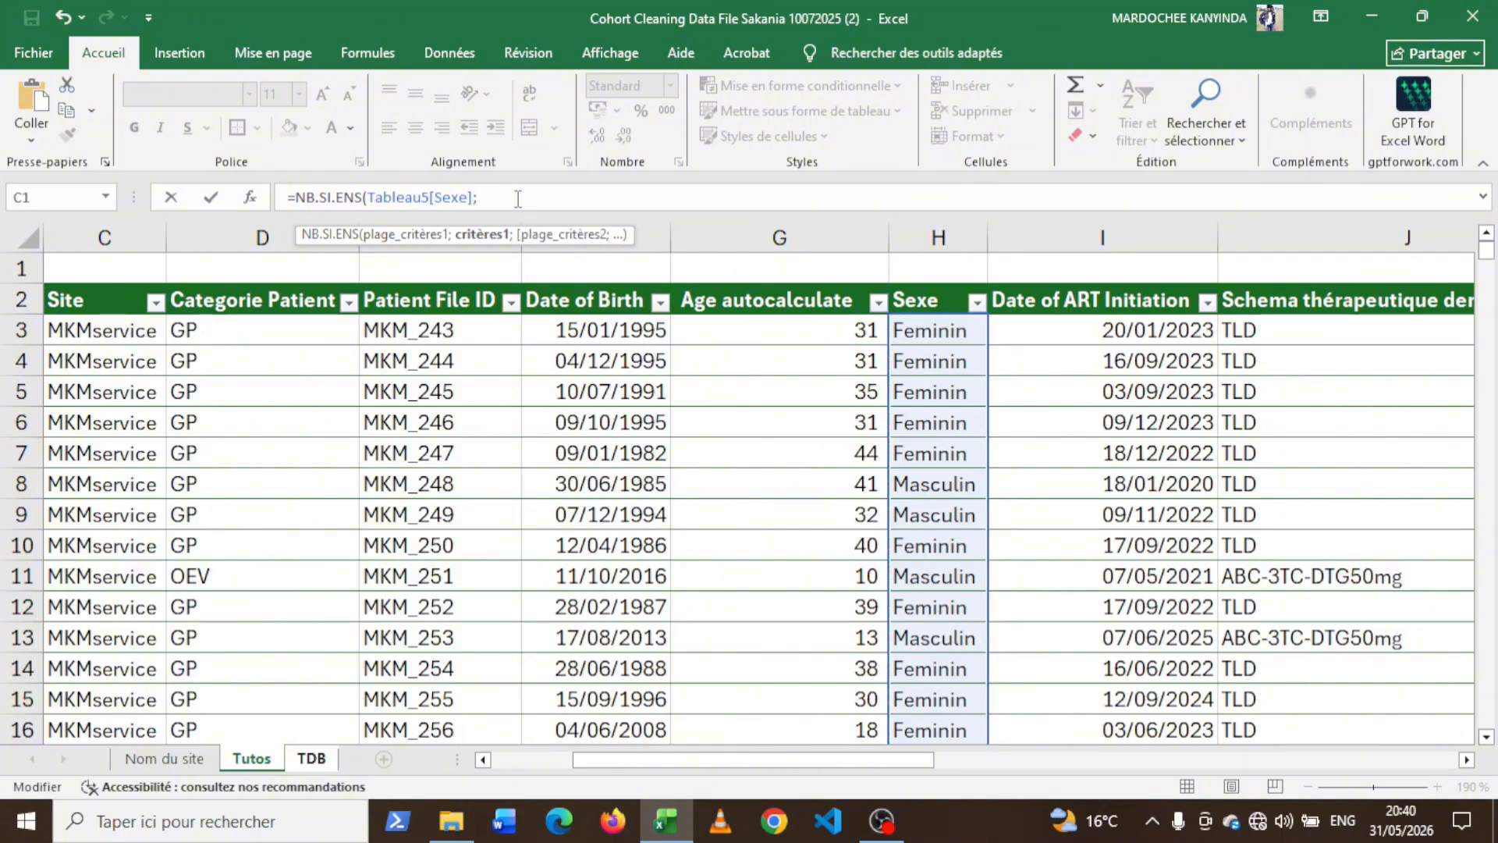
type("\"Masculin")
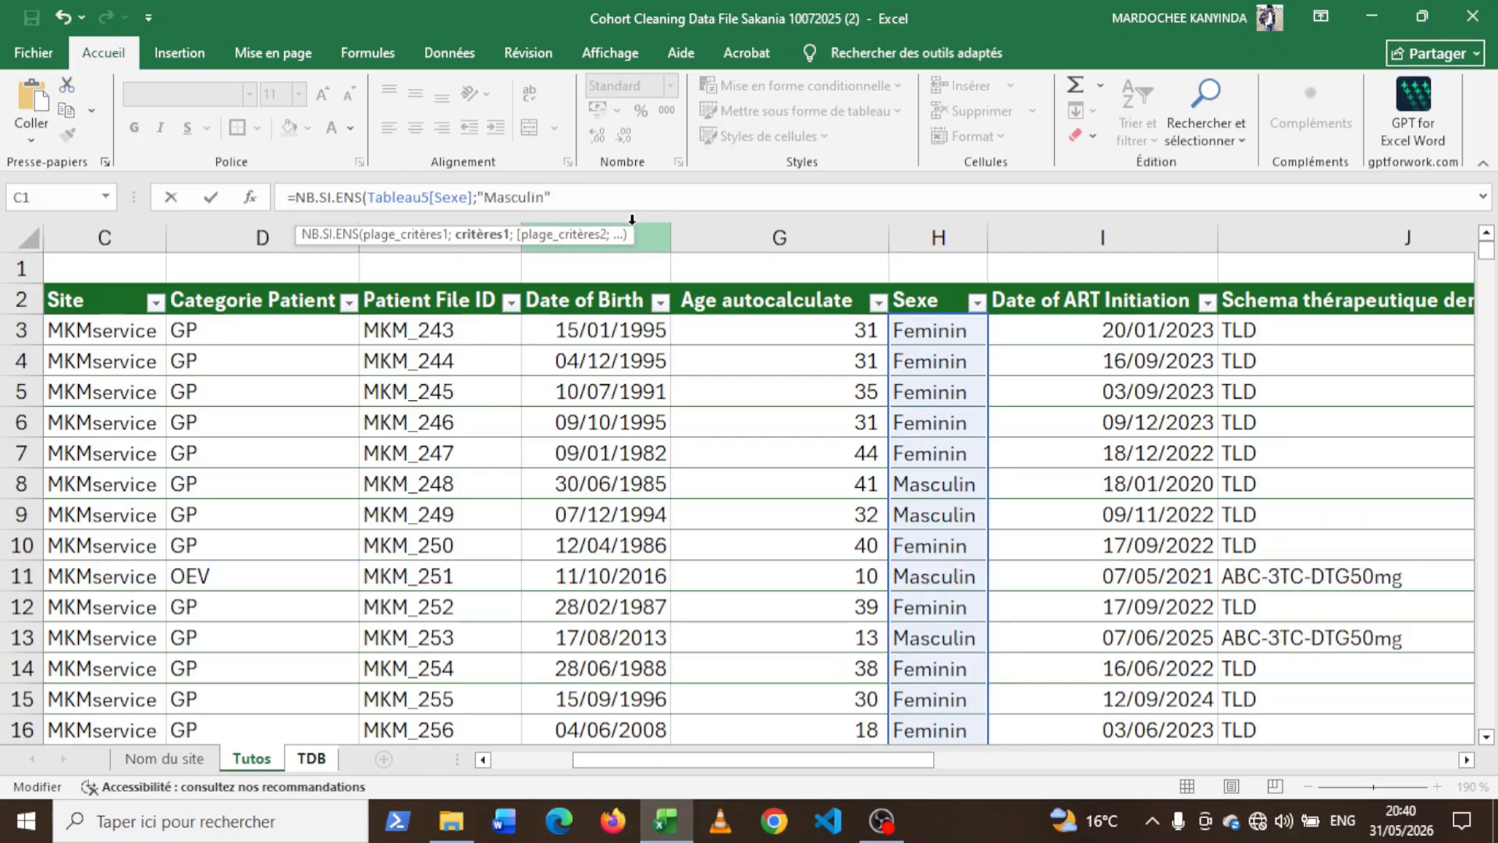
type("\";")
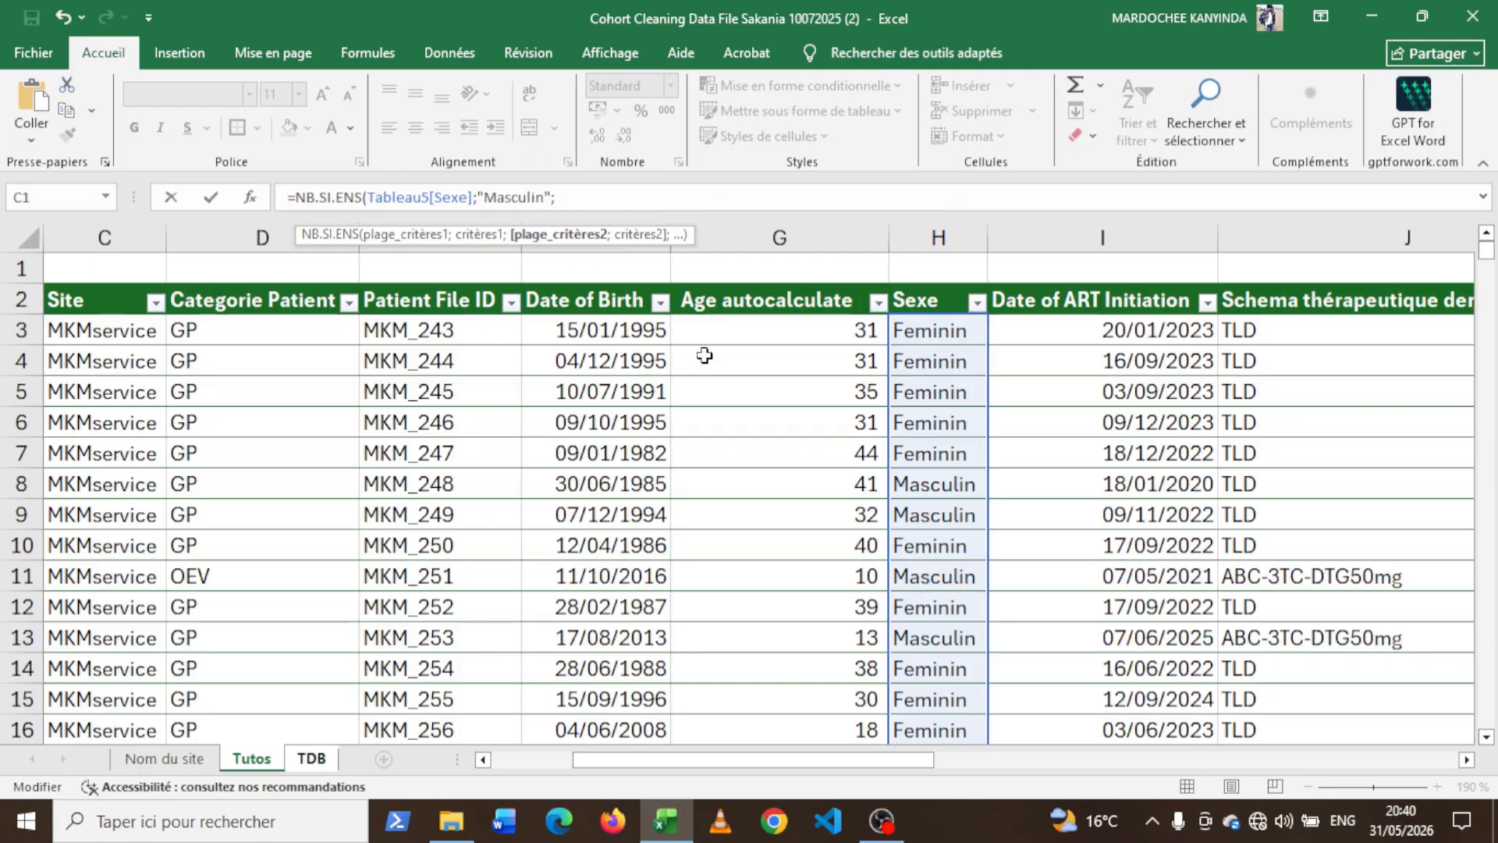
Step: Complete B17's formula with the Age autocalculate column and the criterion ">=65", and enter it
left_click(760, 285)
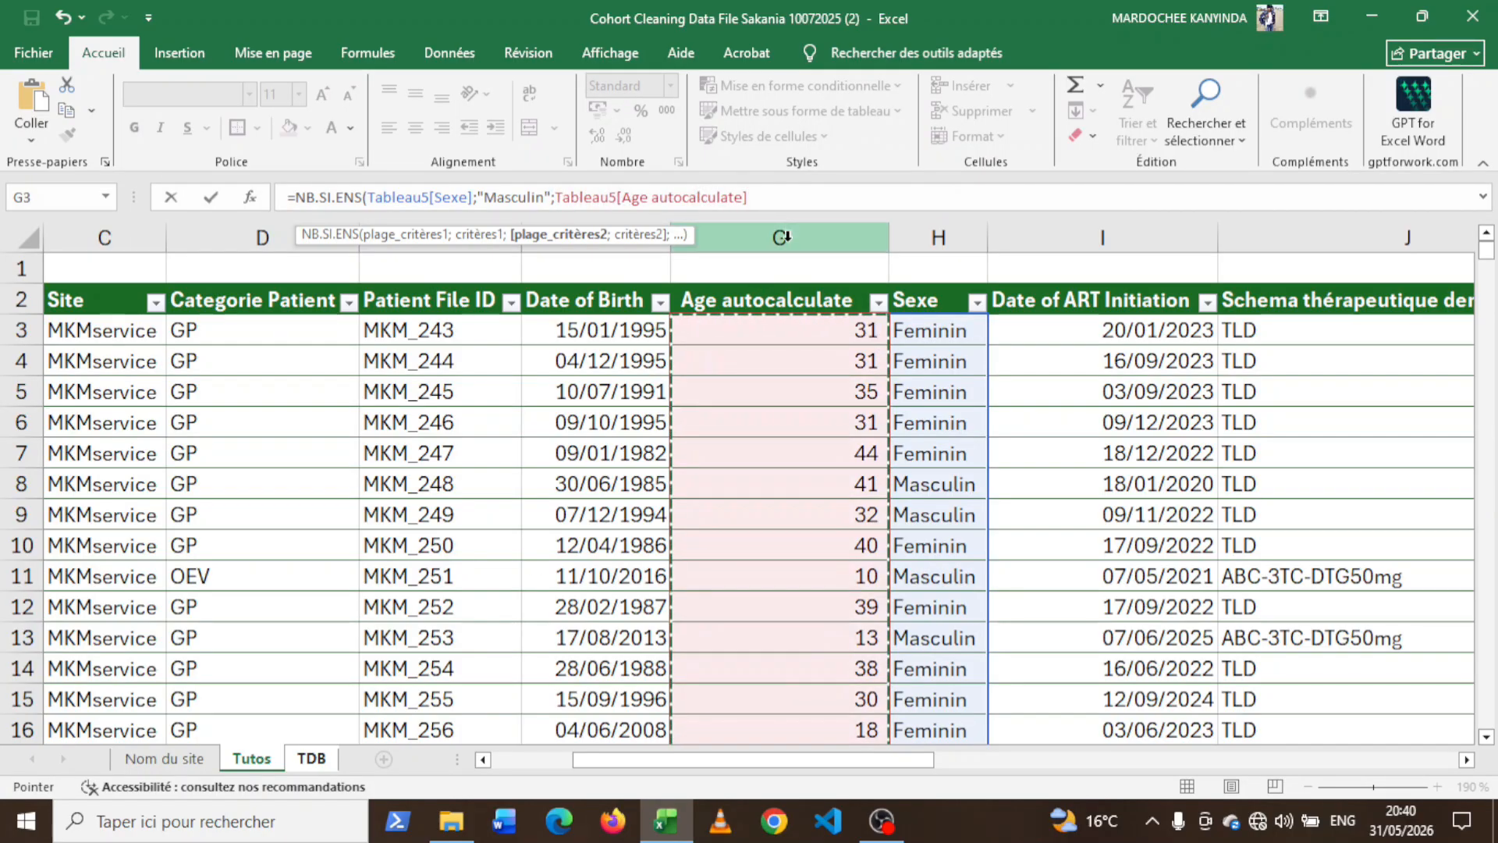
left_click(781, 191)
type(";\">")
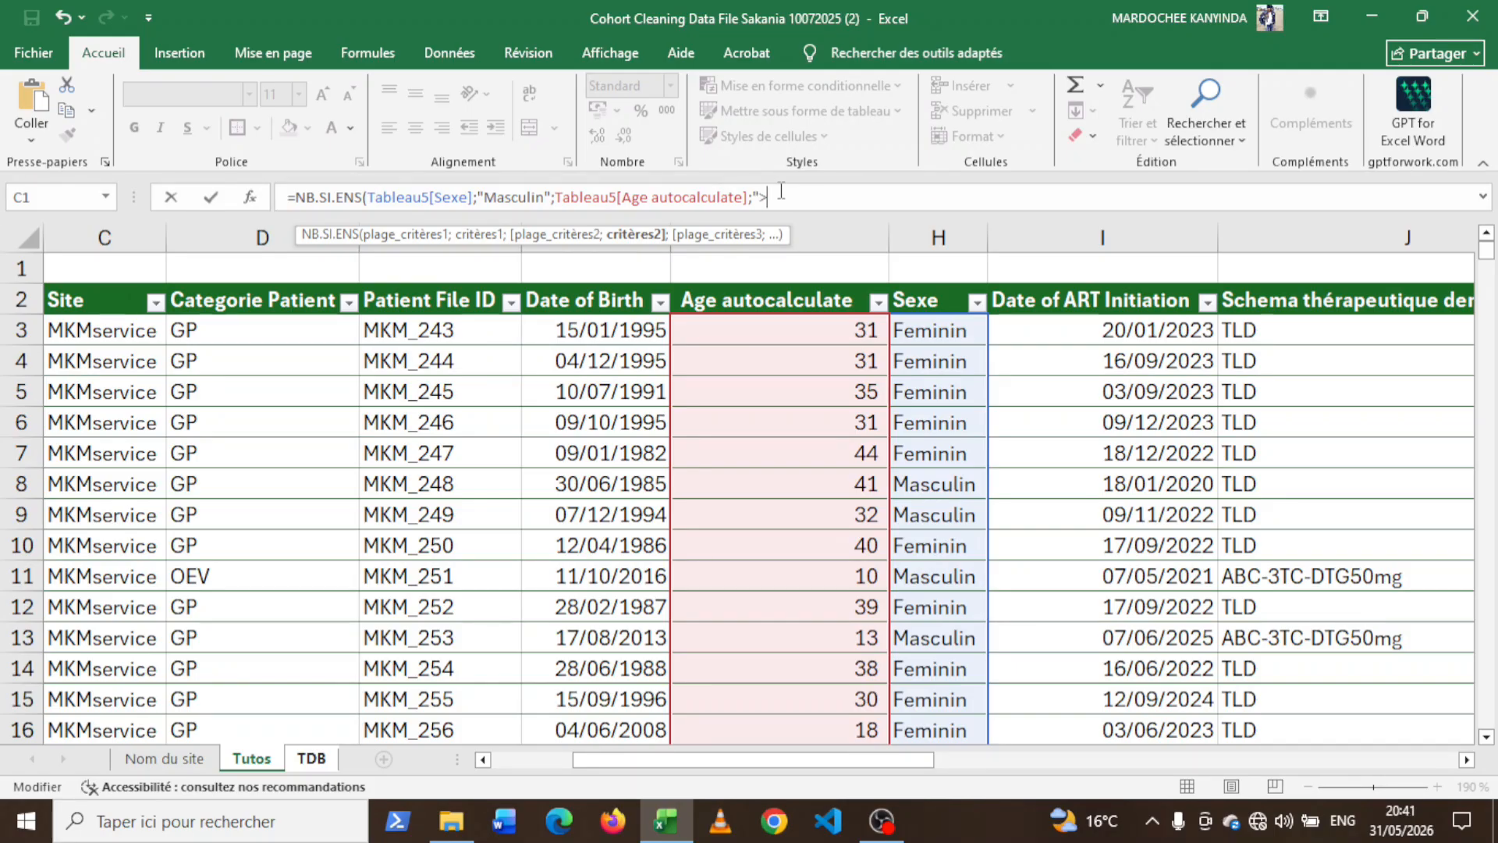
type("=")
left_click(323, 763)
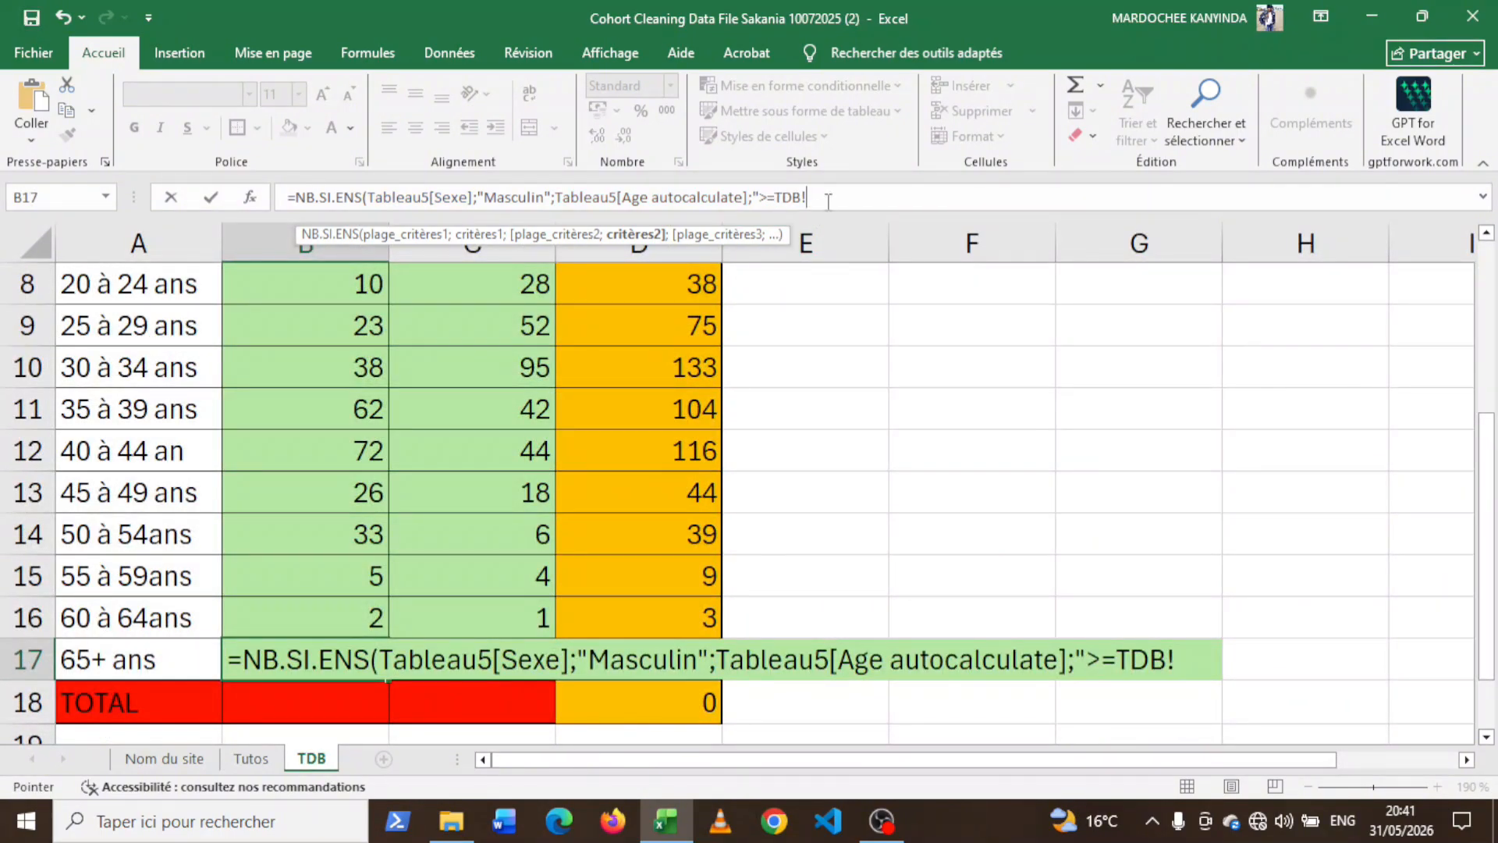
key("BackSpace")
key("BackSpace")
key("BackSpace")
key("BackSpace")
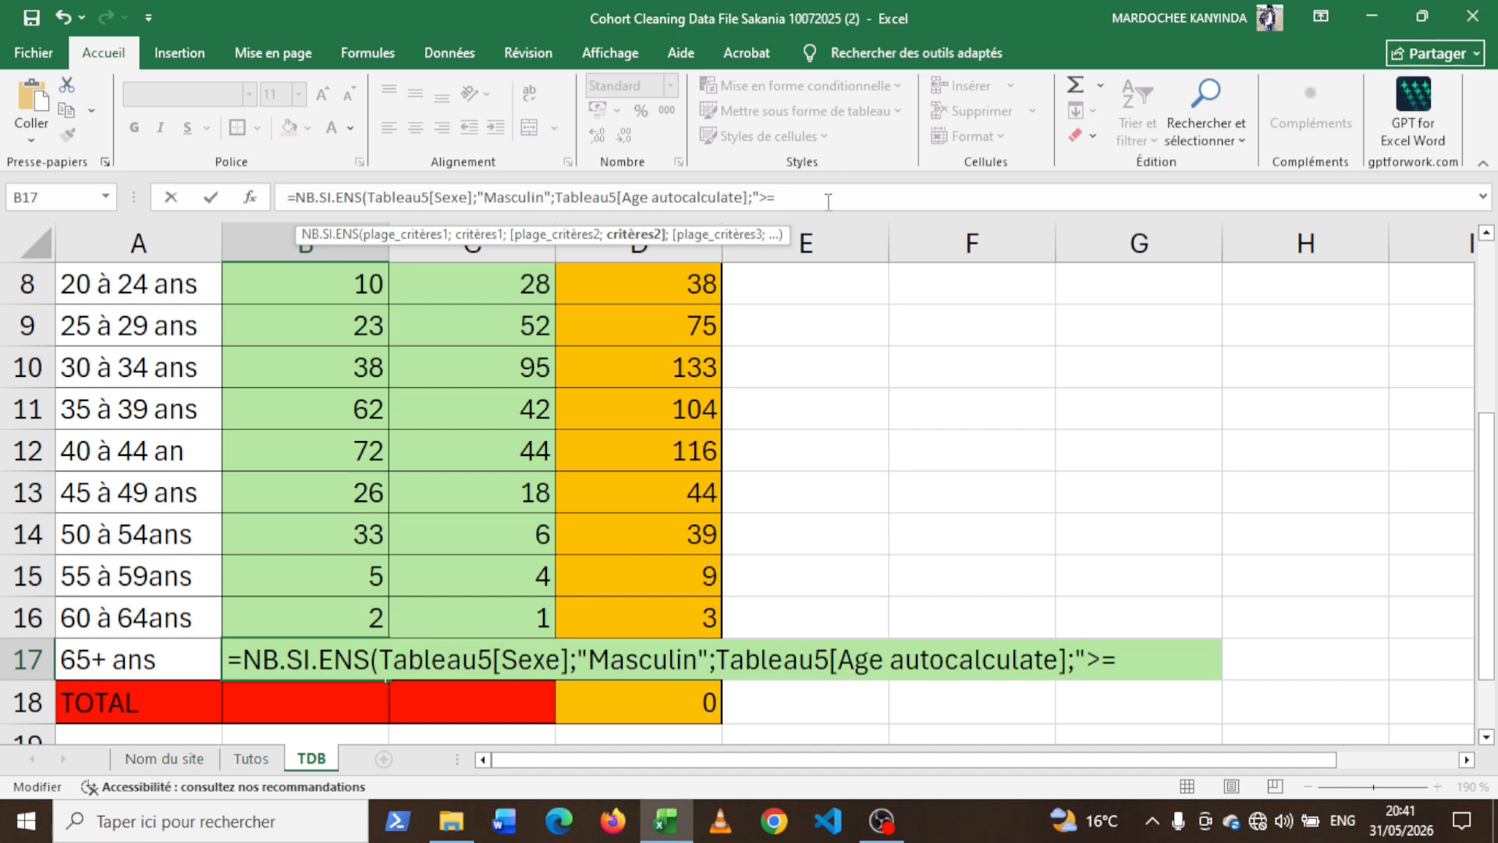
type("65\"")
key("Return")
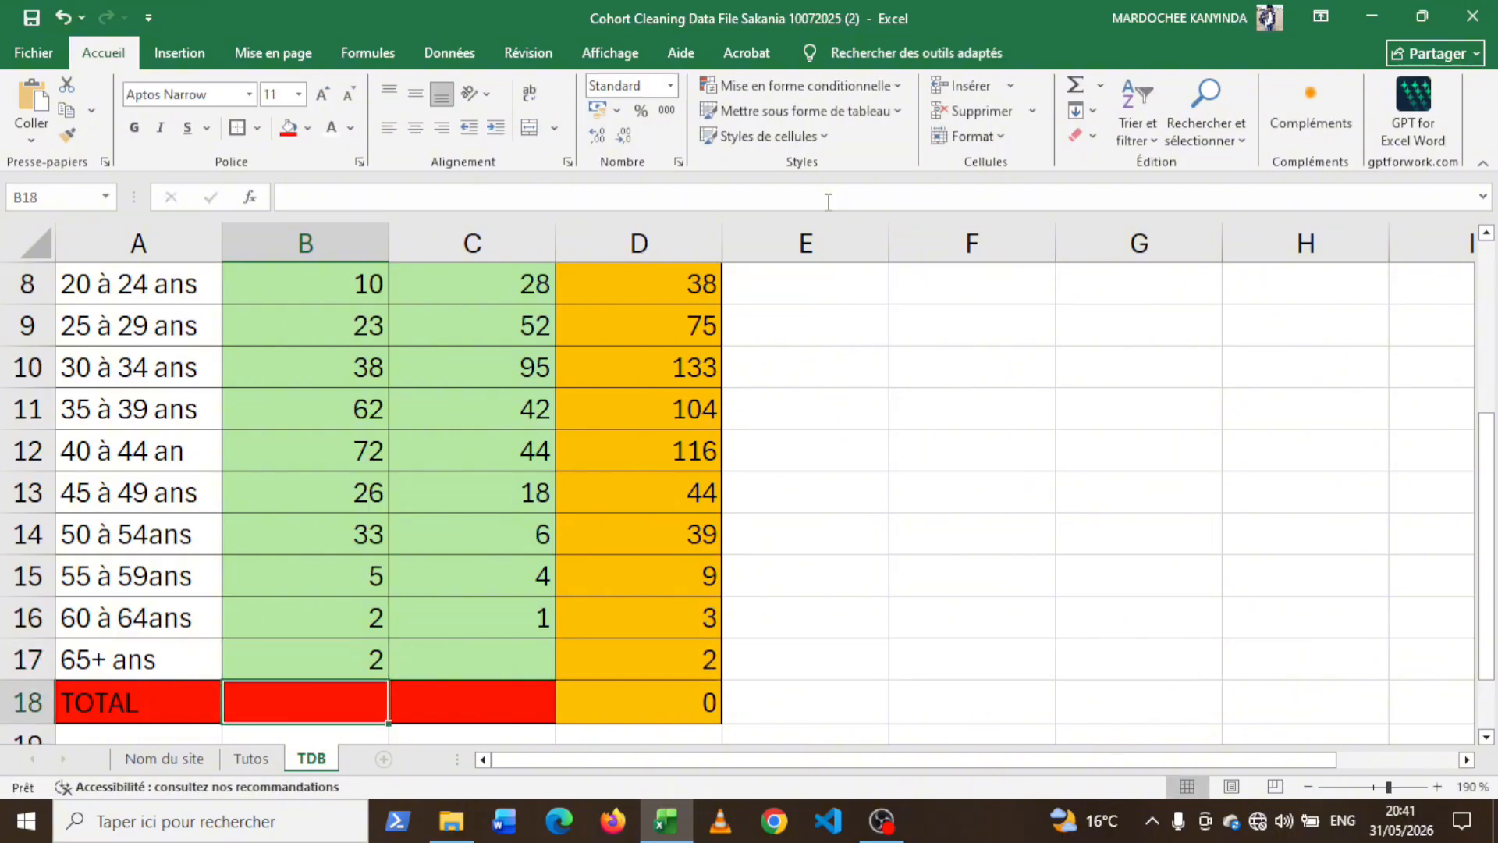
Step: Copy the text of B17's male 65+ ans NB.SI.ENS formula into C17
left_click(339, 663)
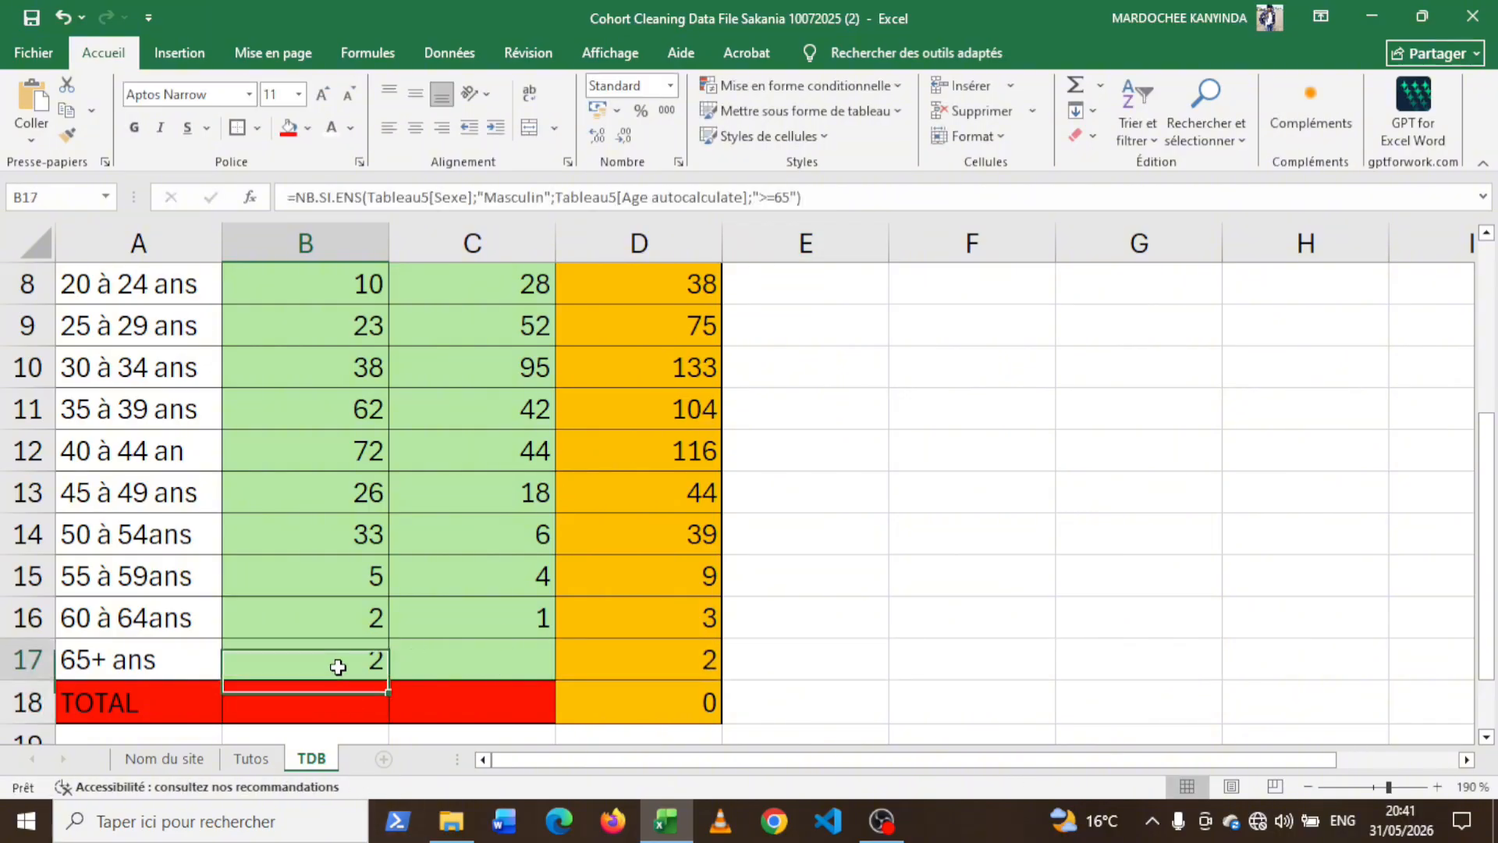
left_click(818, 199)
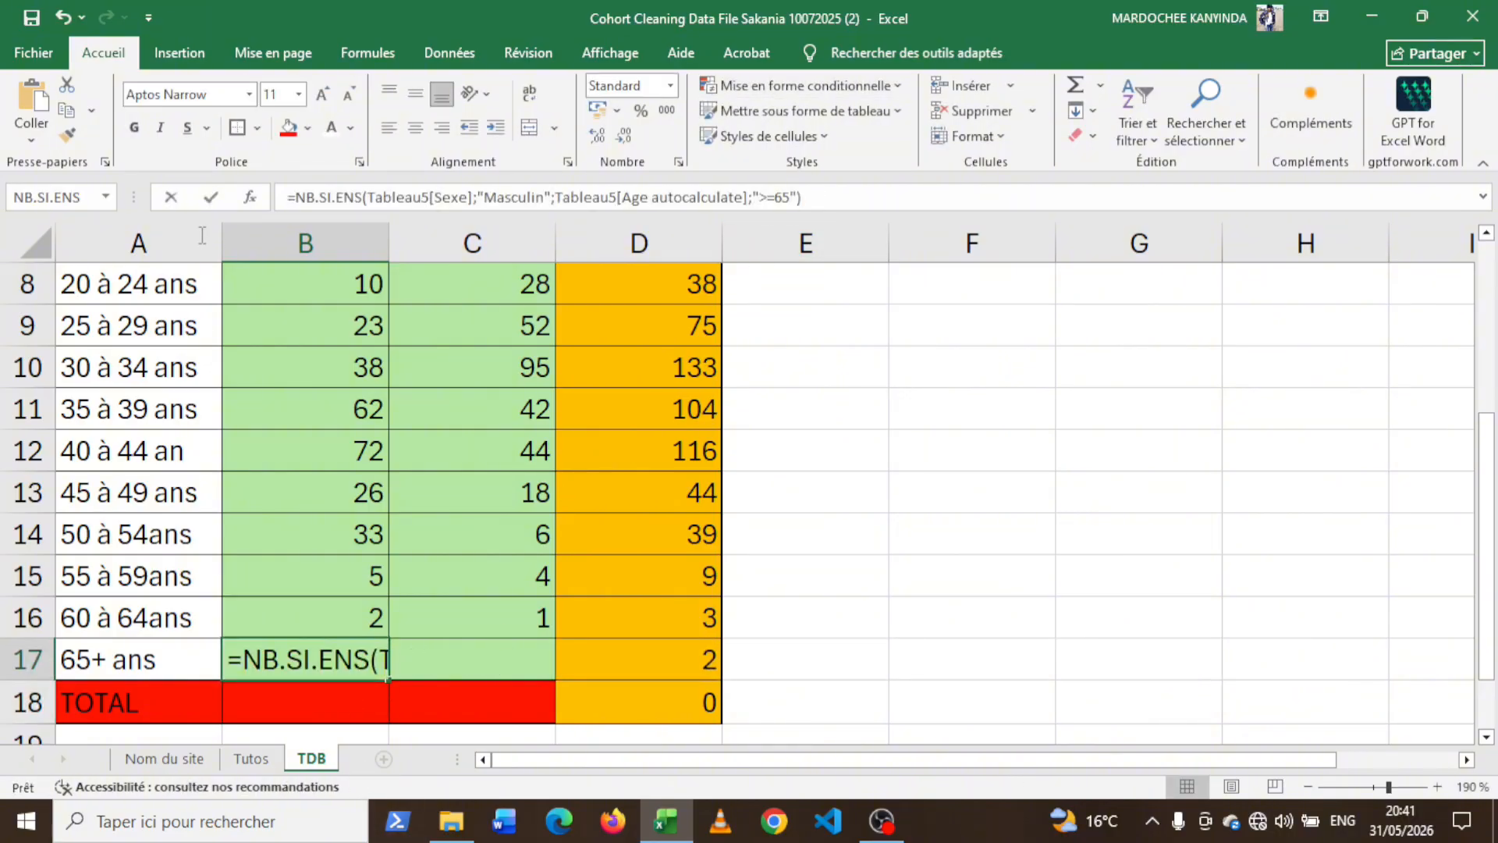
left_click_drag(202, 236, 286, 194)
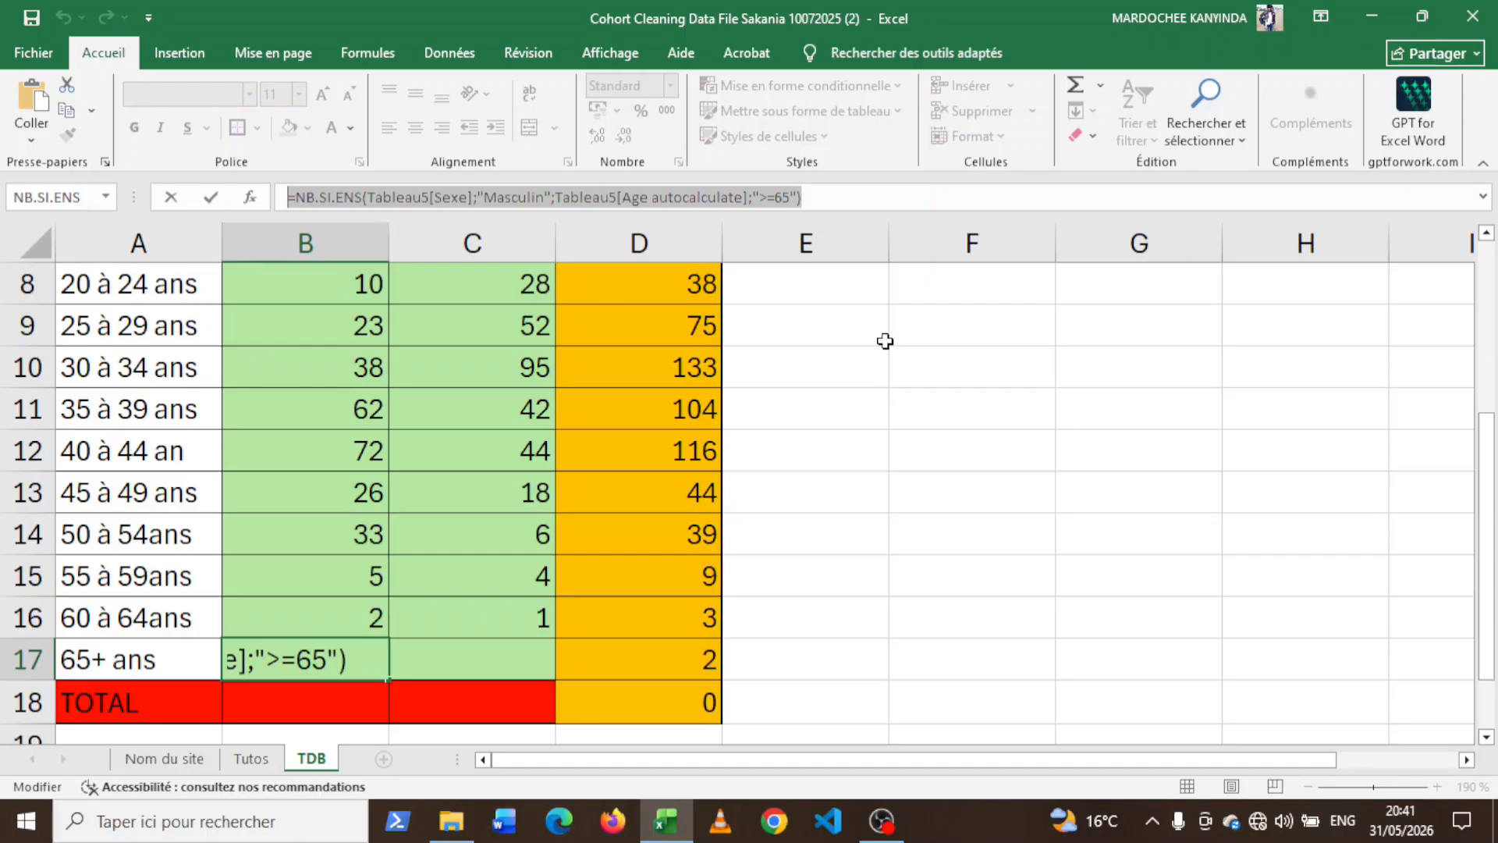
key("Escape")
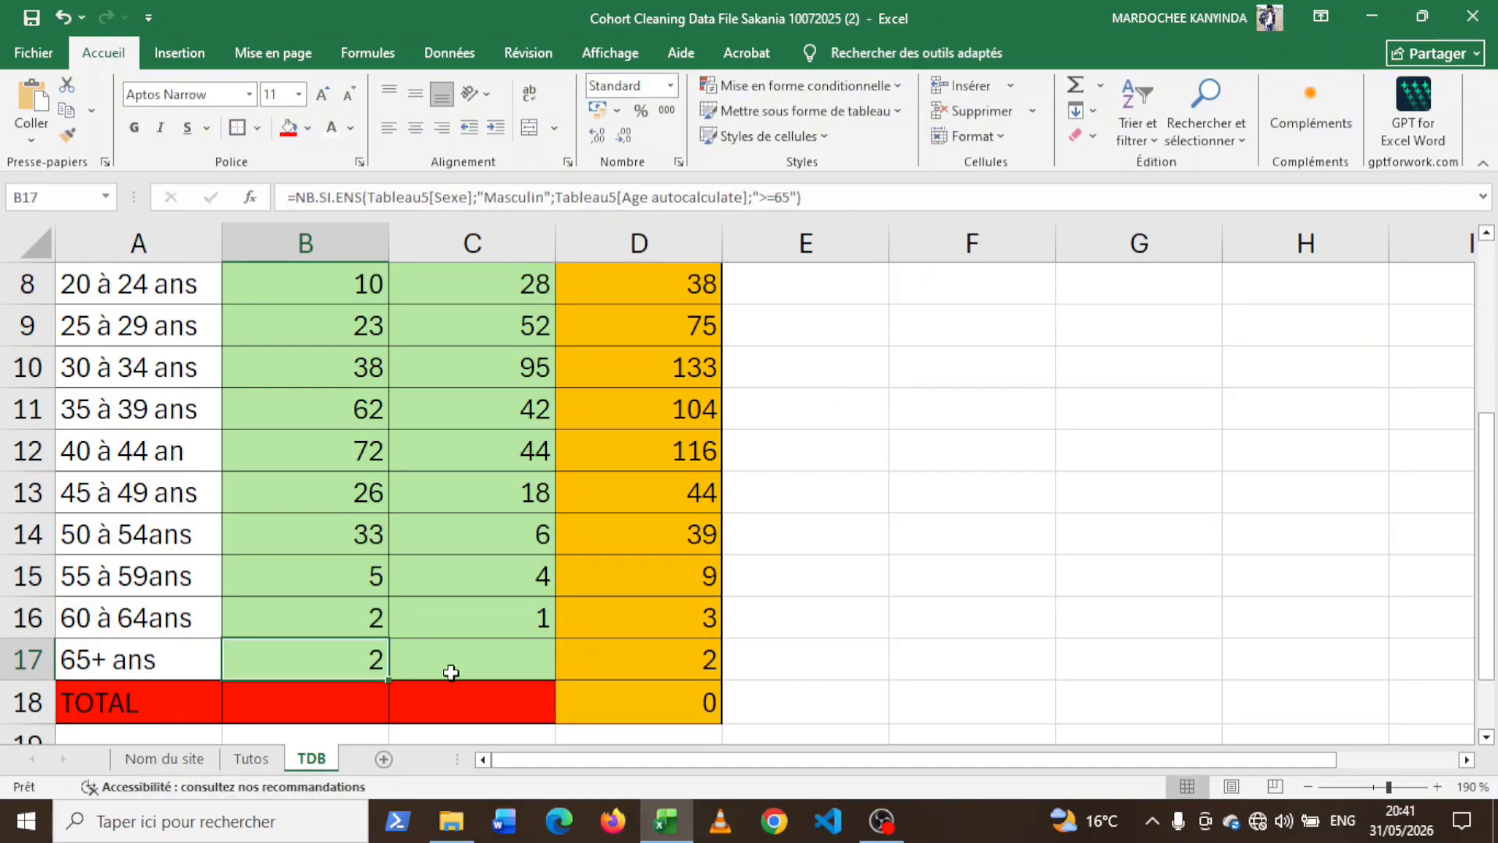
left_click(453, 661)
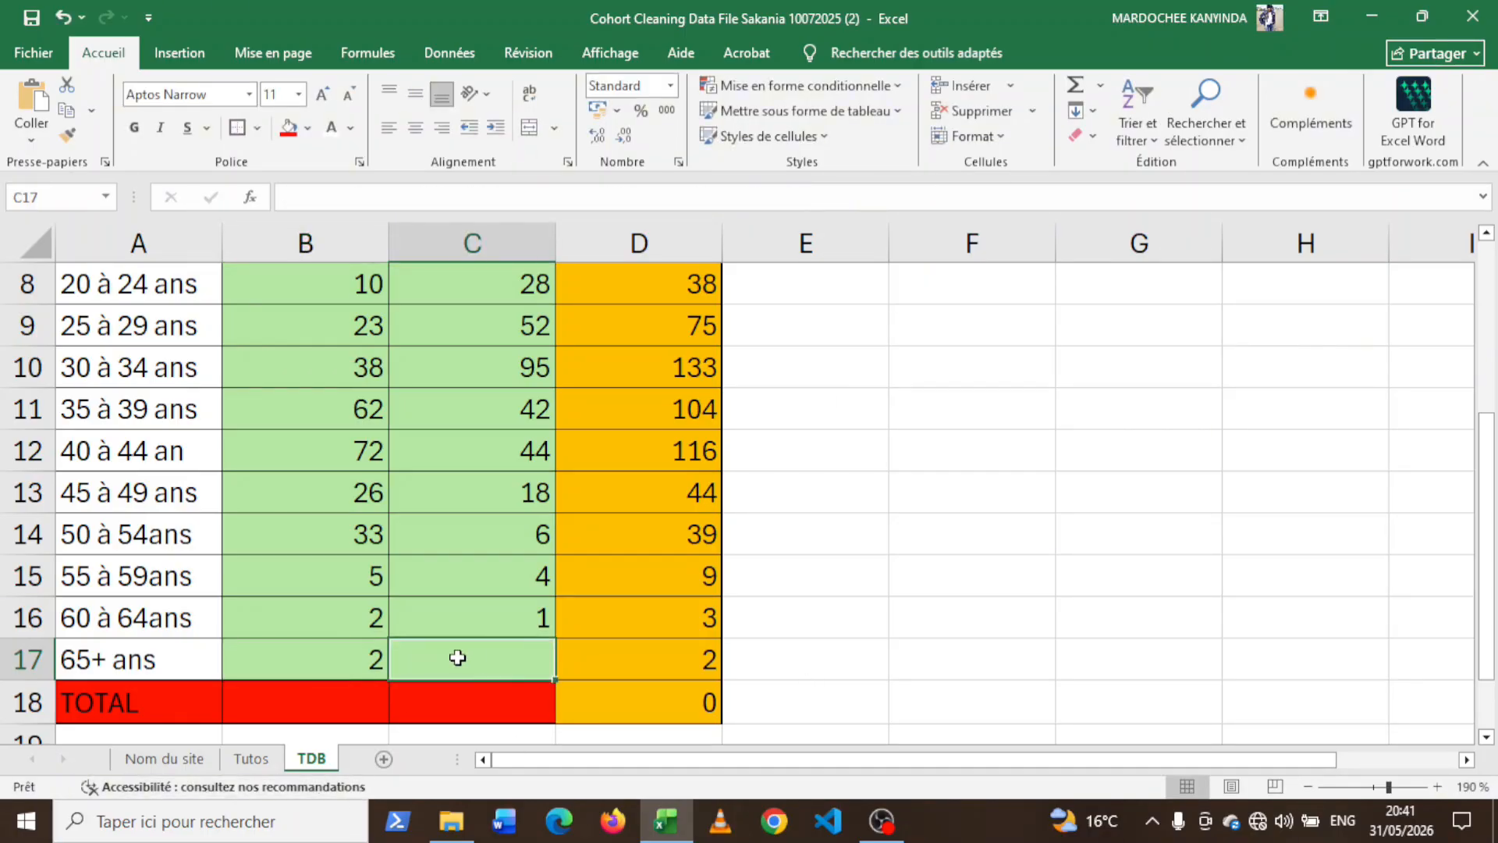
left_click(546, 195)
type("=NB.SI.ENS(Tableau5[Sexe];\"Masculin\";Tableau5[Age autocalculate];\">=65\")")
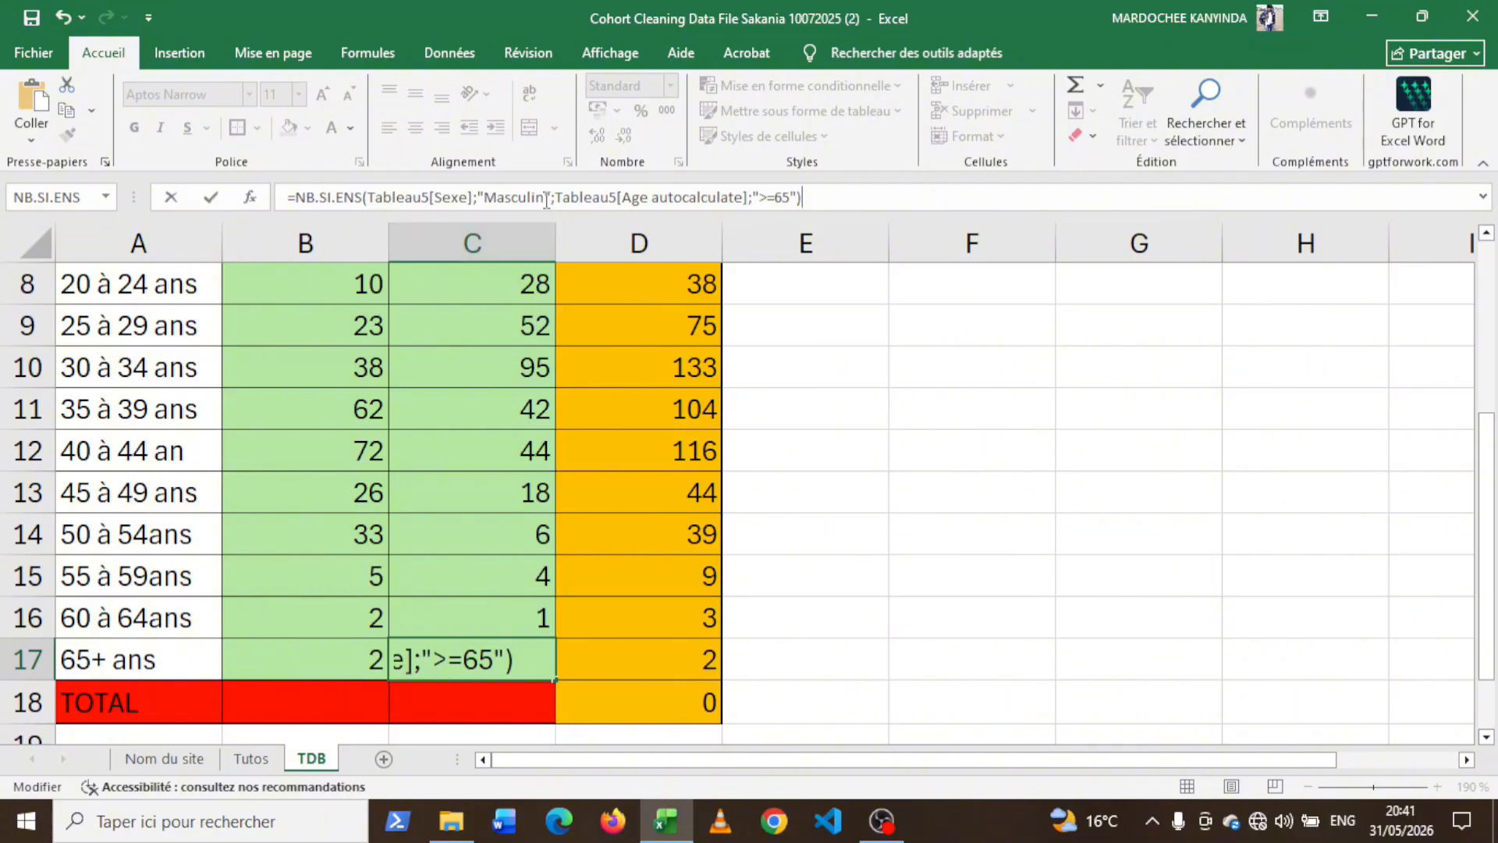
Step: Replace the sex criterion in C17's formula with "Feminin" and enter it
left_click(543, 197)
key("BackSpace")
key("BackSpace")
key("BackSpace")
key("BackSpace")
key("BackSpace")
key("BackSpace")
key("BackSpace")
key("BackSpace")
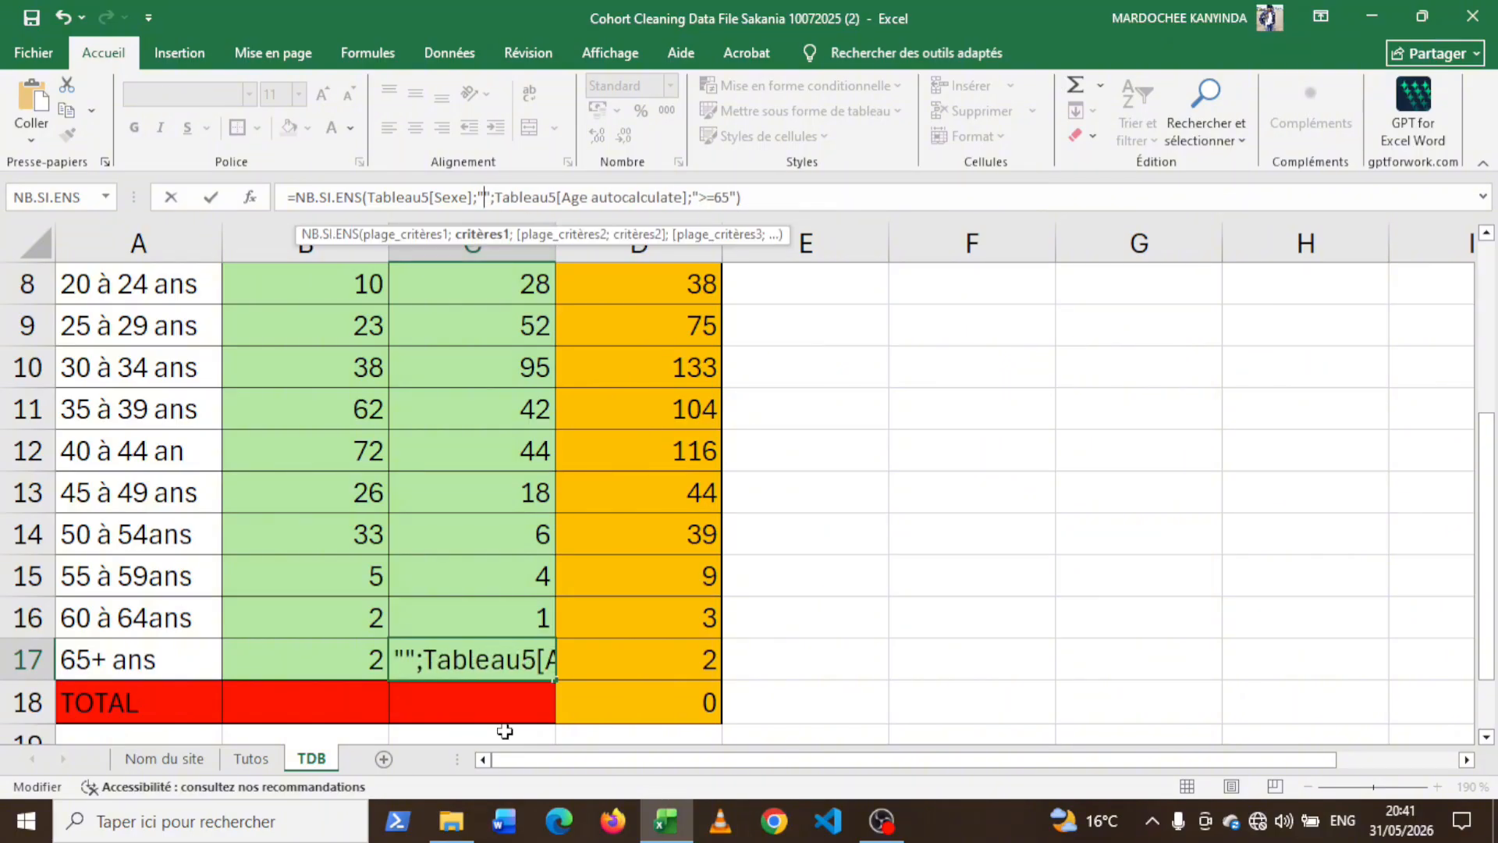
type("Feminin")
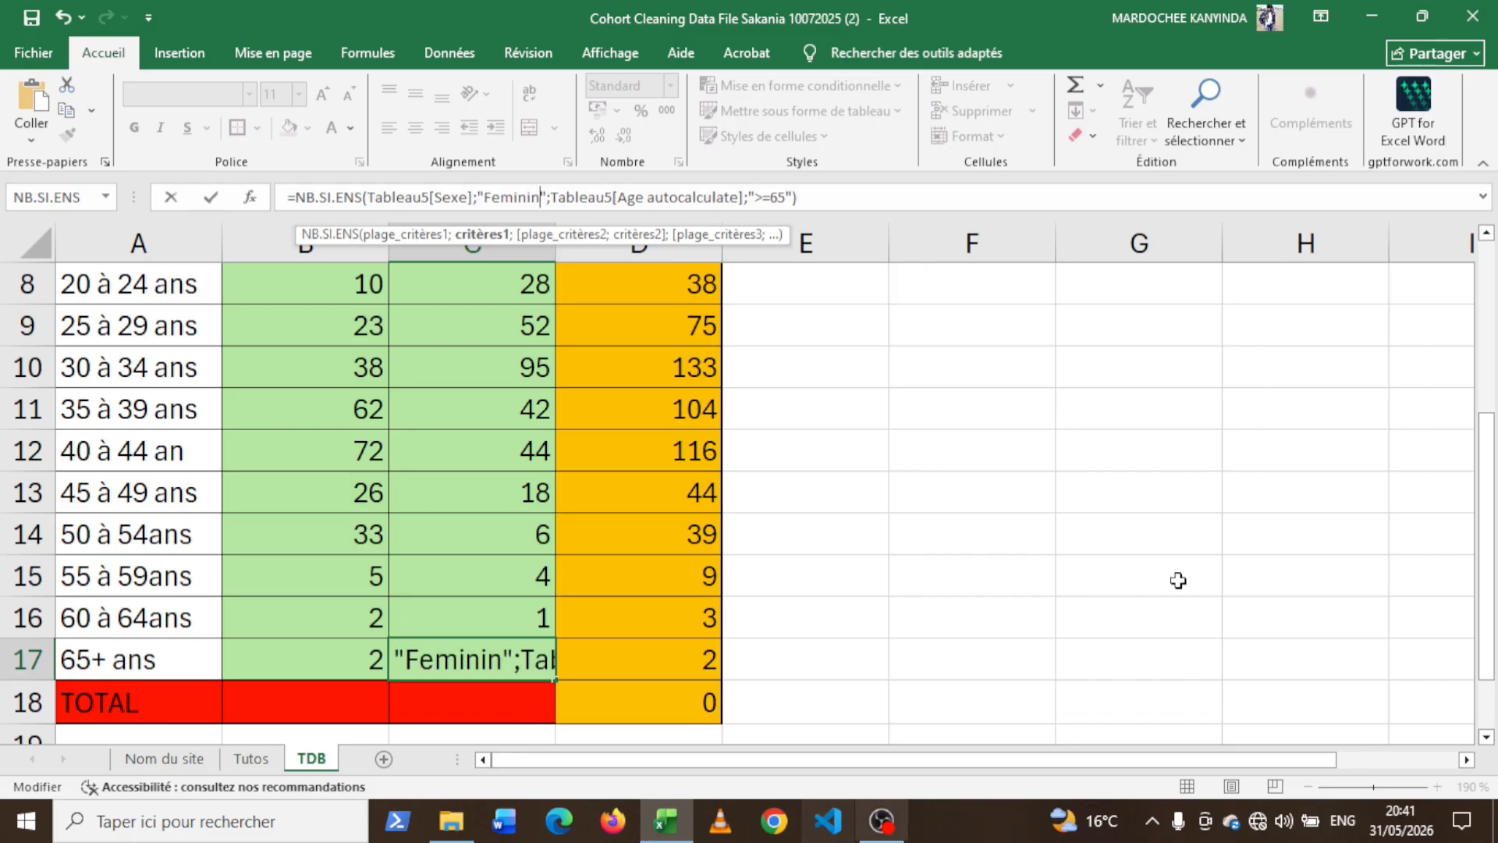
key("Return")
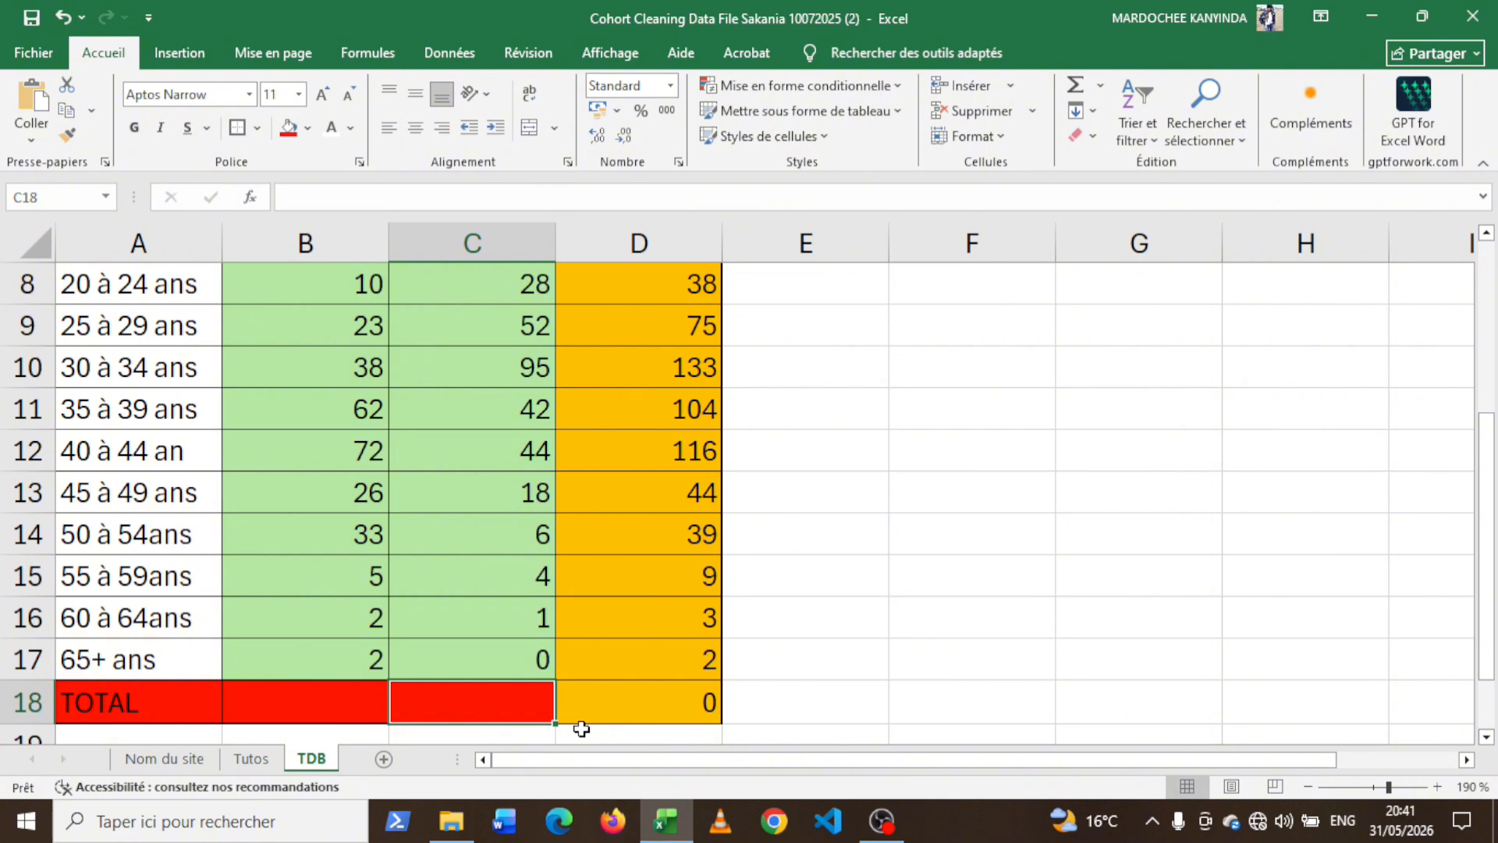
Step: Total the male column in B18 with =SOMME(B3:B17)
left_click(321, 702)
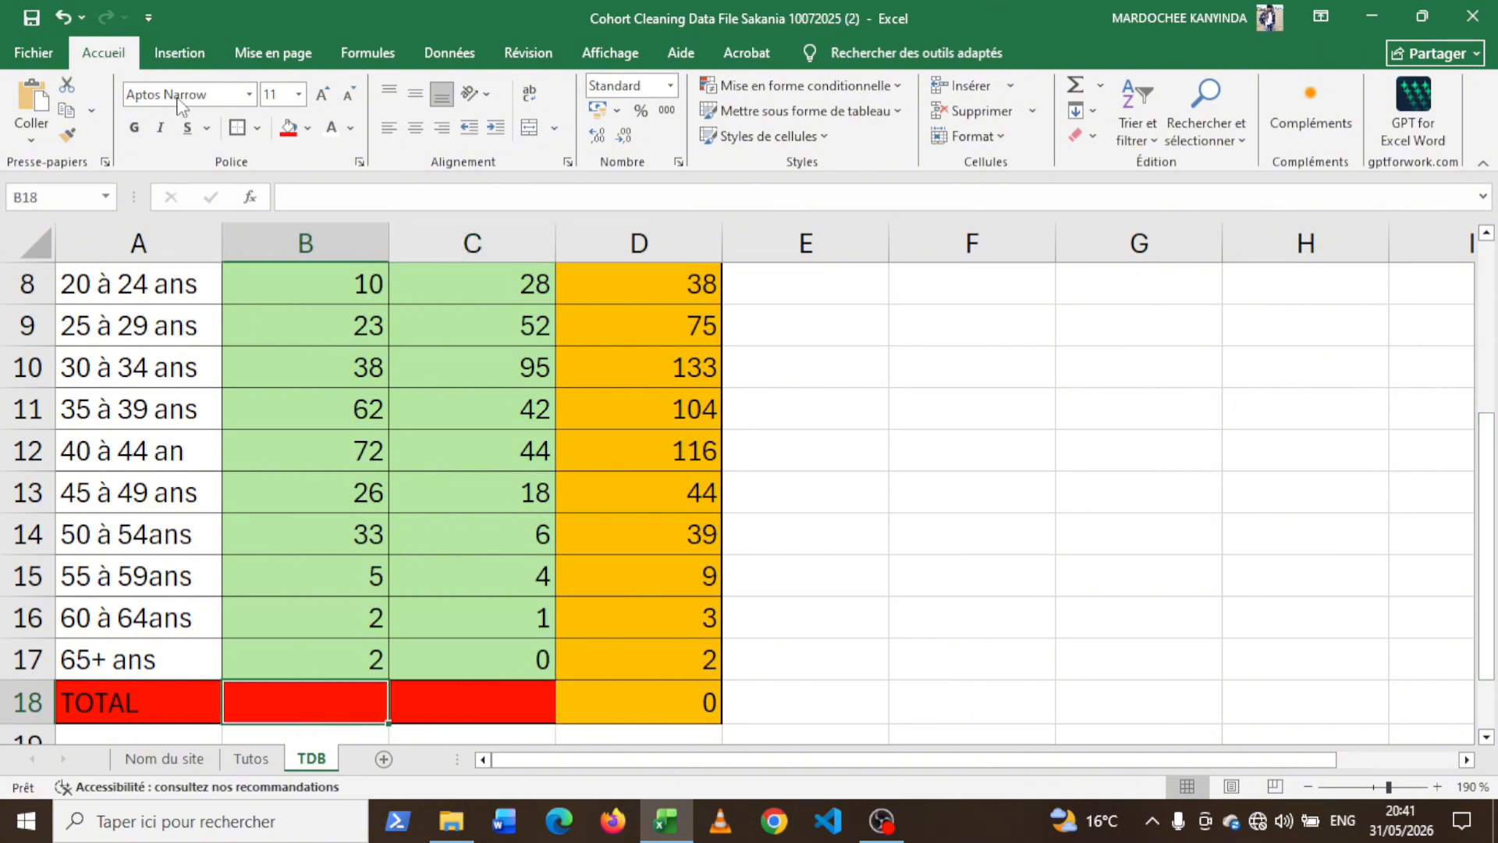
left_click(1074, 87)
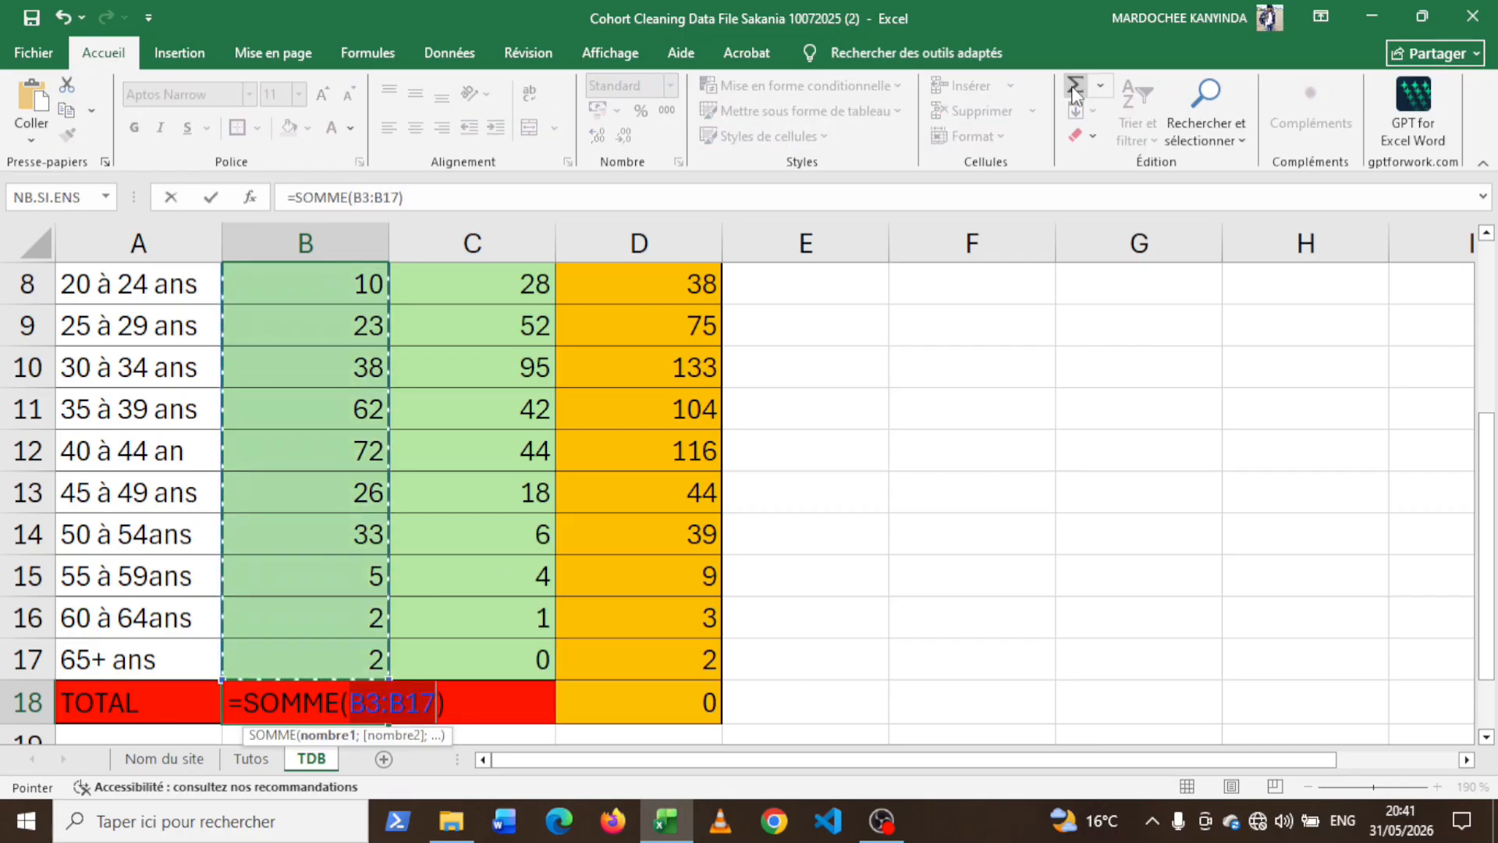
key("Return")
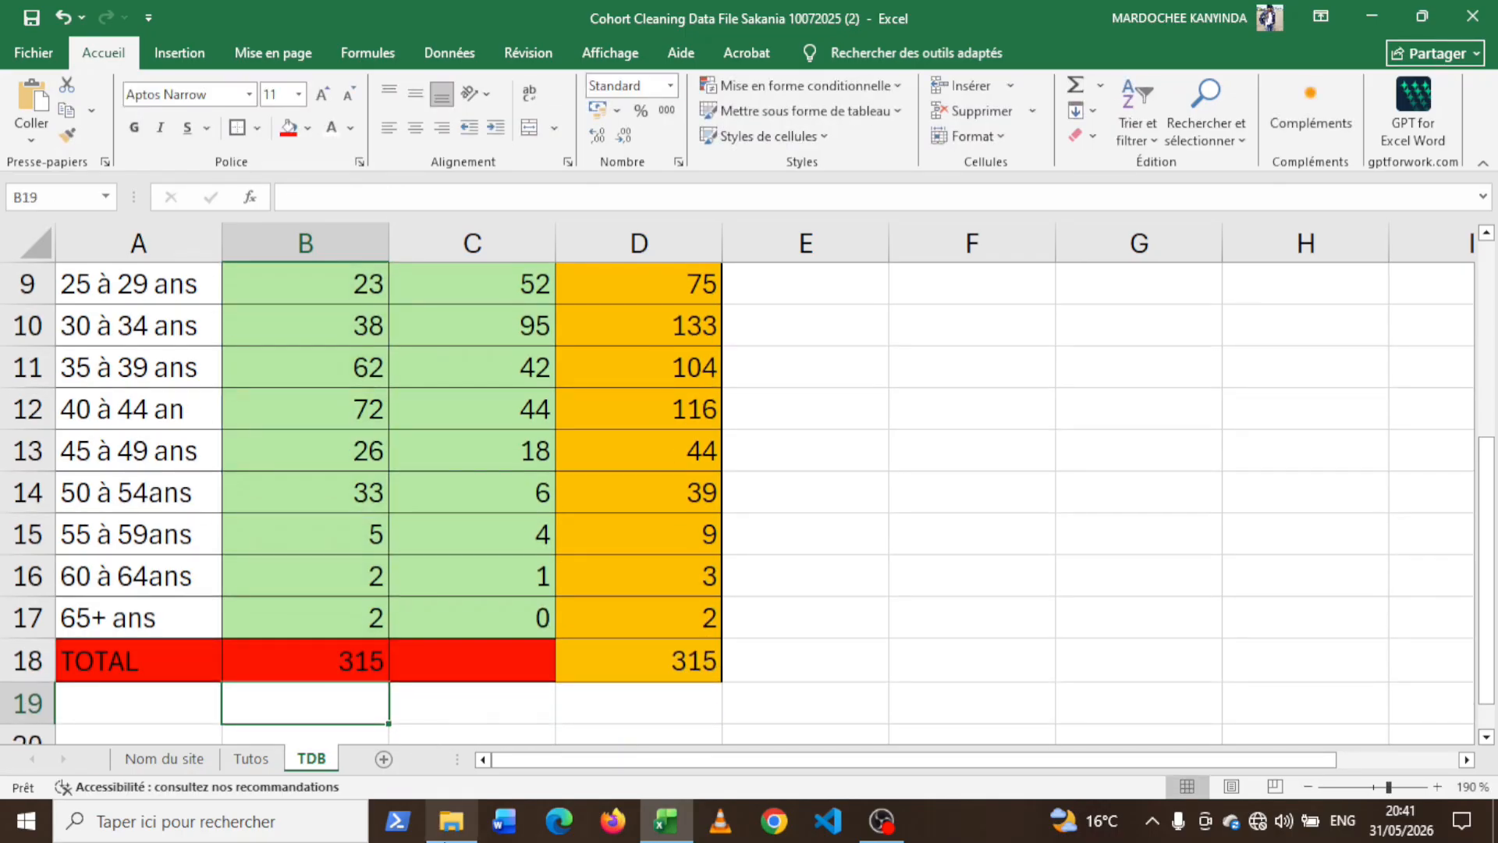
Step: Total the female column in C18 with =SOMME(C3:C17)
left_click(455, 662)
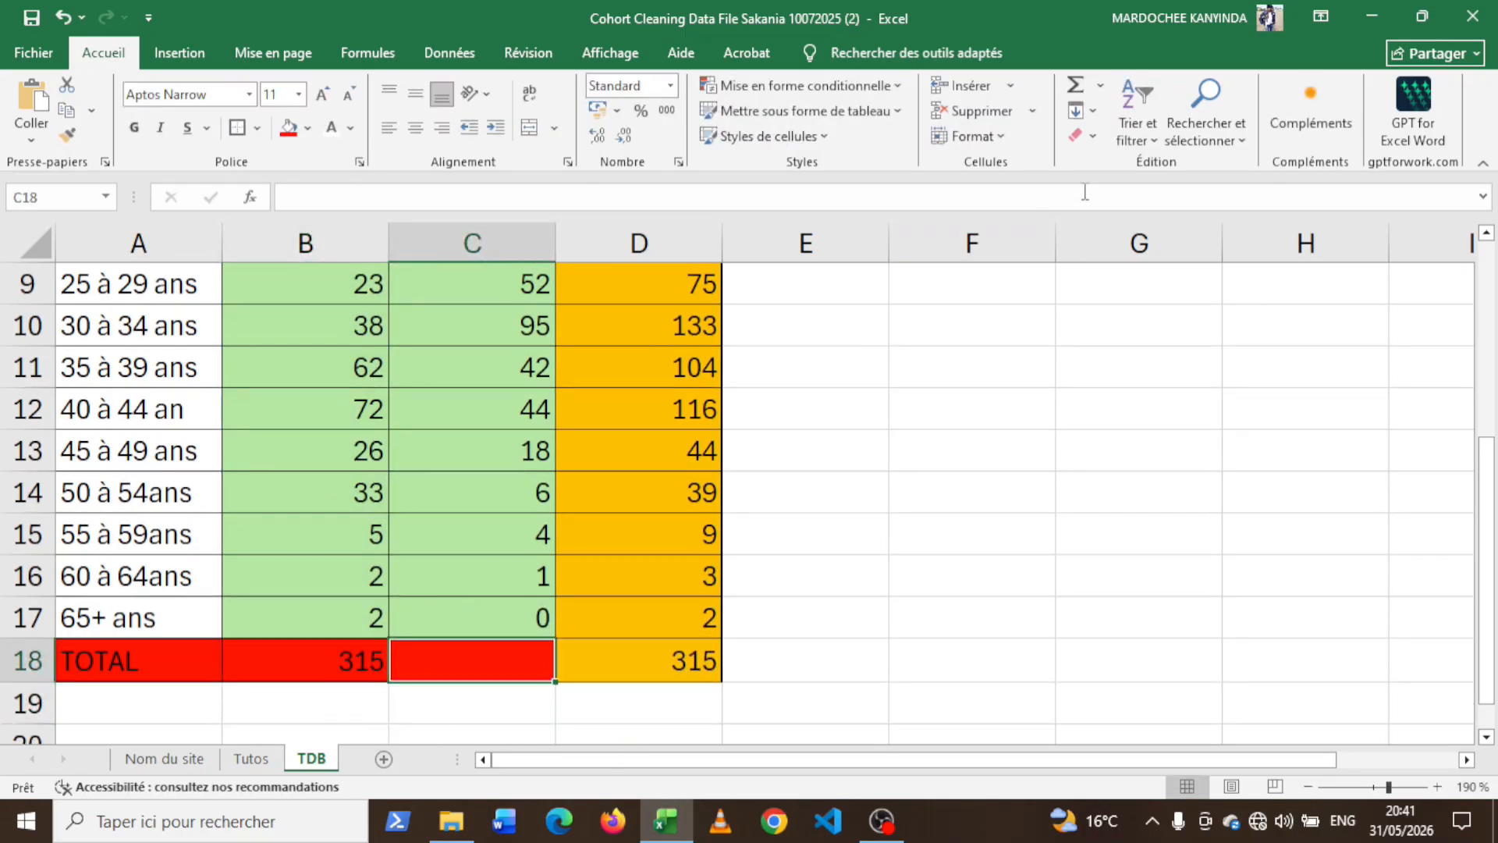
left_click(1076, 88)
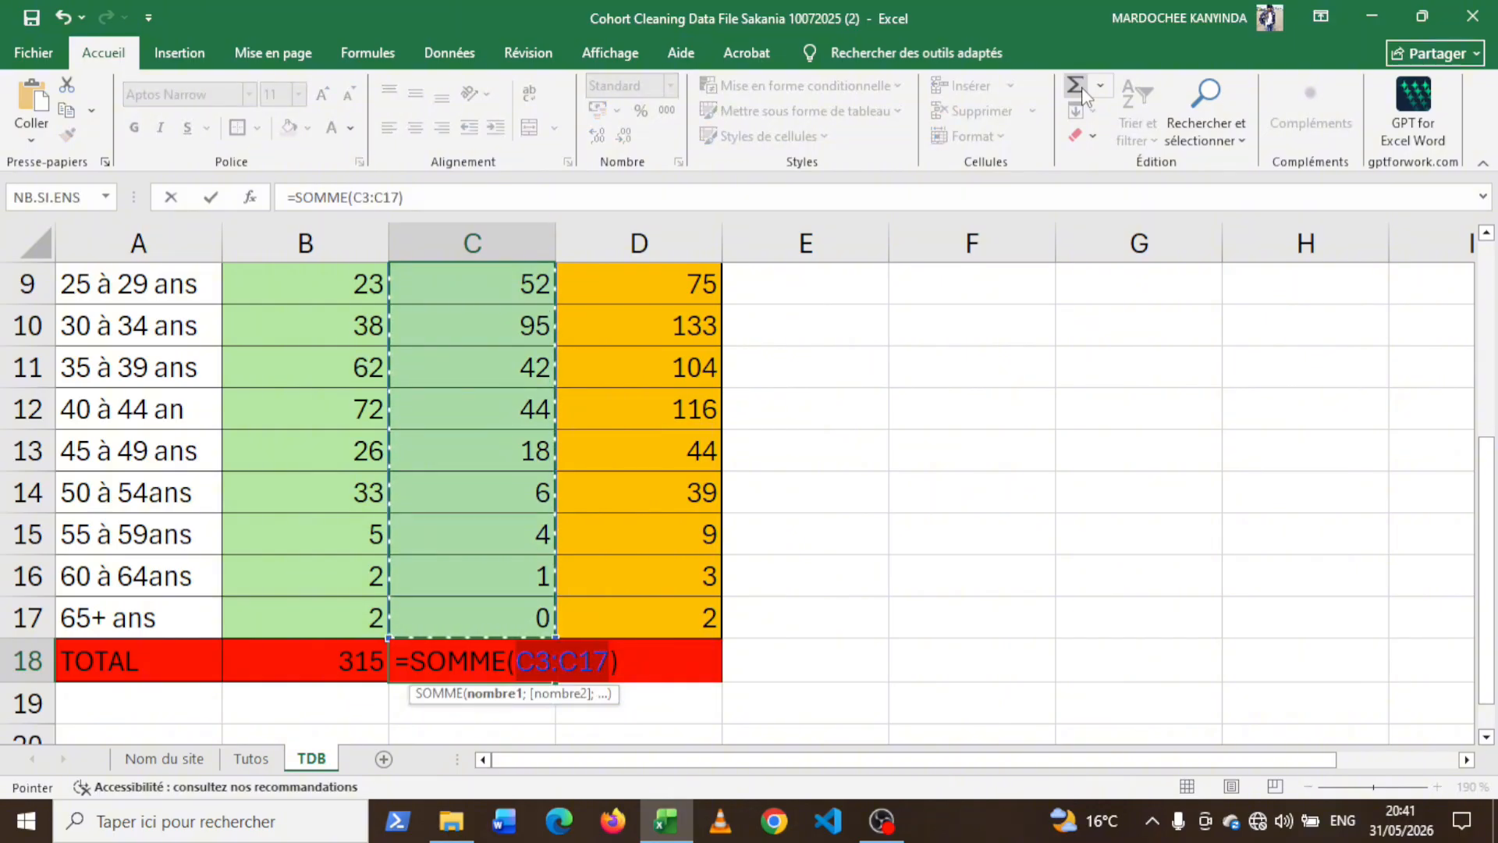
key("Return")
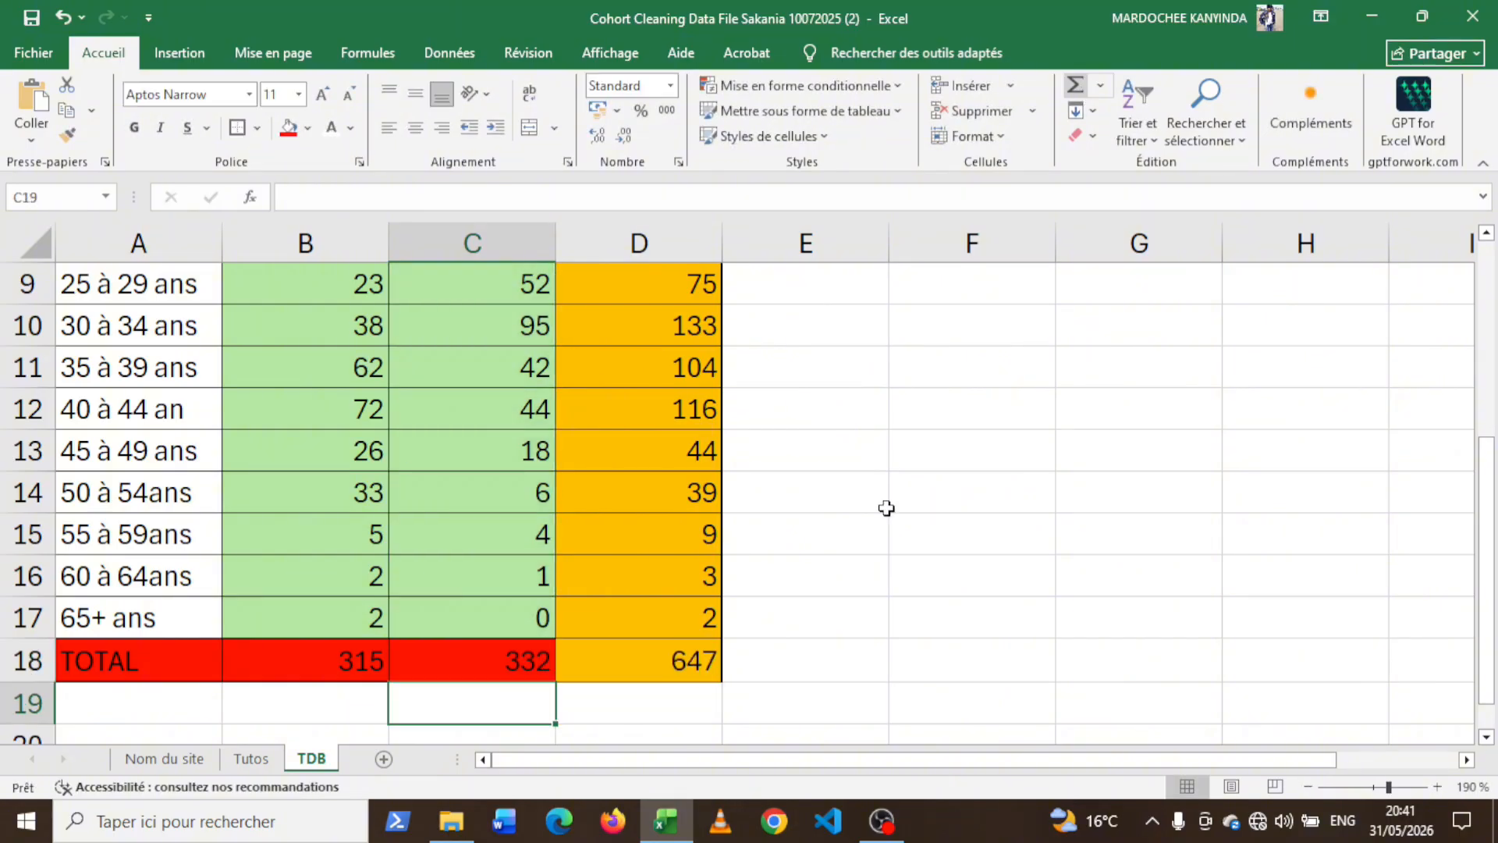
Step: Check the SOMME formula behind the grand total in D18 of the TDB summary
left_click(802, 661)
left_click(647, 670)
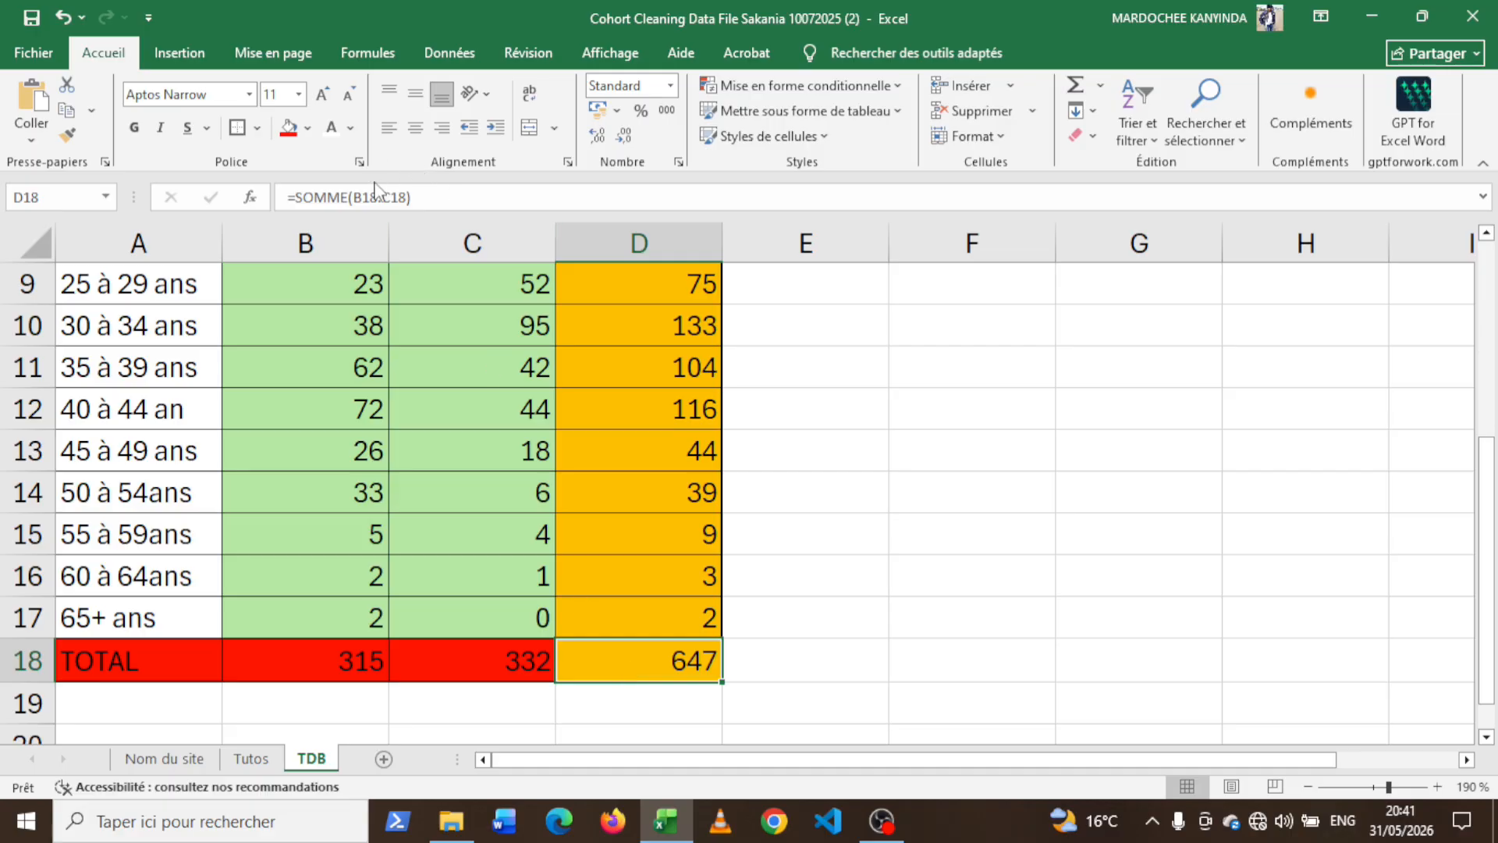
left_click(375, 197)
key("Return")
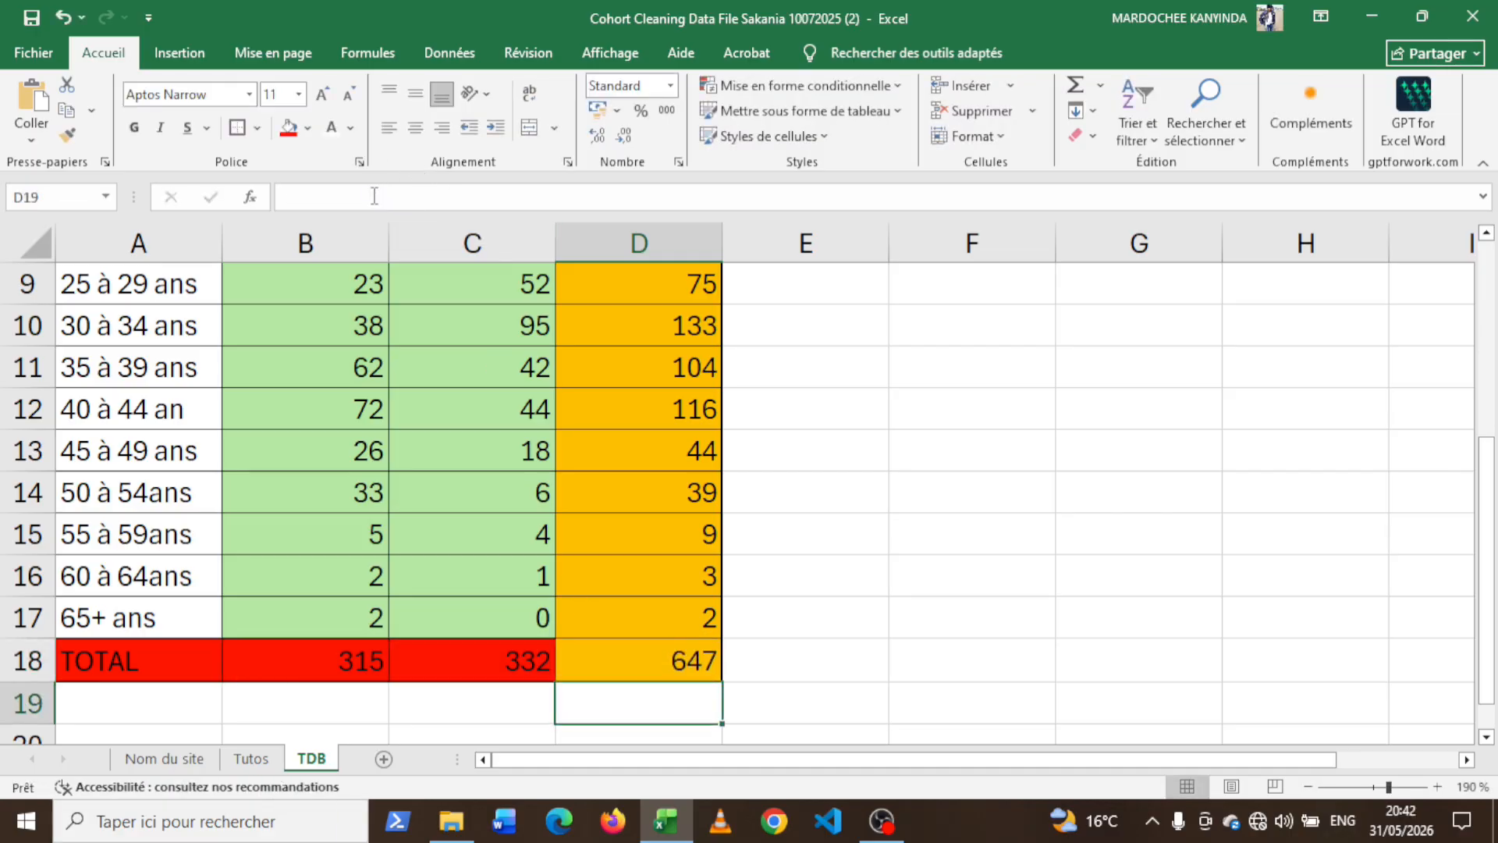
left_click(681, 669)
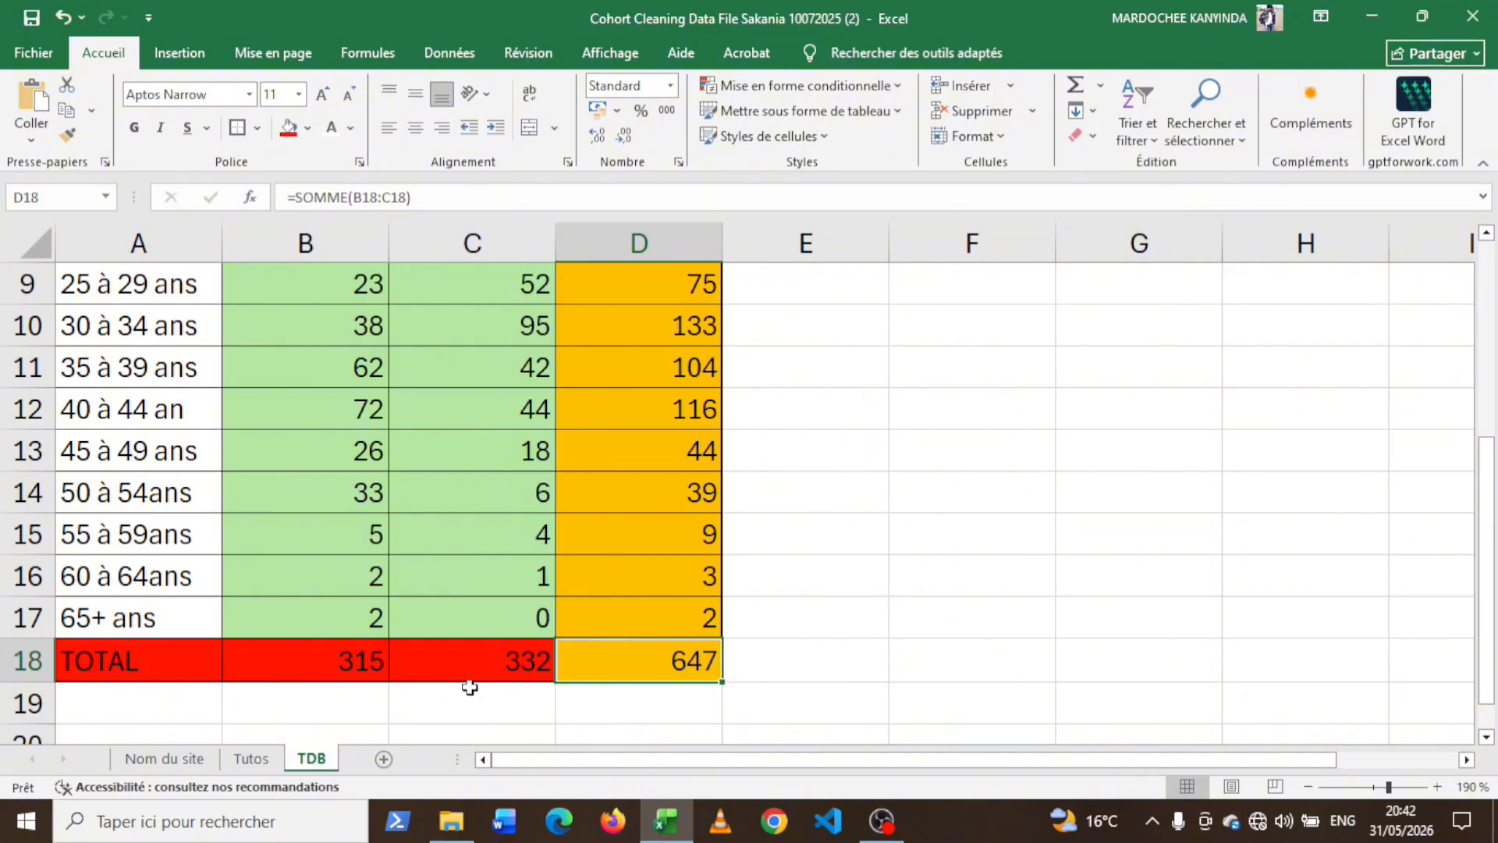
left_click_drag(1494, 472, 1369, 691)
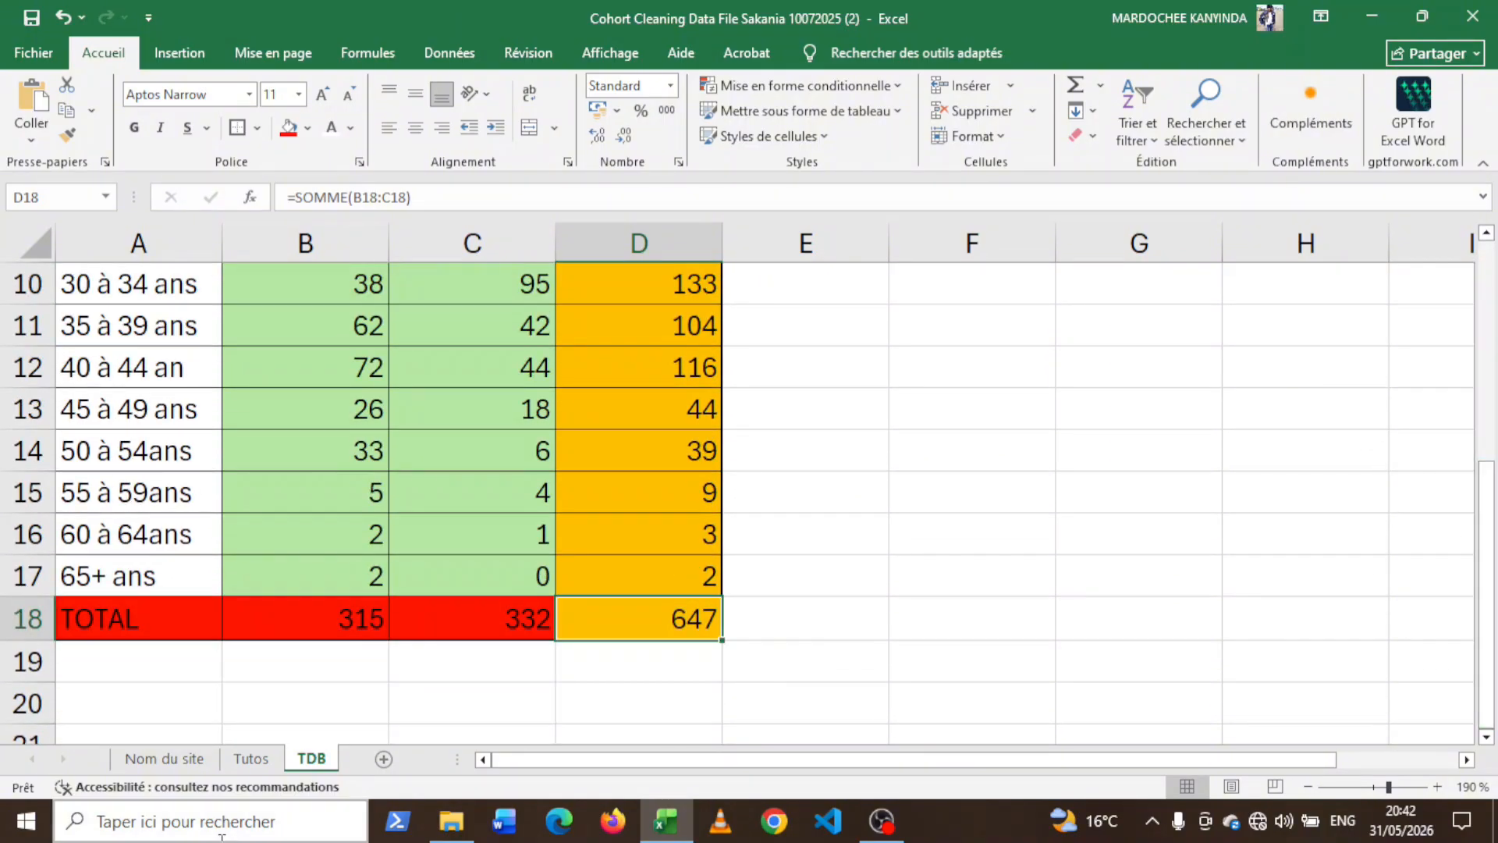
Step: Compare the TOTAL row of the age and sex table on the Nom du site sheet with the TDB totals
left_click(151, 760)
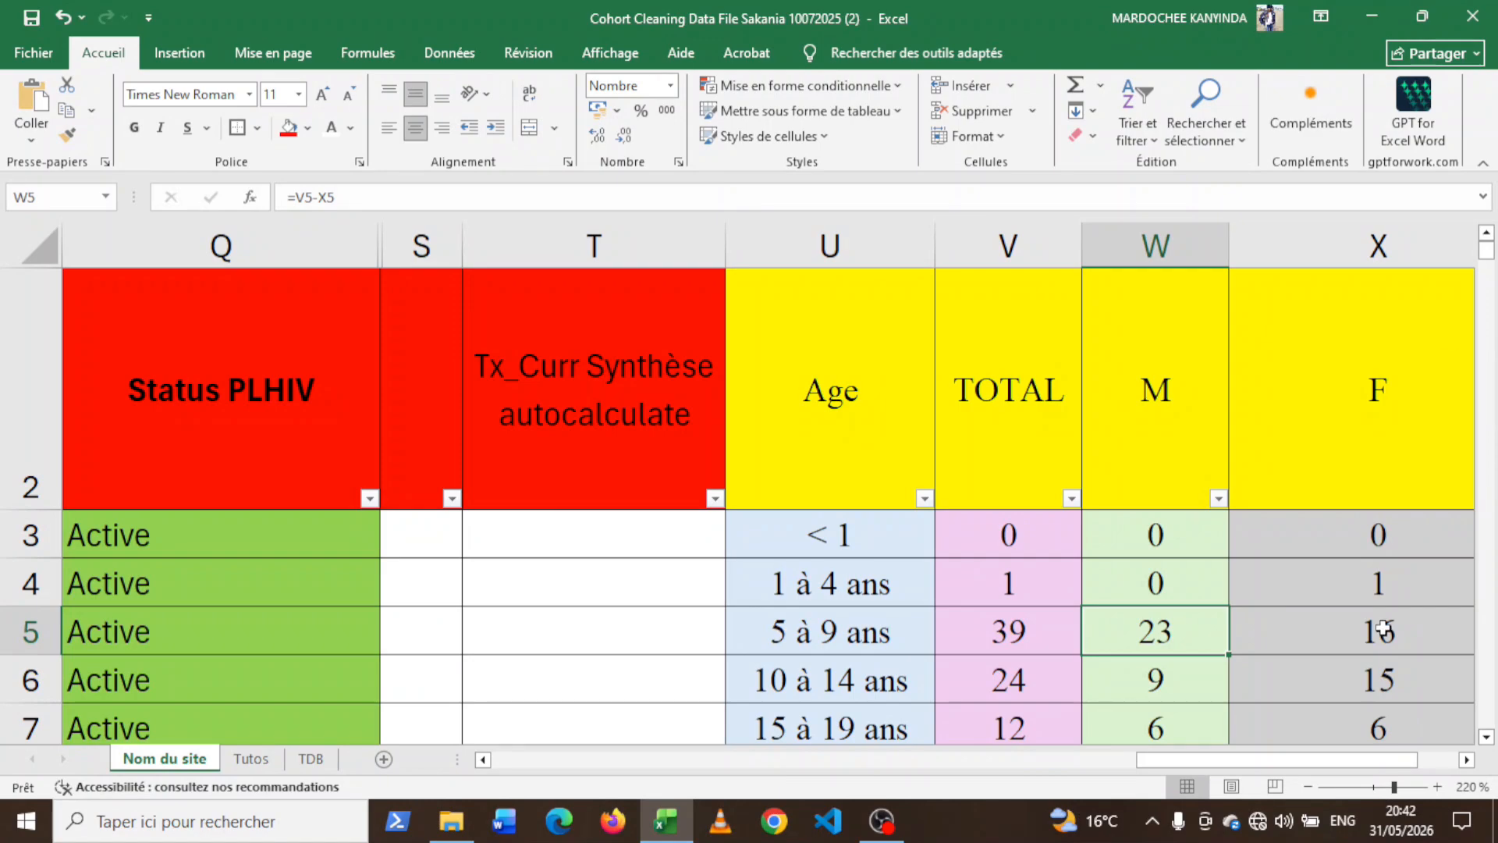
left_click(1486, 736)
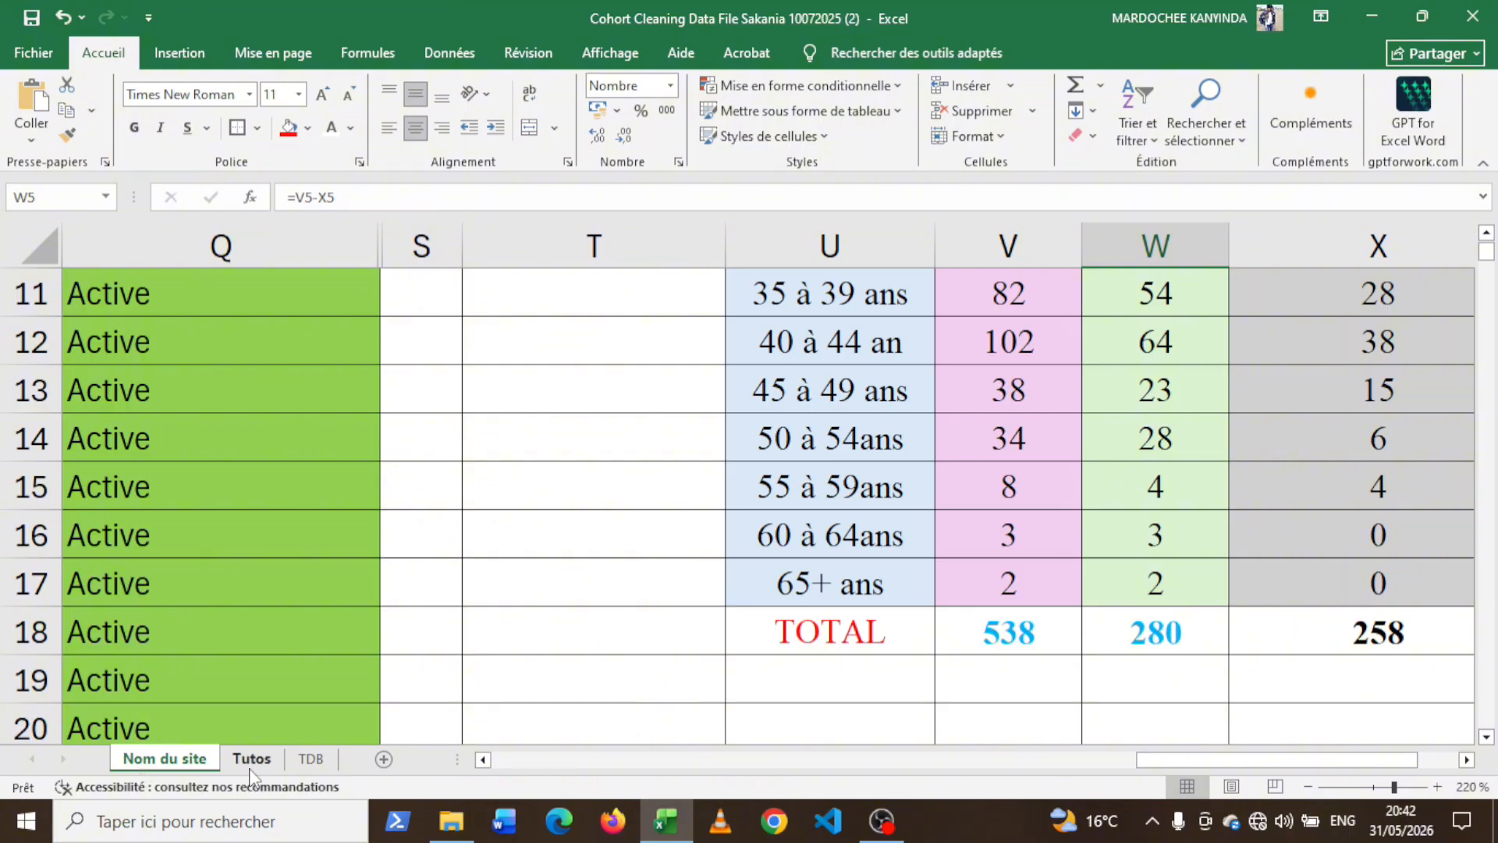
left_click(311, 761)
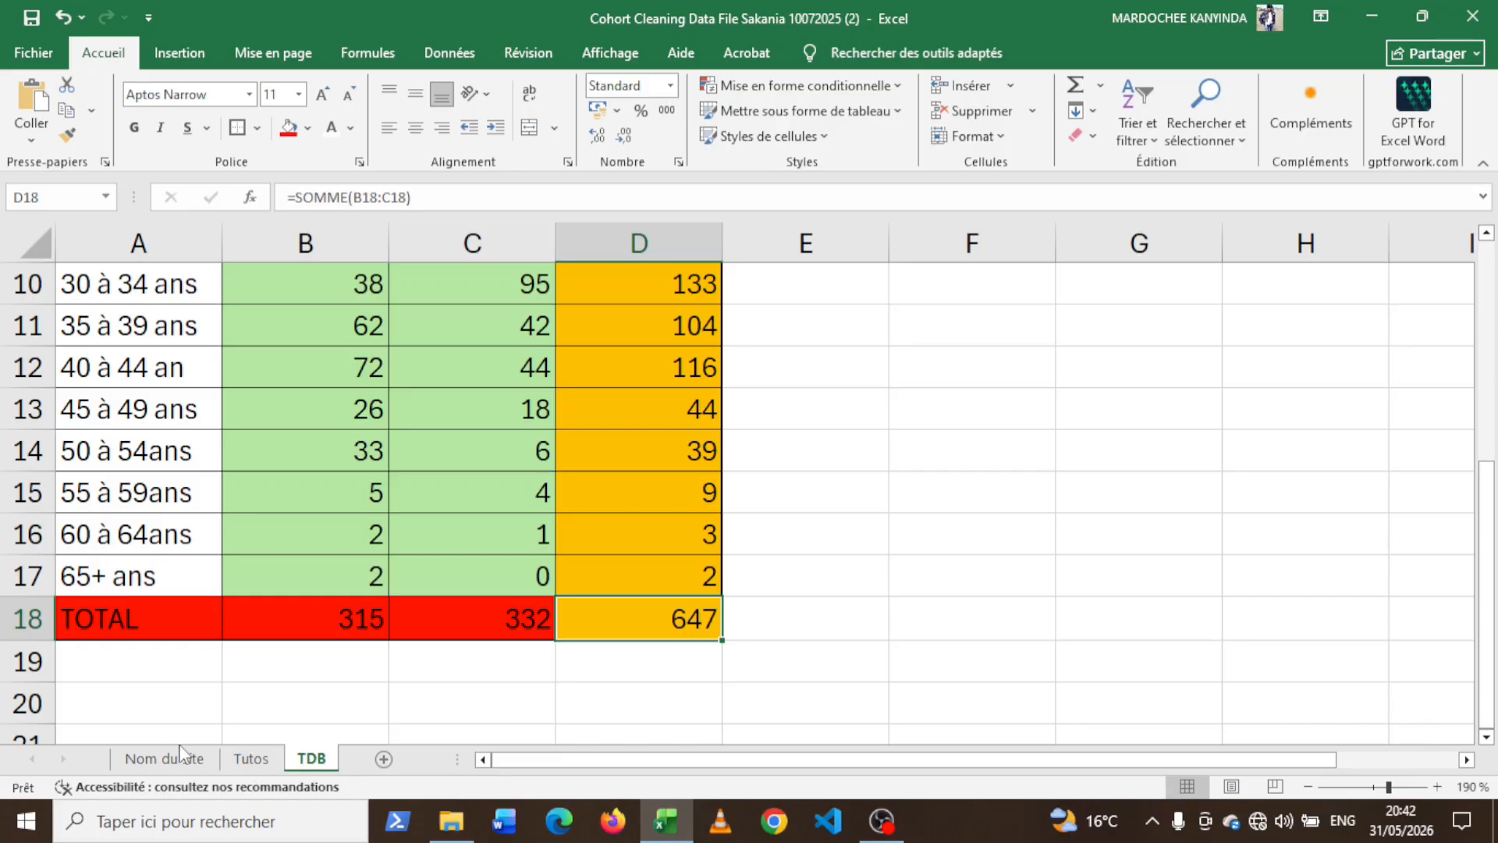
Step: Find the last filled patient record on the Nom du site sheet and select its sequence number in column A
left_click(167, 760)
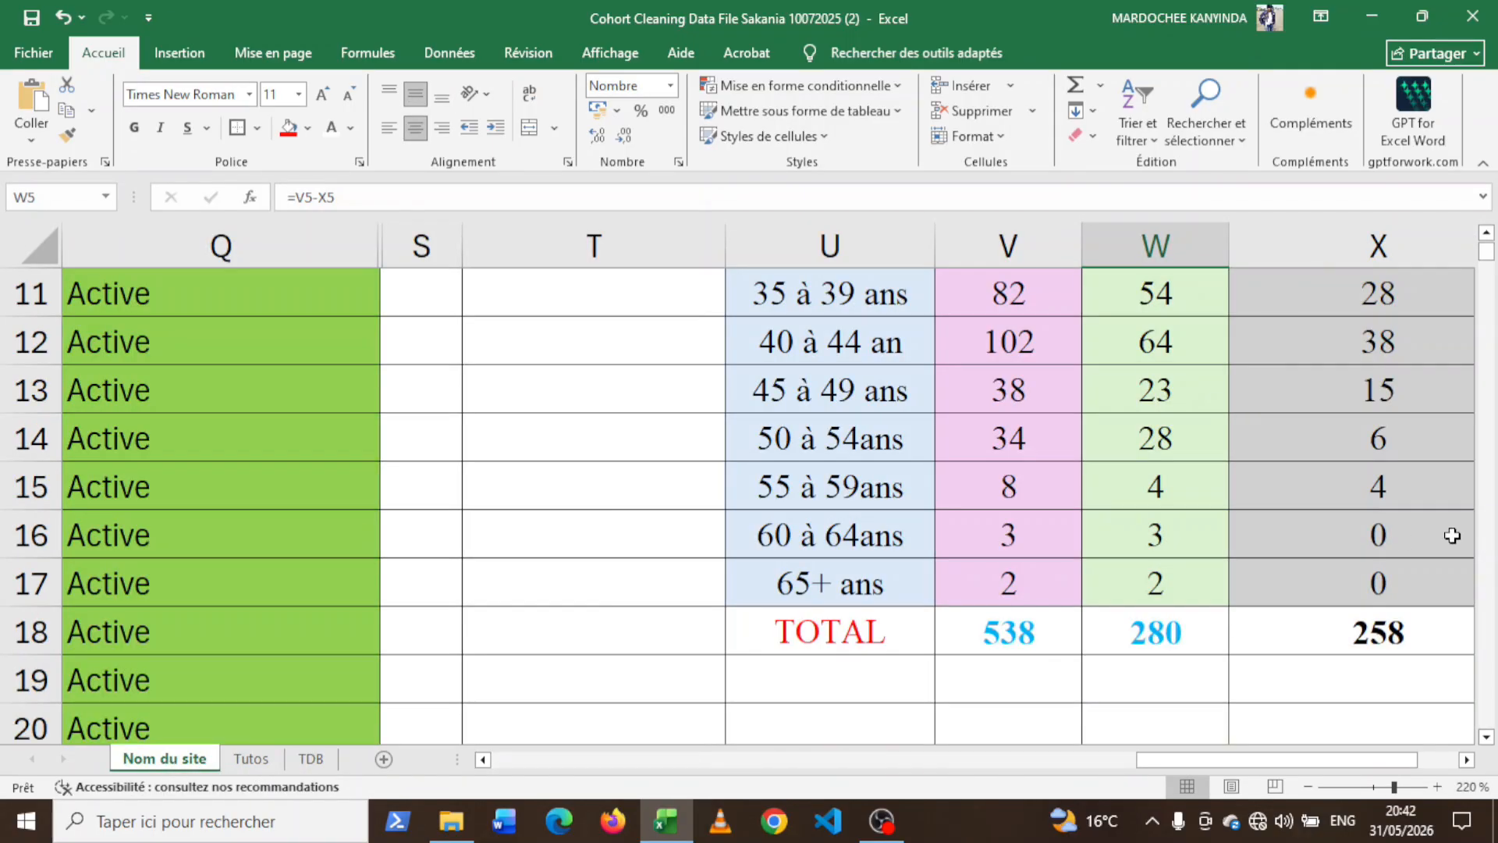
left_click_drag(1186, 759, 468, 783)
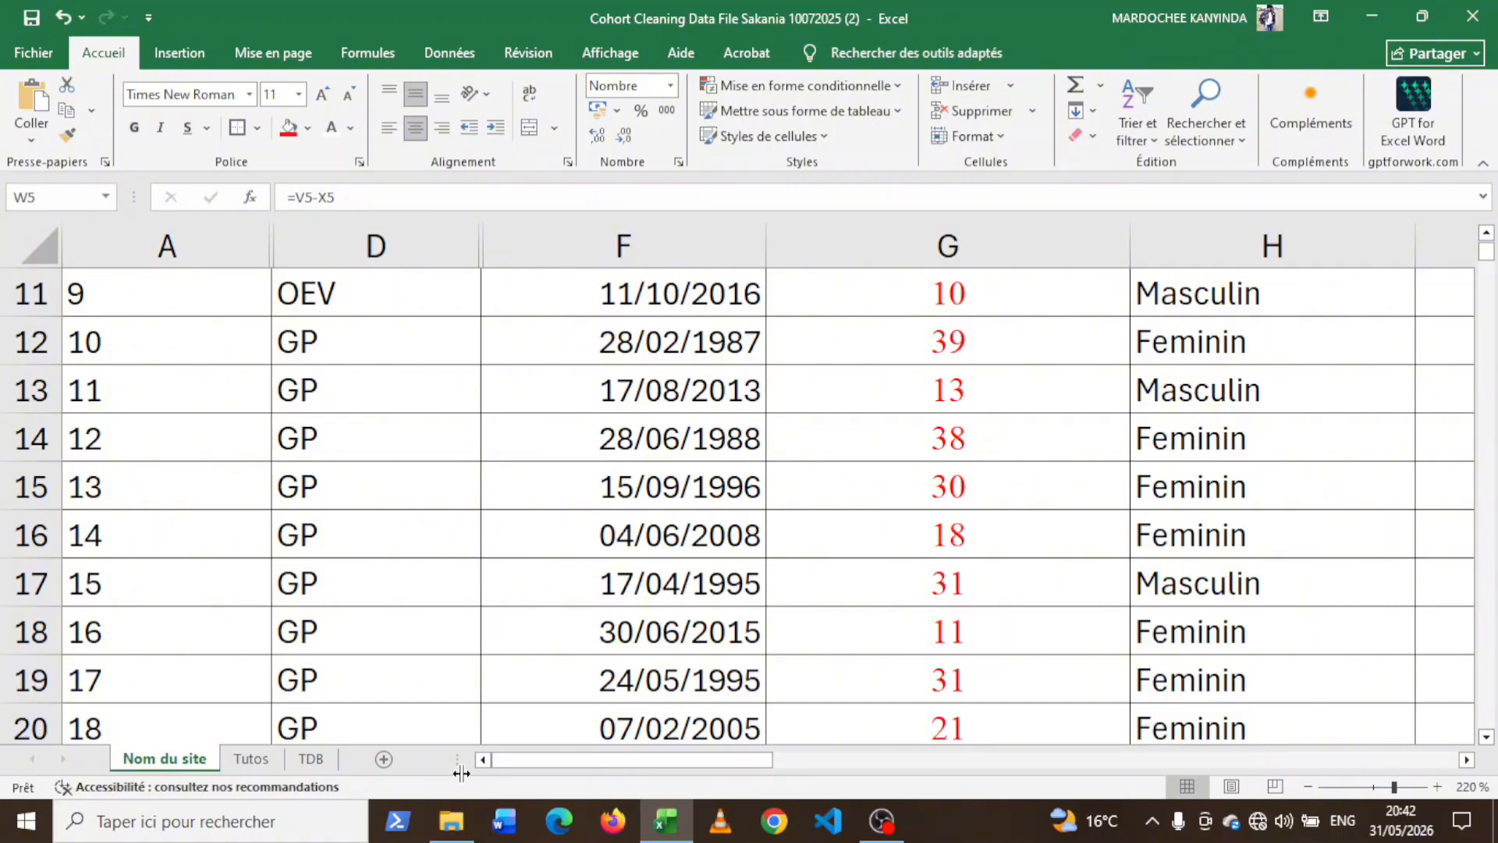
left_click(1487, 234)
left_click(1487, 234)
left_click(1487, 234)
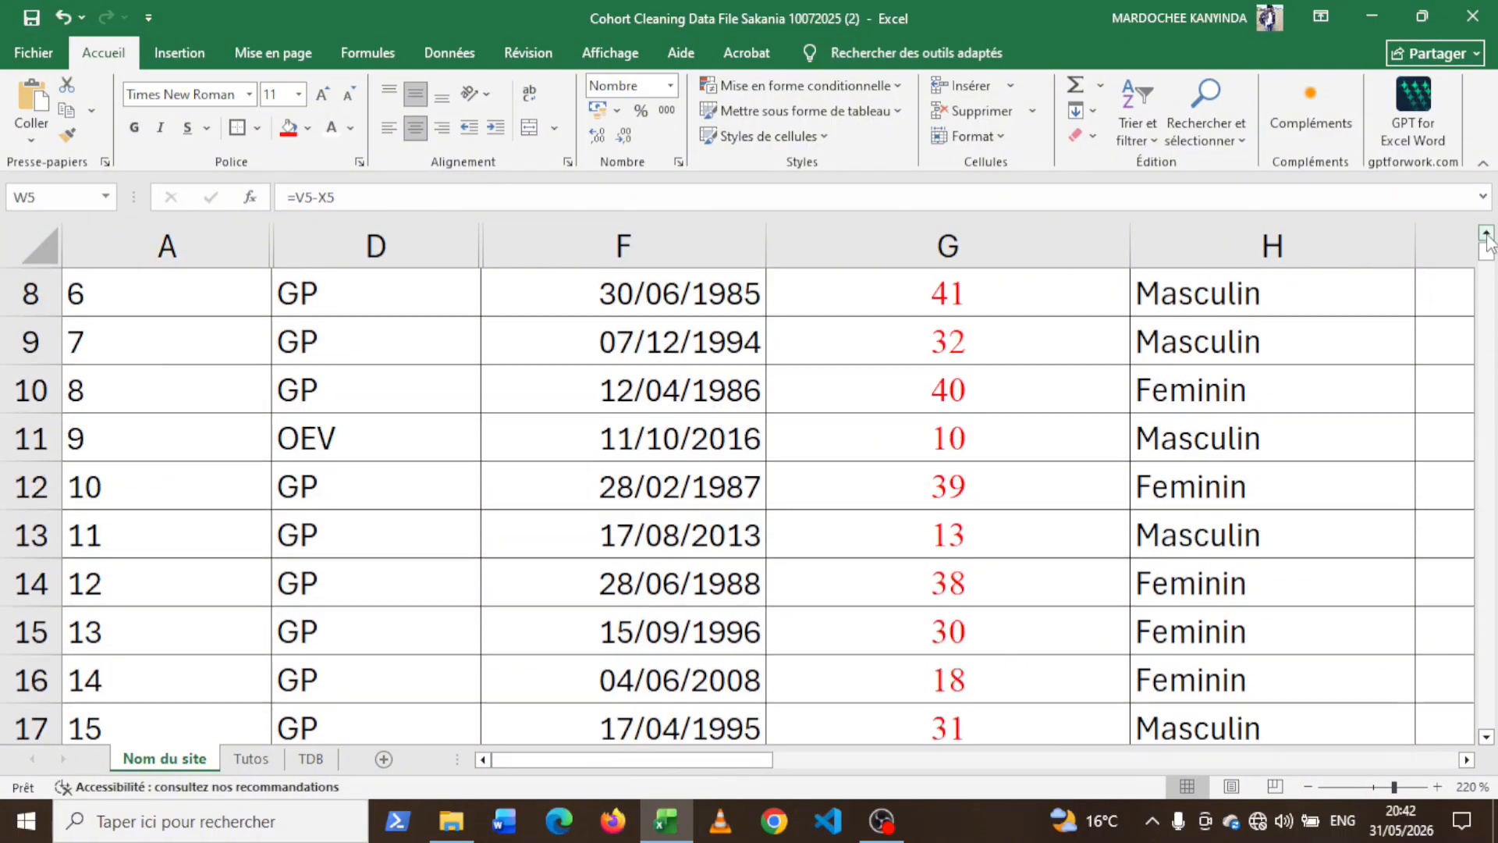
left_click(1373, 787)
left_click_drag(1487, 737, 1490, 743)
left_click(1489, 653)
left_click_drag(1484, 646, 1484, 640)
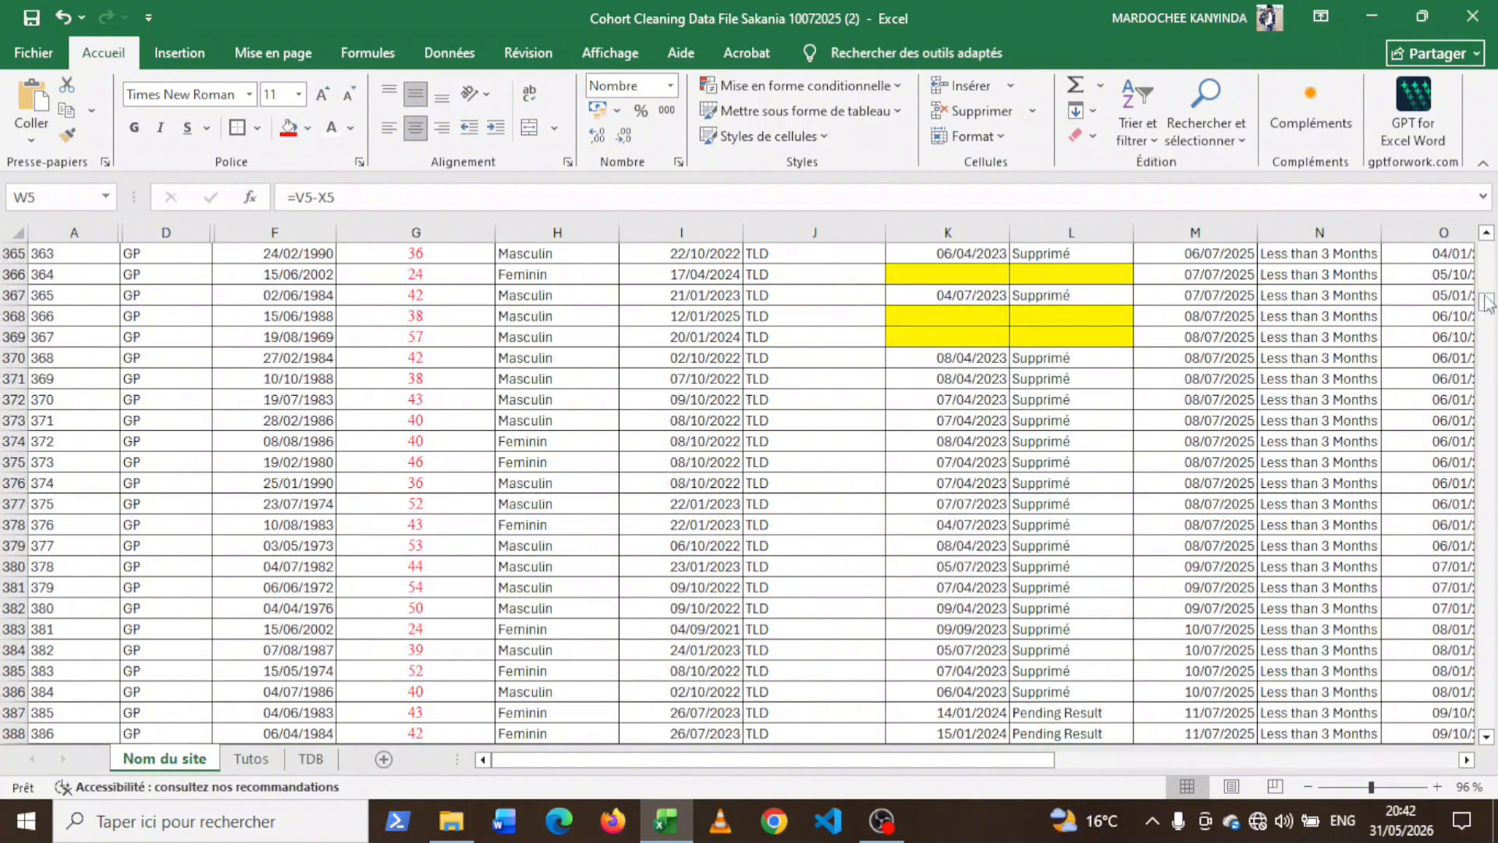
left_click_drag(1485, 301, 1485, 351)
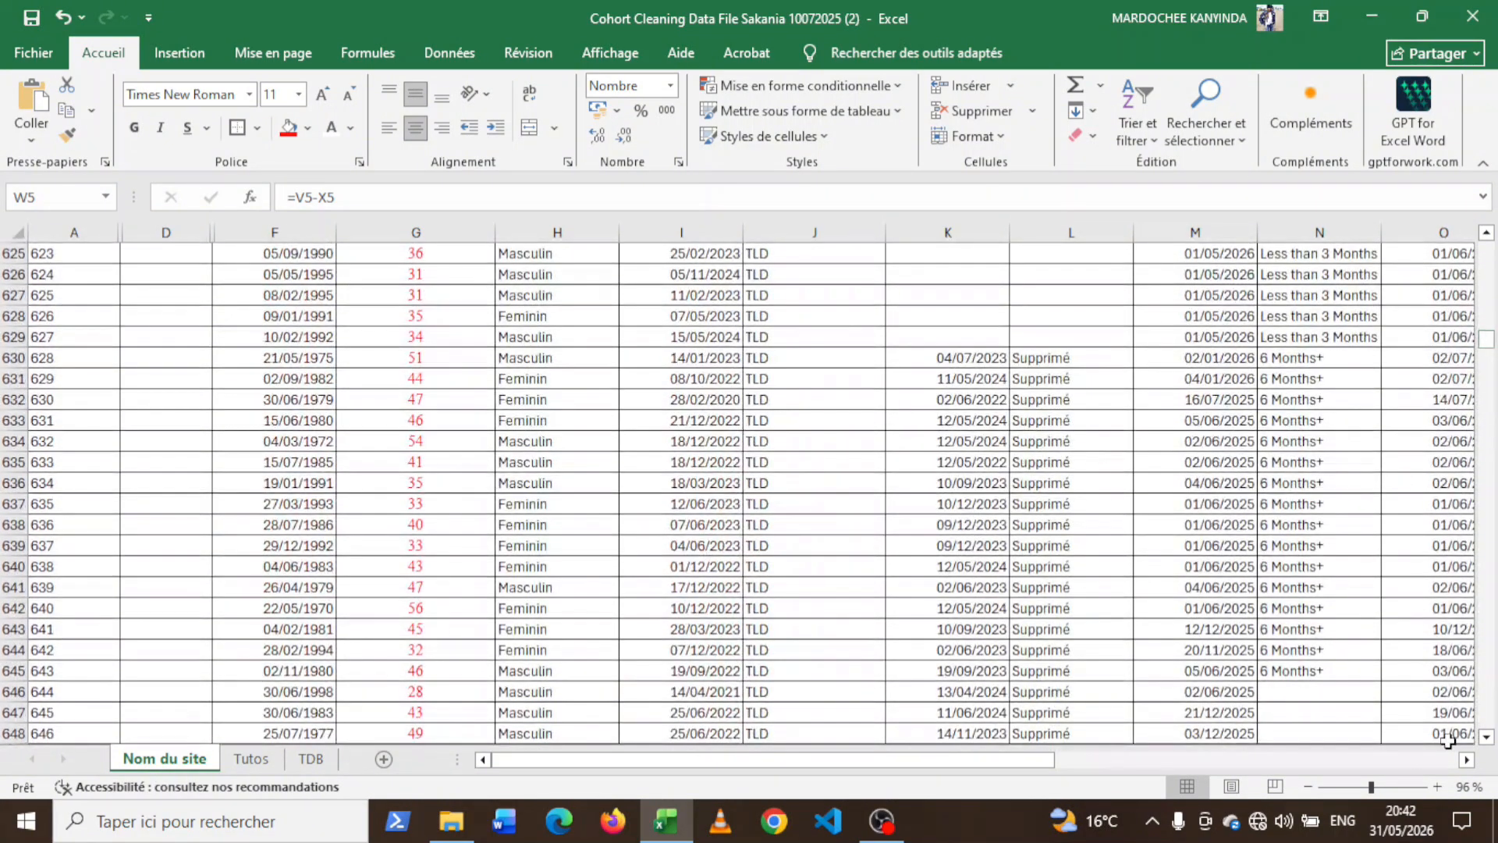
left_click_drag(1486, 739, 1485, 742)
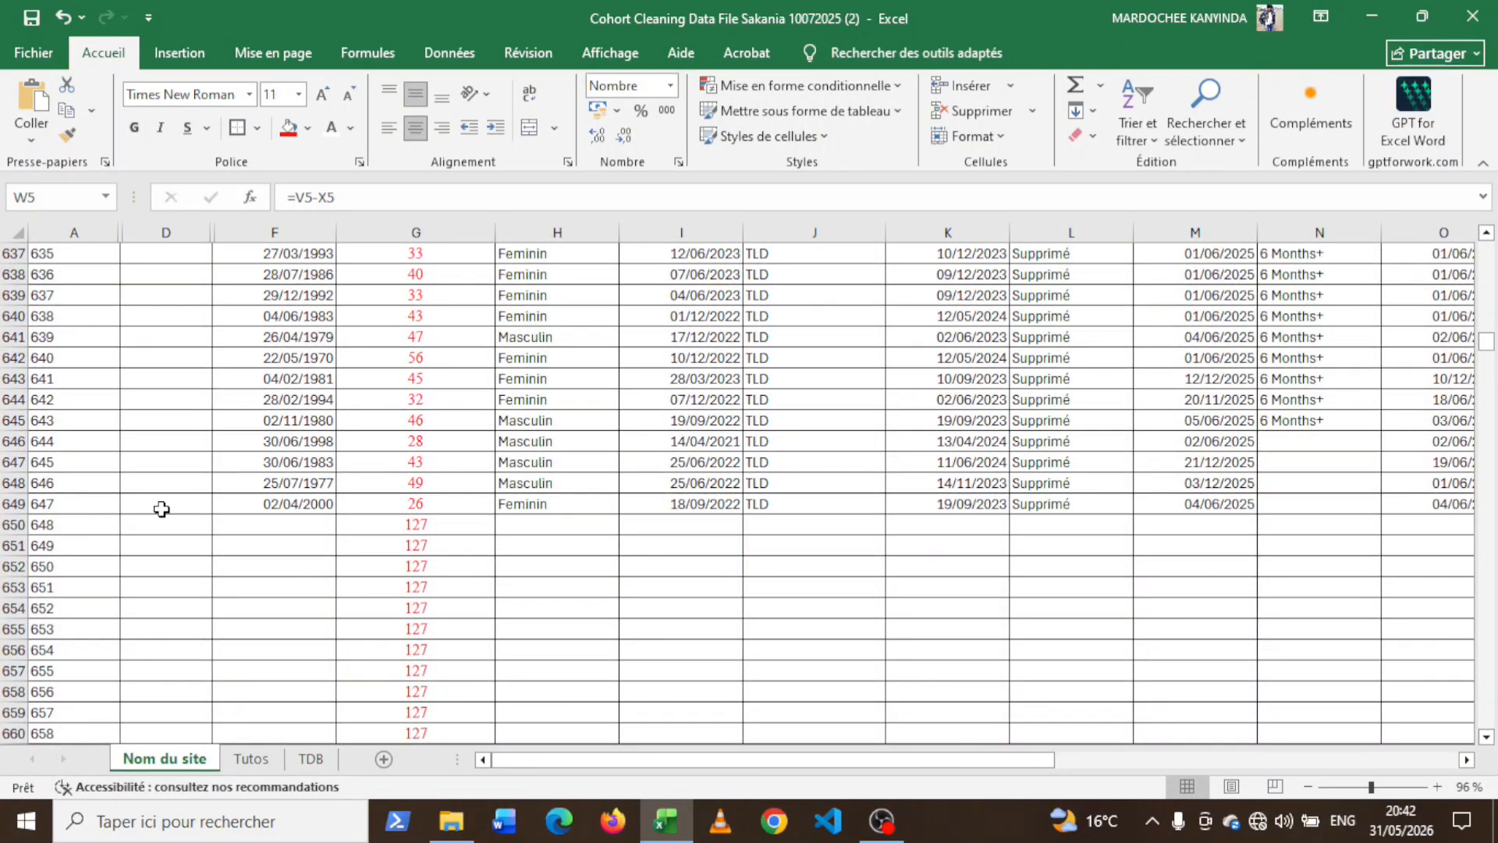
left_click(74, 503)
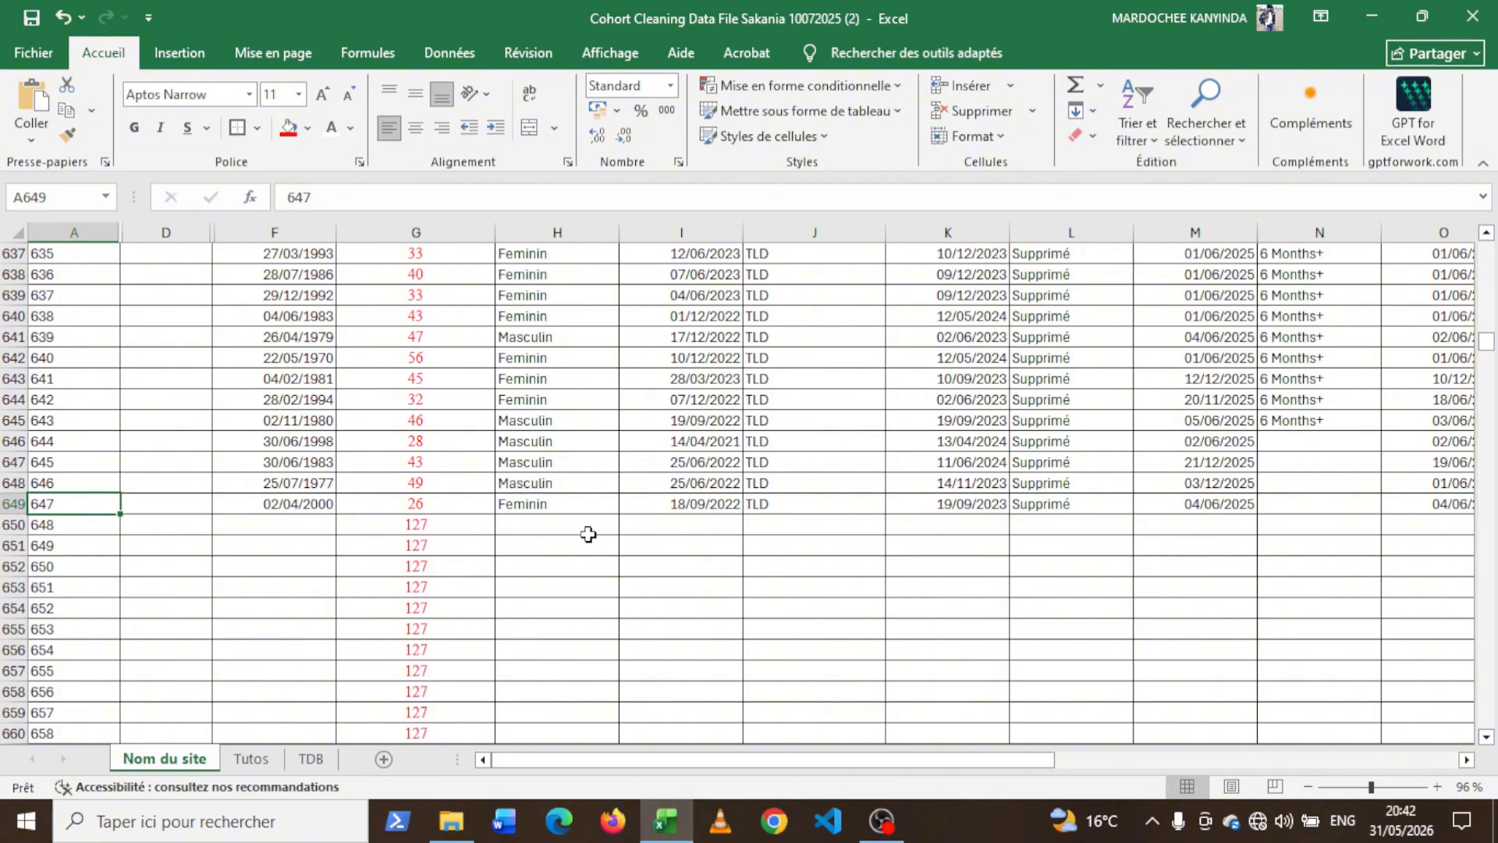
Step: Return to the TDB sheet by way of Tutos and review the summary table from its header row
left_click(252, 759)
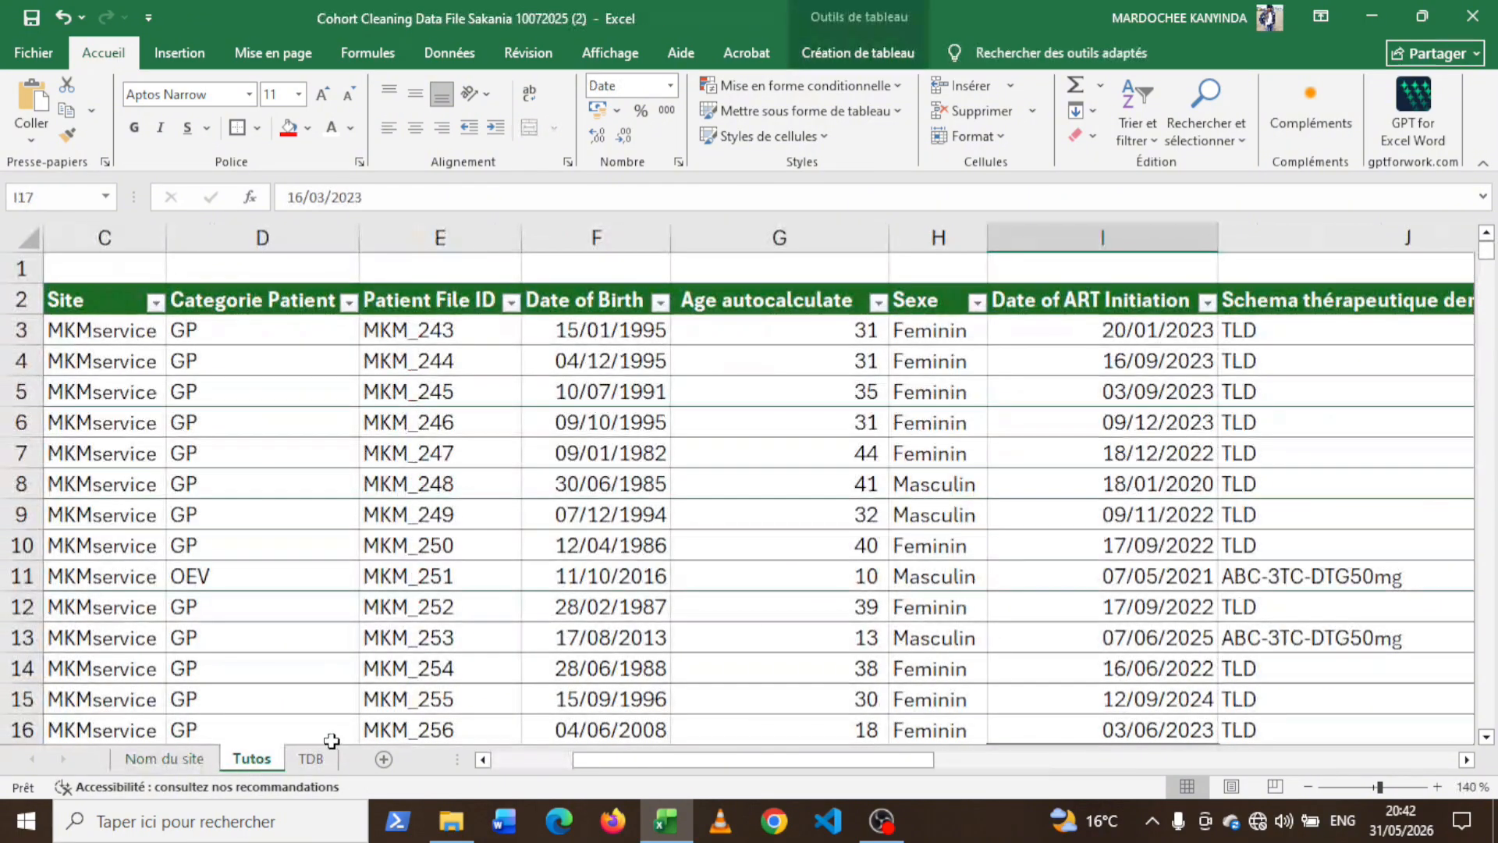
left_click(312, 759)
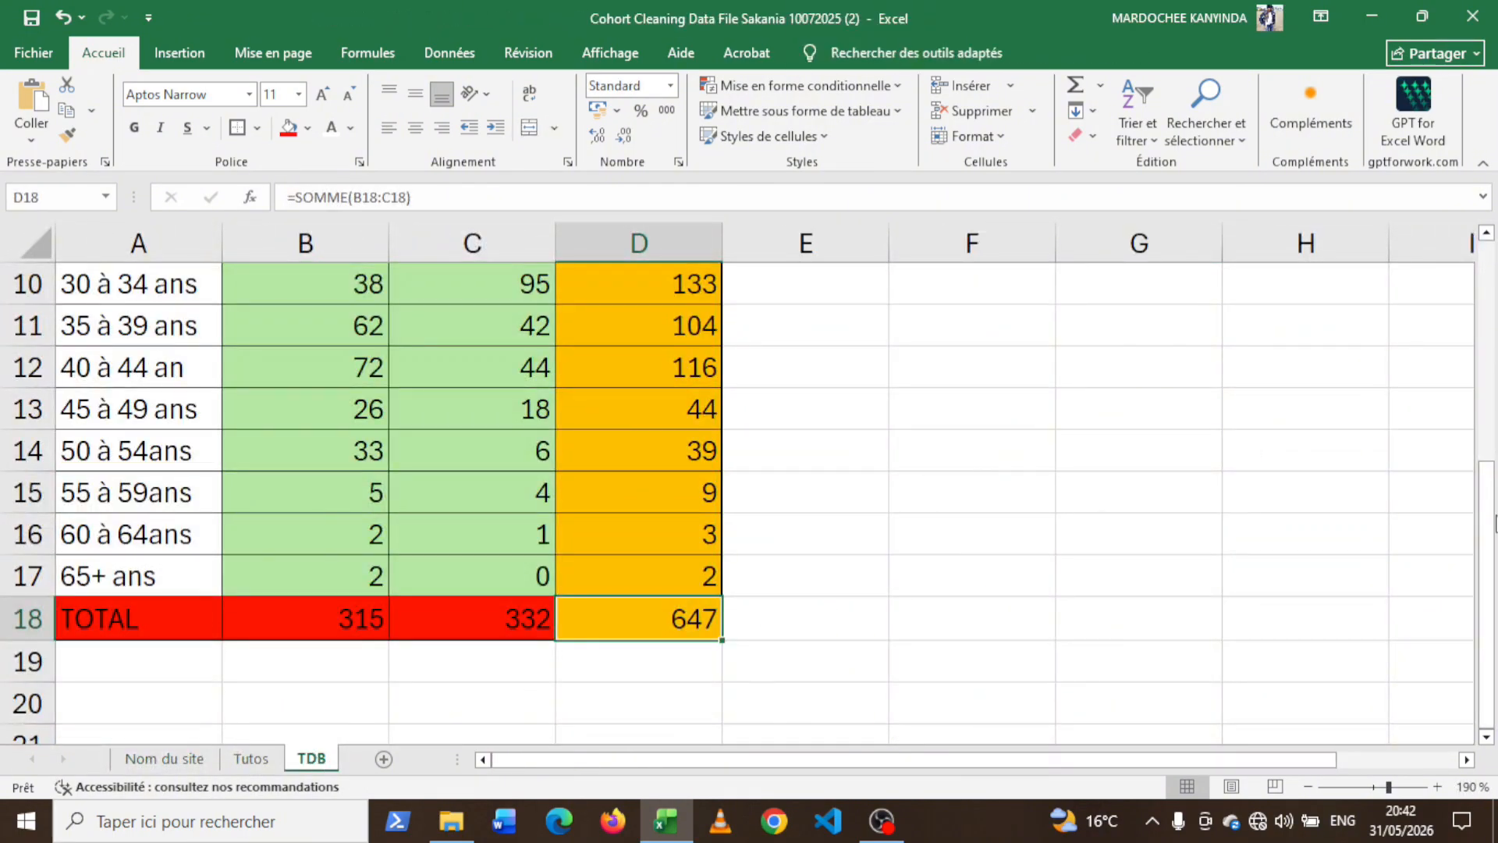
left_click_drag(1494, 522, 1494, 288)
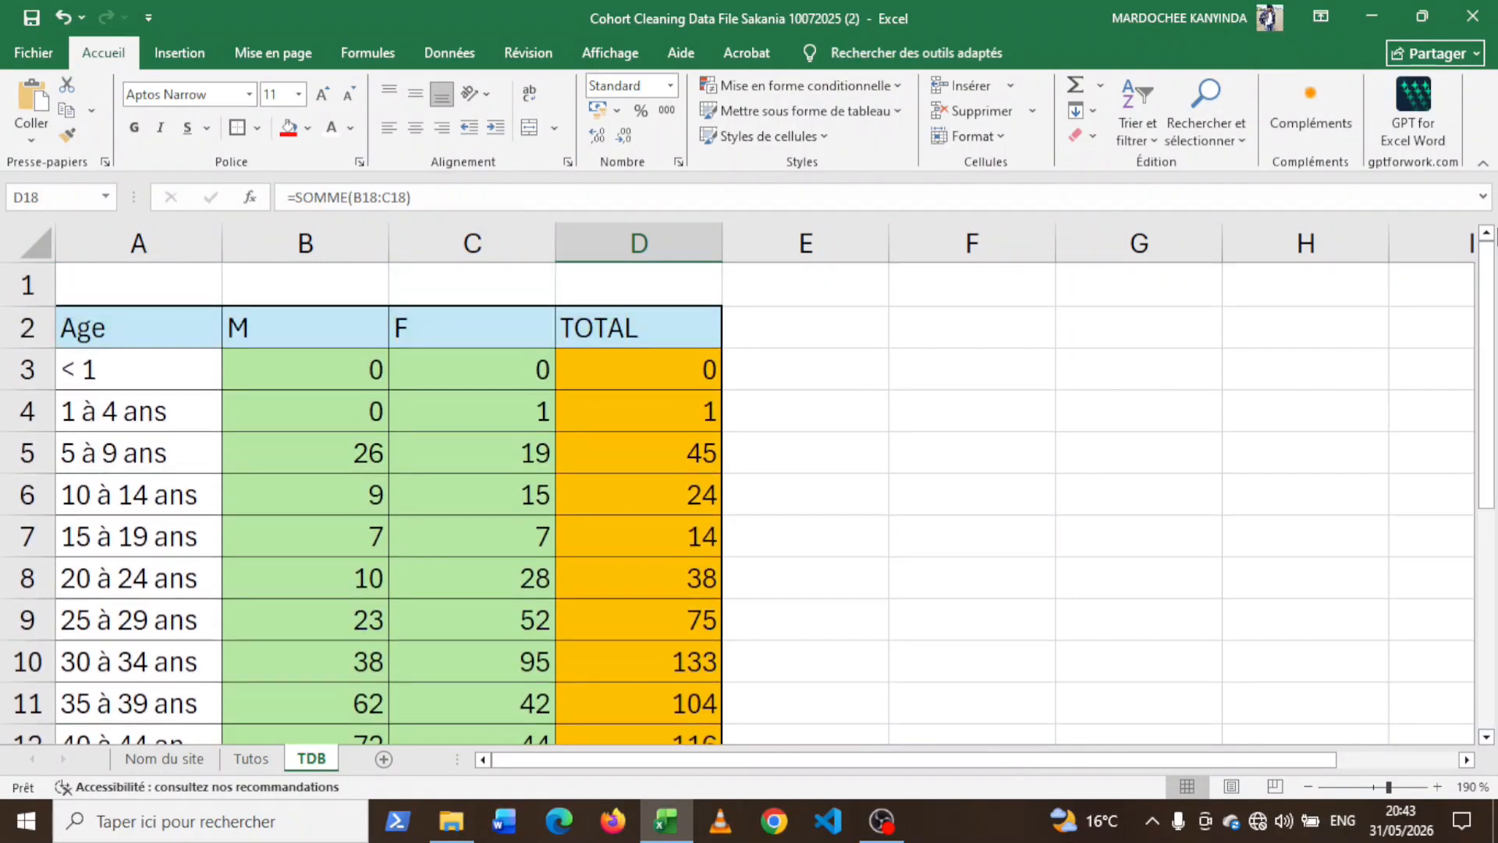